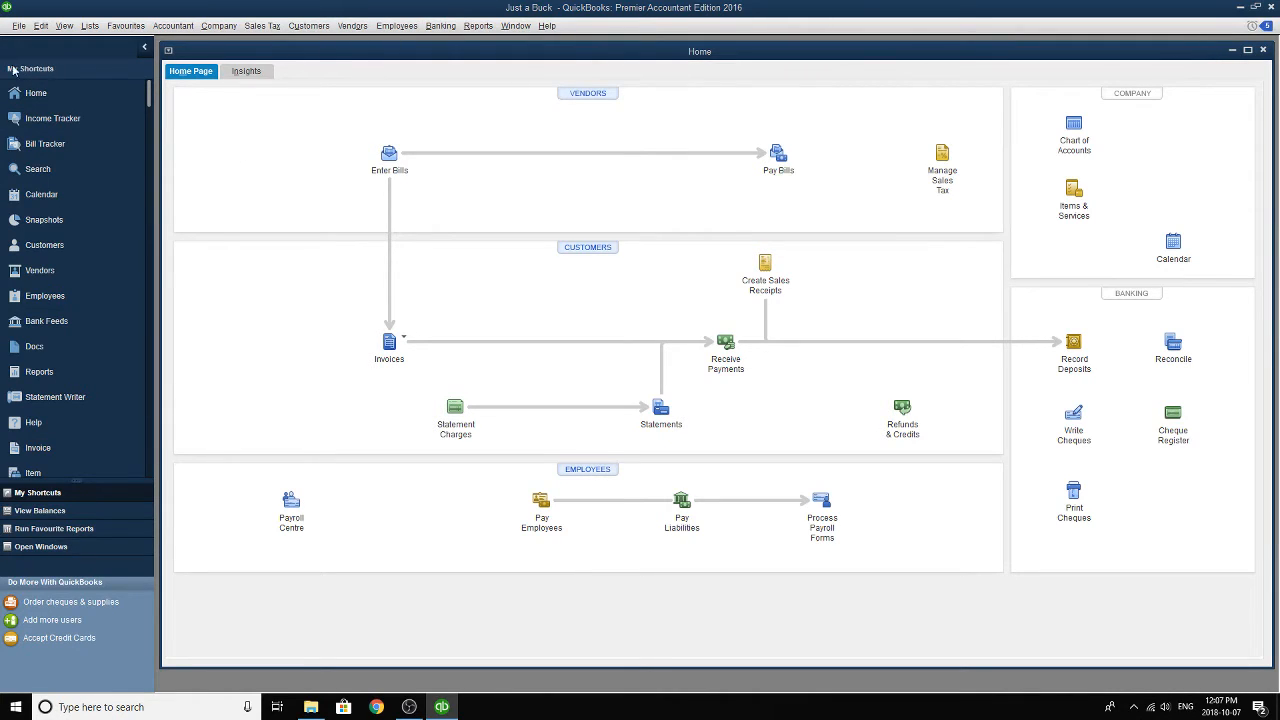
- Change the shortcut navigation to the Top Icon Bar layout
{"action": "left_click", "coordinate": [40, 25]}
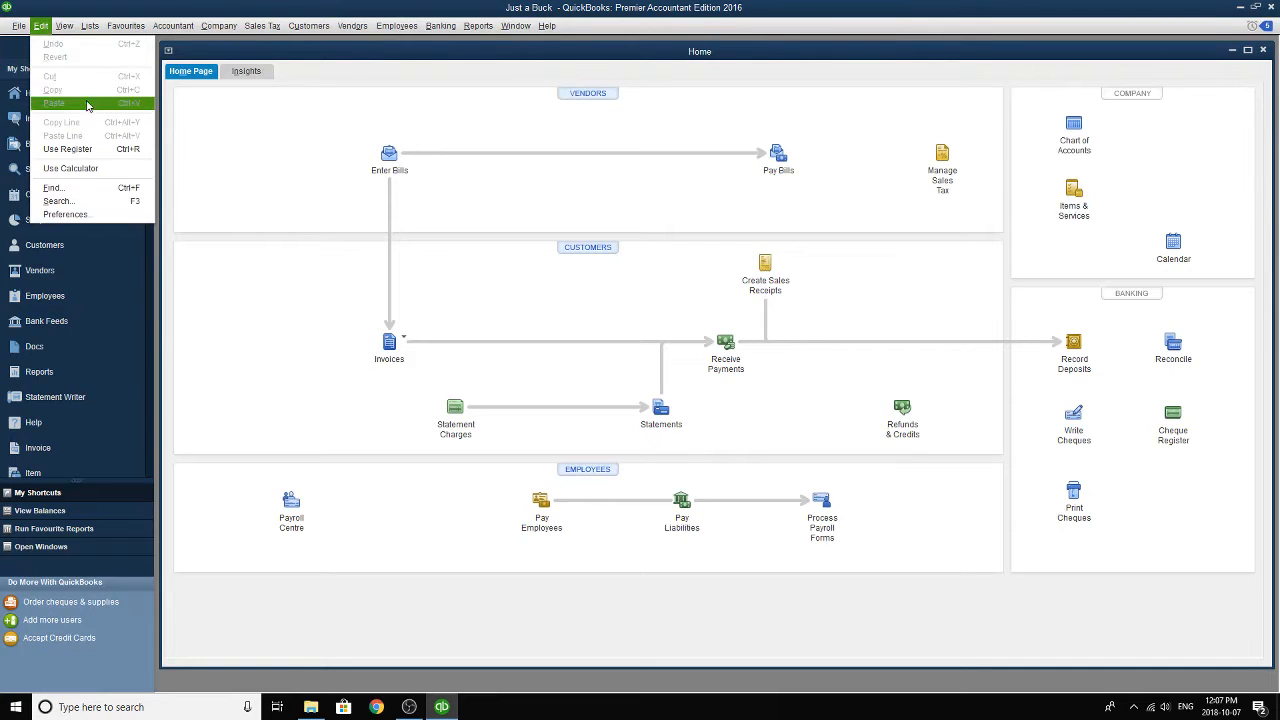
{"action": "mouse_move", "coordinate": [63, 28]}
{"action": "left_click", "coordinate": [78, 62]}
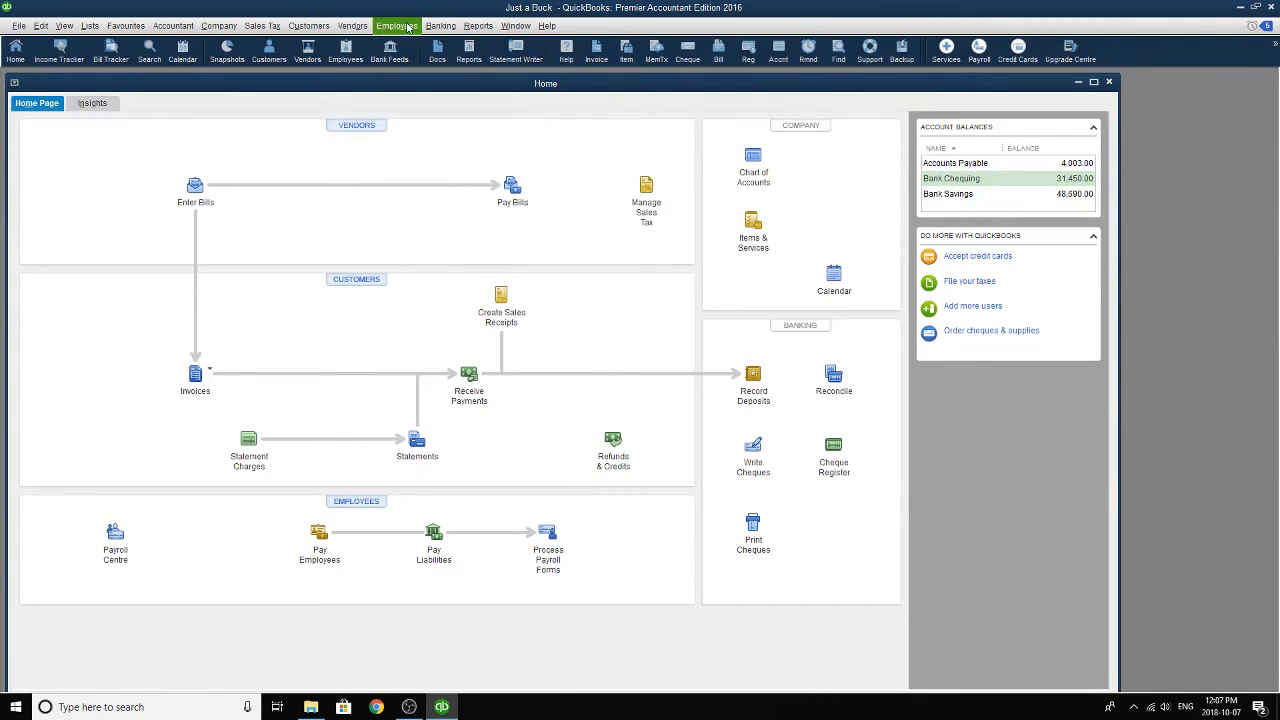
- Append a hyphen and the person's full name to the company name in Company Information and save it
{"action": "left_click", "coordinate": [220, 26]}
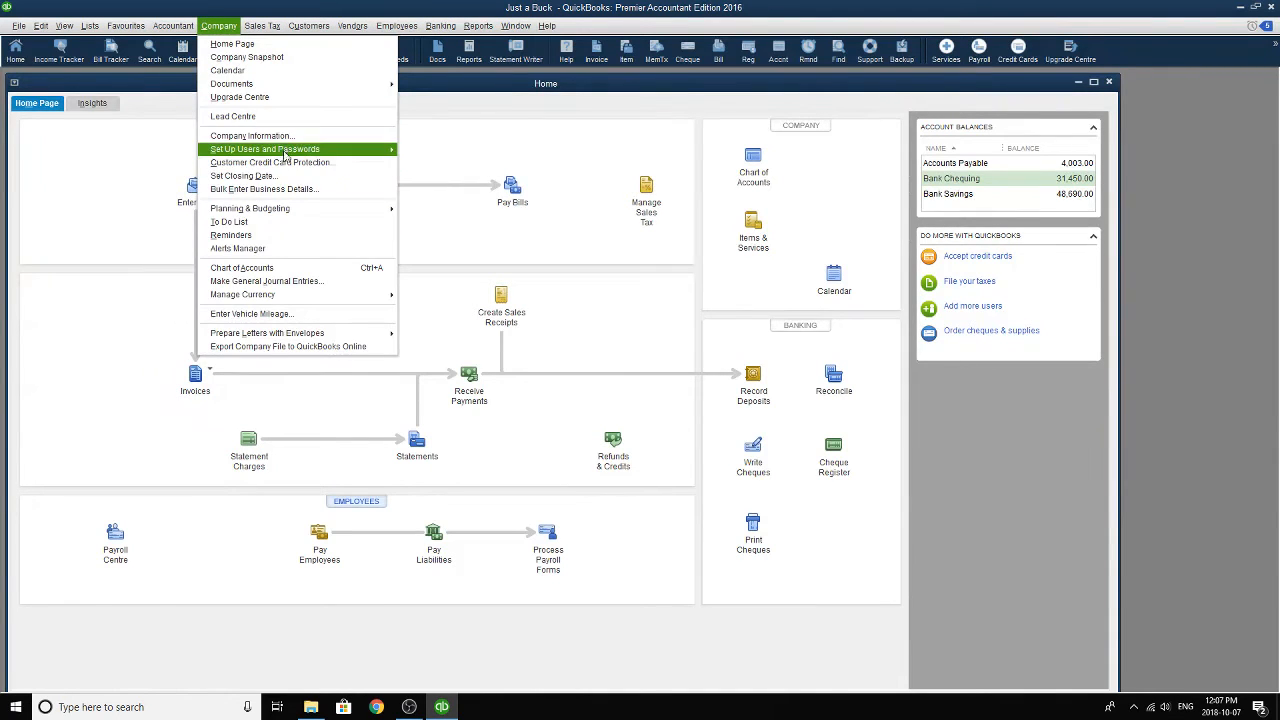
{"action": "left_click", "coordinate": [250, 135]}
{"action": "left_click", "coordinate": [485, 197]}
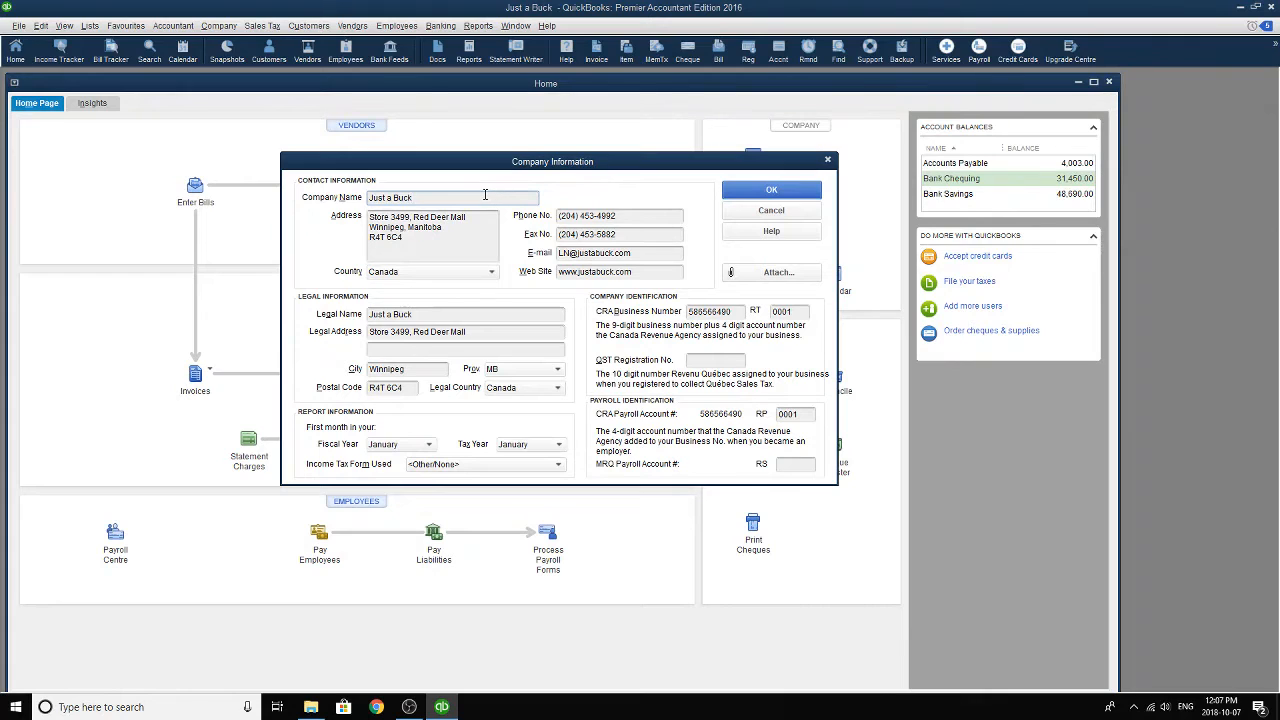
{"action": "type", "text": "- Delip MAtto"}
{"action": "key", "text": "BackSpace"}
{"action": "type", "text": "at"}
{"action": "left_click", "coordinate": [790, 192]}
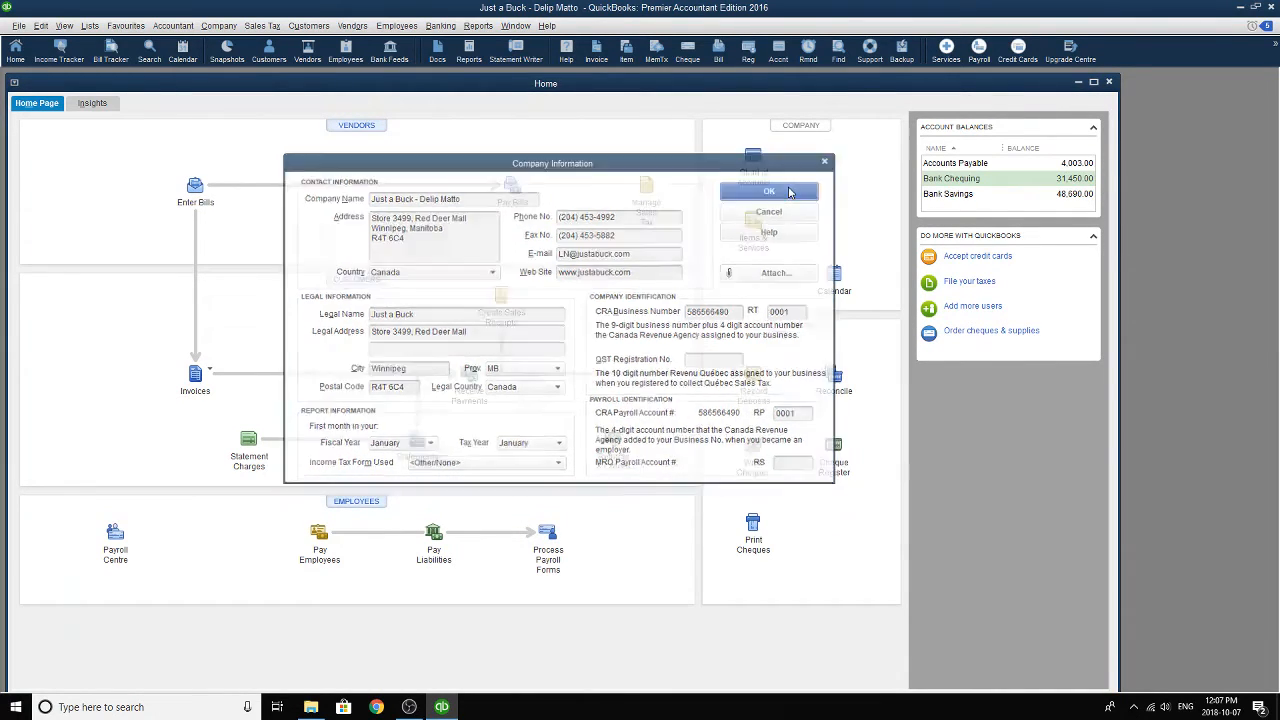
- Turn off the date warning for transactions in the past in the company's accounting preferences and save
{"action": "left_click", "coordinate": [40, 25]}
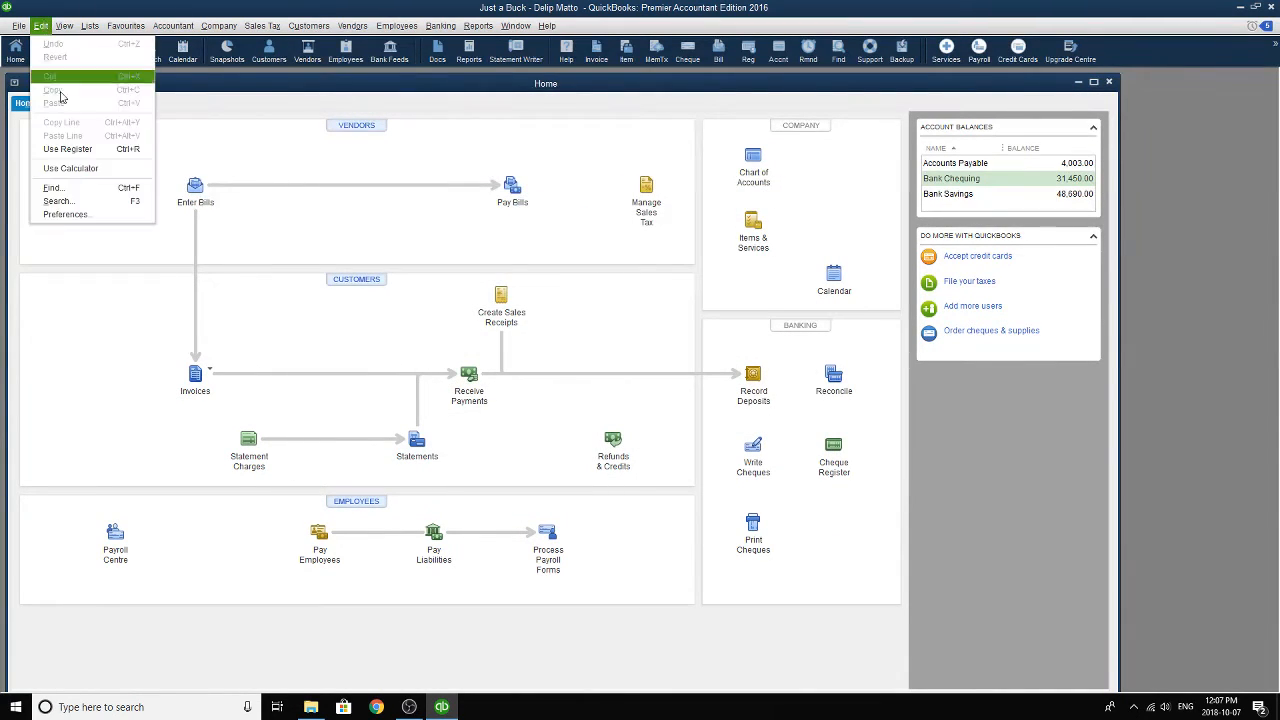
{"action": "left_click", "coordinate": [84, 213]}
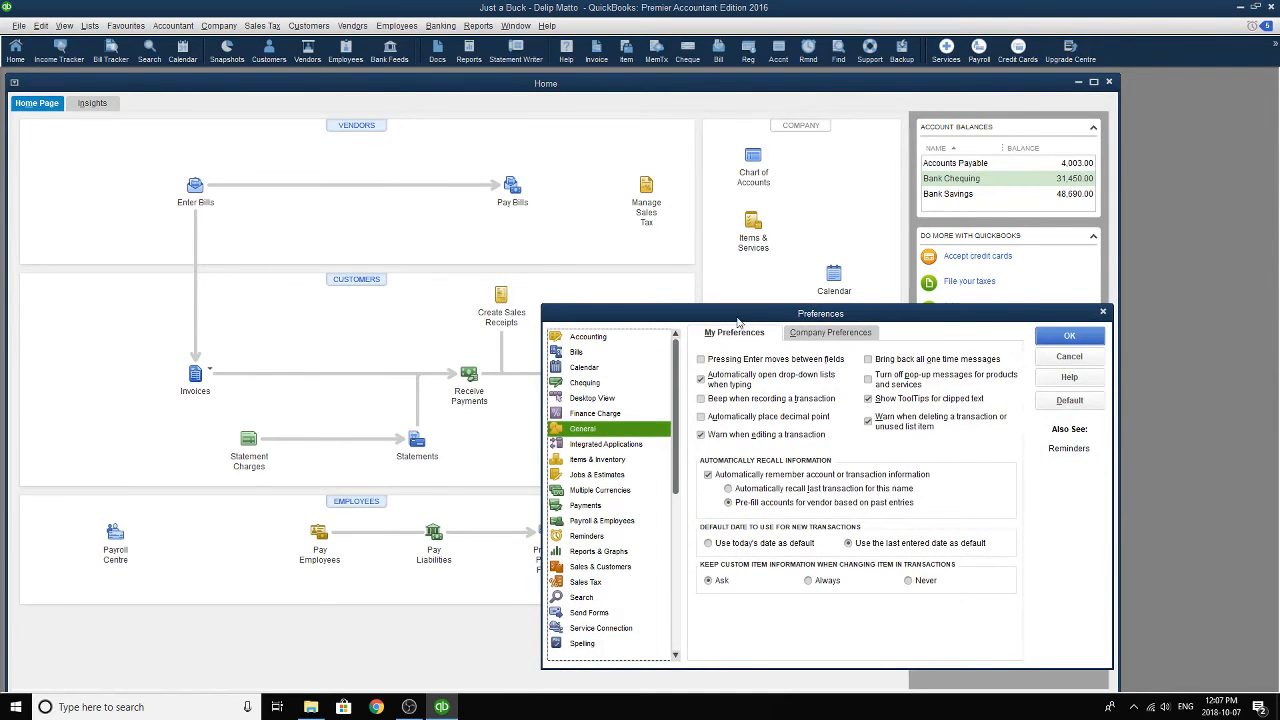
{"action": "left_click_drag", "start_coordinate": [741, 303], "coordinate": [485, 164]}
{"action": "left_click", "coordinate": [335, 178]}
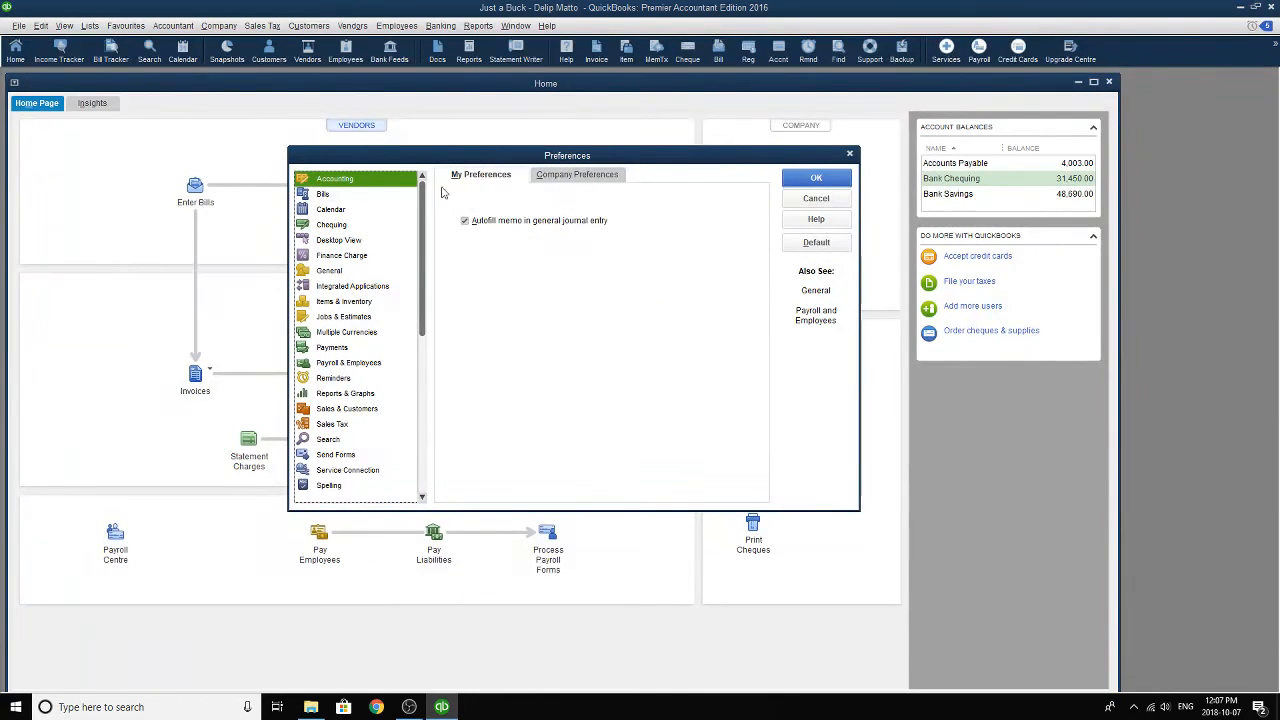
{"action": "left_click", "coordinate": [578, 176]}
{"action": "left_click", "coordinate": [500, 368]}
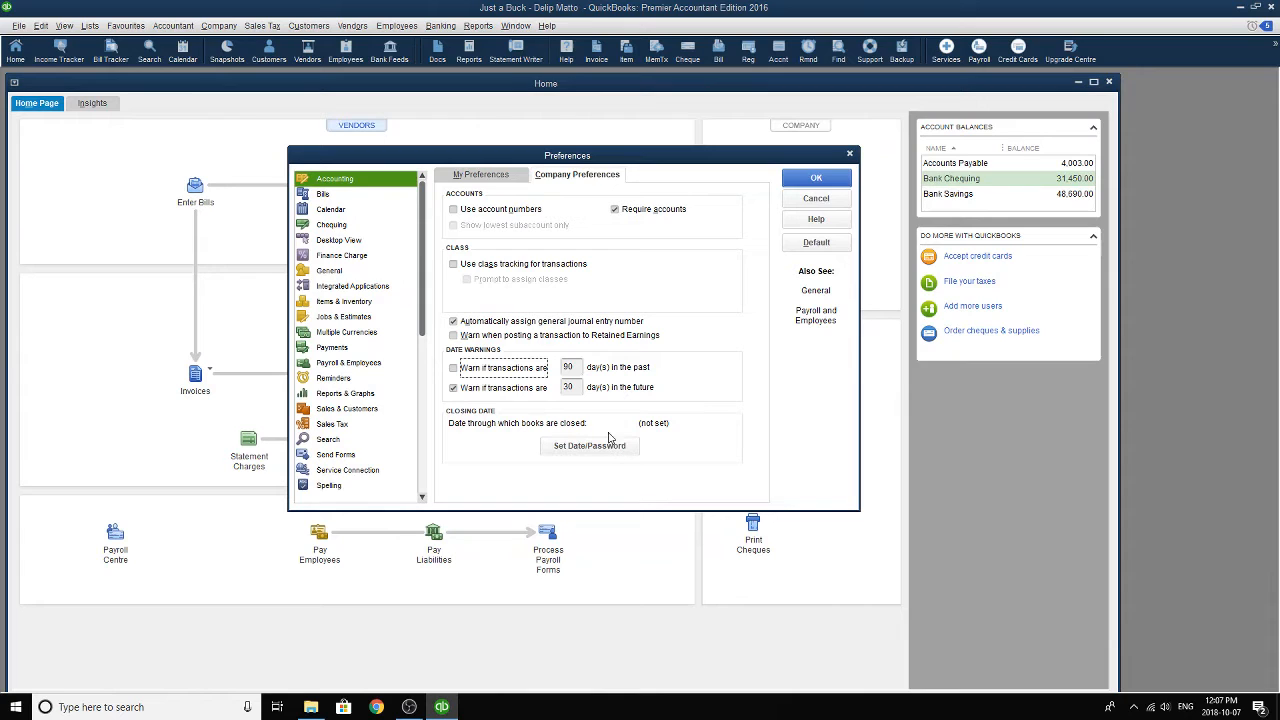
{"action": "left_click", "coordinate": [838, 186]}
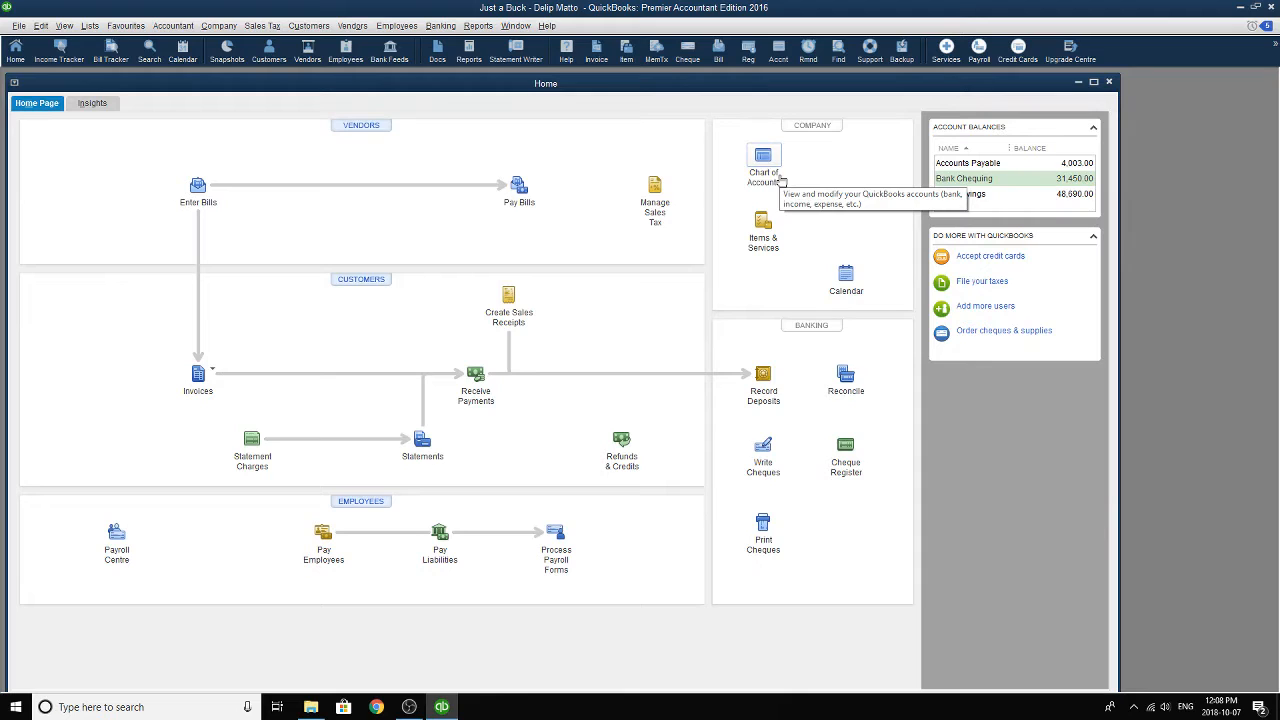
- Start a new bill for vendor B & G Imports with reference number BGI-2118
{"action": "left_click", "coordinate": [201, 186]}
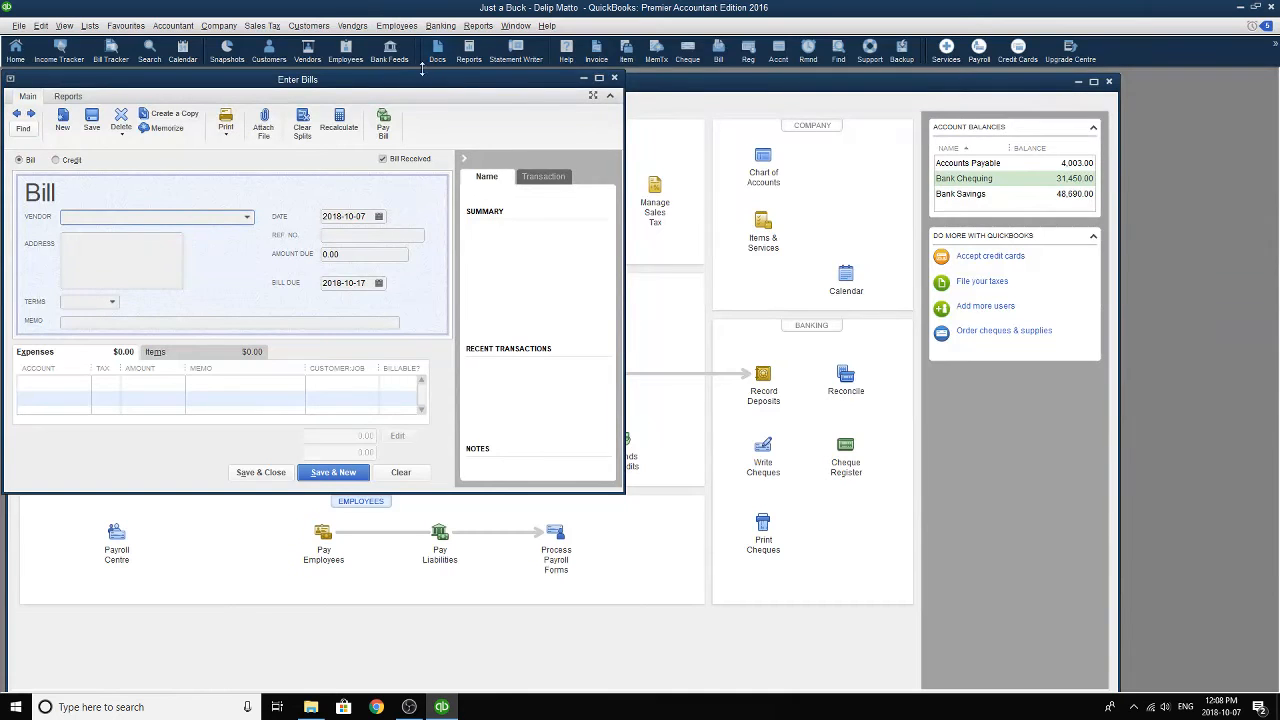
{"action": "left_click_drag", "start_coordinate": [423, 80], "coordinate": [664, 72]}
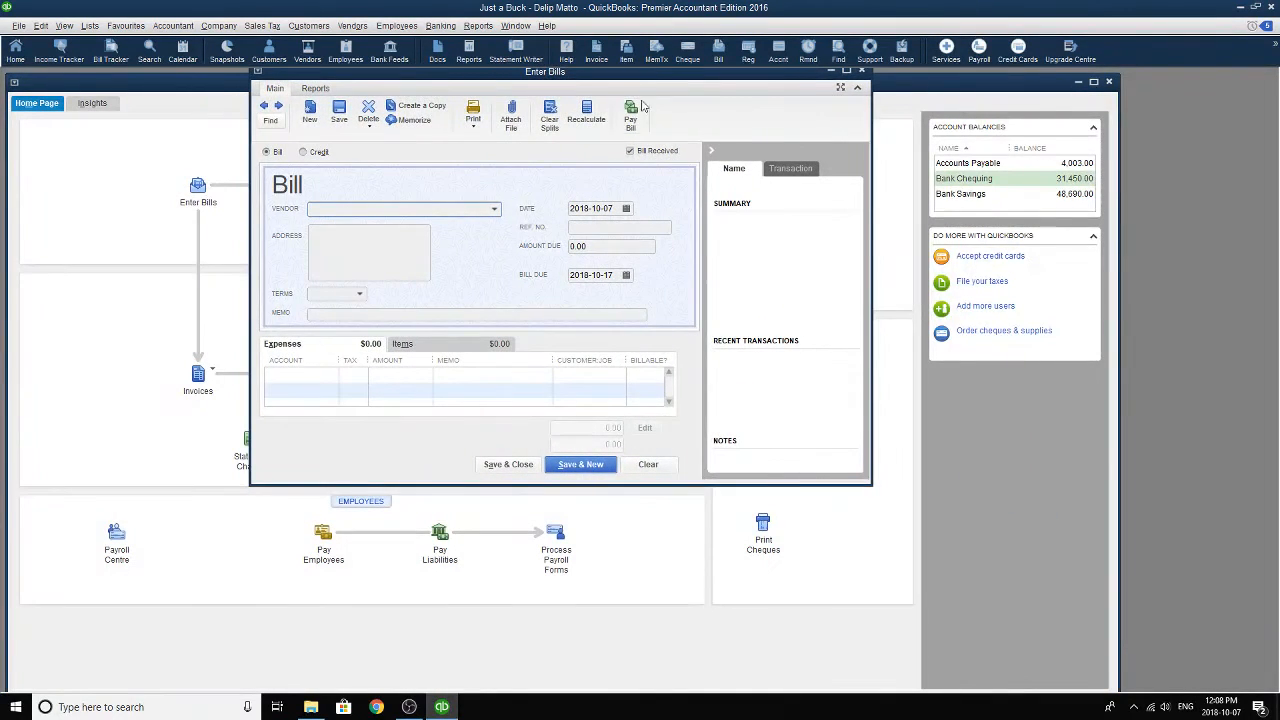
{"action": "left_click", "coordinate": [493, 213]}
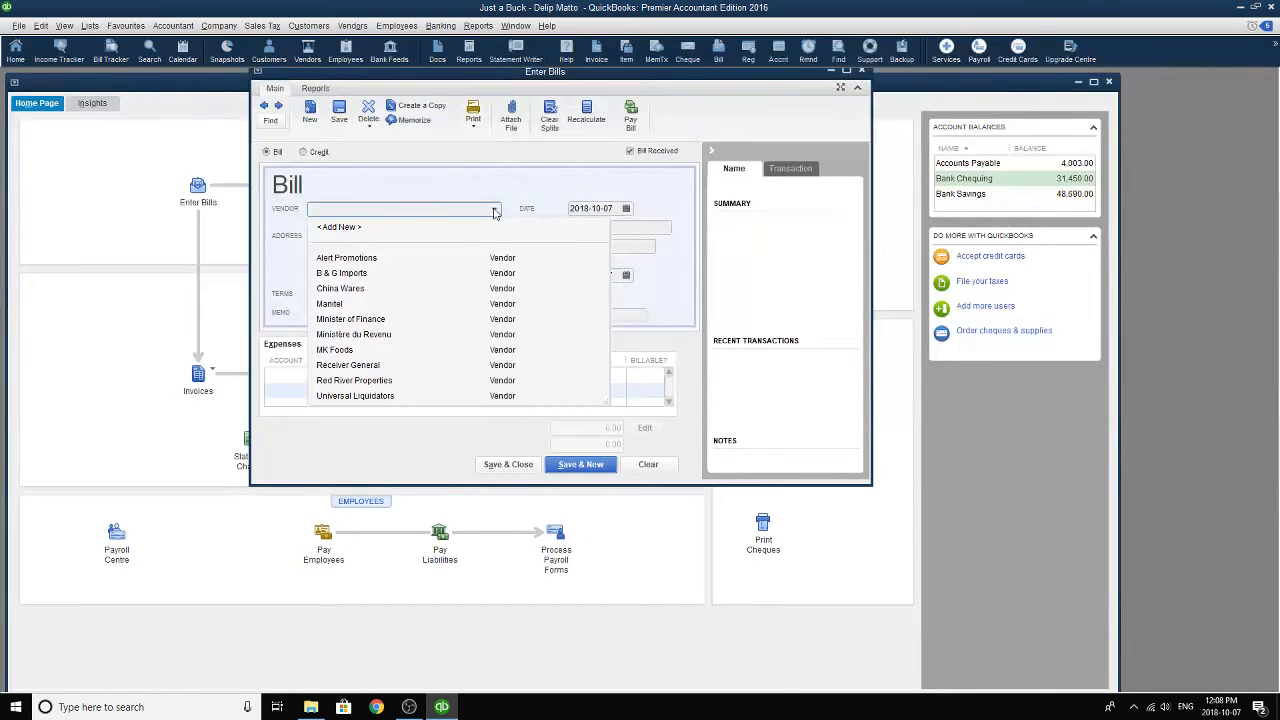
{"action": "left_click", "coordinate": [371, 273]}
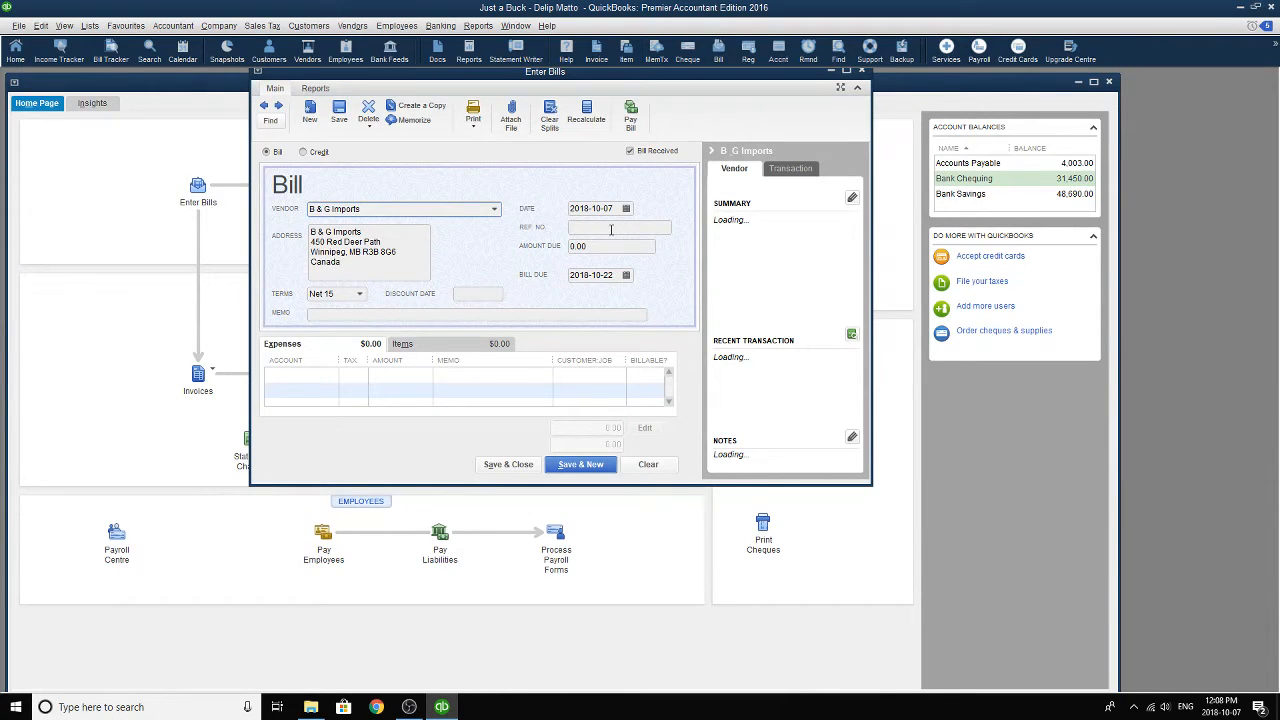
{"action": "left_click", "coordinate": [611, 229]}
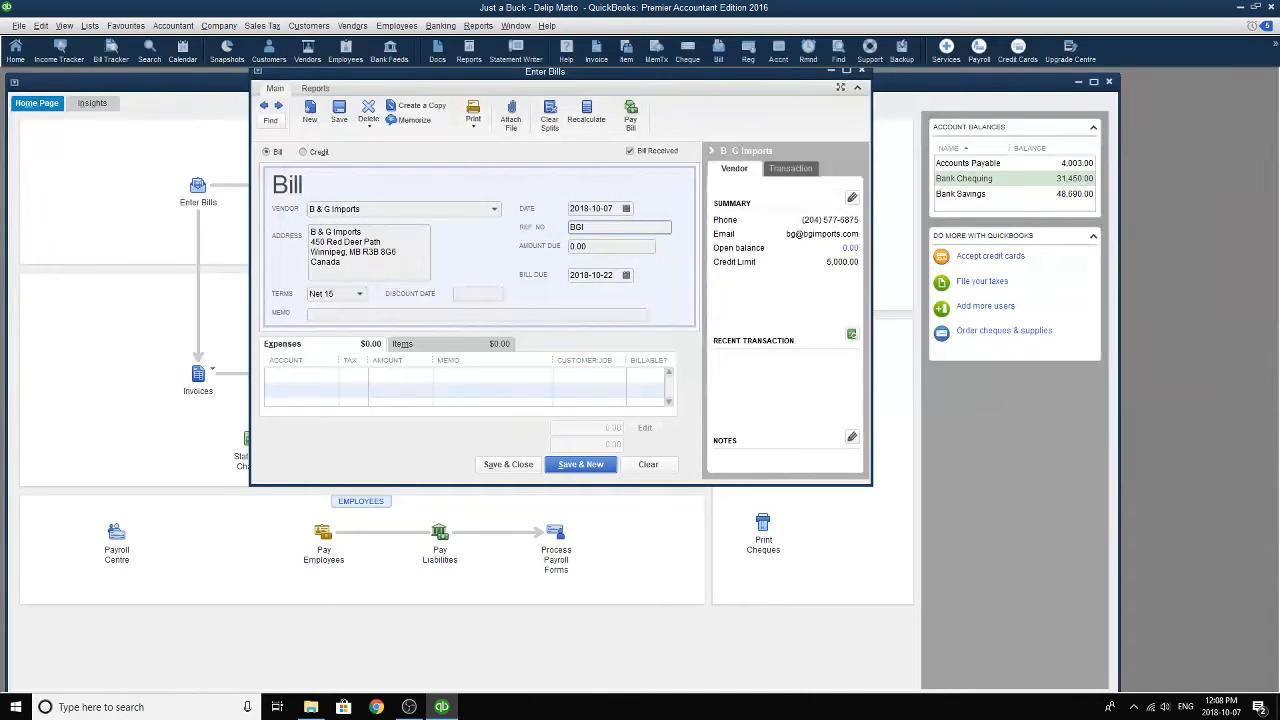
{"action": "type", "text": "I-2118"}
{"action": "key", "text": "Tab"}
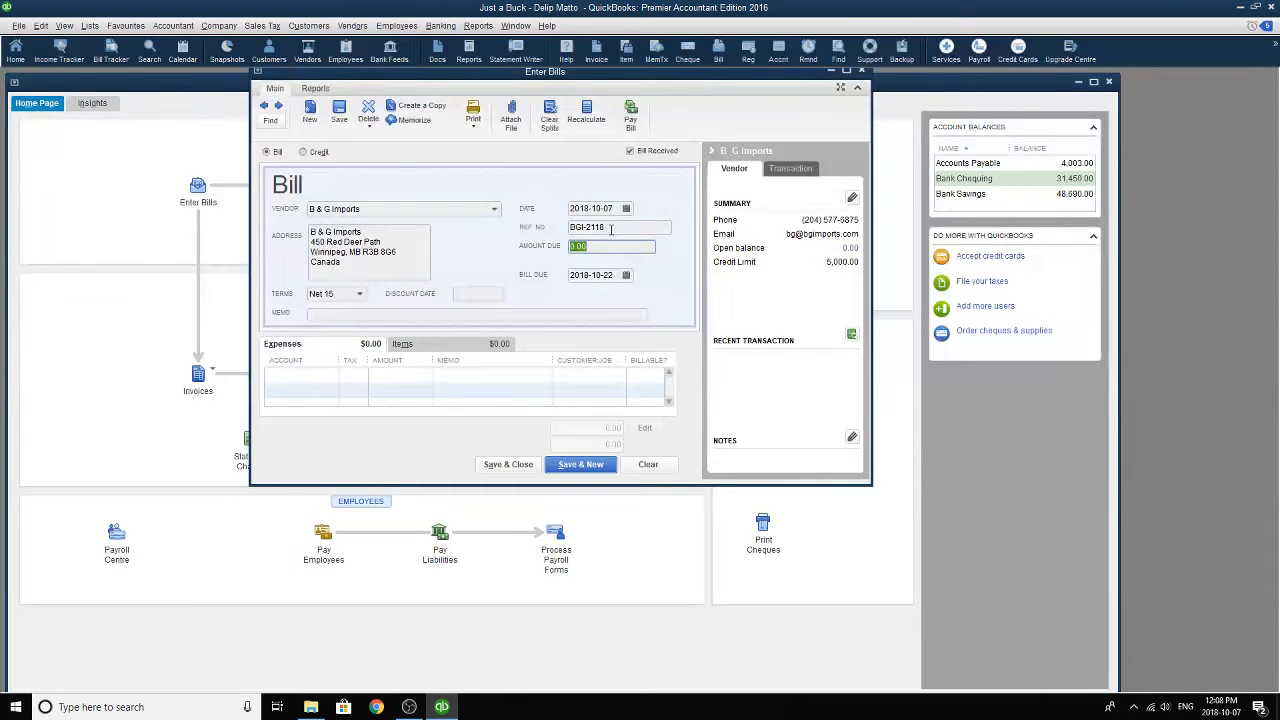
- Set the bill date to 2006-04-07
{"action": "left_click", "coordinate": [619, 209]}
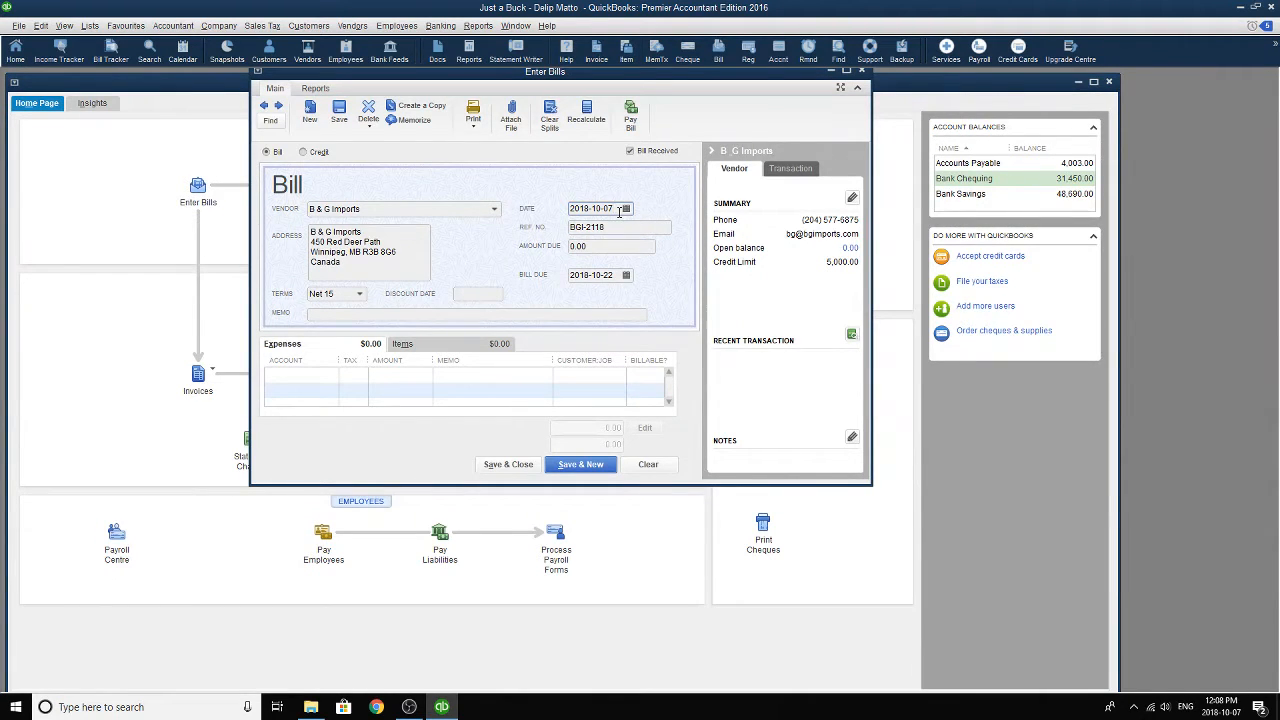
{"action": "key", "text": "BackSpace"}
{"action": "key", "text": "BackSpace"}
{"action": "type", "text": "06"}
{"action": "left_click", "coordinate": [626, 209]}
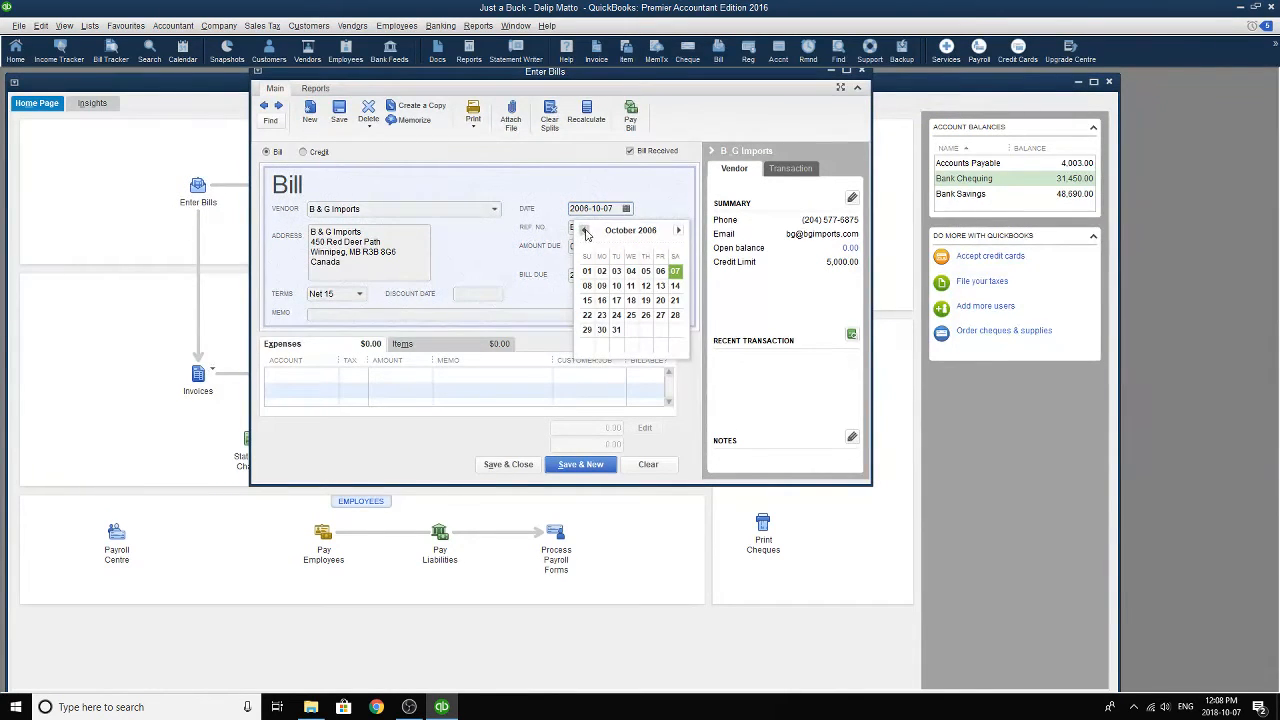
{"action": "left_click", "coordinate": [586, 230]}
{"action": "left_click", "coordinate": [586, 230]}
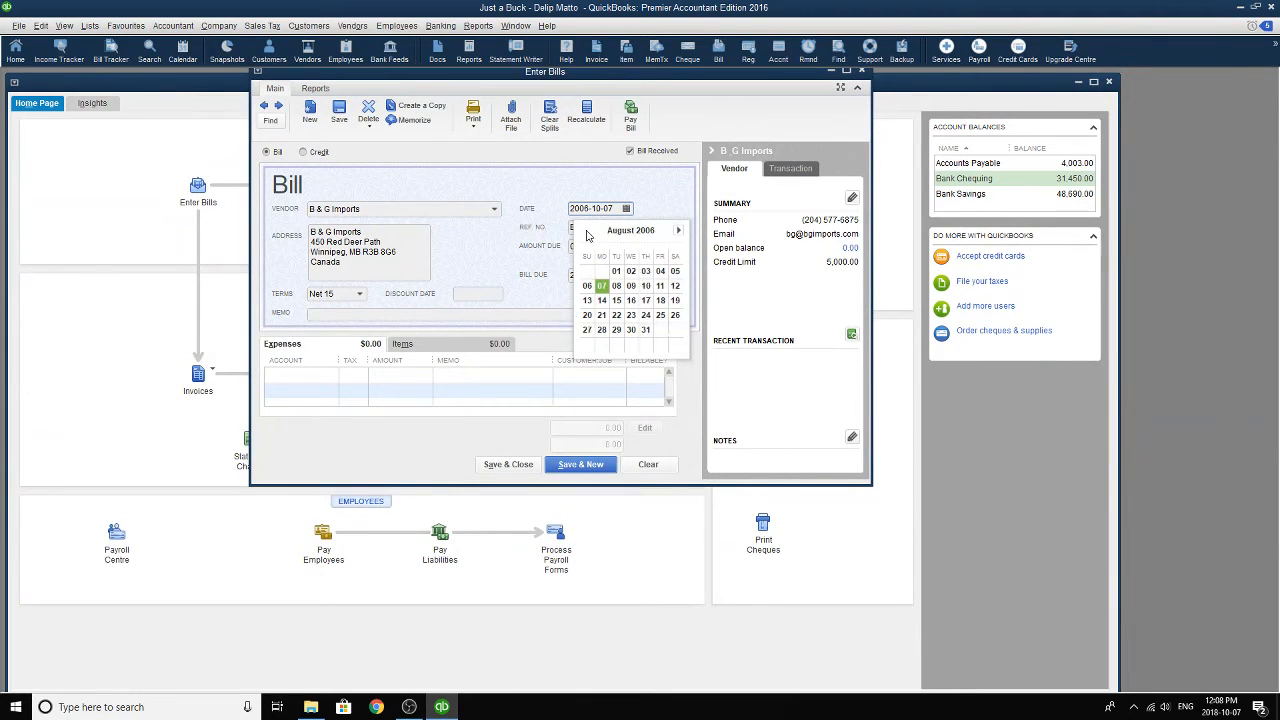
{"action": "left_click", "coordinate": [586, 230]}
{"action": "left_click", "coordinate": [586, 230]}
{"action": "left_click", "coordinate": [586, 230]}
{"action": "left_click", "coordinate": [586, 230]}
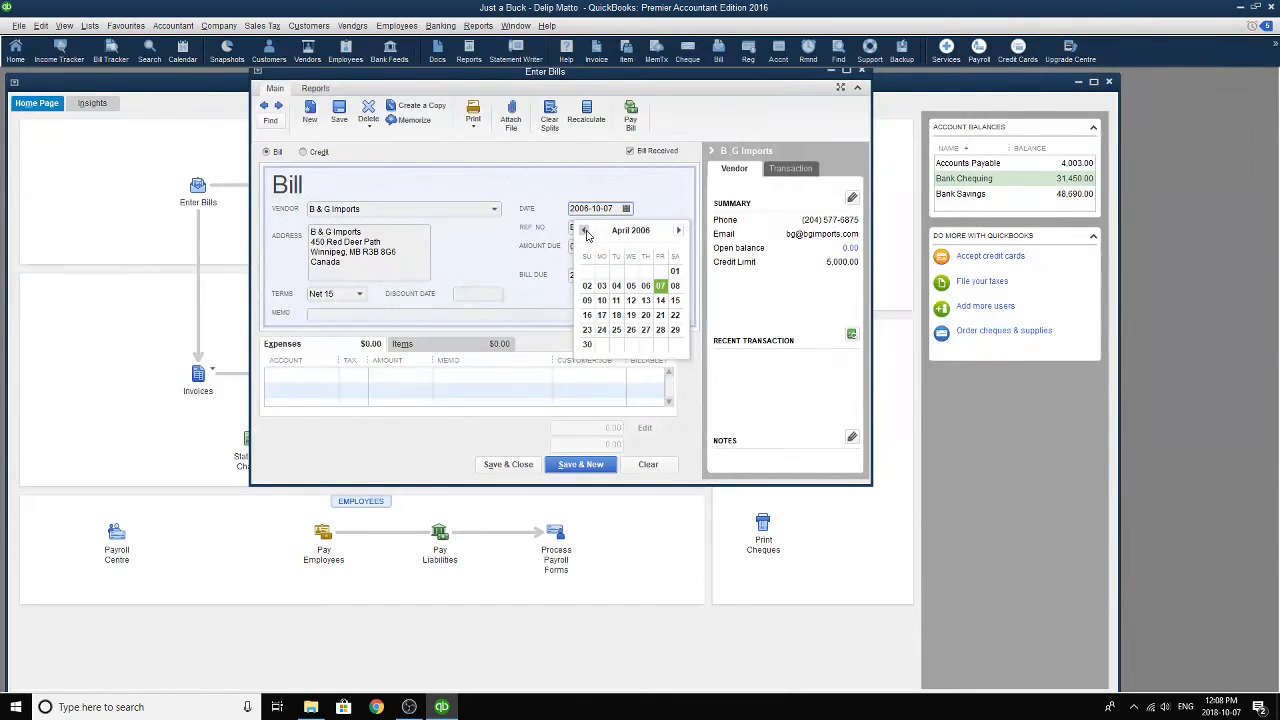
{"action": "left_click", "coordinate": [660, 287]}
{"action": "left_click", "coordinate": [648, 227]}
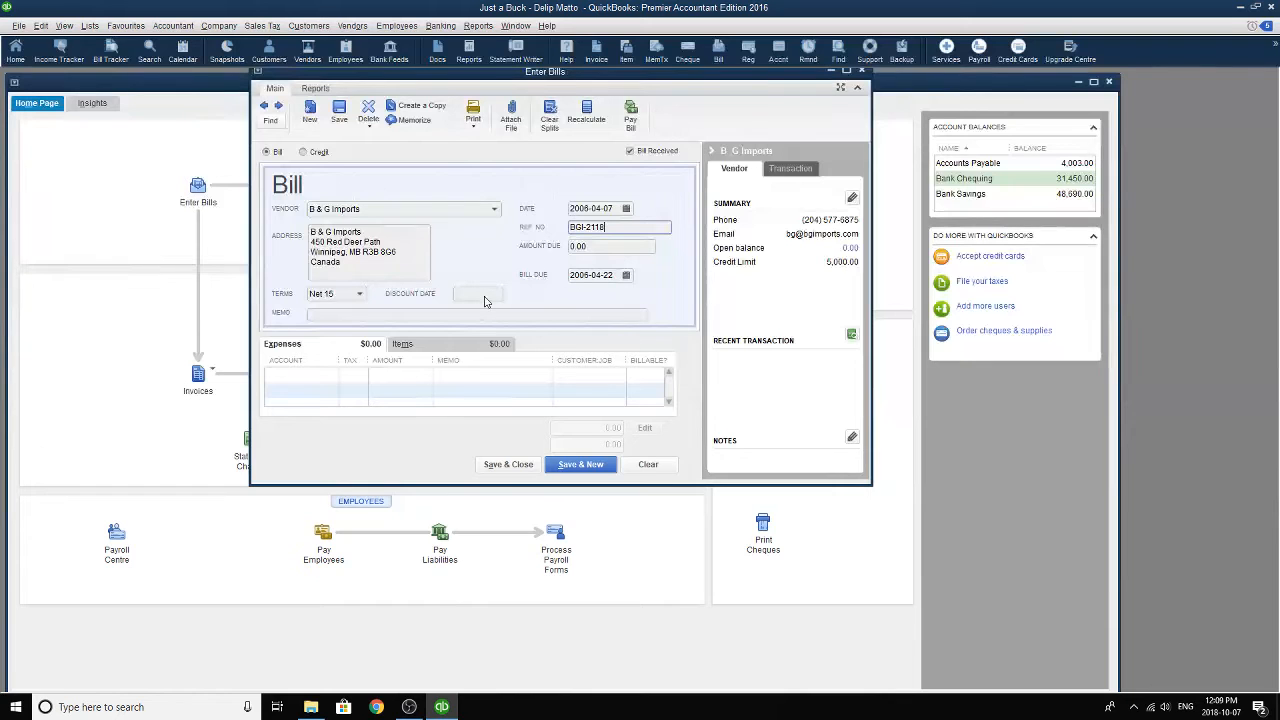
- Assign the bill's first expense line to the Merchandise subaccount of Inventory with the GST Only tax code (G)
{"action": "left_click", "coordinate": [360, 316]}
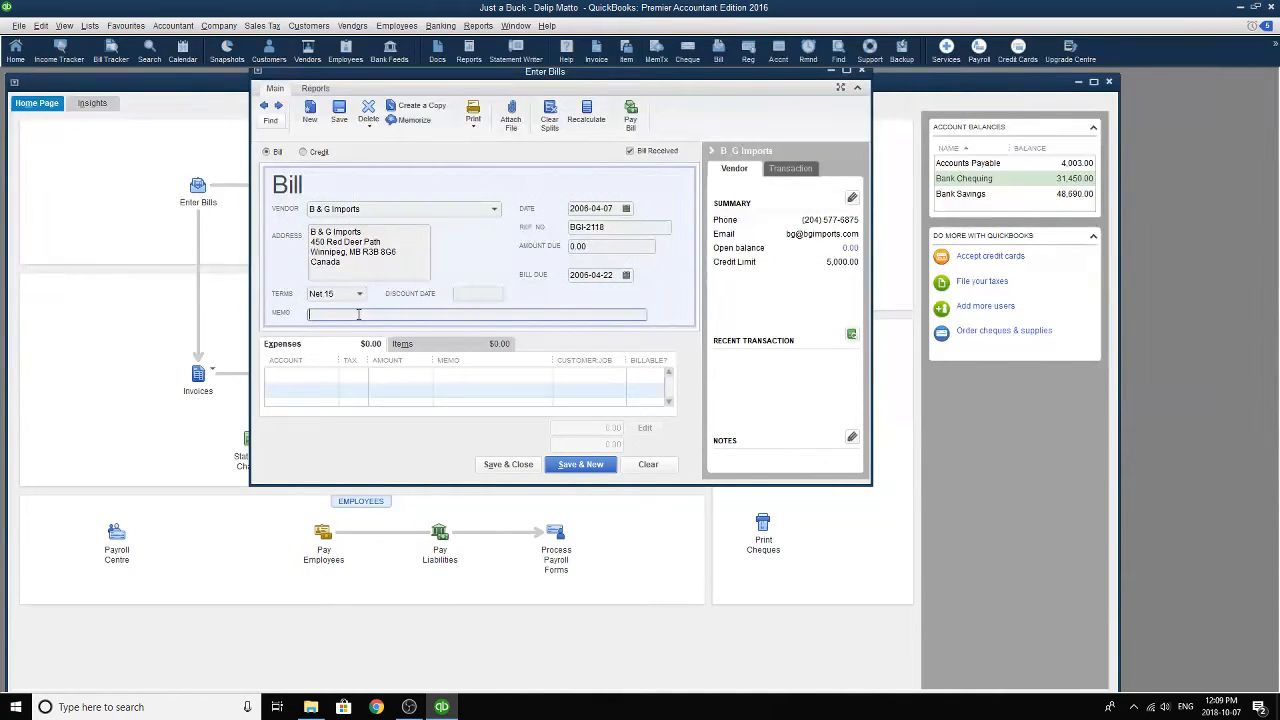
{"action": "left_click", "coordinate": [318, 375]}
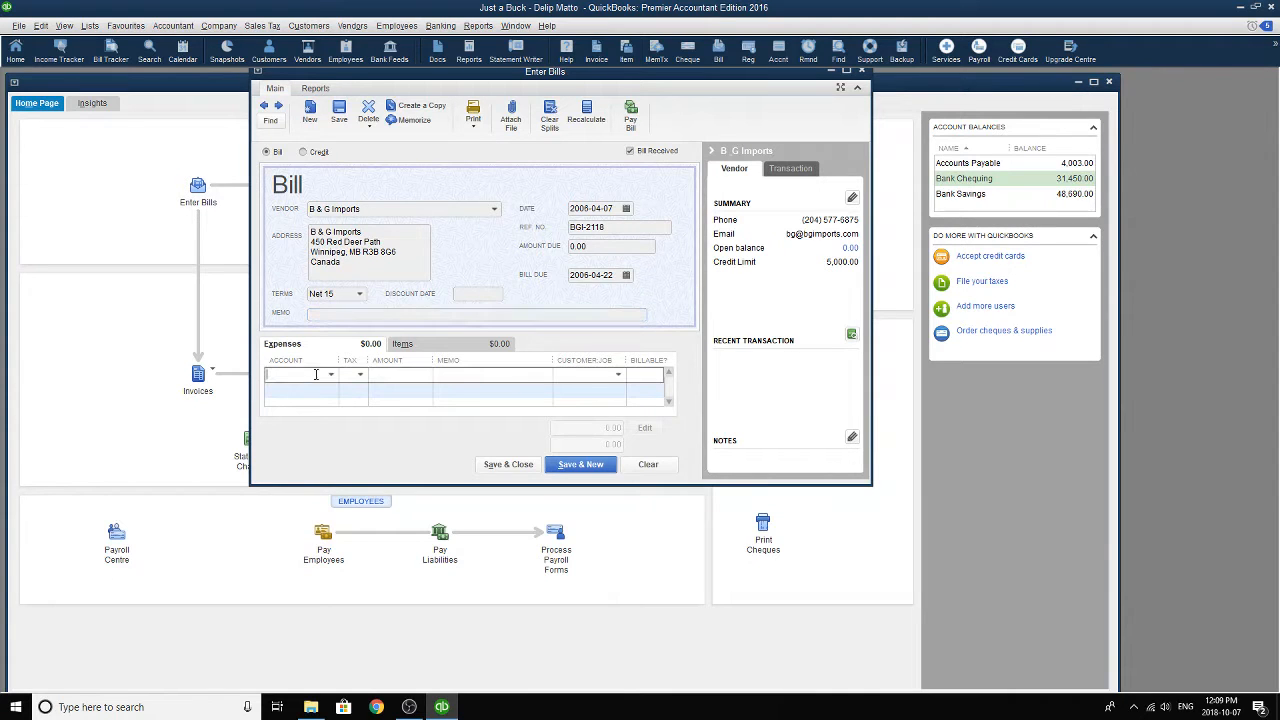
{"action": "left_click", "coordinate": [331, 376]}
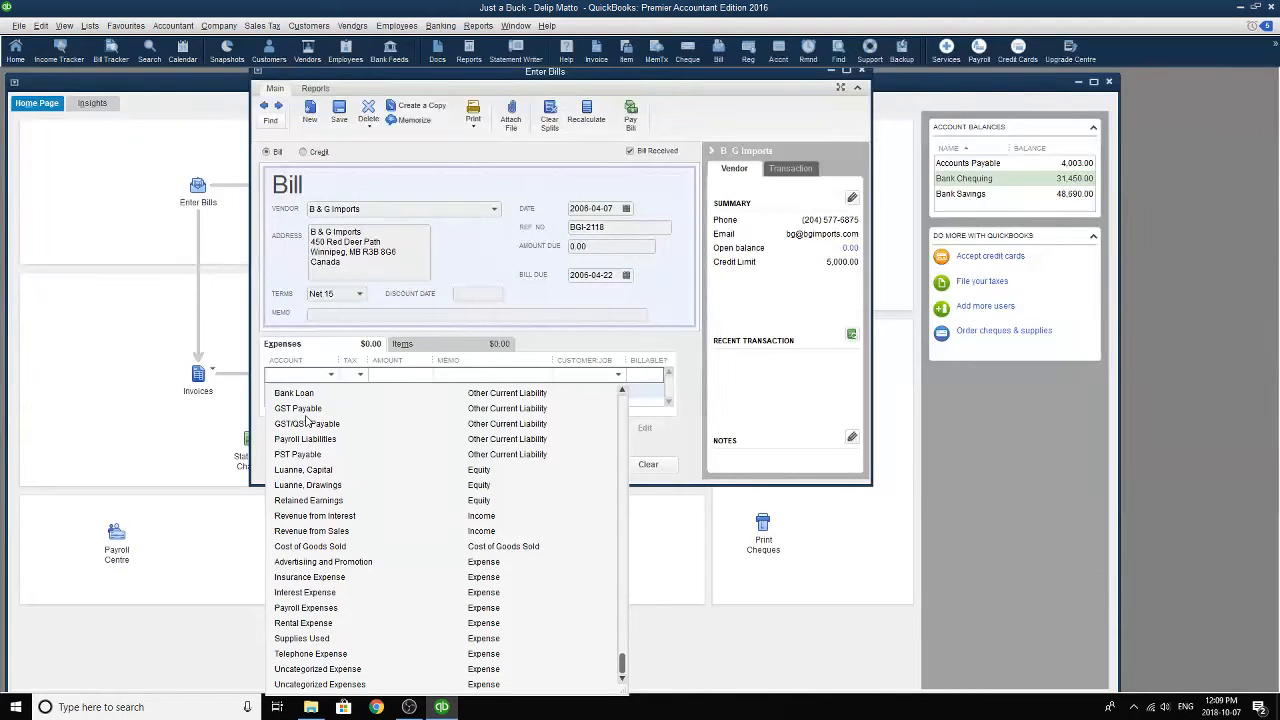
{"action": "scroll", "coordinate": [308, 424], "scroll_direction": "up", "scroll_amount": 4}
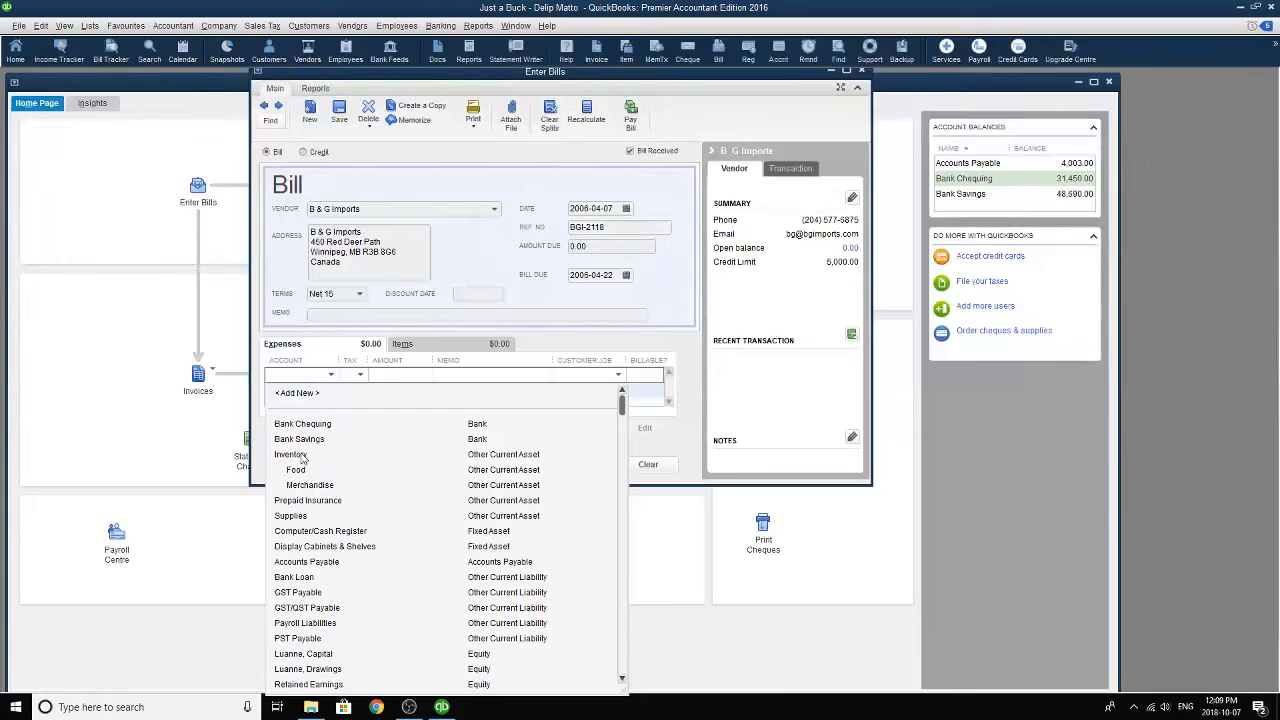
{"action": "left_click", "coordinate": [305, 485]}
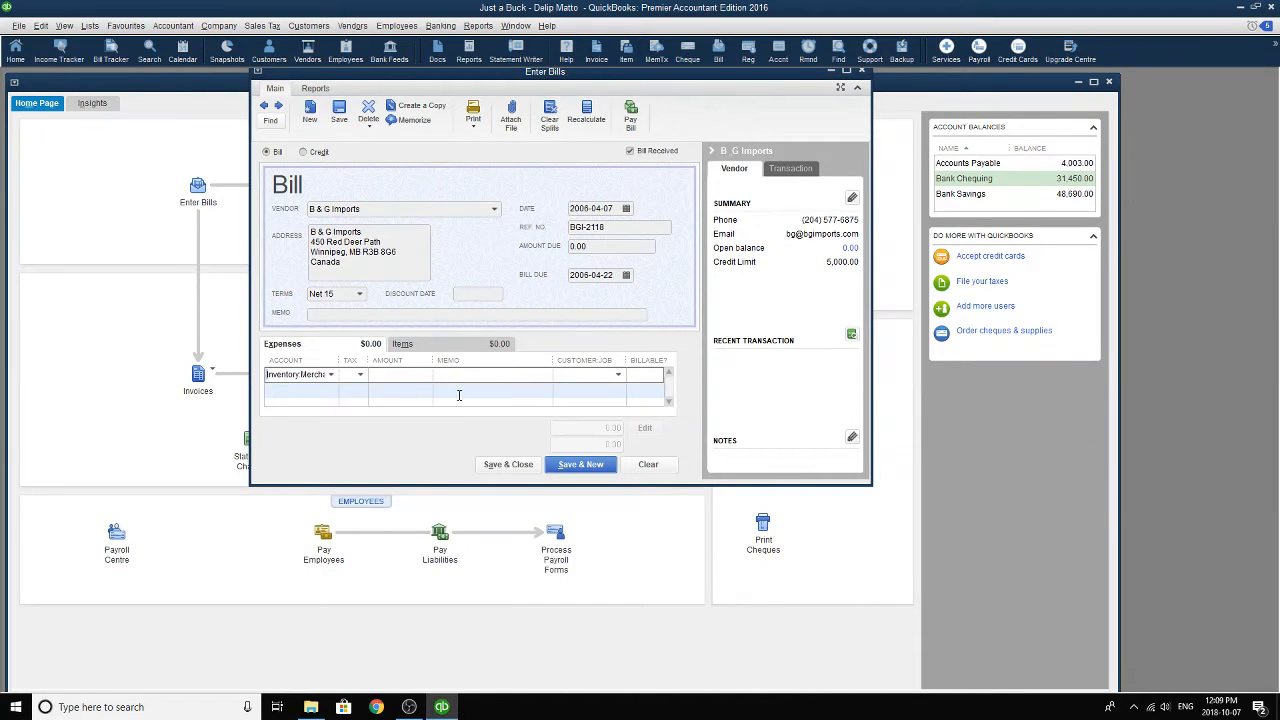
{"action": "left_click", "coordinate": [361, 374]}
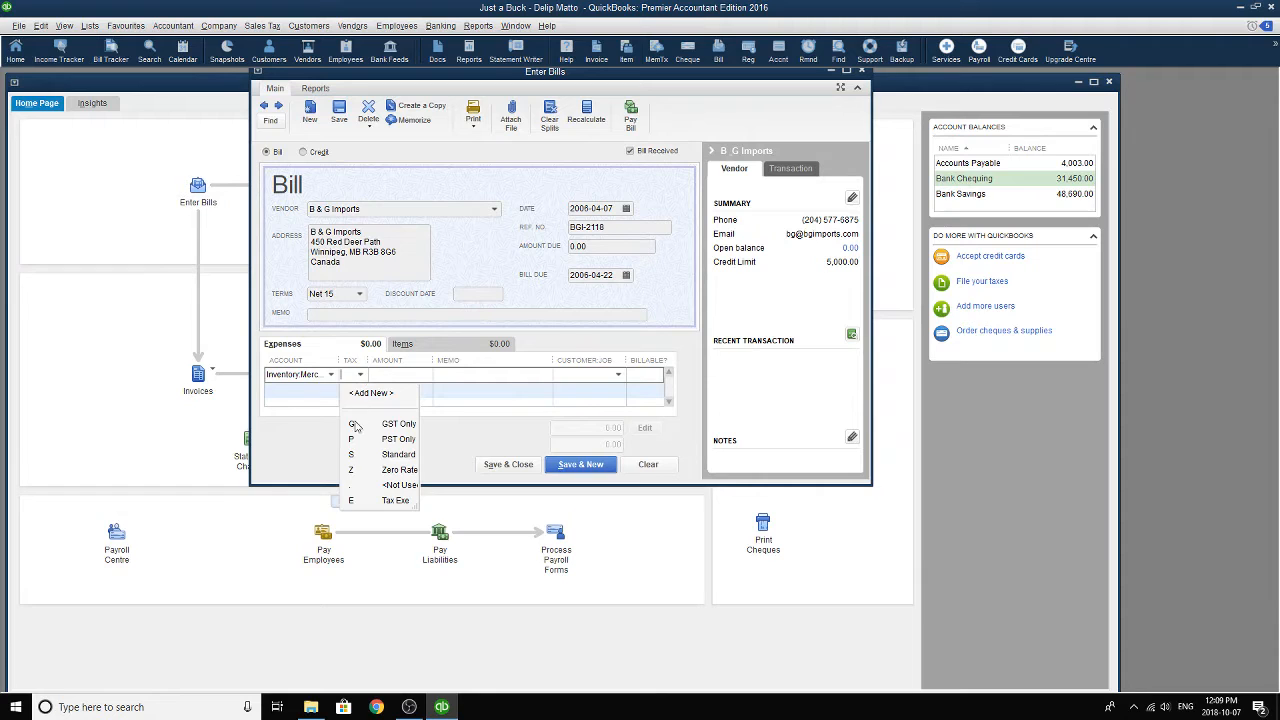
{"action": "left_click", "coordinate": [358, 424]}
- Enter 825.40 as the expense amount with the memo "For paper products." and save and close the bill
{"action": "left_click", "coordinate": [422, 377]}
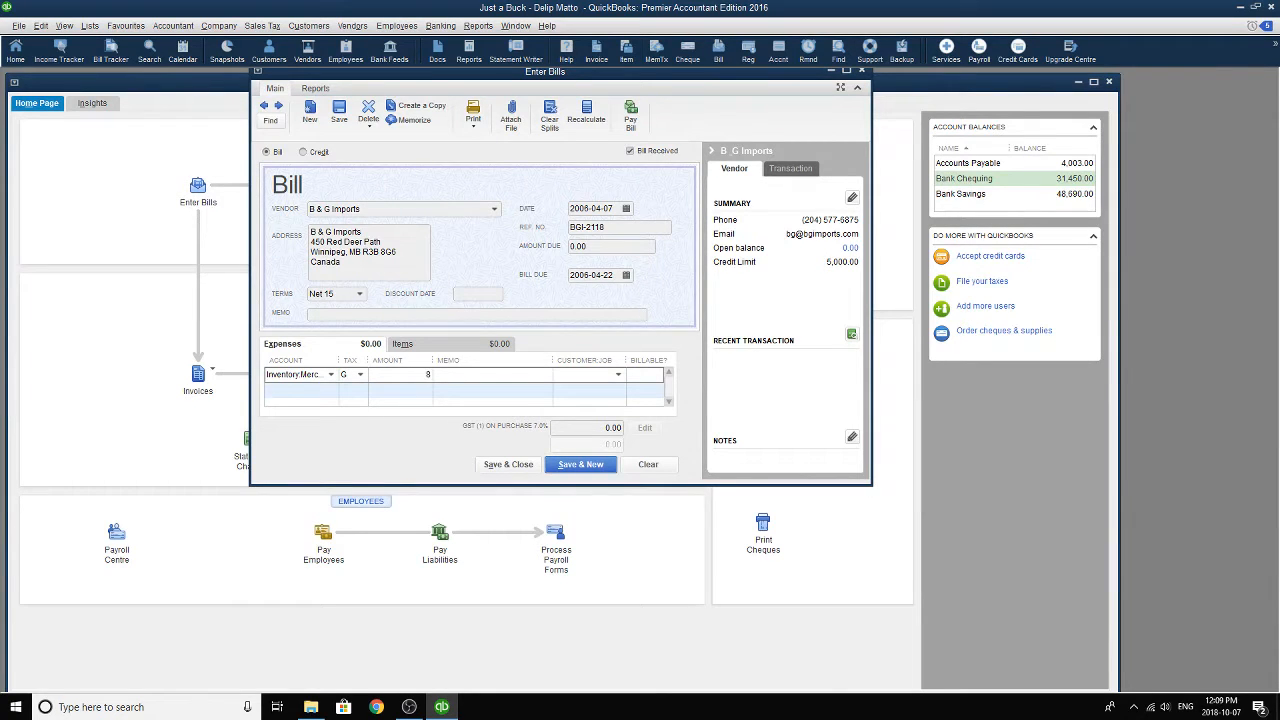
{"action": "type", "text": "825.40"}
{"action": "key", "text": "Tab"}
{"action": "type", "text": "For paper products."}
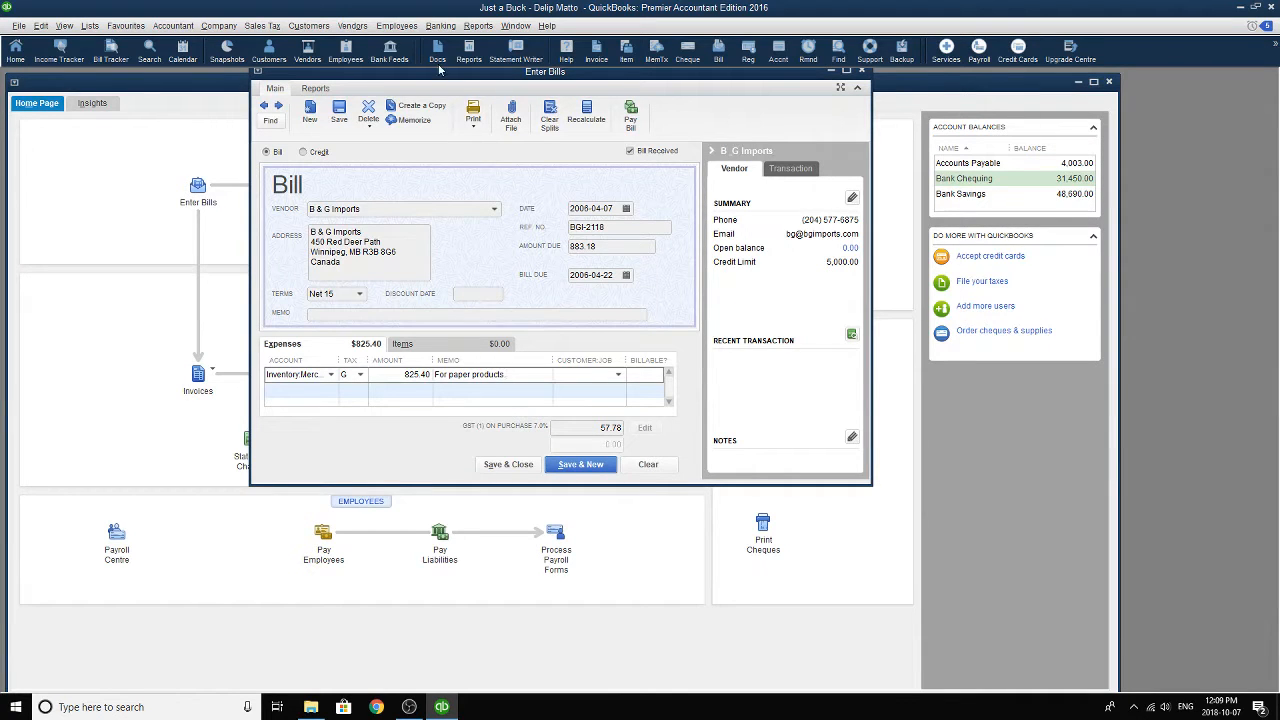
{"action": "key", "text": "Down"}
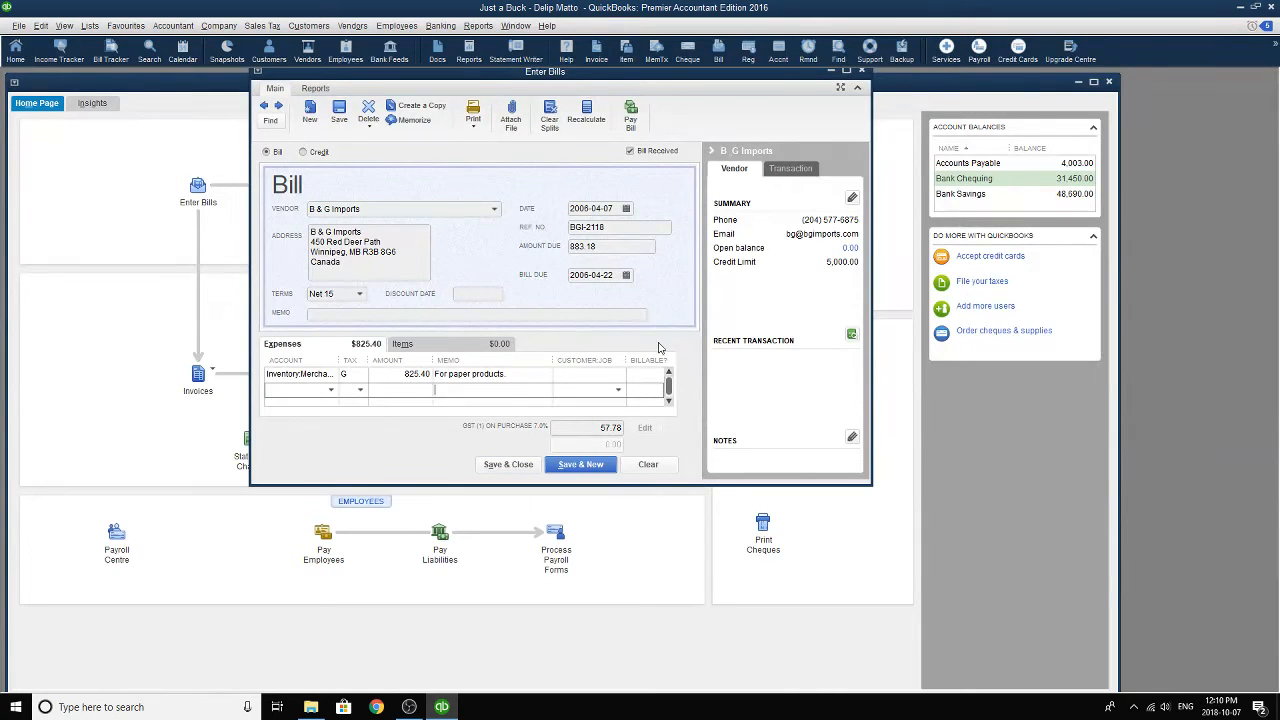
{"action": "left_click", "coordinate": [529, 466]}
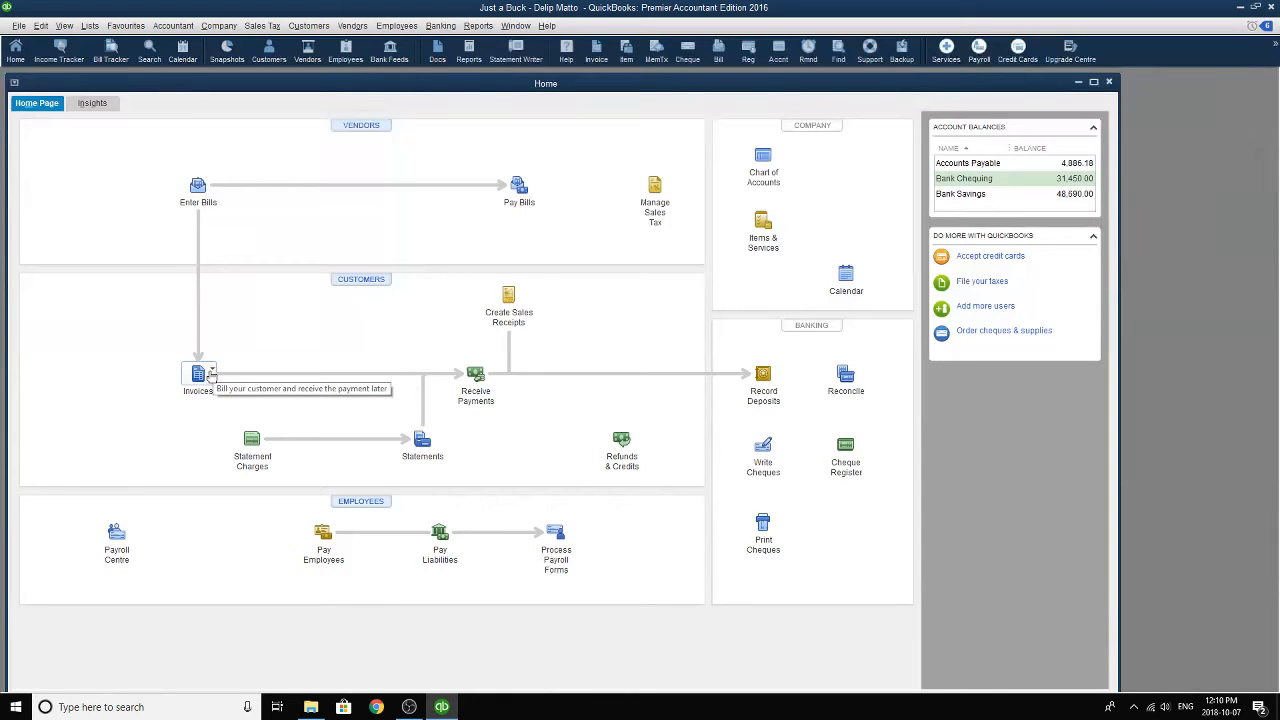
- Open a customer payment form in a maximized window and choose Cash Sales as the customer
{"action": "left_click", "coordinate": [475, 374]}
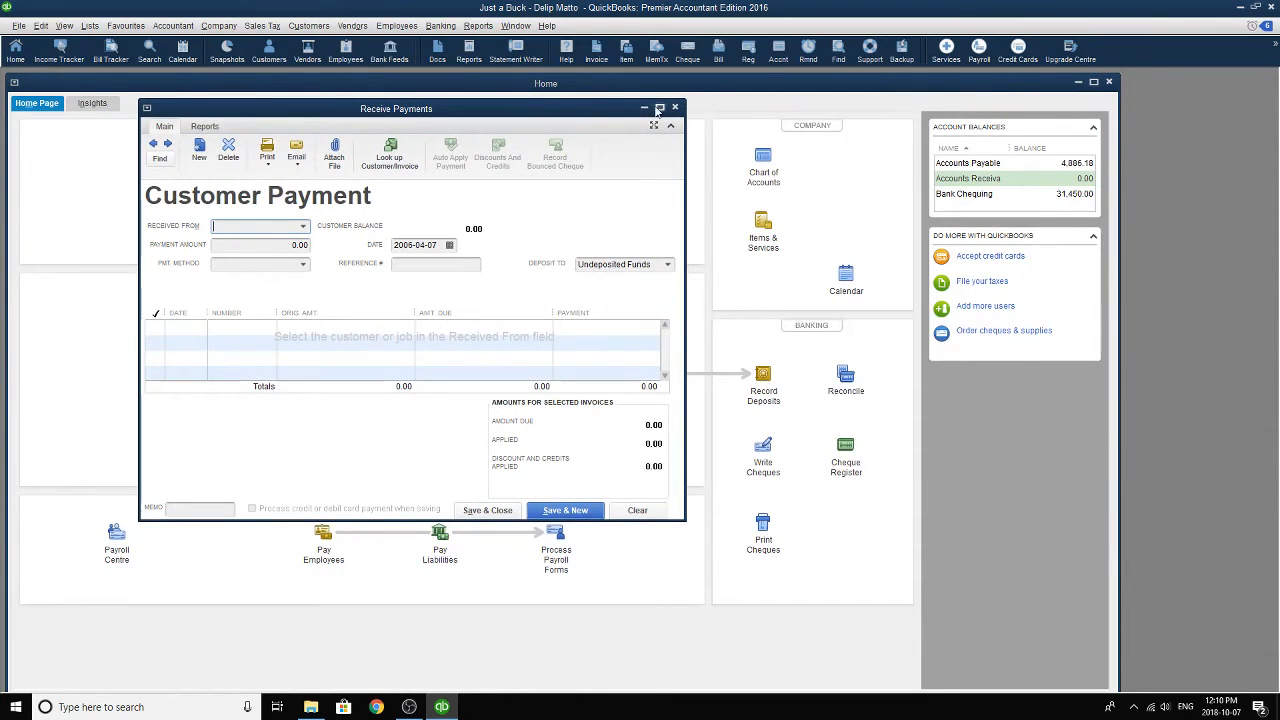
{"action": "left_click", "coordinate": [659, 107]}
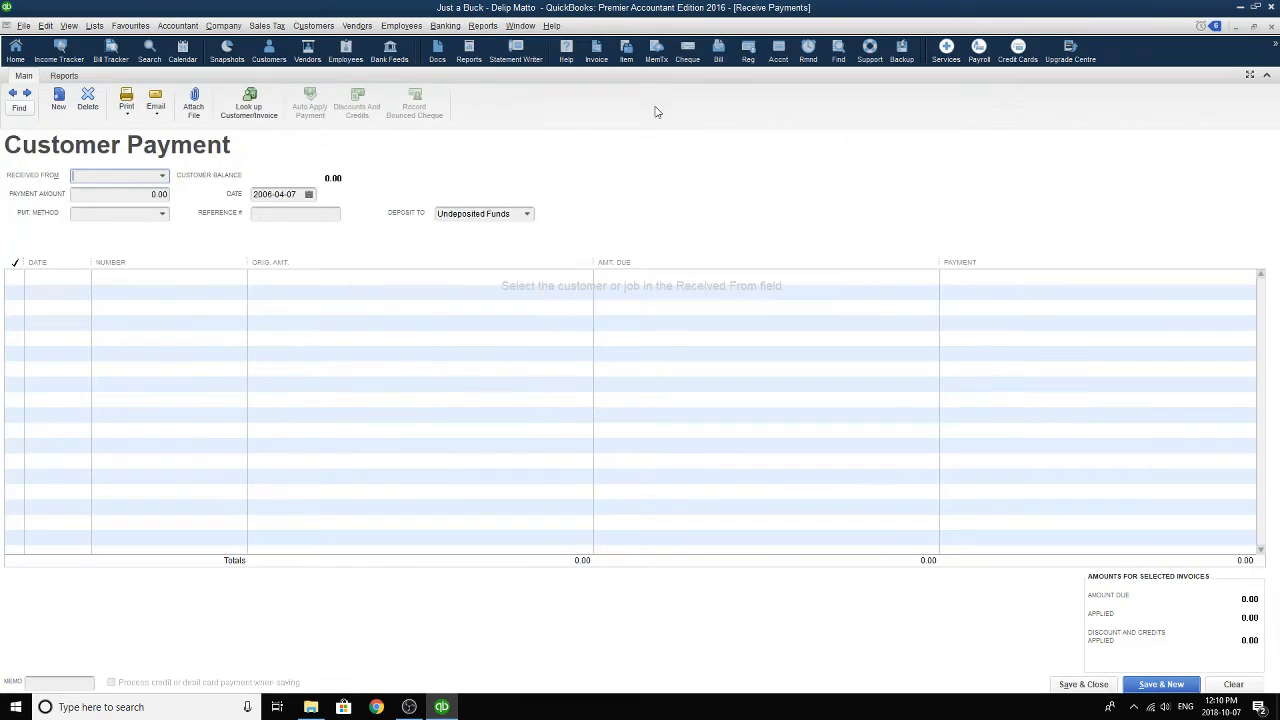
{"action": "left_click", "coordinate": [162, 177]}
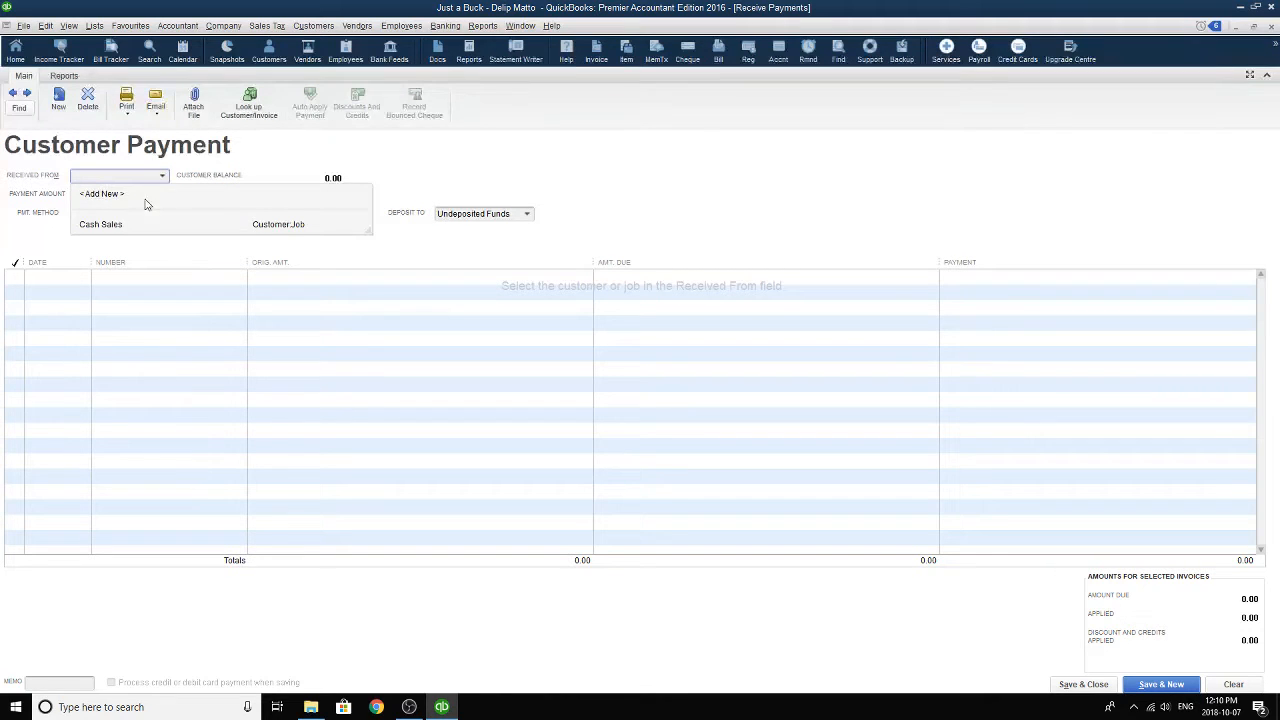
{"action": "left_click", "coordinate": [133, 227]}
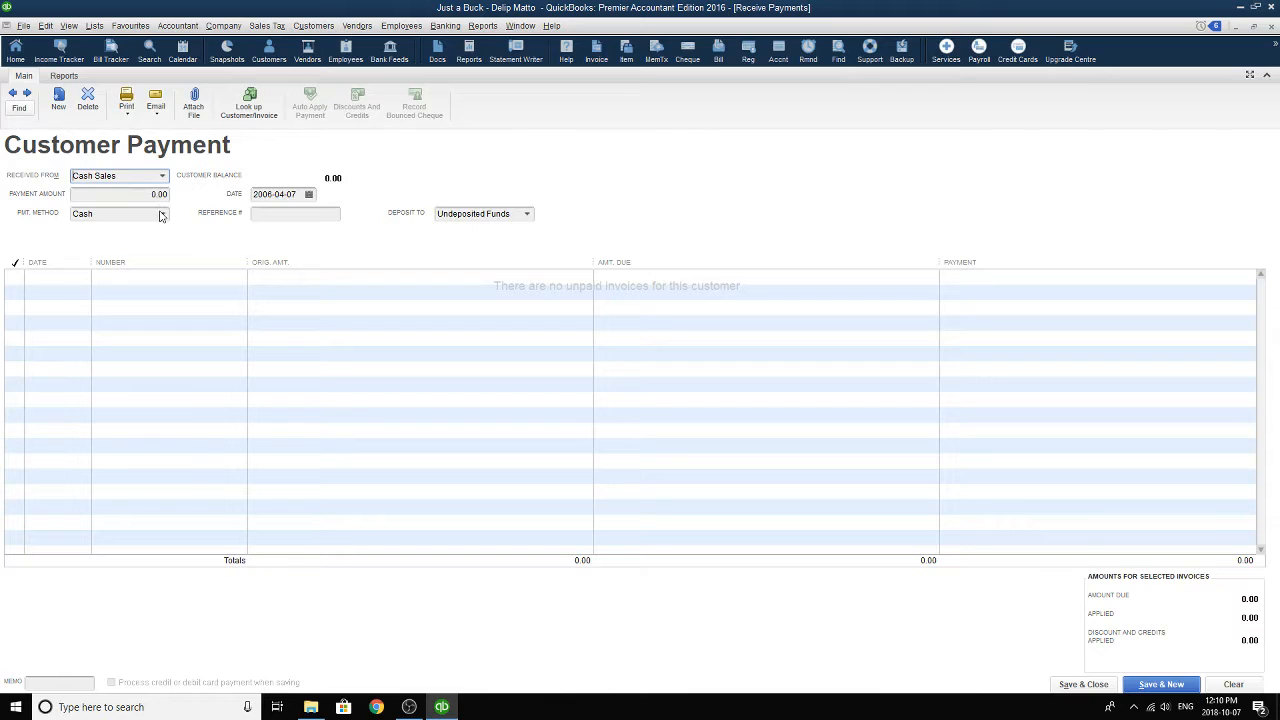
- Close the Cash Sales customer payment form without recording the transaction
{"action": "left_click", "coordinate": [162, 177]}
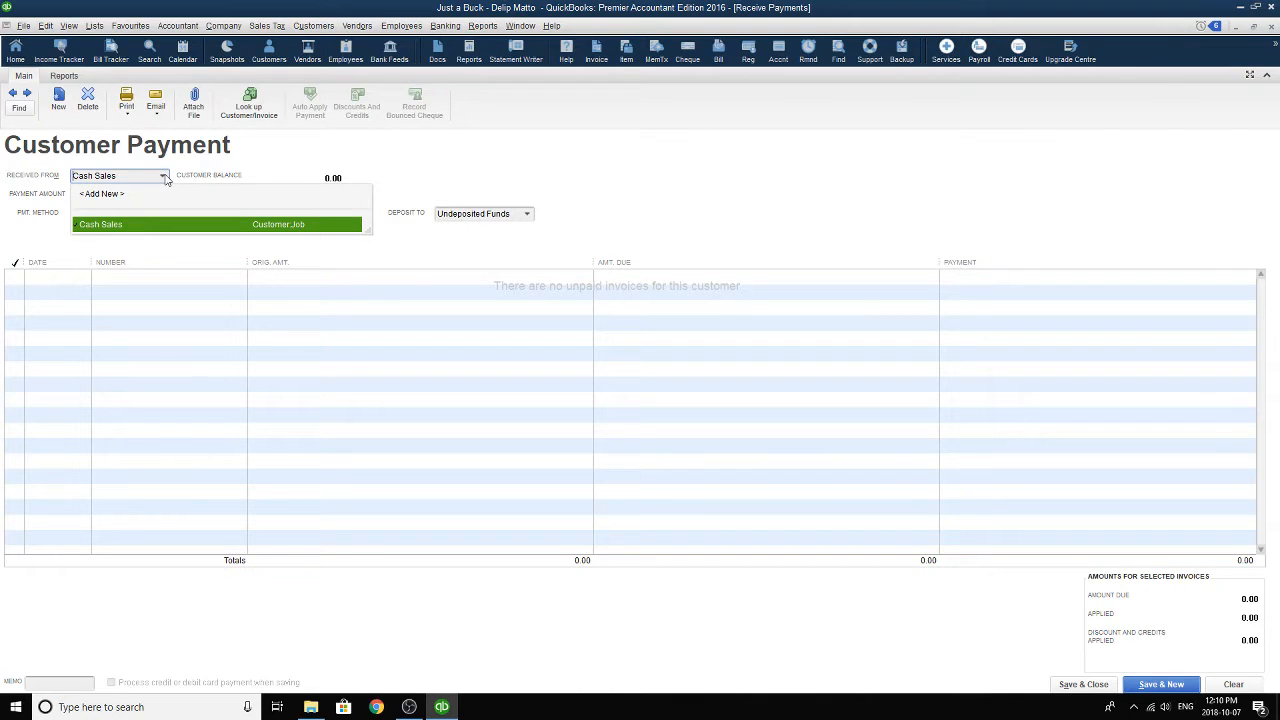
{"action": "left_click", "coordinate": [164, 176]}
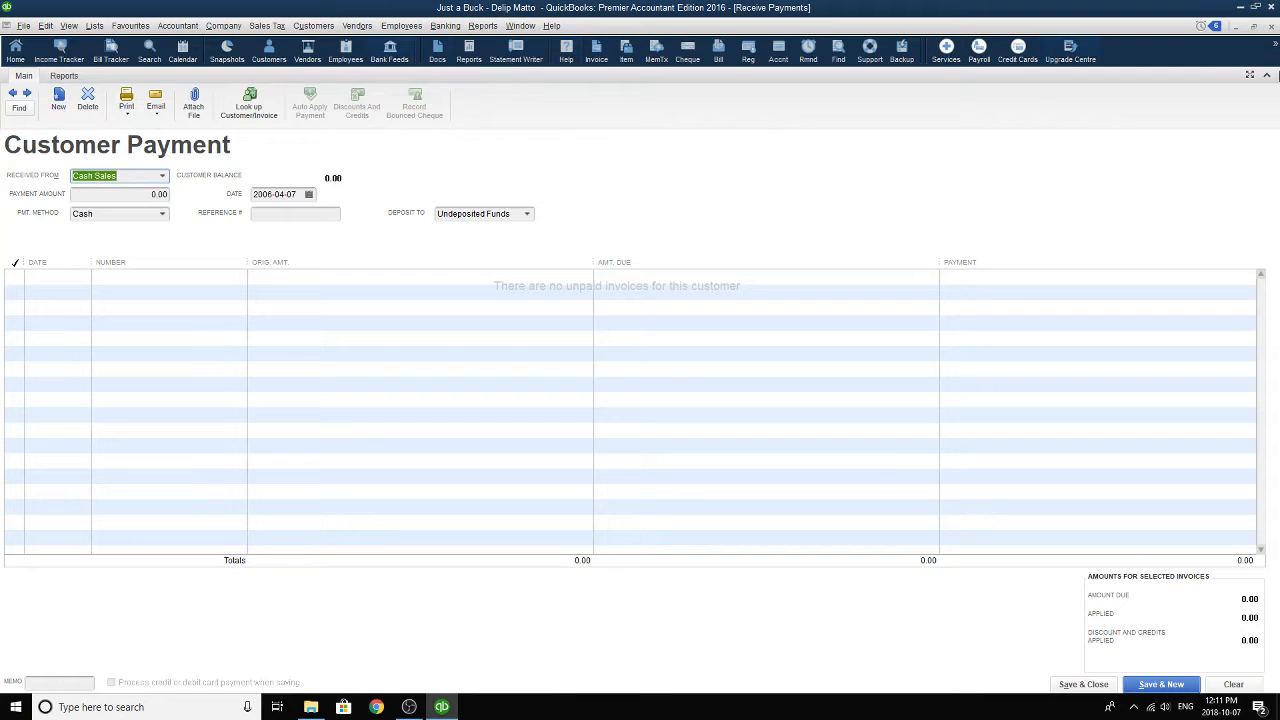
{"action": "left_click", "coordinate": [1254, 26]}
{"action": "left_click", "coordinate": [675, 107]}
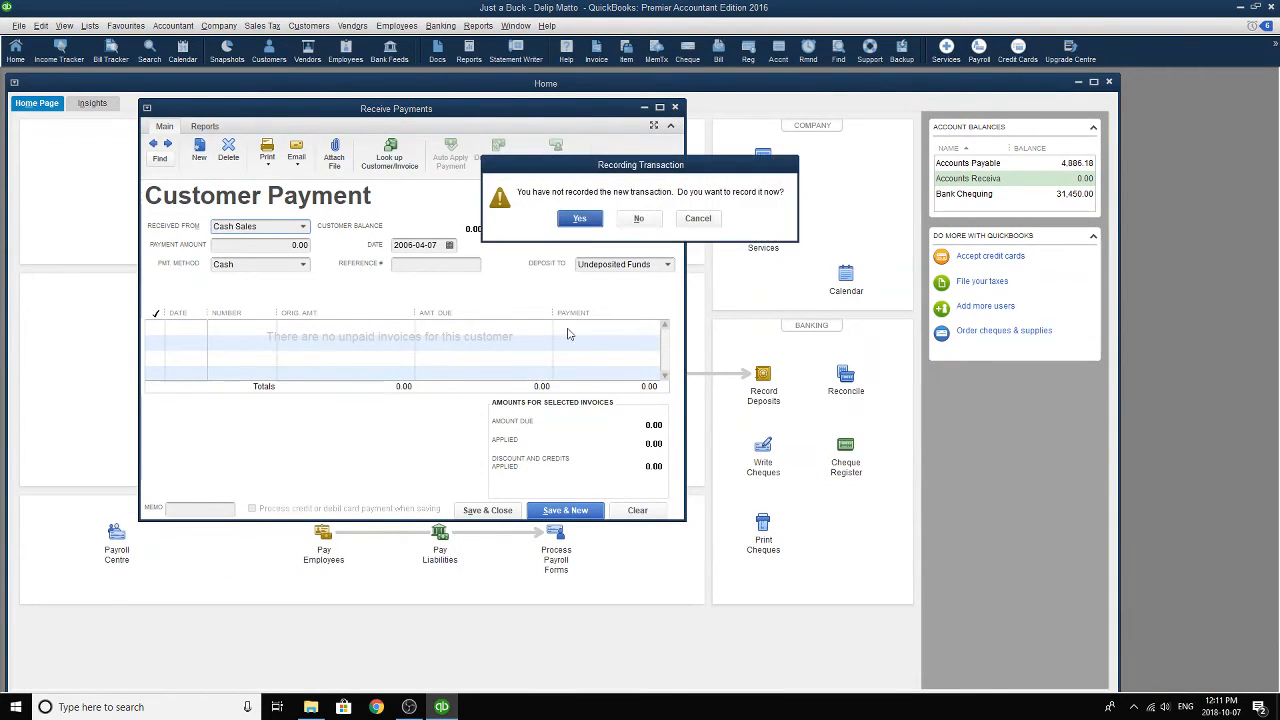
{"action": "left_click", "coordinate": [590, 219]}
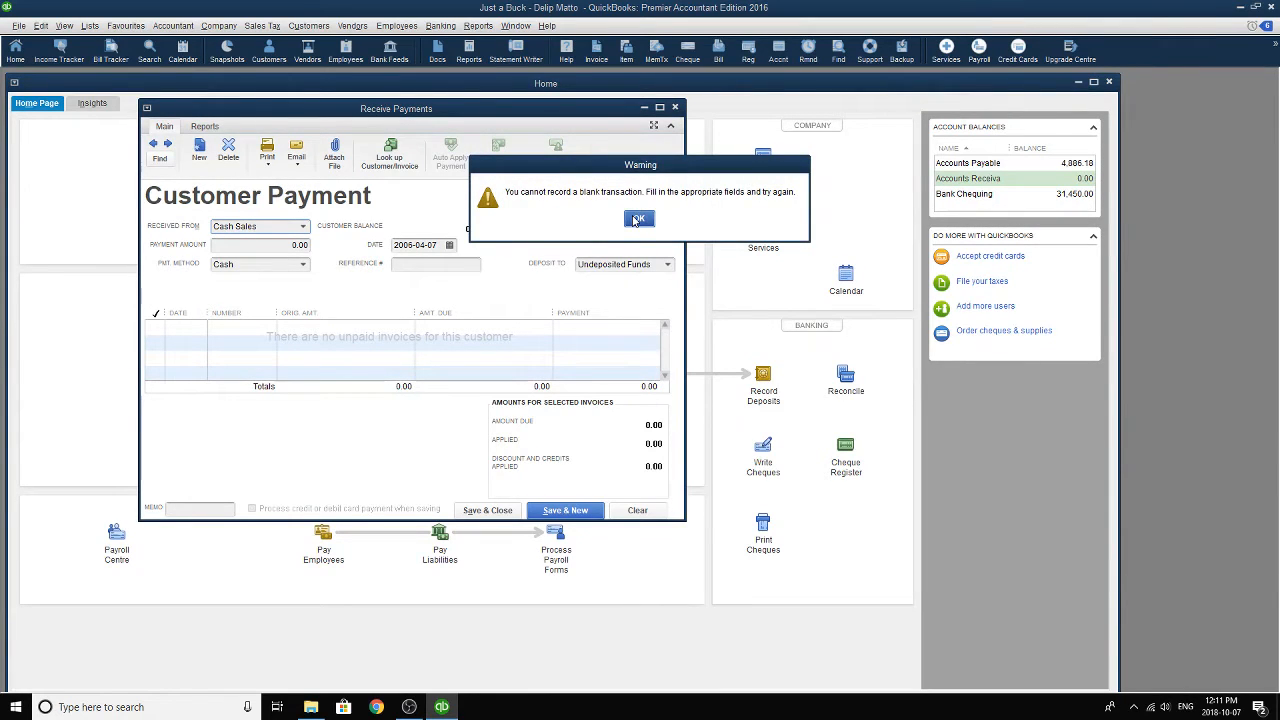
{"action": "left_click", "coordinate": [634, 220]}
{"action": "left_click", "coordinate": [675, 107]}
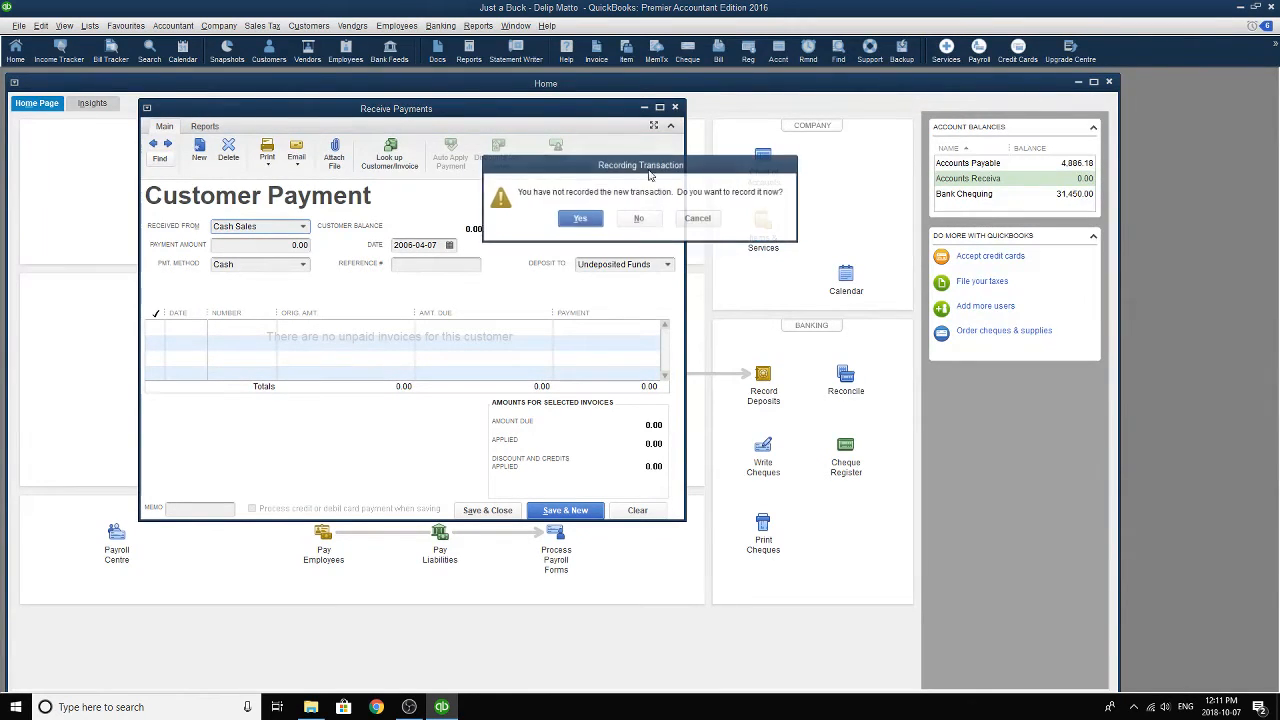
{"action": "left_click", "coordinate": [641, 226]}
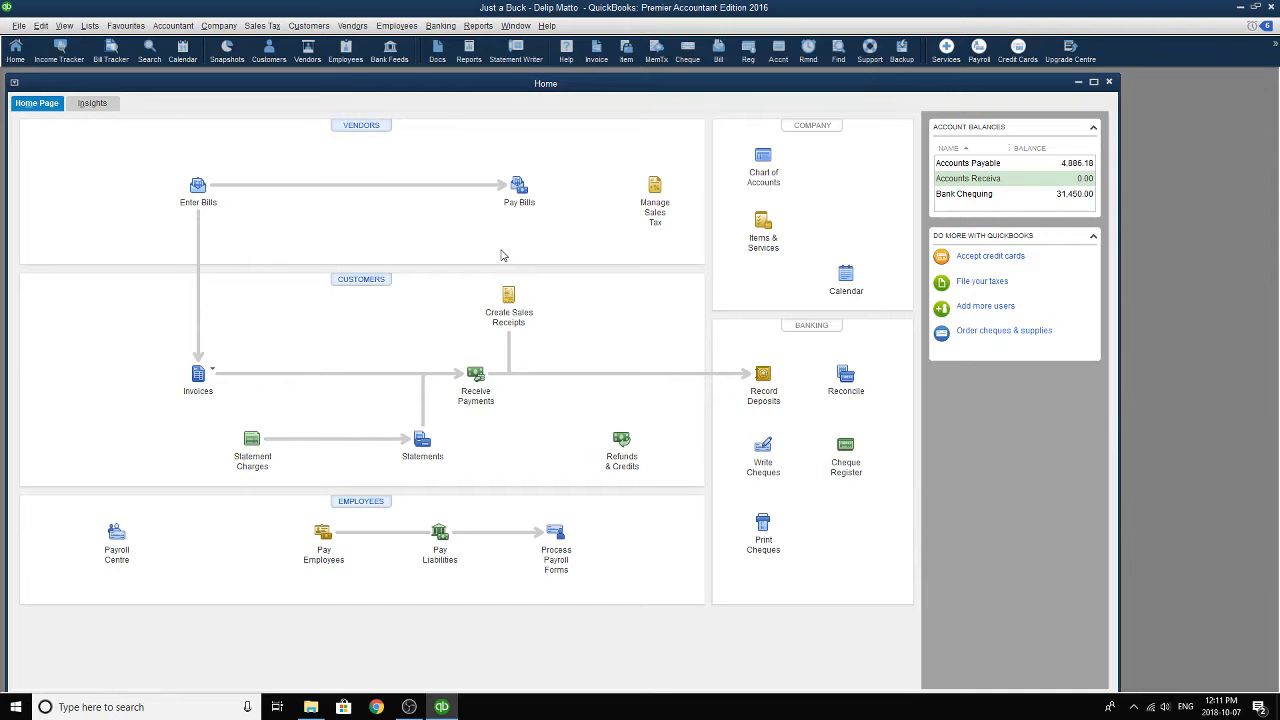
- Start paying vendor bills and select both MK Foods bills, the 935.00 one and the 500.00 one
{"action": "left_click", "coordinate": [528, 190]}
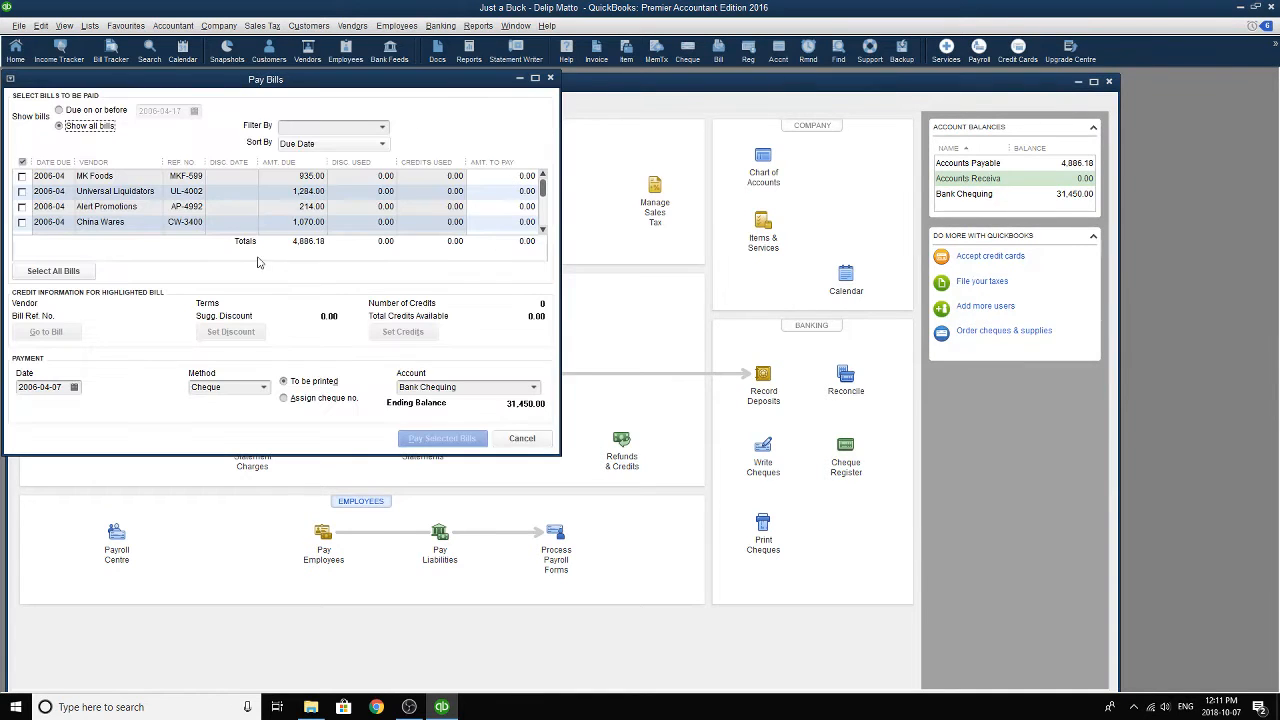
{"action": "left_click_drag", "start_coordinate": [240, 83], "coordinate": [368, 82]}
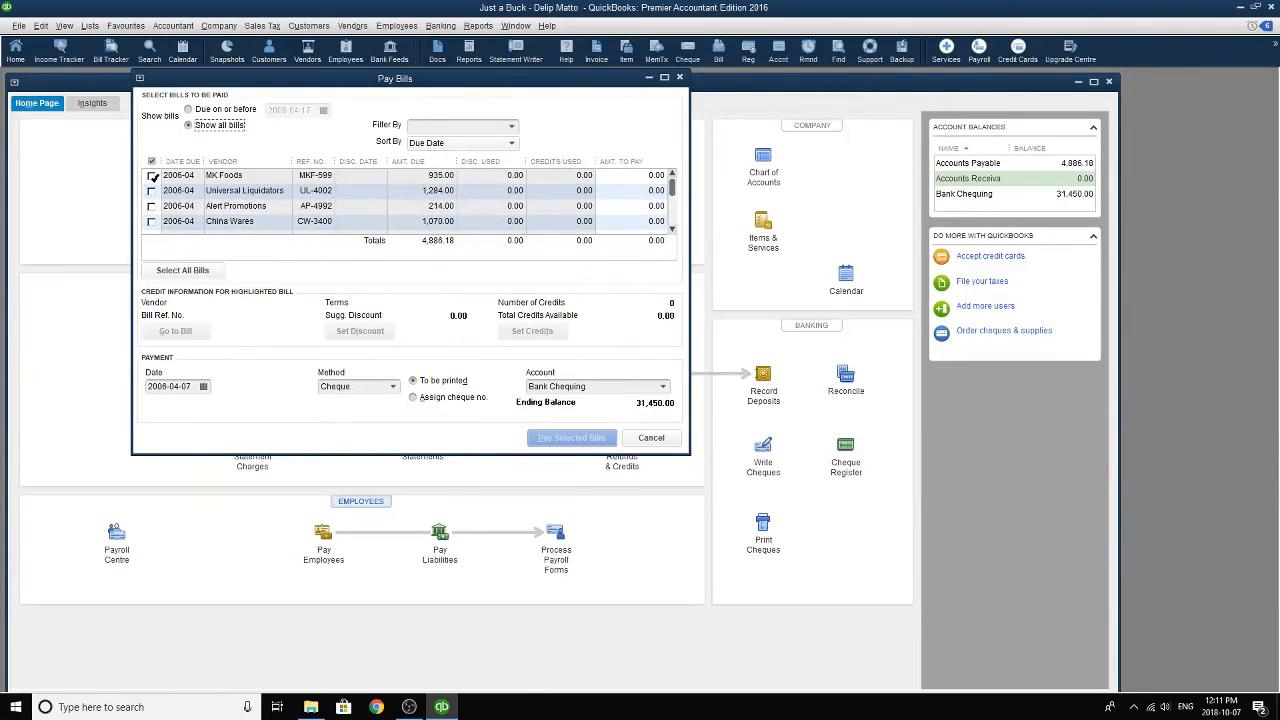
{"action": "left_click", "coordinate": [151, 175]}
{"action": "left_click", "coordinate": [152, 176]}
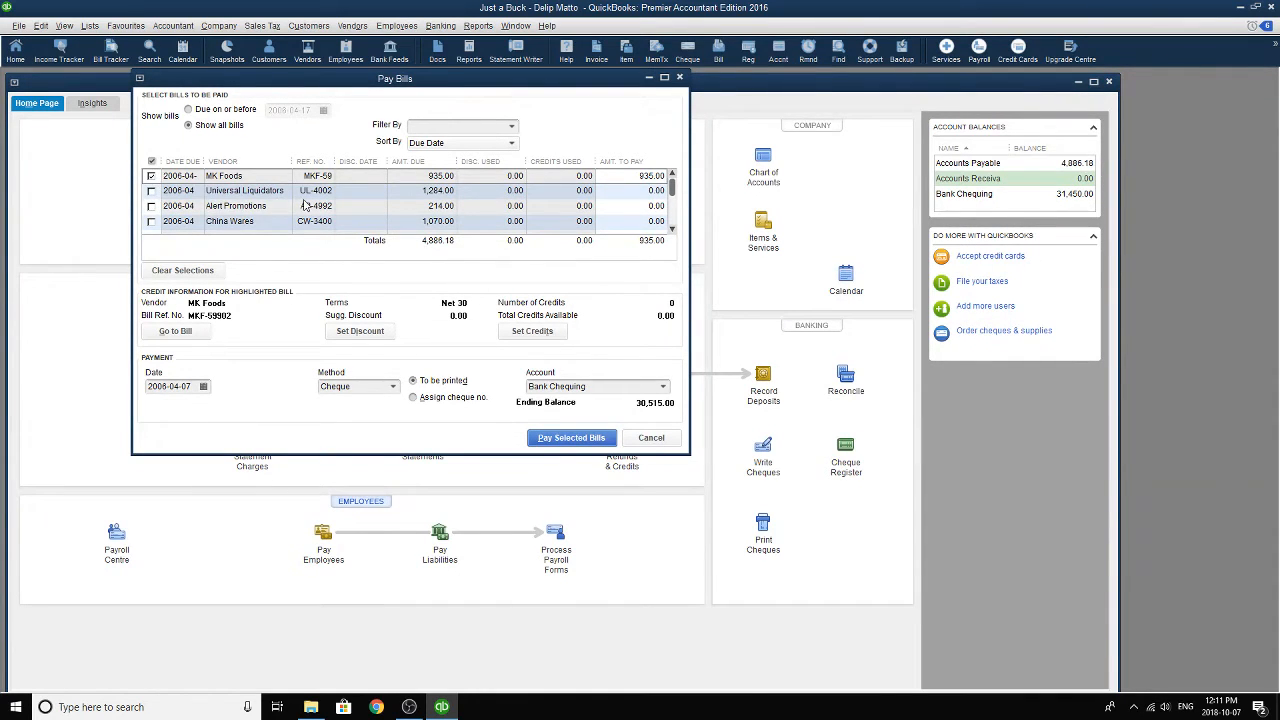
{"action": "scroll", "coordinate": [305, 205], "scroll_direction": "down", "scroll_amount": 1}
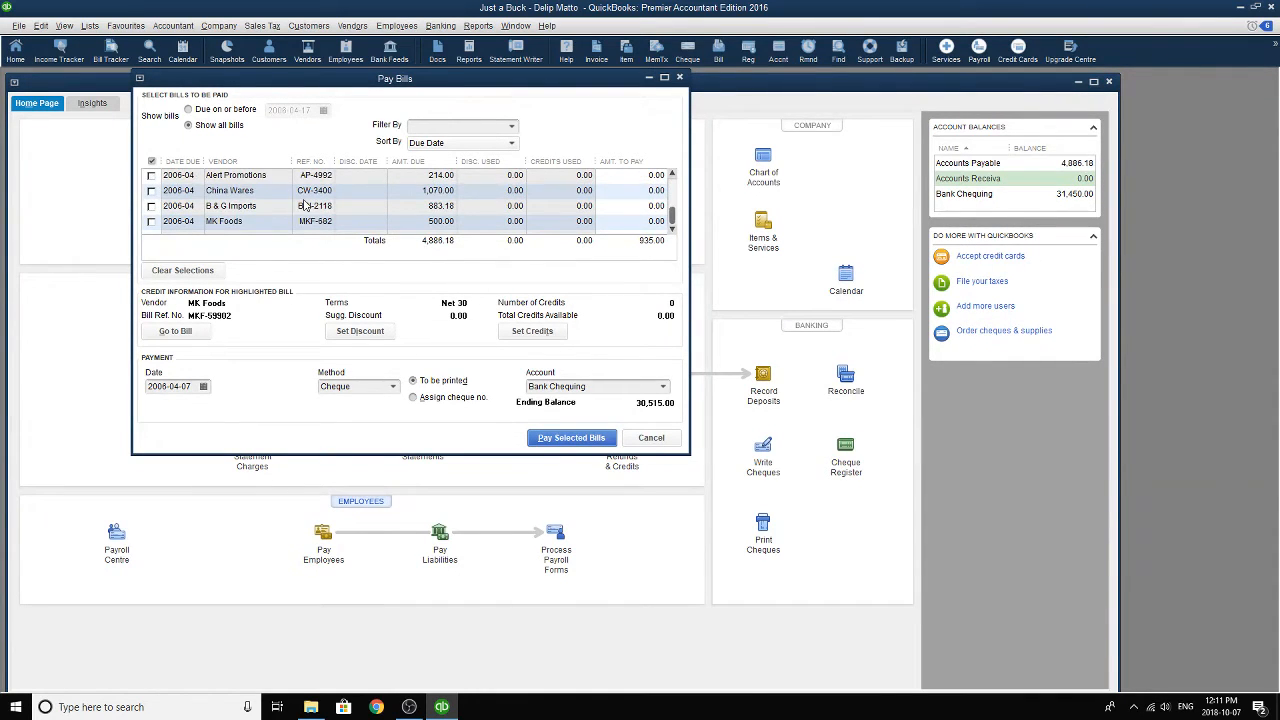
{"action": "left_click", "coordinate": [152, 222]}
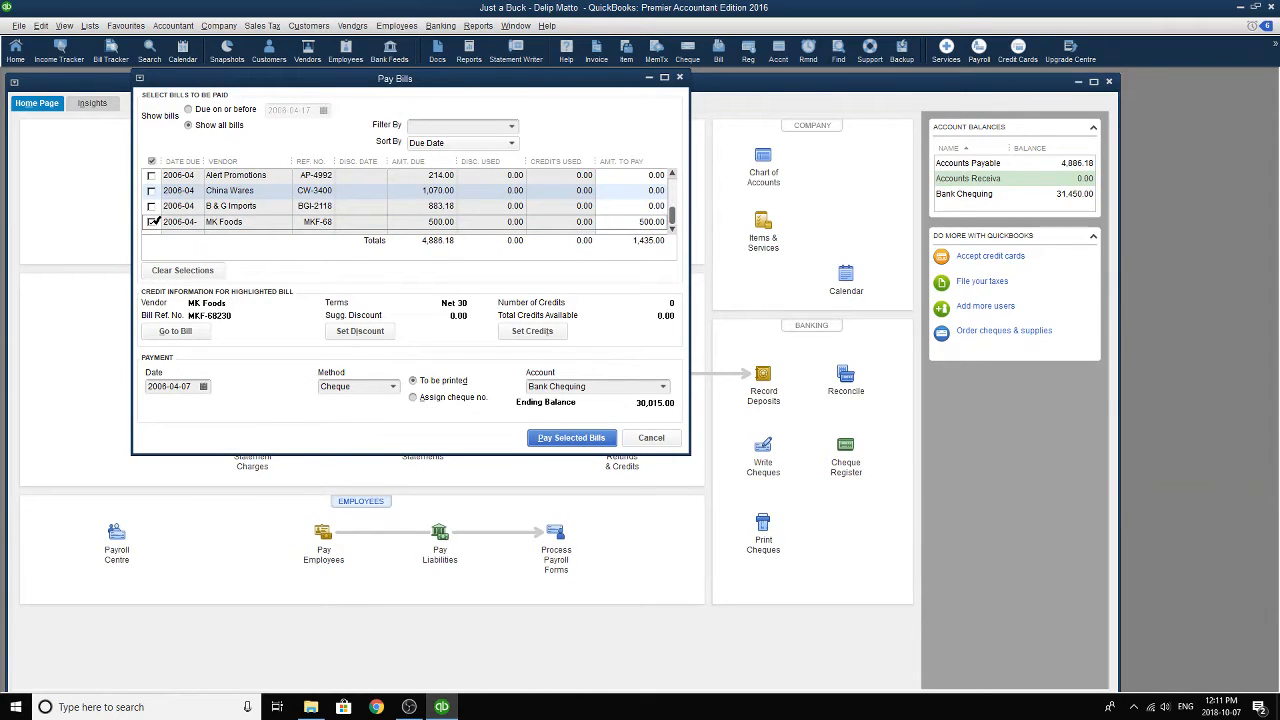
- Set the amount to pay on the 500.00 MK Foods bill to 400.00
{"action": "scroll", "coordinate": [160, 218], "scroll_direction": "up", "scroll_amount": 1}
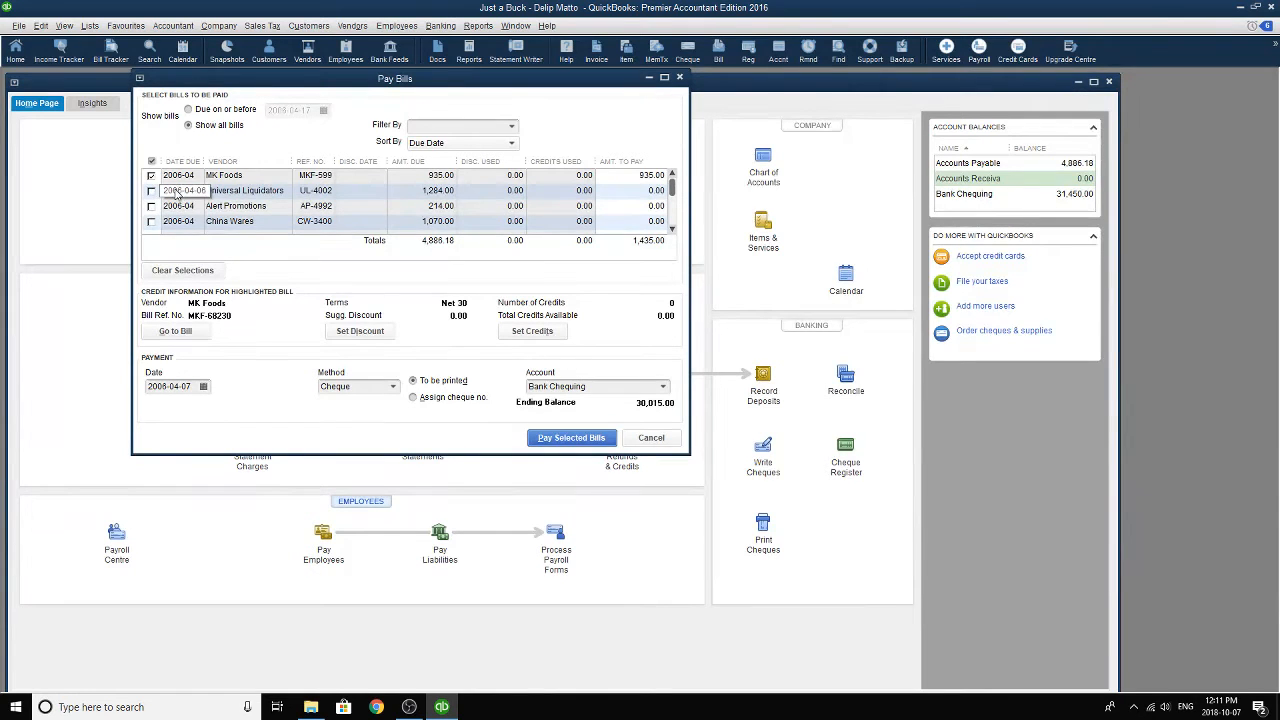
{"action": "scroll", "coordinate": [178, 195], "scroll_direction": "down", "scroll_amount": 1}
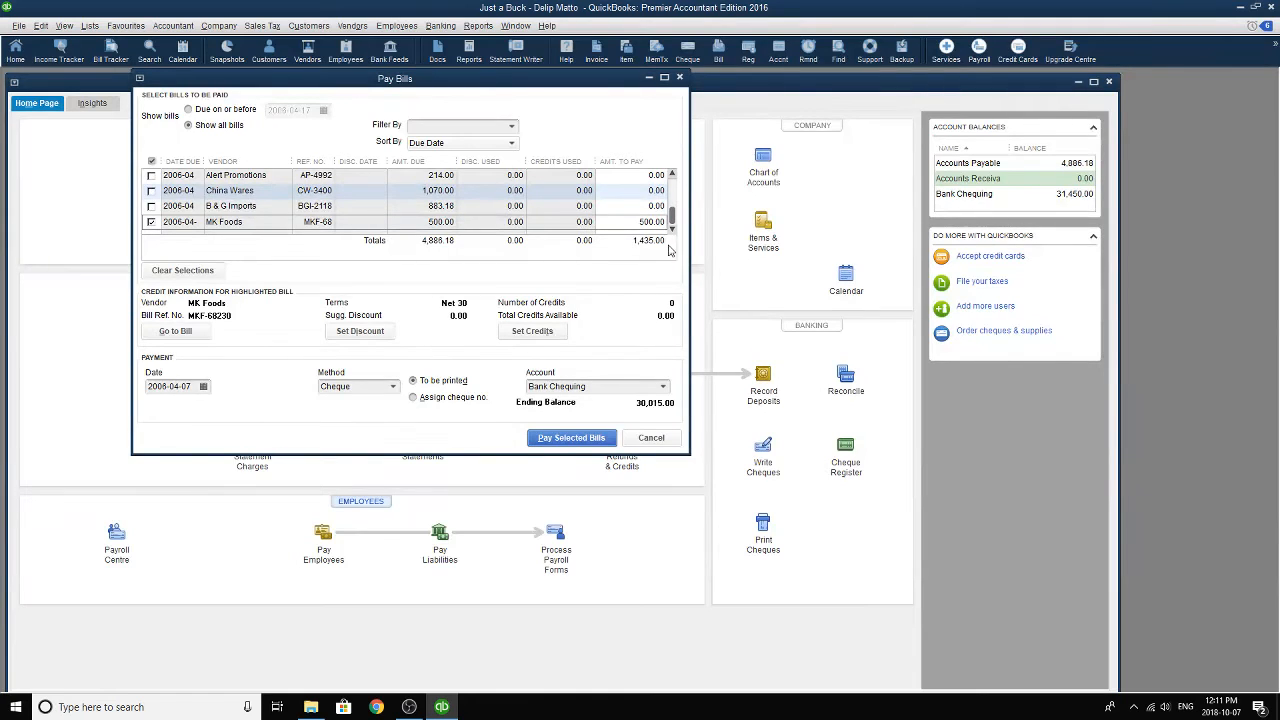
{"action": "scroll", "coordinate": [228, 226], "scroll_direction": "up", "scroll_amount": 1}
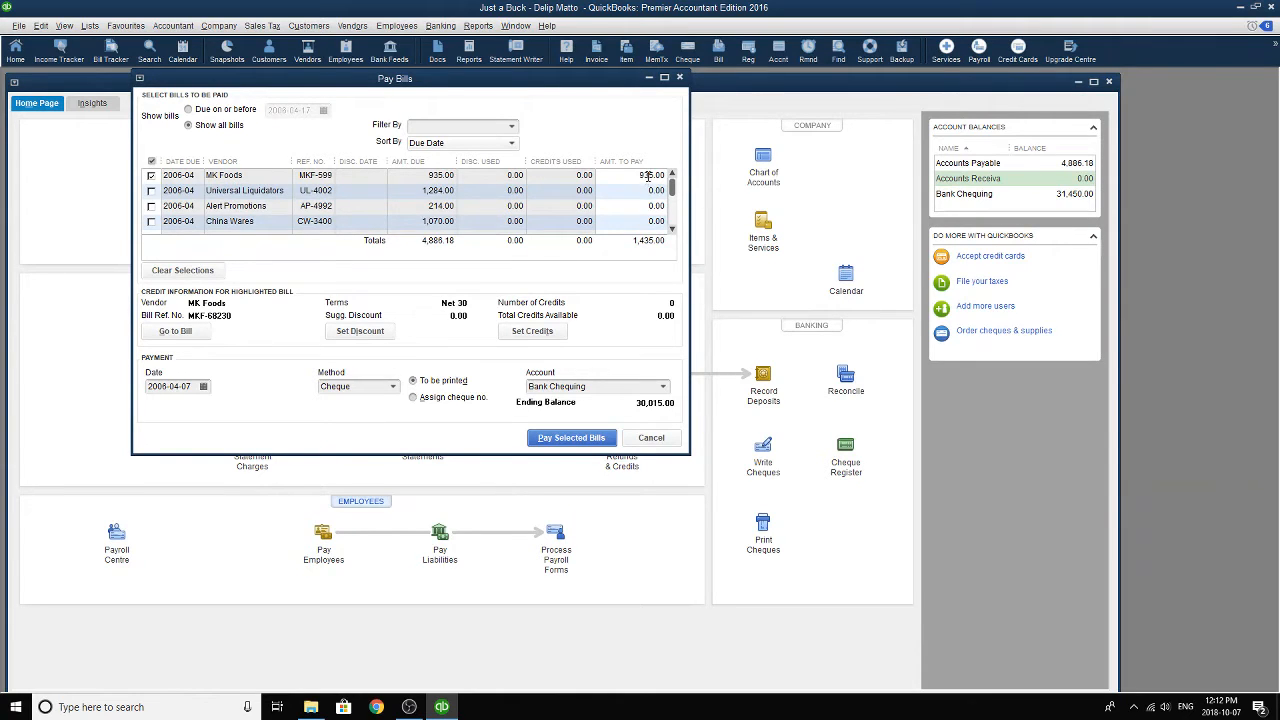
{"action": "scroll", "coordinate": [453, 210], "scroll_direction": "down", "scroll_amount": 1}
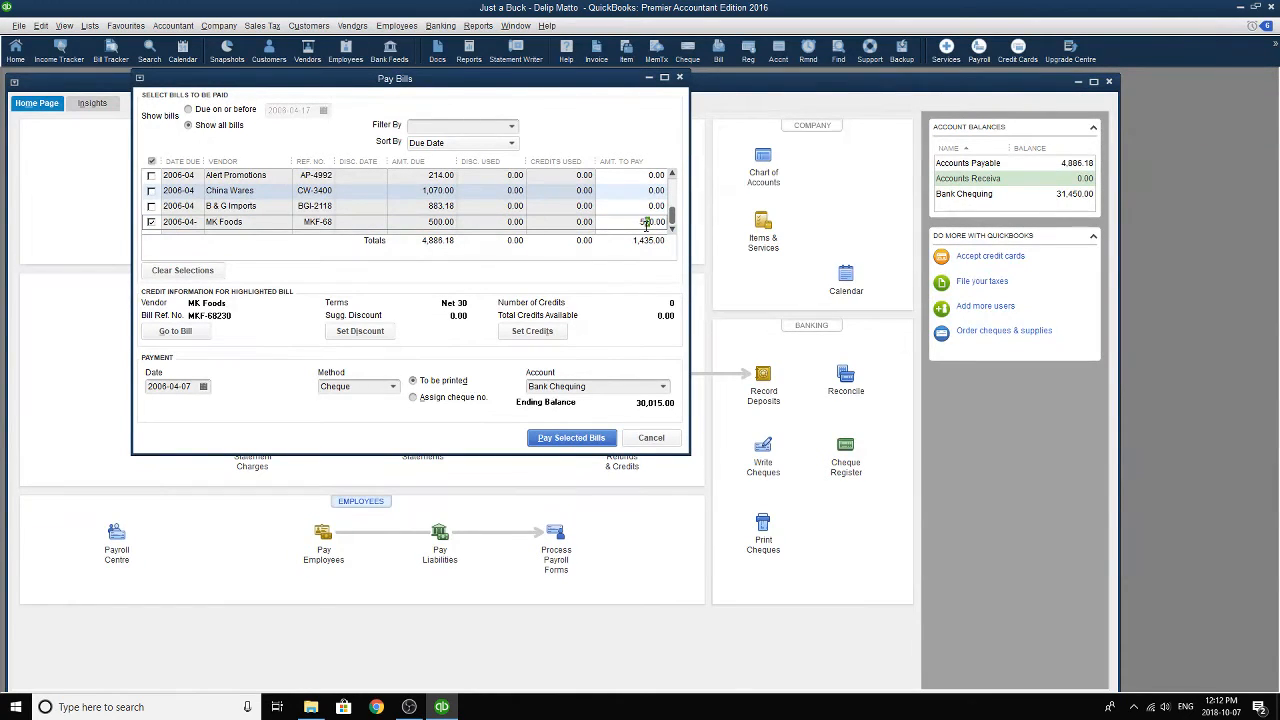
{"action": "left_click", "coordinate": [648, 222]}
{"action": "key", "text": "Delete"}
{"action": "scroll", "coordinate": [640, 224], "scroll_direction": "up", "scroll_amount": 1}
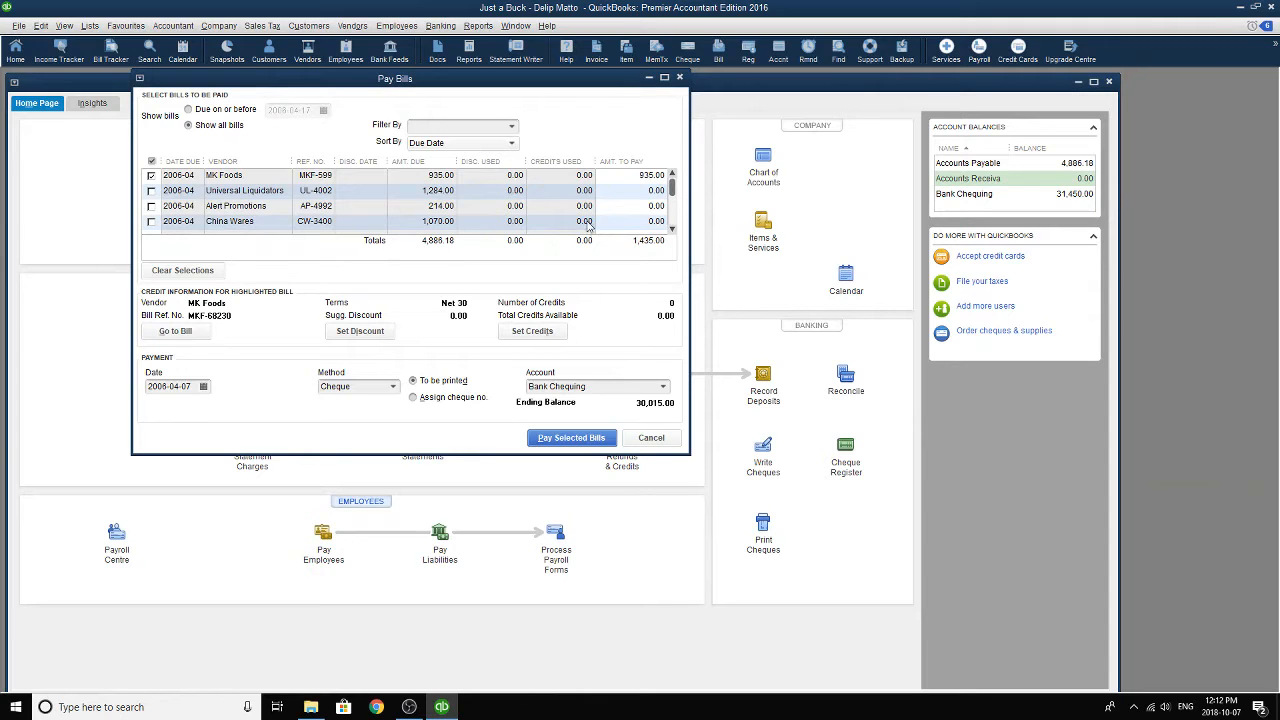
{"action": "scroll", "coordinate": [585, 220], "scroll_direction": "down", "scroll_amount": 1}
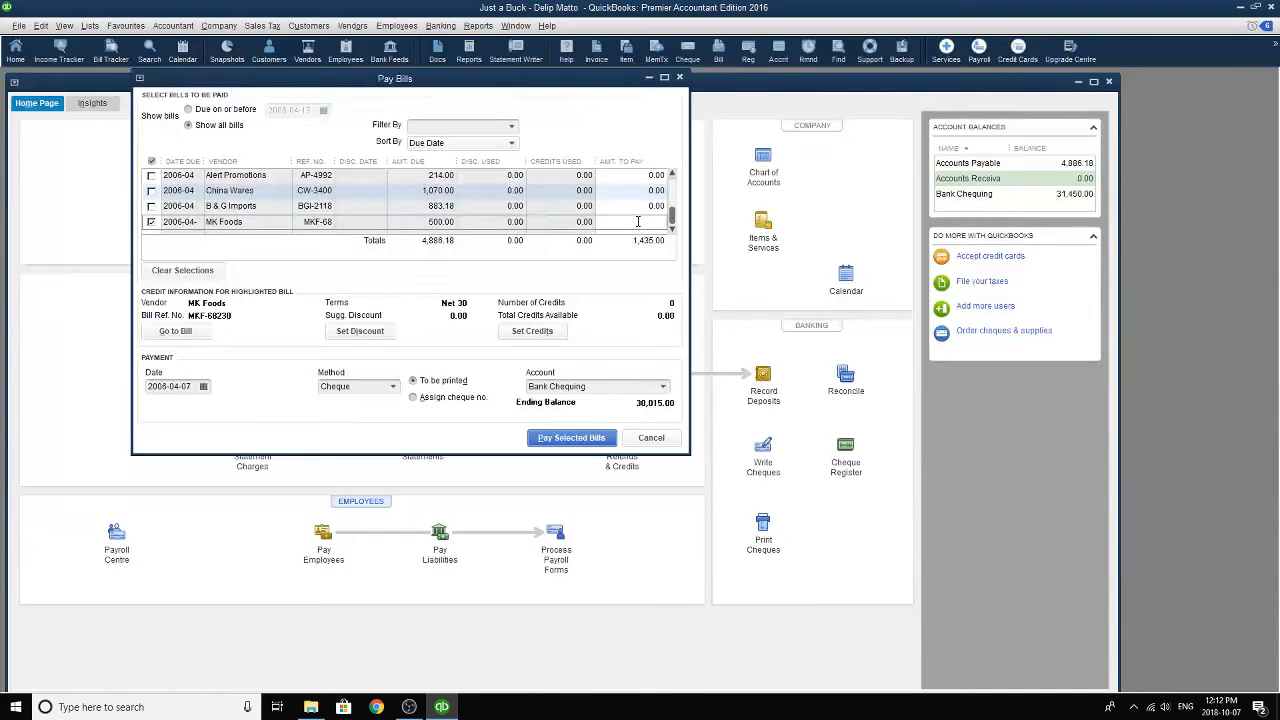
{"action": "type", "text": "400"}
{"action": "left_click", "coordinate": [637, 206]}
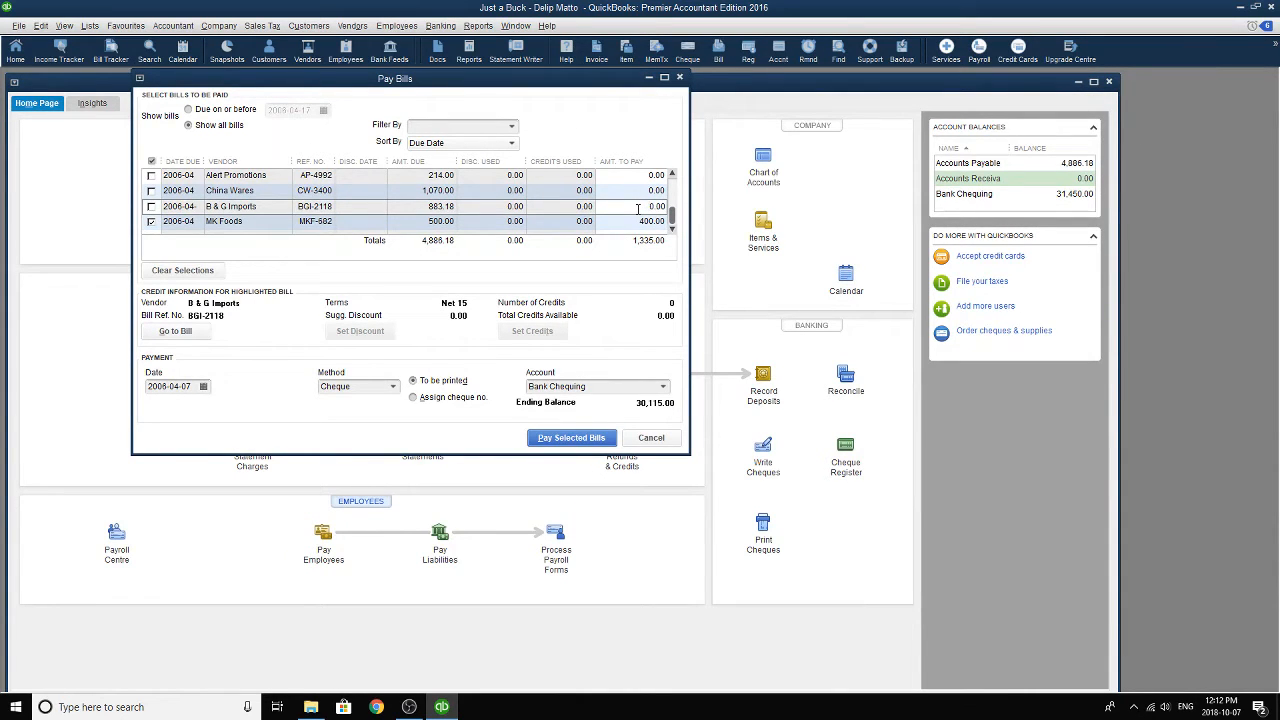
- Set the amount to pay on the 500.00 MK Foods bill to 100.00 by calculating 1035-935
{"action": "scroll", "coordinate": [637, 206], "scroll_direction": "up", "scroll_amount": 2}
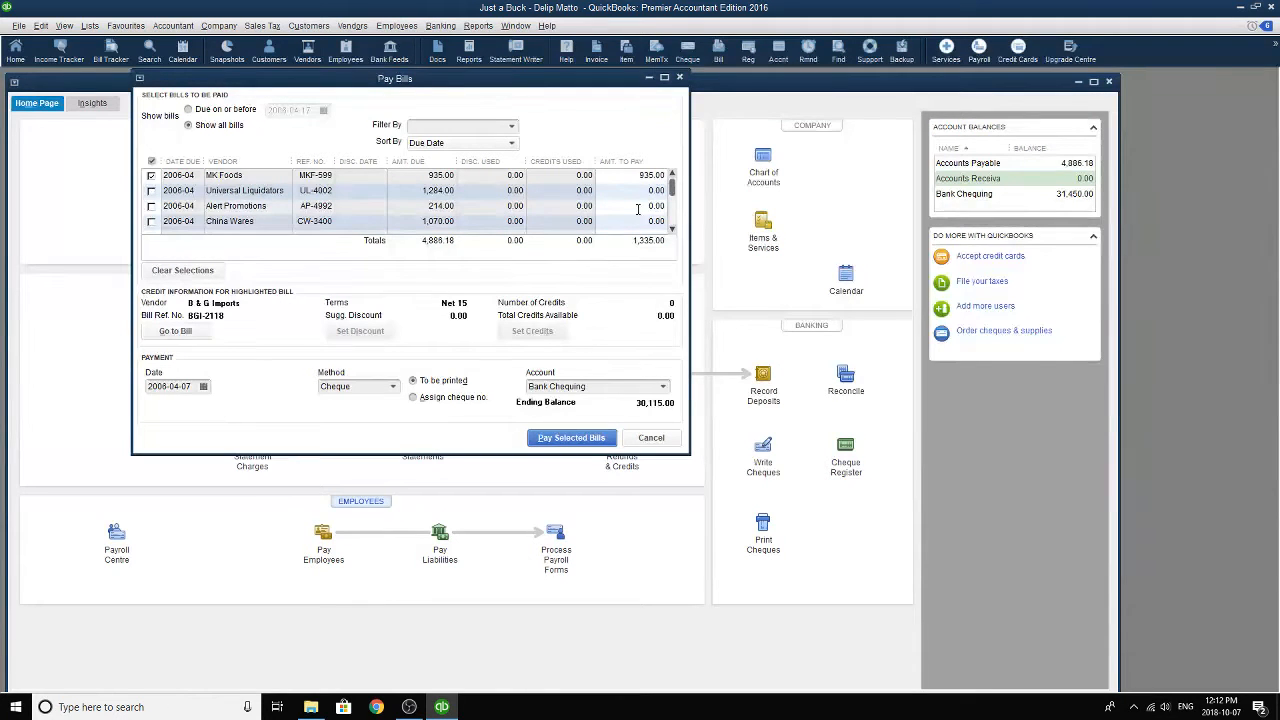
{"action": "scroll", "coordinate": [676, 205], "scroll_direction": "down", "scroll_amount": 1}
{"action": "left_click", "coordinate": [652, 221]}
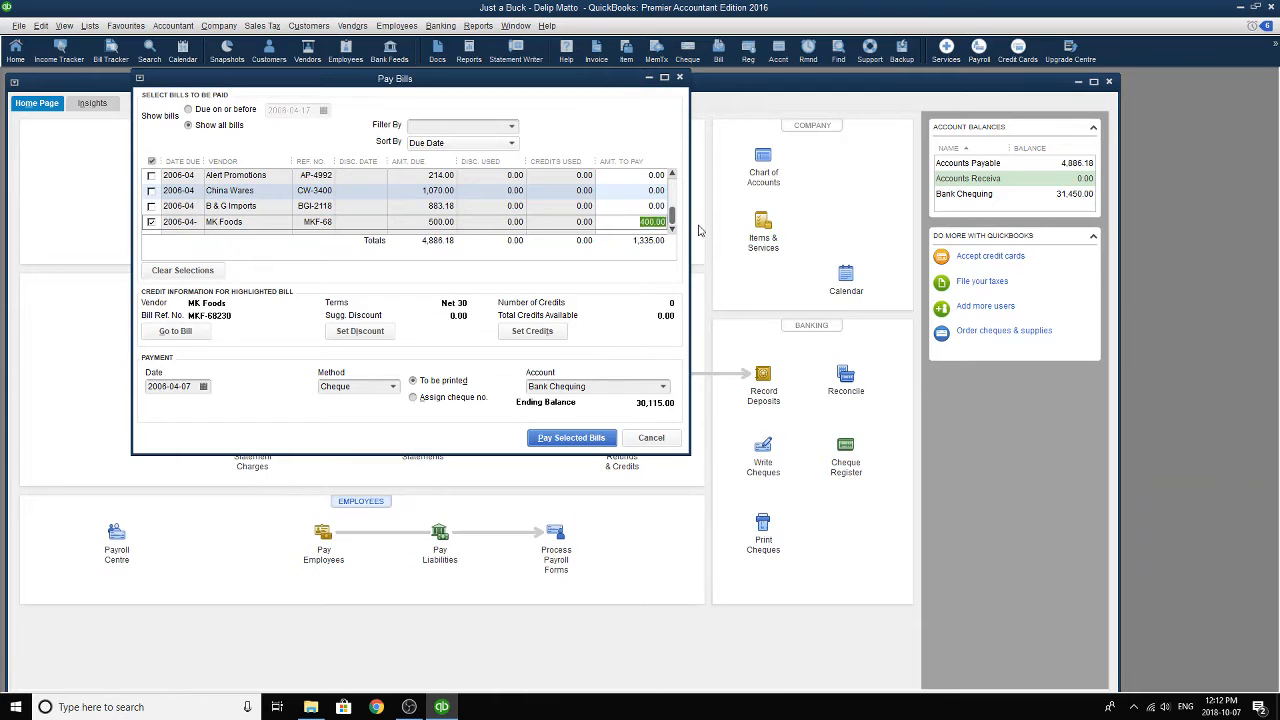
{"action": "key", "text": "BackSpace"}
{"action": "type", "text": "1035-"}
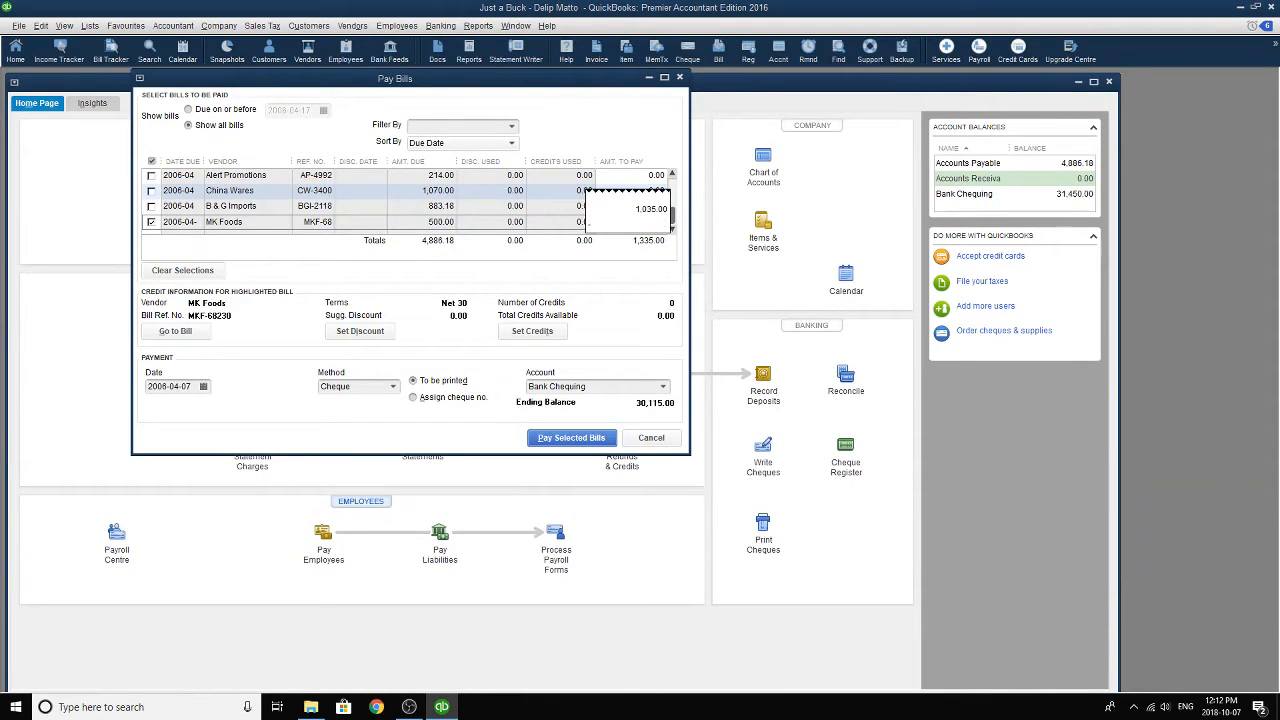
{"action": "type", "text": "935"}
{"action": "key", "text": "Return"}
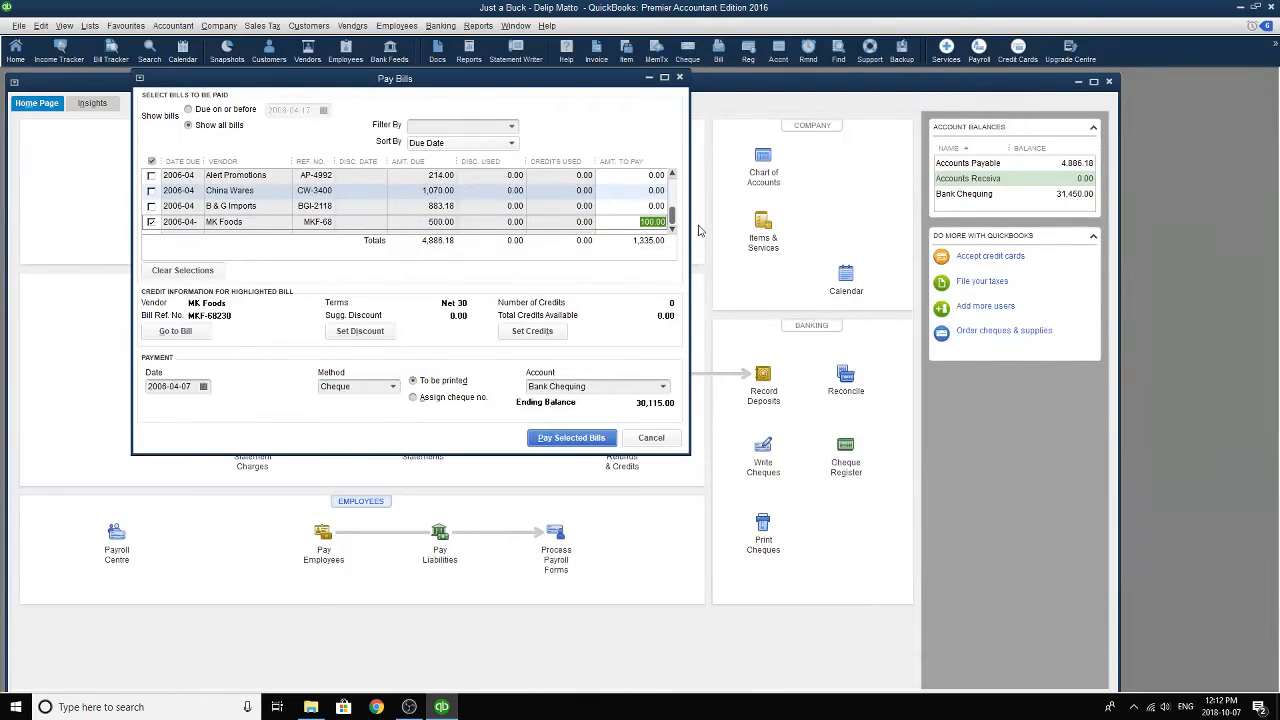
{"action": "left_click", "coordinate": [601, 207]}
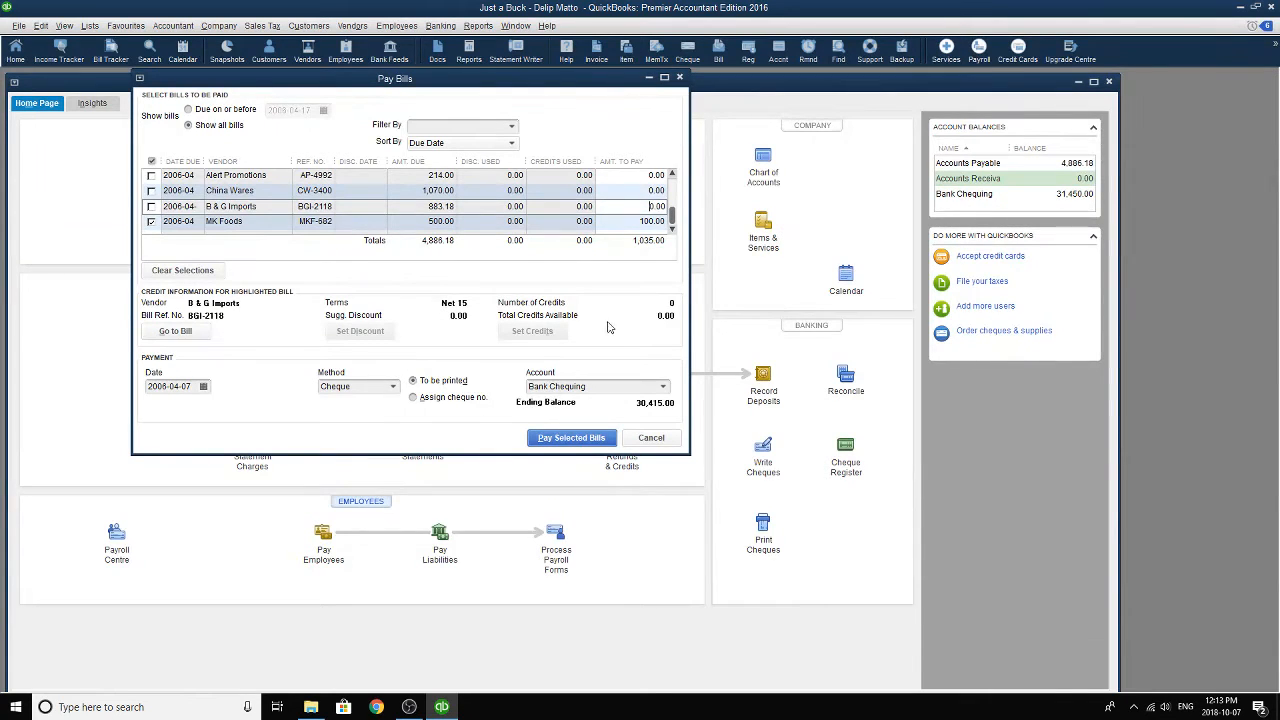
- Review the amounts to pay on the two selected MK Foods bills
{"action": "left_click", "coordinate": [630, 221]}
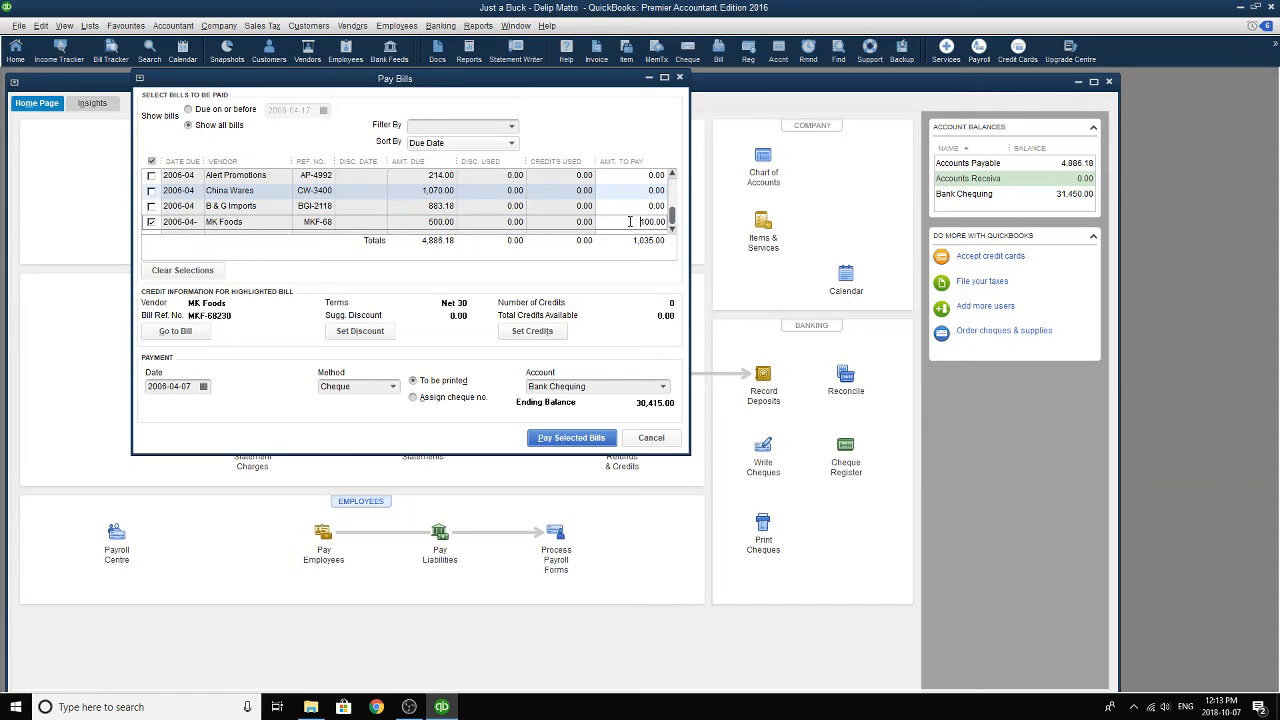
{"action": "scroll", "coordinate": [630, 221], "scroll_direction": "up", "scroll_amount": 2}
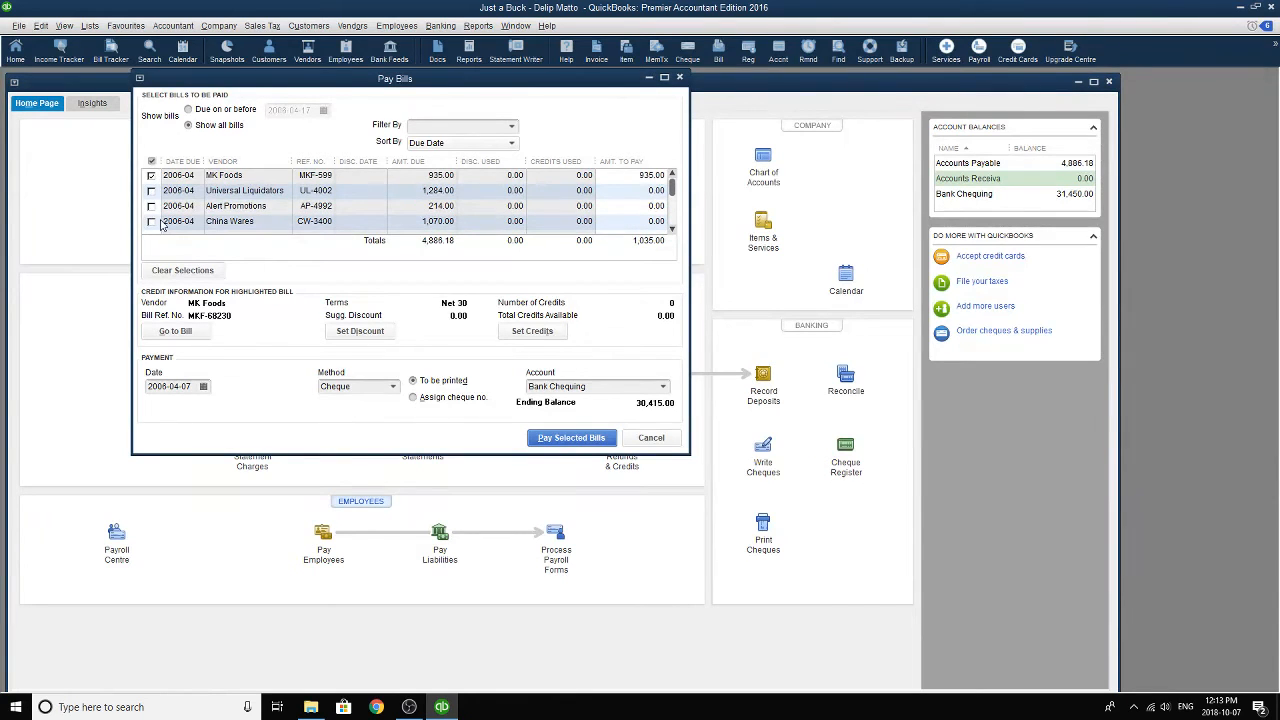
{"action": "scroll", "coordinate": [160, 224], "scroll_direction": "down", "scroll_amount": 2}
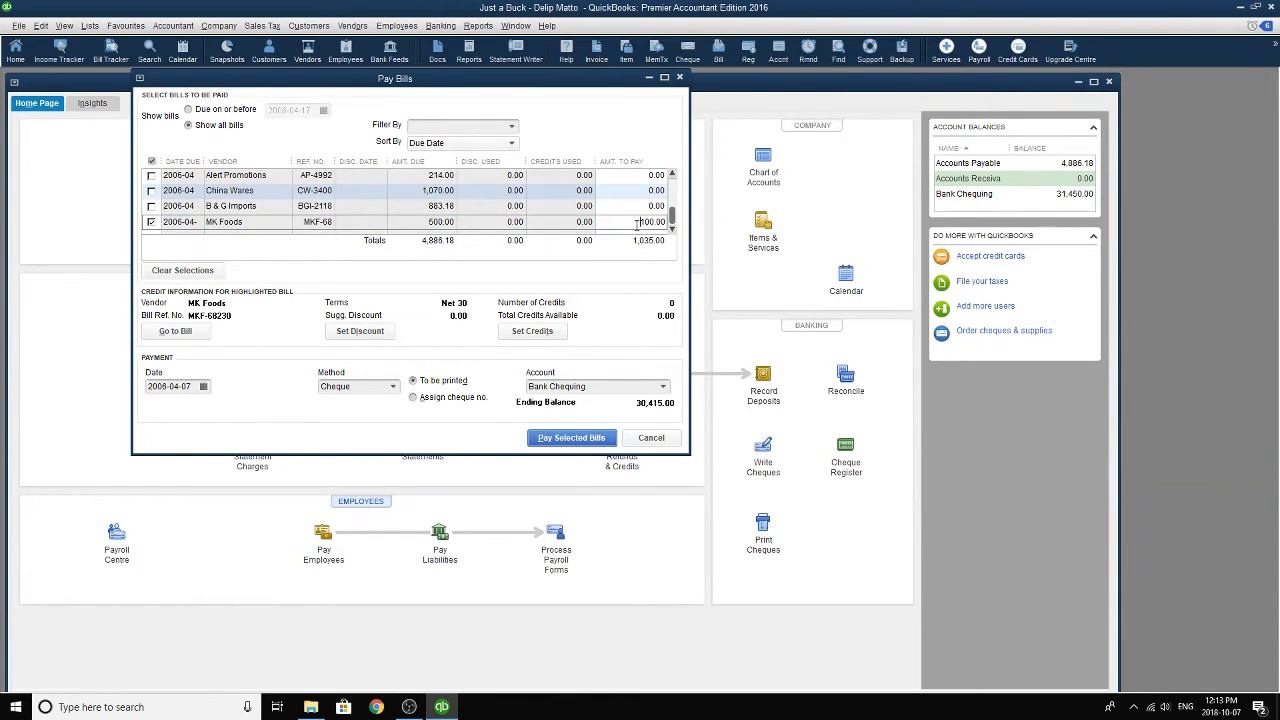
{"action": "scroll", "coordinate": [625, 210], "scroll_direction": "up", "scroll_amount": 2}
{"action": "scroll", "coordinate": [628, 208], "scroll_direction": "down", "scroll_amount": 2}
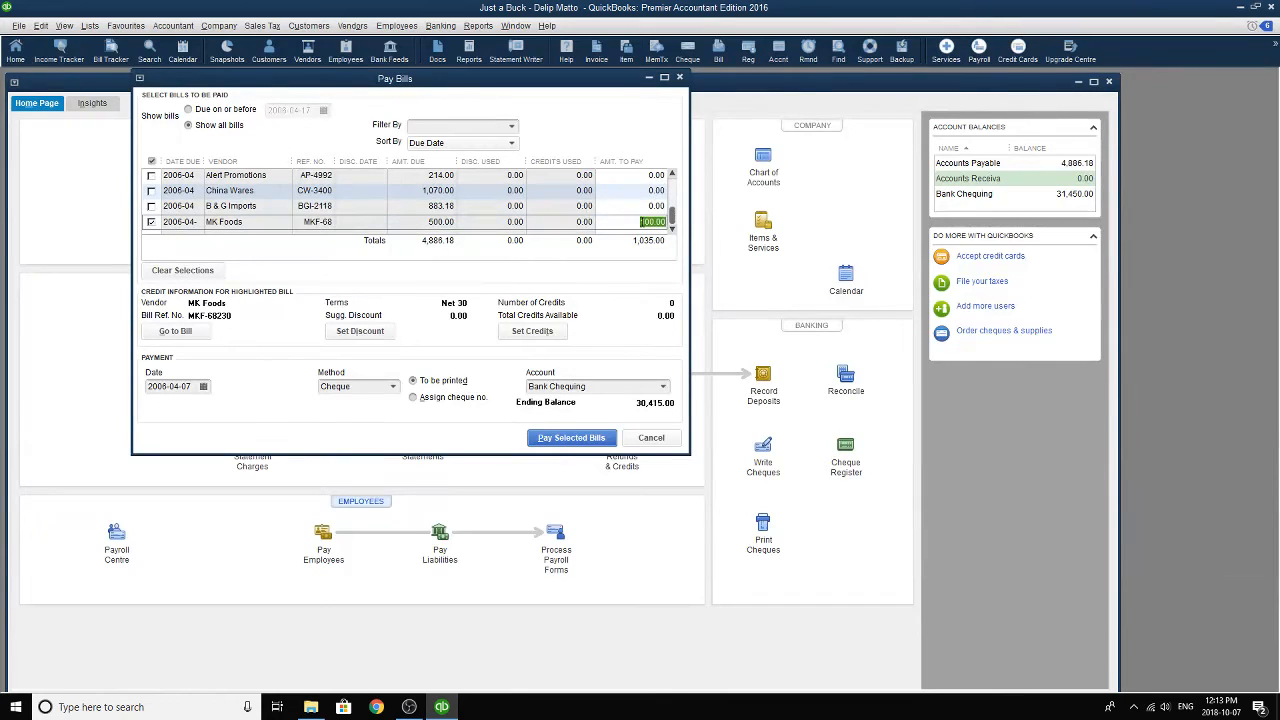
{"action": "left_click", "coordinate": [641, 221]}
{"action": "left_click", "coordinate": [648, 225]}
- Date the bill payment 2006-04-02 and choose to assign a cheque number, keeping Bank Chequing as the account
{"action": "left_click", "coordinate": [203, 387]}
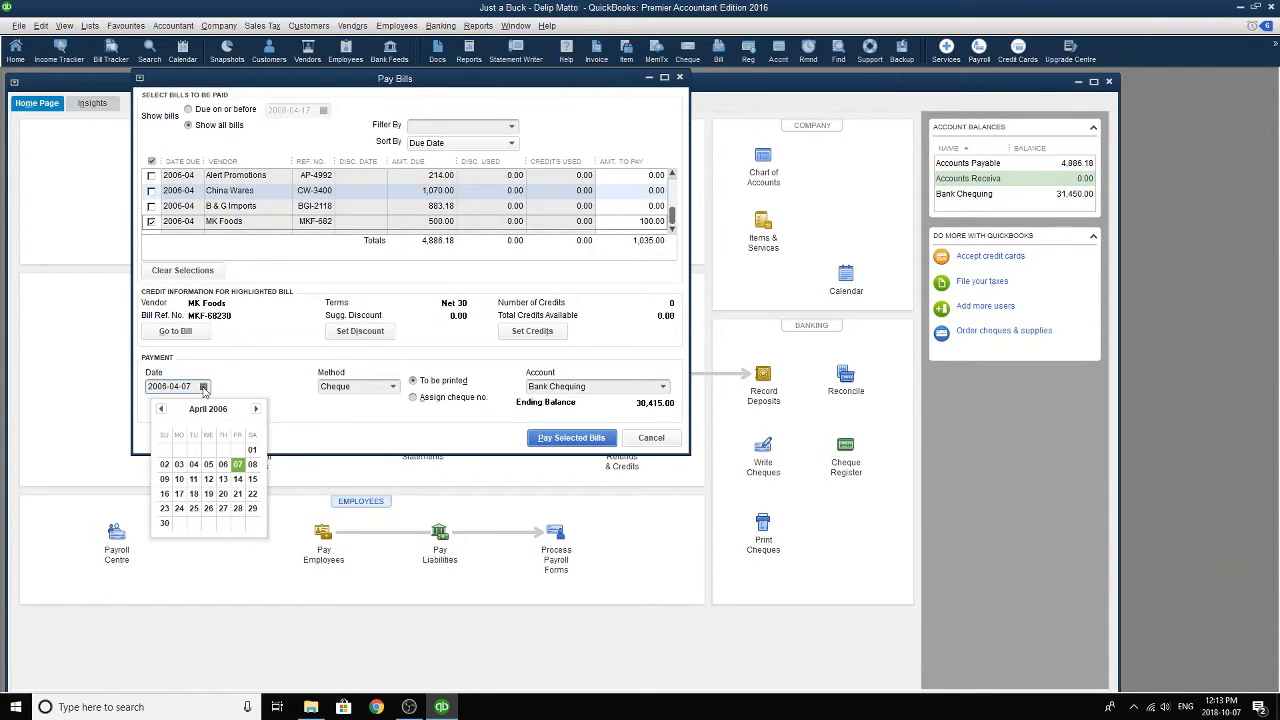
{"action": "left_click", "coordinate": [164, 464]}
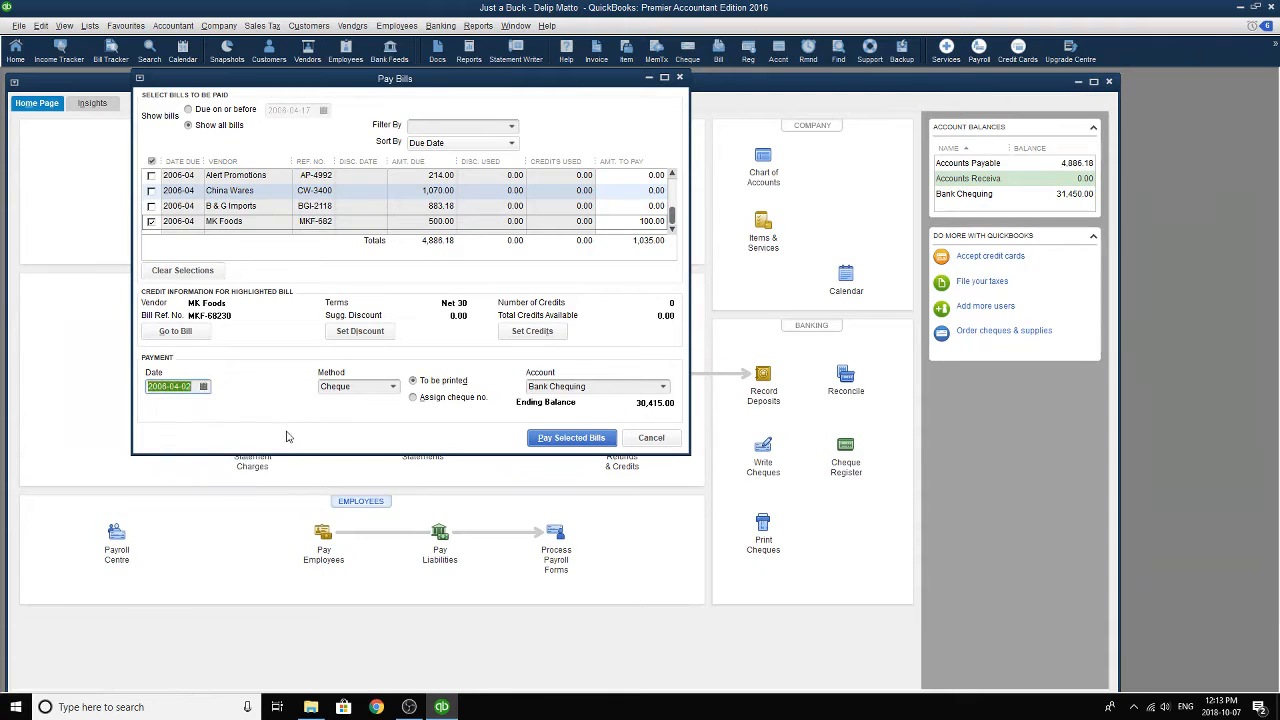
{"action": "left_click", "coordinate": [413, 397]}
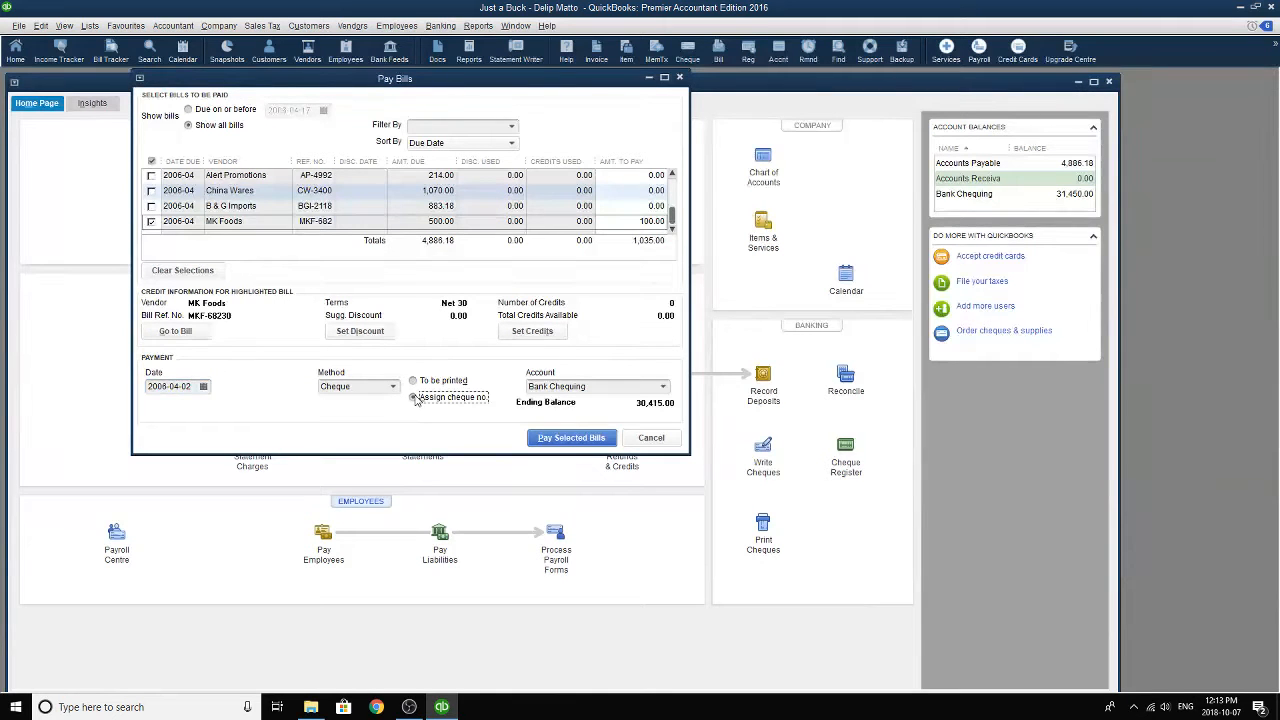
{"action": "left_click", "coordinate": [662, 389]}
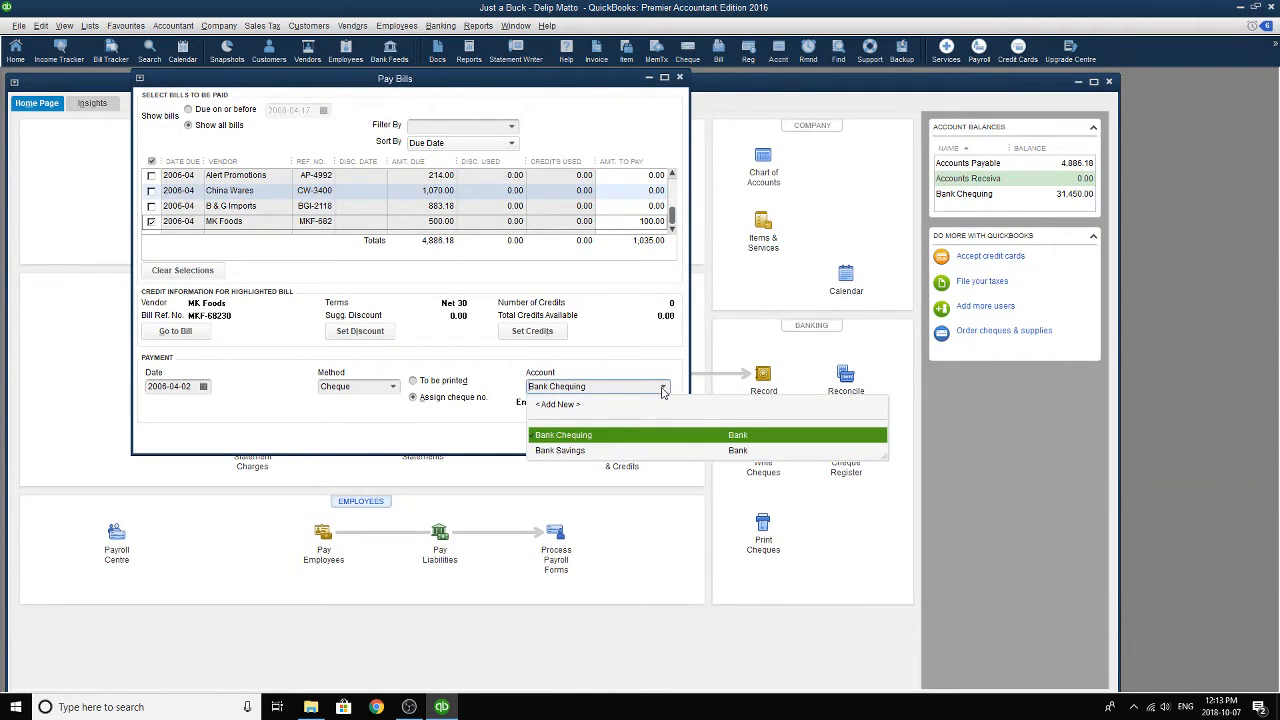
{"action": "left_click", "coordinate": [662, 390]}
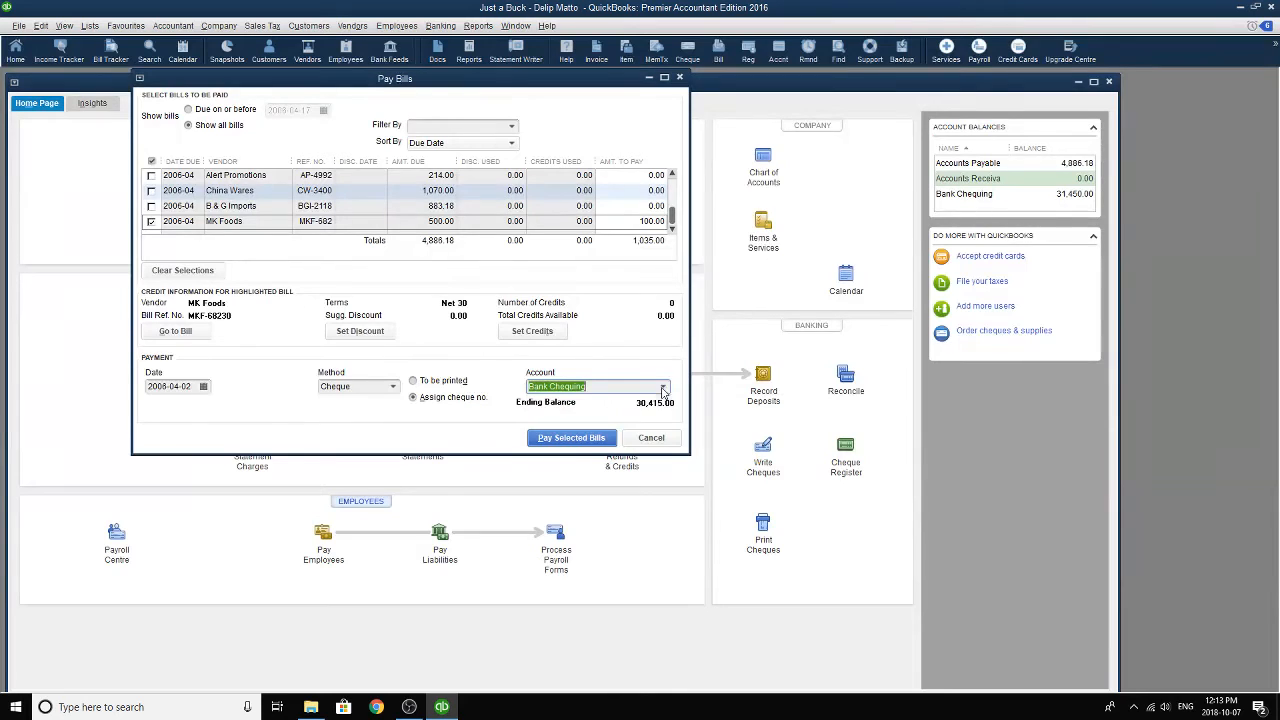
- Pay the selected MK Foods bills with cheque number 197 and dismiss the payment summary
{"action": "left_click", "coordinate": [571, 438]}
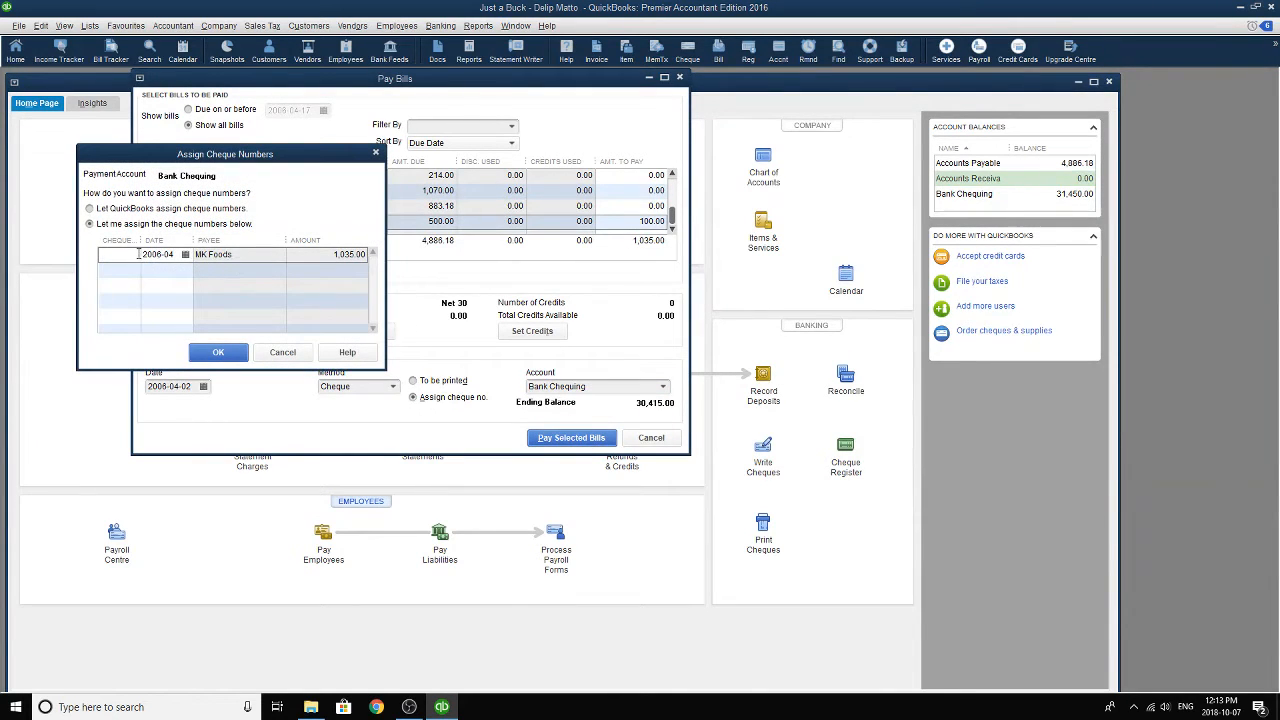
{"action": "type", "text": "197"}
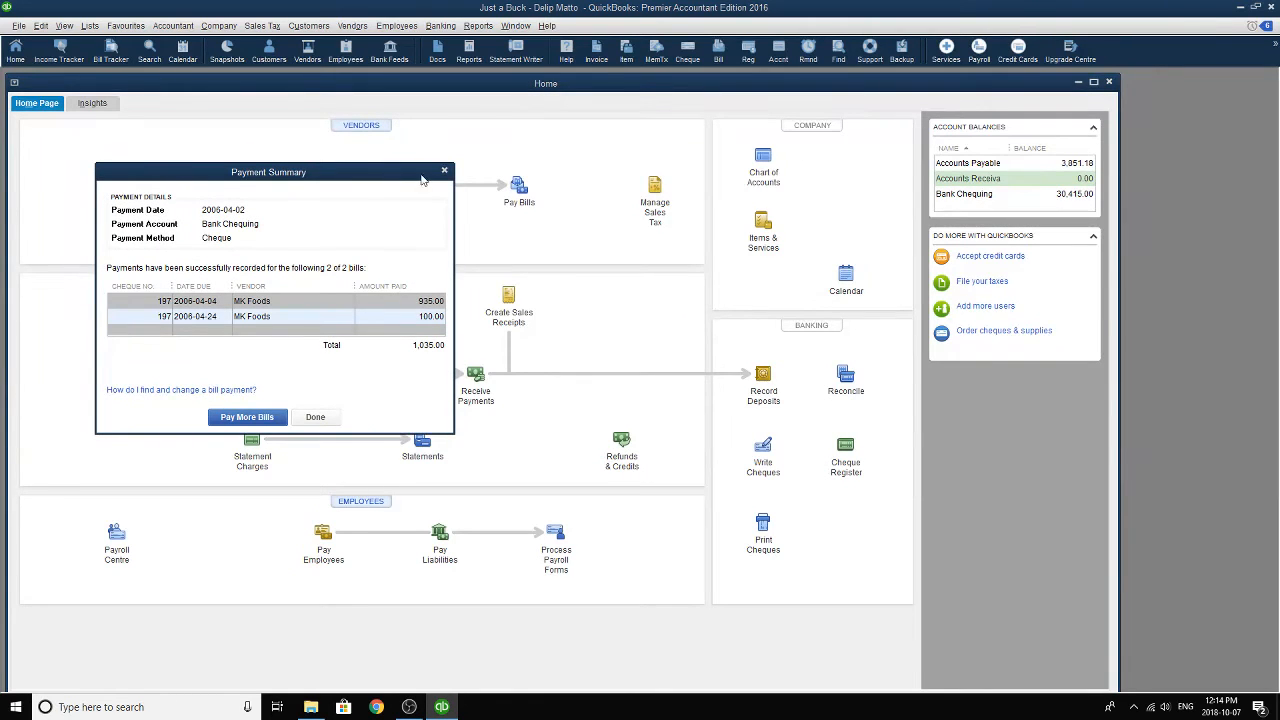
{"action": "left_click", "coordinate": [315, 416]}
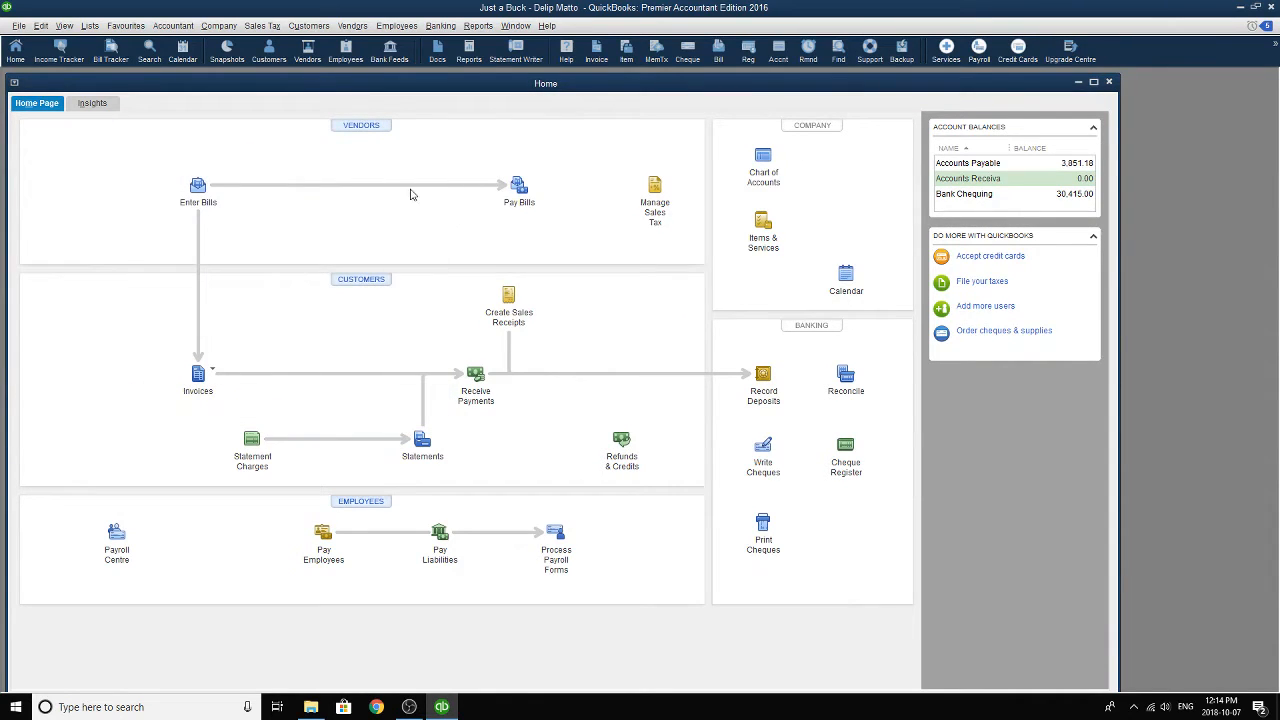
- Change the date of the recorded B & G Imports bill to 2006-04-02 and save the bill
{"action": "left_click", "coordinate": [198, 187]}
{"action": "left_click", "coordinate": [264, 106]}
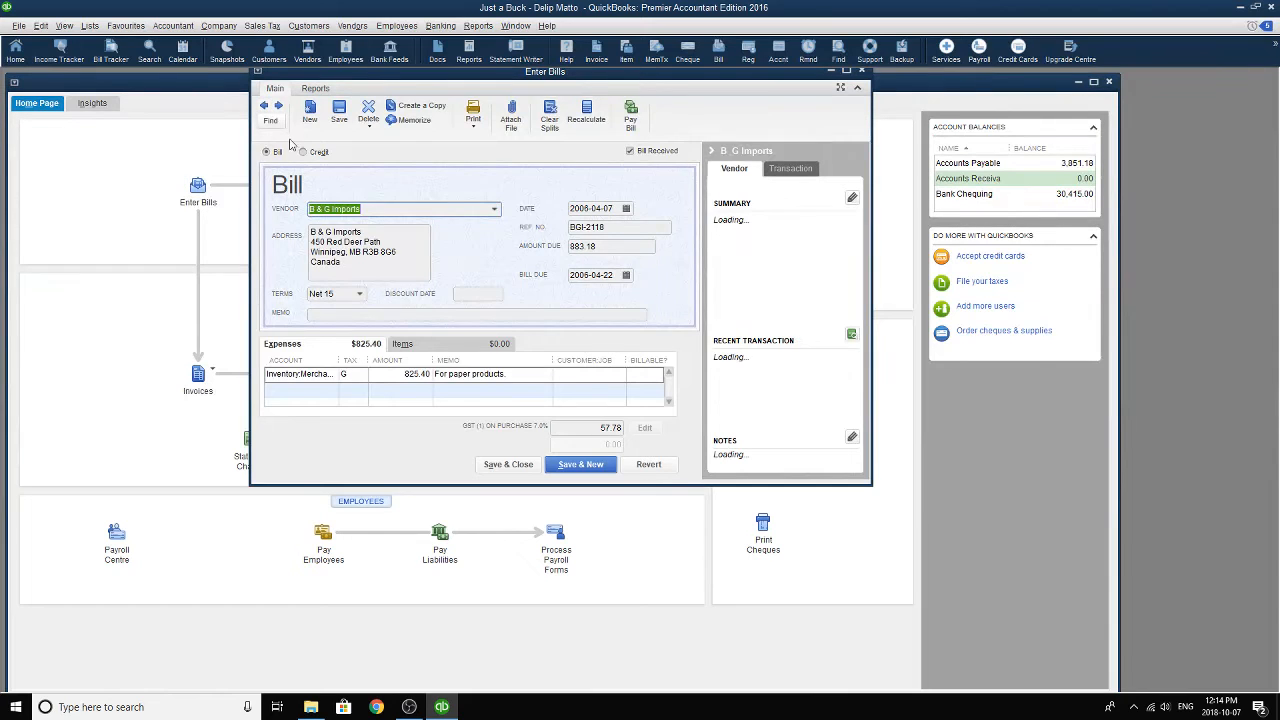
{"action": "left_click", "coordinate": [626, 208]}
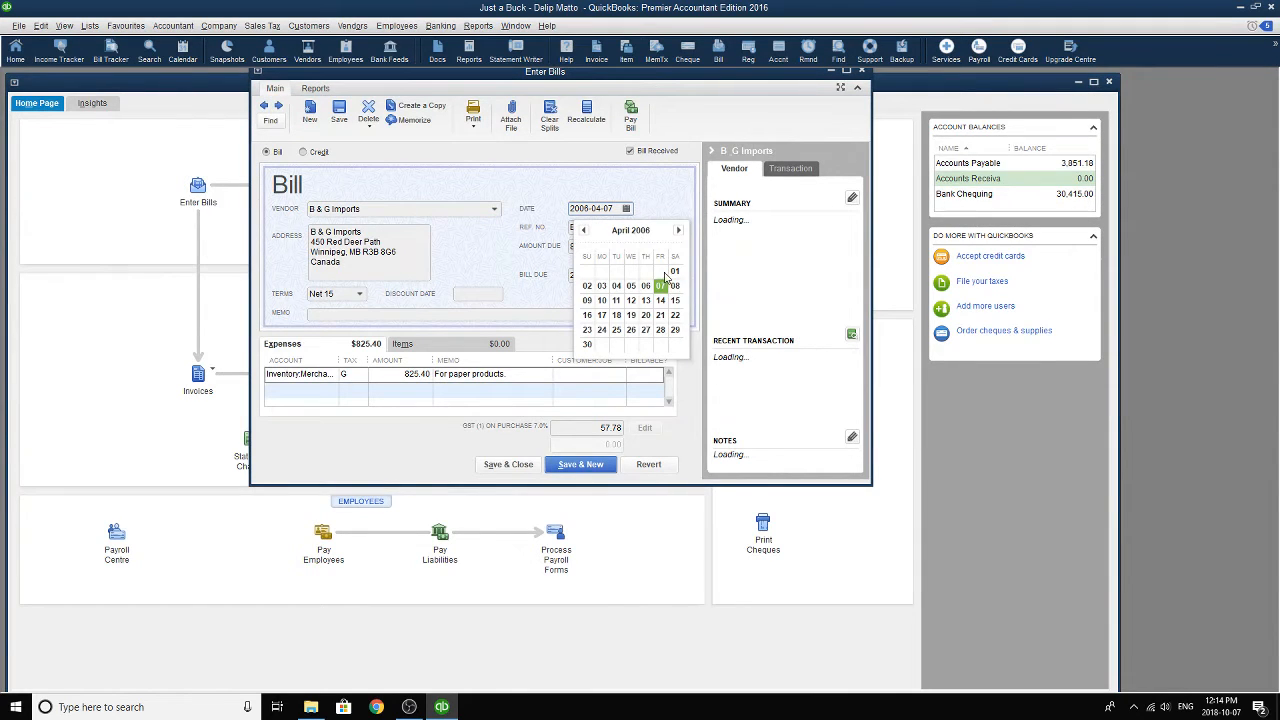
{"action": "left_click", "coordinate": [588, 286]}
{"action": "left_click", "coordinate": [584, 464]}
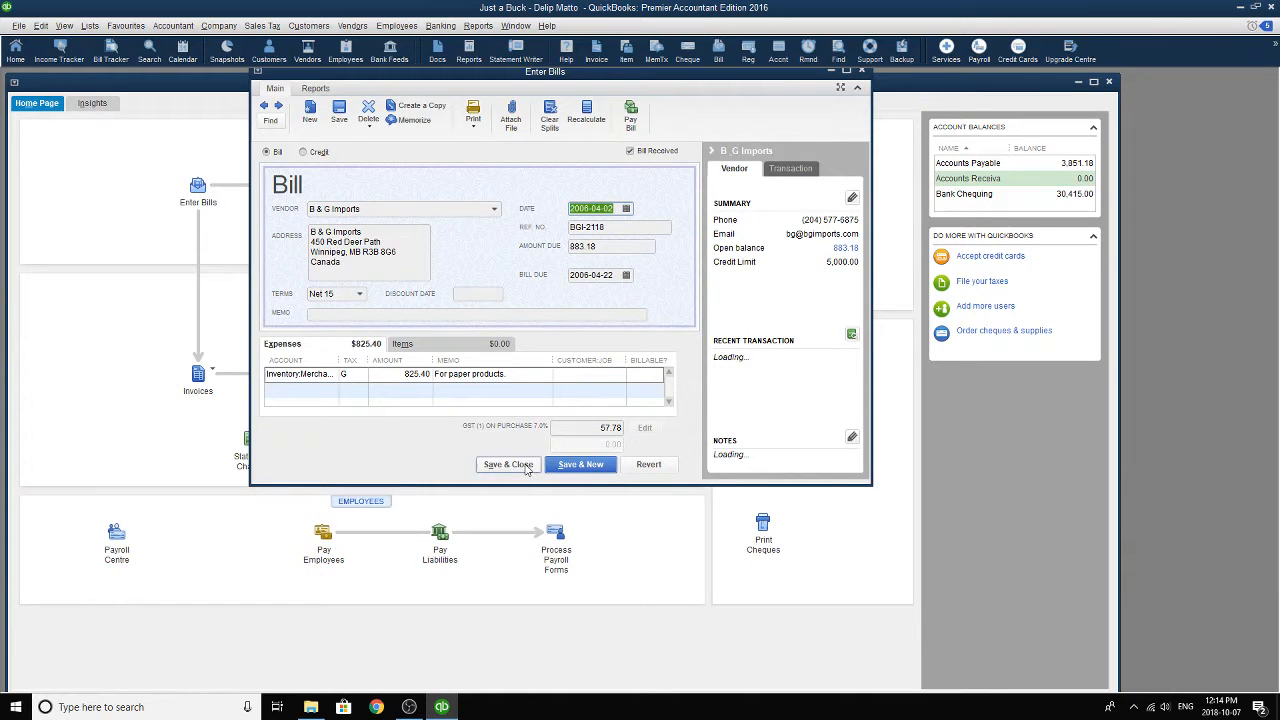
{"action": "left_click", "coordinate": [590, 226]}
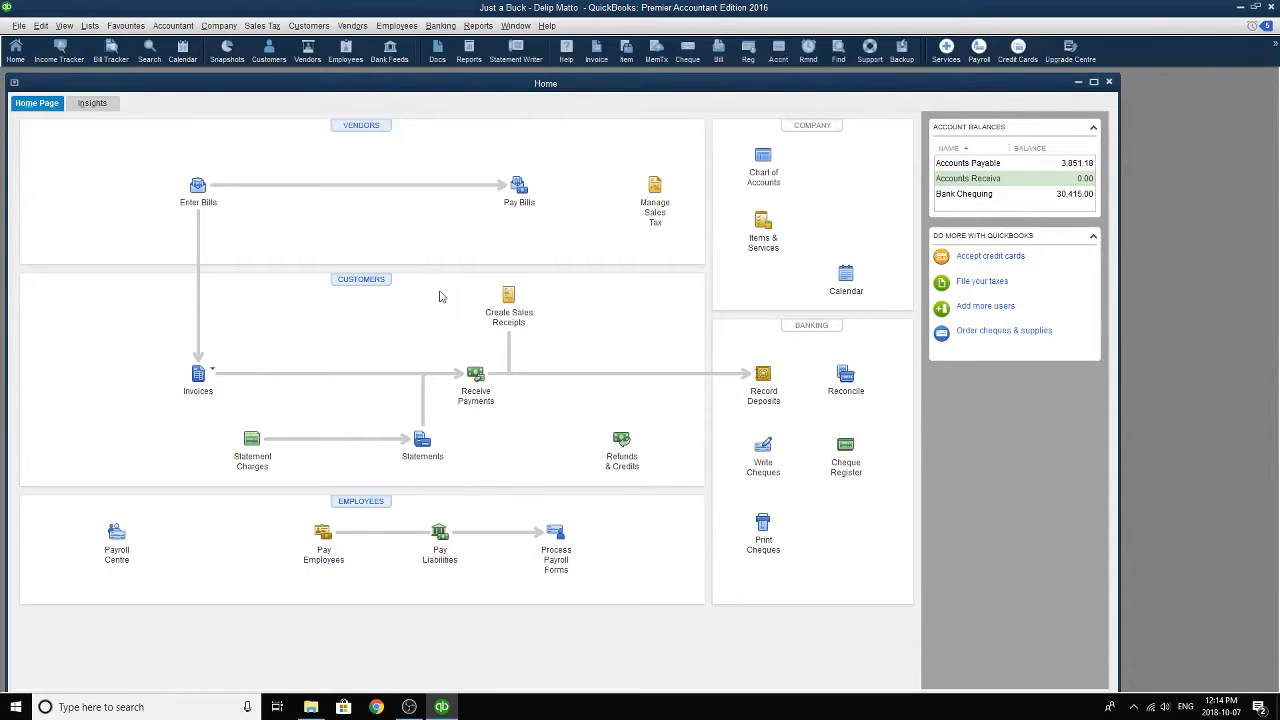
- Start a new bill dated 2006-04-02 for Bulk Bargains, quick-adding the company as a new vendor
{"action": "left_click", "coordinate": [198, 186]}
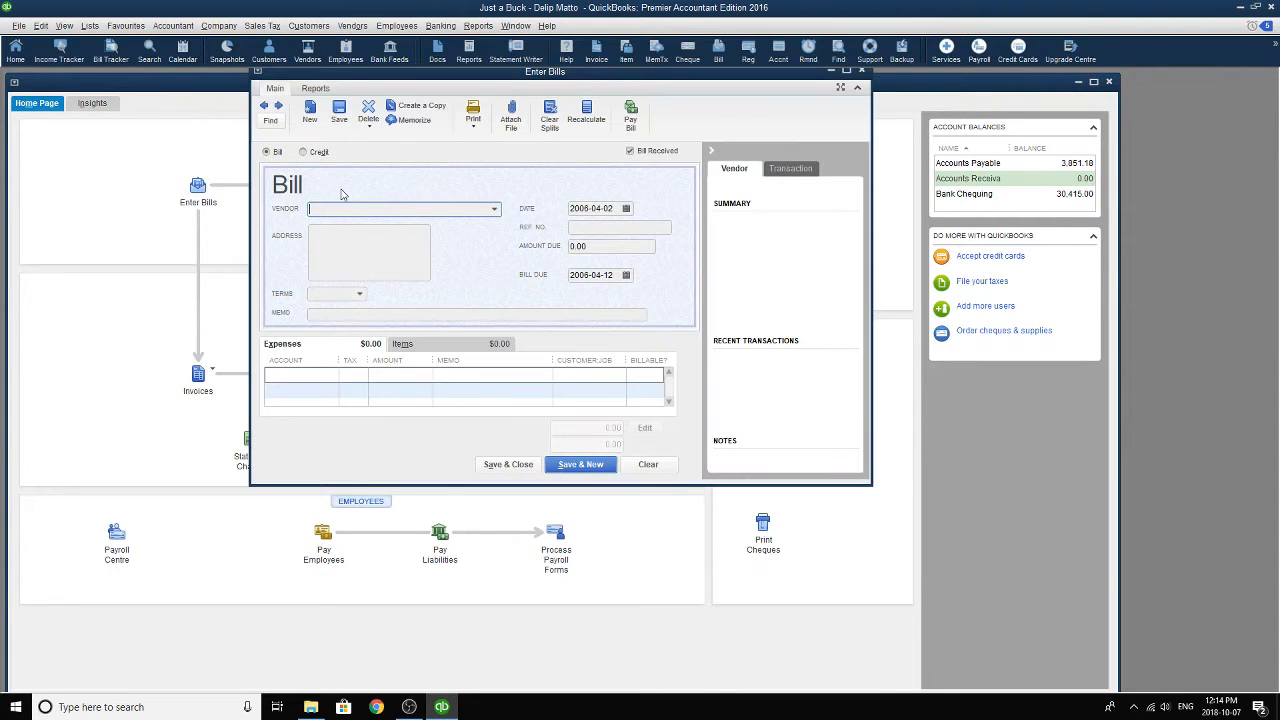
{"action": "left_click", "coordinate": [494, 210]}
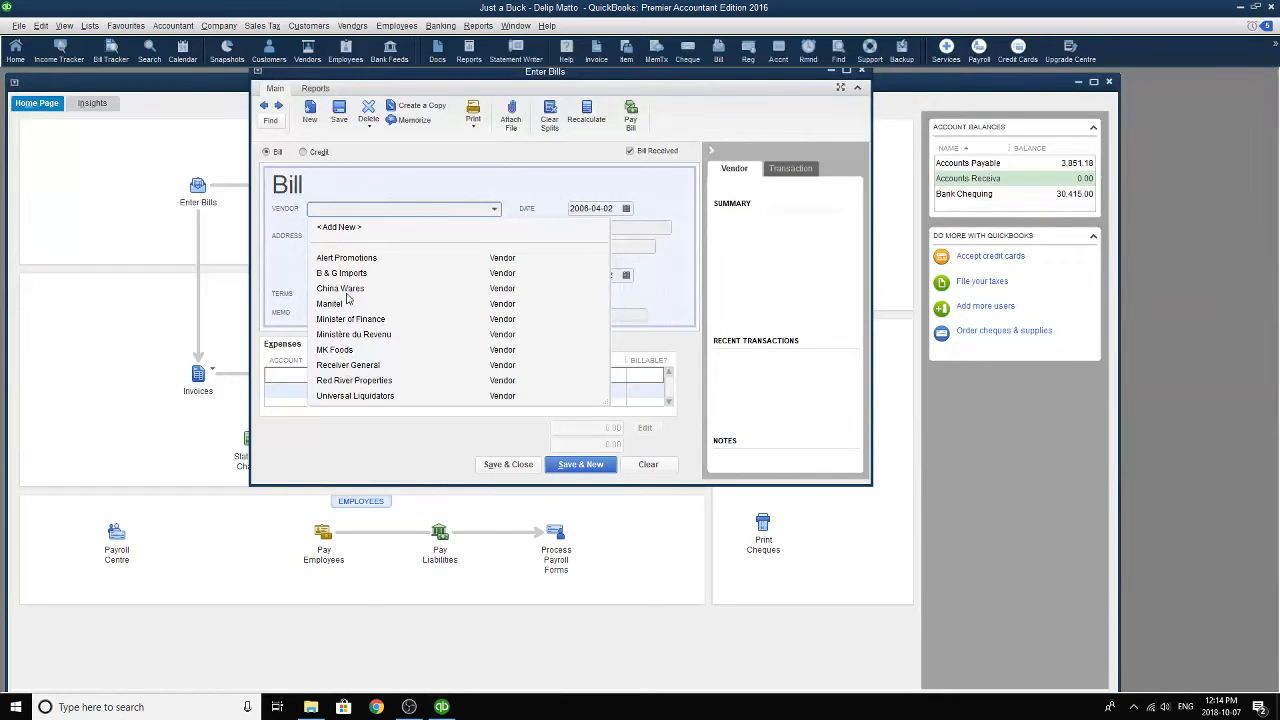
{"action": "left_click", "coordinate": [381, 210]}
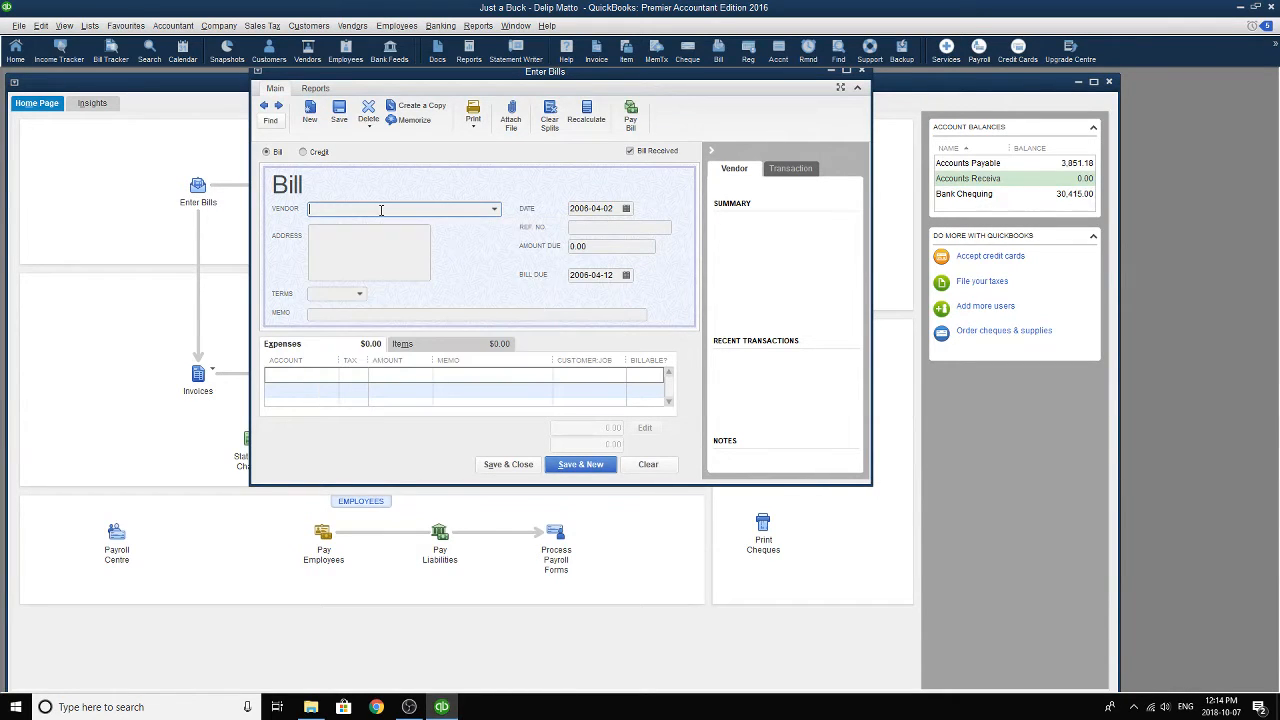
{"action": "type", "text": "Bulk"}
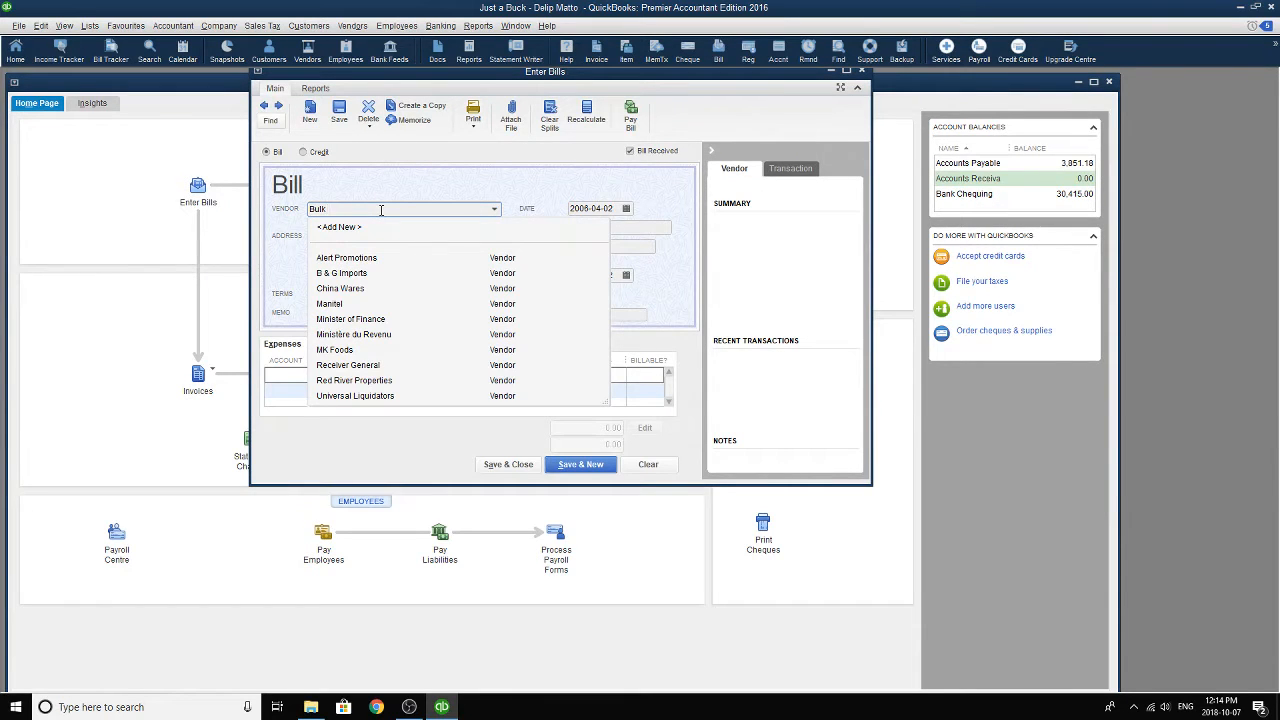
{"action": "type", "text": " Bargains"}
{"action": "key", "text": "Tab"}
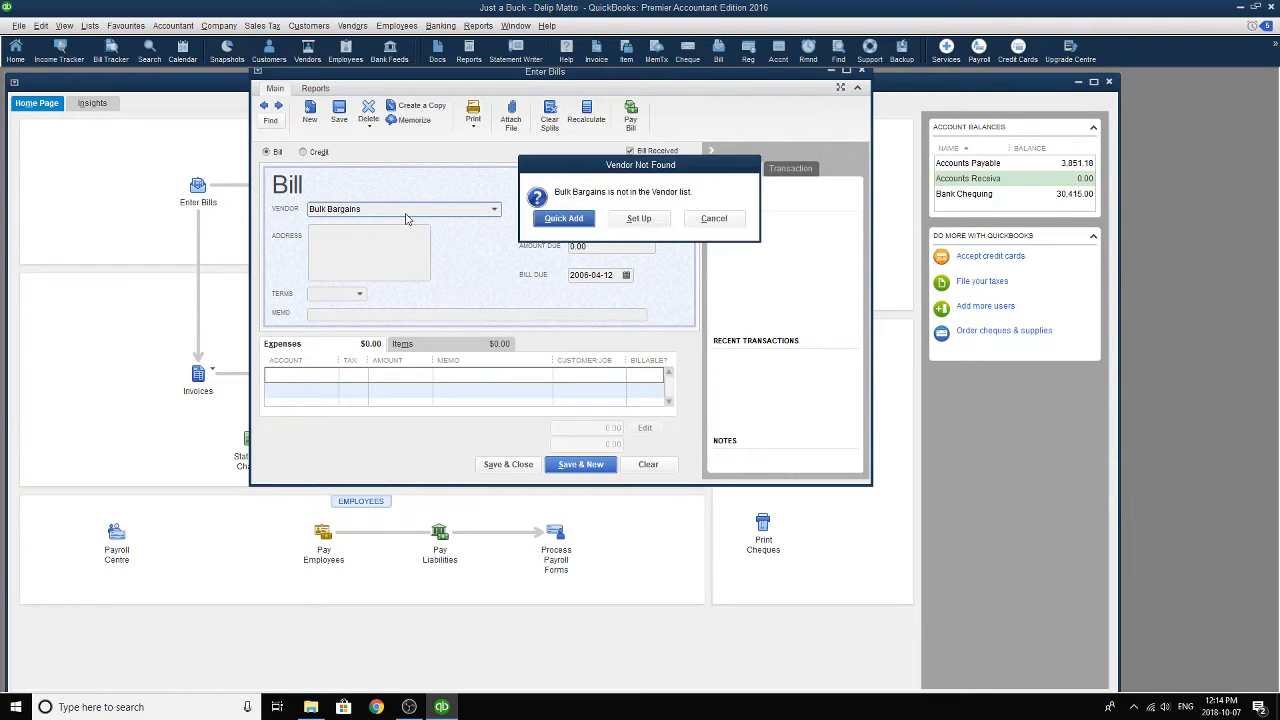
{"action": "left_click", "coordinate": [564, 218]}
{"action": "left_click", "coordinate": [626, 209]}
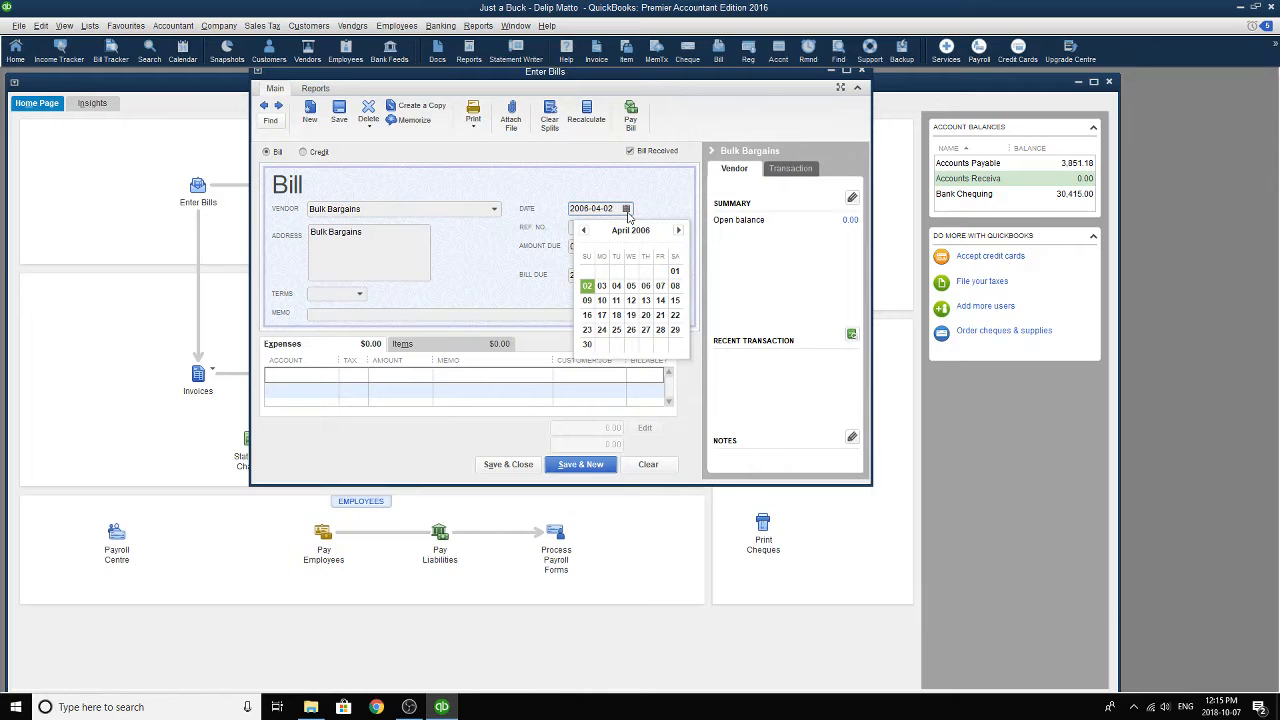
{"action": "left_click", "coordinate": [590, 283]}
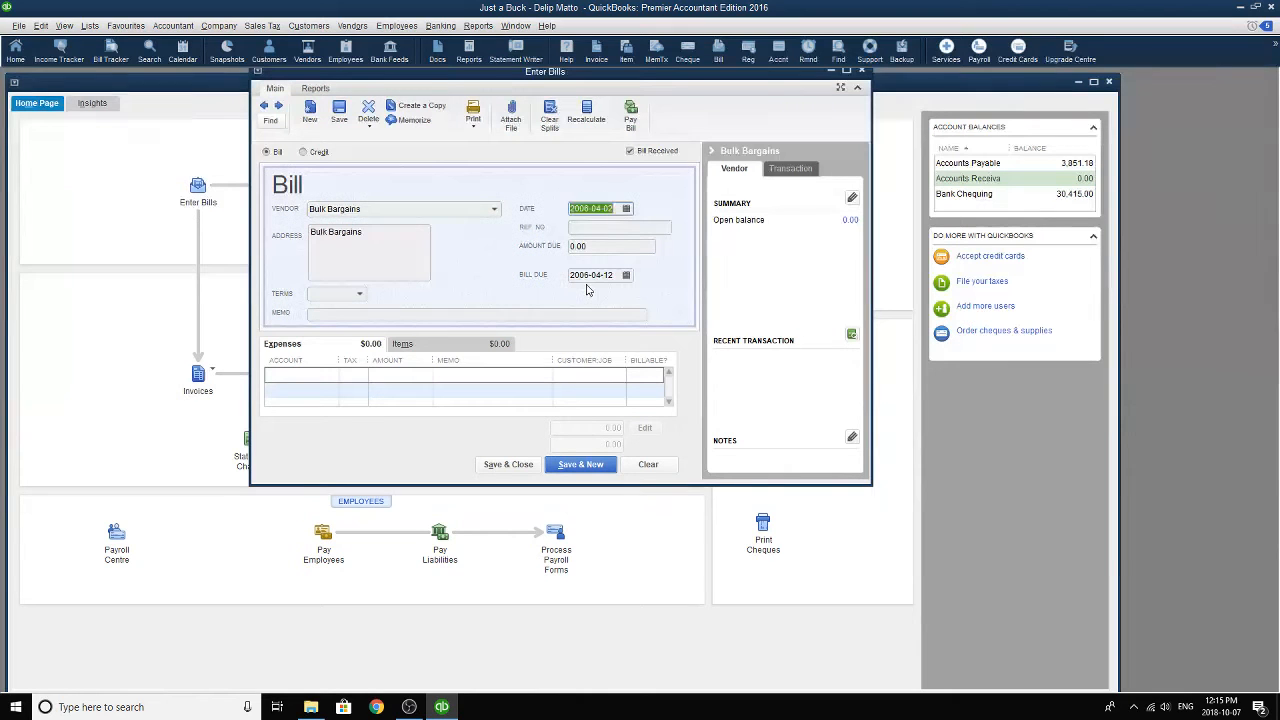
{"action": "left_click", "coordinate": [360, 295]}
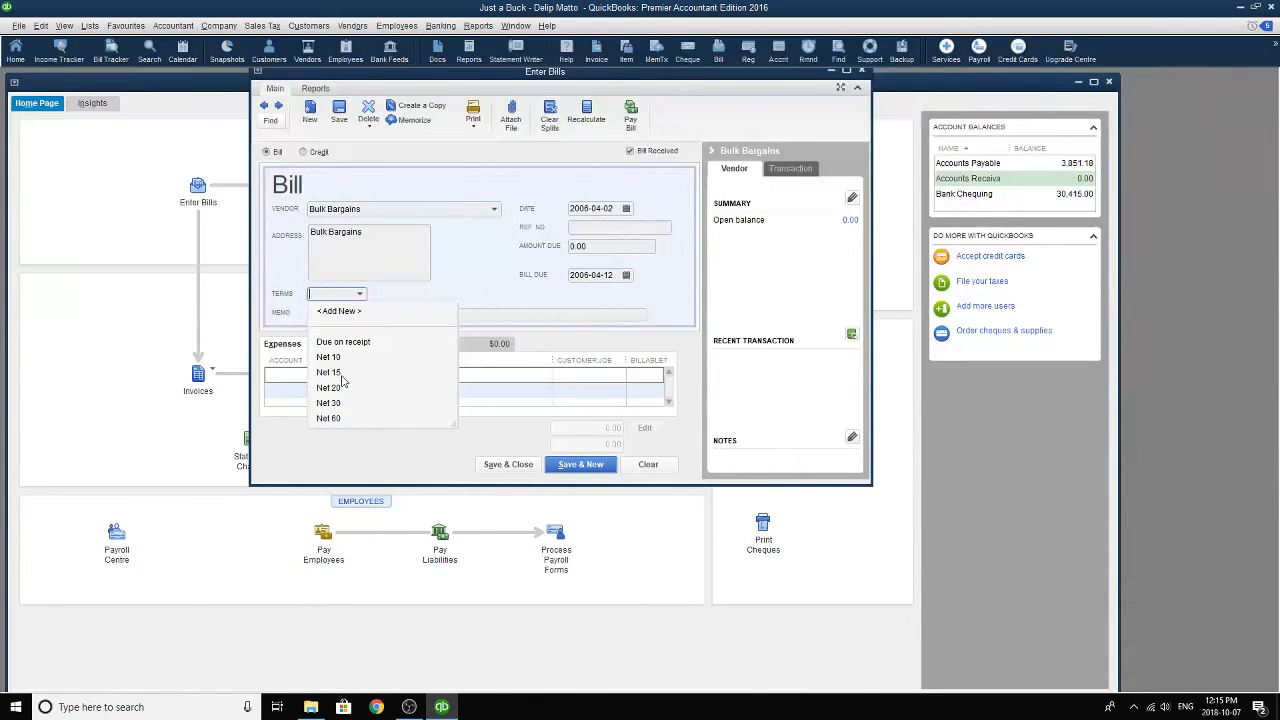
{"action": "left_click", "coordinate": [486, 233]}
{"action": "left_click", "coordinate": [484, 209]}
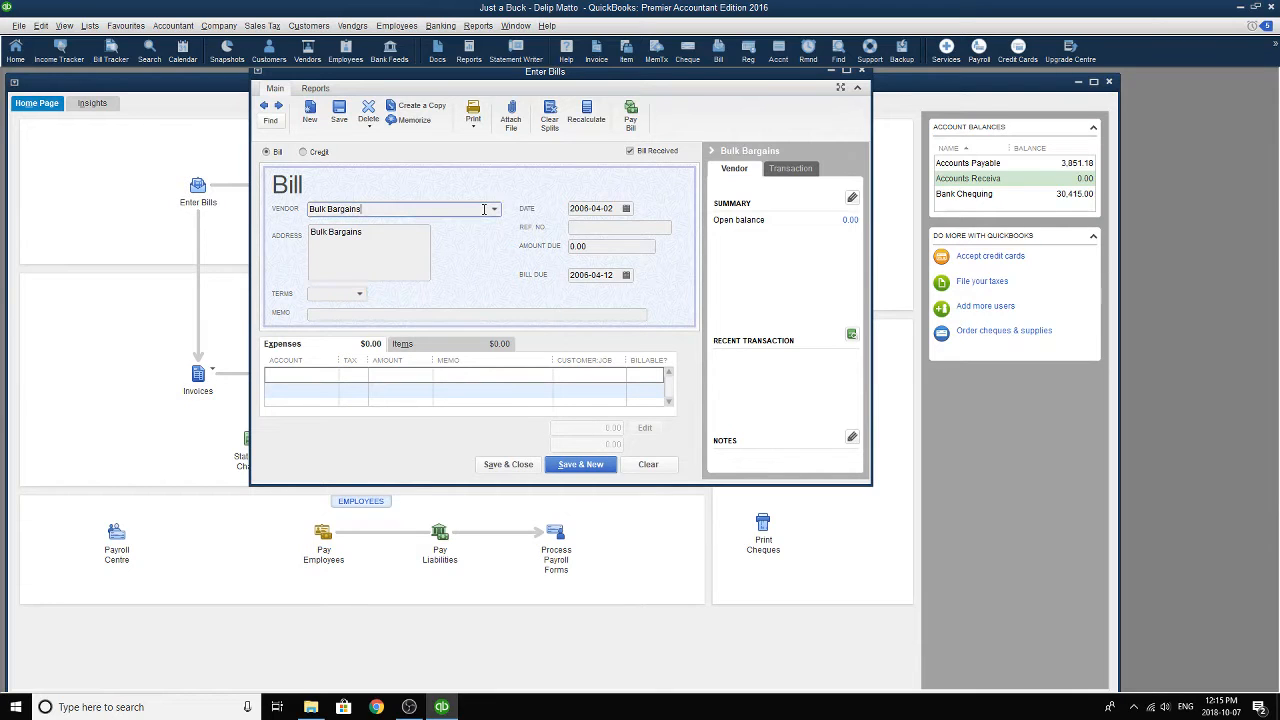
{"action": "double_click", "coordinate": [484, 209]}
{"action": "left_click", "coordinate": [484, 209]}
{"action": "left_click", "coordinate": [497, 212]}
{"action": "left_click", "coordinate": [456, 288]}
- Open the Terms List for customers and vendors and maximize its window
{"action": "left_click", "coordinate": [90, 26]}
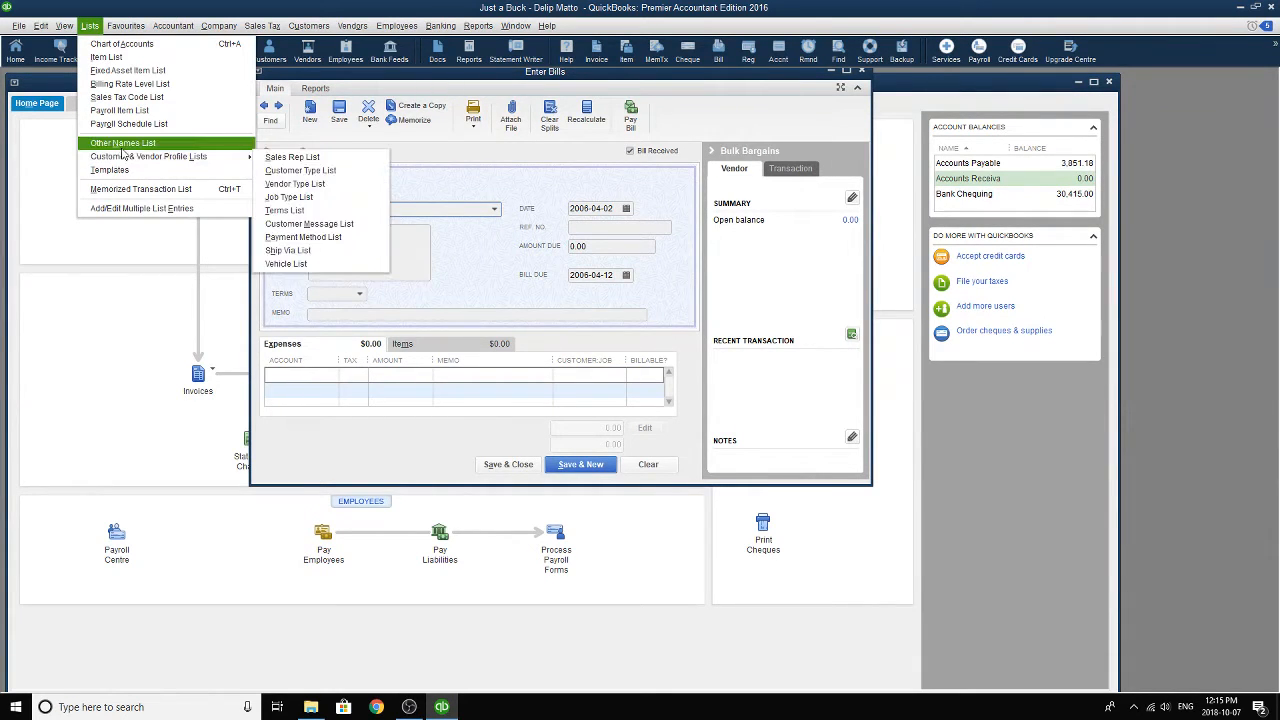
{"action": "mouse_move", "coordinate": [150, 157]}
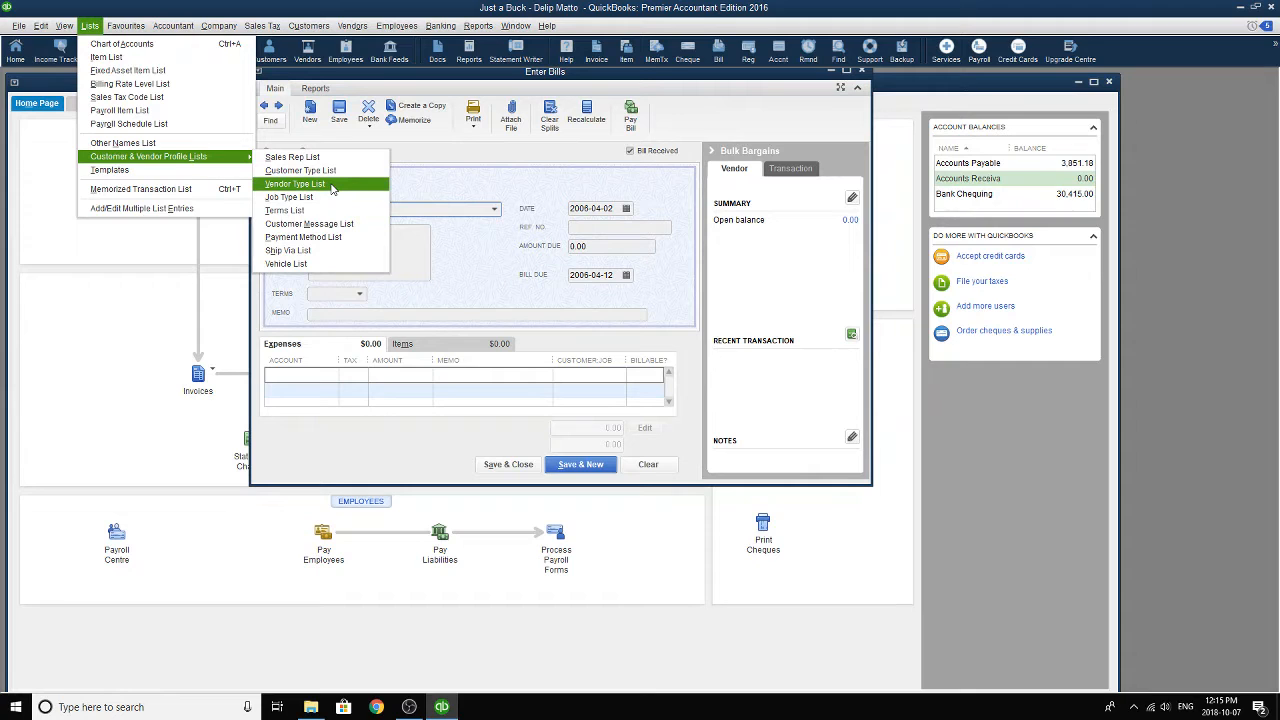
{"action": "left_click", "coordinate": [320, 210]}
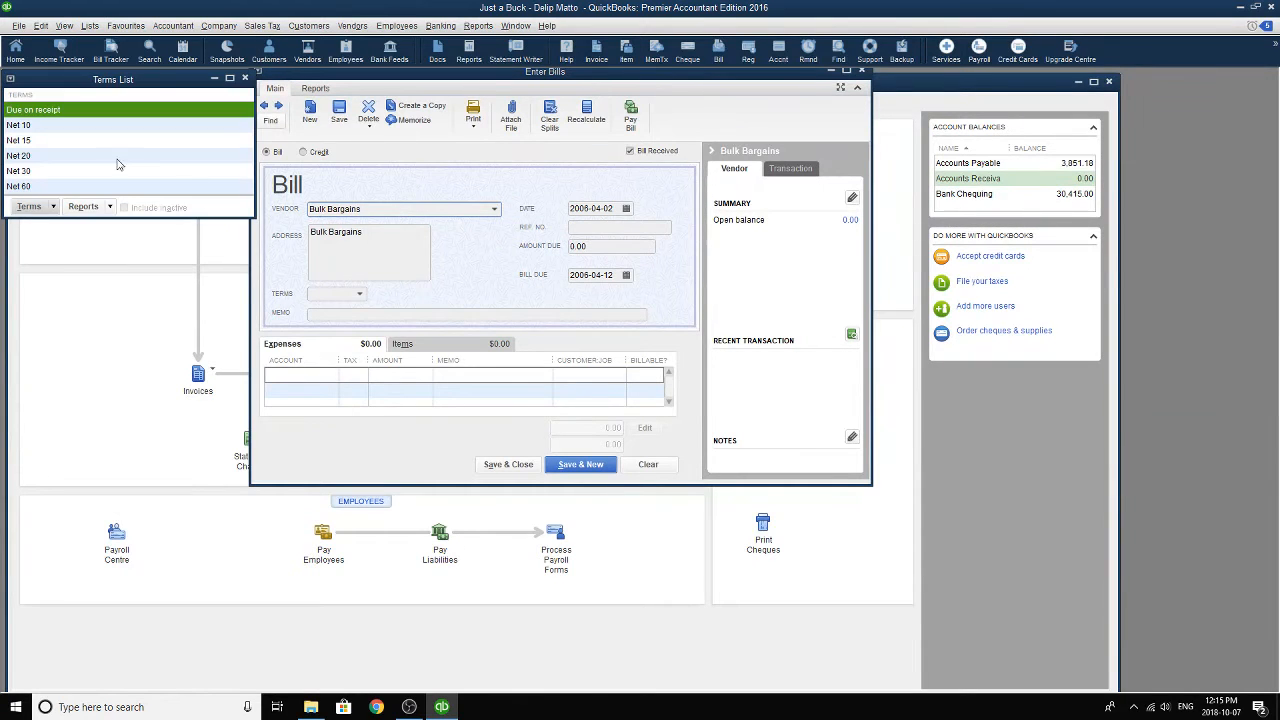
{"action": "left_click", "coordinate": [80, 156]}
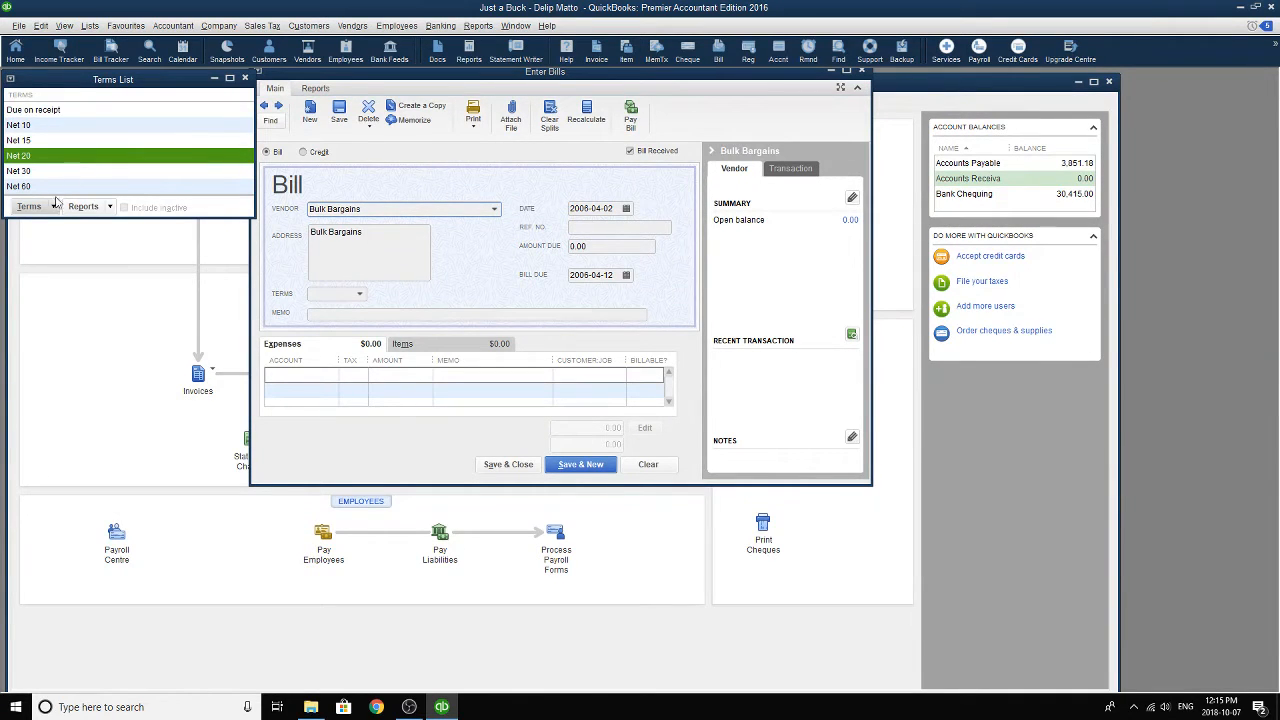
{"action": "left_click", "coordinate": [63, 125]}
{"action": "left_click", "coordinate": [63, 111]}
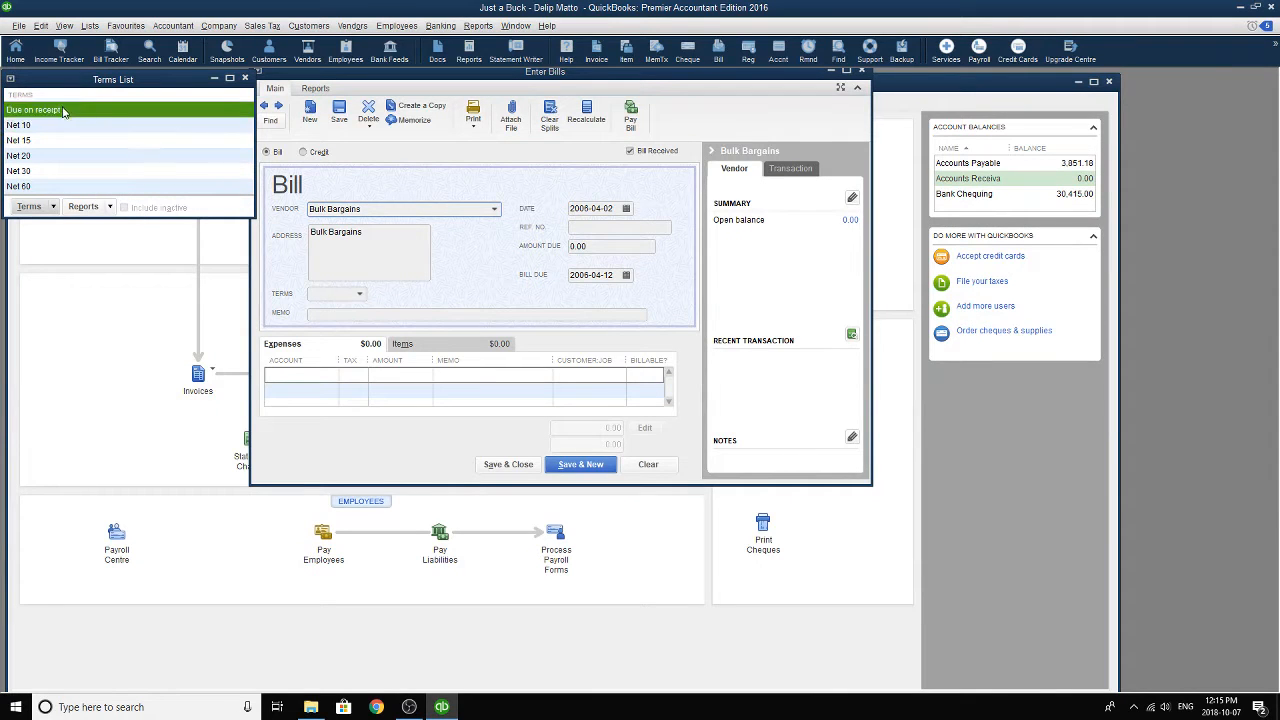
{"action": "left_click", "coordinate": [52, 172]}
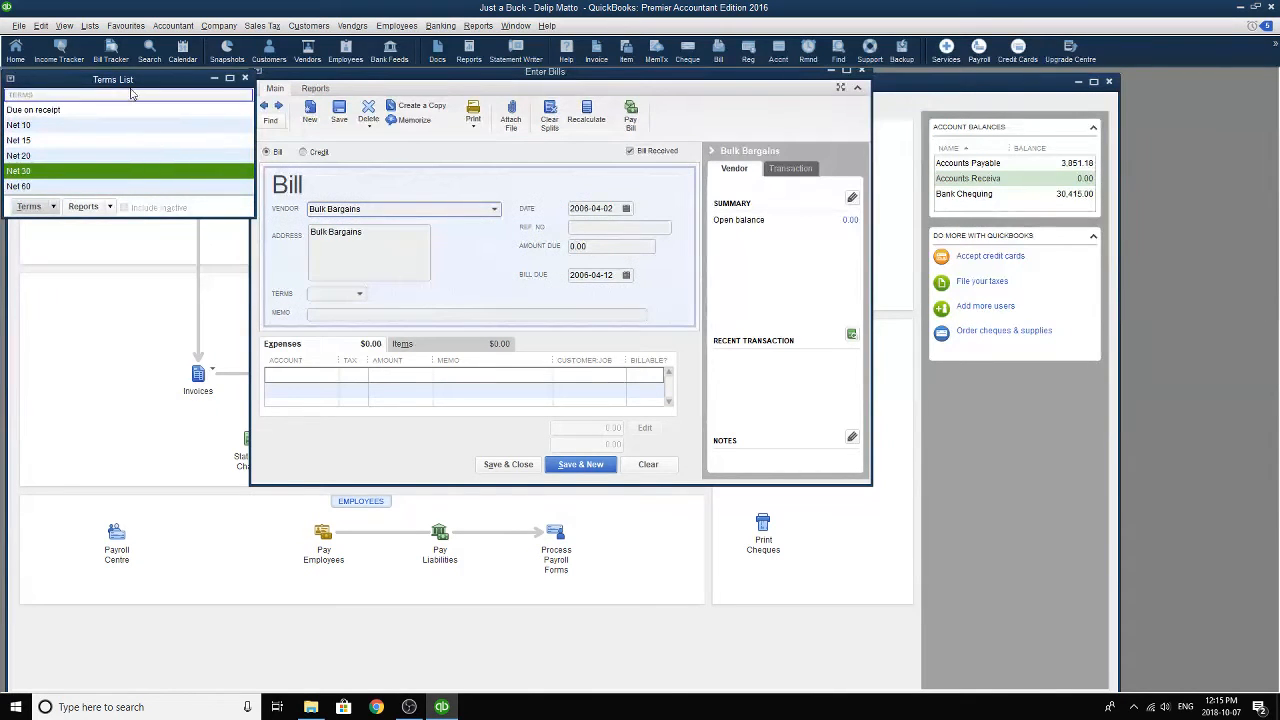
{"action": "left_click", "coordinate": [229, 78]}
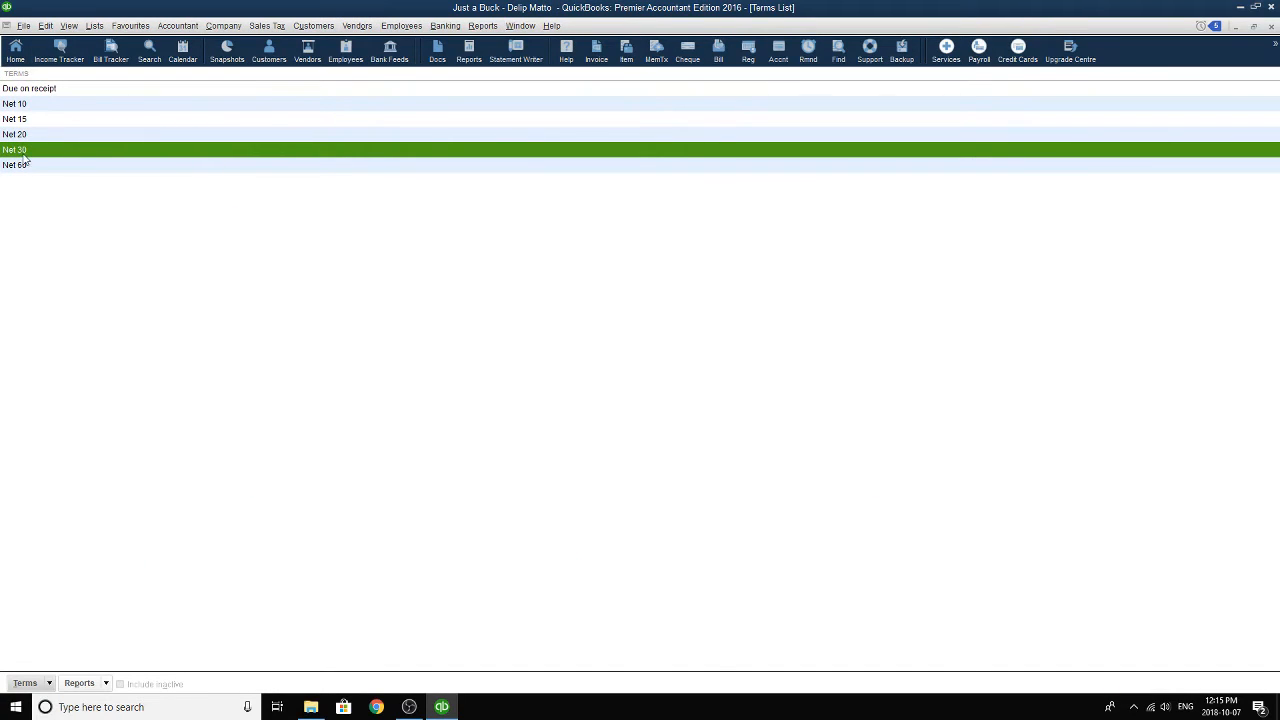
- Create a new standard payment term named Net 25 with the net amount due in 25 days
{"action": "left_click", "coordinate": [50, 684]}
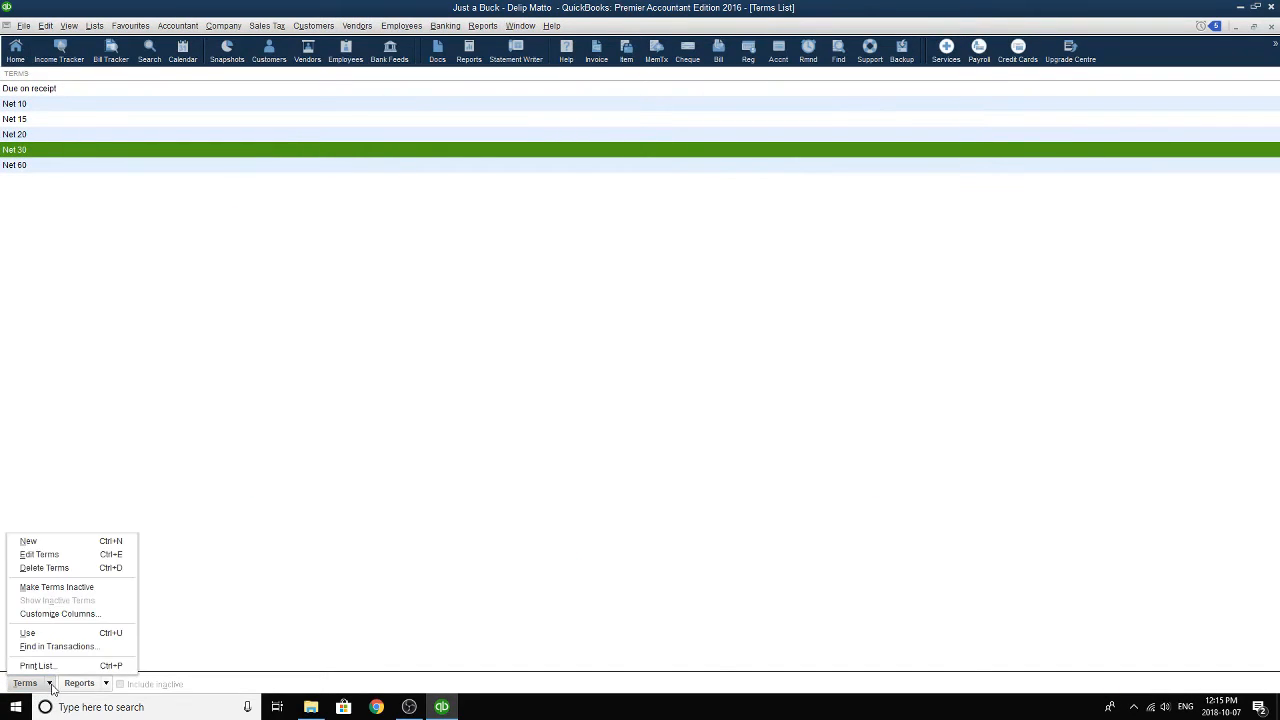
{"action": "left_click", "coordinate": [54, 540]}
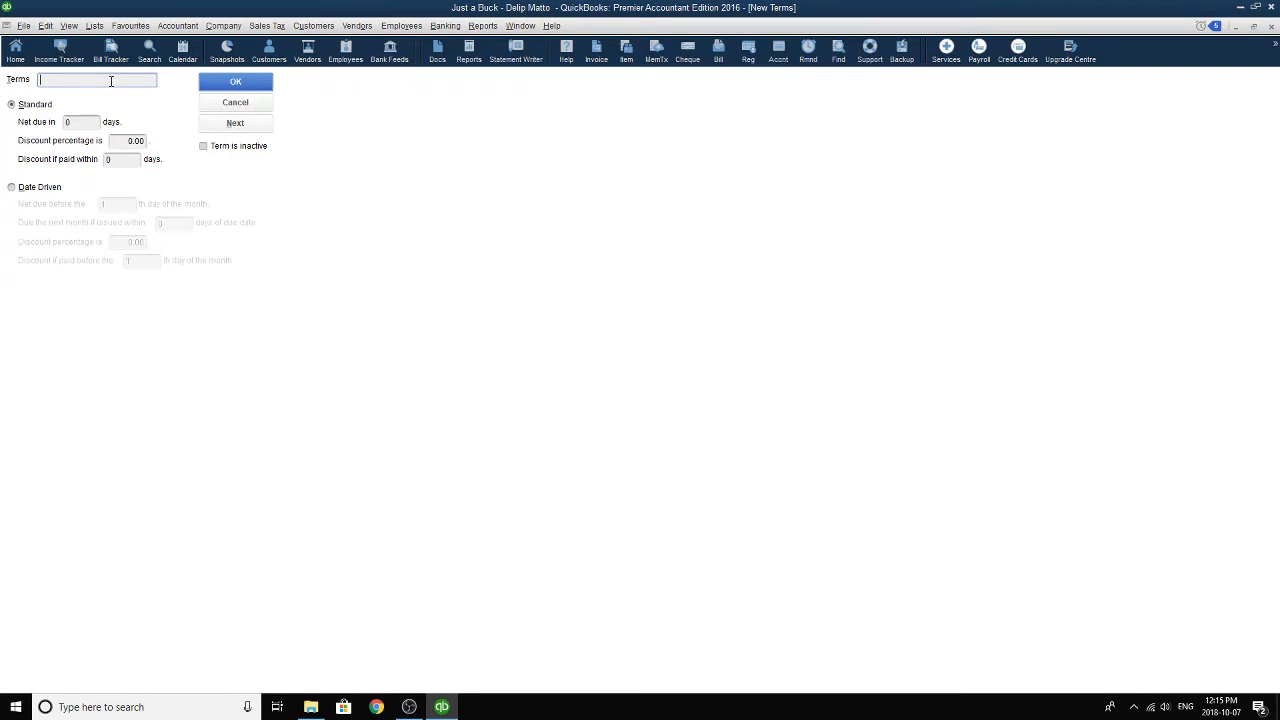
{"action": "type", "text": "Bet 25"}
{"action": "key", "text": "Tab"}
{"action": "left_click", "coordinate": [87, 121]}
{"action": "type", "text": "25"}
{"action": "key", "text": "Tab"}
{"action": "key", "text": "Tab"}
{"action": "key", "text": "Tab"}
{"action": "left_click", "coordinate": [245, 88]}
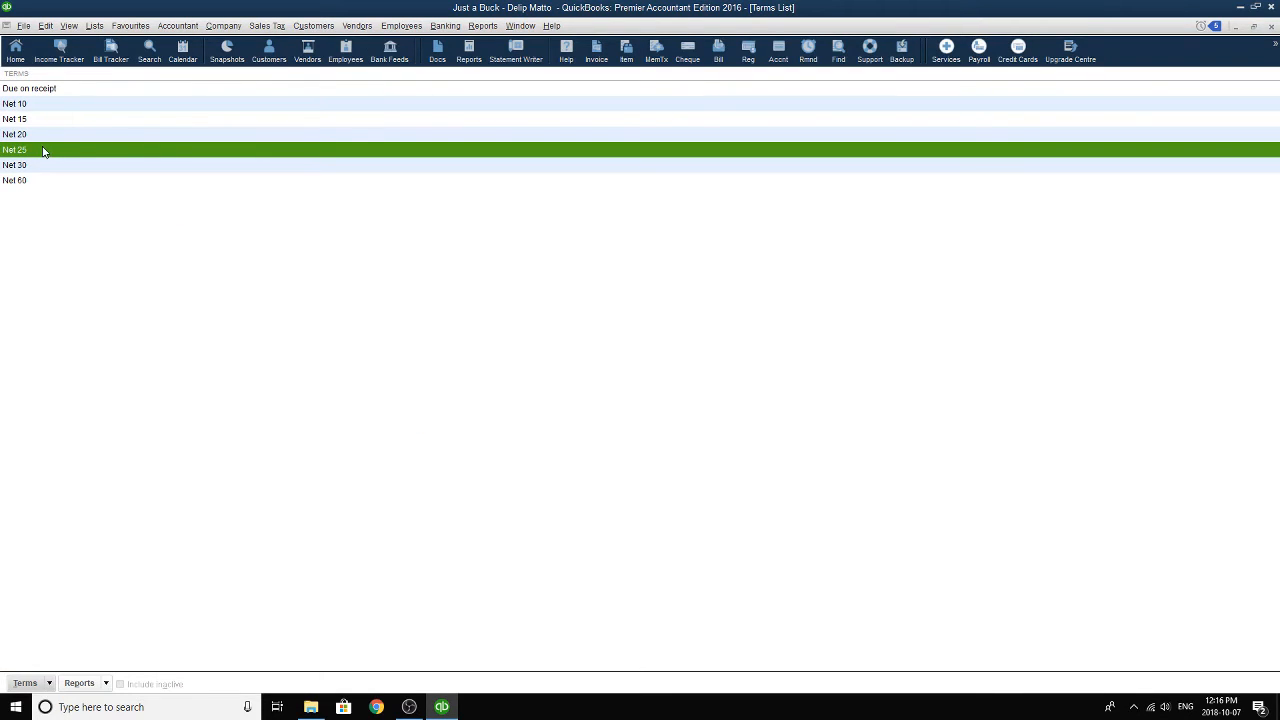
- Close the Terms List and assign the Net 25 terms to the Bulk Bargains bill
{"action": "left_click", "coordinate": [1255, 28]}
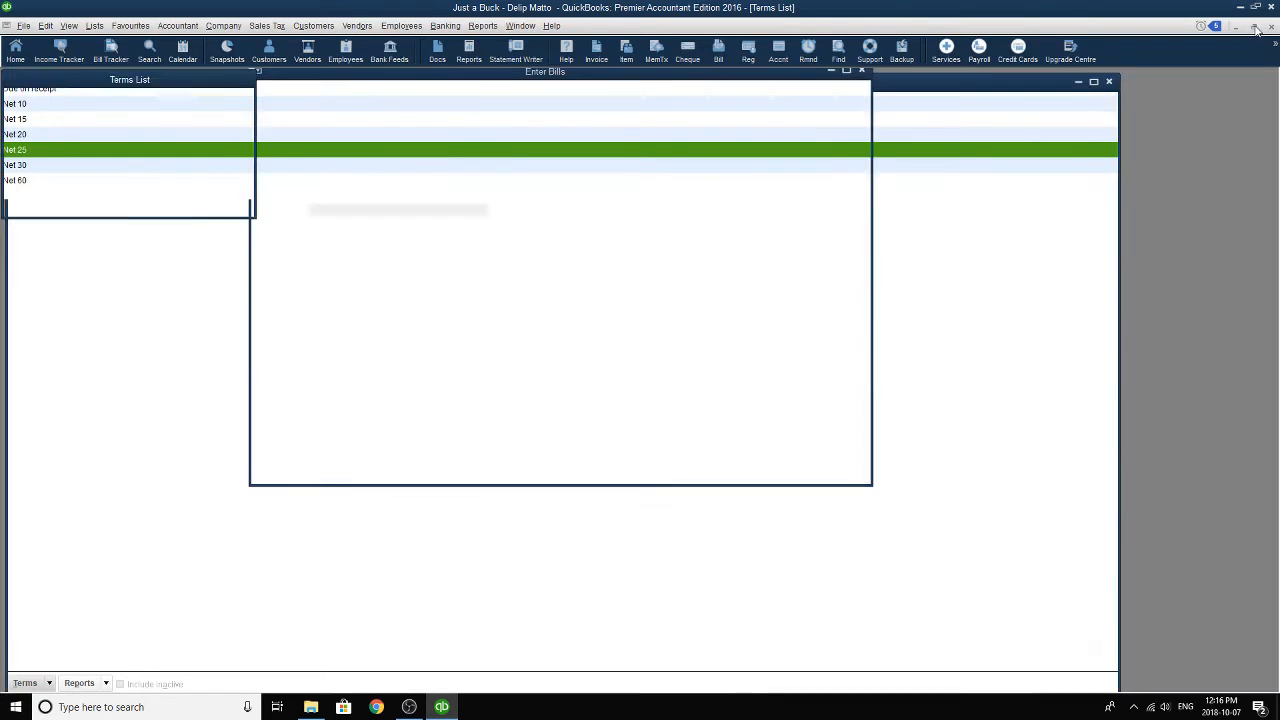
{"action": "left_click", "coordinate": [242, 79]}
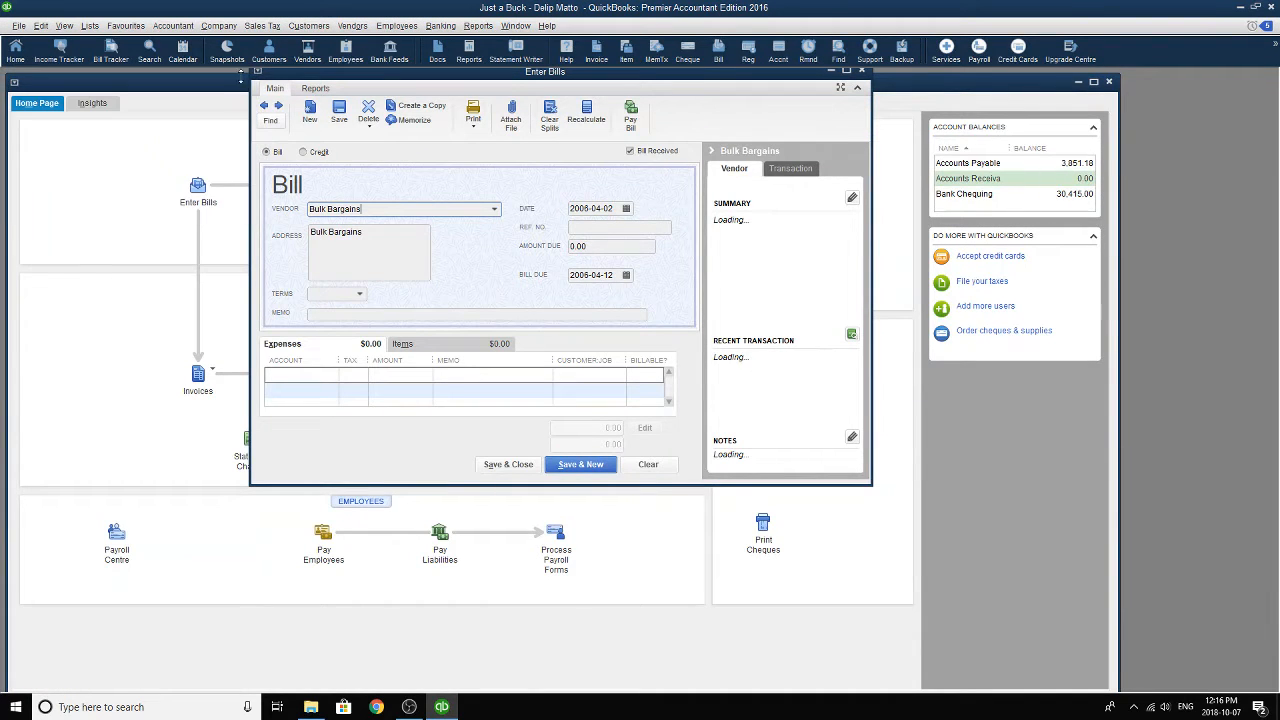
{"action": "left_click", "coordinate": [359, 294]}
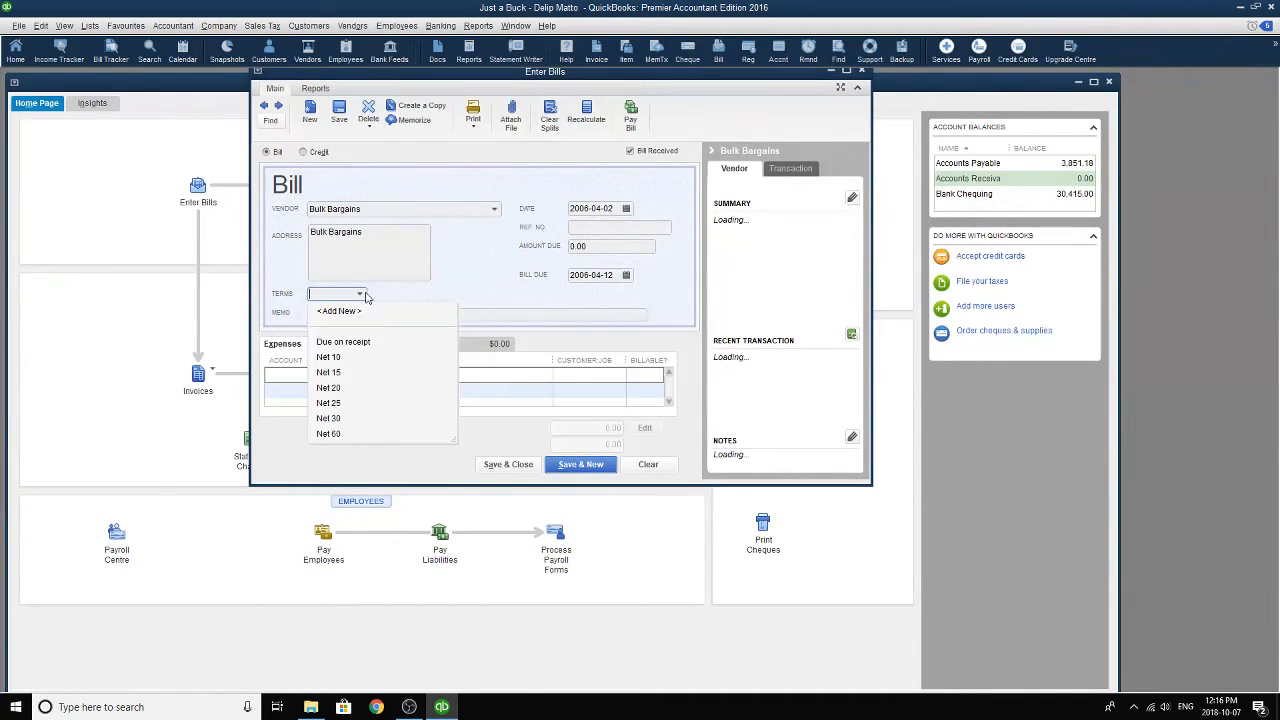
{"action": "left_click", "coordinate": [340, 403]}
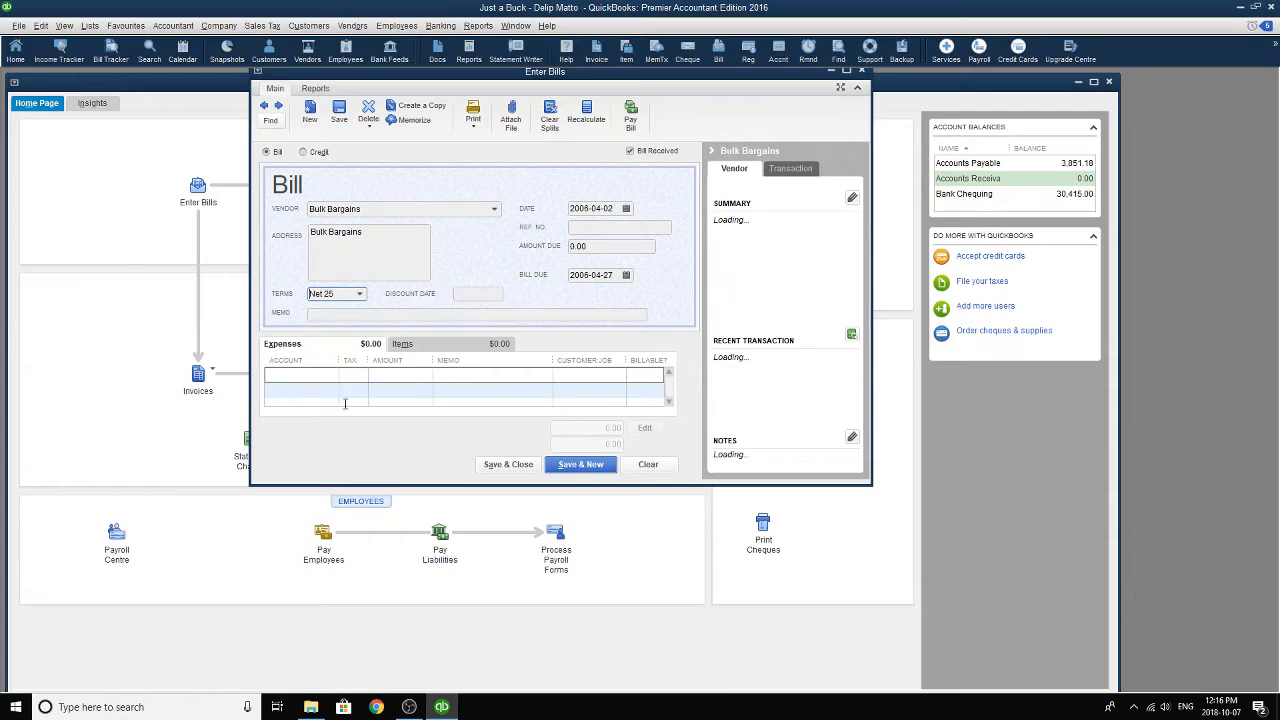
- Enter BB-451 as the reference number of the Bulk Bargains bill
{"action": "left_click", "coordinate": [622, 231]}
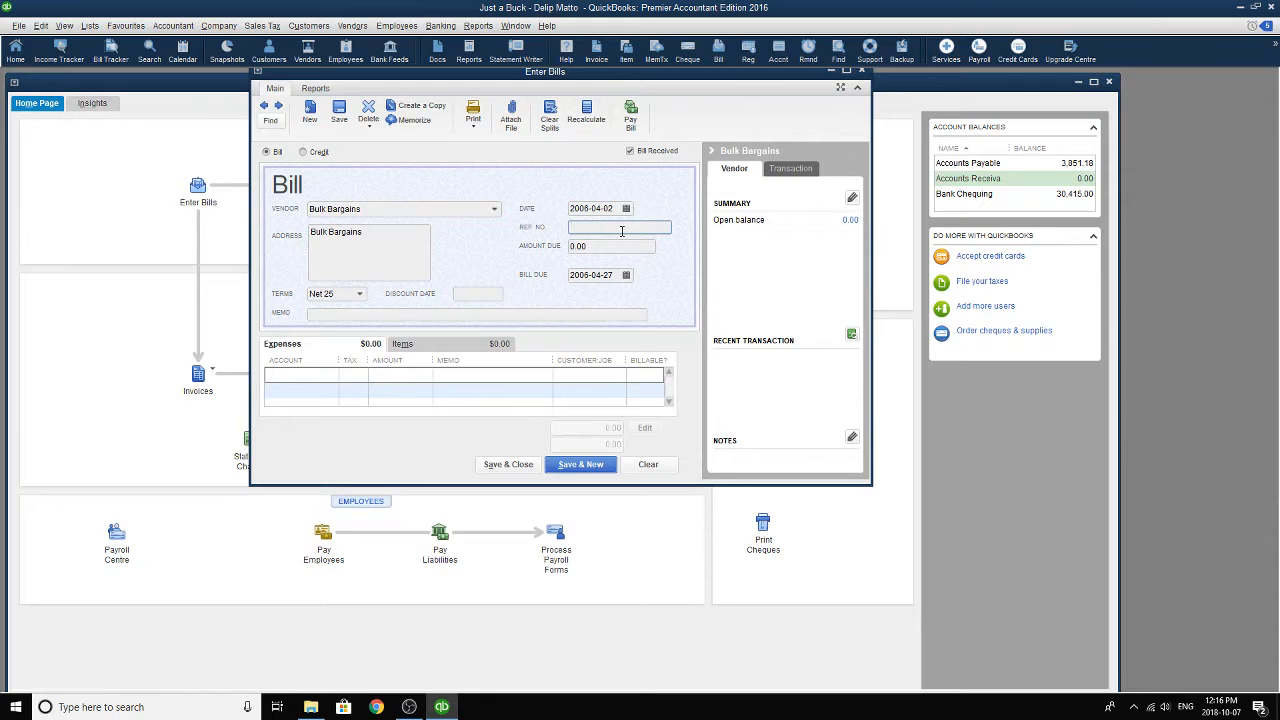
{"action": "type", "text": "BB-451"}
{"action": "key", "text": "Tab"}
{"action": "key", "text": "Tab"}
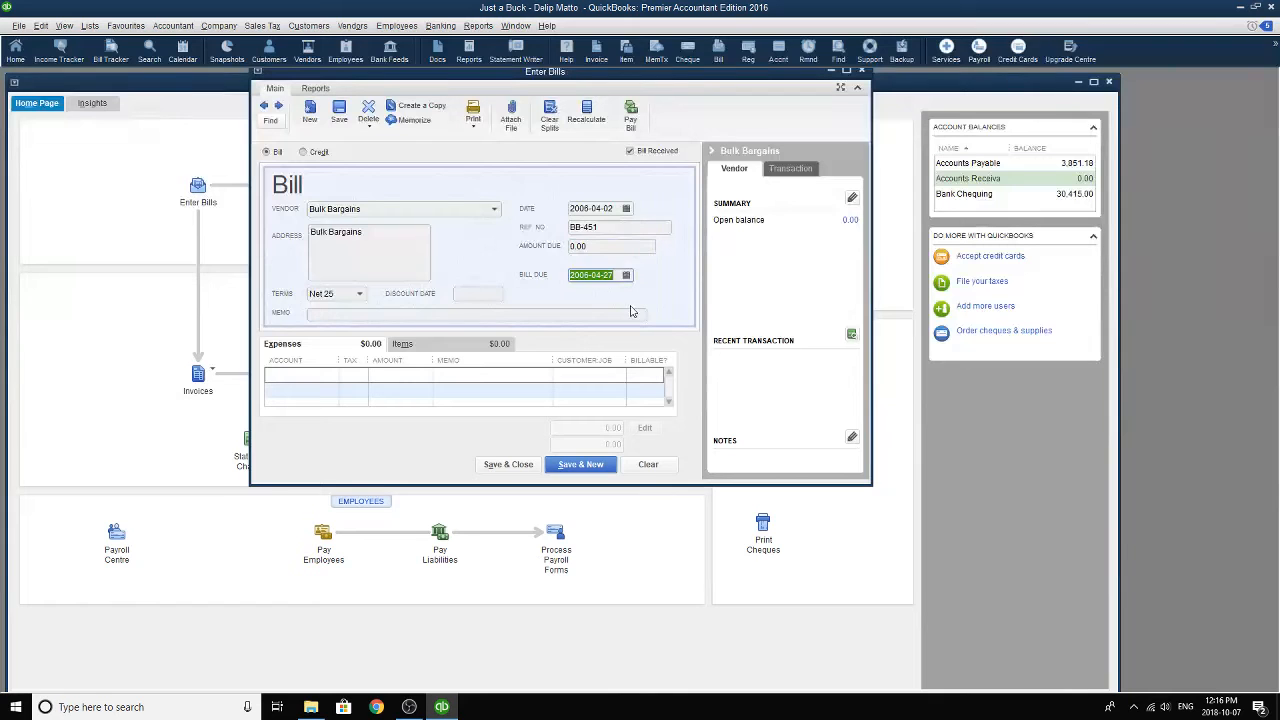
{"action": "key", "text": "Tab"}
{"action": "key", "text": "Tab"}
{"action": "key", "text": "Tab"}
- Add an expense line of 600 to the Inventory:Merchandise account with tax code G
{"action": "left_click", "coordinate": [330, 375]}
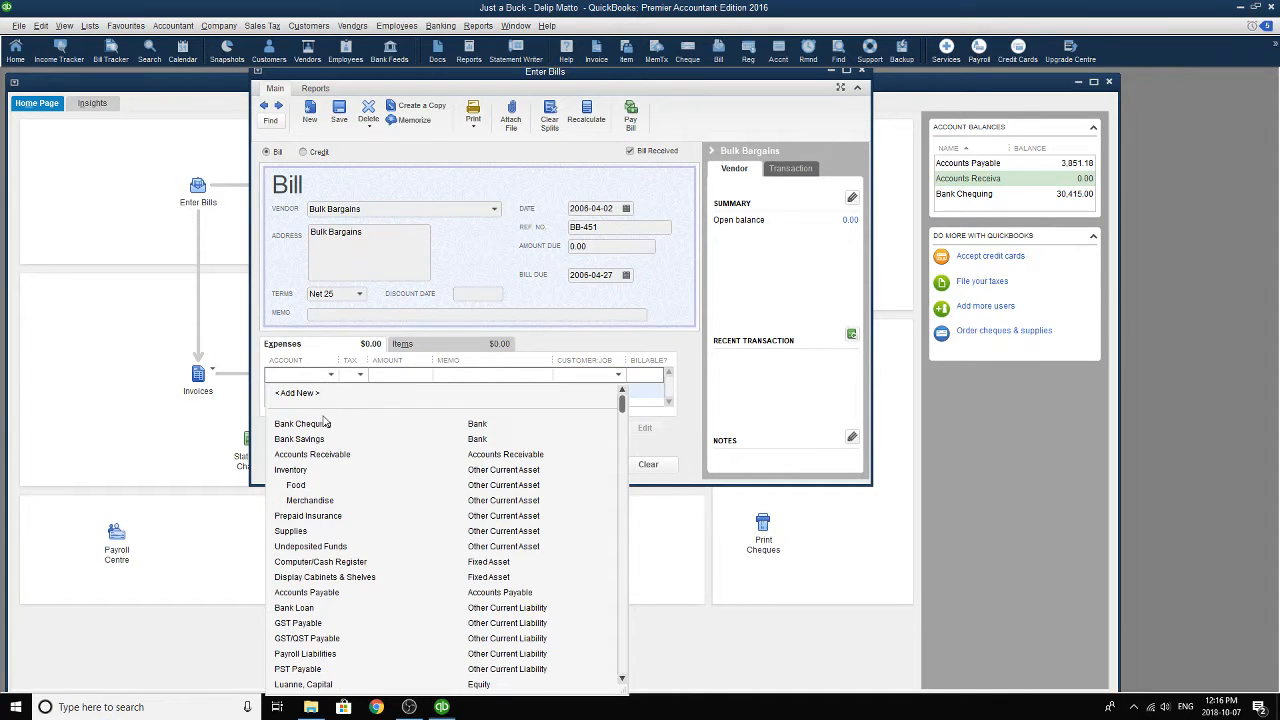
{"action": "scroll", "coordinate": [327, 405], "scroll_direction": "up", "scroll_amount": 10}
{"action": "left_click", "coordinate": [312, 500]}
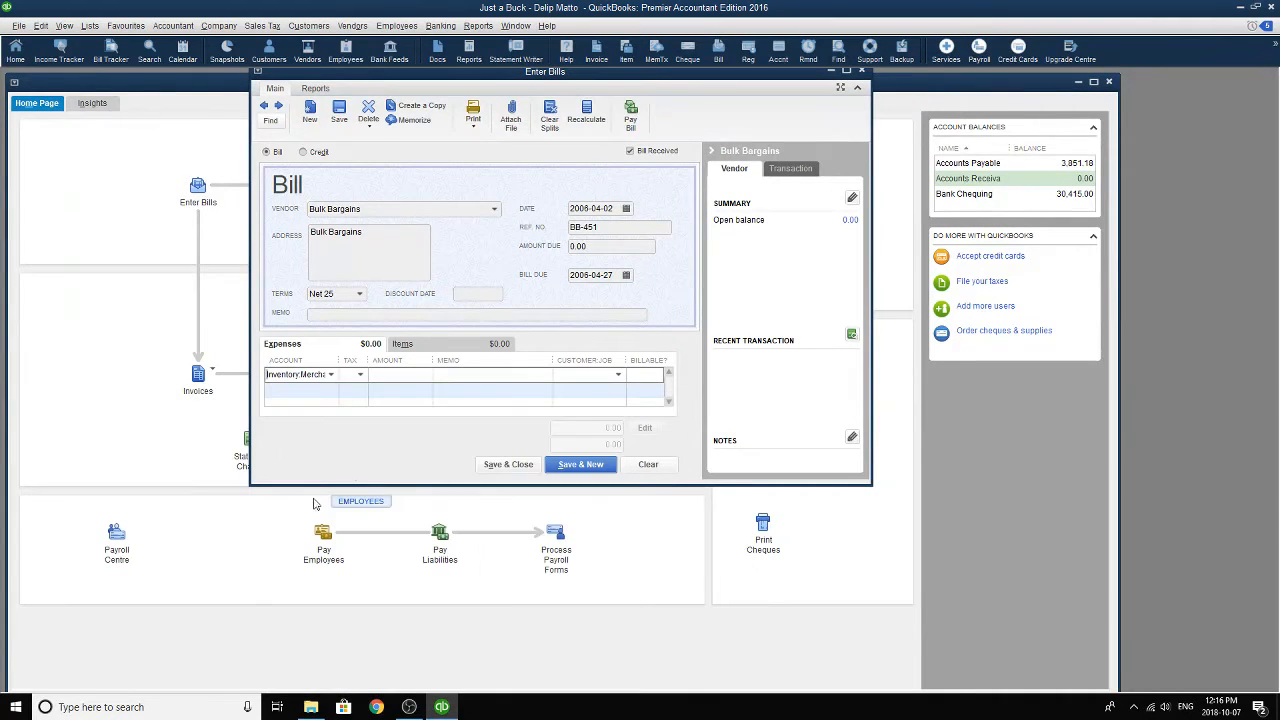
{"action": "left_click", "coordinate": [364, 377]}
{"action": "left_click", "coordinate": [356, 428]}
{"action": "type", "text": "6"}
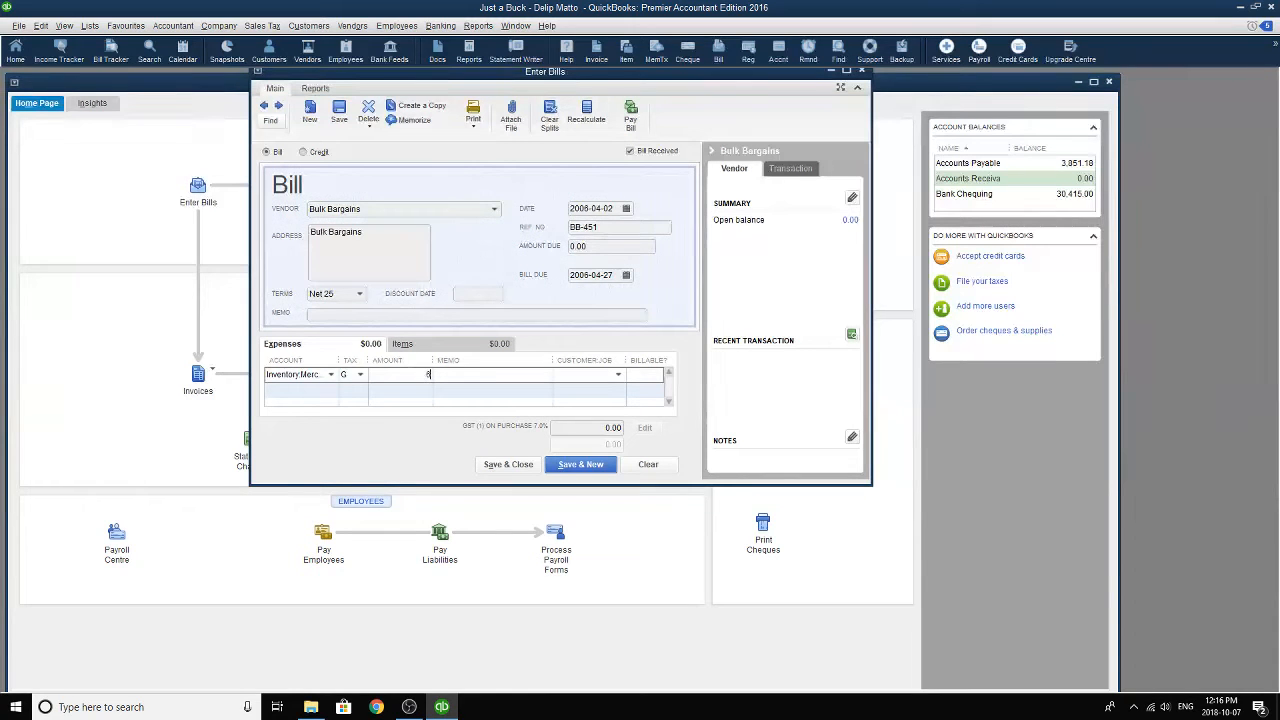
{"action": "type", "text": "00"}
- Enter the line memo "For inventory merchandise to be sold in store" and save the bill, keeping the changed terms for Bulk Bargains
{"action": "key", "text": "Tab"}
{"action": "type", "text": "For inventory merchan"}
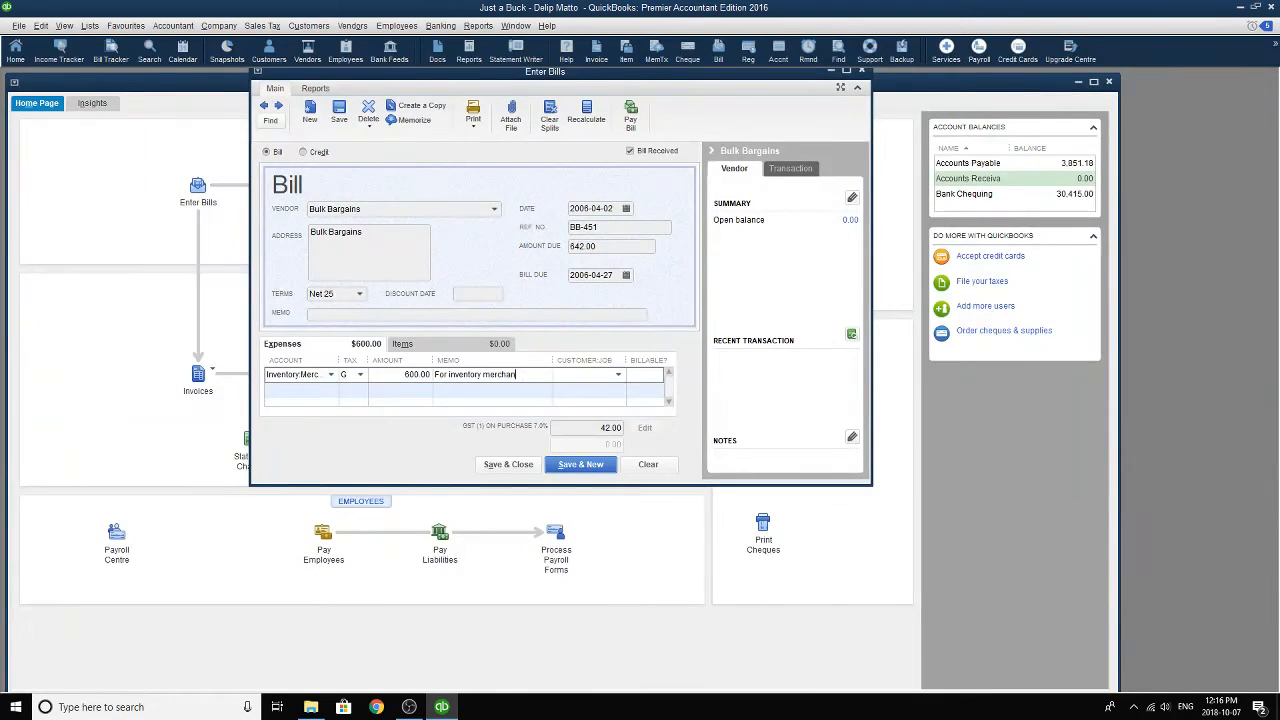
{"action": "type", "text": "dise to be sold in store"}
{"action": "key", "text": "Tab"}
{"action": "left_click", "coordinate": [510, 465]}
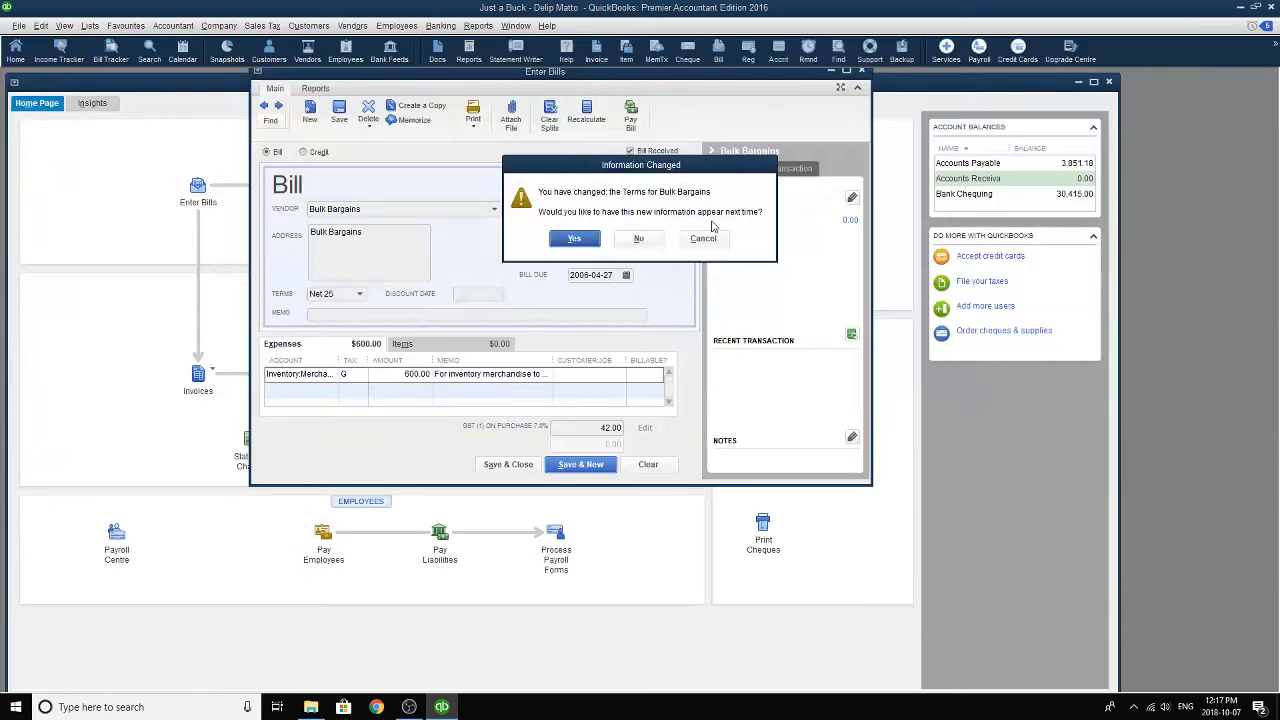
{"action": "left_click", "coordinate": [574, 238]}
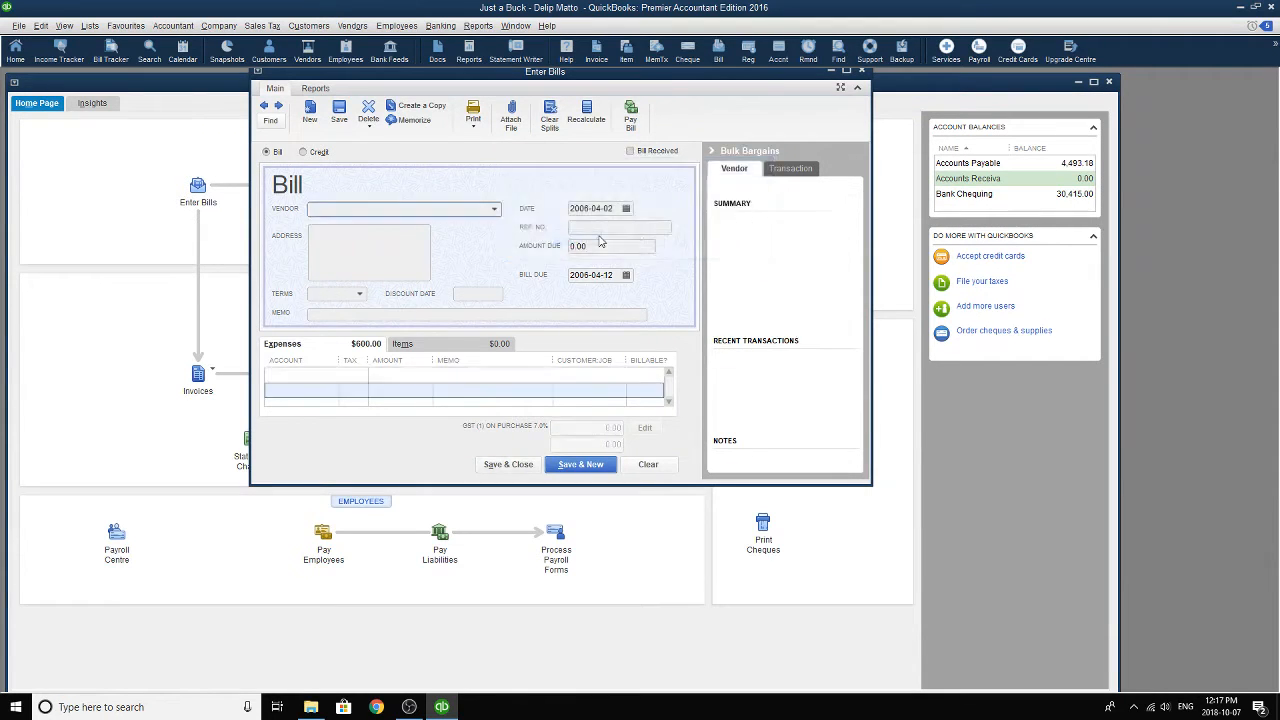
- Close the blank bill and start a new bill for vendor MK Foods dated 2006-04-03
{"action": "key", "text": "Escape"}
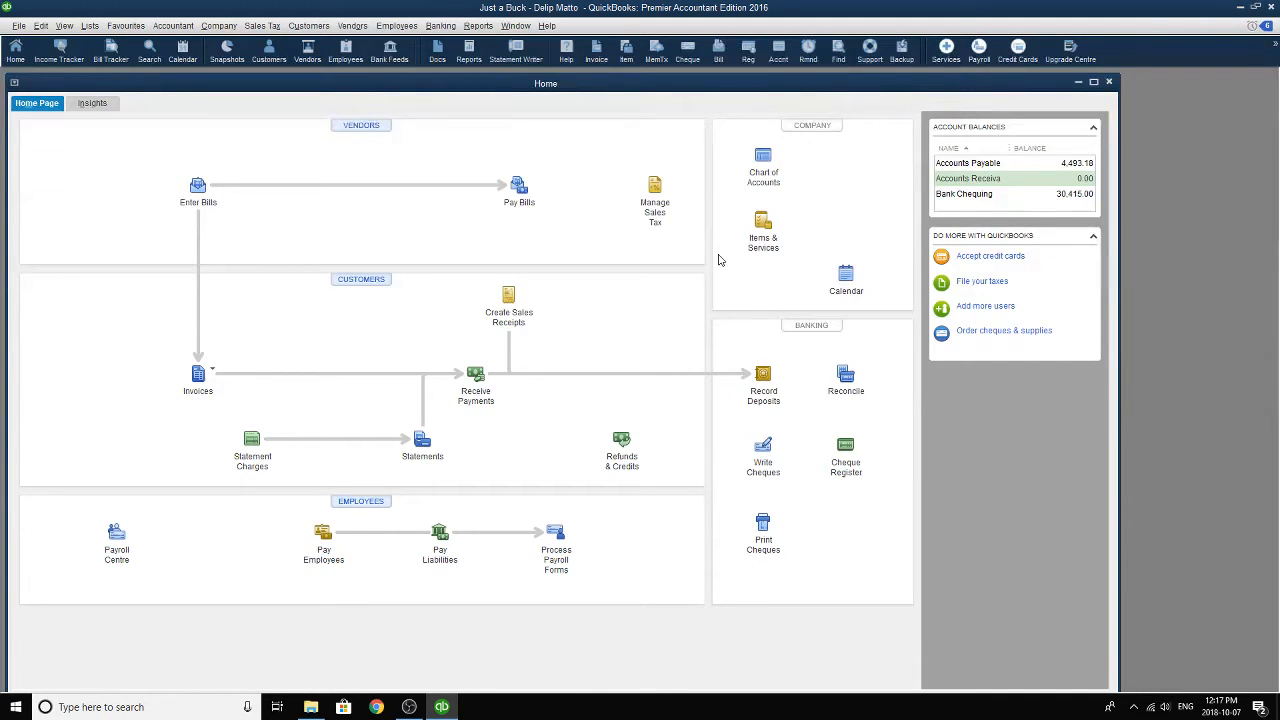
{"action": "left_click", "coordinate": [197, 187]}
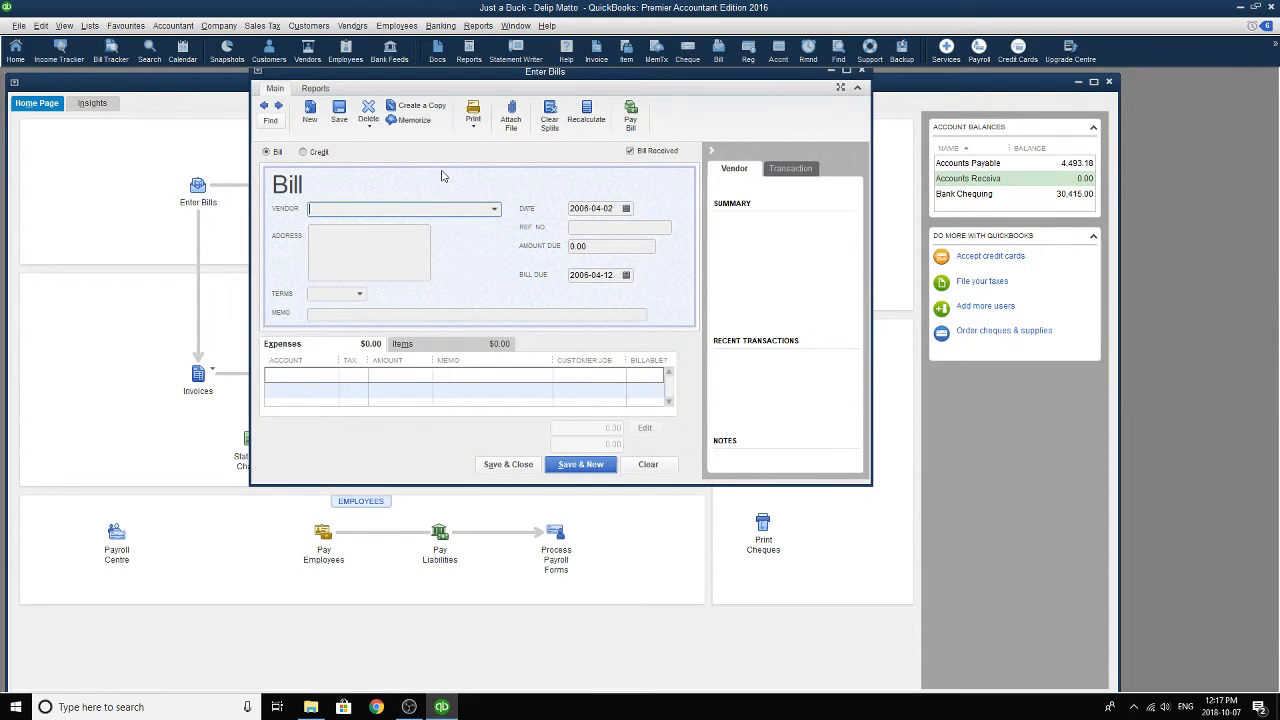
{"action": "left_click", "coordinate": [494, 210]}
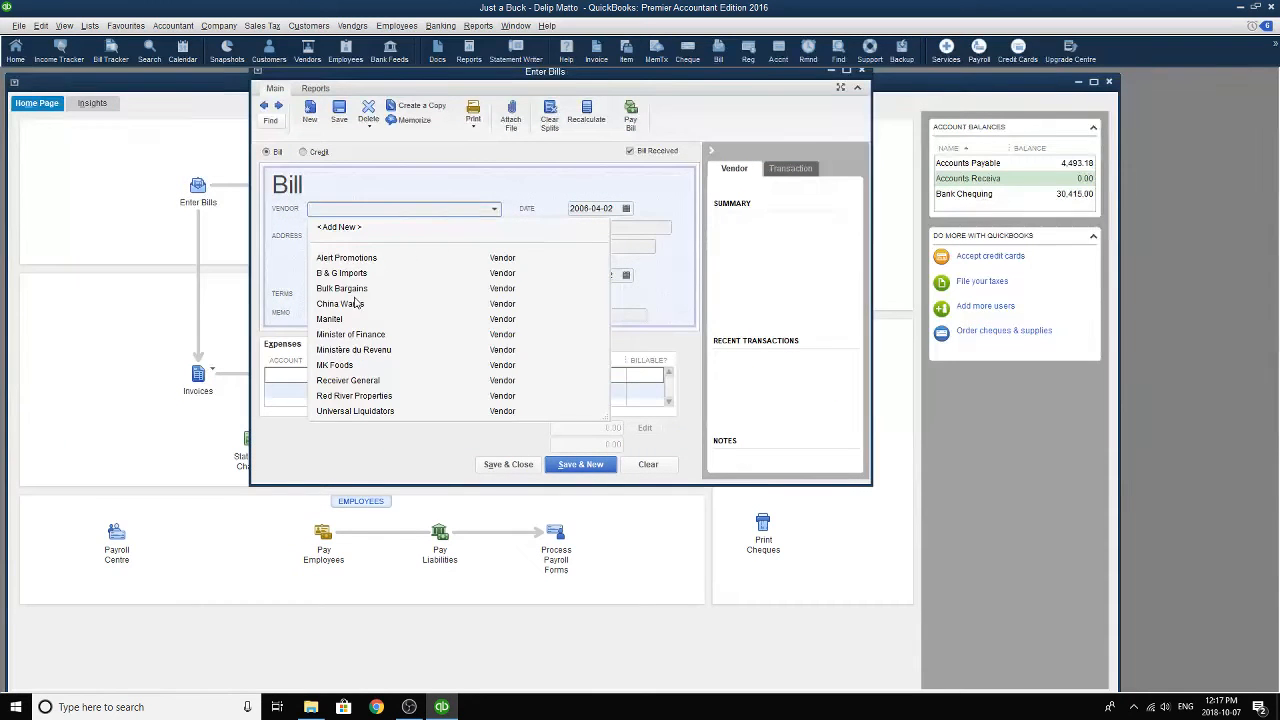
{"action": "left_click", "coordinate": [347, 365]}
{"action": "left_click", "coordinate": [591, 225]}
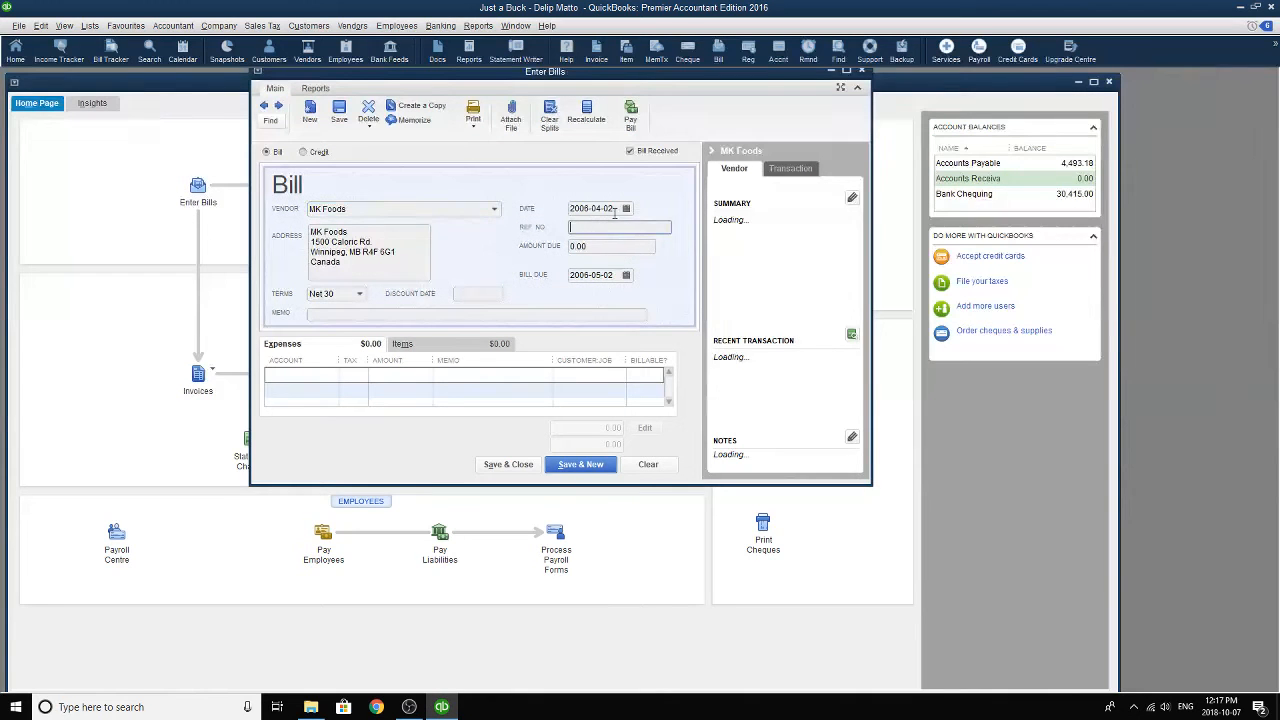
{"action": "left_click", "coordinate": [624, 209]}
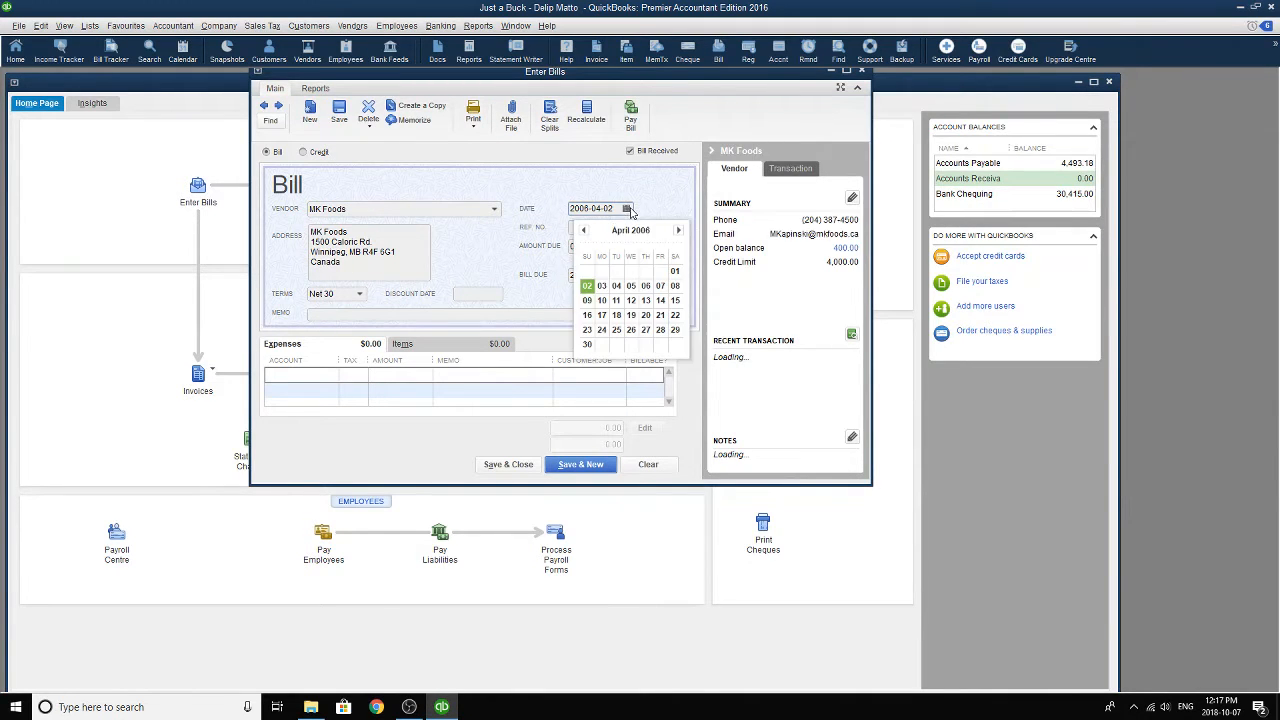
{"action": "left_click", "coordinate": [598, 285]}
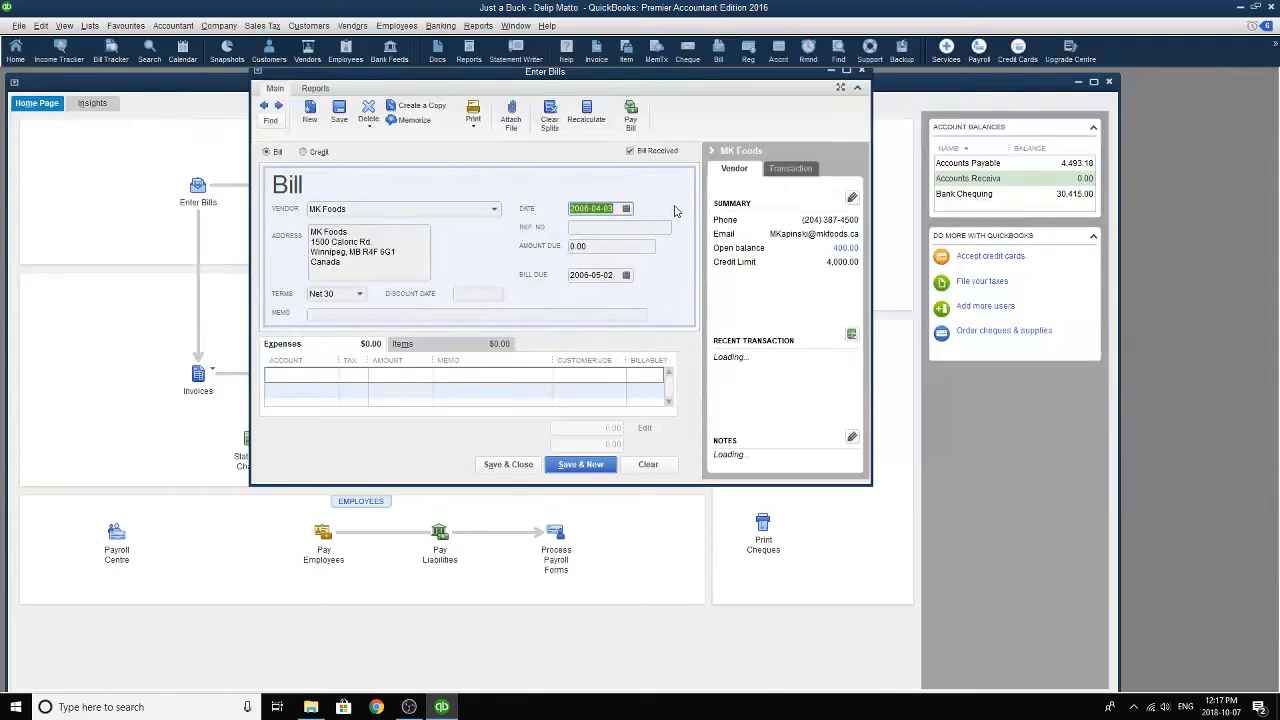
- Enter MKF-72236 as the reference number of the MK Foods bill and continue to the expense lines
{"action": "key", "text": "Tab"}
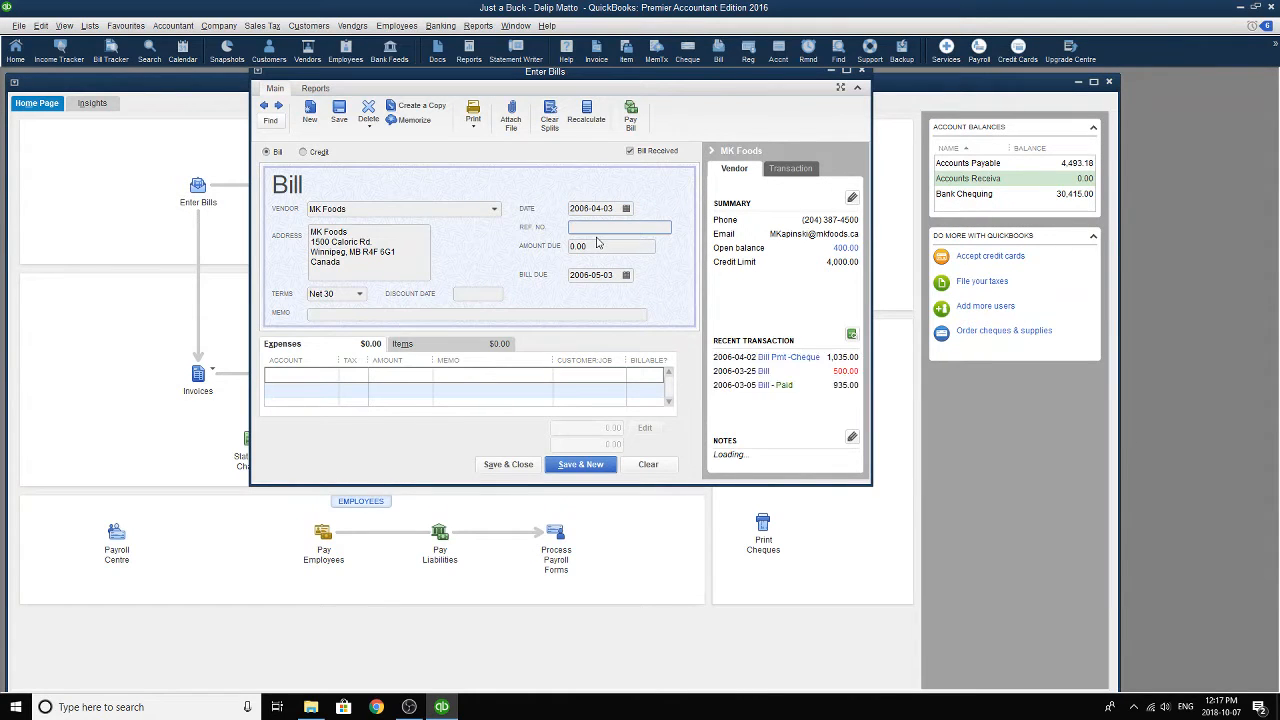
{"action": "type", "text": "MKF-72236"}
{"action": "key", "text": "Tab"}
{"action": "key", "text": "Tab"}
{"action": "key", "text": "Tab"}
{"action": "key", "text": "Tab"}
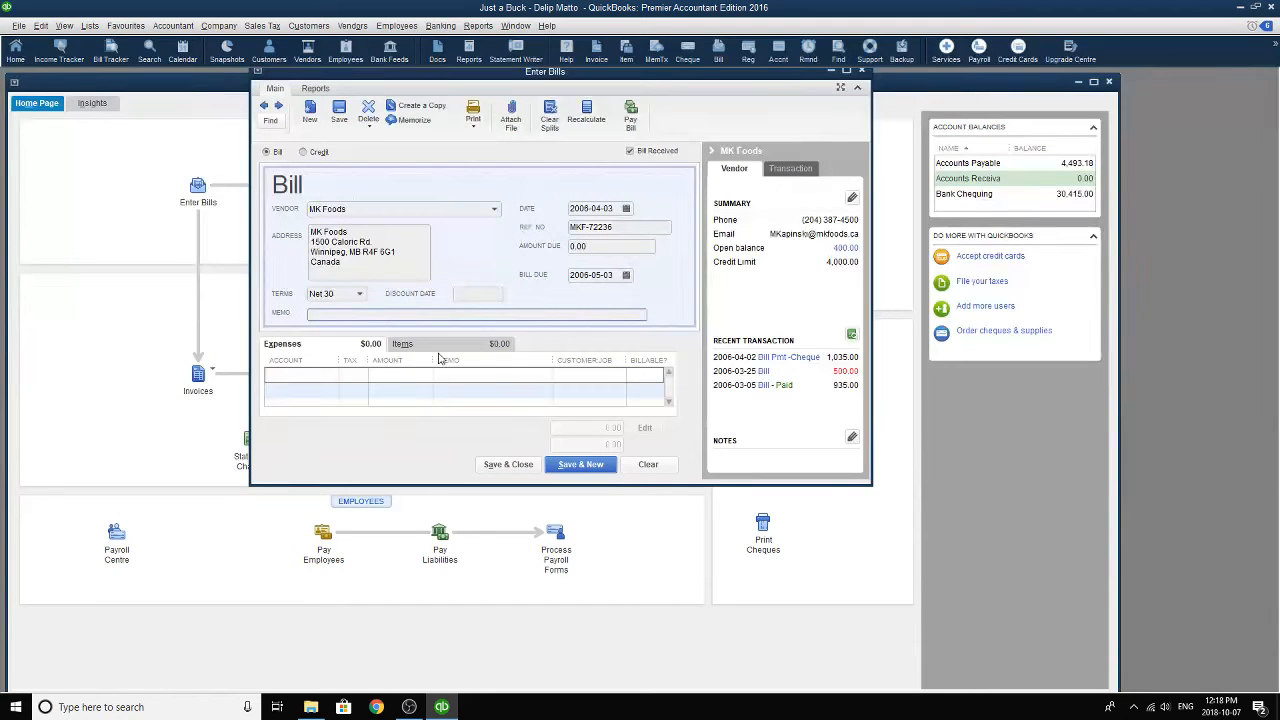
{"action": "key", "text": "Tab"}
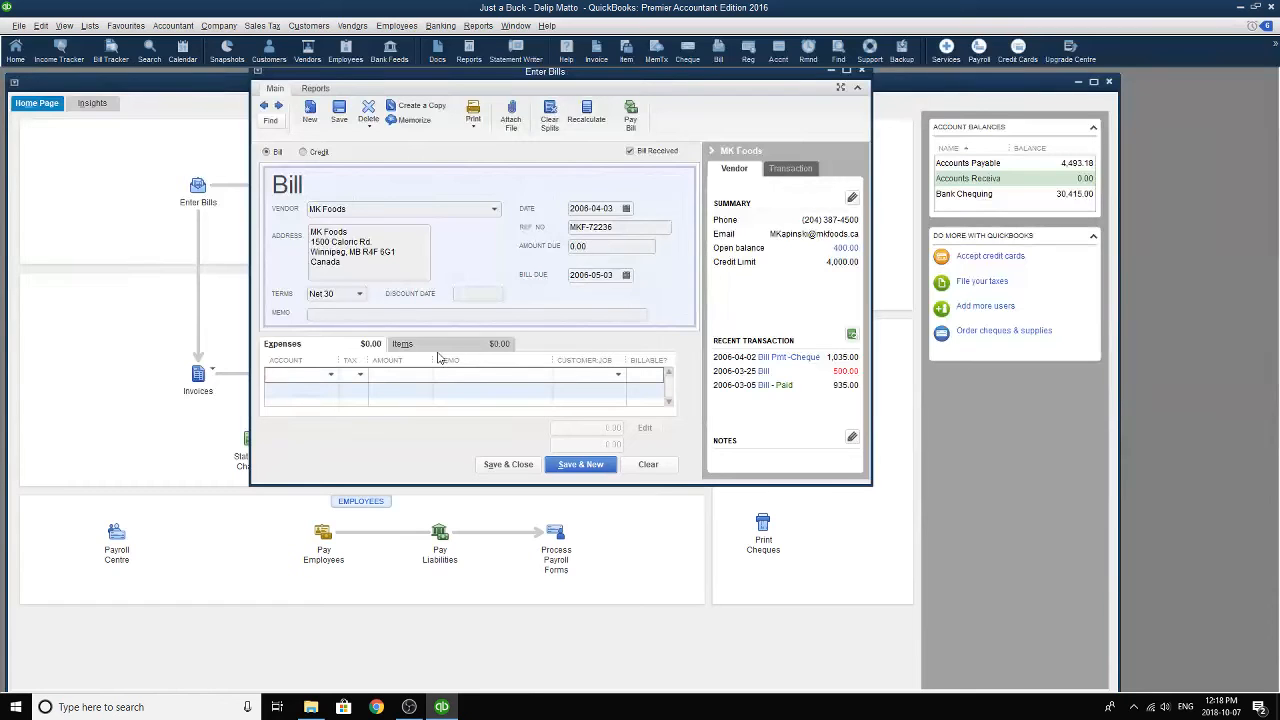
- Add an expense line of 200 to the Inventory:Food account with tax code Z
{"action": "left_click", "coordinate": [331, 375]}
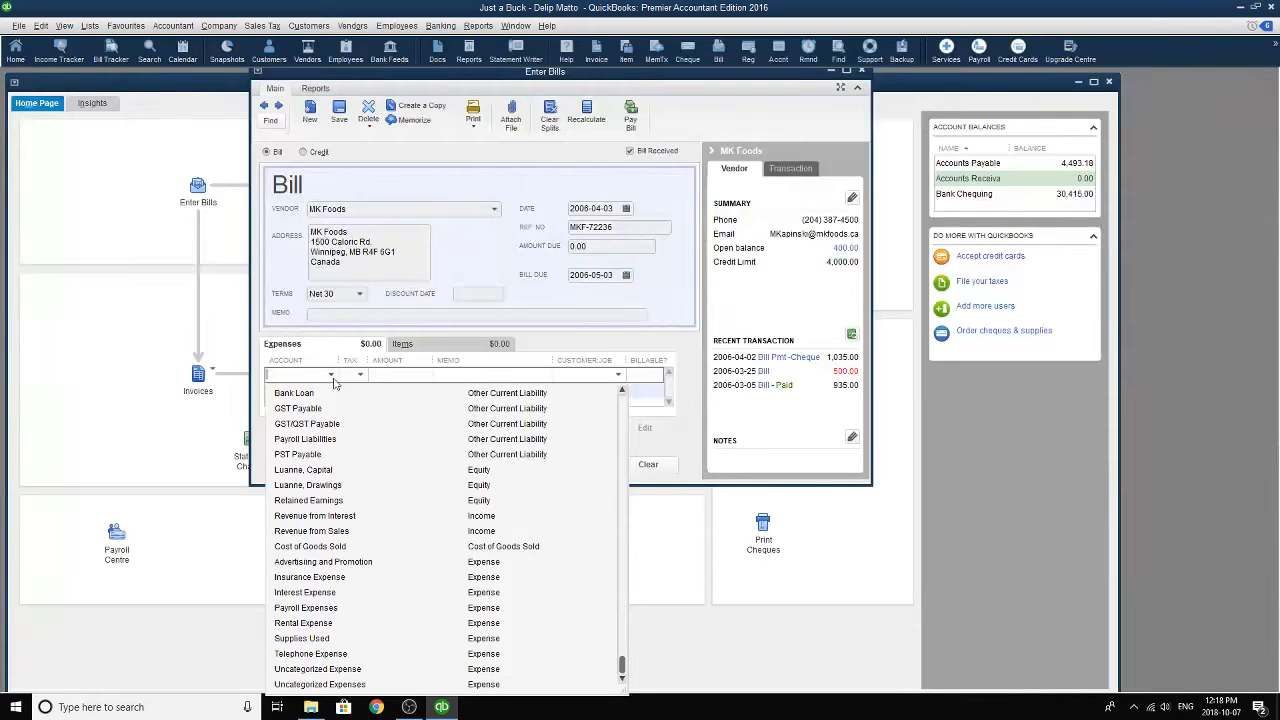
{"action": "scroll", "coordinate": [331, 415], "scroll_direction": "up", "scroll_amount": 8}
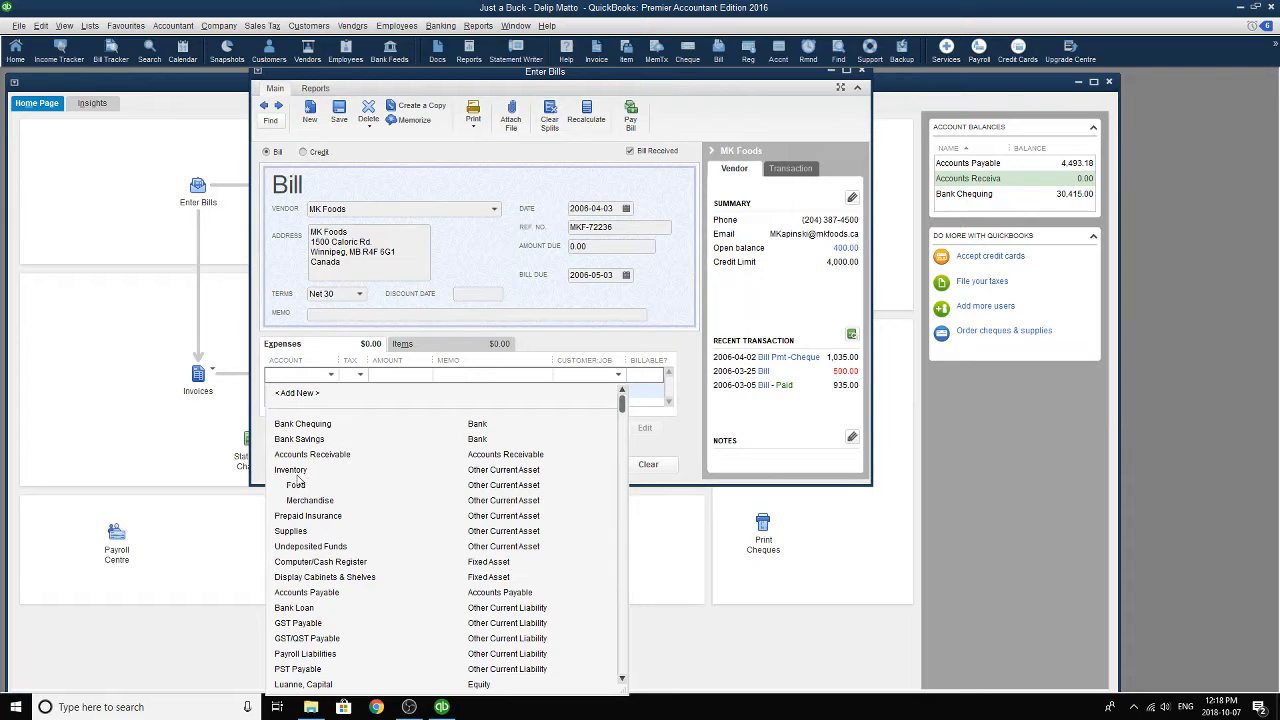
{"action": "left_click", "coordinate": [303, 488]}
{"action": "left_click", "coordinate": [360, 374]}
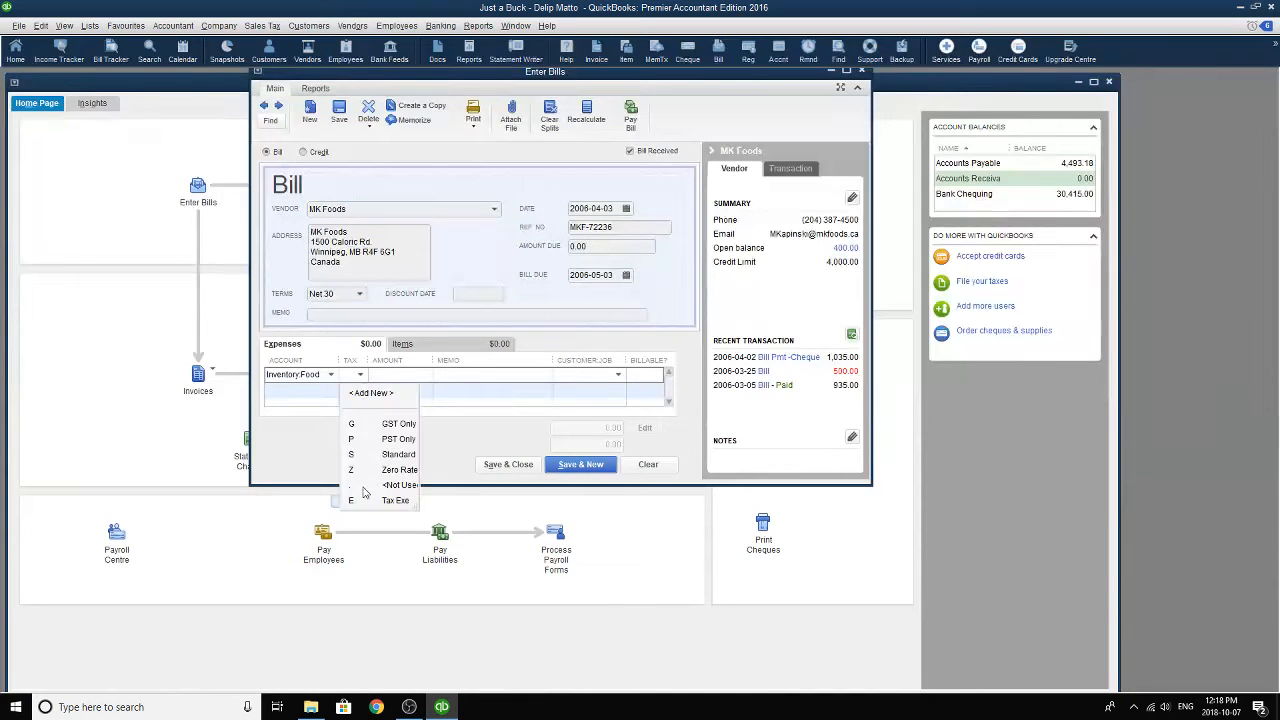
{"action": "left_click", "coordinate": [367, 472]}
{"action": "left_click", "coordinate": [414, 374]}
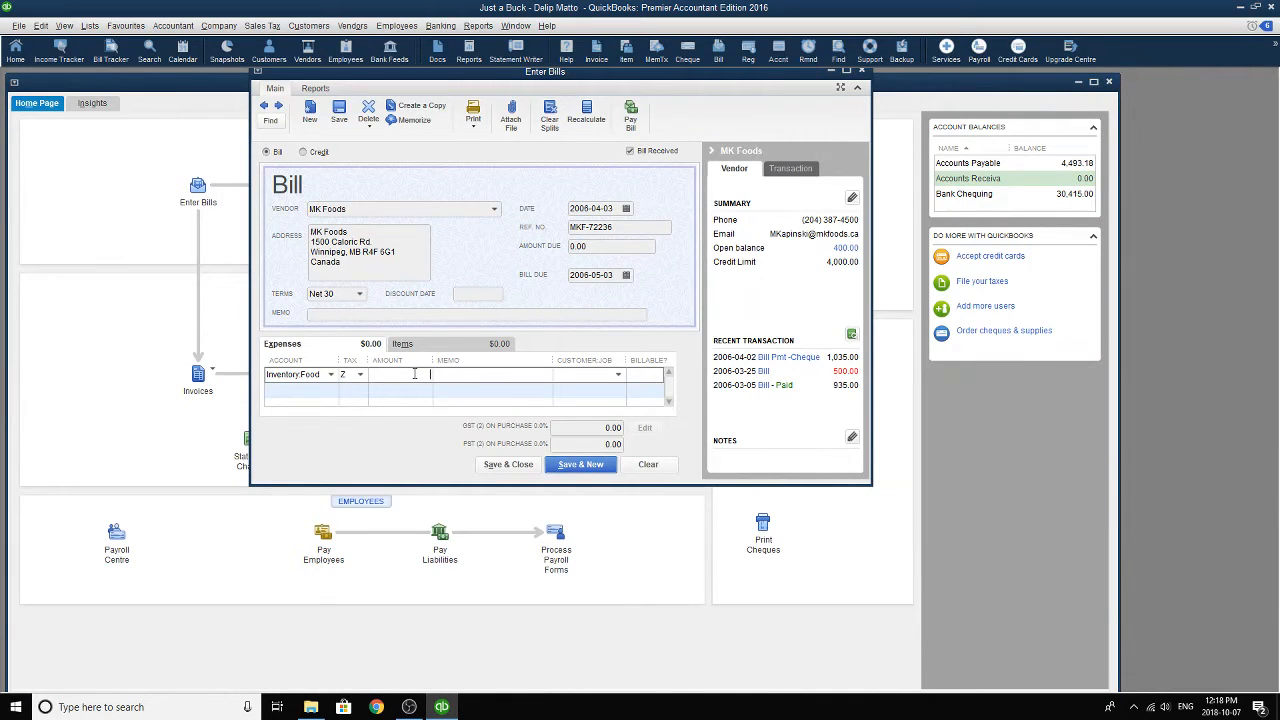
{"action": "type", "text": "300"}
{"action": "key", "text": "BackSpace"}
{"action": "key", "text": "BackSpace"}
{"action": "key", "text": "BackSpace"}
{"action": "type", "text": "200q"}
{"action": "key", "text": "BackSpace"}
- Enter "For purchase of zero rated food." as the memo of the first expense line
{"action": "key", "text": "Tab"}
{"action": "type", "text": "For purchase fo"}
{"action": "key", "text": "BackSpace"}
{"action": "key", "text": "BackSpace"}
{"action": "type", "text": "of zero rate"}
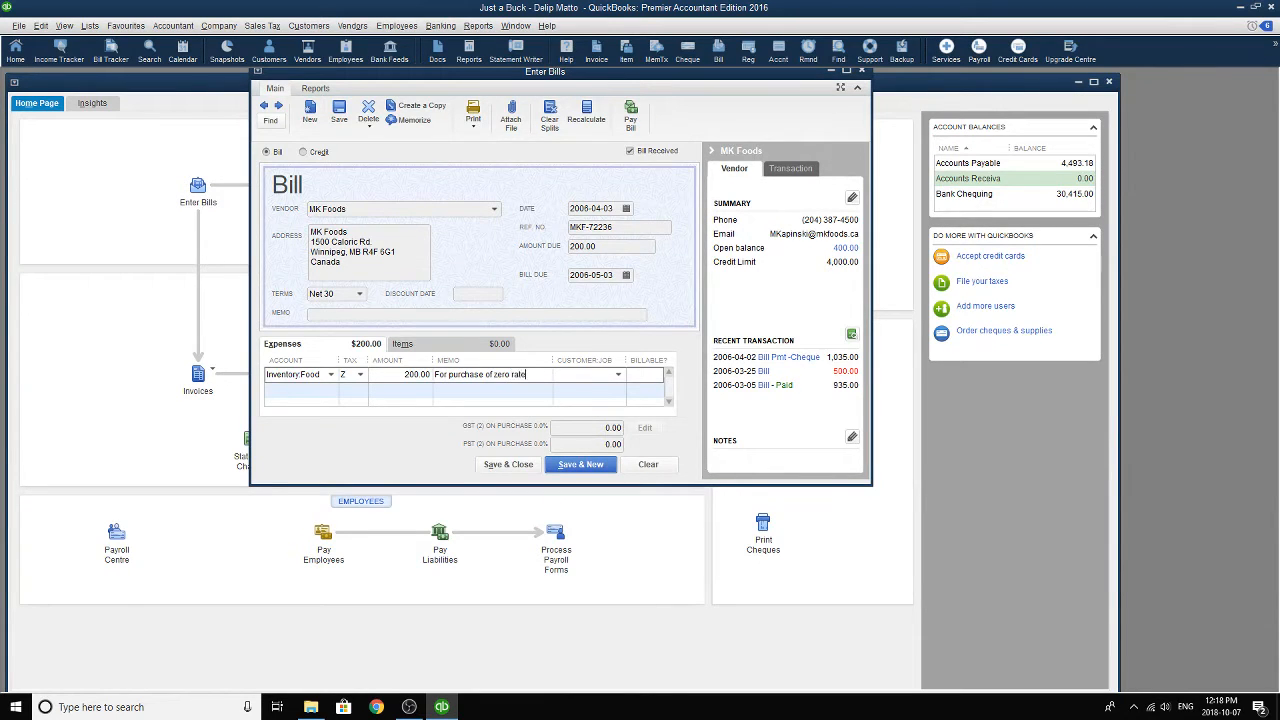
{"action": "type", "text": "d food."}
- Add a second expense line of 300 to the Inventory:Food account with tax code G
{"action": "left_click", "coordinate": [329, 390]}
{"action": "scroll", "coordinate": [299, 449], "scroll_direction": "up", "scroll_amount": 5}
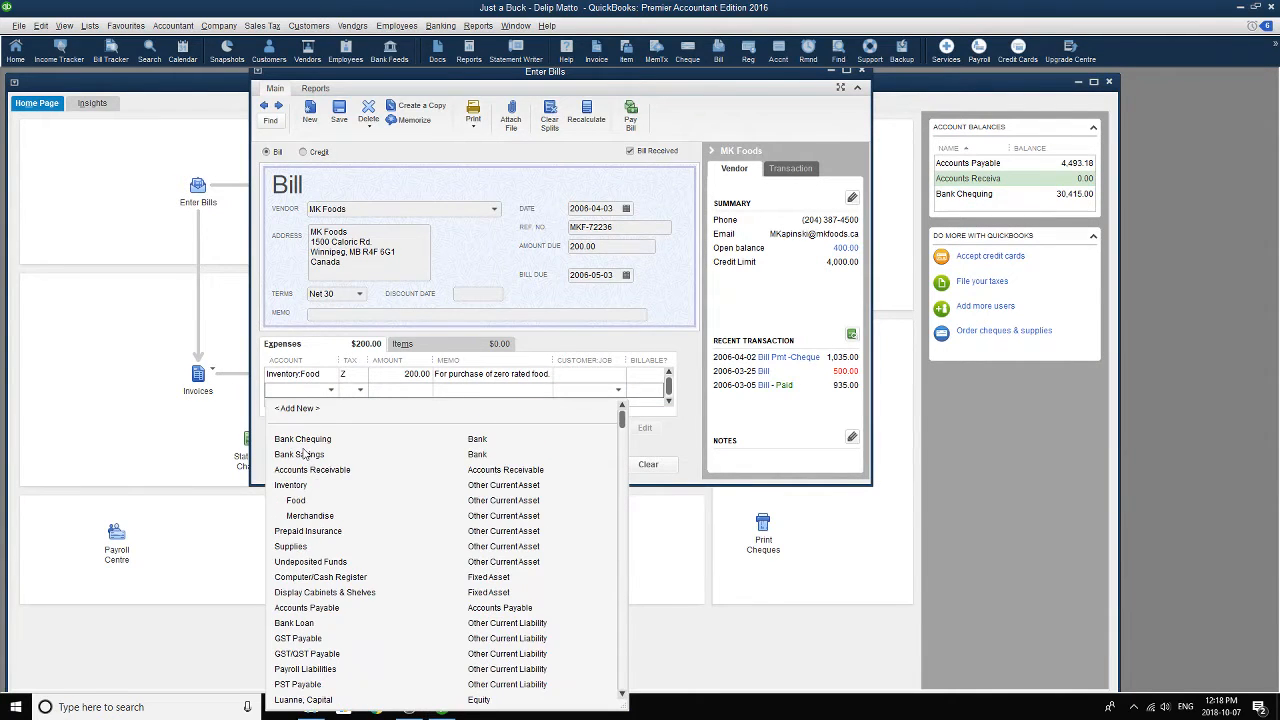
{"action": "left_click", "coordinate": [307, 501]}
{"action": "left_click", "coordinate": [362, 391]}
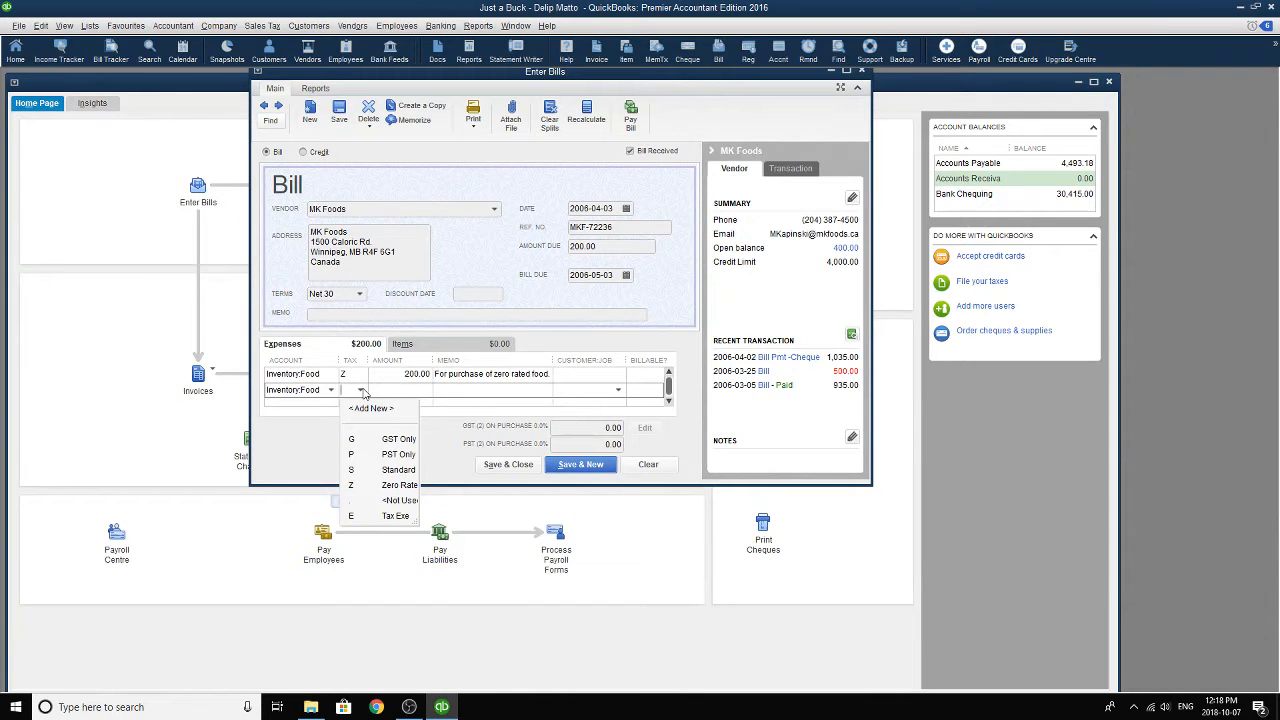
{"action": "left_click", "coordinate": [366, 441]}
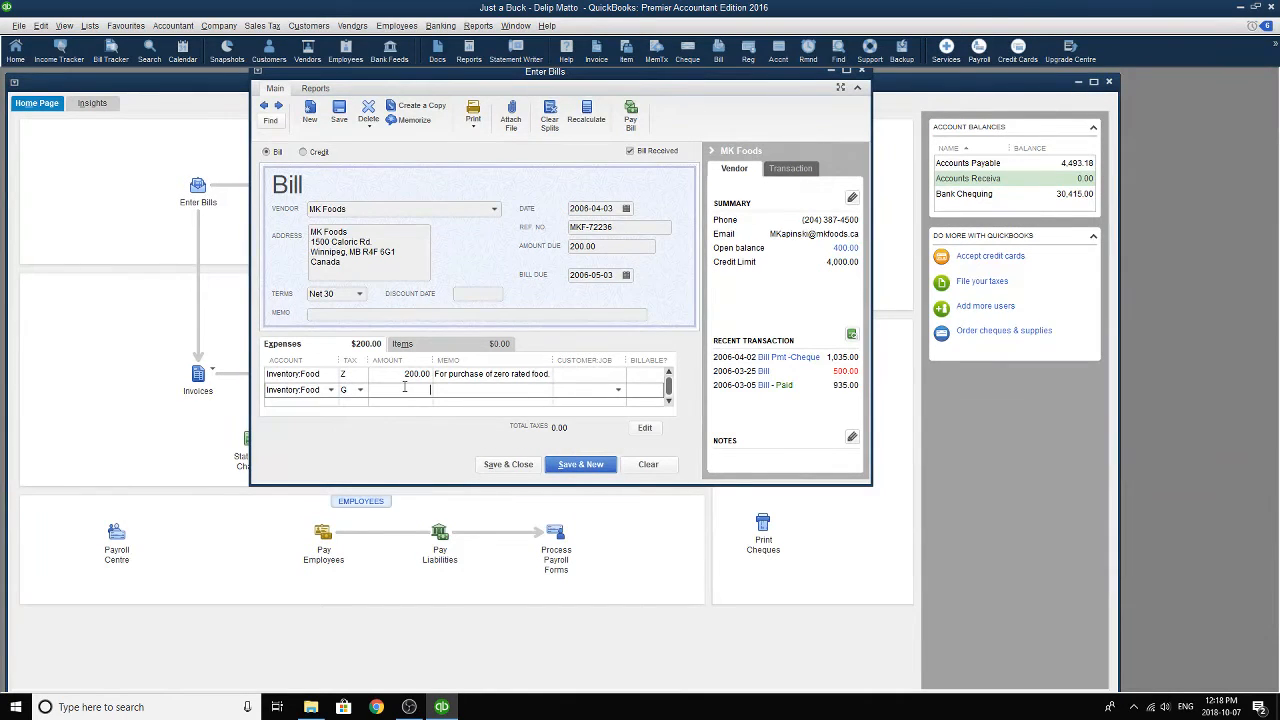
{"action": "left_click", "coordinate": [405, 387]}
{"action": "type", "text": "300"}
- Enter the second line's memo "For purchase of taxable food." and save and close the MK Foods bill
{"action": "key", "text": "Tab"}
{"action": "type", "text": "For purchase of taxable food."}
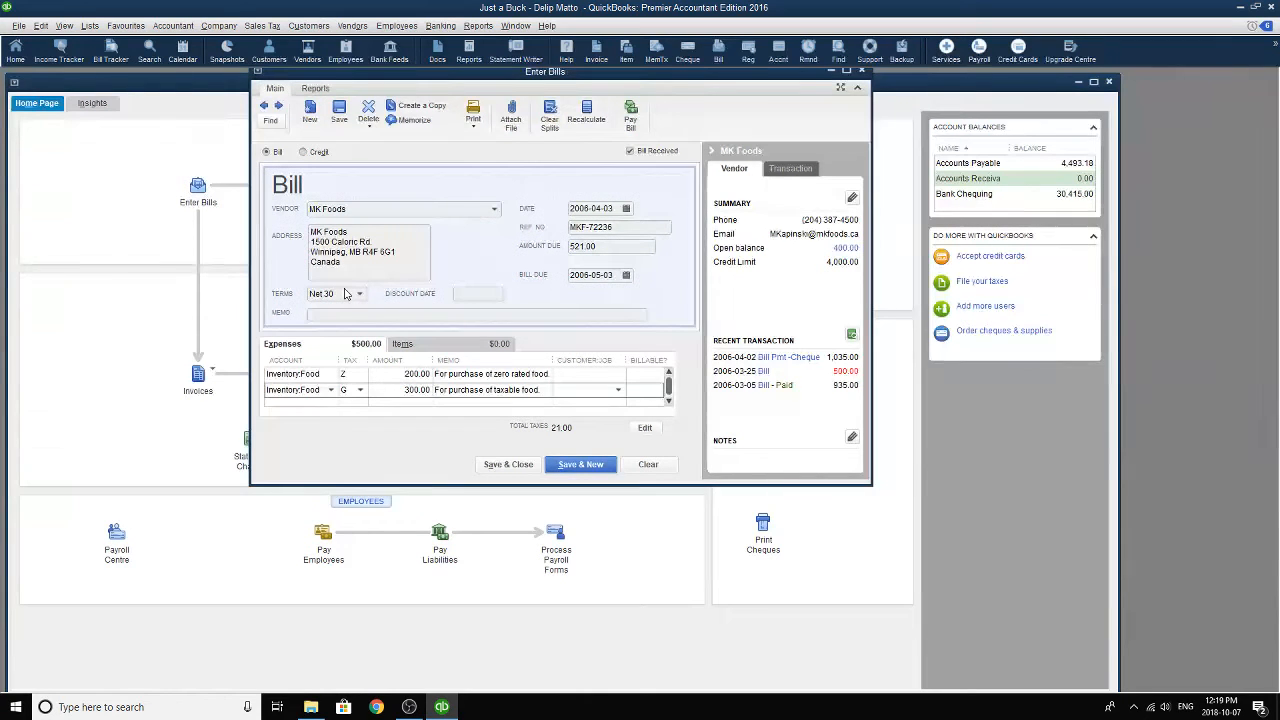
{"action": "left_click", "coordinate": [516, 464]}
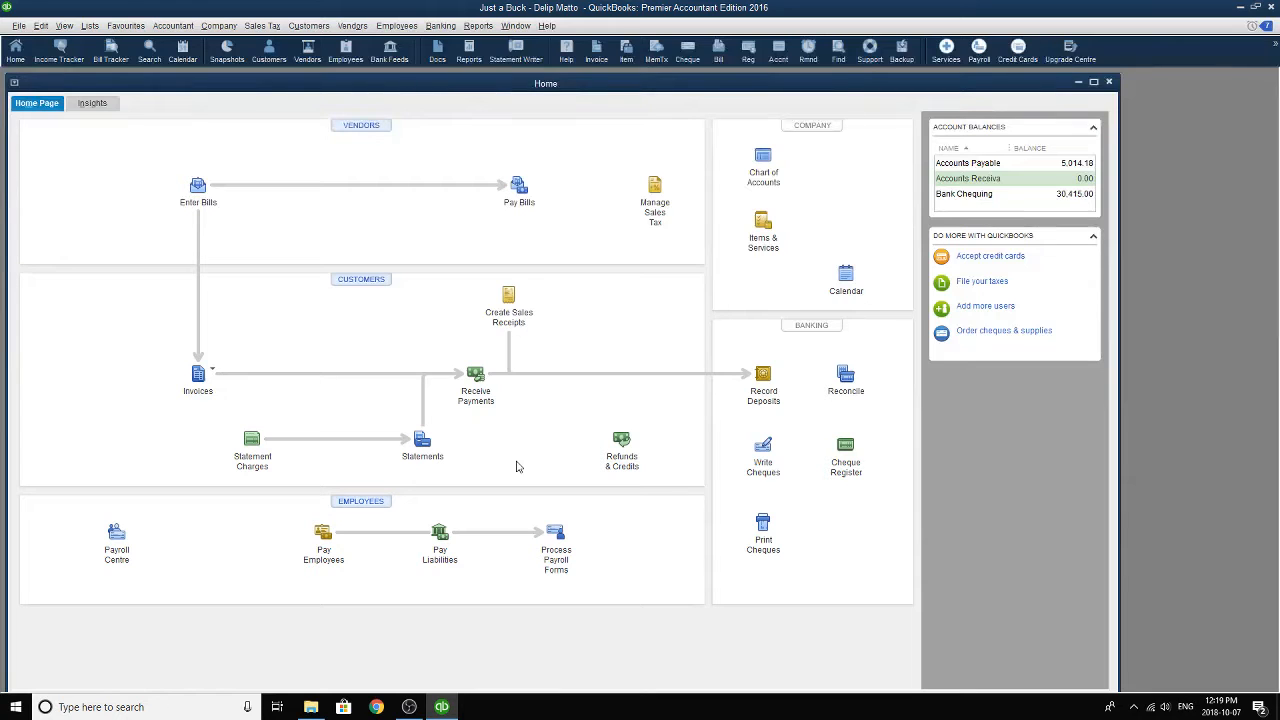
- Open the list of bills for payment and select Universal Liquidators bill UL-4002
{"action": "left_click", "coordinate": [517, 187]}
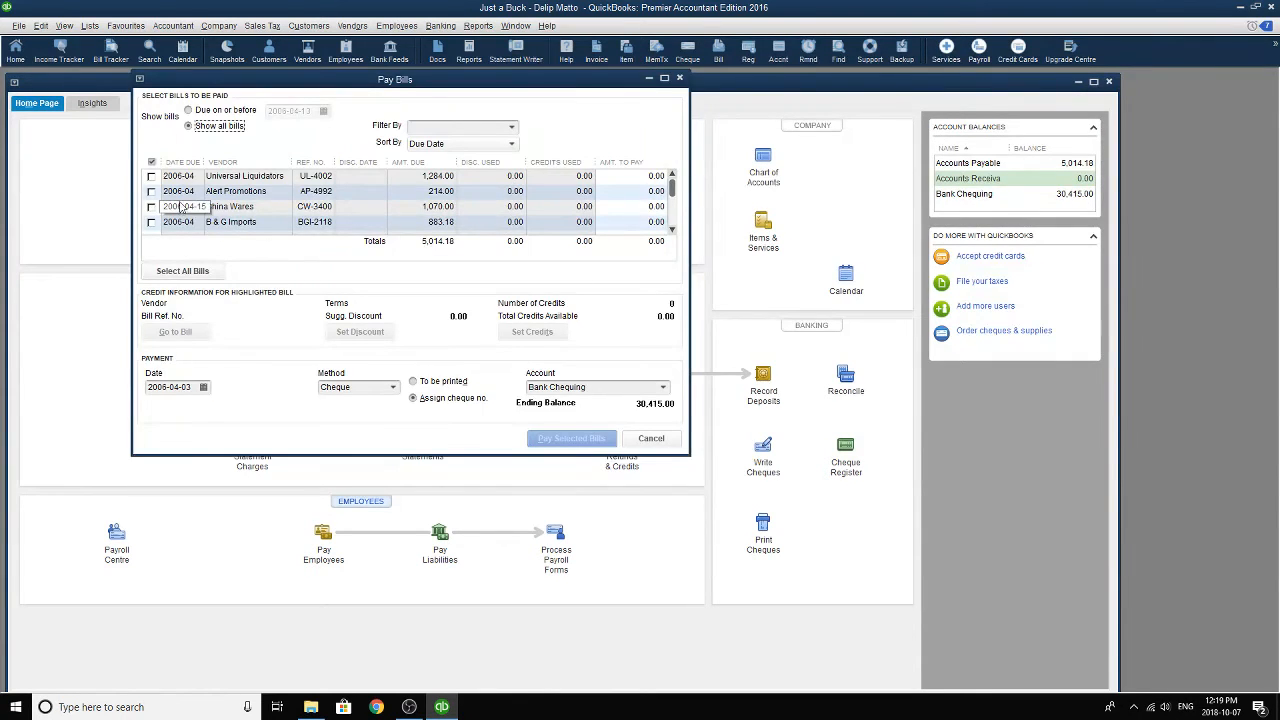
{"action": "left_click", "coordinate": [152, 177]}
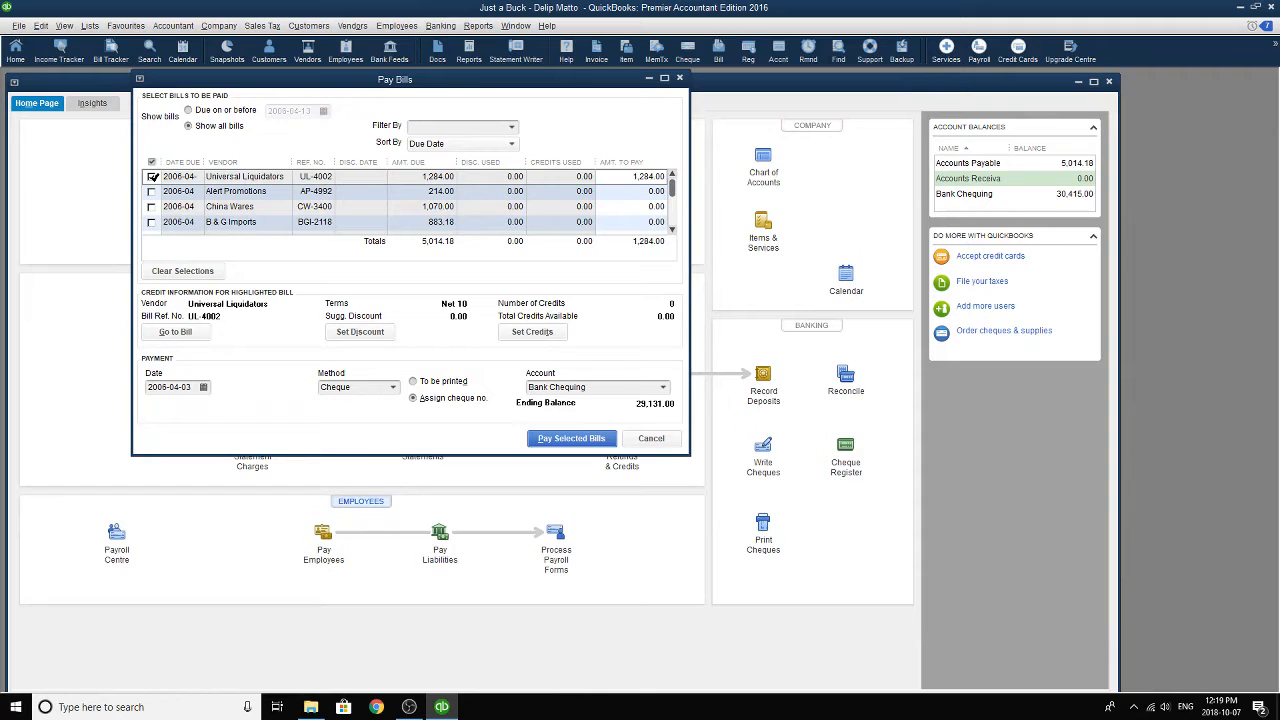
{"action": "left_click", "coordinate": [150, 177]}
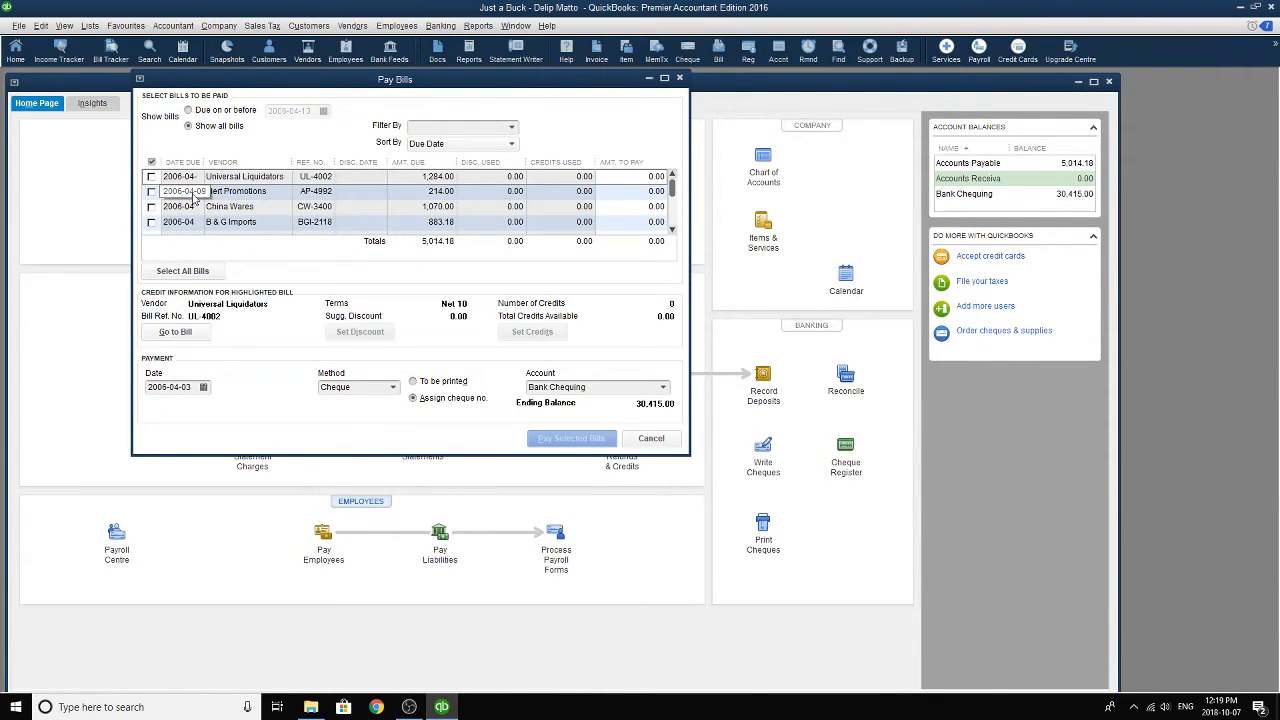
{"action": "scroll", "coordinate": [519, 214], "scroll_direction": "down", "scroll_amount": 1}
{"action": "scroll", "coordinate": [519, 214], "scroll_direction": "up", "scroll_amount": 1}
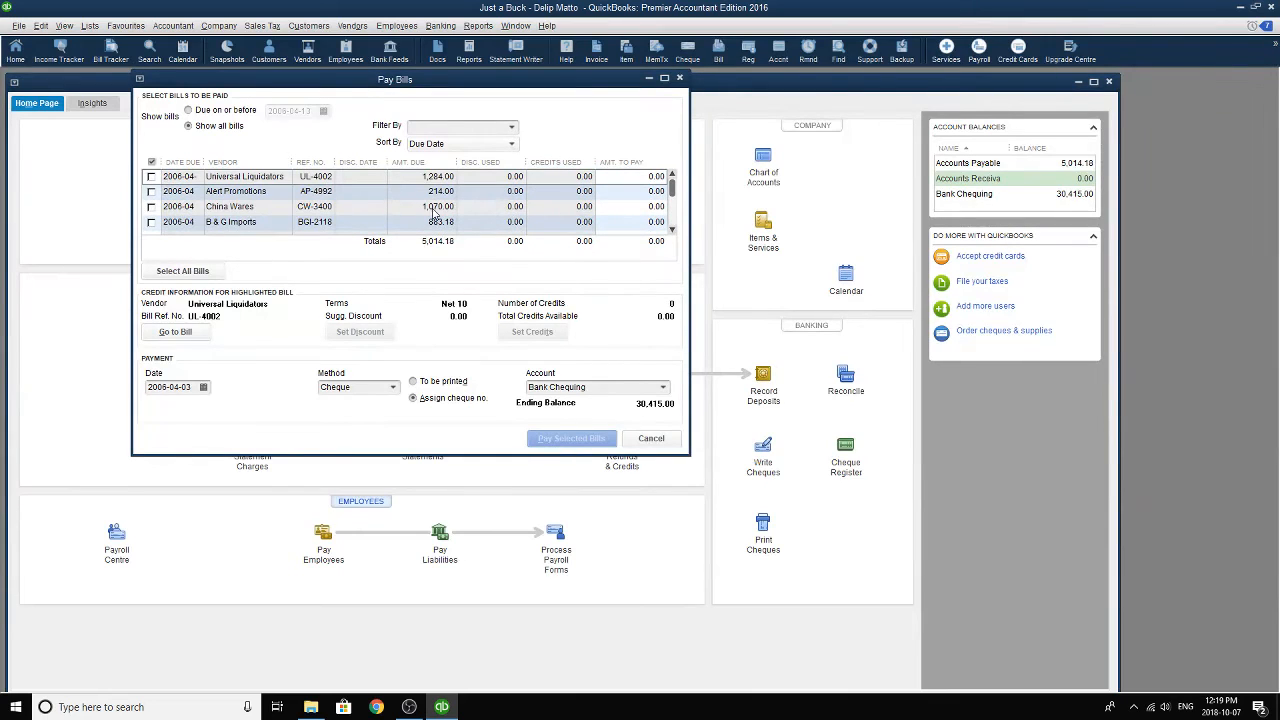
{"action": "left_click", "coordinate": [151, 176]}
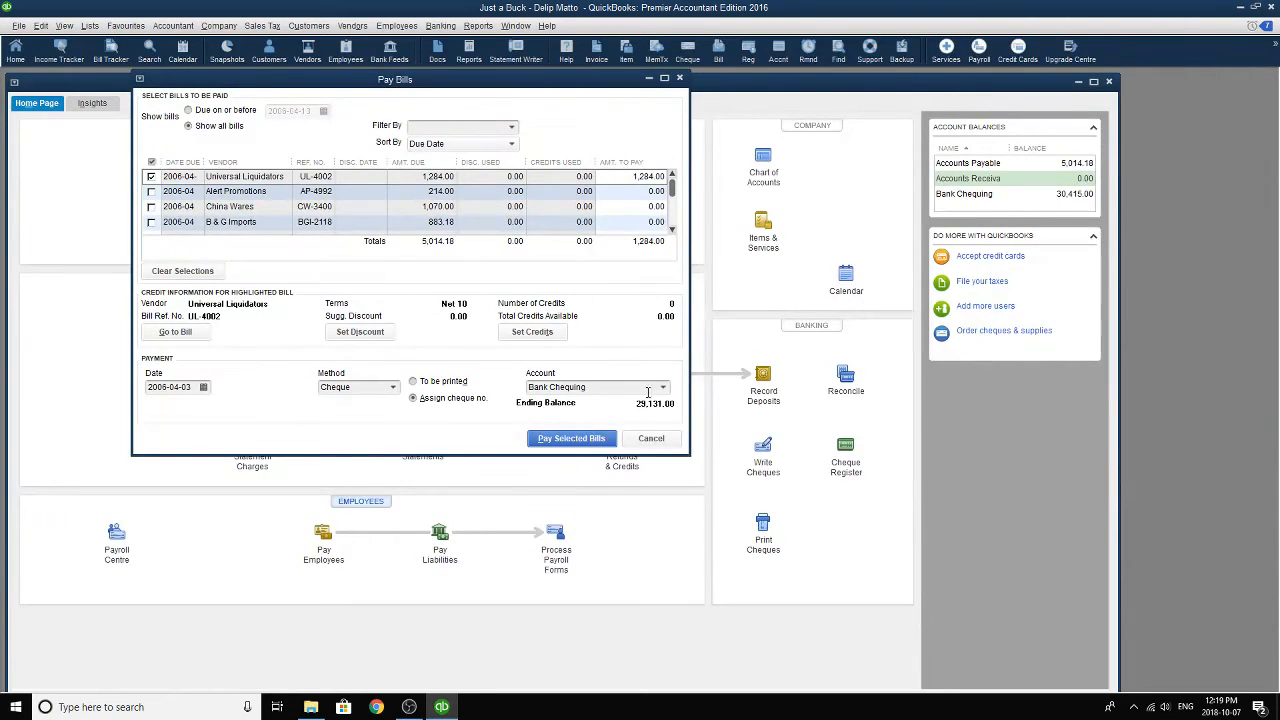
- Pay the selected Universal Liquidators bill on 2006-04-03 with a cheque marked for printing, and close the payment summary
{"action": "left_click", "coordinate": [204, 388]}
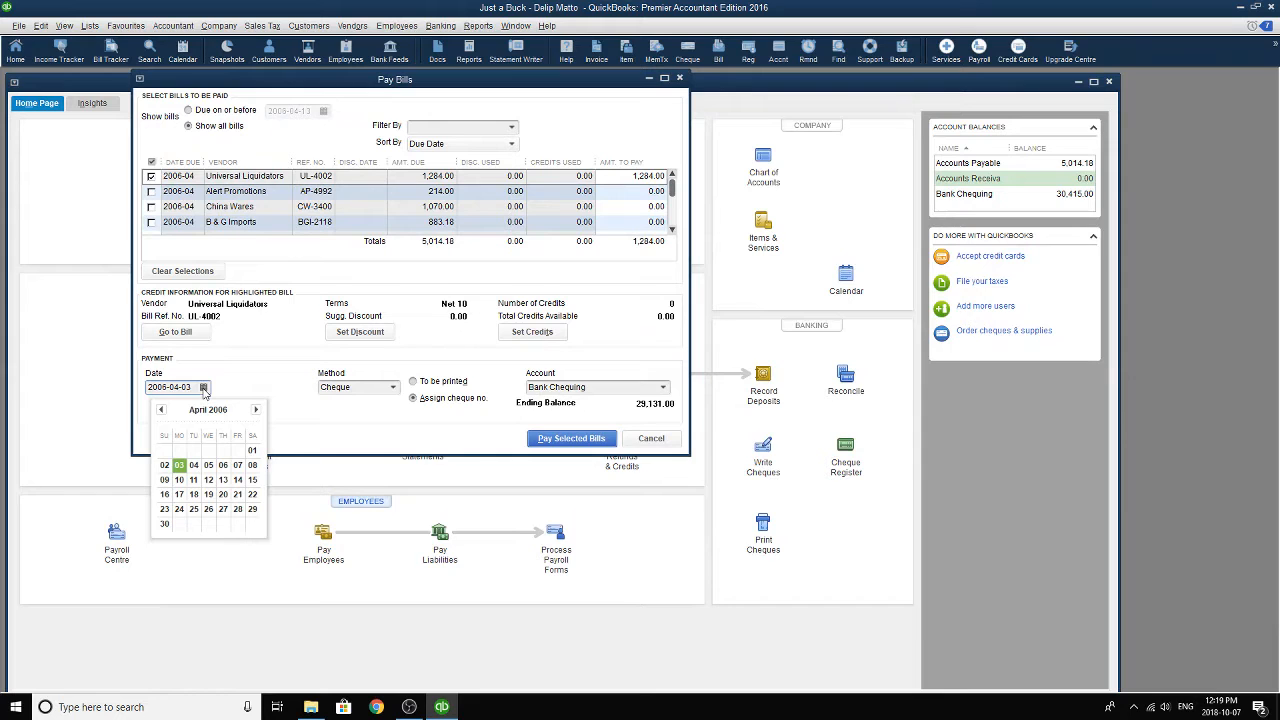
{"action": "left_click", "coordinate": [179, 467]}
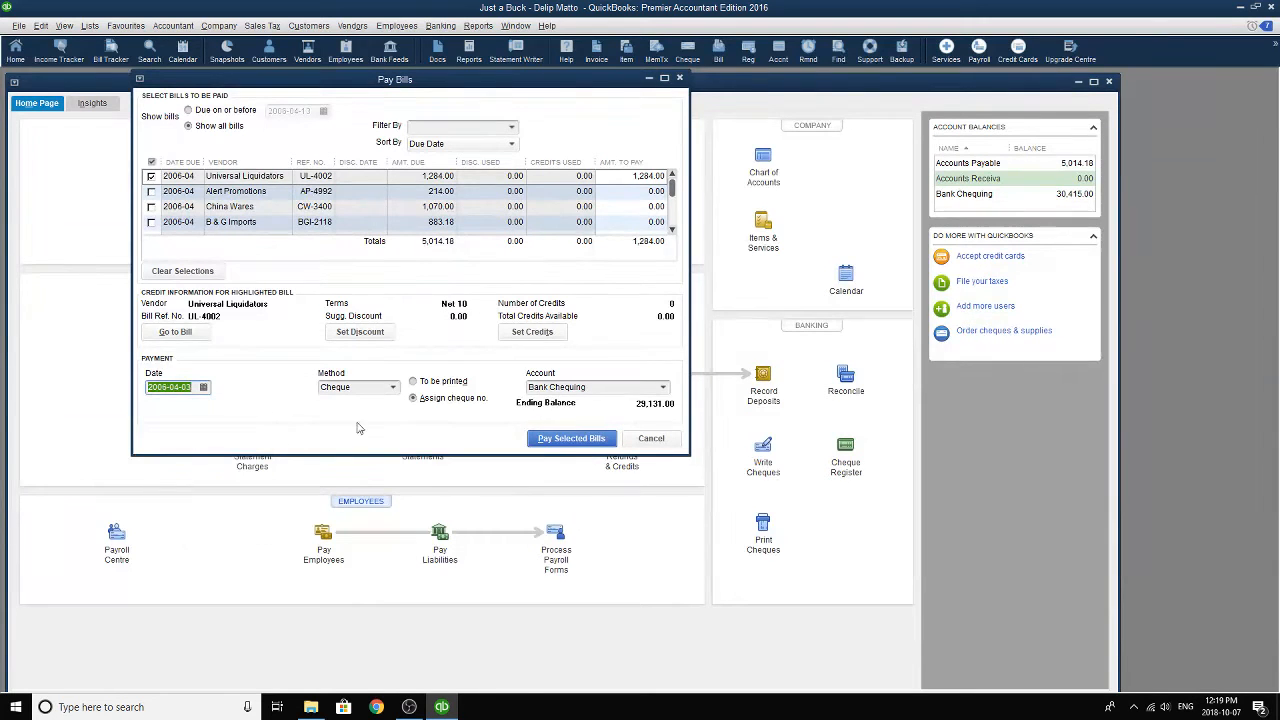
{"action": "left_click", "coordinate": [443, 382]}
{"action": "left_click", "coordinate": [437, 401]}
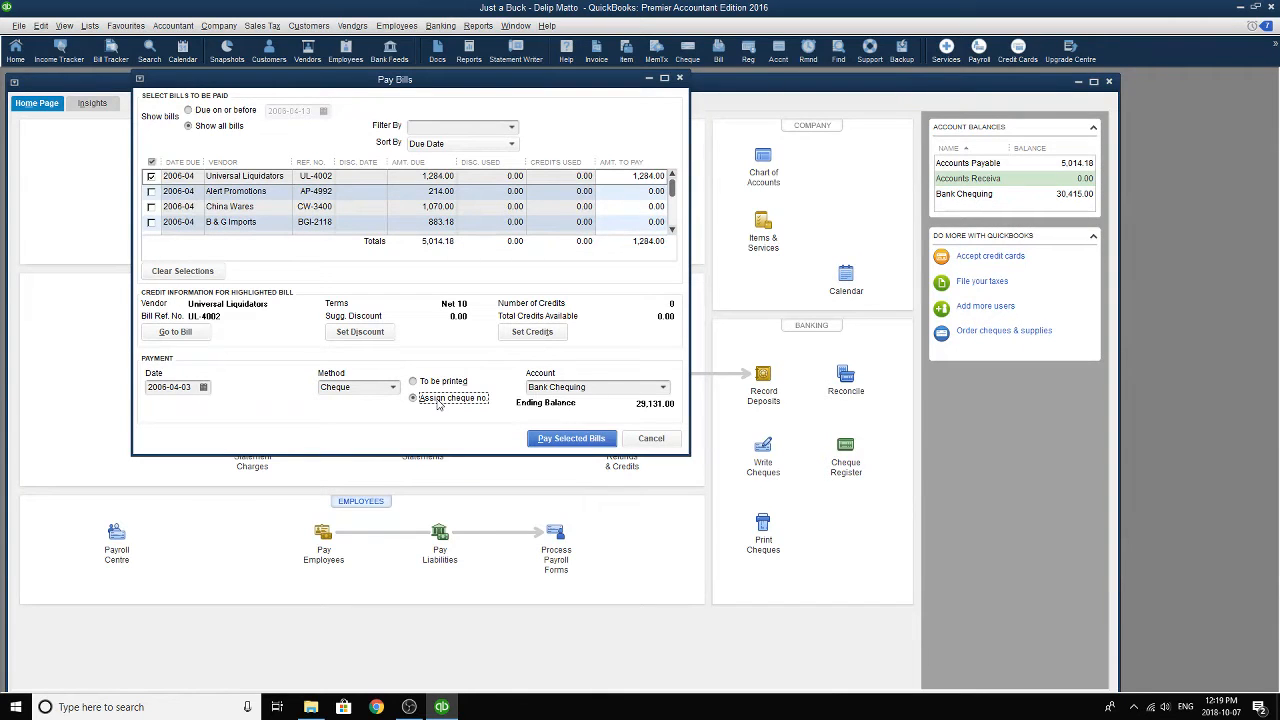
{"action": "left_click", "coordinate": [441, 384]}
{"action": "left_click", "coordinate": [553, 438]}
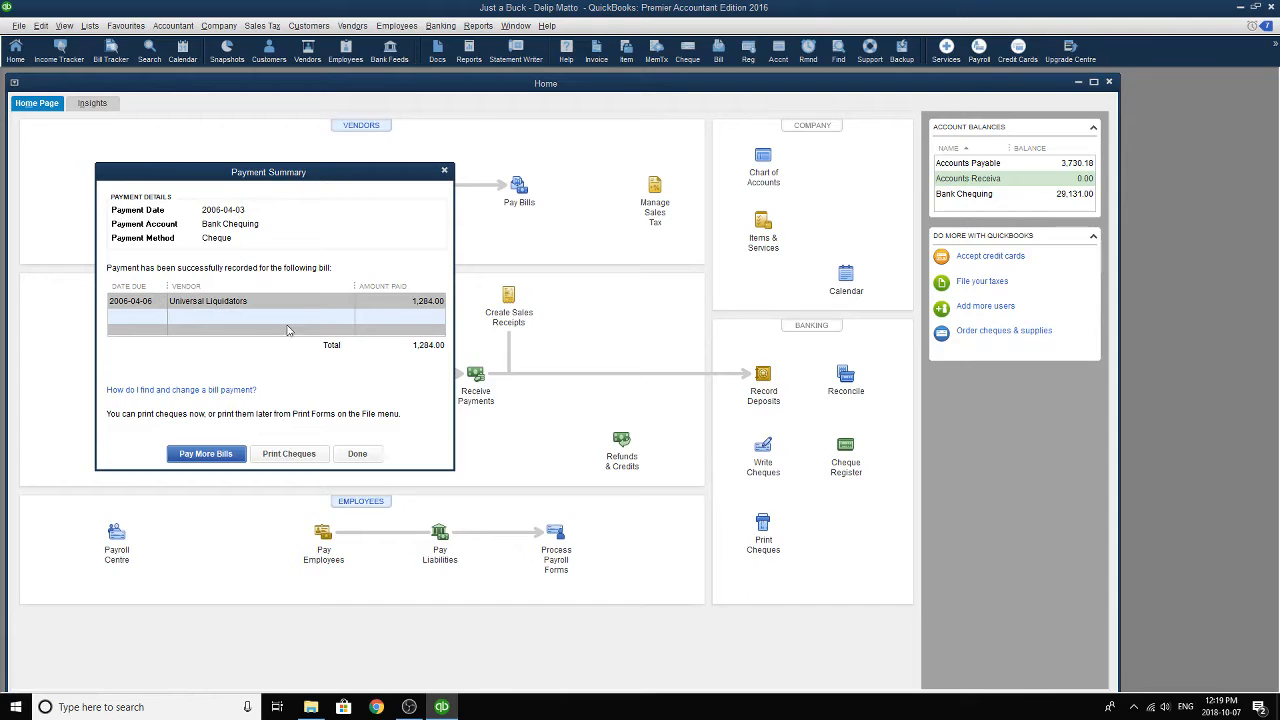
{"action": "left_click", "coordinate": [357, 454]}
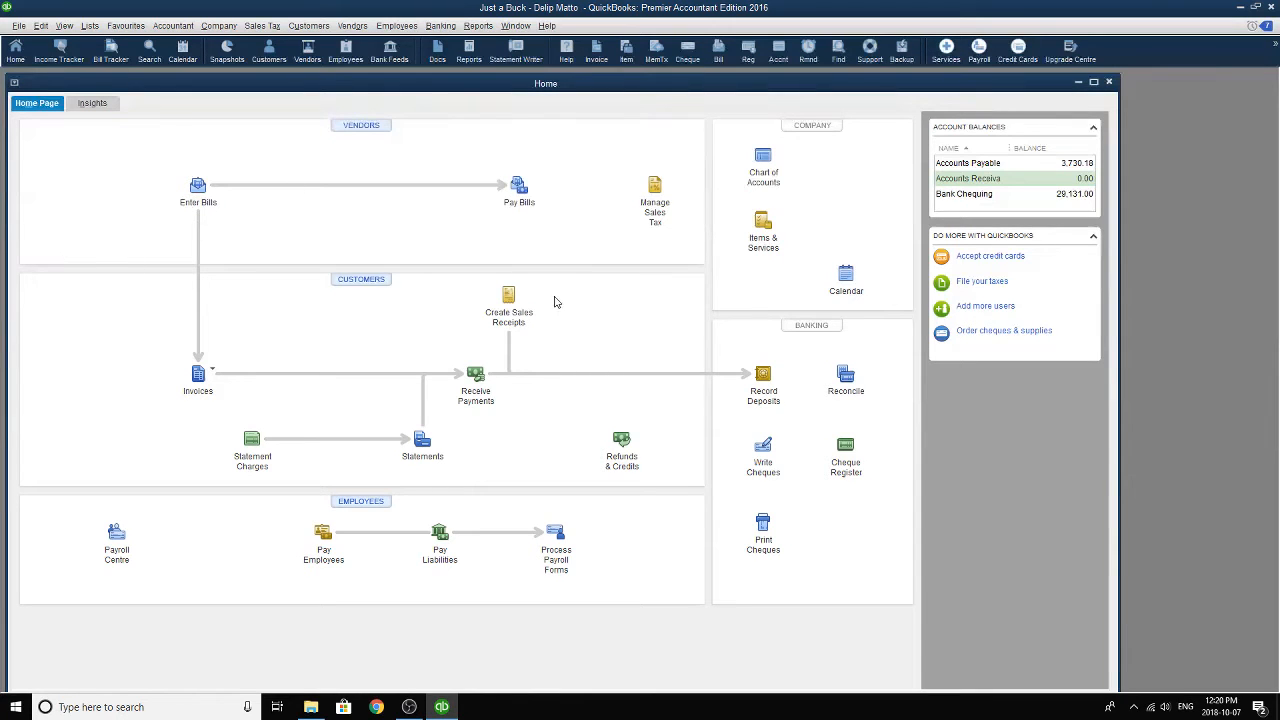
- Pay Alert Promotions bill AP-4992 in full with a cheque marked for printing, dated 2006-04-04, and close the payment summary
{"action": "left_click", "coordinate": [522, 192]}
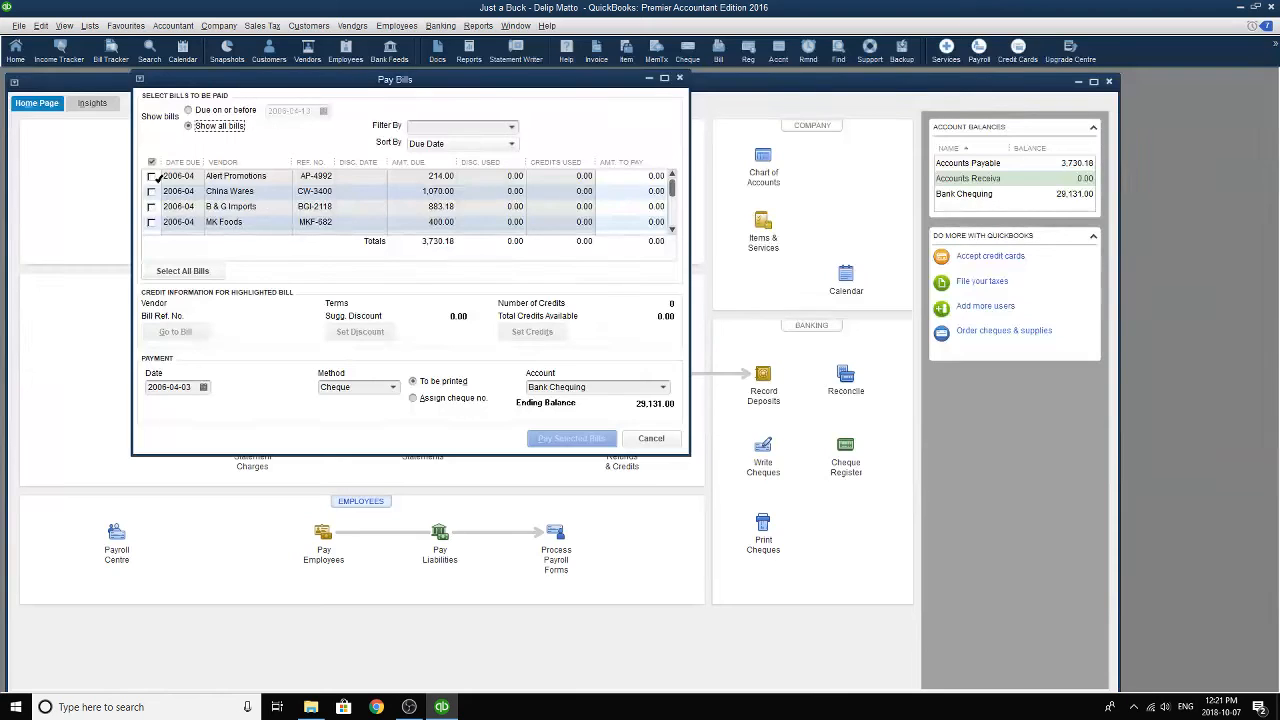
{"action": "left_click", "coordinate": [151, 176]}
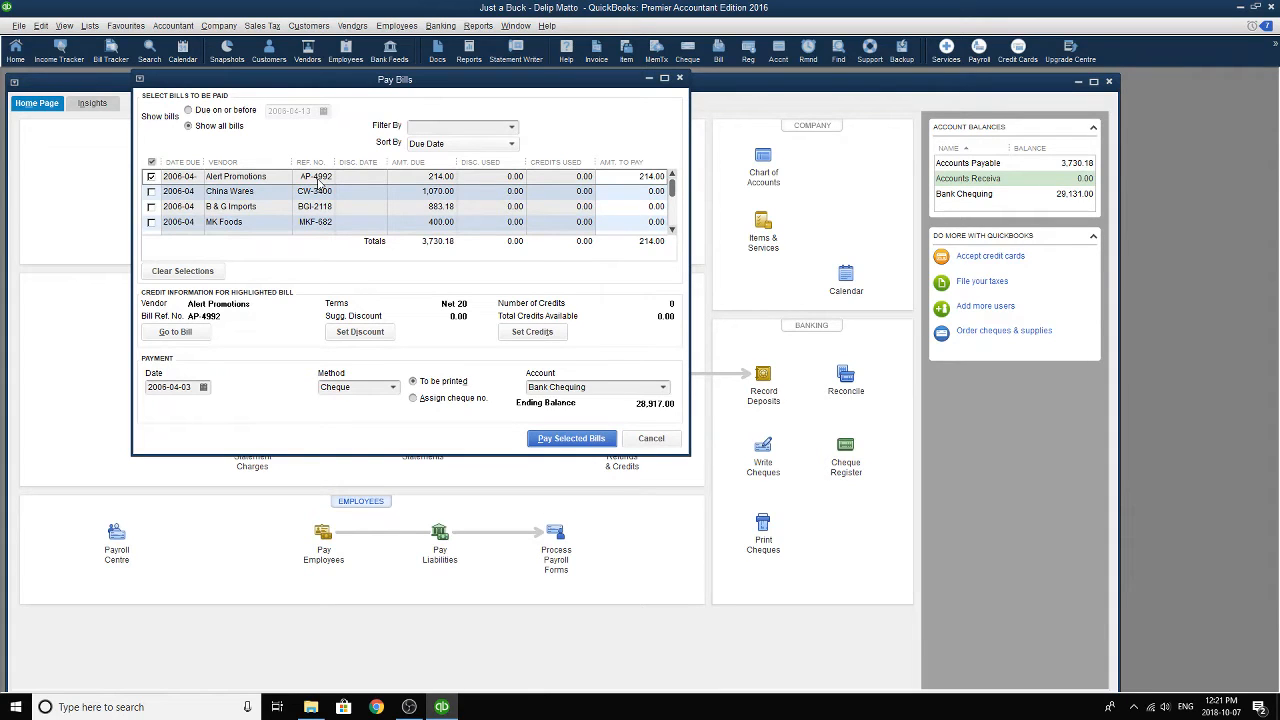
{"action": "left_click", "coordinate": [204, 388]}
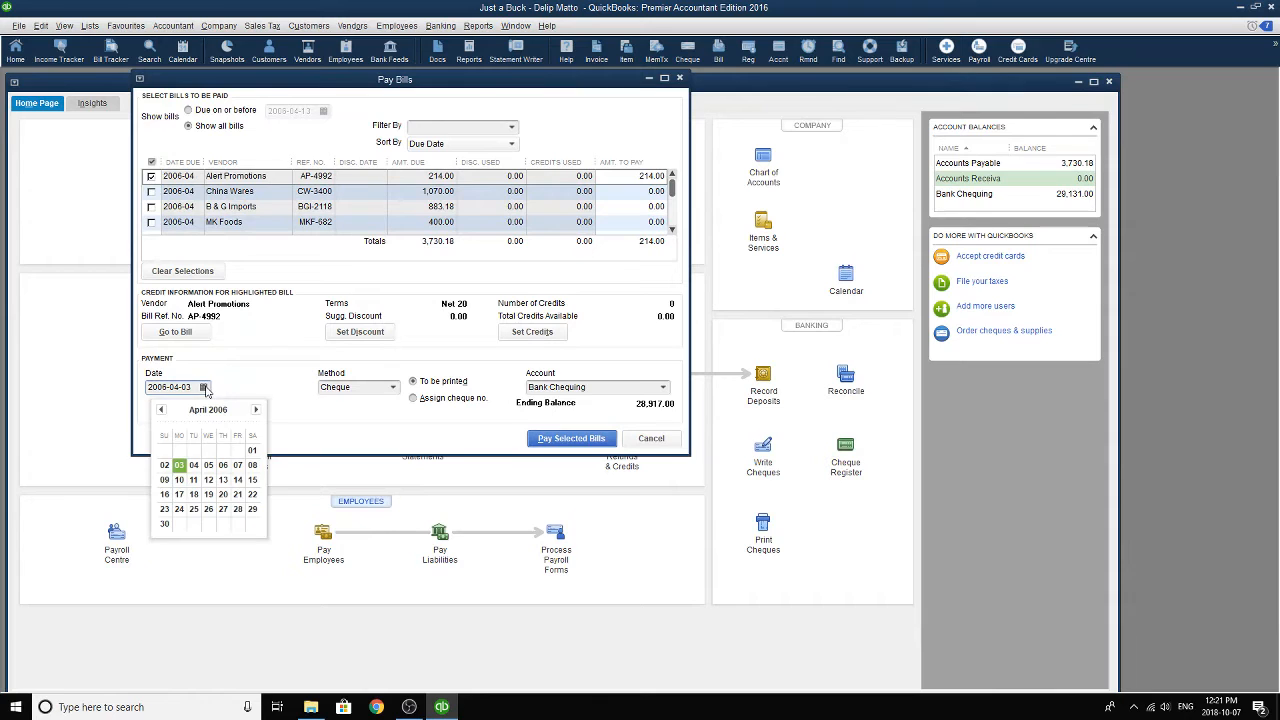
{"action": "left_click", "coordinate": [194, 465]}
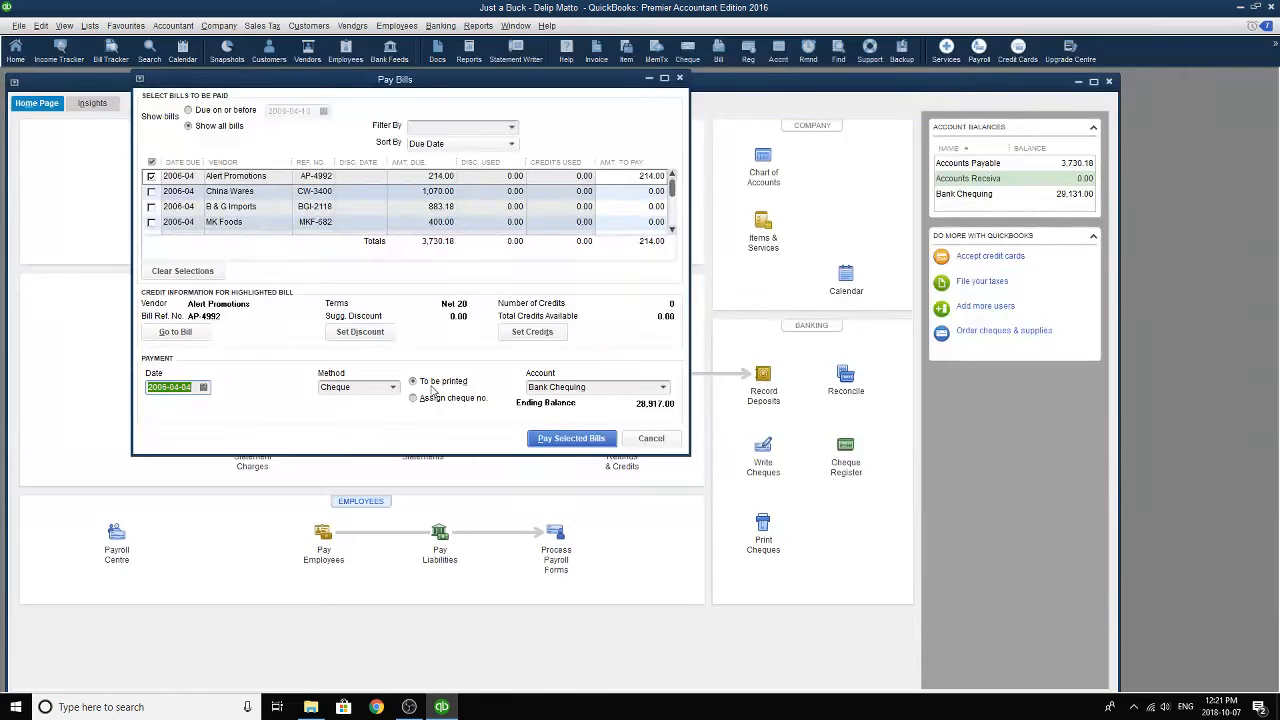
{"action": "left_click", "coordinate": [578, 440]}
{"action": "left_click", "coordinate": [346, 455]}
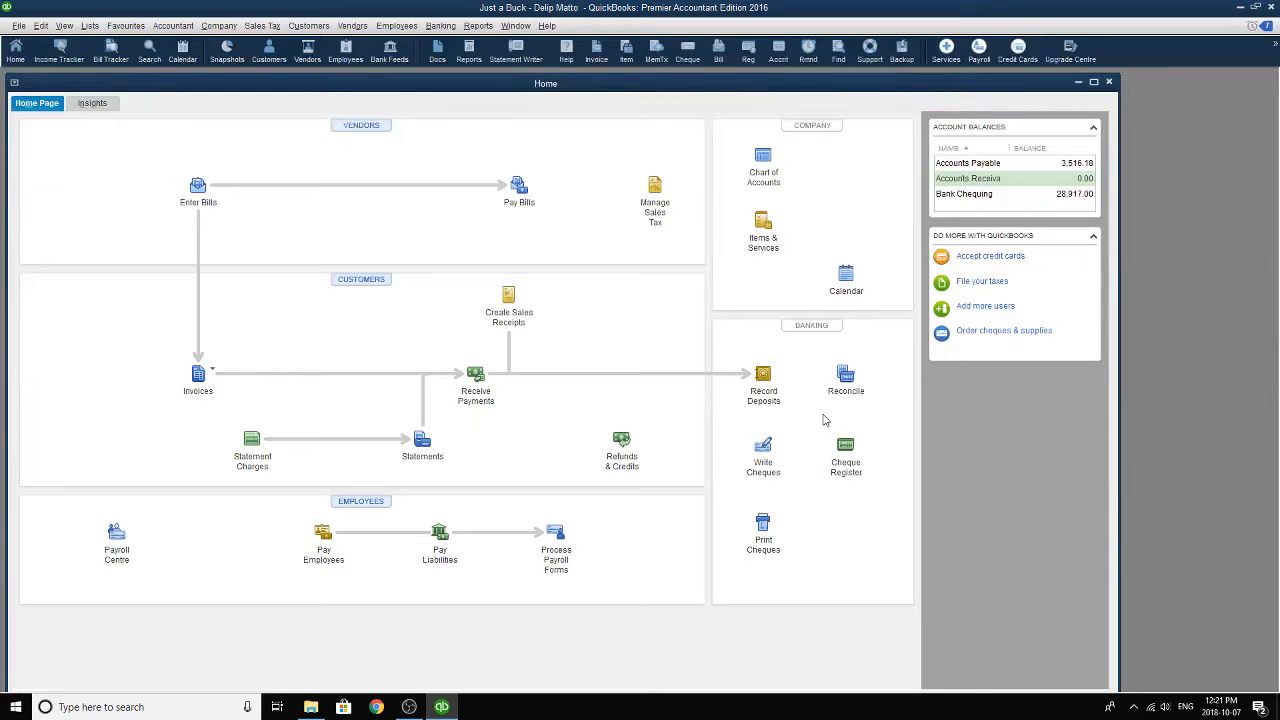
- Open the existing MK Foods bill payment cheque number 197 dated 2006-04-02
{"action": "left_click", "coordinate": [770, 458]}
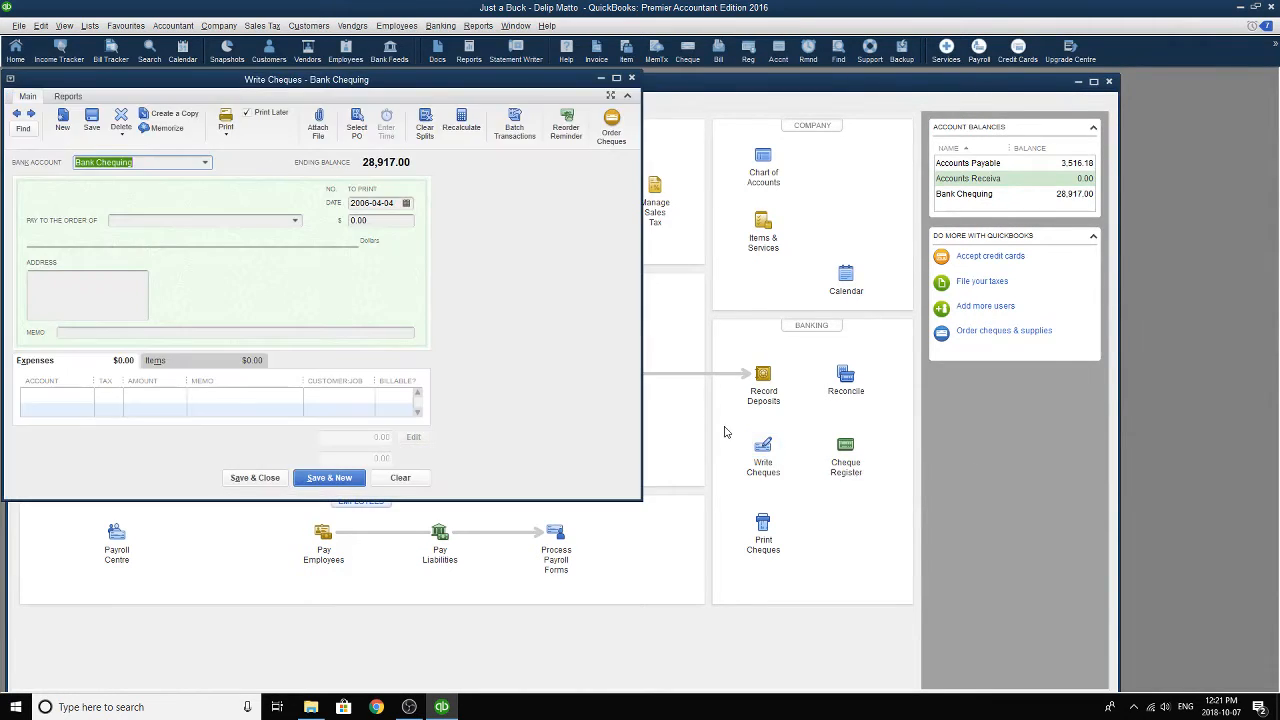
{"action": "left_click", "coordinate": [18, 115]}
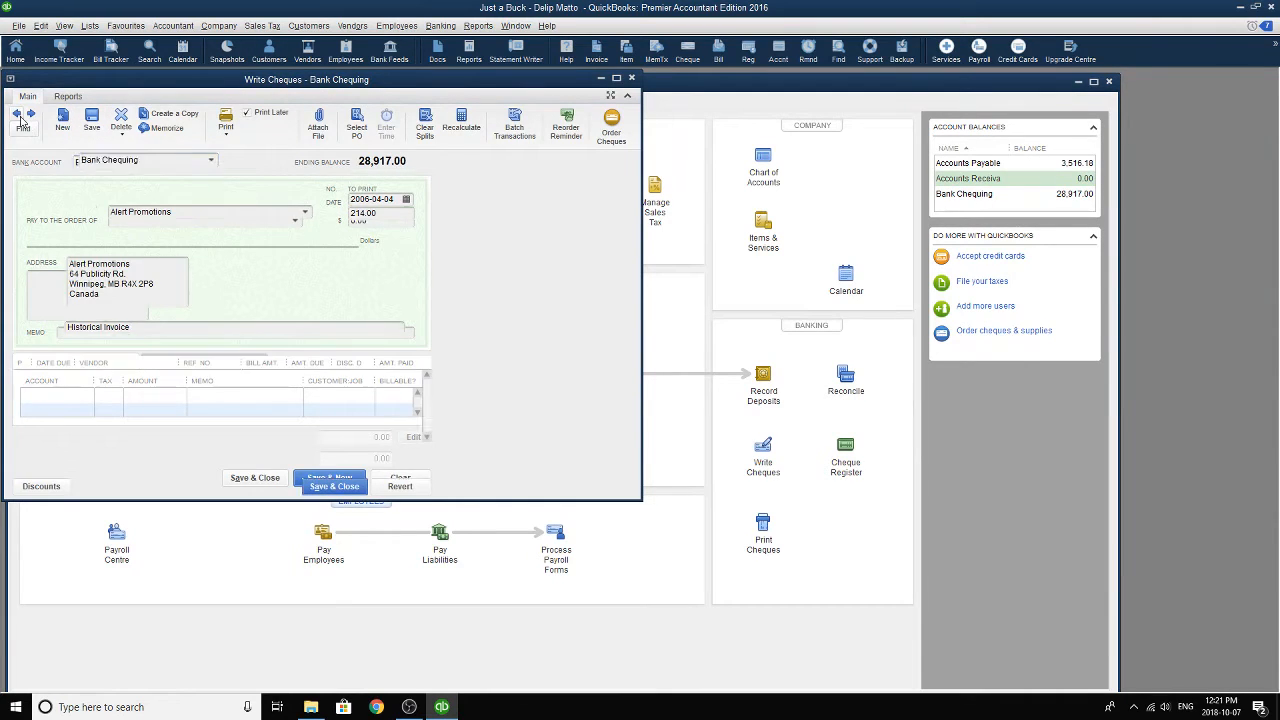
{"action": "left_click", "coordinate": [18, 115]}
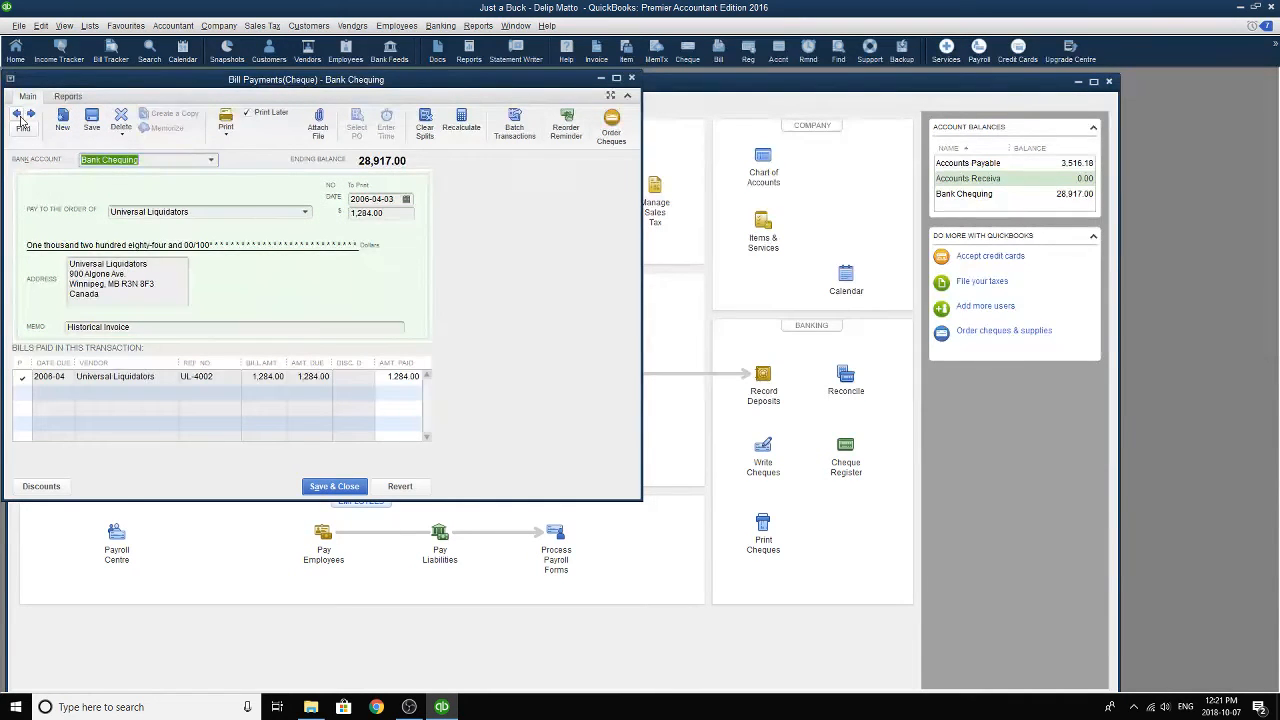
{"action": "left_click", "coordinate": [18, 115]}
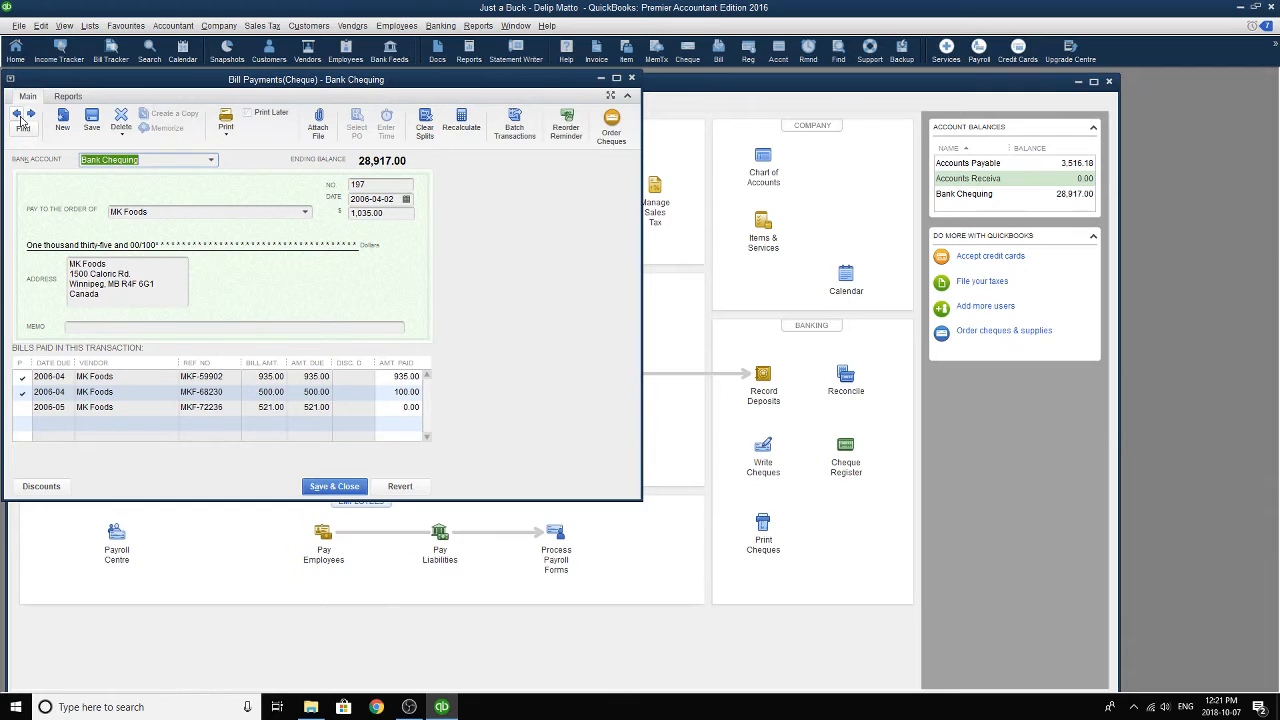
{"action": "left_click", "coordinate": [386, 187]}
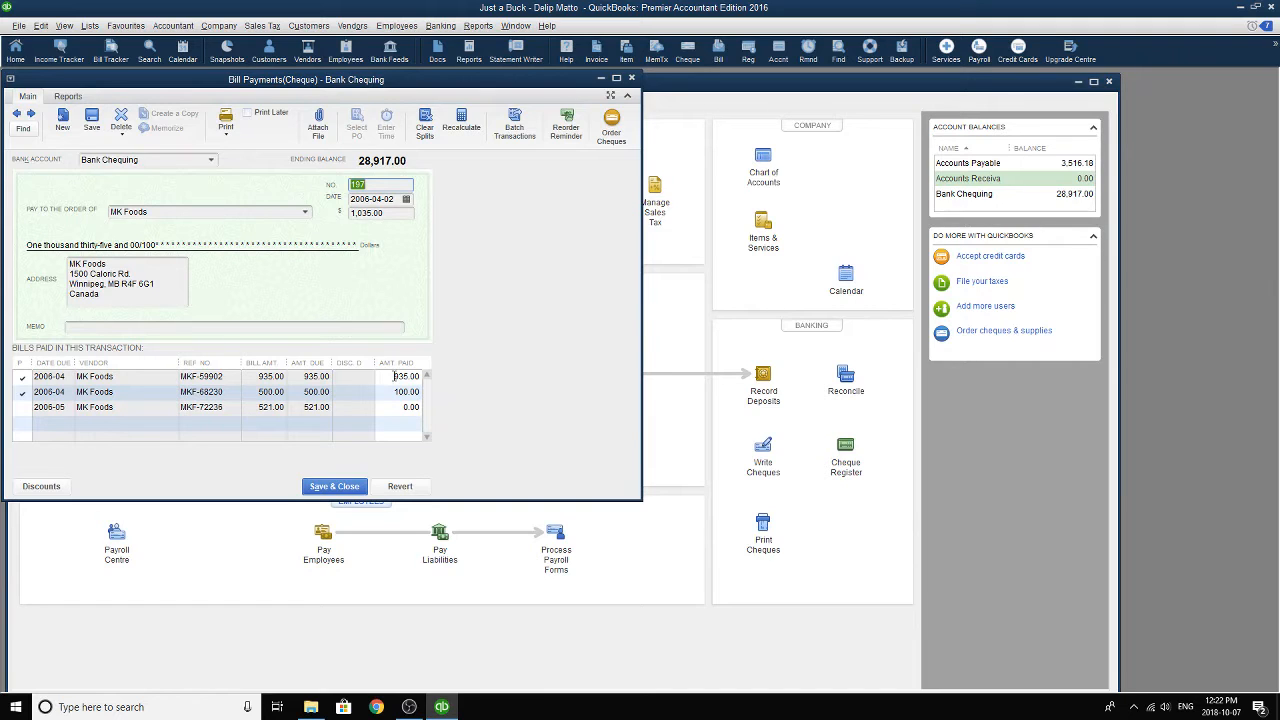
- Set the amount paid on MK Foods bill MKF-68230 to 110.00
{"action": "left_click", "coordinate": [404, 394]}
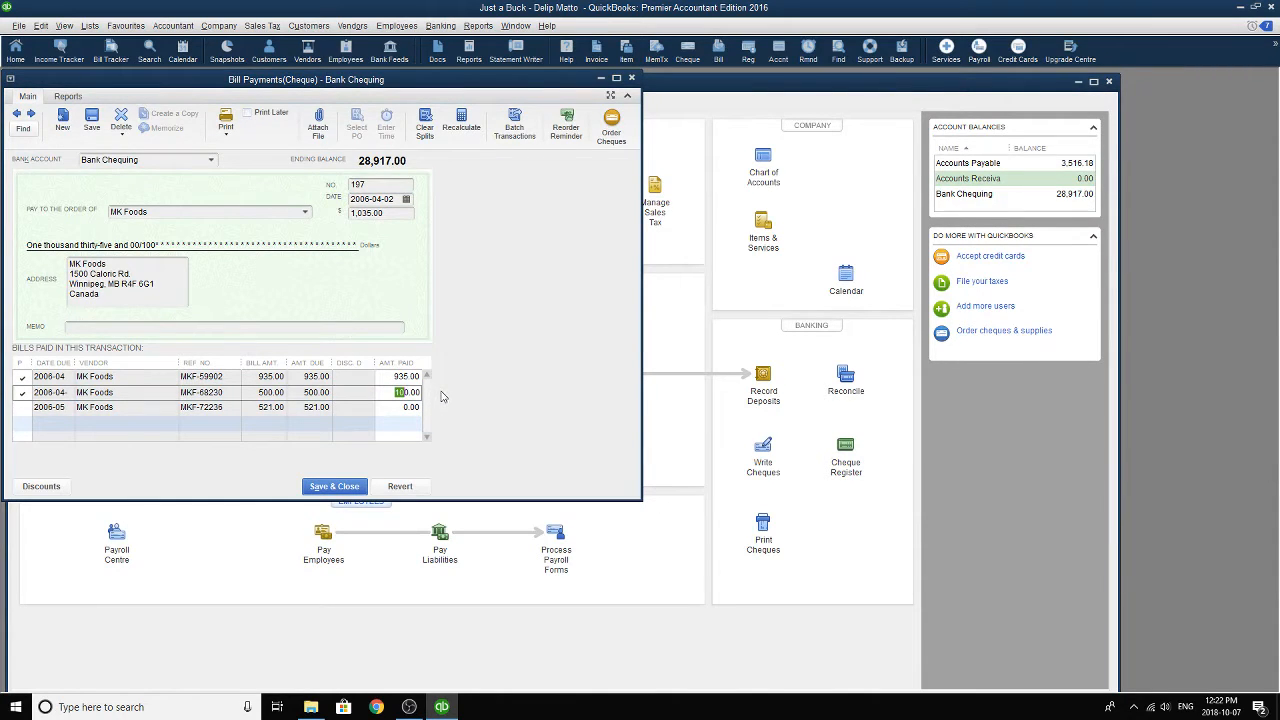
{"action": "key", "text": "BackSpace"}
{"action": "key", "text": "BackSpace"}
{"action": "type", "text": "50"}
{"action": "left_click", "coordinate": [391, 426]}
{"action": "type", "text": "110"}
{"action": "left_click", "coordinate": [404, 408]}
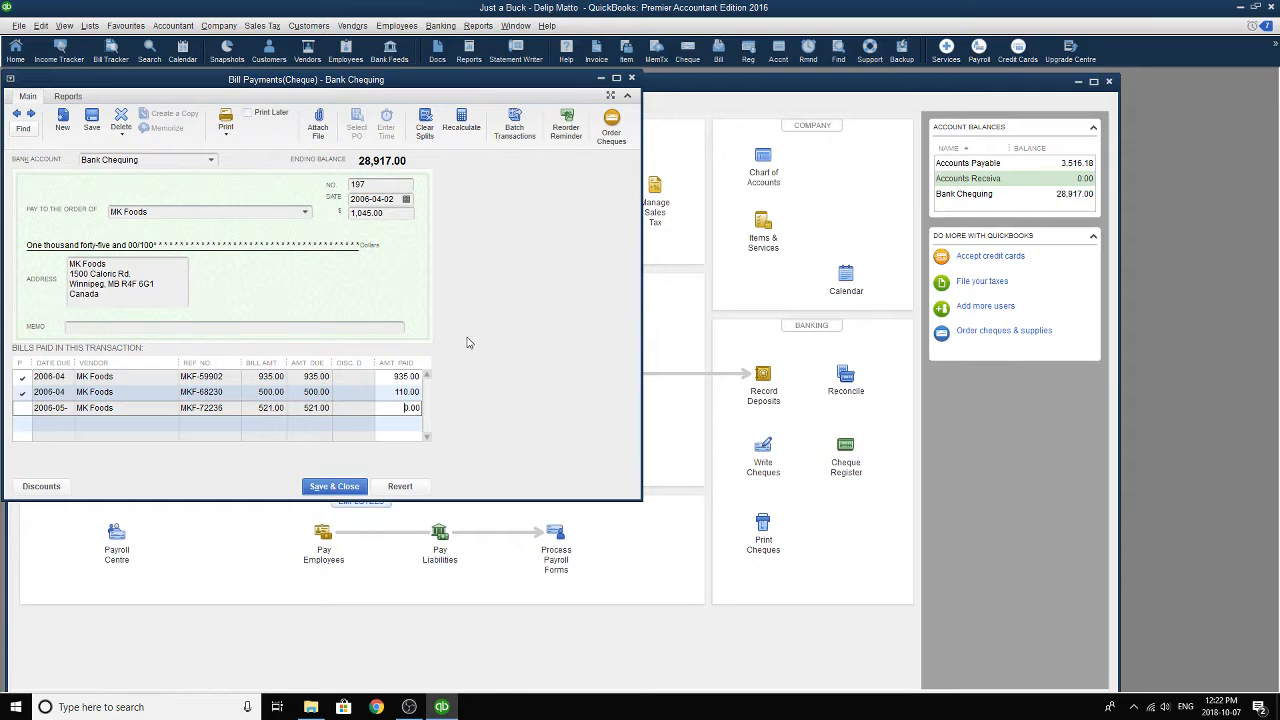
{"action": "left_click", "coordinate": [388, 392]}
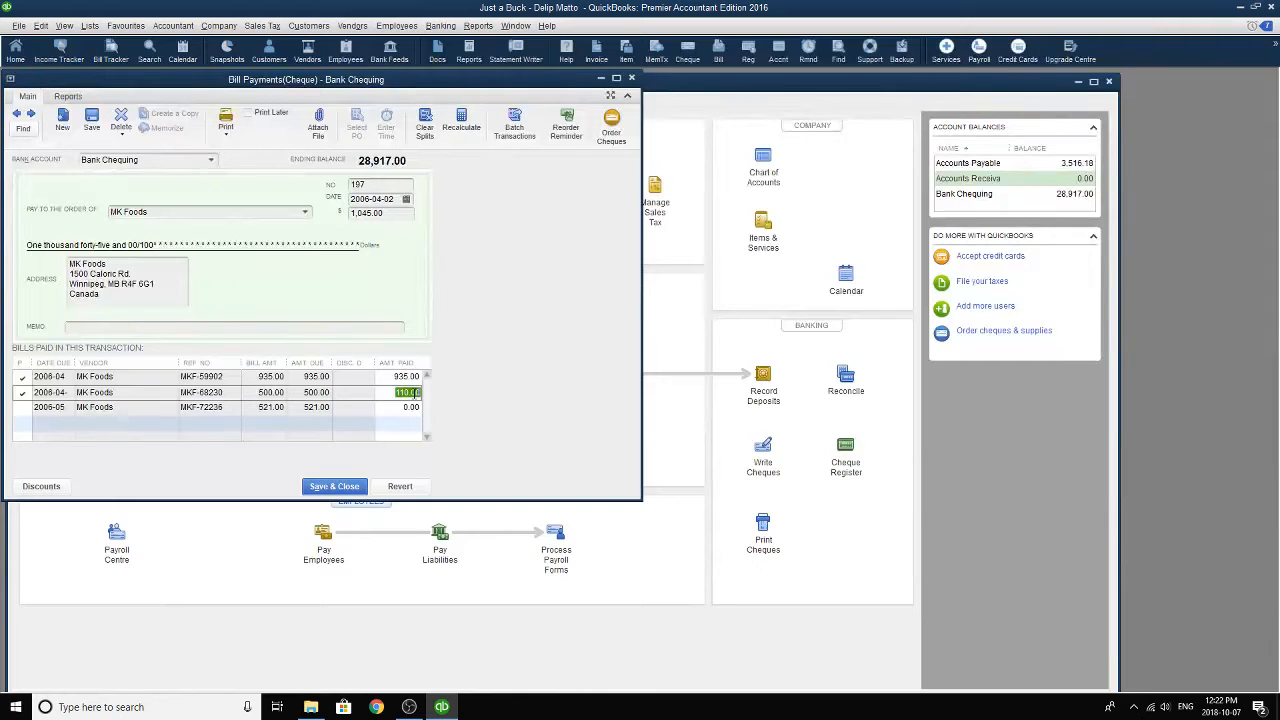
{"action": "double_click", "coordinate": [416, 393]}
- Enter the cheque memo "Memo #2 COR to cheque 197.", save and close the bill payment, and accept the changes
{"action": "left_click", "coordinate": [150, 328]}
{"action": "type", "text": "MEMo"}
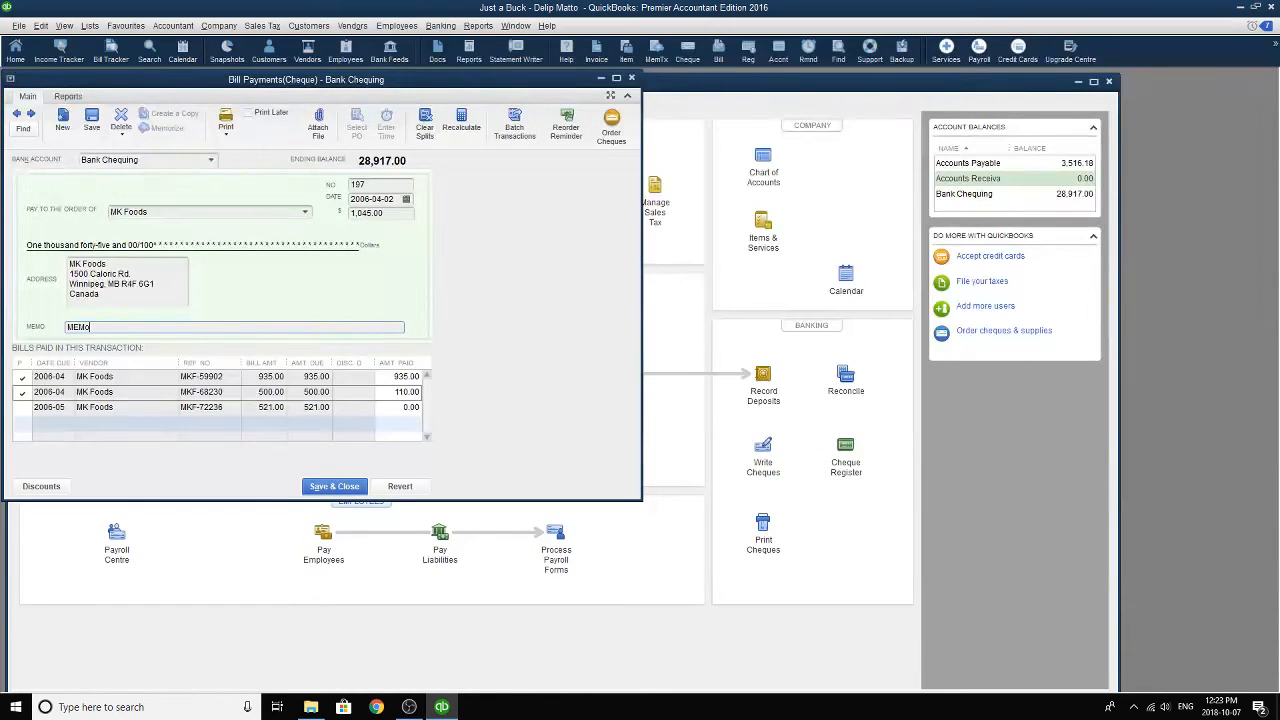
{"action": "key", "text": "BackSpace"}
{"action": "key", "text": "BackSpace"}
{"action": "type", "text": "emo"}
{"action": "type", "text": " #"}
{"action": "type", "text": "2"}
{"action": "type", "text": " COR to"}
{"action": "type", "text": " che"}
{"action": "type", "text": "cue"}
{"action": "type", "text": " 197"}
{"action": "type", "text": "."}
{"action": "left_click", "coordinate": [334, 486]}
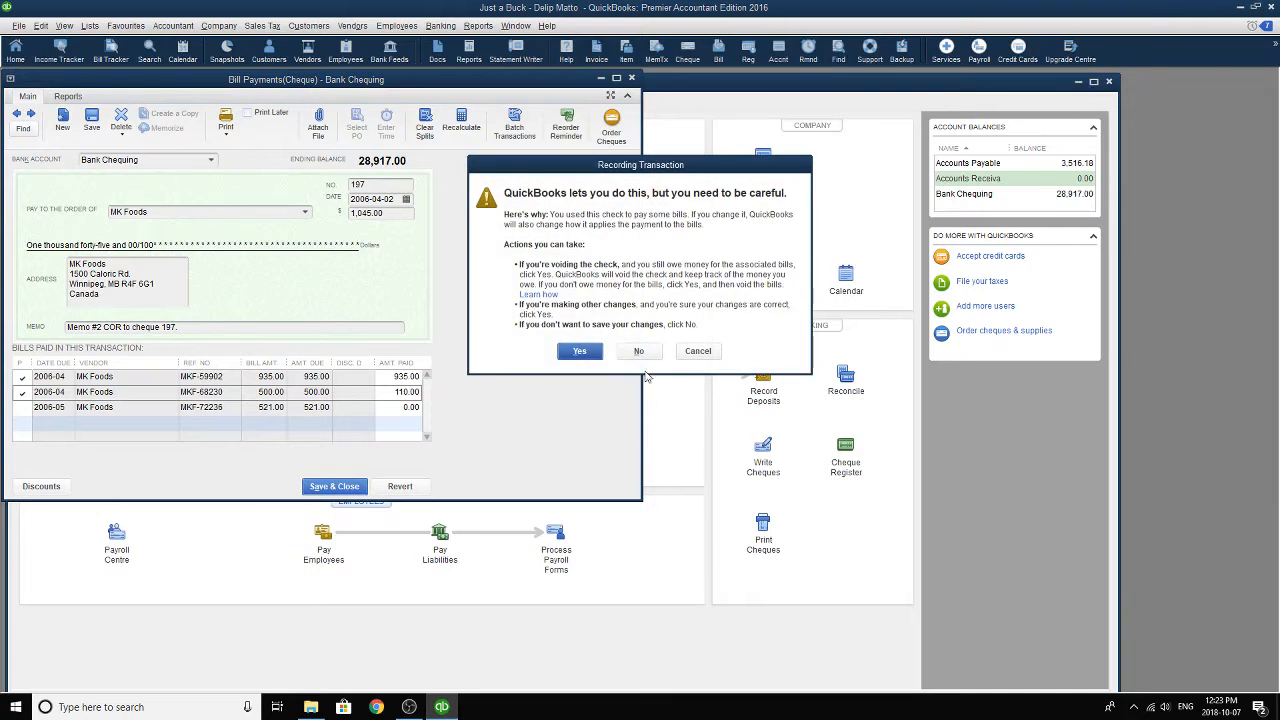
{"action": "left_click", "coordinate": [579, 351]}
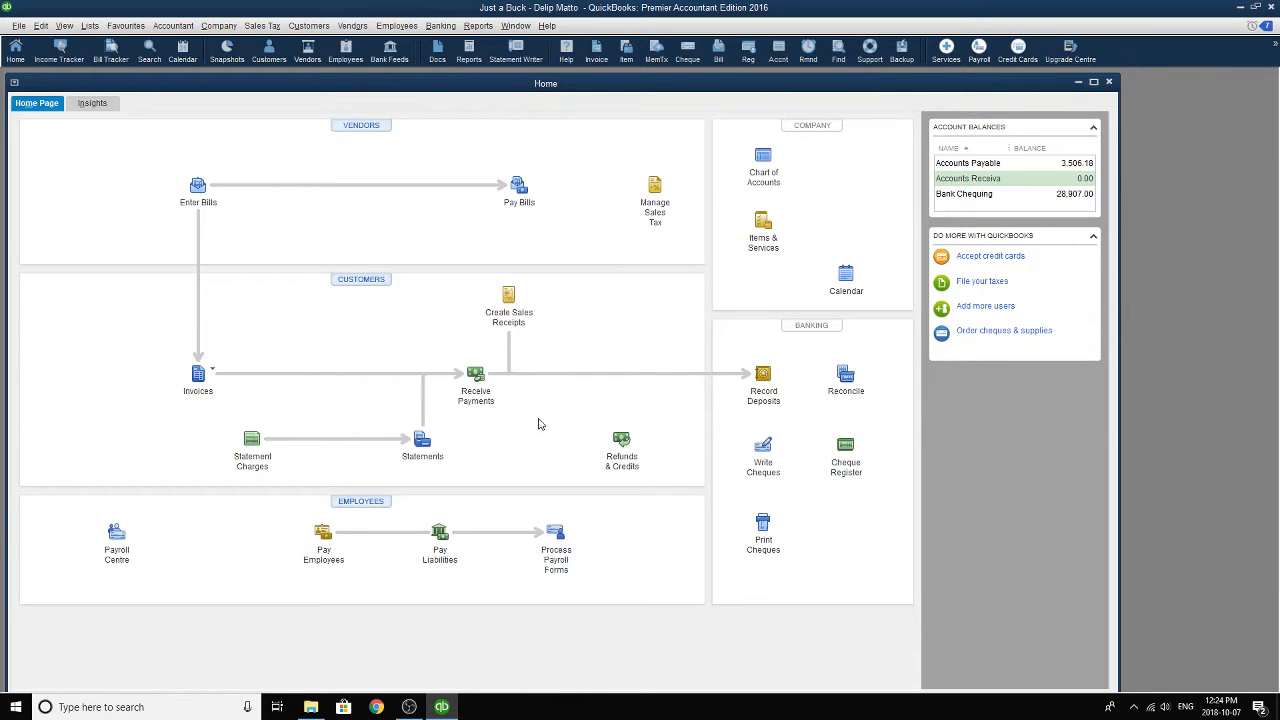
- Open MK Foods bill MKF-72236 and set the zero rated food line's amount to 250.00
{"action": "left_click", "coordinate": [195, 186]}
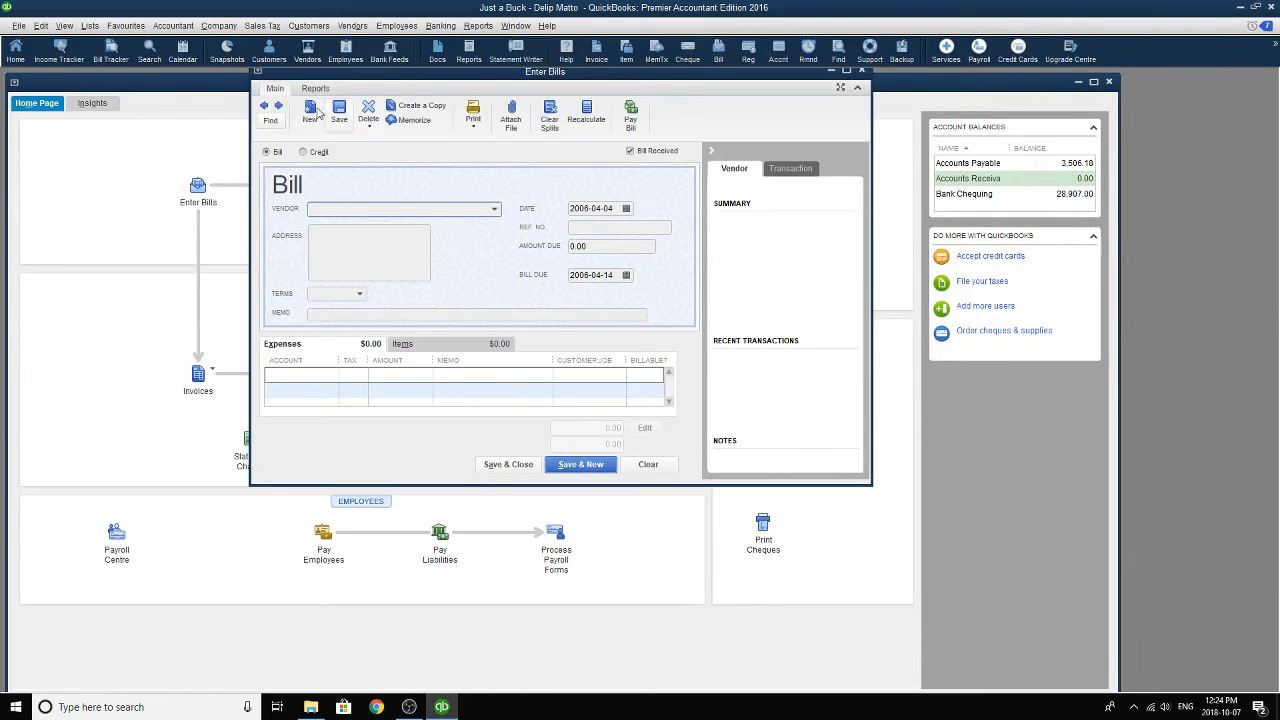
{"action": "left_click", "coordinate": [266, 108]}
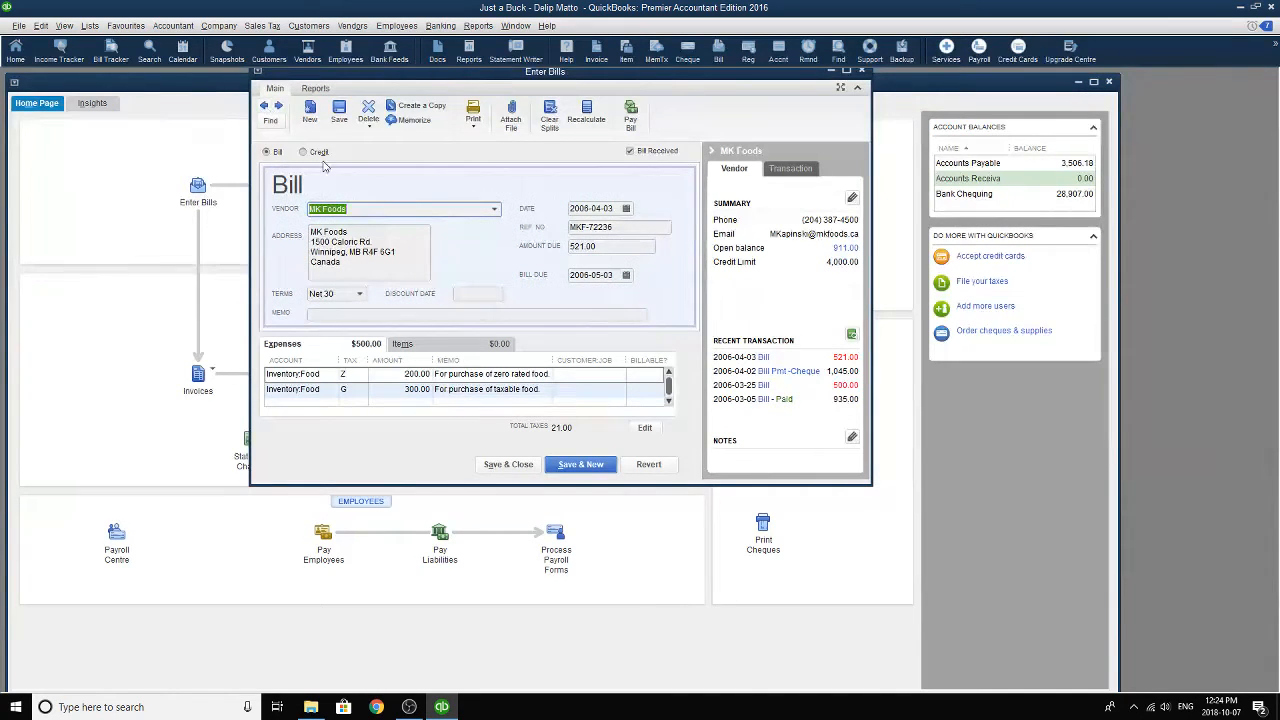
{"action": "left_click", "coordinate": [405, 374]}
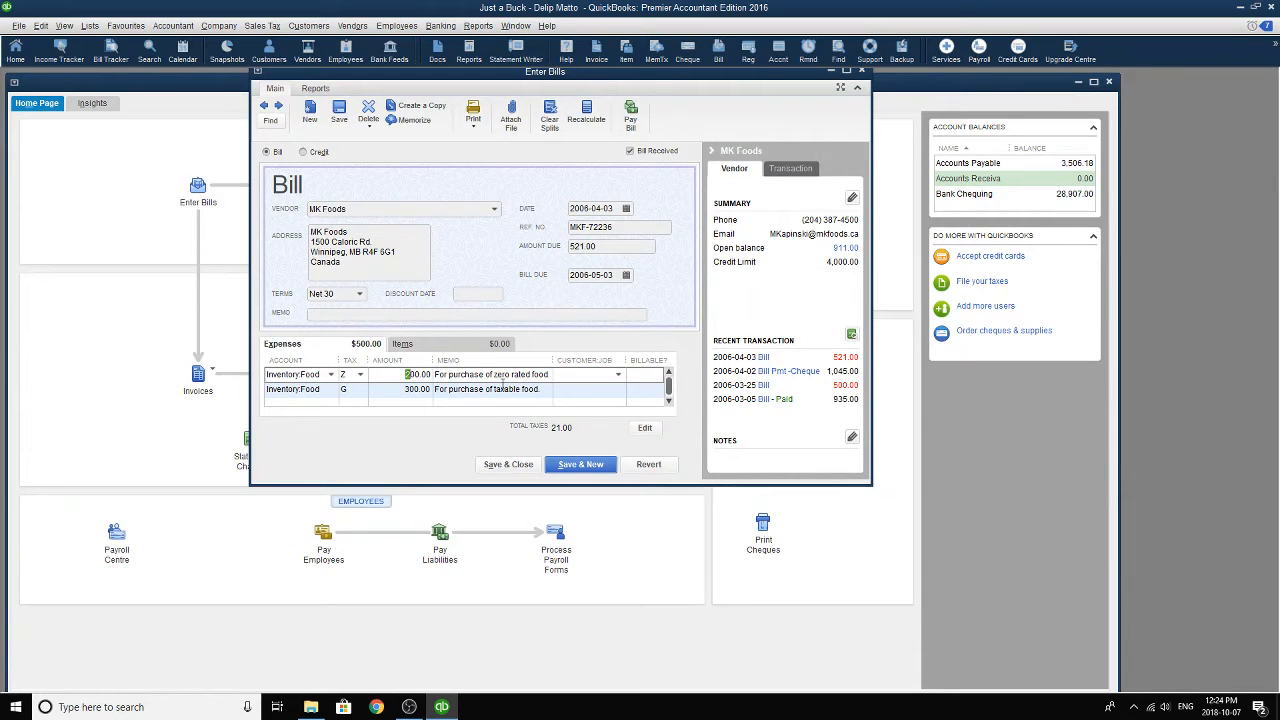
{"action": "key", "text": "Right"}
{"action": "key", "text": "Delete"}
{"action": "type", "text": "5"}
- Recalculate the MK Foods bill's amount due from its expense lines
{"action": "double_click", "coordinate": [416, 389]}
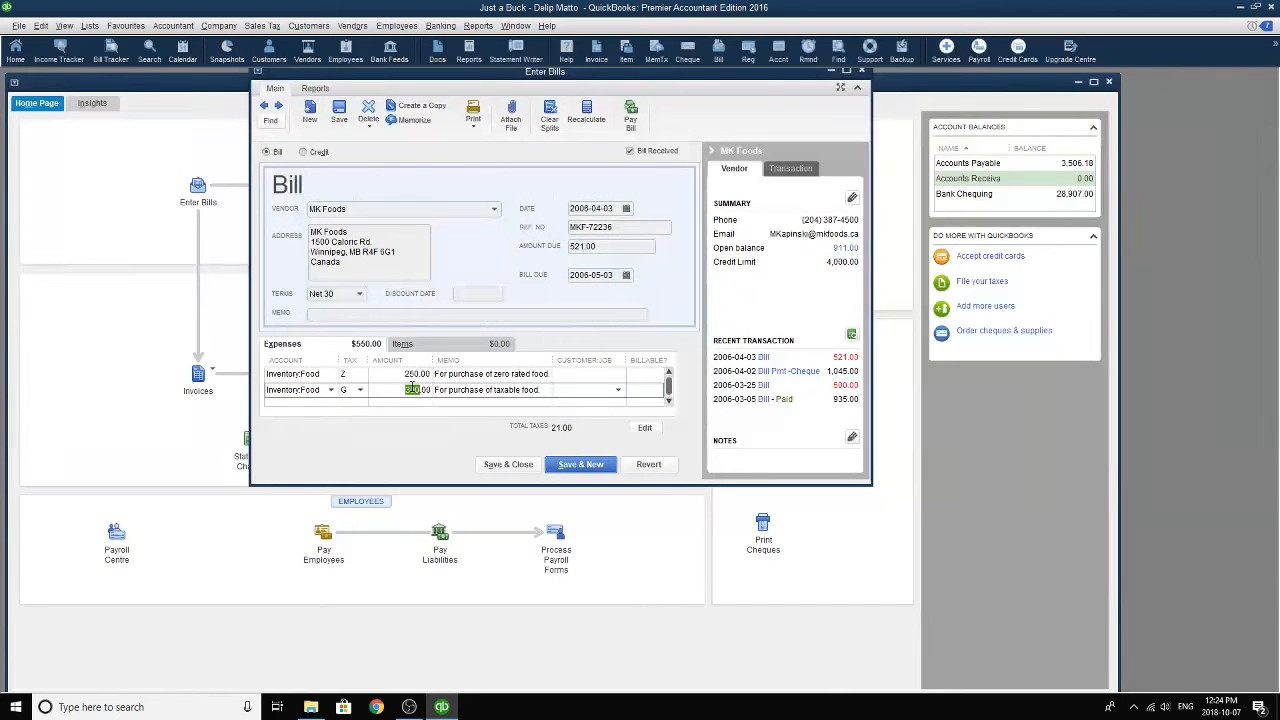
{"action": "left_click", "coordinate": [556, 314]}
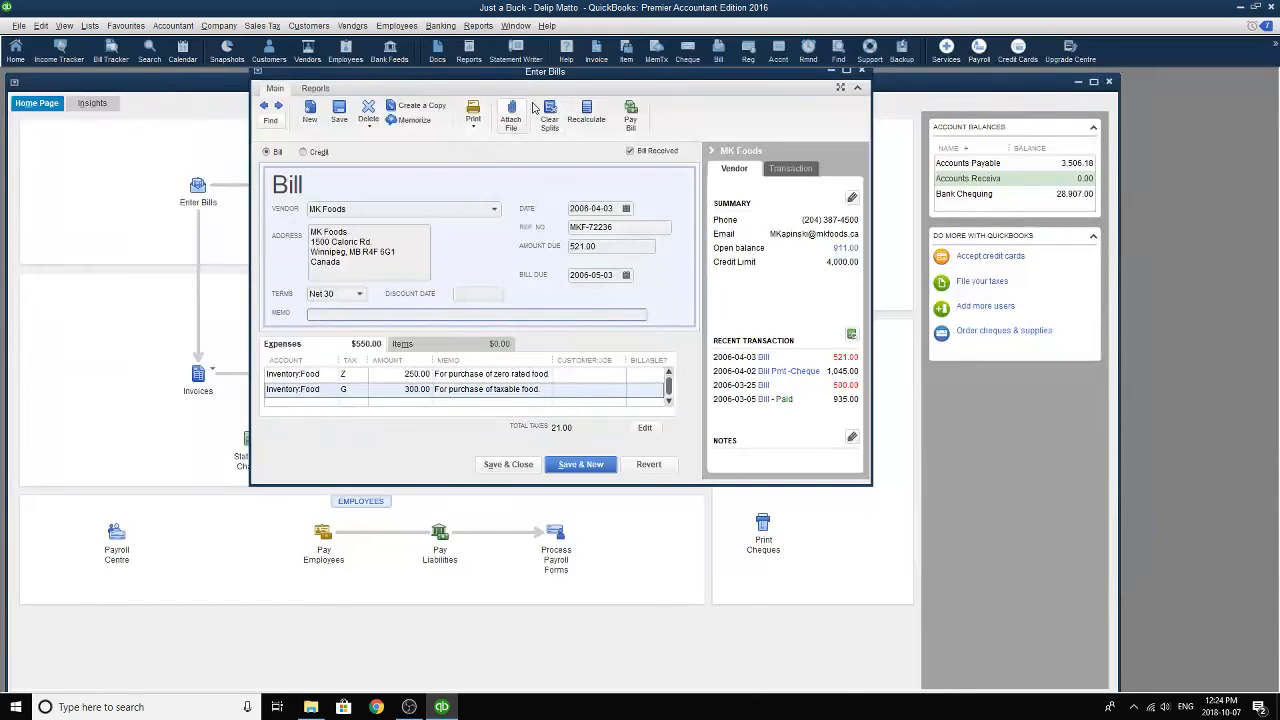
{"action": "left_click", "coordinate": [580, 110]}
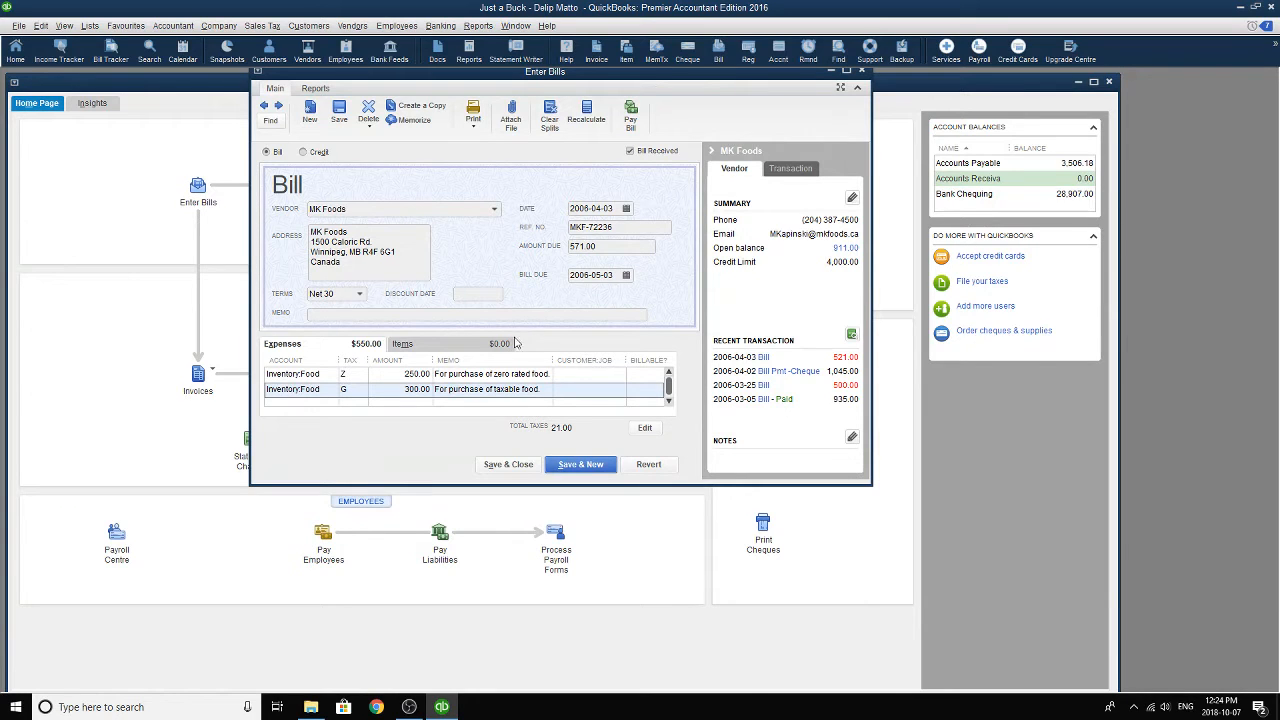
{"action": "left_click", "coordinate": [417, 374]}
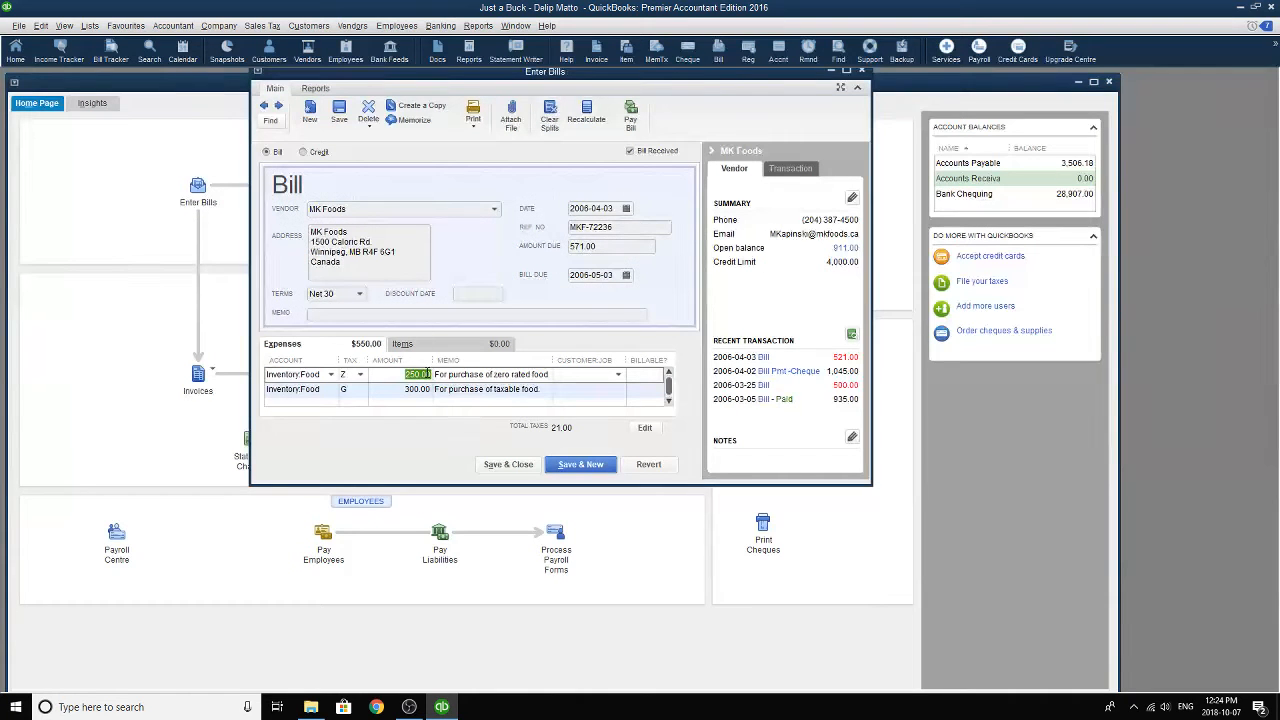
{"action": "left_click", "coordinate": [428, 374]}
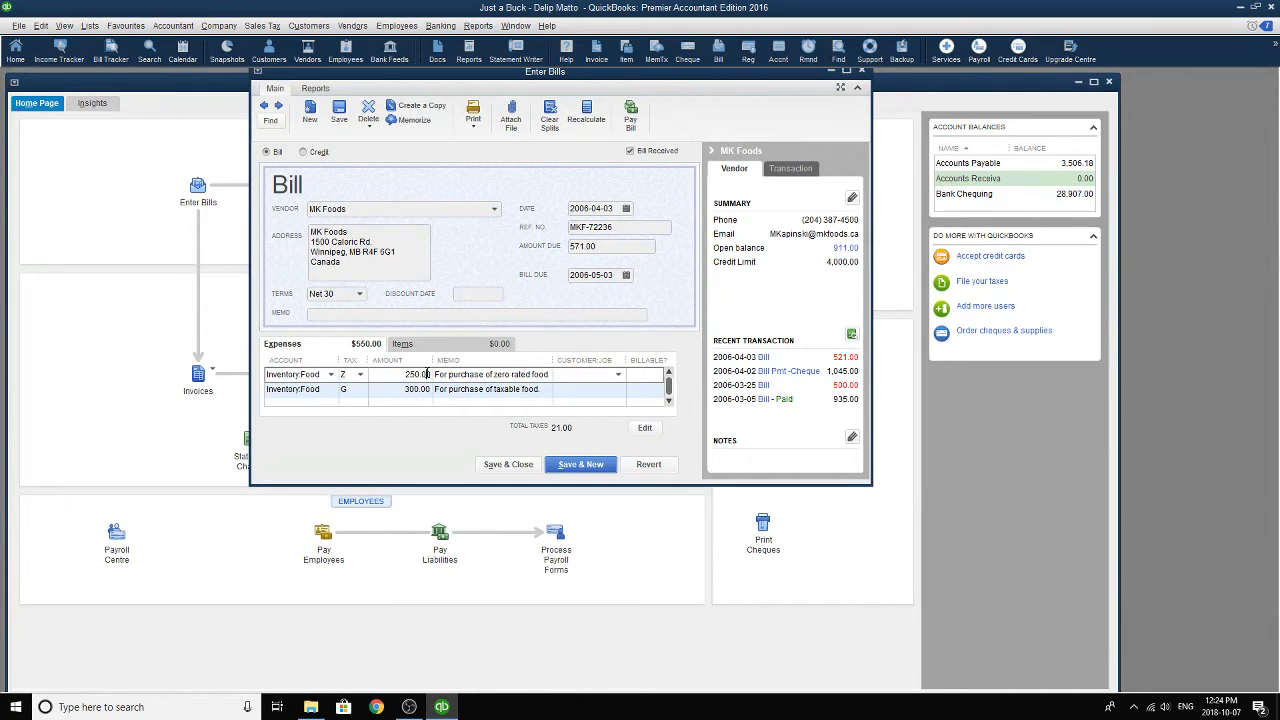
{"action": "left_click", "coordinate": [585, 122]}
{"action": "left_click", "coordinate": [600, 246]}
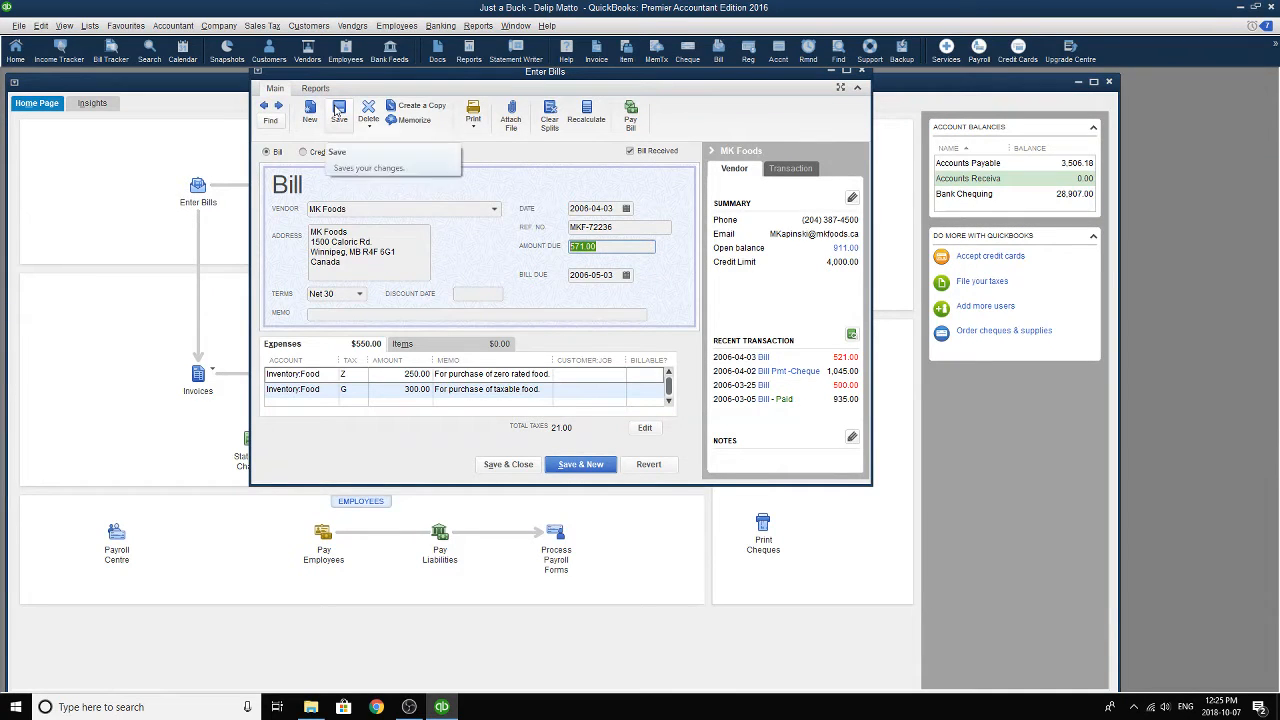
- Start memorizing the MK Foods bill as a reminder that recurs weekly
{"action": "left_click", "coordinate": [414, 120]}
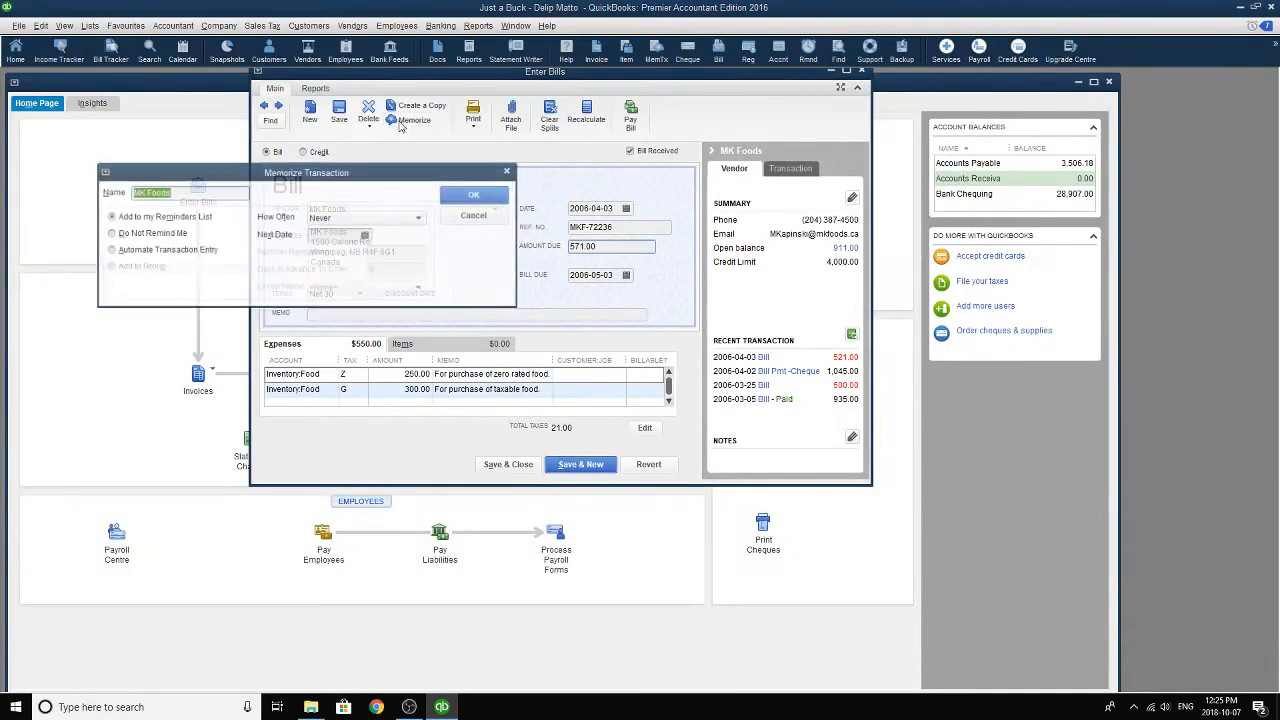
{"action": "left_click", "coordinate": [416, 221]}
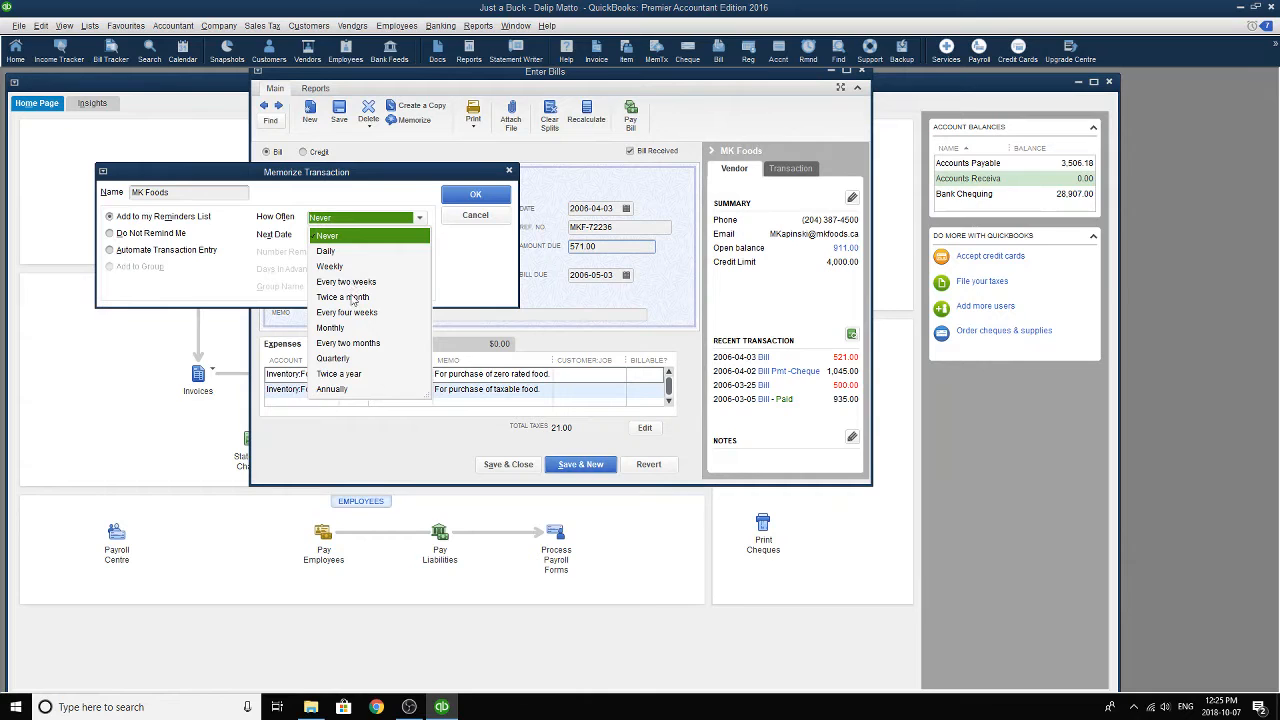
{"action": "left_click", "coordinate": [349, 267]}
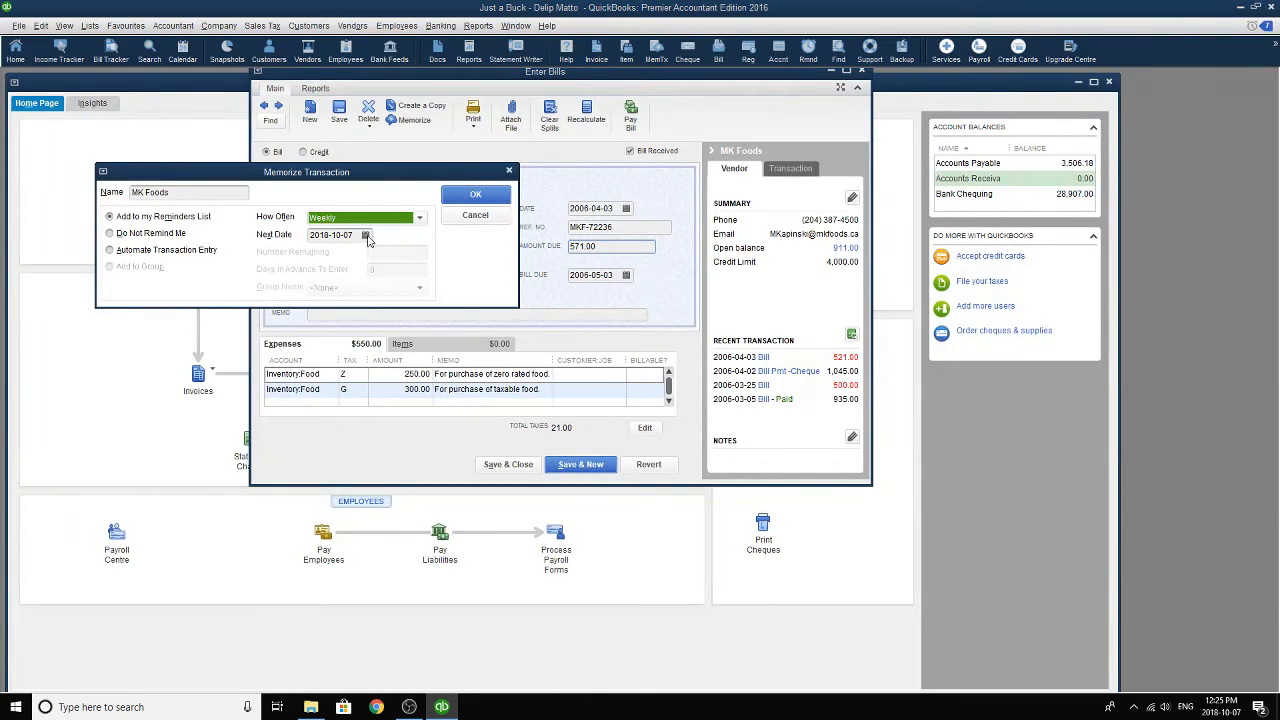
- Set the memorized transaction's next date to 2006-04-10, keep it weekly, and save it
{"action": "left_click", "coordinate": [337, 236]}
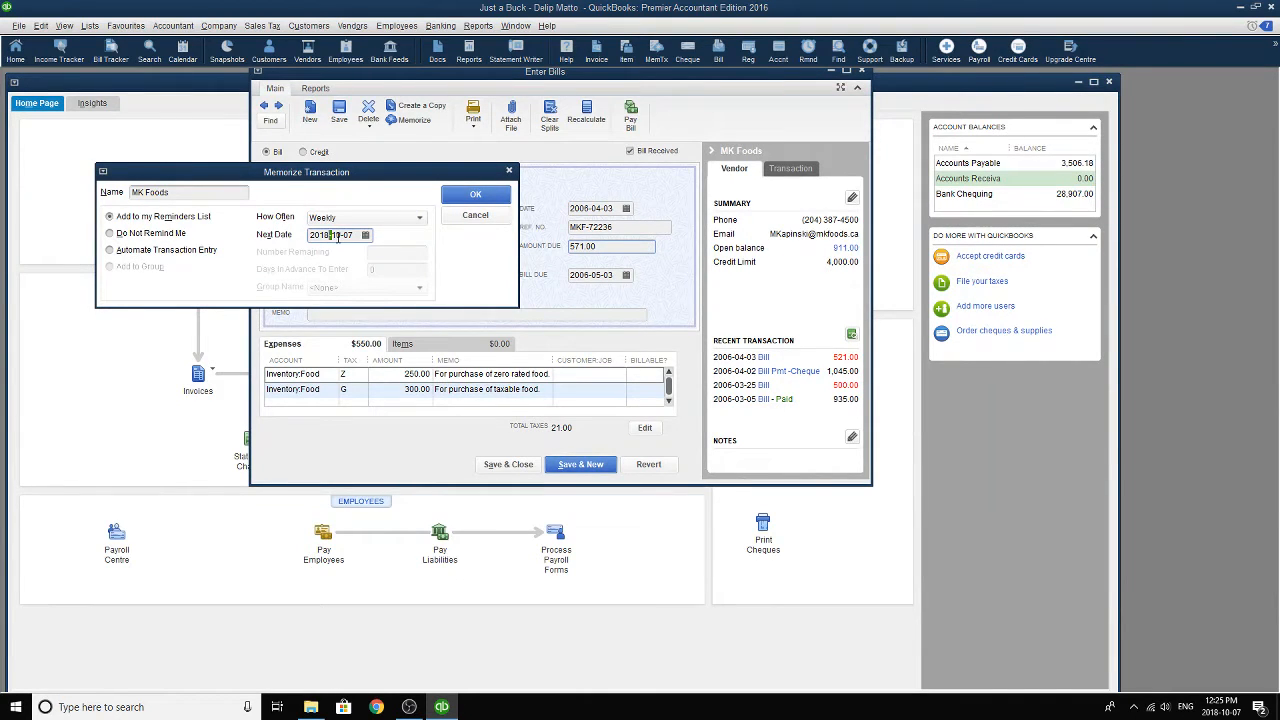
{"action": "key", "text": "BackSpace"}
{"action": "key", "text": "BackSpace"}
{"action": "key", "text": "Delete"}
{"action": "type", "text": "06-10"}
{"action": "left_click", "coordinate": [365, 235]}
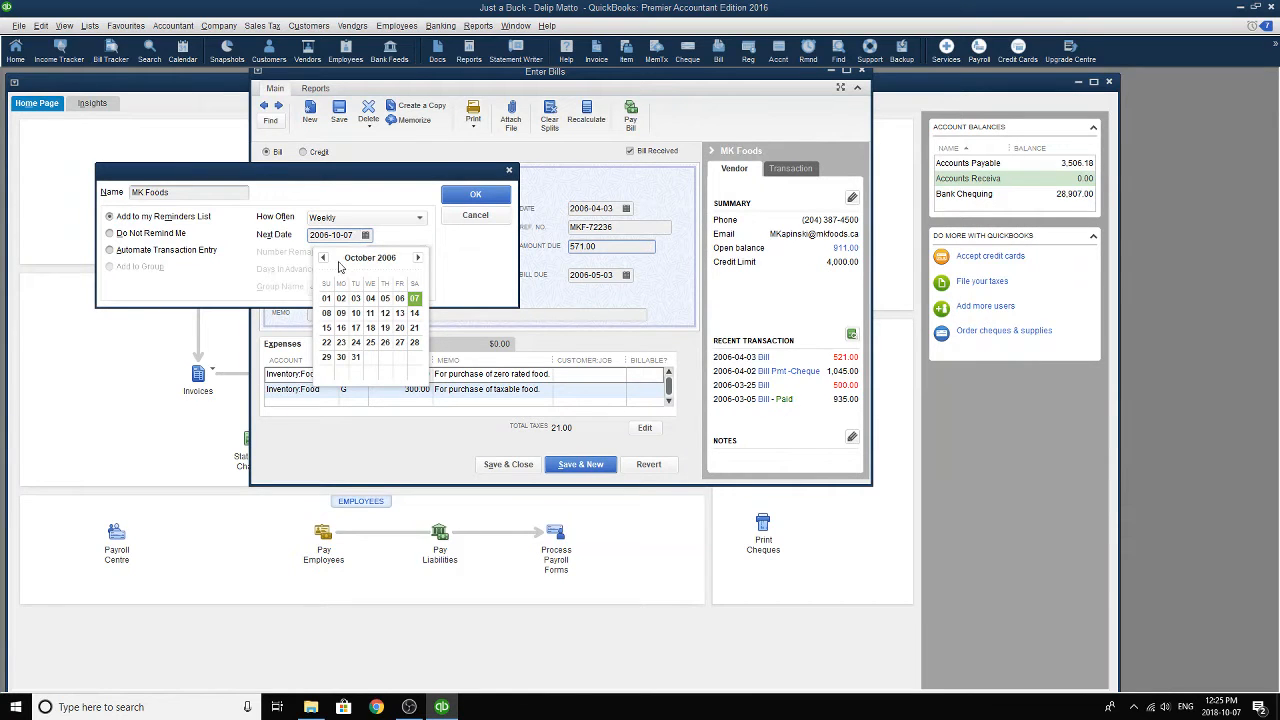
{"action": "left_click", "coordinate": [323, 258]}
{"action": "left_click", "coordinate": [323, 258]}
{"action": "left_click", "coordinate": [323, 258]}
{"action": "left_click", "coordinate": [323, 258]}
{"action": "left_click", "coordinate": [323, 258]}
{"action": "left_click", "coordinate": [323, 258]}
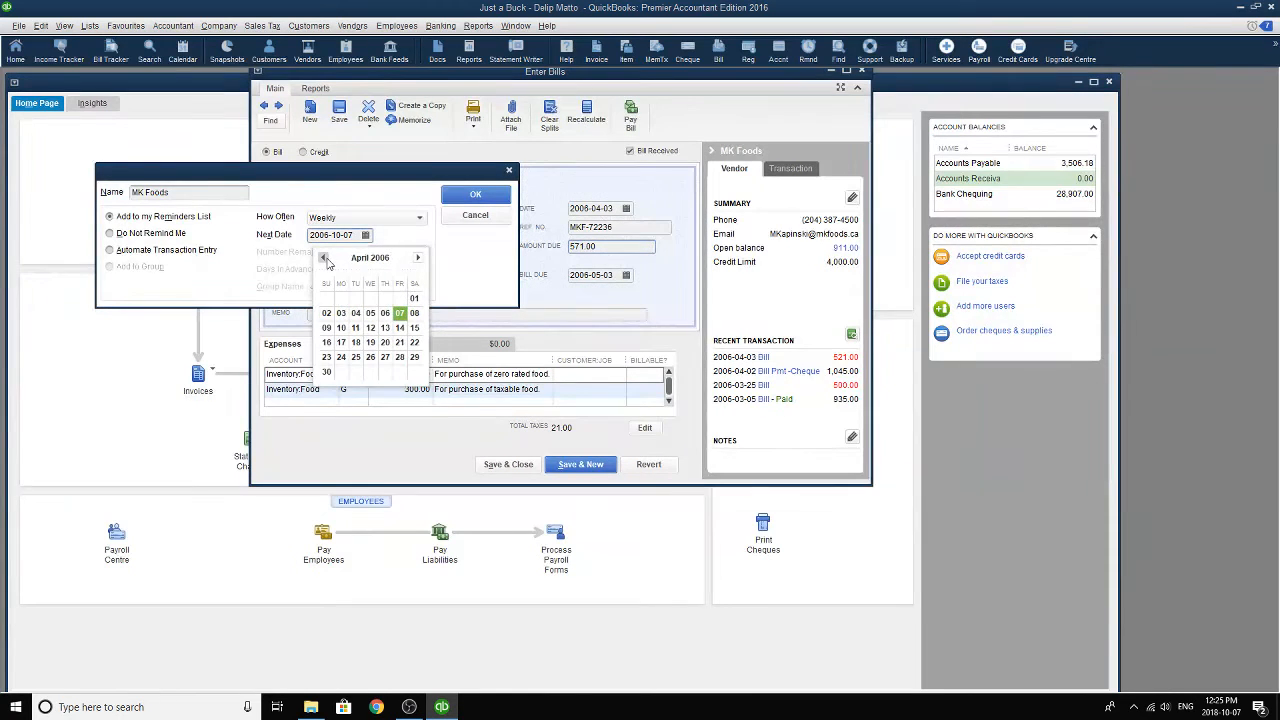
{"action": "left_click", "coordinate": [342, 330]}
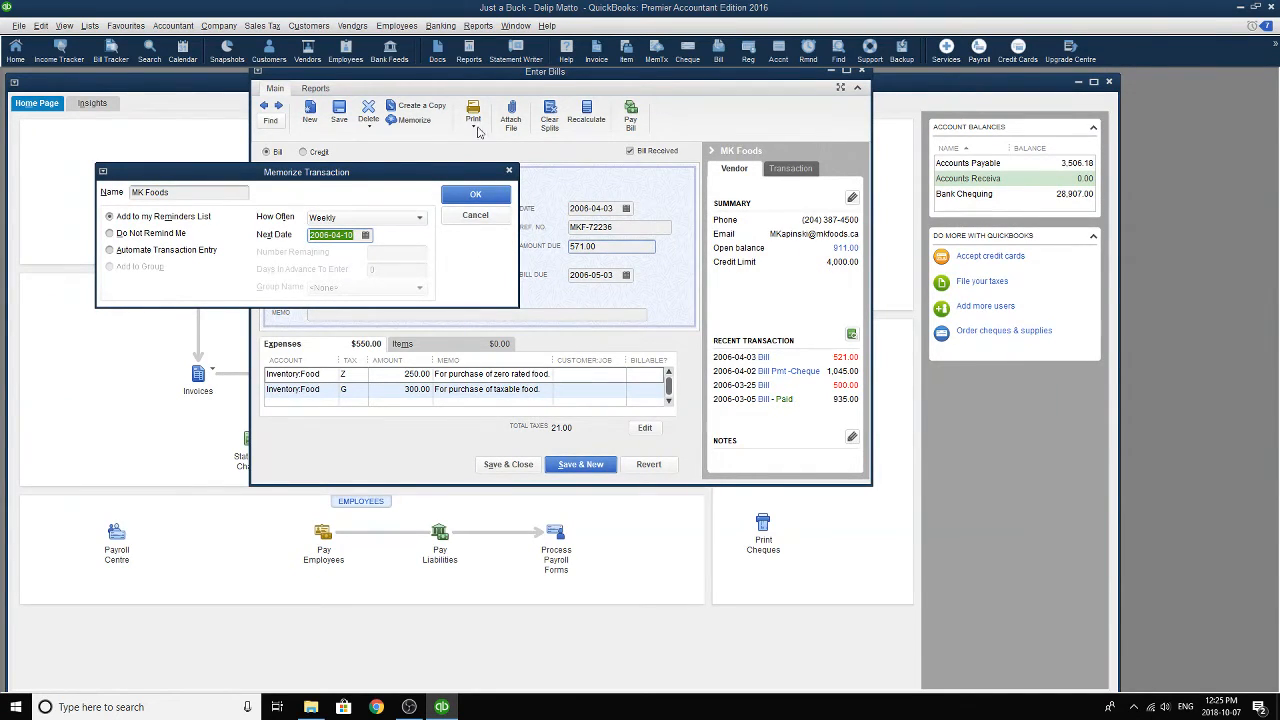
{"action": "left_click", "coordinate": [387, 221]}
{"action": "left_click", "coordinate": [368, 258]}
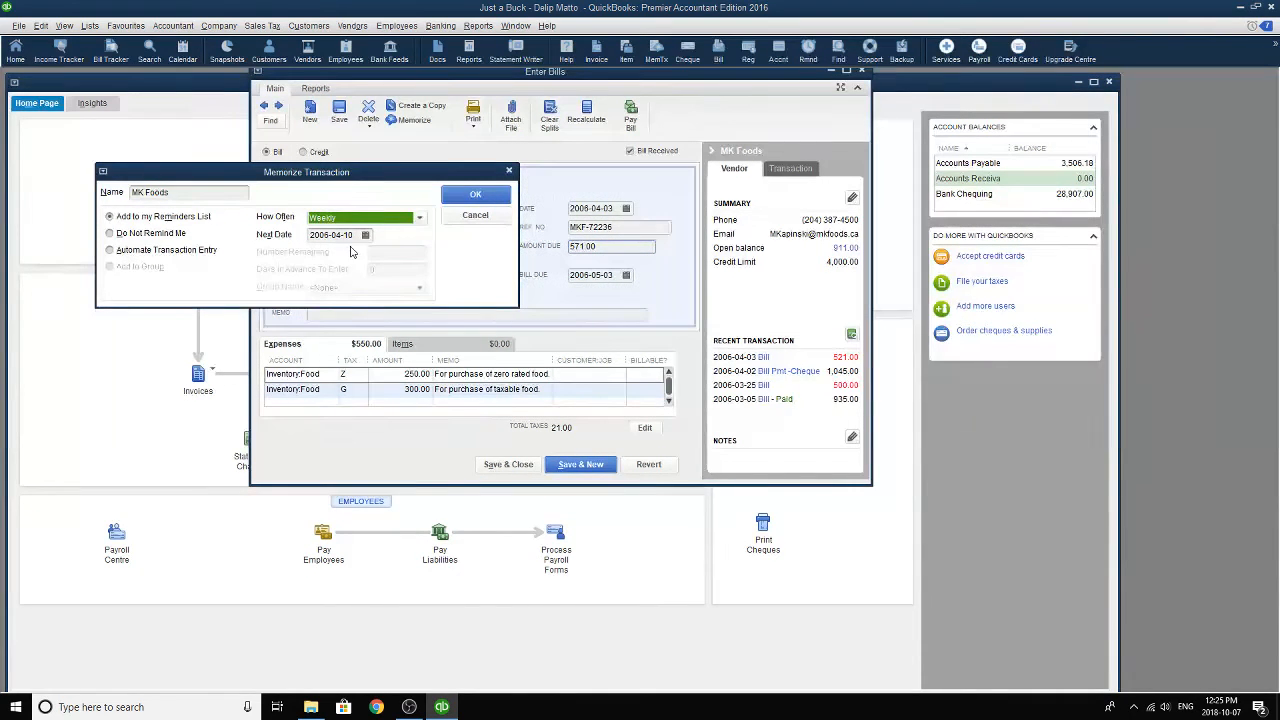
{"action": "left_click", "coordinate": [475, 195]}
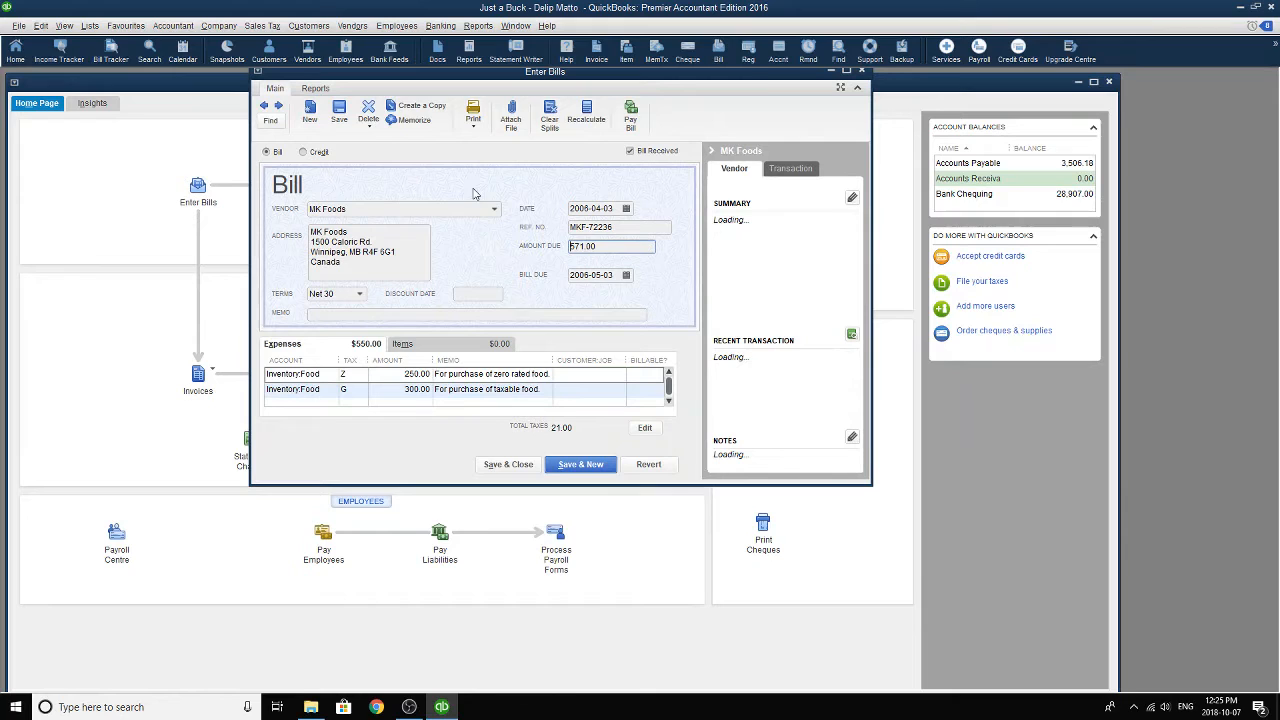
- Enter the bill memo "Memo #3 COR to purchase invoice amount of zero rated food purchased.", save and close the bill, and record the changes
{"action": "left_click", "coordinate": [488, 313]}
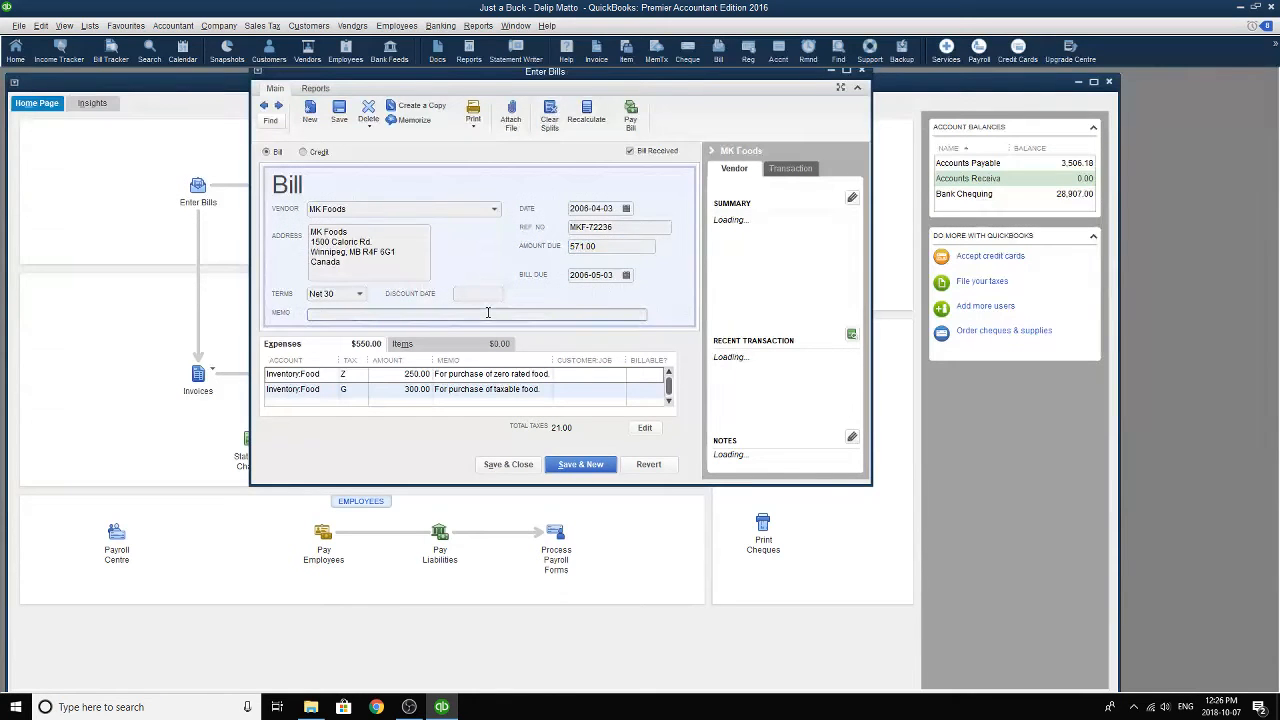
{"action": "type", "text": "Memo"}
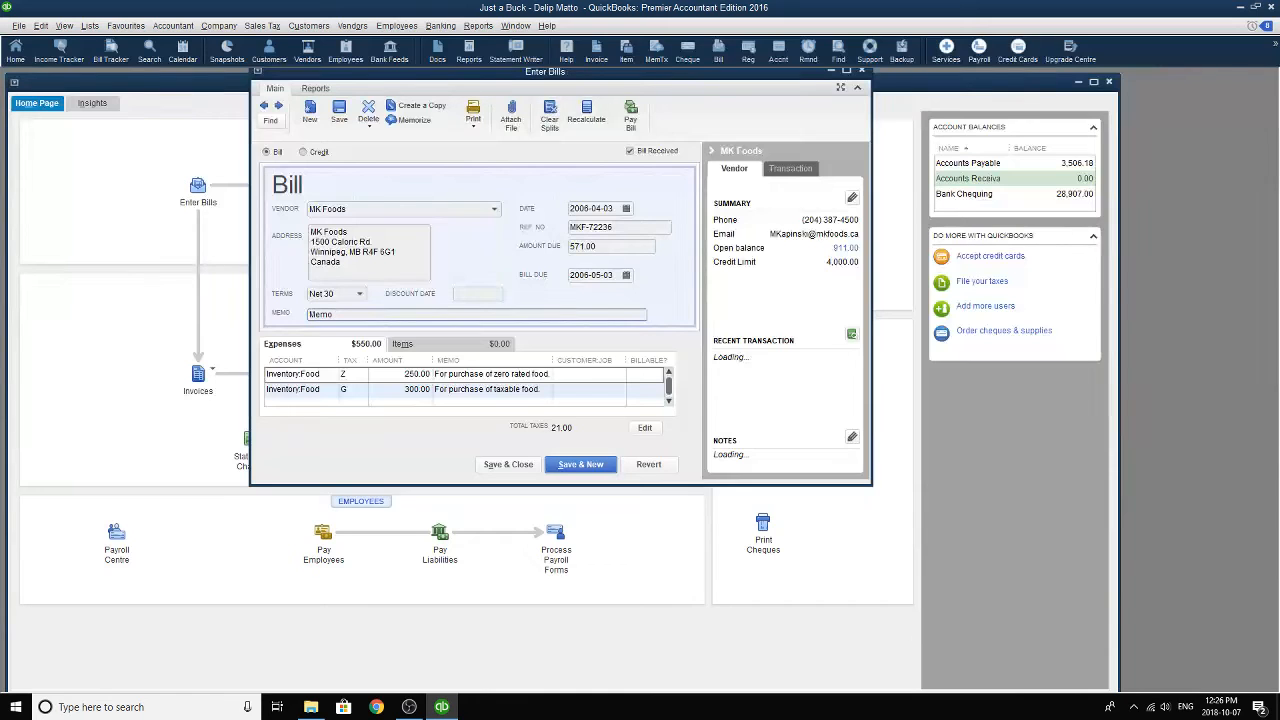
{"action": "type", "text": " #"}
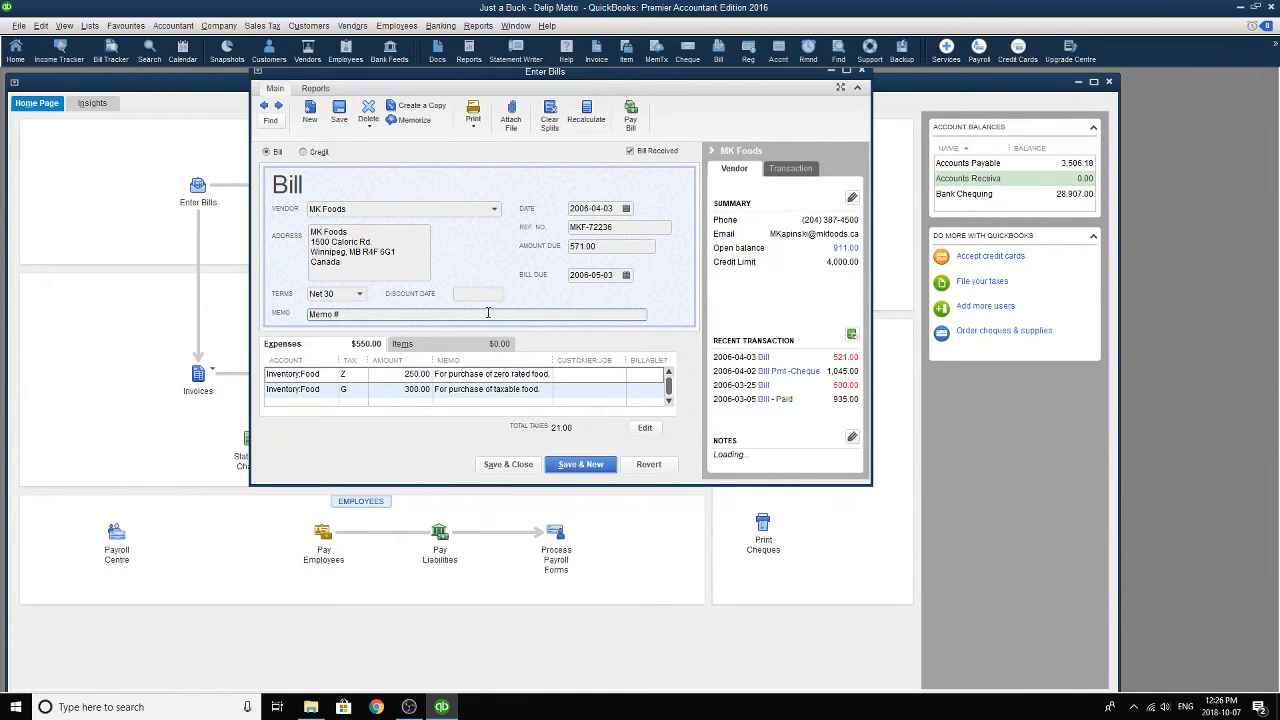
{"action": "type", "text": "3 COR to"}
{"action": "type", "text": "purchase invoice amount of zero rated food purchas"}
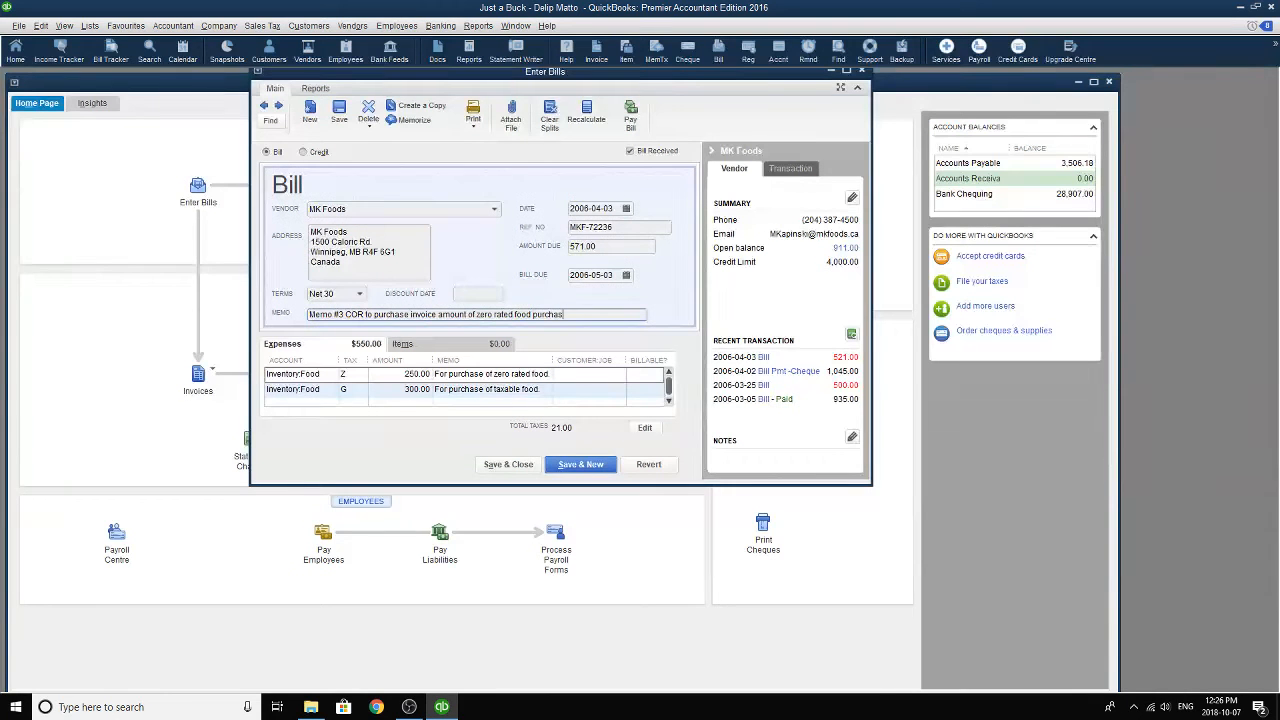
{"action": "type", "text": "ed."}
{"action": "left_click", "coordinate": [508, 466]}
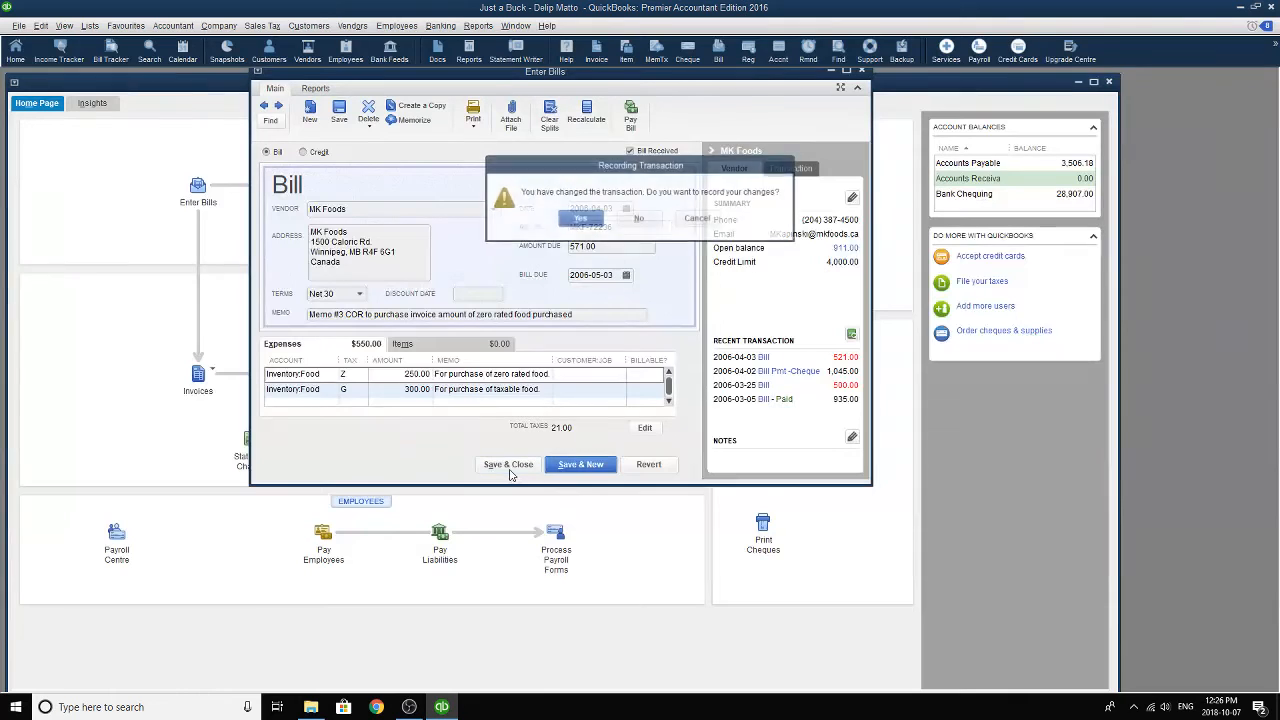
{"action": "left_click", "coordinate": [587, 221]}
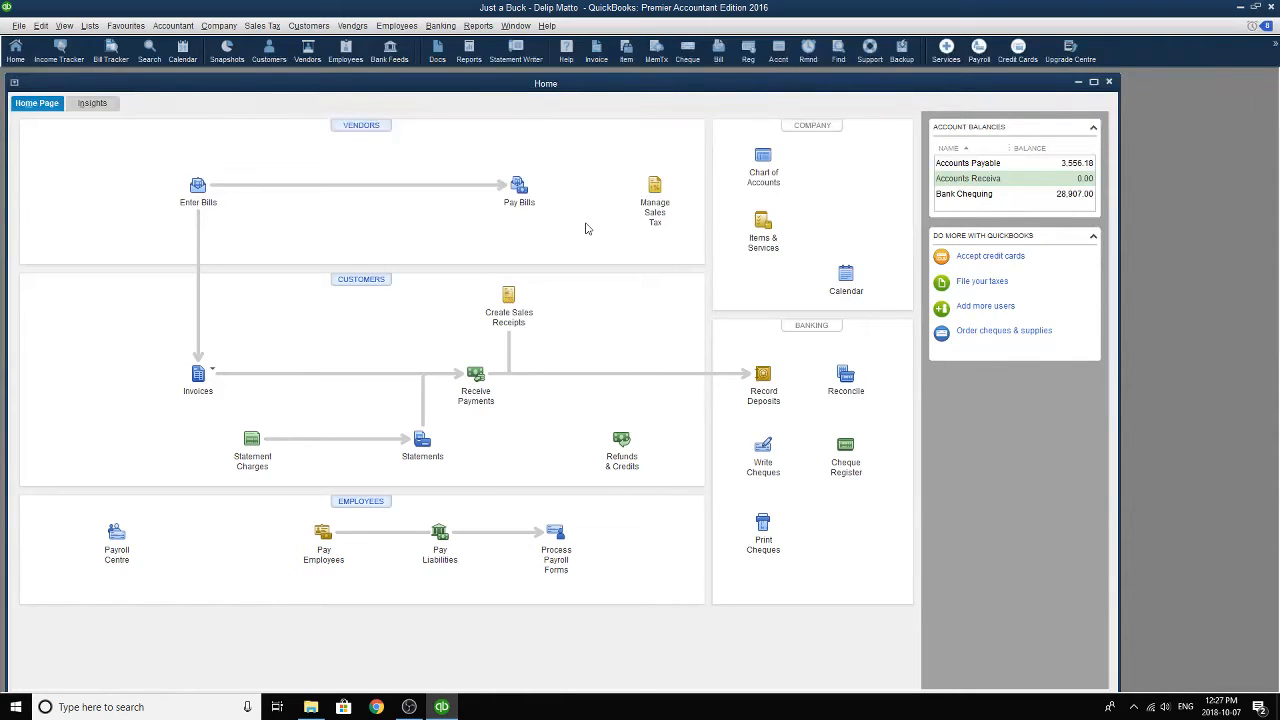
- Open the bill entry form and browse the recorded bills to the Bulk Bargains bill with reference BB-451
{"action": "left_click", "coordinate": [198, 184]}
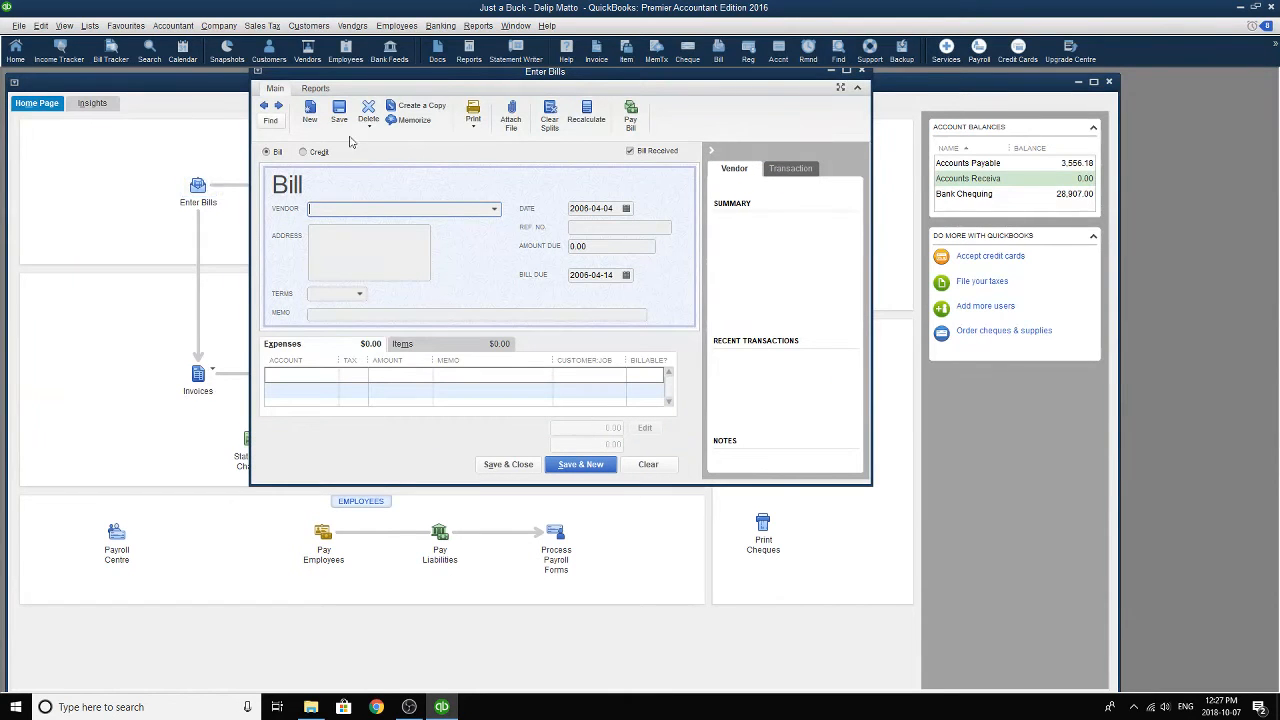
{"action": "left_click", "coordinate": [266, 108]}
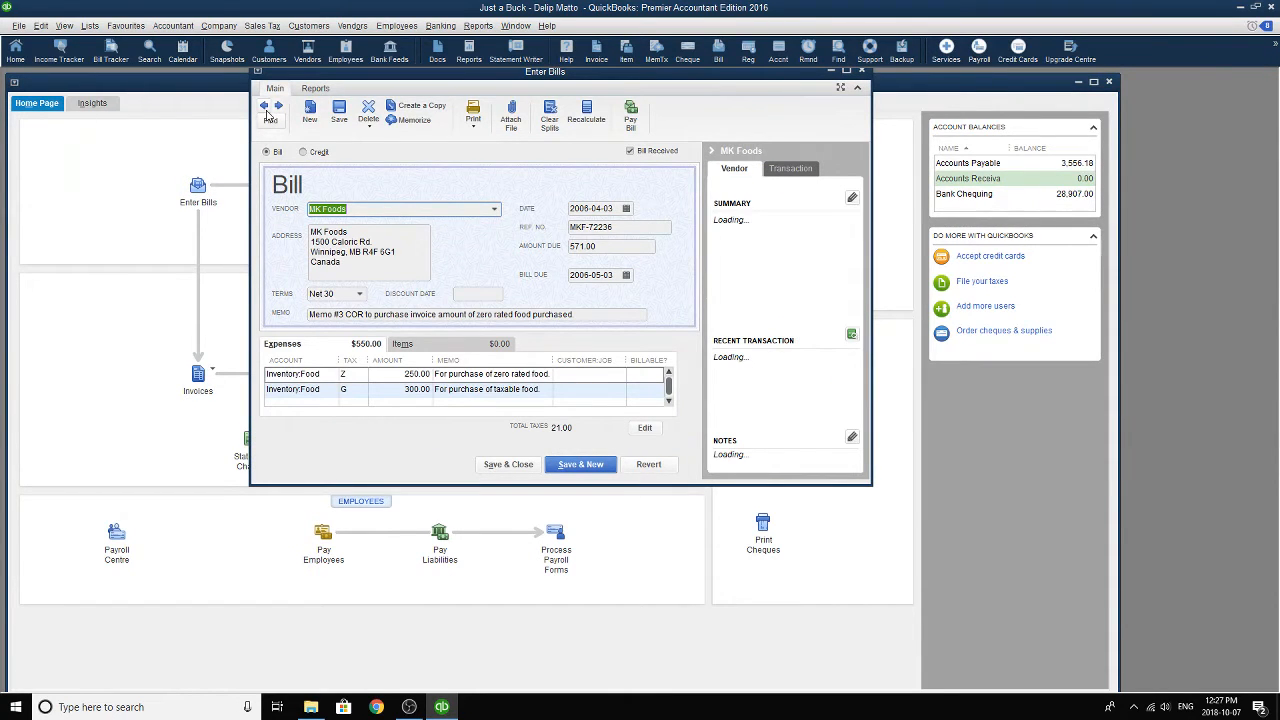
{"action": "left_click", "coordinate": [267, 112]}
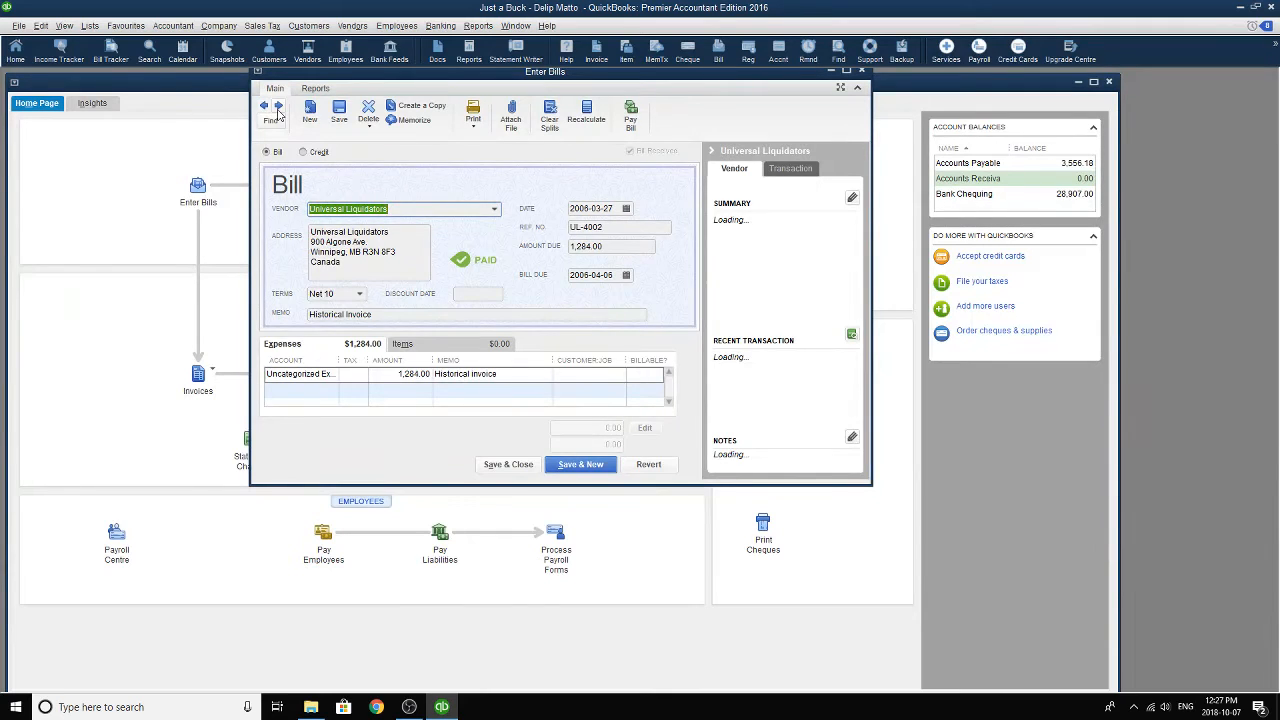
{"action": "left_click", "coordinate": [279, 108]}
{"action": "left_click", "coordinate": [279, 108]}
{"action": "left_click", "coordinate": [265, 109]}
{"action": "left_click", "coordinate": [265, 109]}
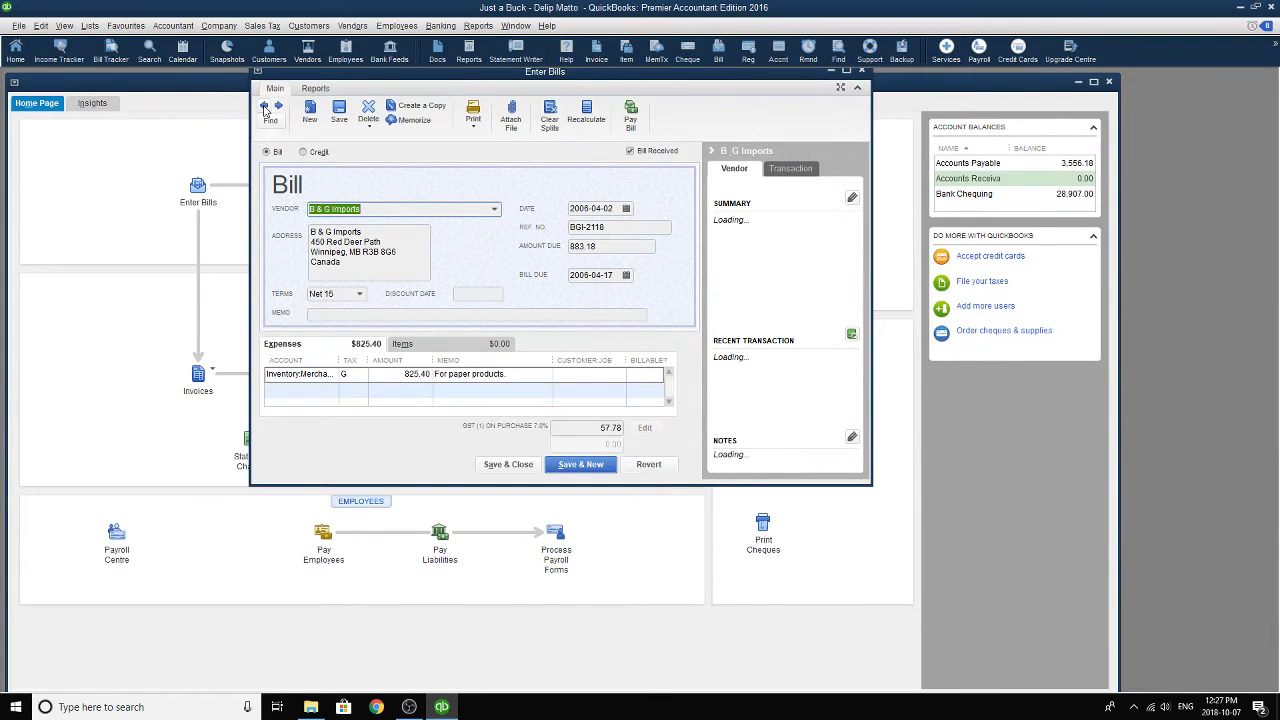
{"action": "left_click", "coordinate": [265, 109]}
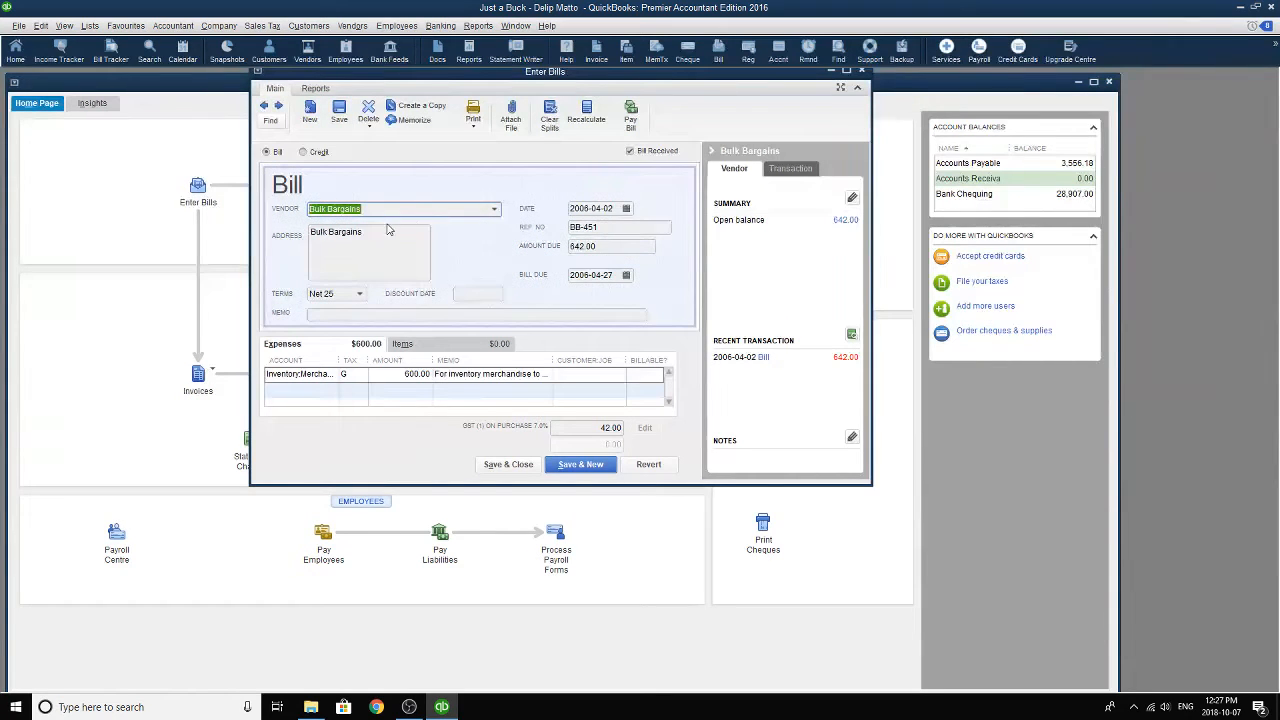
- Start memorizing the Bulk Bargains bill as a reminder that recurs weekly
{"action": "left_click", "coordinate": [414, 118]}
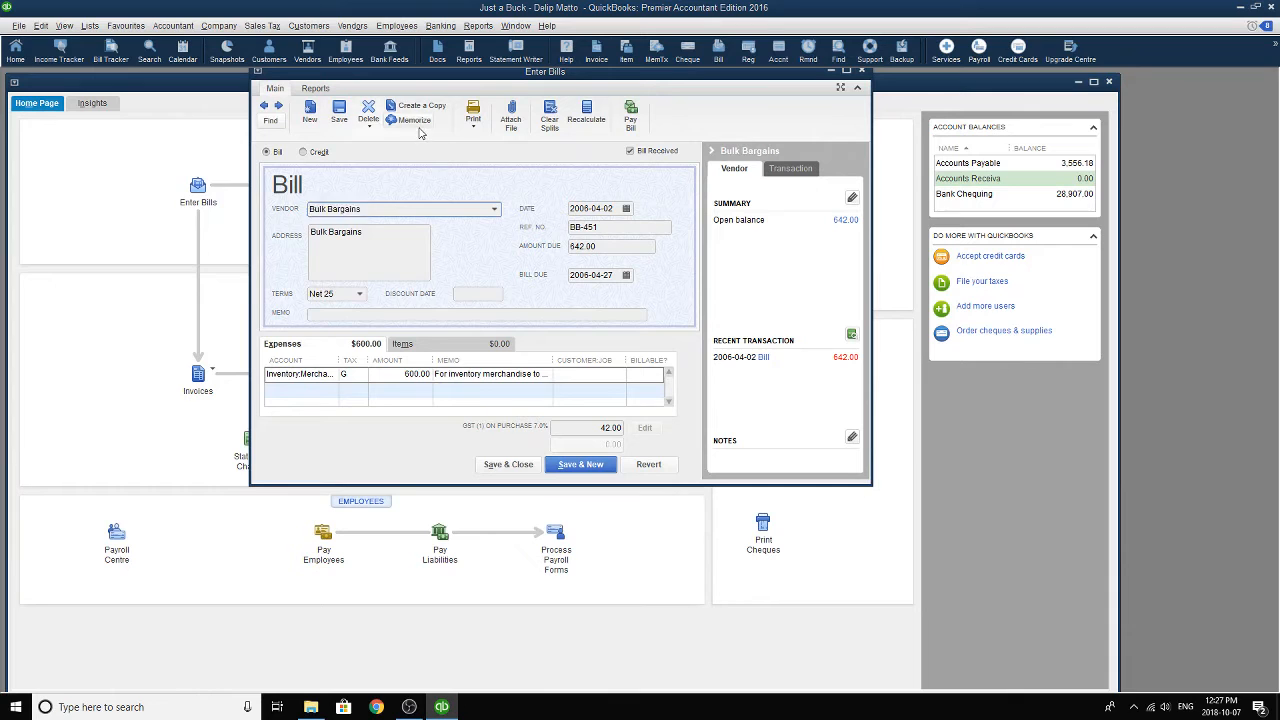
{"action": "left_click", "coordinate": [396, 217]}
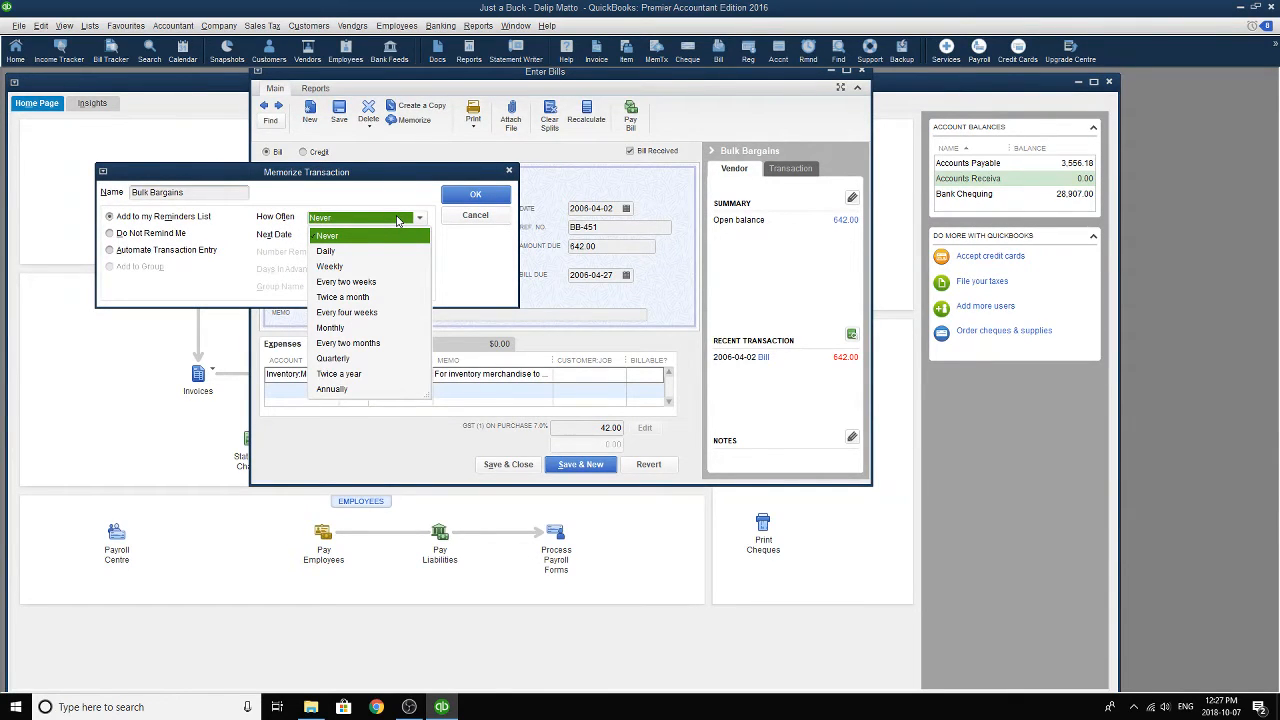
{"action": "left_click", "coordinate": [343, 263]}
- Set the memorized Bulk Bargains transaction's next date to 2006-04-09, save it, and save and close the bill
{"action": "left_click", "coordinate": [365, 234]}
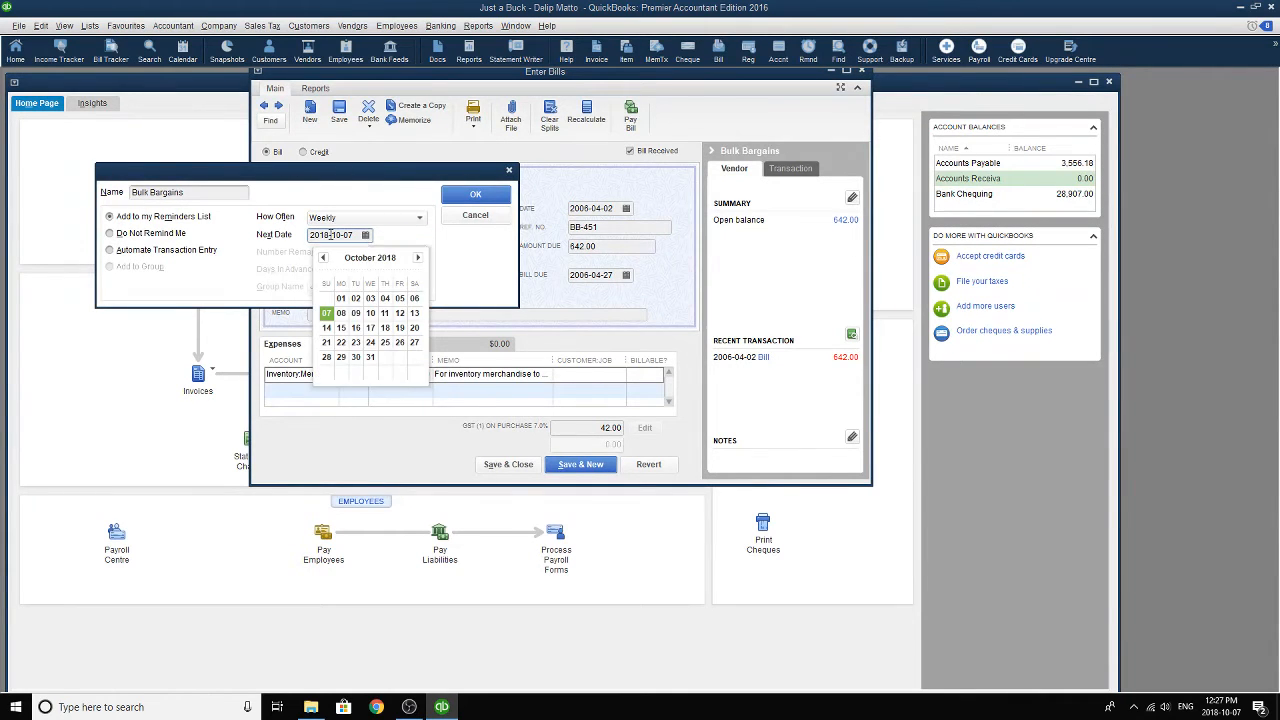
{"action": "left_click", "coordinate": [331, 235]}
{"action": "key", "text": "BackSpace"}
{"action": "key", "text": "BackSpace"}
{"action": "type", "text": "0"}
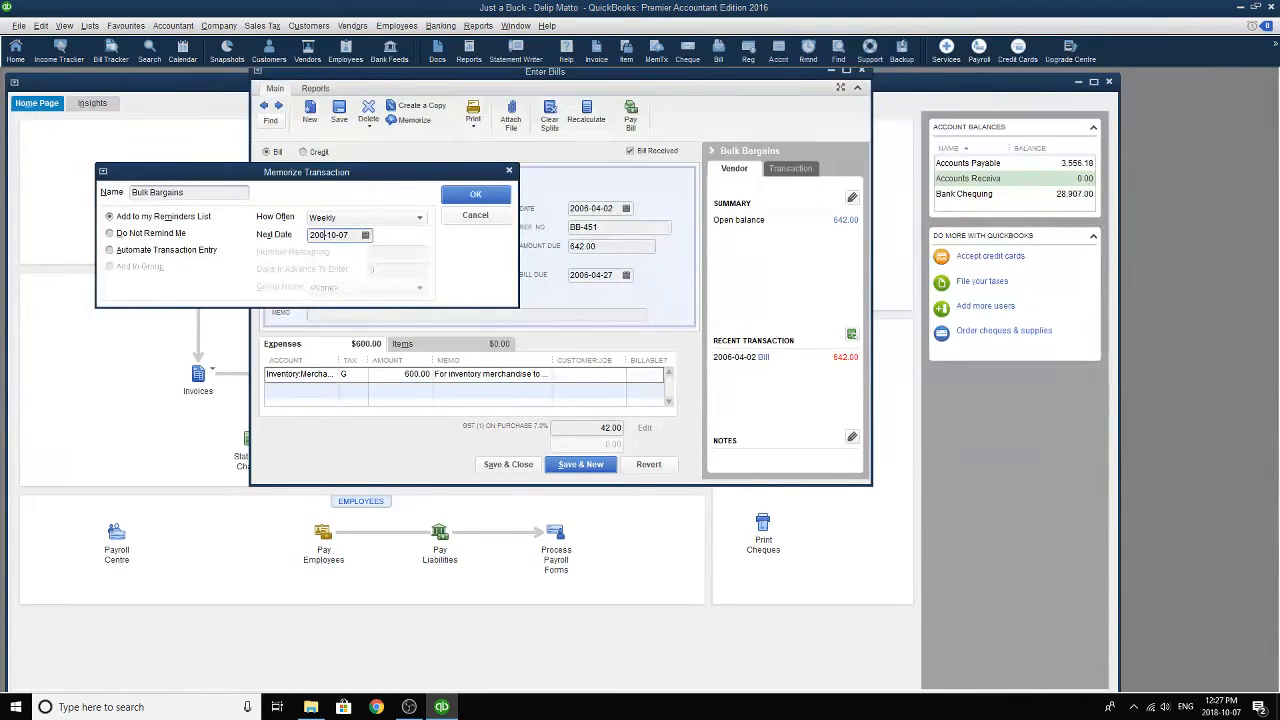
{"action": "type", "text": "6"}
{"action": "left_click", "coordinate": [365, 234]}
{"action": "left_click", "coordinate": [323, 258]}
{"action": "left_click", "coordinate": [323, 258]}
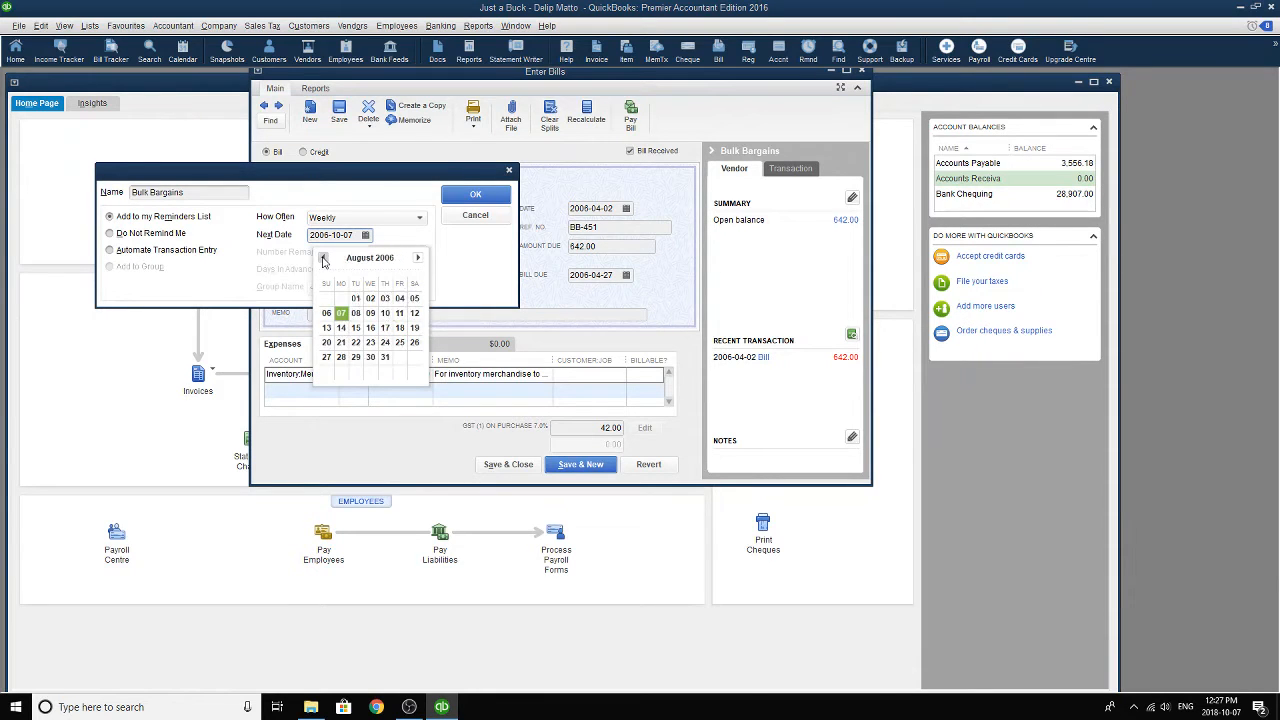
{"action": "left_click", "coordinate": [323, 258]}
{"action": "left_click", "coordinate": [323, 258]}
{"action": "left_click", "coordinate": [323, 258]}
{"action": "left_click", "coordinate": [323, 258]}
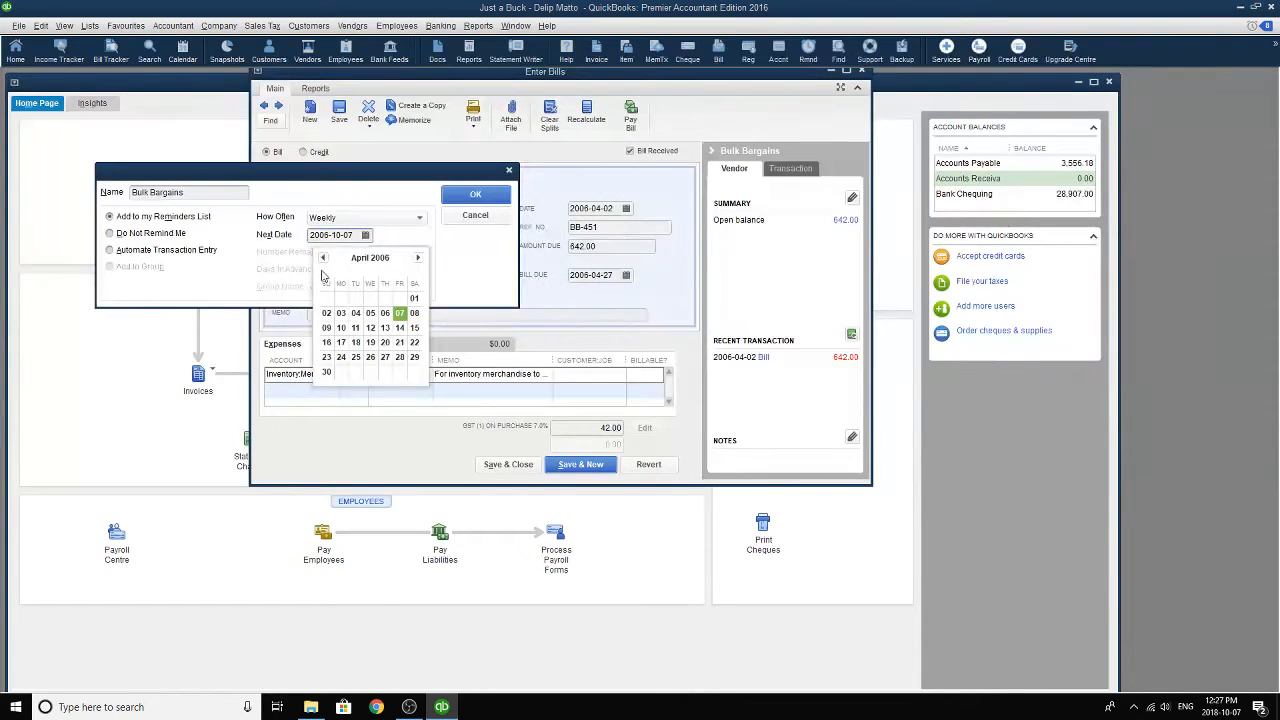
{"action": "left_click", "coordinate": [326, 328]}
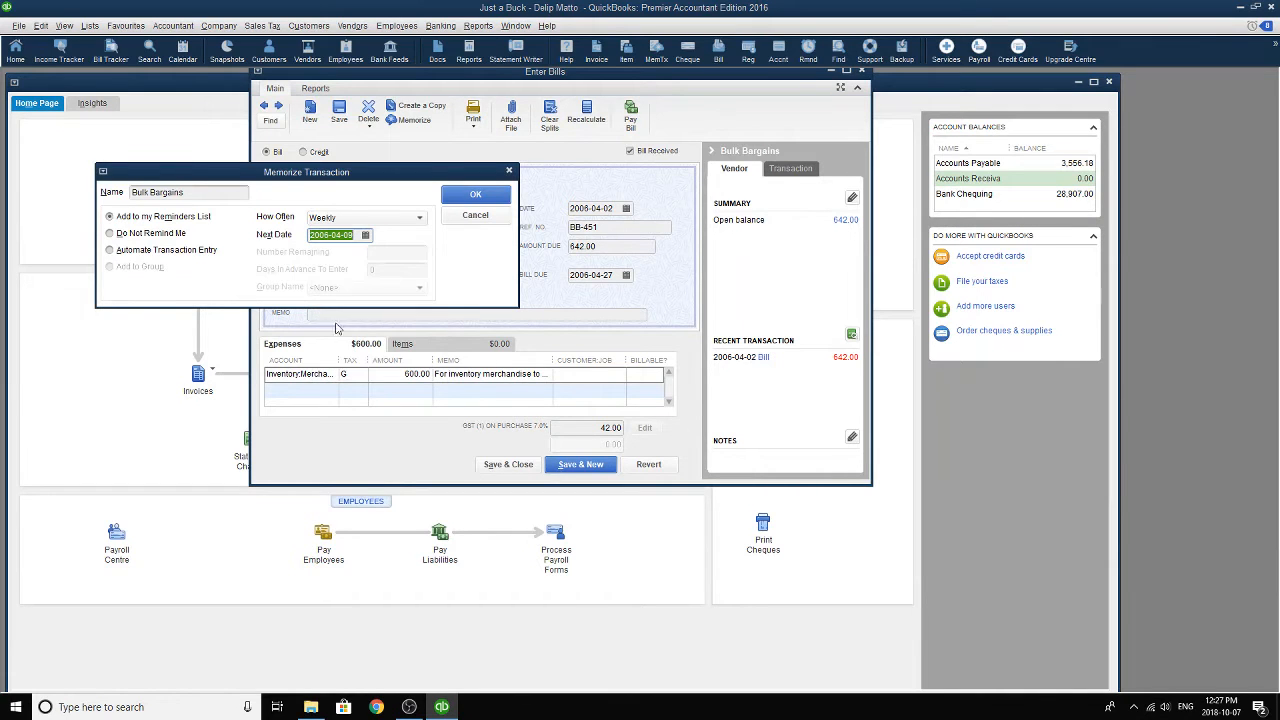
{"action": "left_click", "coordinate": [480, 195]}
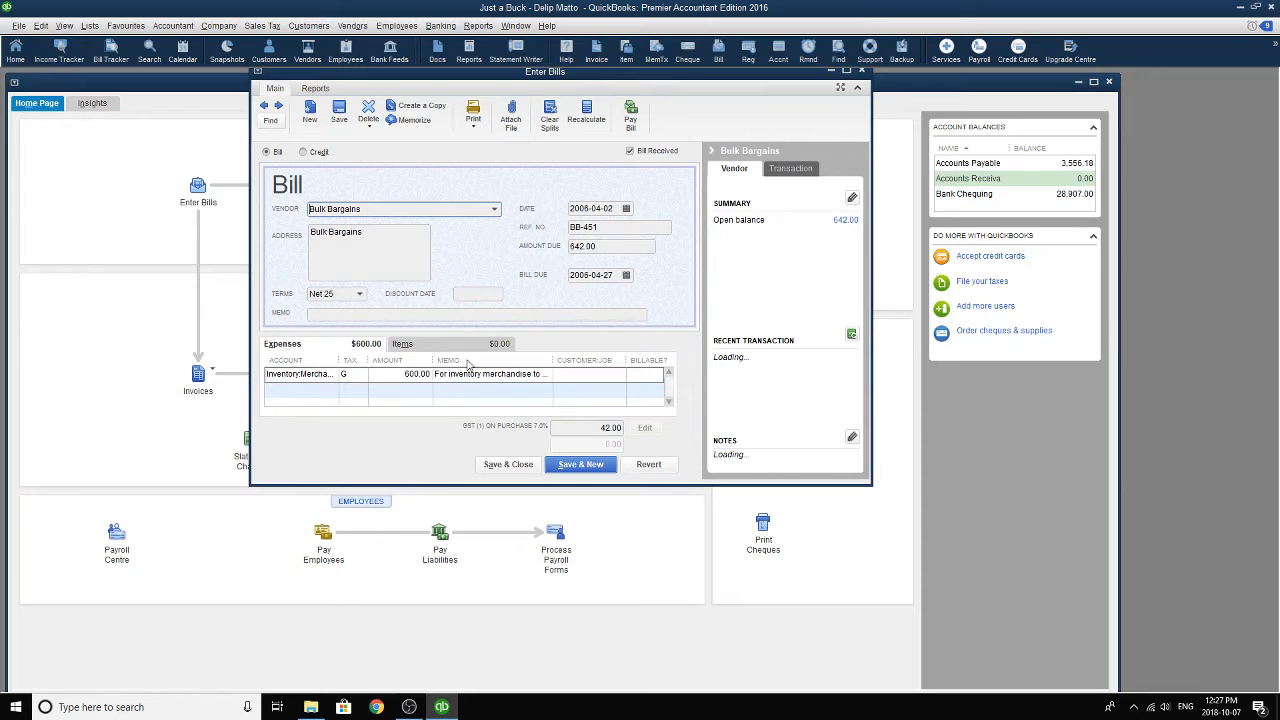
{"action": "left_click", "coordinate": [512, 467]}
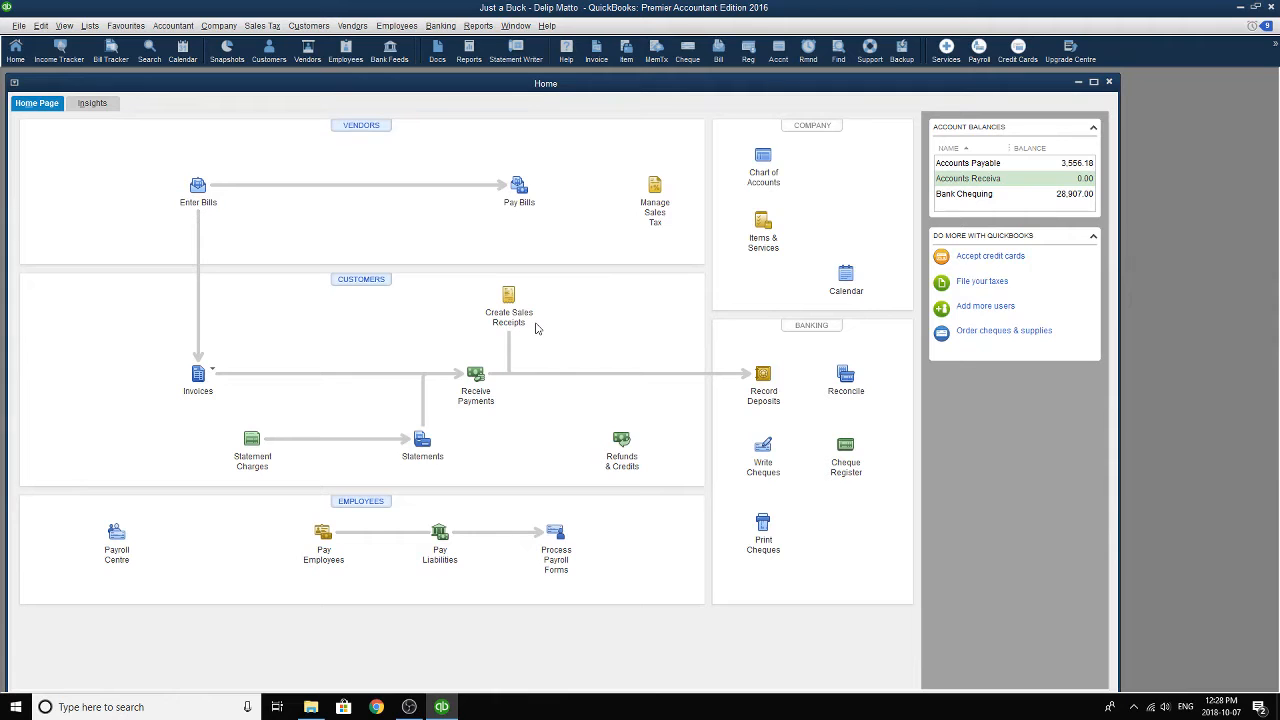
- Start a Bank Chequing cheque payable to Hold All Containers and quick-add the payee to the name list
{"action": "left_click", "coordinate": [760, 447]}
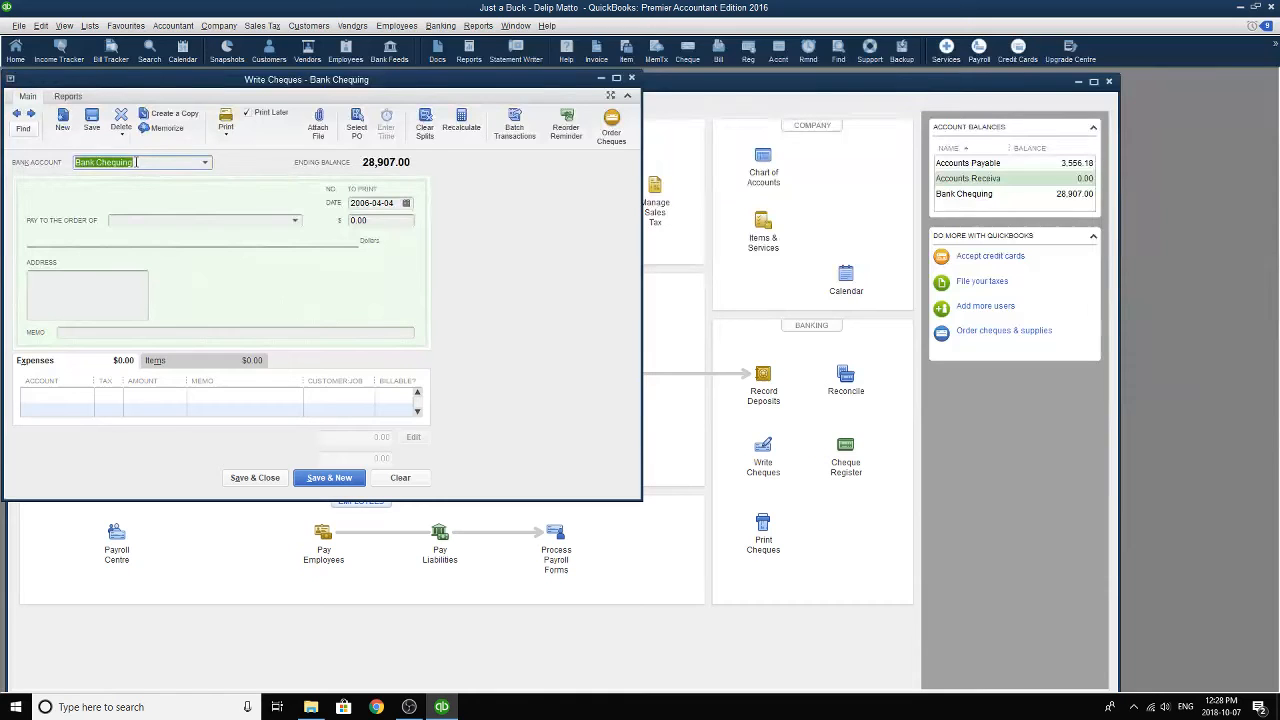
{"action": "left_click", "coordinate": [296, 221]}
{"action": "left_click", "coordinate": [298, 222]}
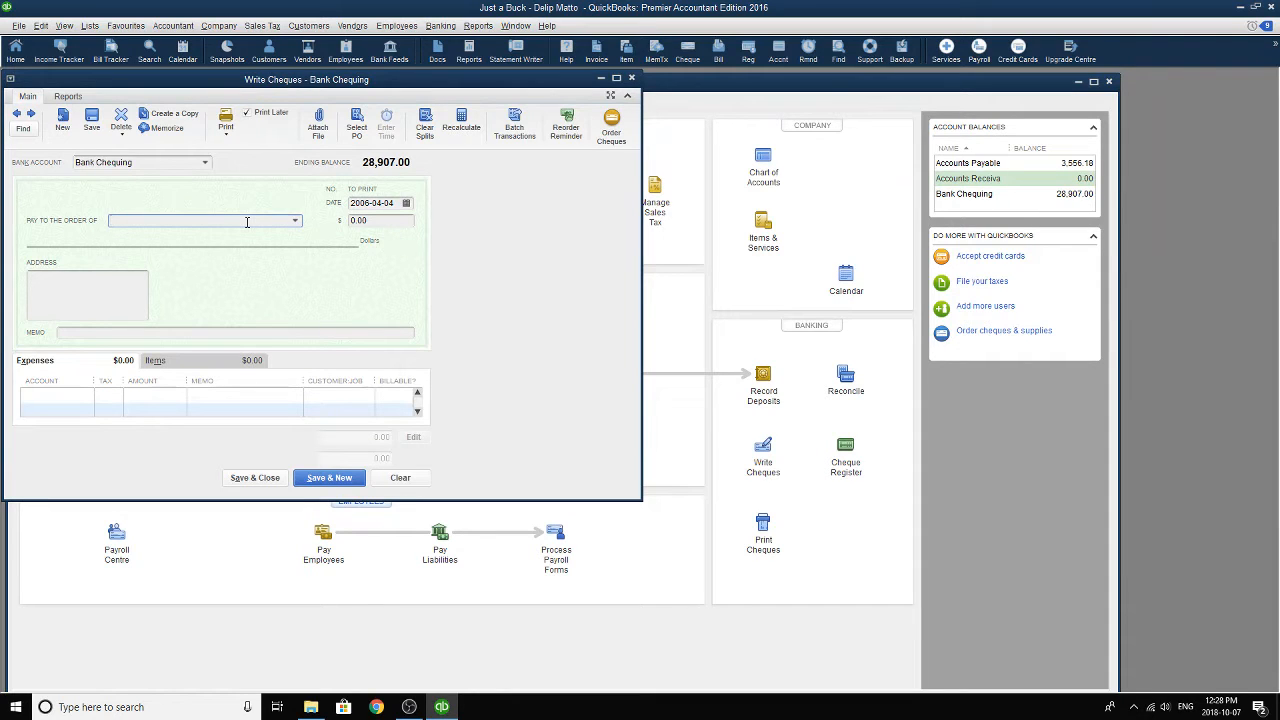
{"action": "type", "text": "Hold All Containers"}
{"action": "key", "text": "Tab"}
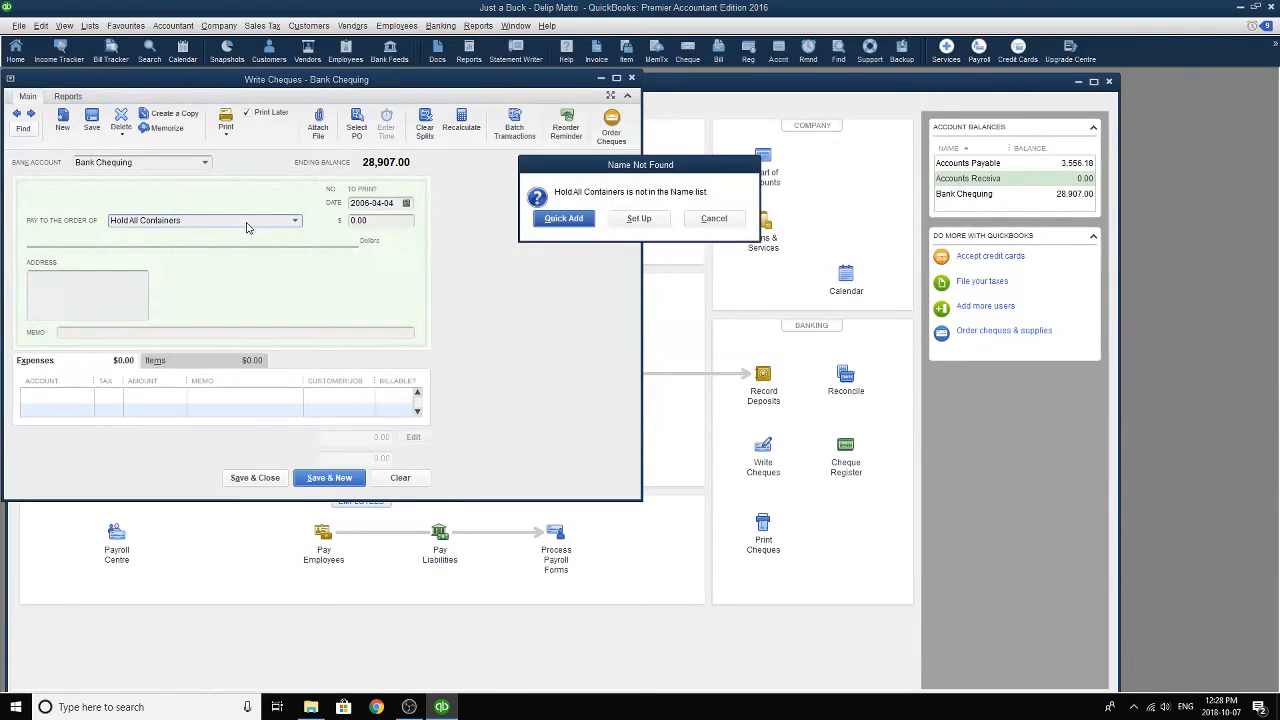
{"action": "left_click", "coordinate": [562, 219]}
{"action": "left_click", "coordinate": [594, 343]}
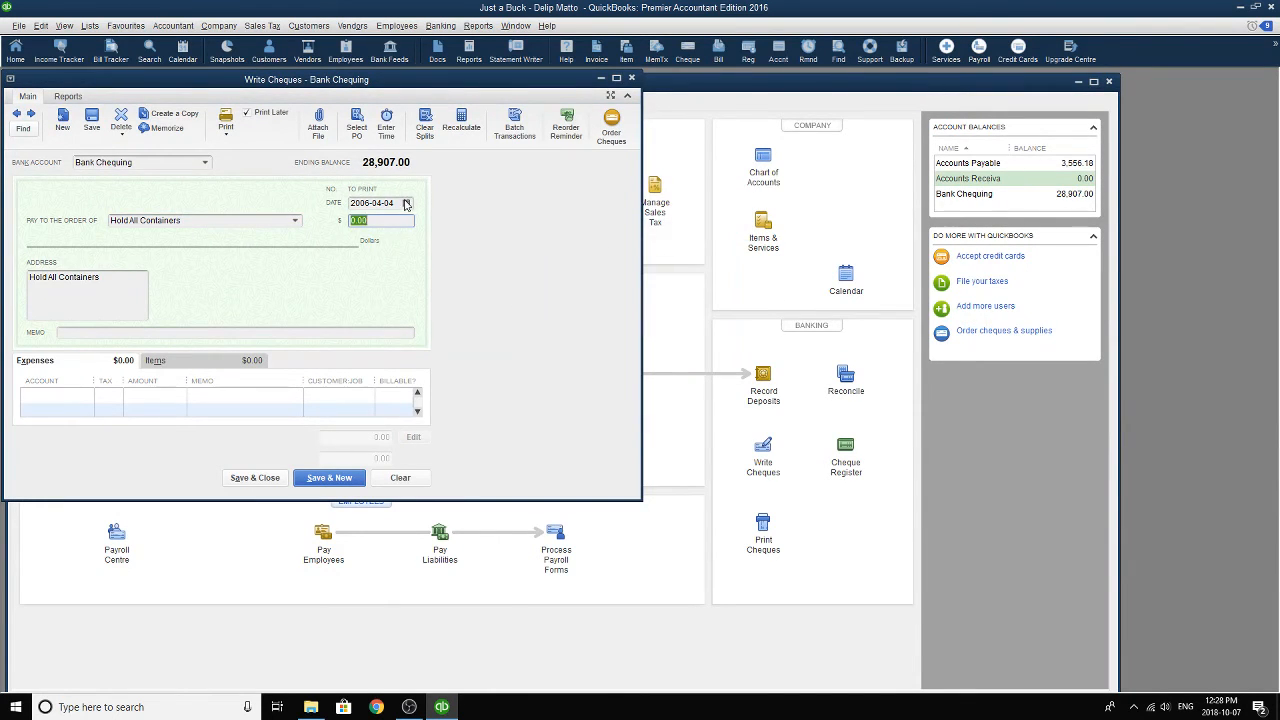
- Date the Hold All Containers cheque 2006-04-05 and enter HAC-6773 as its memo
{"action": "left_click", "coordinate": [406, 204]}
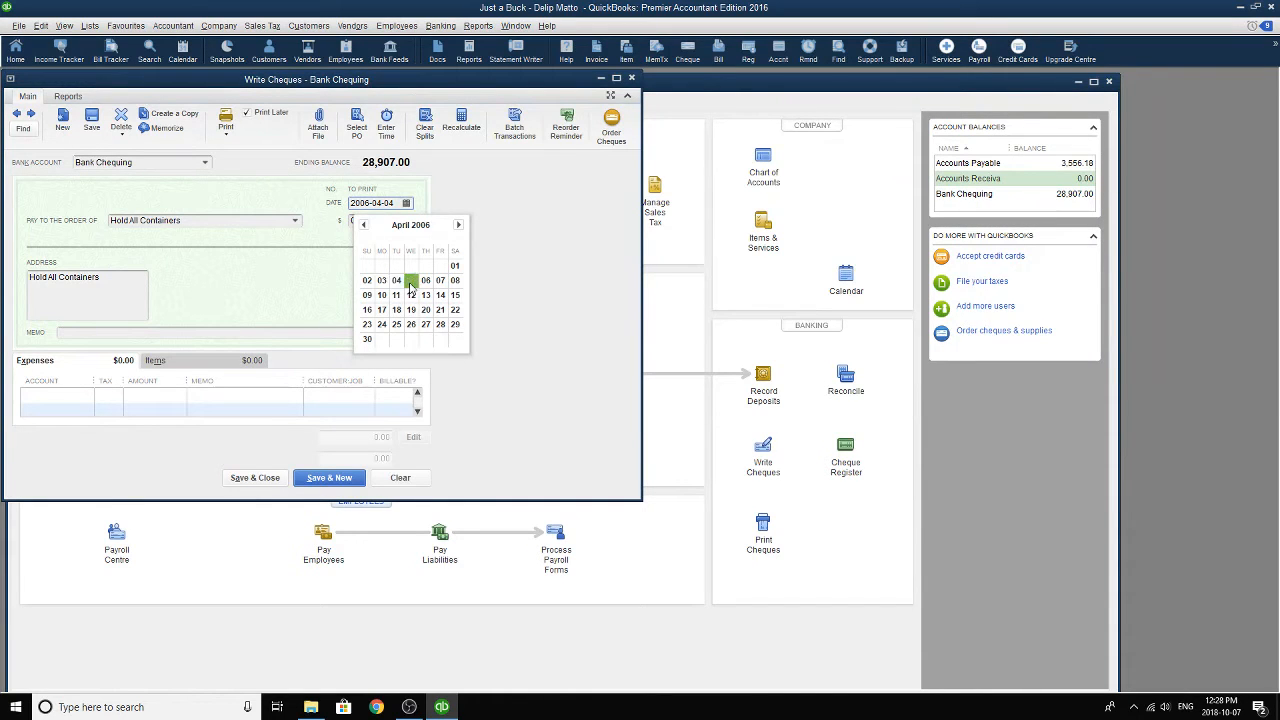
{"action": "left_click", "coordinate": [410, 284]}
{"action": "left_click_drag", "start_coordinate": [460, 85], "coordinate": [610, 96]}
{"action": "left_click", "coordinate": [249, 286]}
{"action": "left_click", "coordinate": [243, 344]}
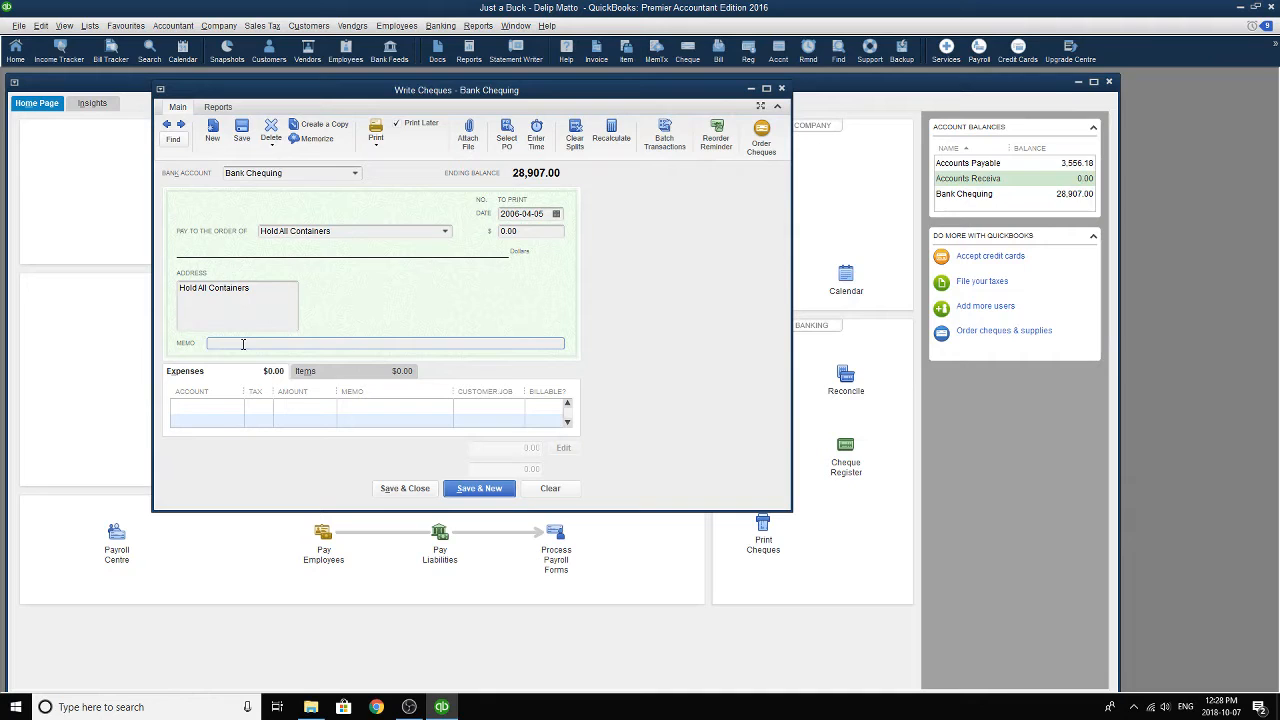
{"action": "type", "text": "HAC-6773"}
{"action": "key", "text": "Tab"}
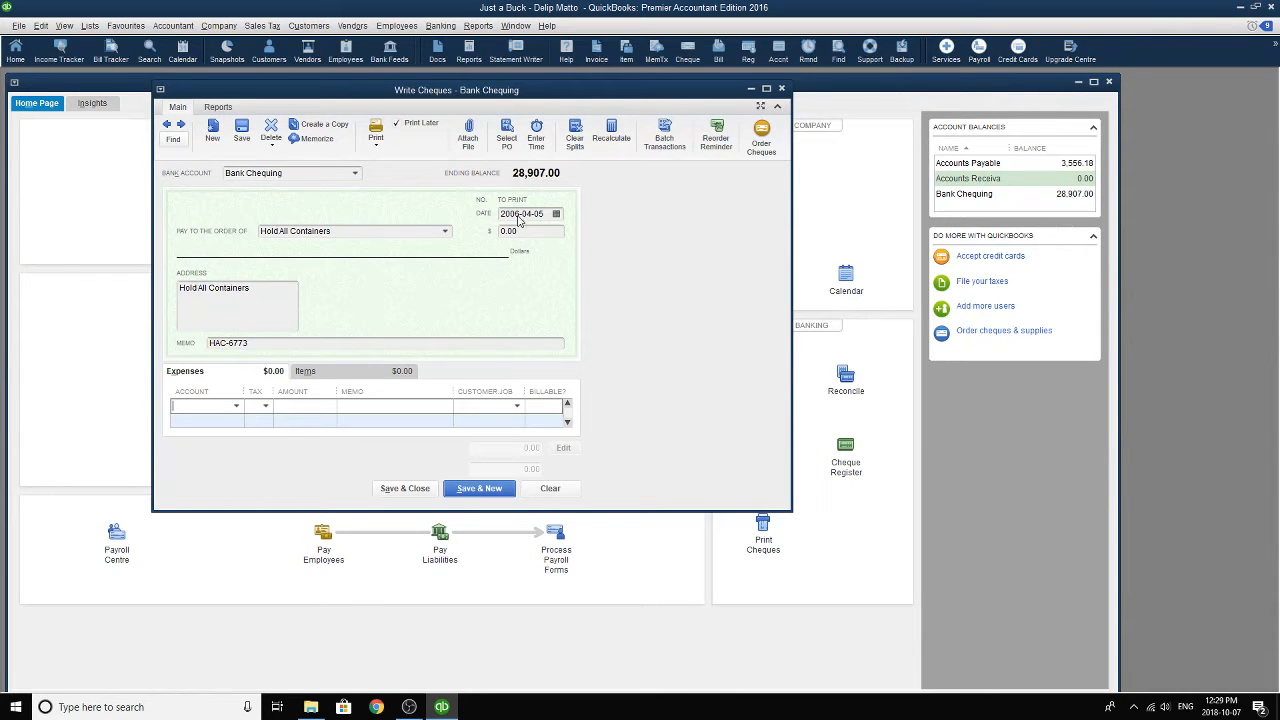
{"action": "left_click", "coordinate": [396, 125]}
{"action": "left_click", "coordinate": [520, 198]}
{"action": "type", "text": "200"}
{"action": "left_click", "coordinate": [287, 340]}
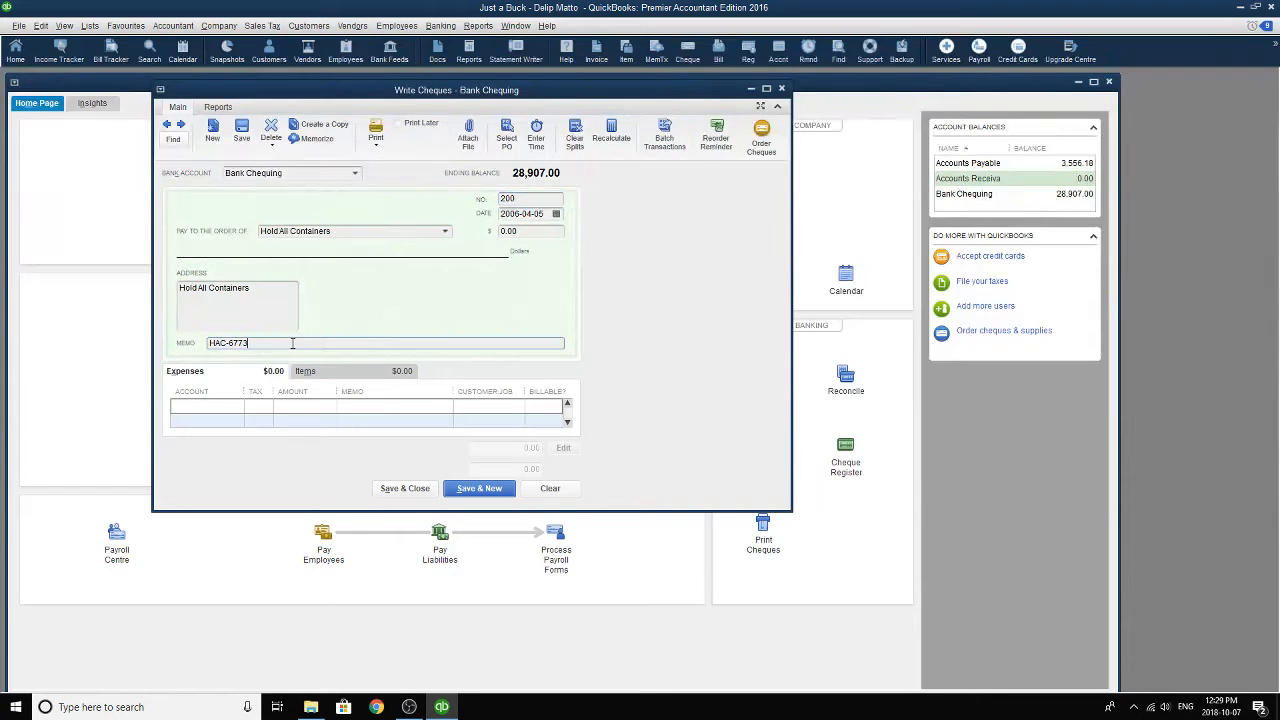
{"action": "left_click", "coordinate": [237, 408]}
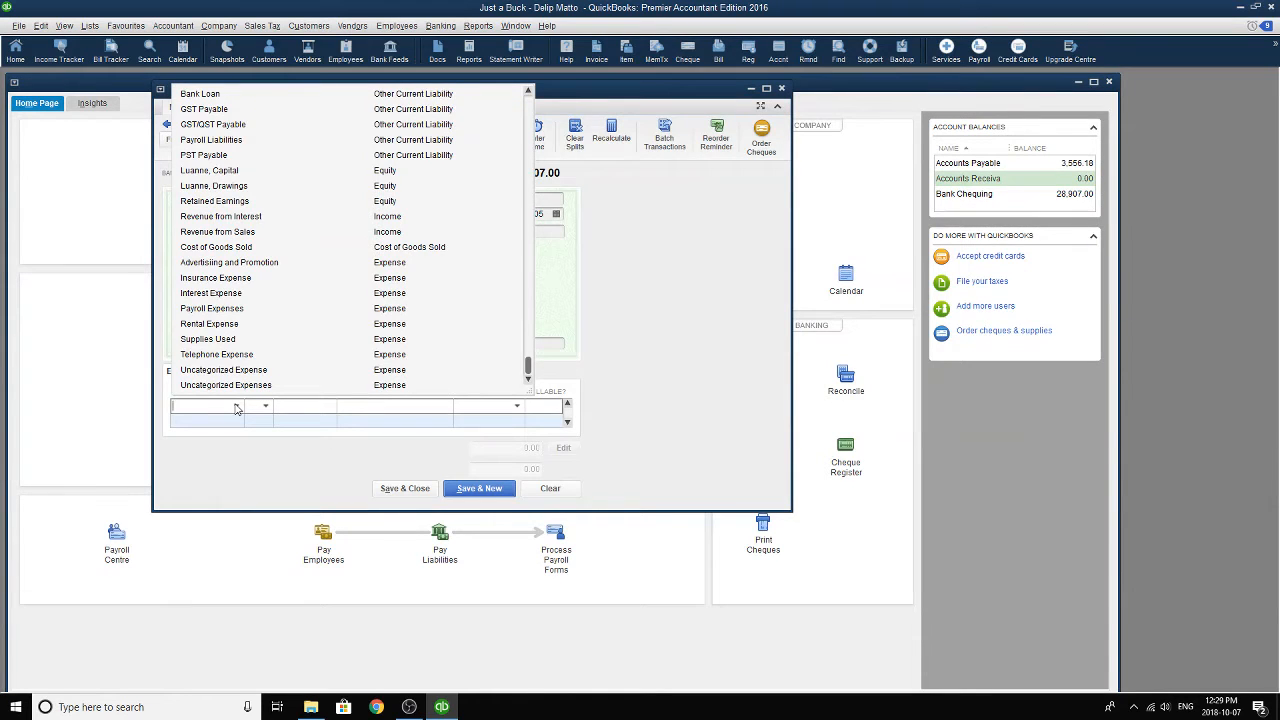
{"action": "left_click", "coordinate": [621, 275]}
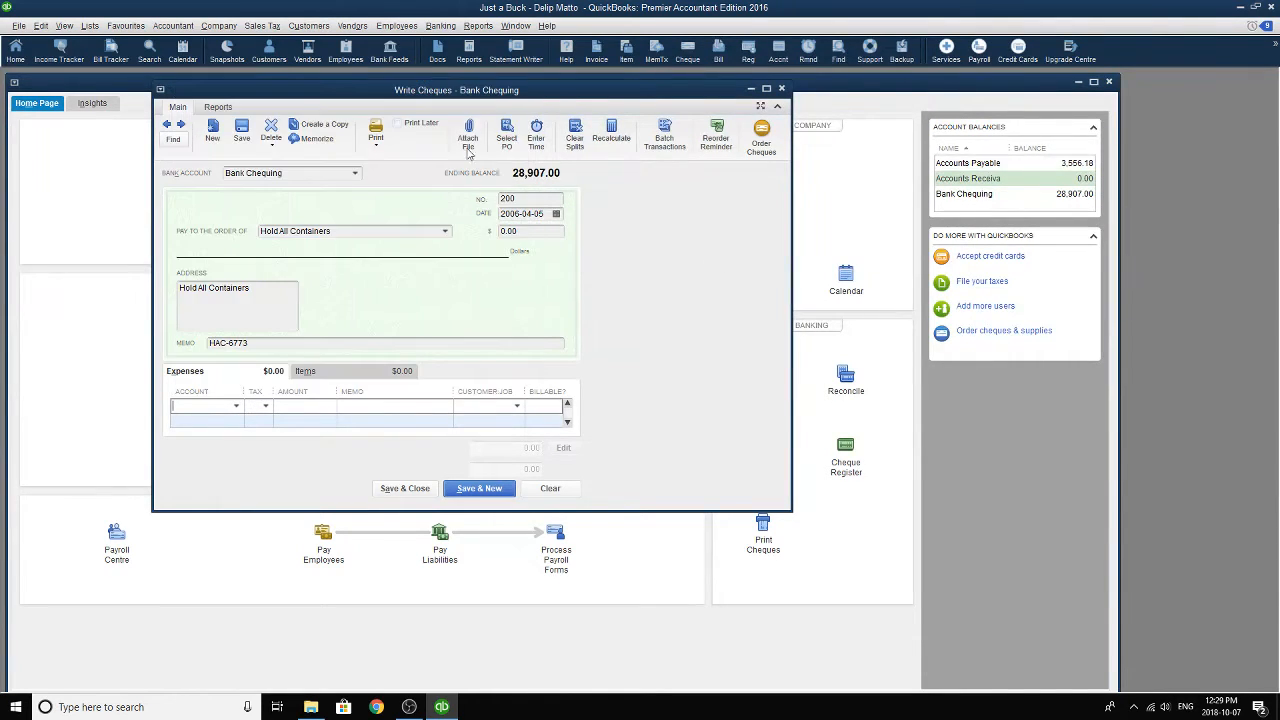
{"action": "left_click_drag", "start_coordinate": [523, 198], "coordinate": [417, 197]}
{"action": "key", "text": "BackSpace"}
{"action": "left_click", "coordinate": [398, 123]}
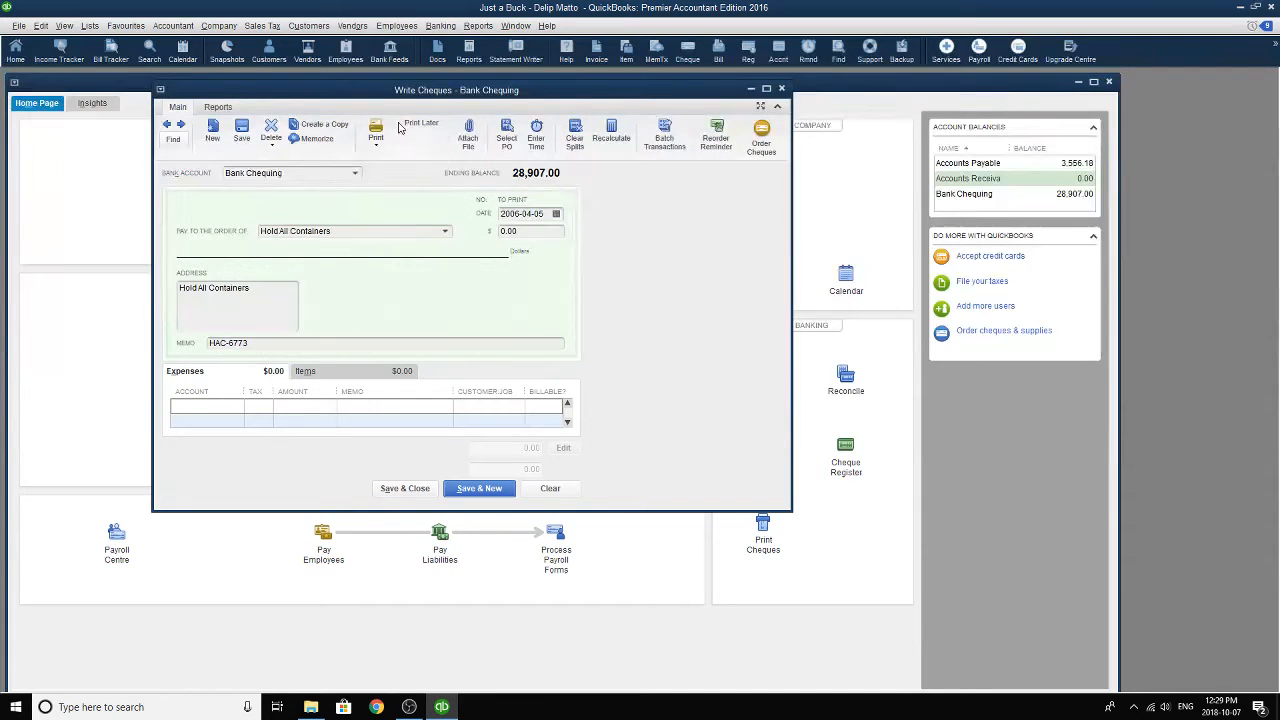
- Add an expense line to the cheque for the Supplies account with tax code S and an amount of 85.00
{"action": "left_click", "coordinate": [240, 407]}
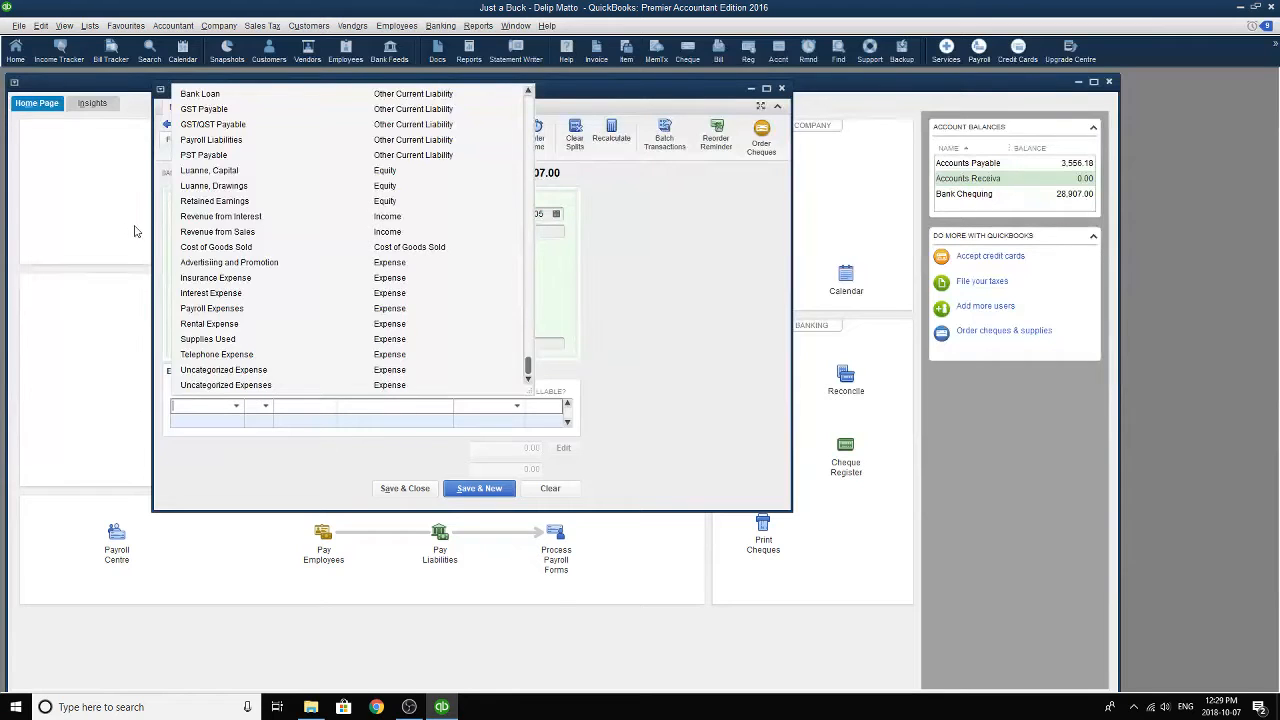
{"action": "scroll", "coordinate": [200, 187], "scroll_direction": "up", "scroll_amount": 5}
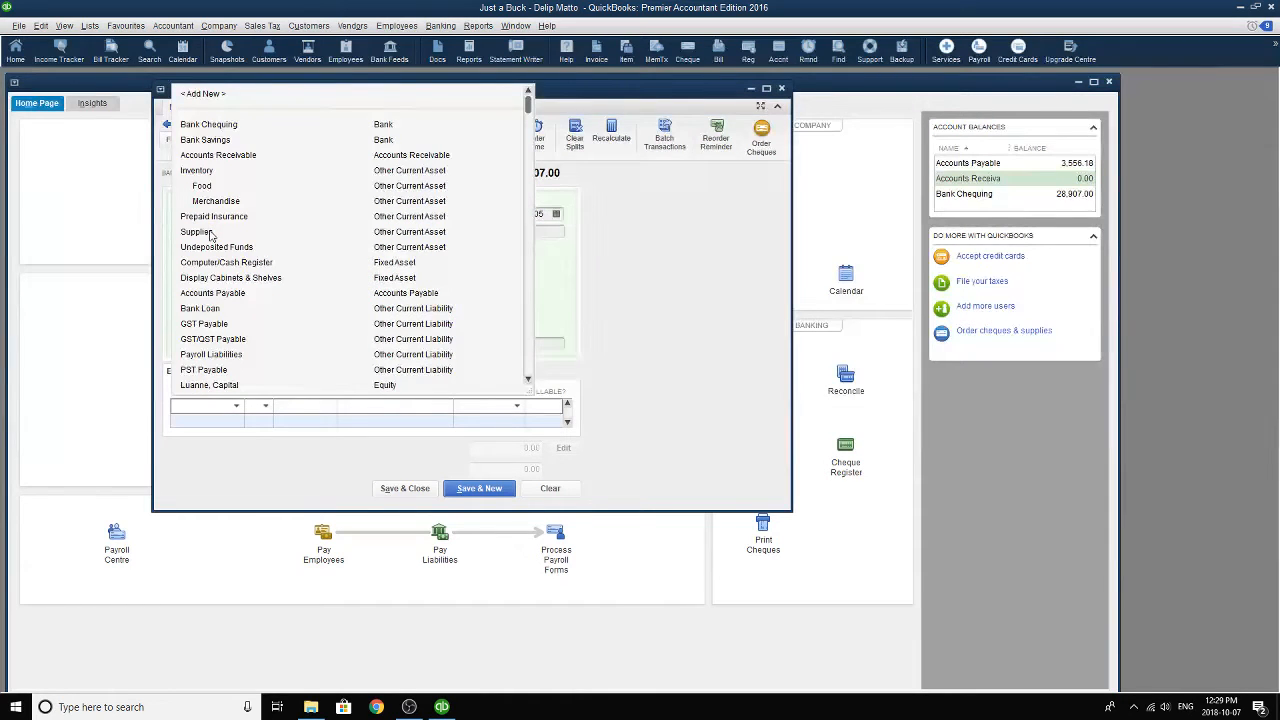
{"action": "left_click", "coordinate": [208, 232]}
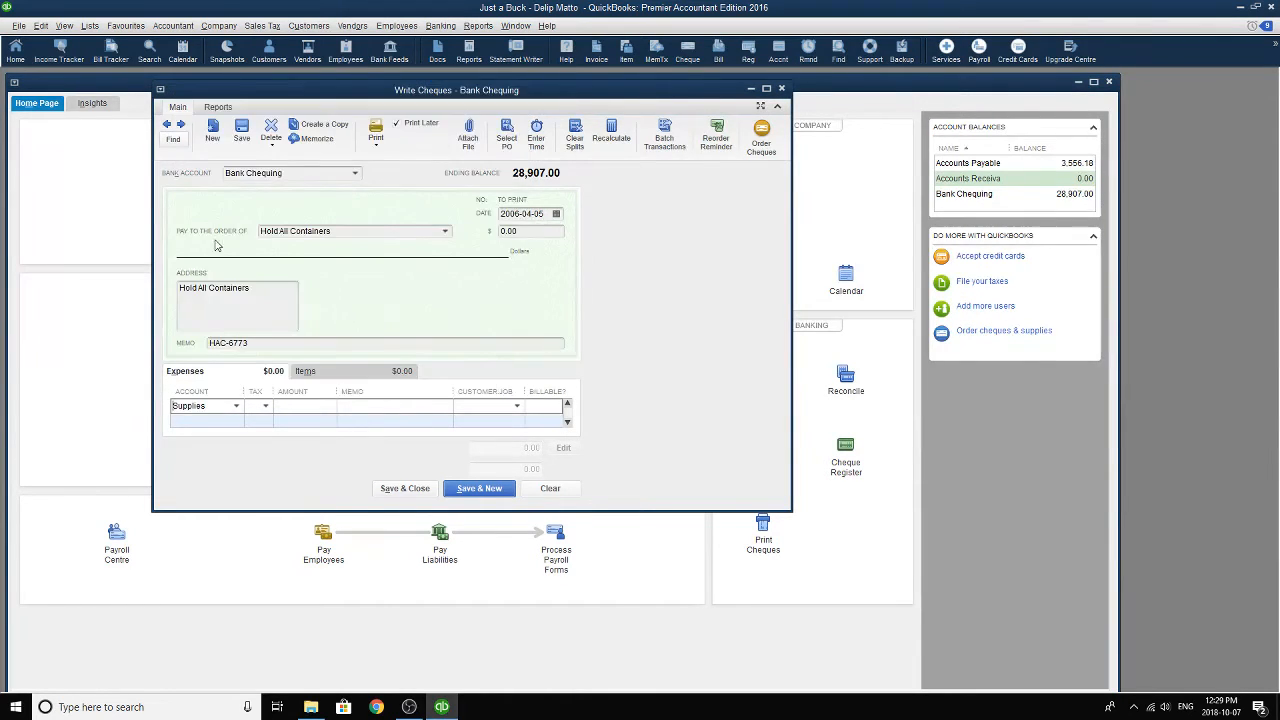
{"action": "left_click", "coordinate": [266, 406]}
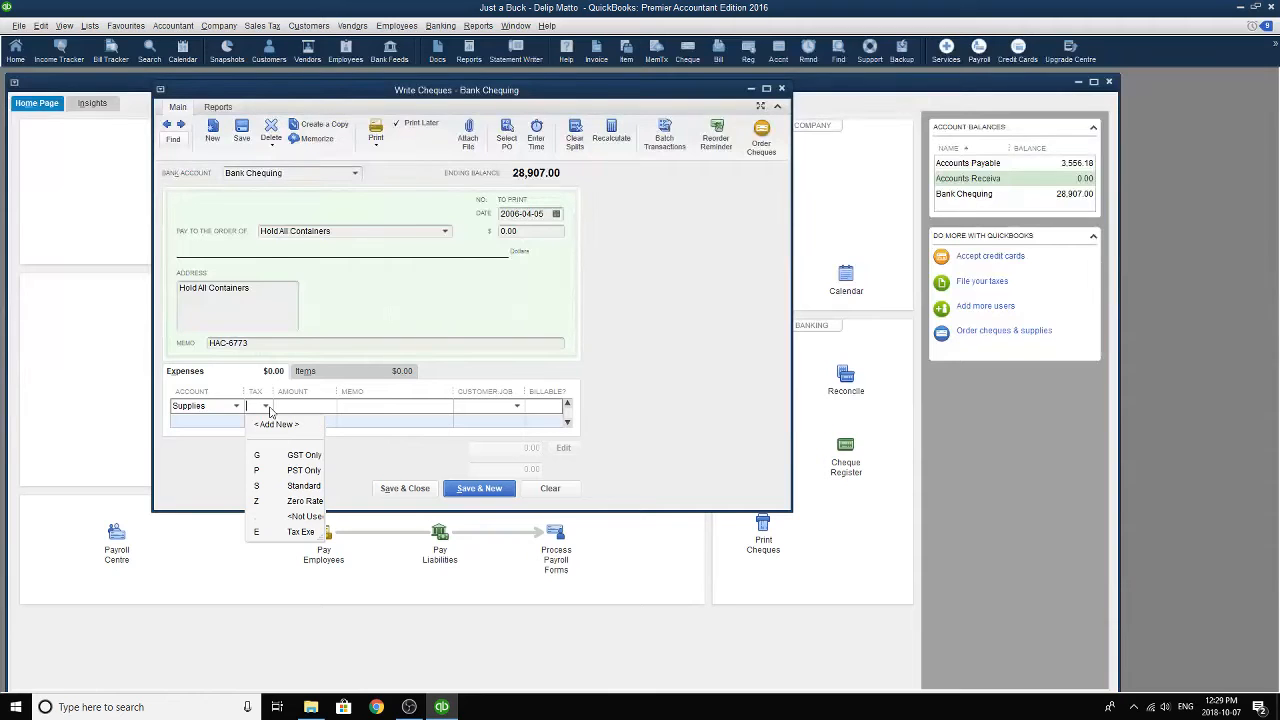
{"action": "left_click", "coordinate": [268, 488]}
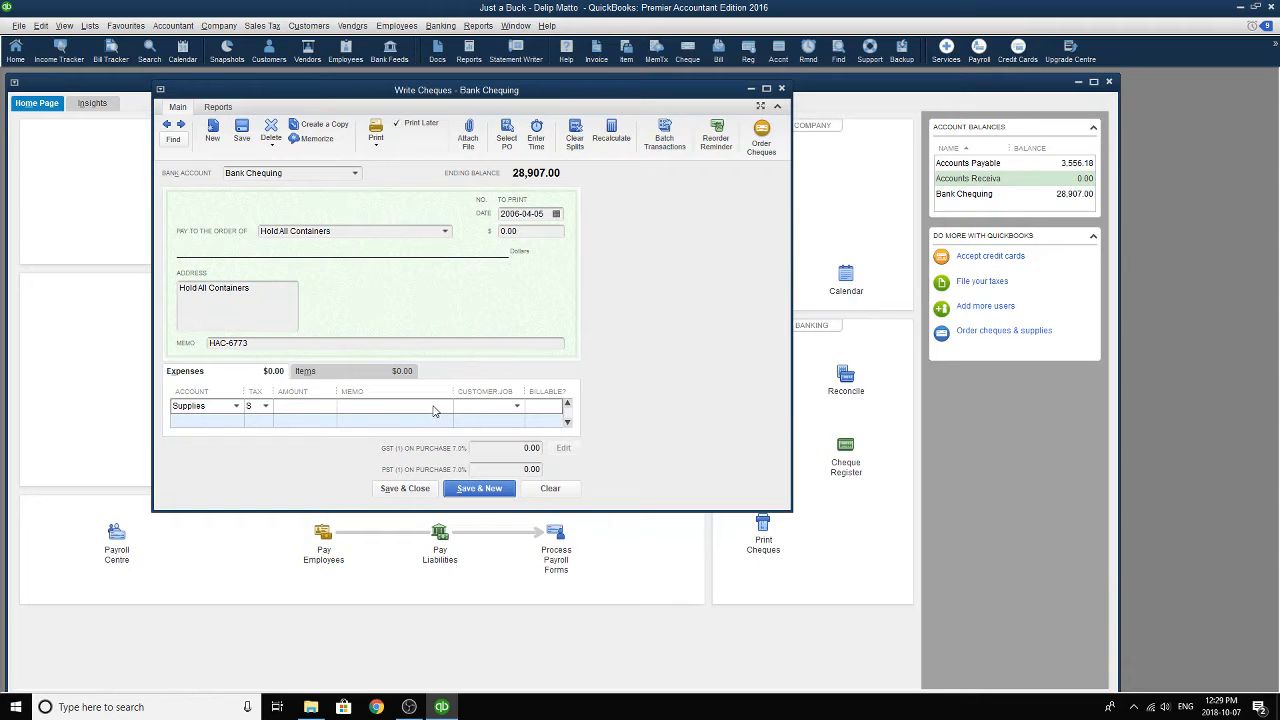
{"action": "type", "text": "85"}
- Enter "Purchase of bags for customers." as the memo of the Supplies expense line
{"action": "left_click", "coordinate": [434, 405]}
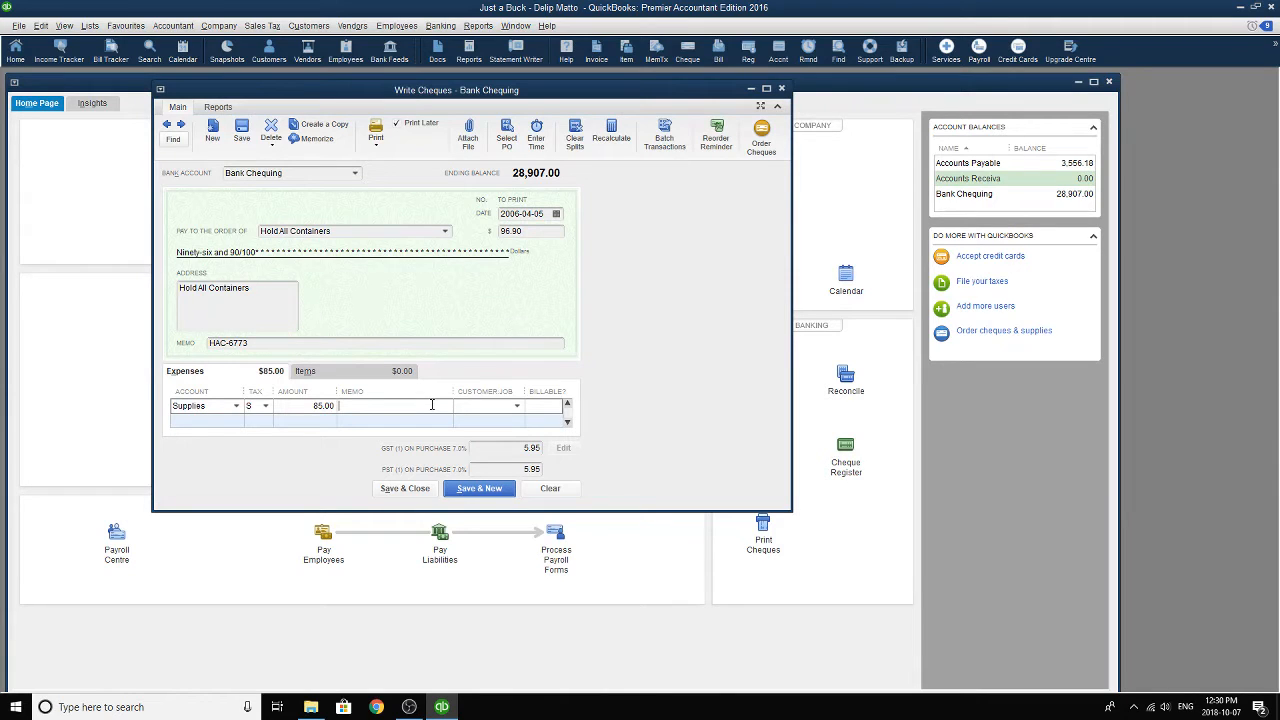
{"action": "type", "text": "For"}
{"action": "type", "text": " plastic ba"}
{"action": "type", "text": "gs for customers"}
{"action": "type", "text": "."}
{"action": "left_click", "coordinate": [375, 406]}
{"action": "key", "text": "BackSpace"}
{"action": "key", "text": "BackSpace"}
{"action": "key", "text": "BackSpace"}
{"action": "key", "text": "BackSpace"}
{"action": "key", "text": "BackSpace"}
{"action": "key", "text": "BackSpace"}
{"action": "key", "text": "BackSpace"}
{"action": "key", "text": "BackSpace"}
{"action": "key", "text": "BackSpace"}
{"action": "key", "text": "BackSpace"}
{"action": "key", "text": "BackSpace"}
{"action": "key", "text": "BackSpace"}
{"action": "type", "text": "Purchase of"}
{"action": "left_click", "coordinate": [313, 345]}
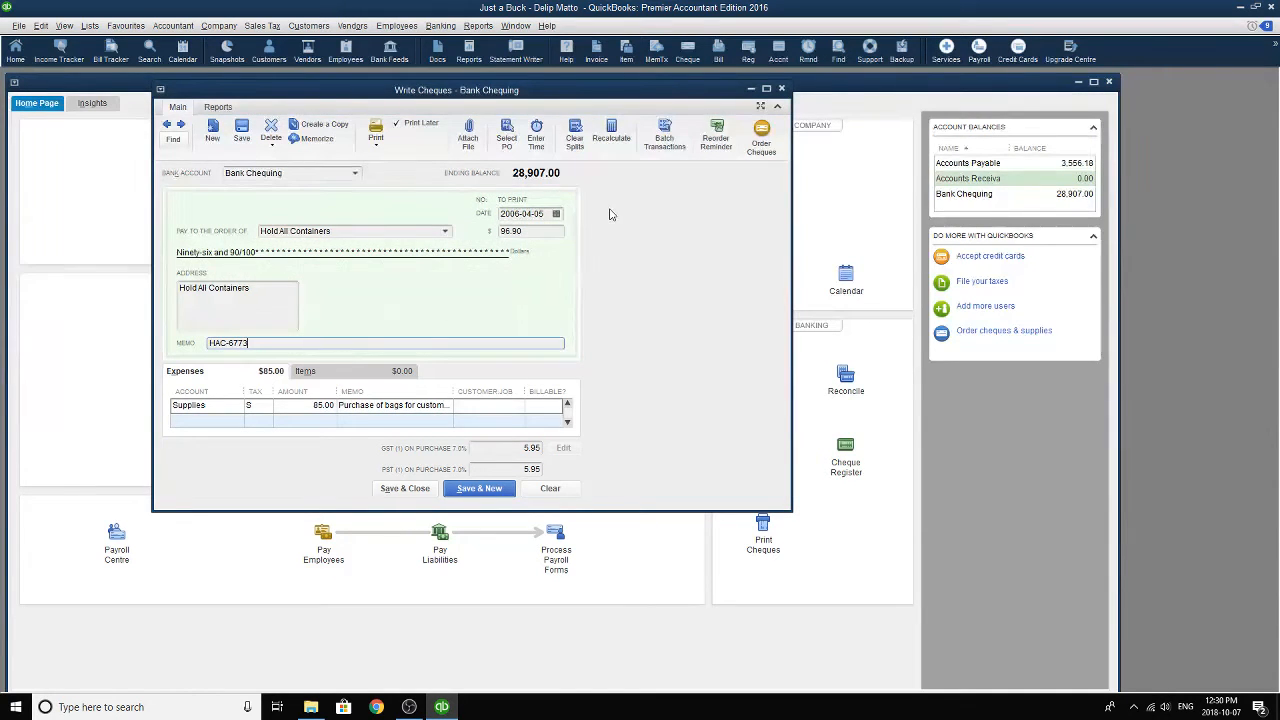
{"action": "left_click", "coordinate": [560, 215]}
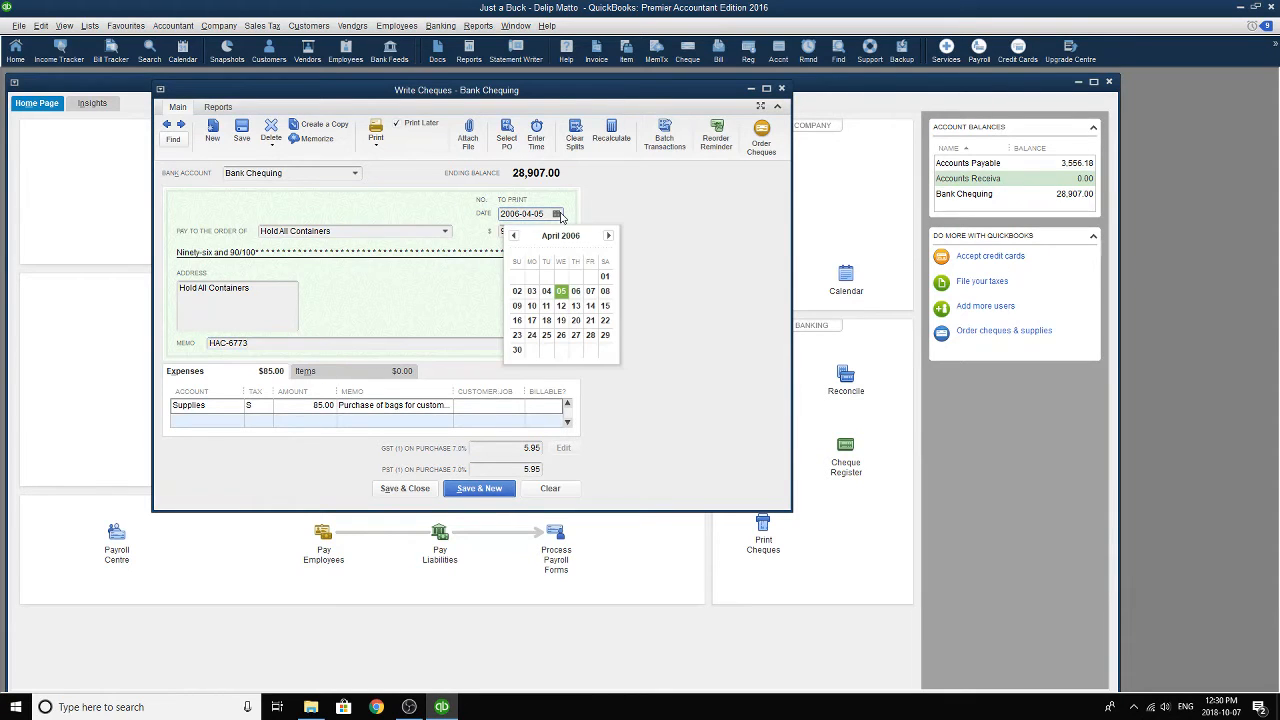
{"action": "left_click", "coordinate": [560, 215]}
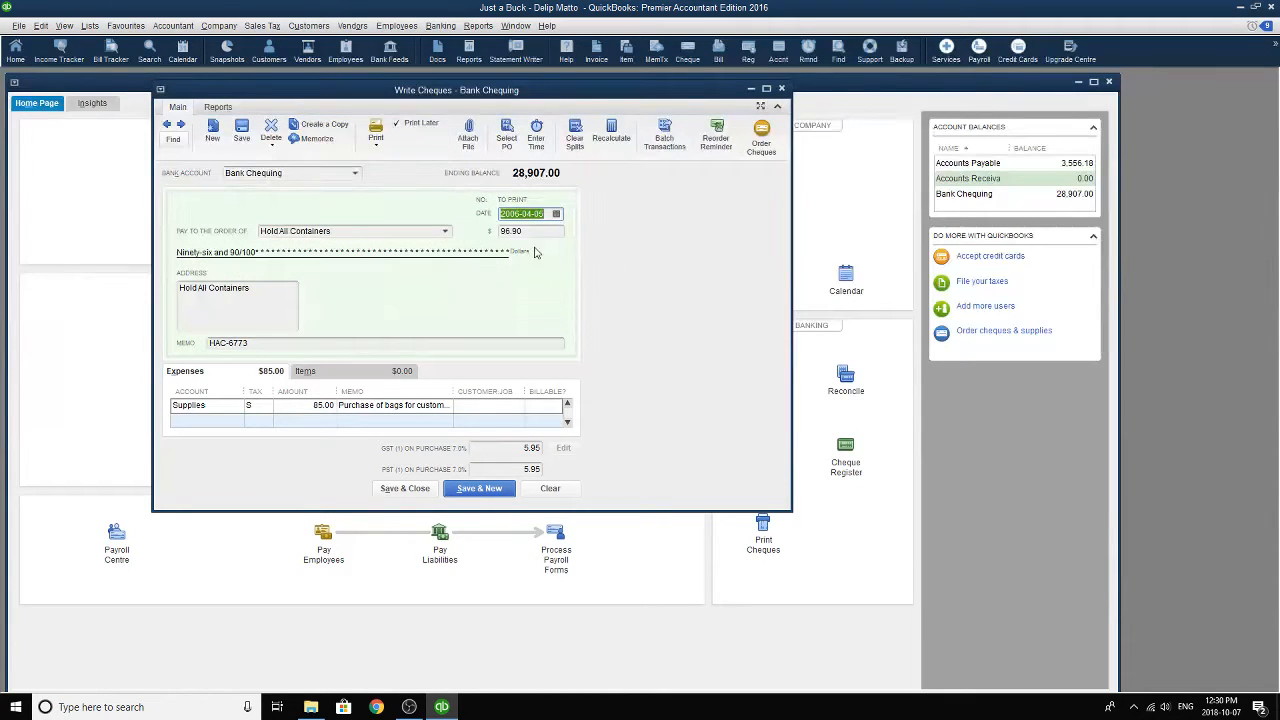
{"action": "left_click", "coordinate": [557, 231]}
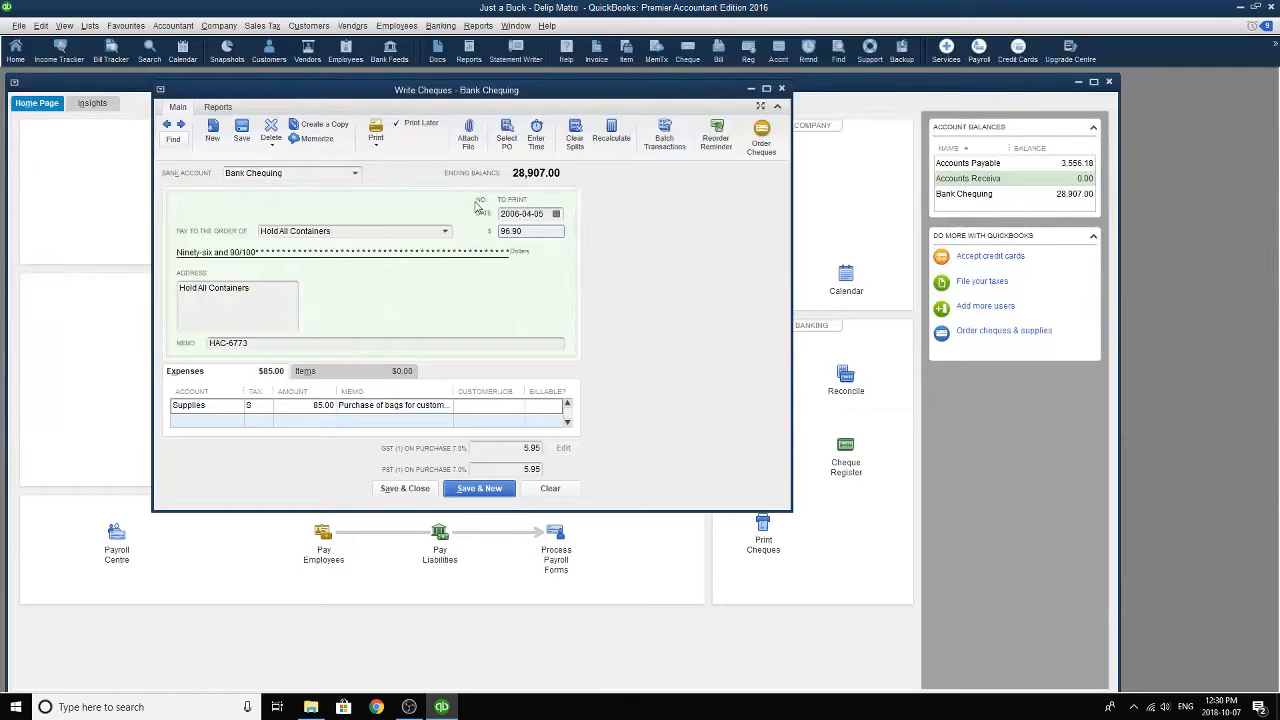
- Start memorizing the Hold All Containers cheque with a reminder that recurs every two weeks
{"action": "left_click", "coordinate": [312, 139]}
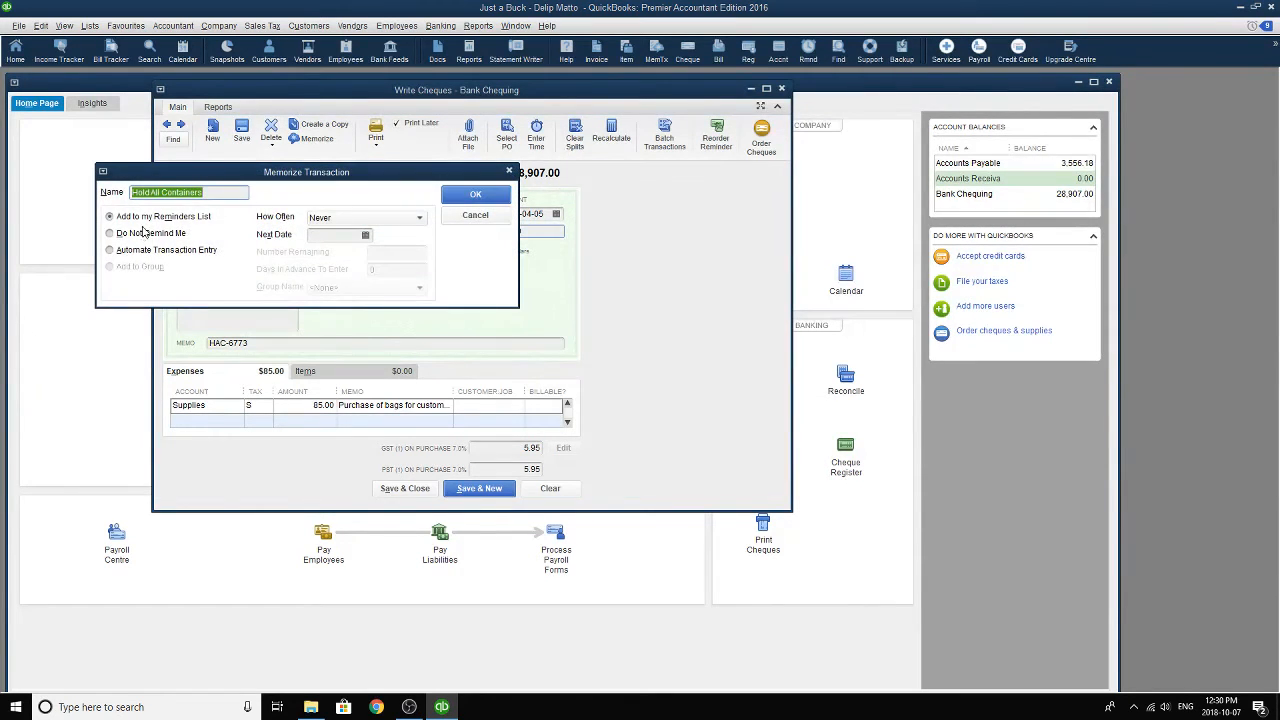
{"action": "left_click", "coordinate": [418, 218]}
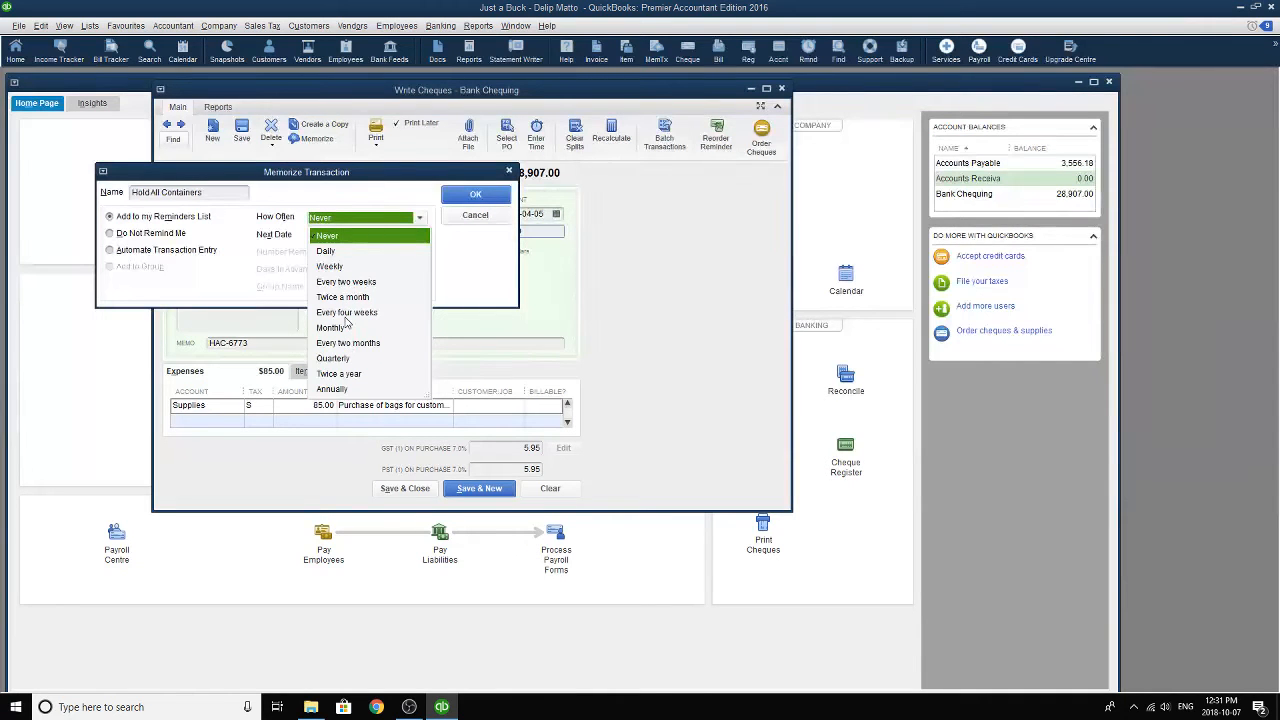
{"action": "left_click", "coordinate": [352, 283]}
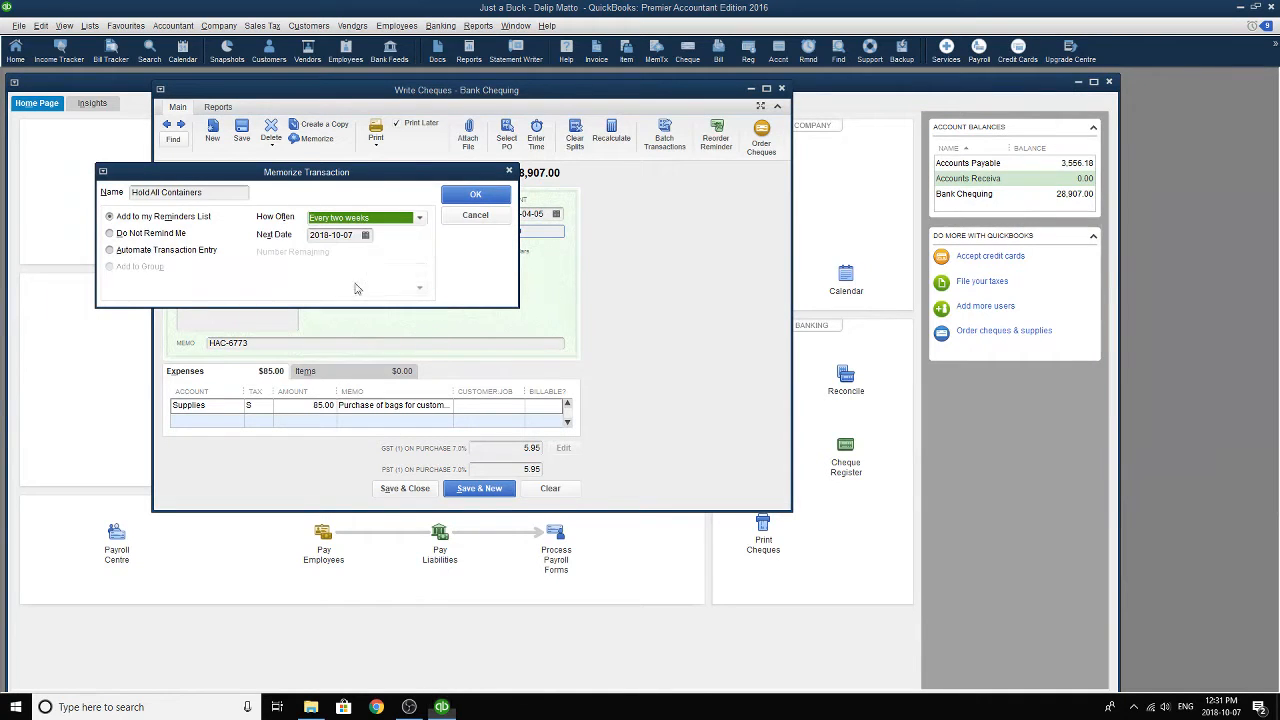
{"action": "left_click", "coordinate": [333, 235]}
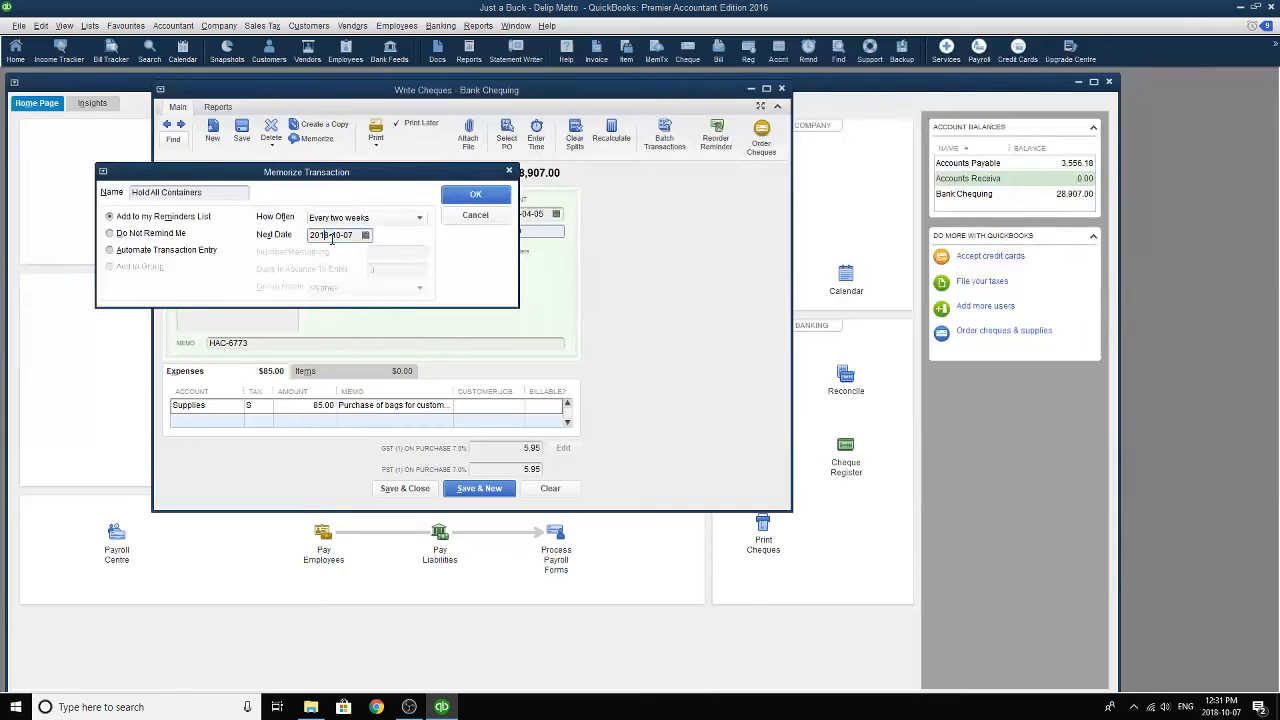
{"action": "key", "text": "BackSpace"}
{"action": "type", "text": "6"}
{"action": "left_click", "coordinate": [366, 237]}
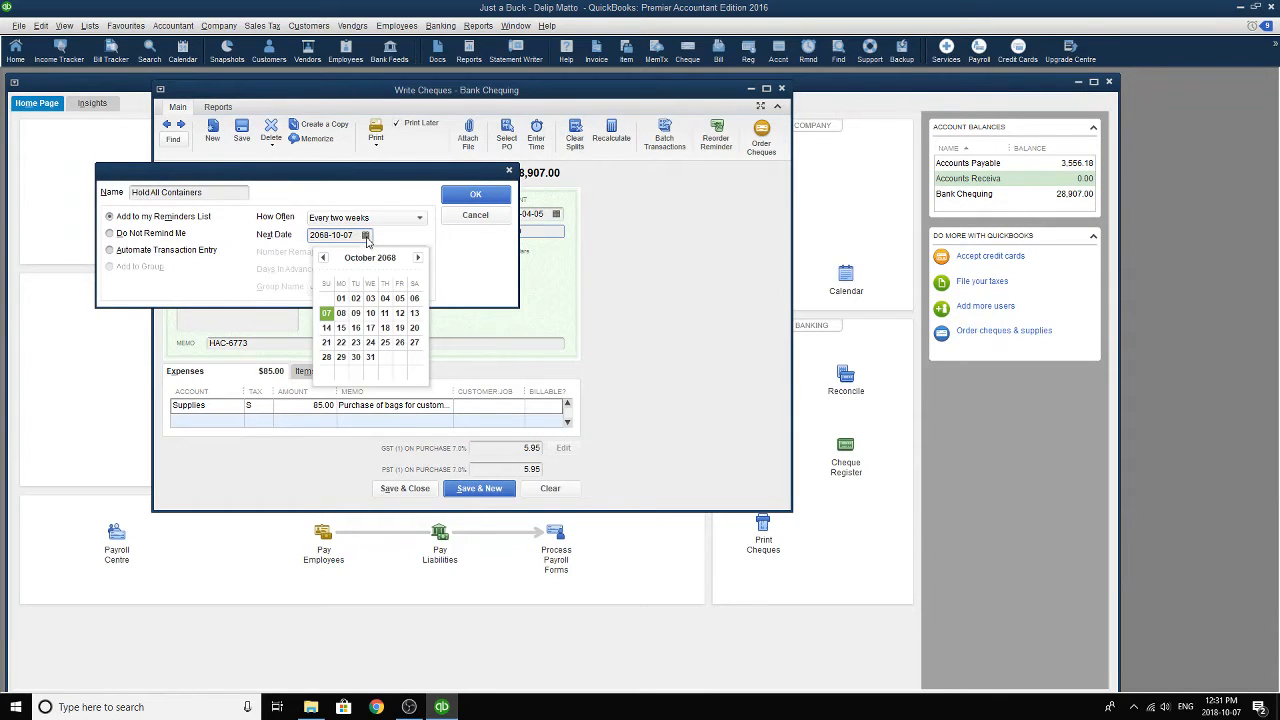
{"action": "left_click", "coordinate": [323, 258]}
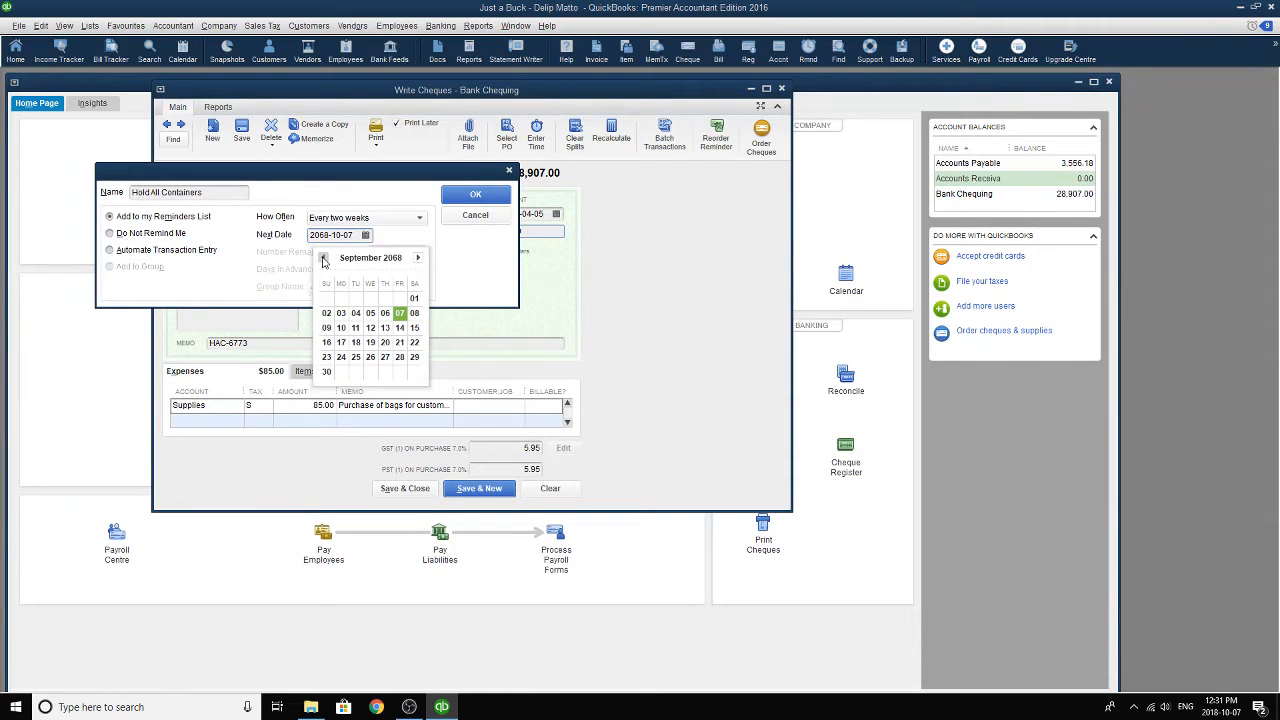
{"action": "left_click", "coordinate": [323, 259]}
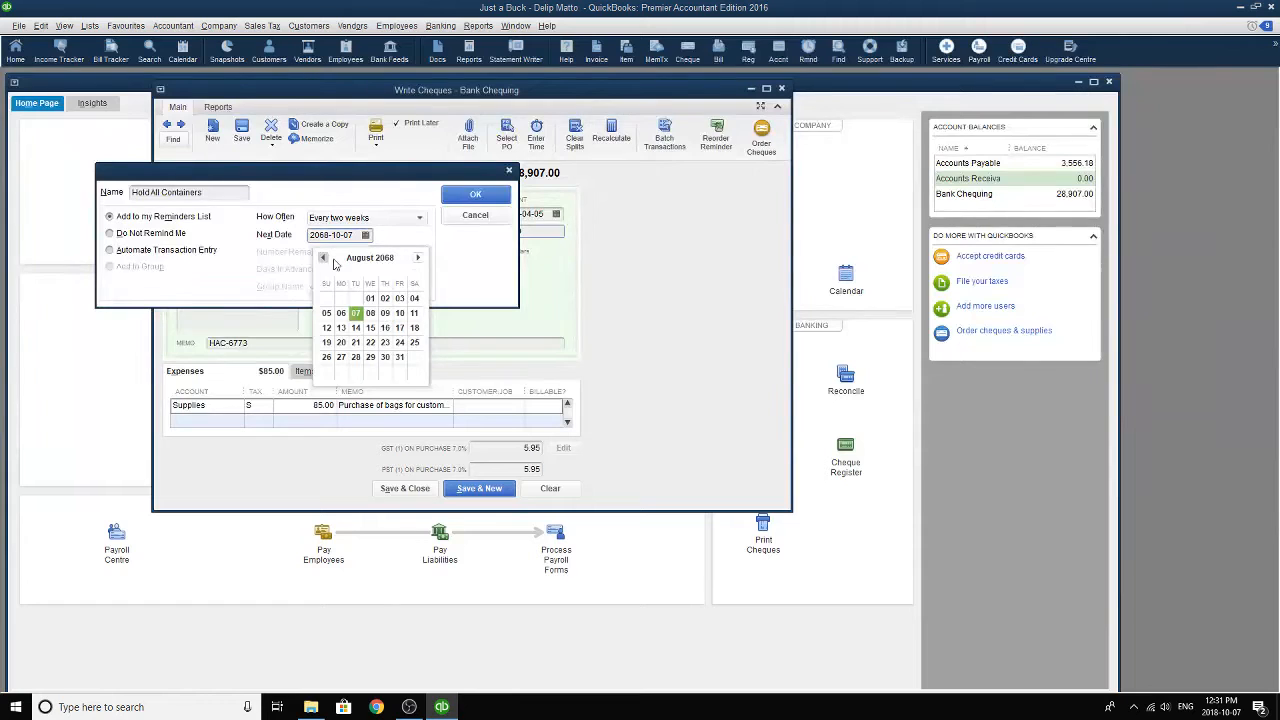
{"action": "left_click", "coordinate": [418, 258]}
{"action": "left_click", "coordinate": [418, 258]}
{"action": "left_click", "coordinate": [418, 258]}
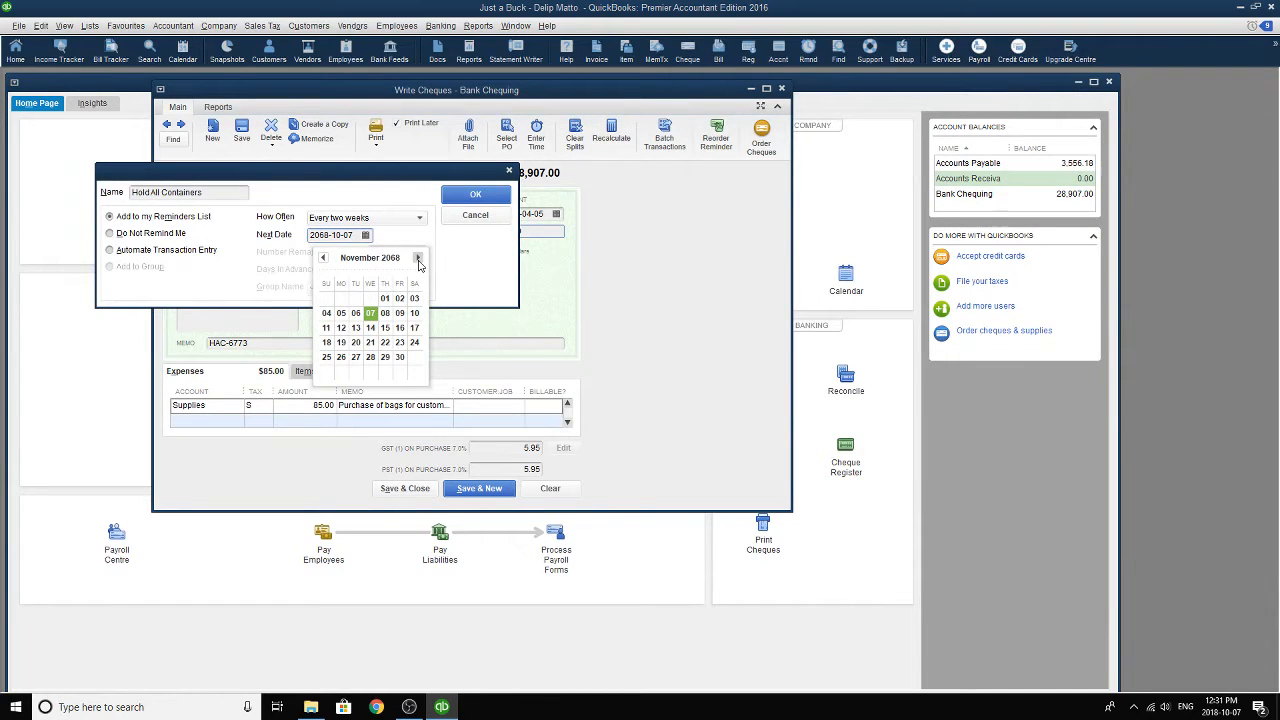
{"action": "left_click", "coordinate": [323, 258]}
{"action": "left_click", "coordinate": [323, 258]}
{"action": "left_click", "coordinate": [323, 258]}
{"action": "left_click", "coordinate": [323, 258]}
{"action": "left_click", "coordinate": [324, 258]}
{"action": "left_click", "coordinate": [325, 258]}
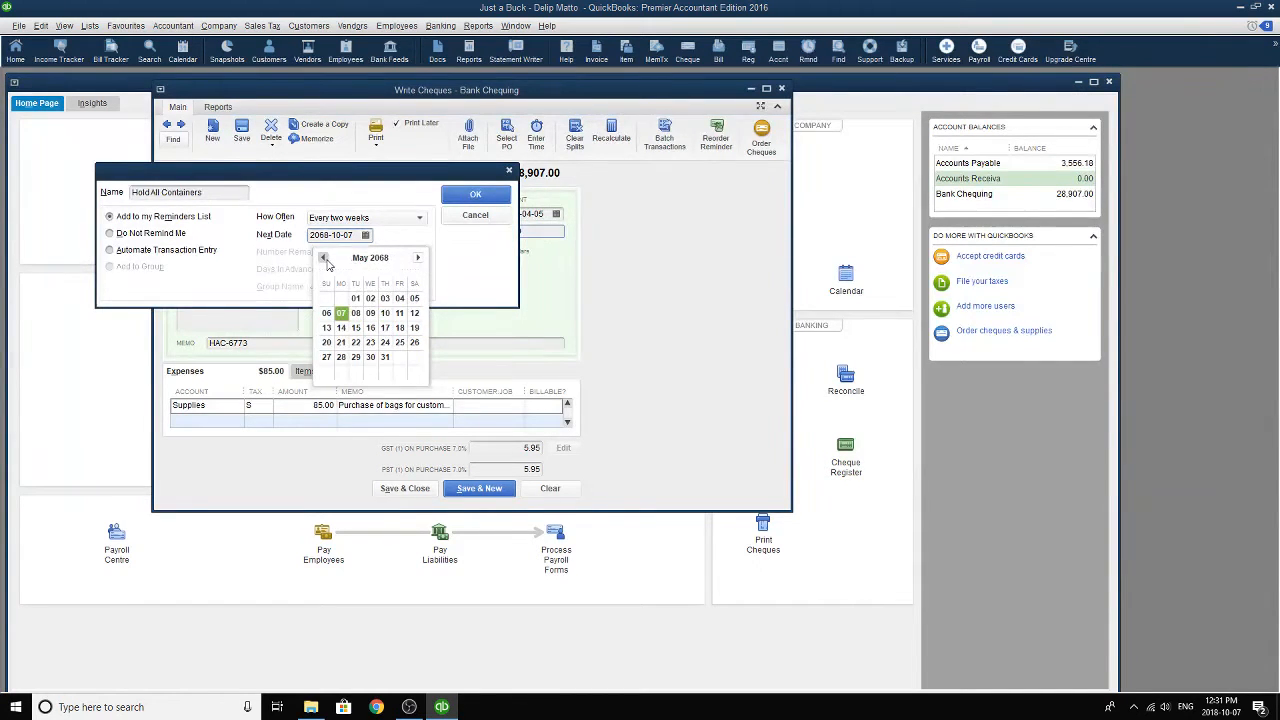
{"action": "left_click", "coordinate": [323, 258]}
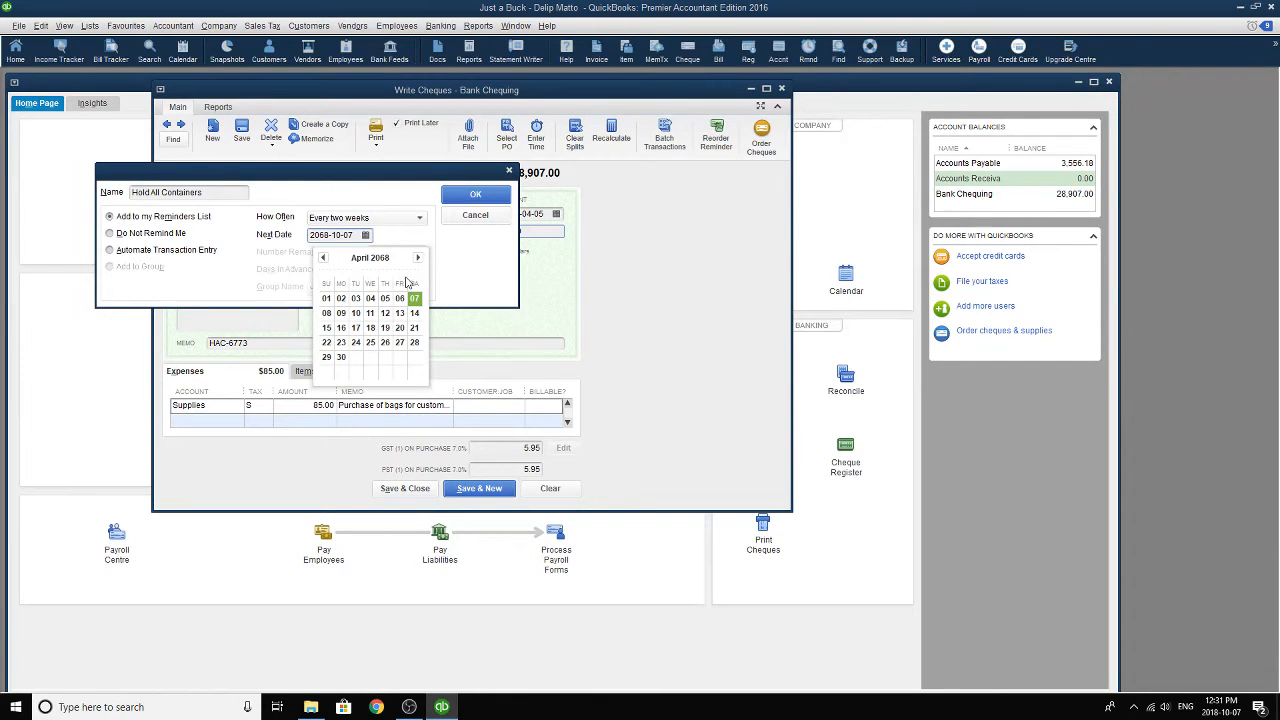
- Set the next date of the Hold All Containers reminder to 2006-04-19 and store the memorized transaction
{"action": "left_click", "coordinate": [329, 234]}
{"action": "key", "text": "BackSpace"}
{"action": "key", "text": "BackSpace"}
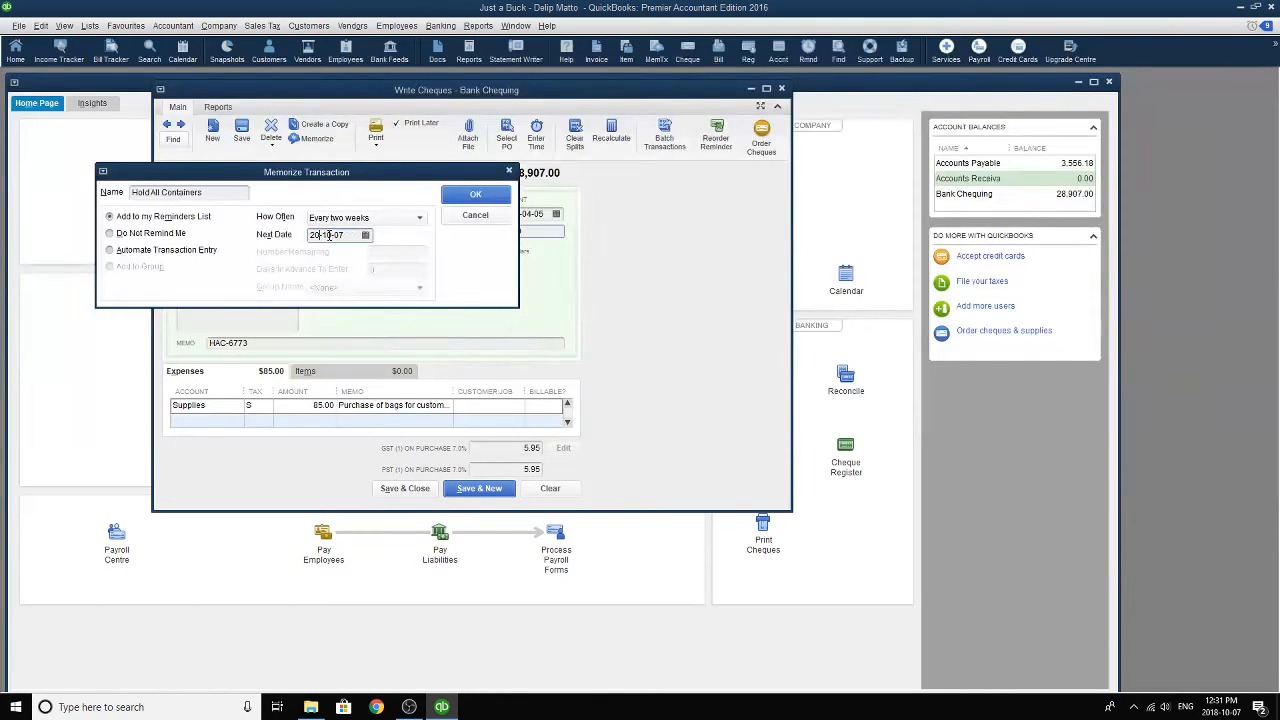
{"action": "type", "text": "06"}
{"action": "left_click", "coordinate": [366, 235]}
{"action": "left_click", "coordinate": [322, 259]}
{"action": "left_click", "coordinate": [322, 259]}
{"action": "left_click", "coordinate": [322, 259]}
{"action": "left_click", "coordinate": [322, 259]}
{"action": "left_click", "coordinate": [322, 259]}
{"action": "left_click", "coordinate": [322, 259]}
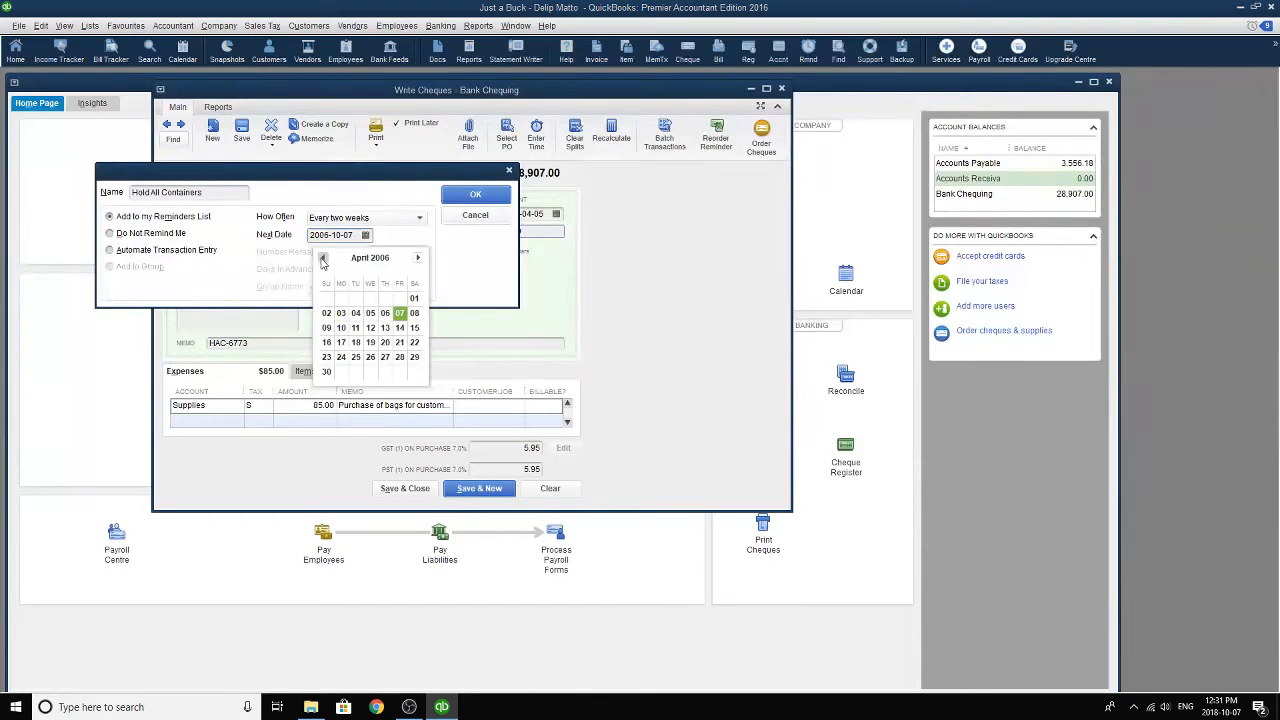
{"action": "left_click", "coordinate": [322, 259]}
{"action": "left_click", "coordinate": [418, 258]}
{"action": "left_click", "coordinate": [370, 342]}
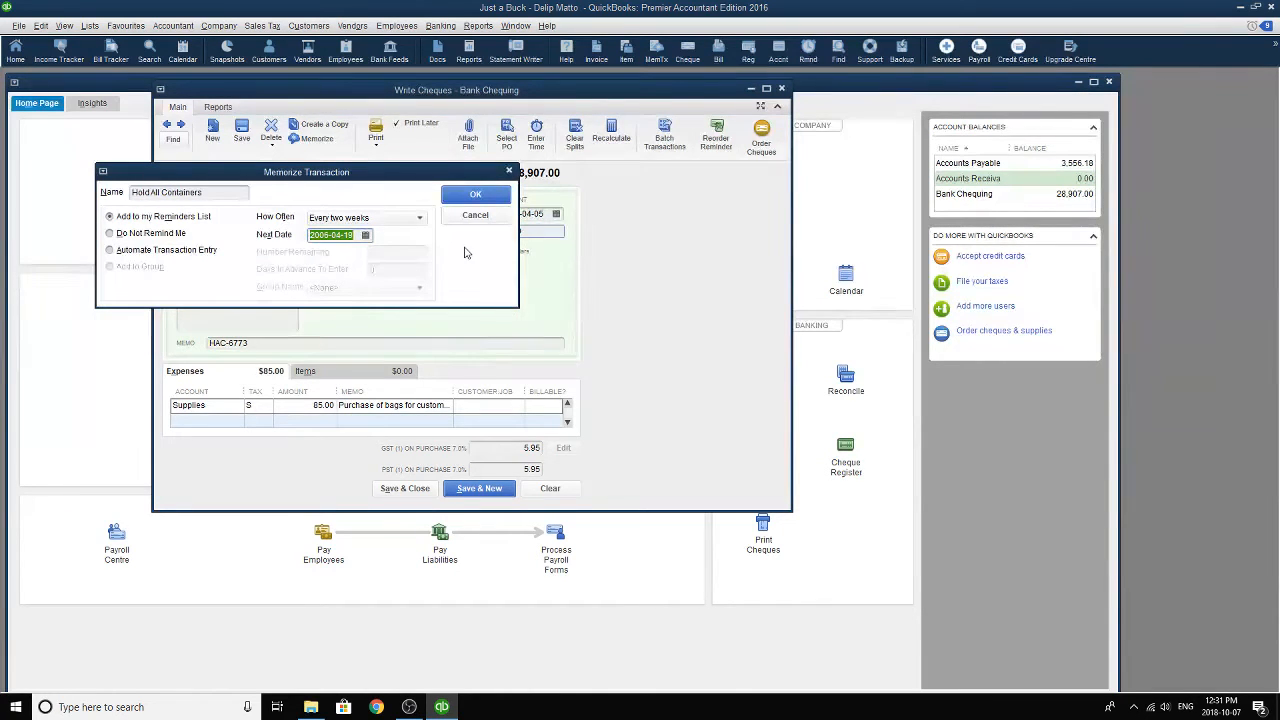
{"action": "left_click", "coordinate": [475, 194]}
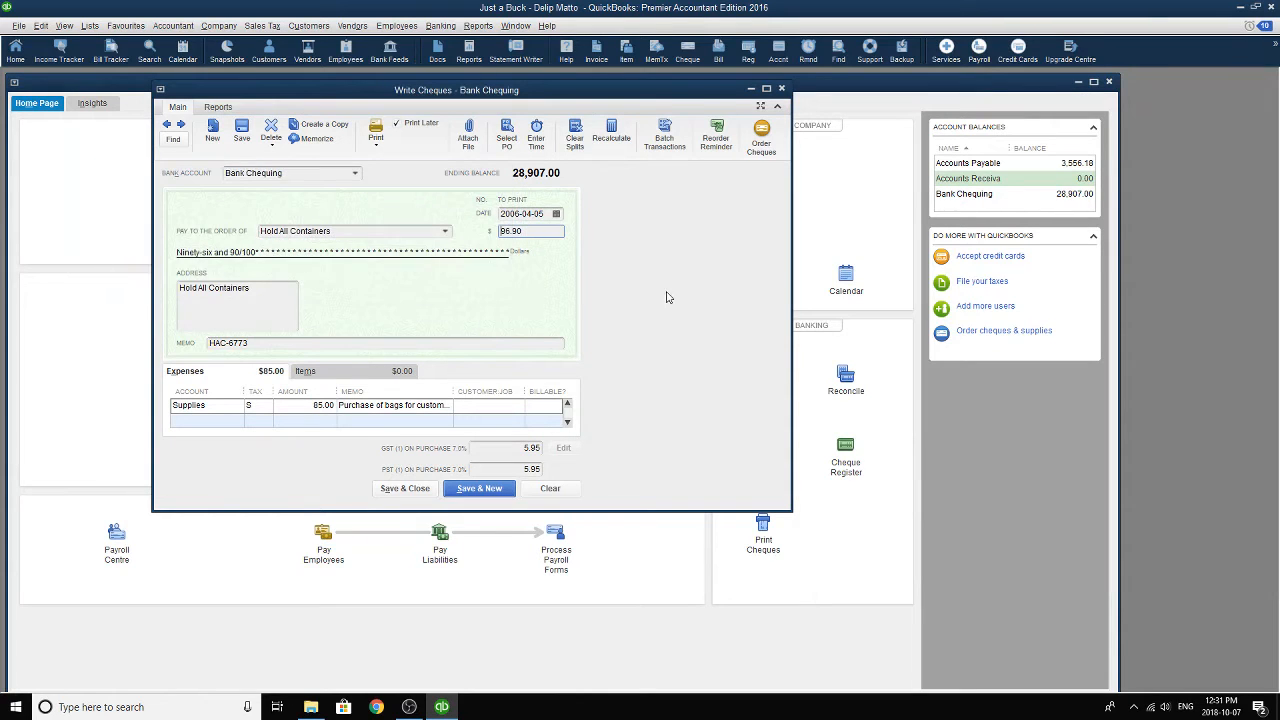
- Save and close the Hold All Containers cheque
{"action": "left_click", "coordinate": [535, 232]}
{"action": "left_click", "coordinate": [410, 489]}
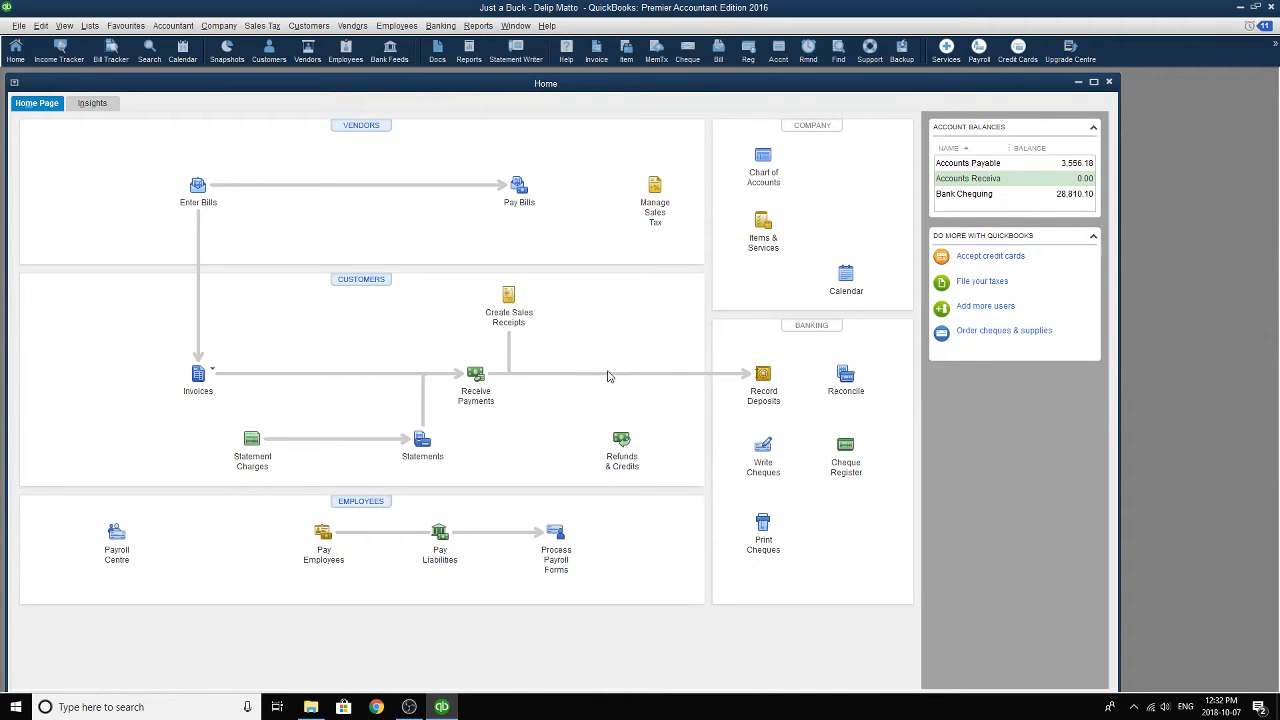
- Start a new Bank Chequing cheque payable to the vendor Red River Properties
{"action": "left_click", "coordinate": [761, 452]}
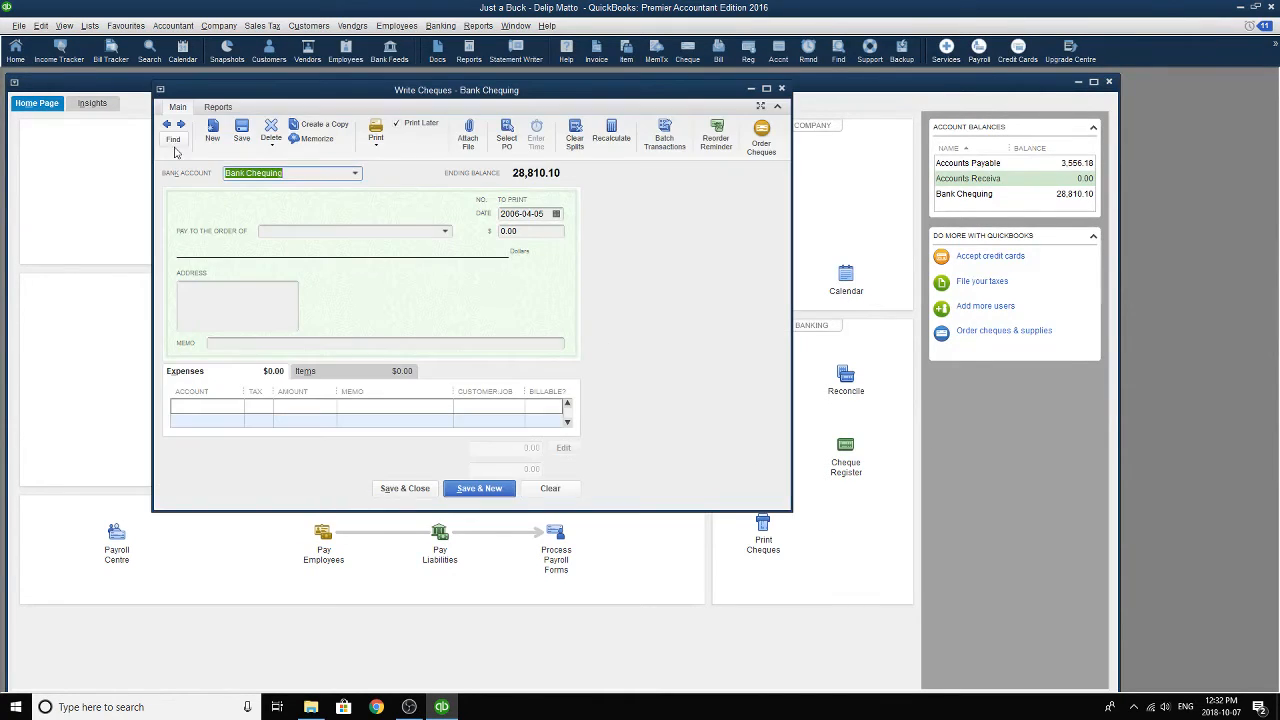
{"action": "left_click", "coordinate": [444, 235]}
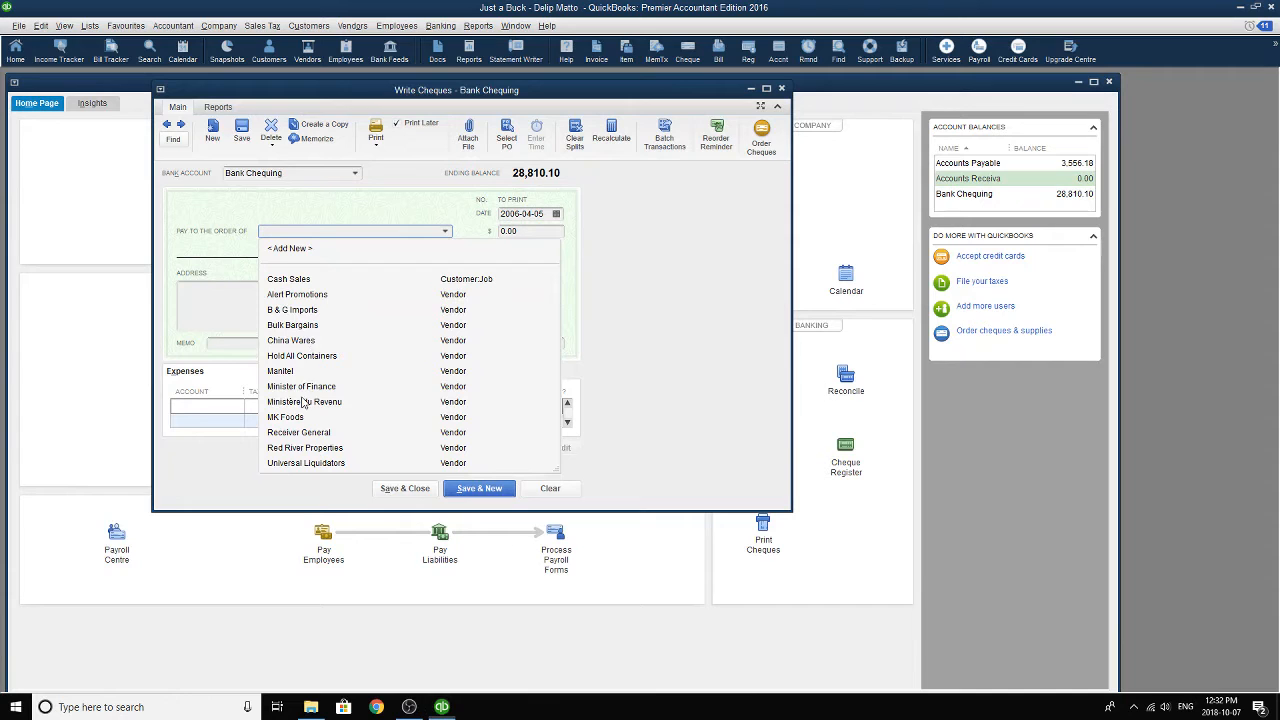
{"action": "left_click", "coordinate": [305, 448]}
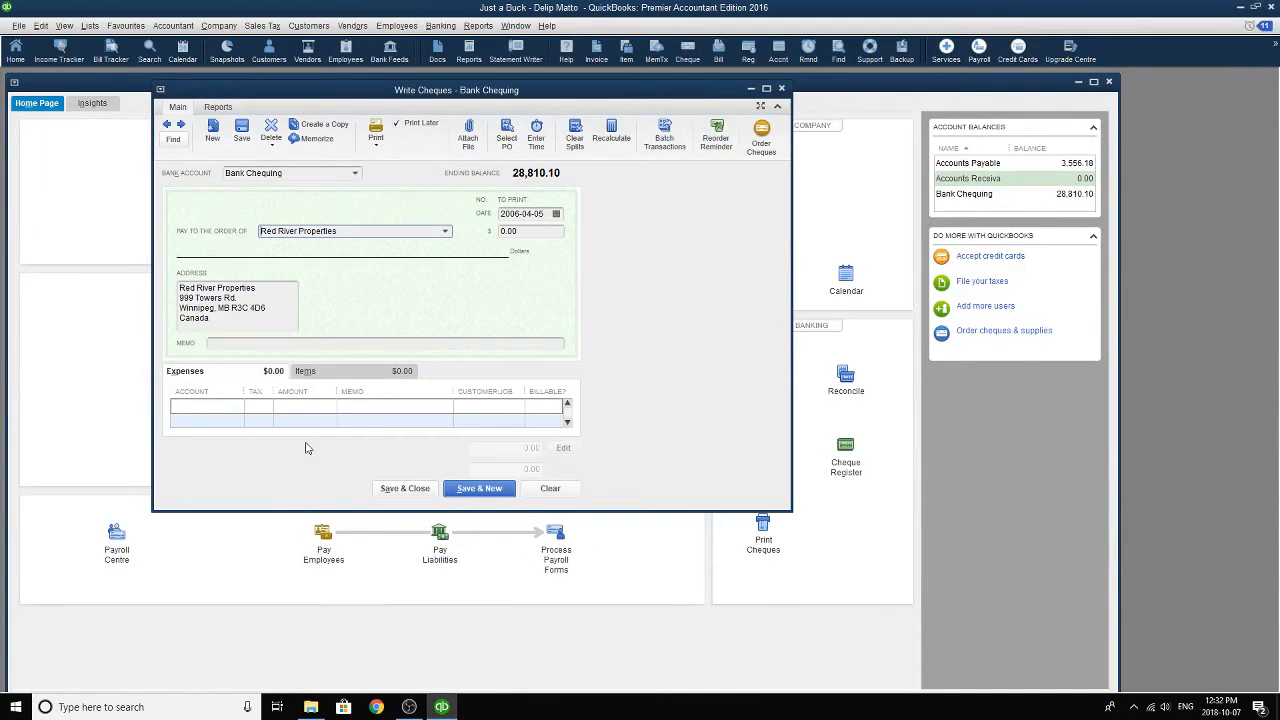
- Date the Red River Properties cheque 2006-04-05 and enter RDP-4-06 as its memo
{"action": "left_click", "coordinate": [556, 214]}
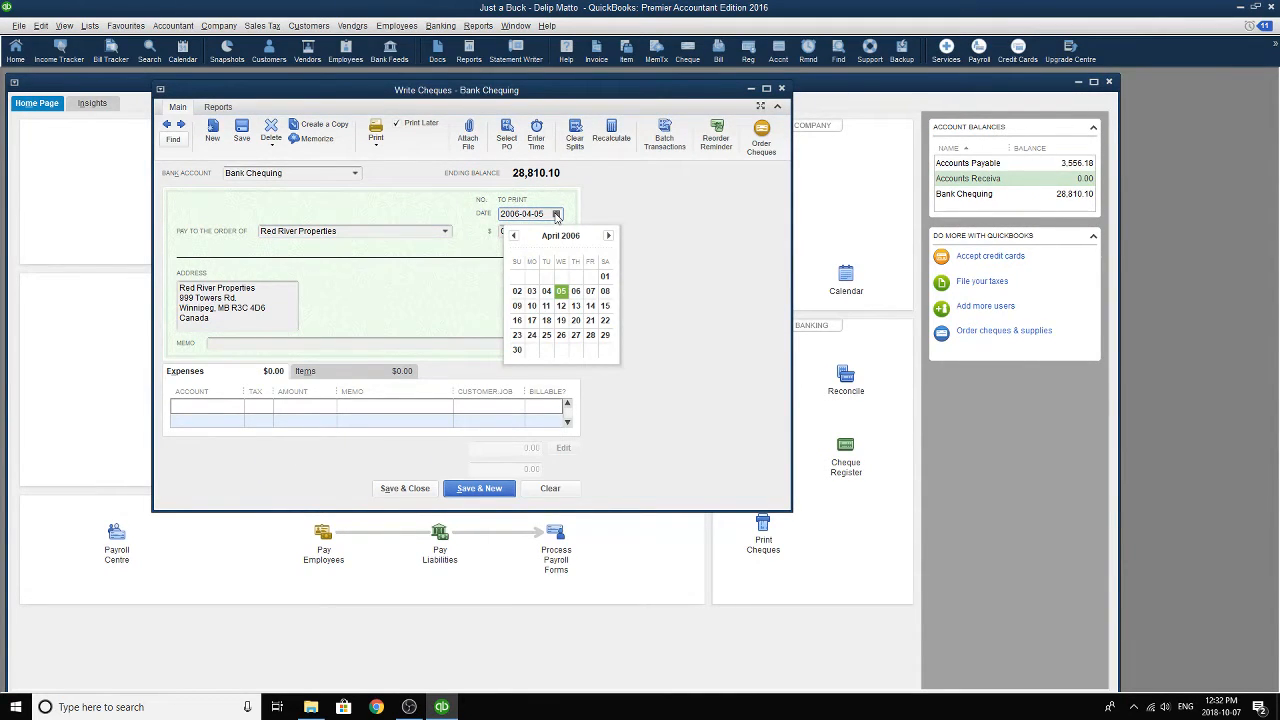
{"action": "left_click", "coordinate": [562, 292]}
{"action": "left_click", "coordinate": [264, 343]}
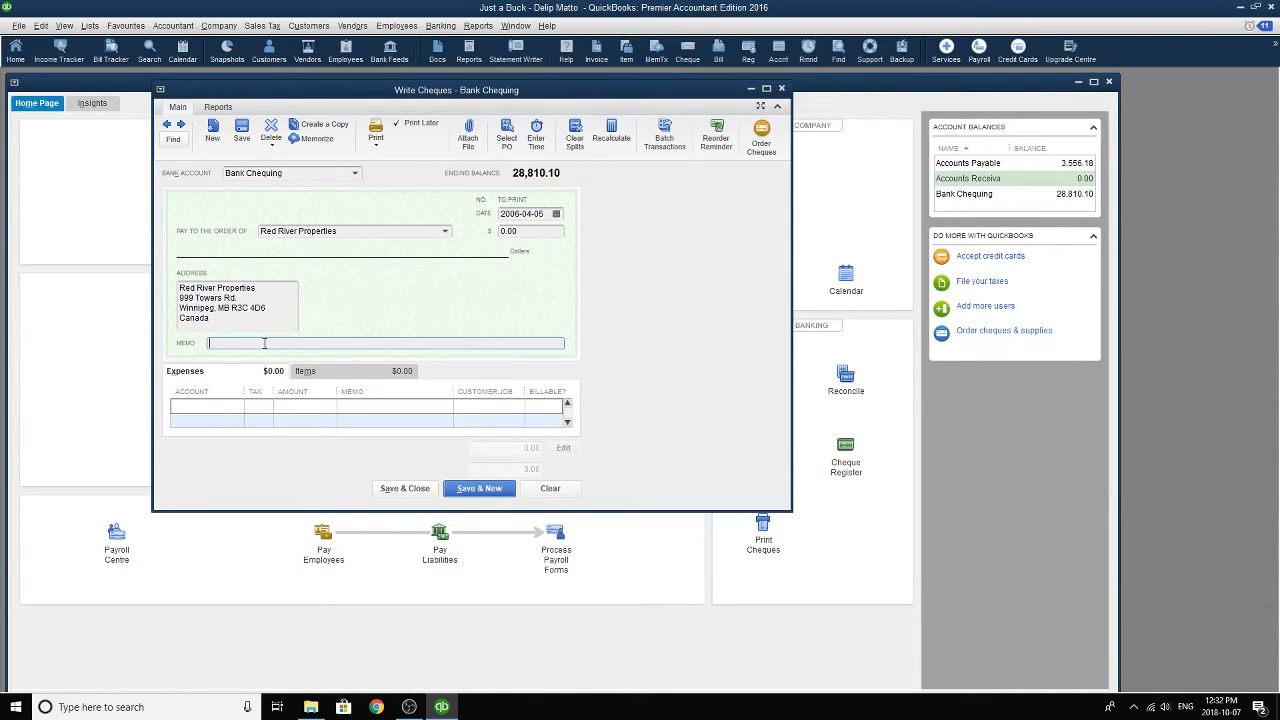
{"action": "type", "text": "RDP-4-06"}
{"action": "key", "text": "Tab"}
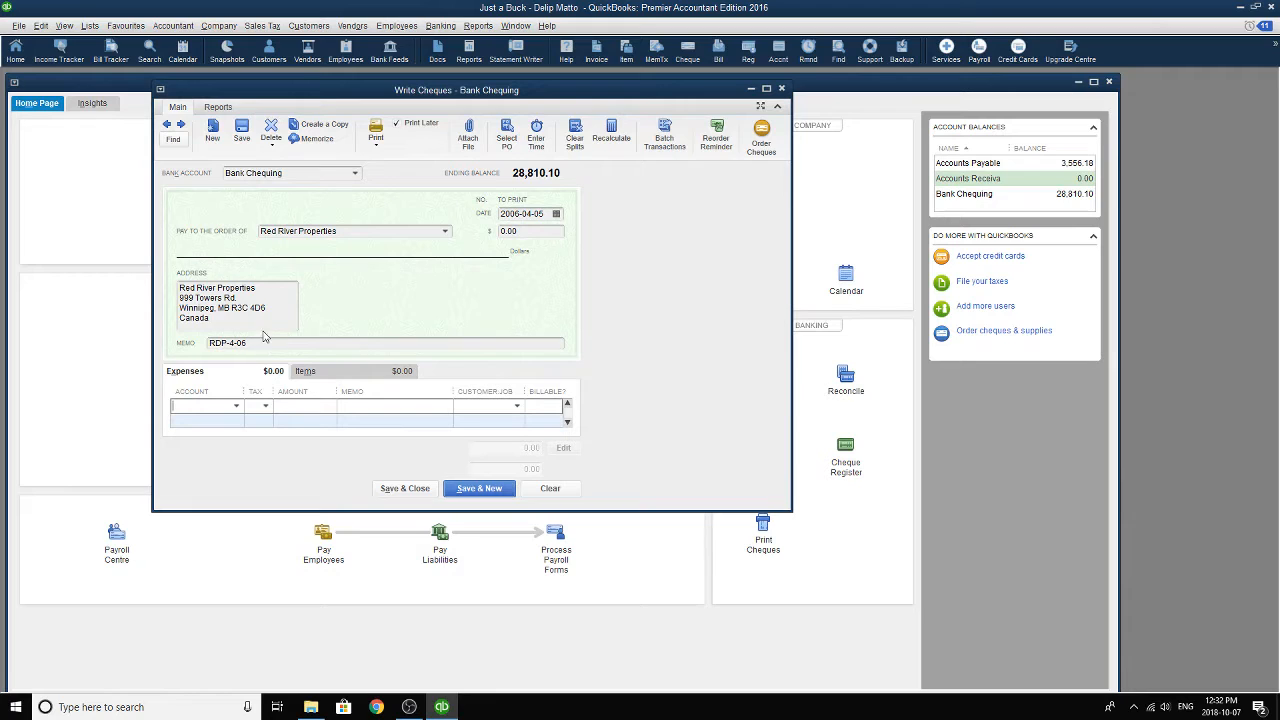
- Add a Rental Expense line to the cheque with an amount of 3,000.00 and the memo "For monthly rent expense."
{"action": "left_click", "coordinate": [237, 408]}
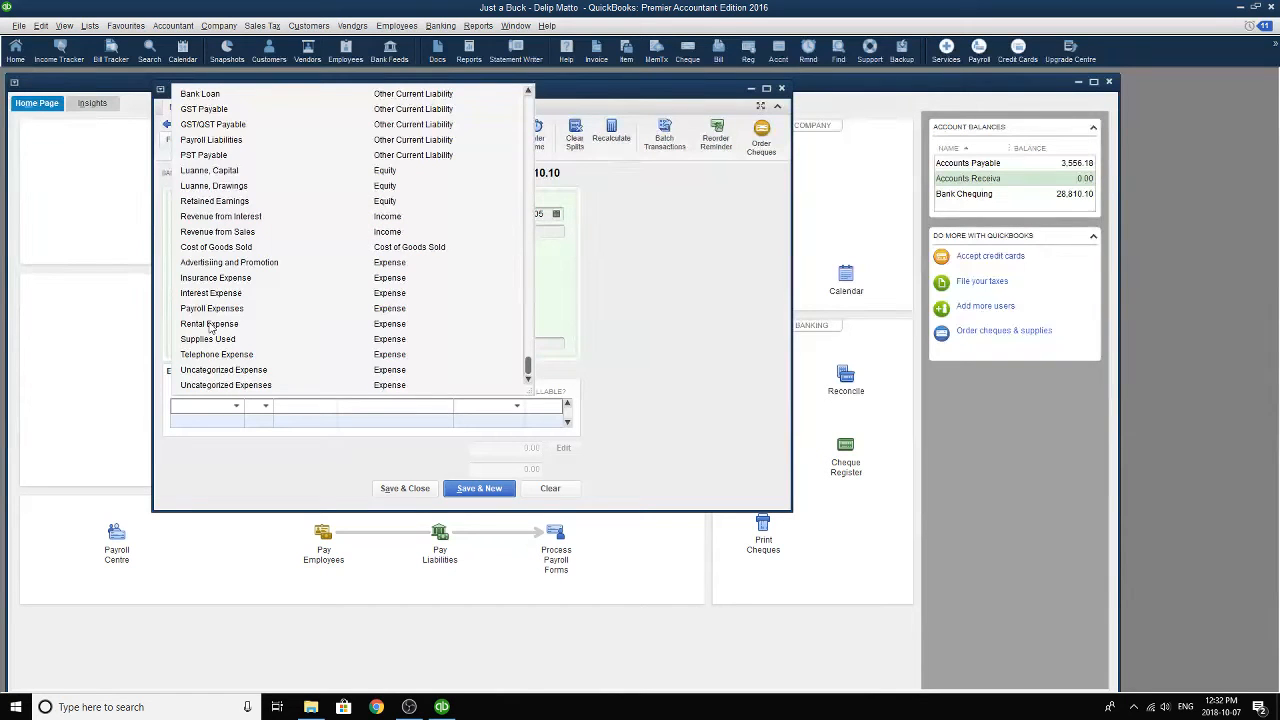
{"action": "scroll", "coordinate": [213, 326], "scroll_direction": "up", "scroll_amount": 4}
{"action": "scroll", "coordinate": [227, 221], "scroll_direction": "down", "scroll_amount": 3}
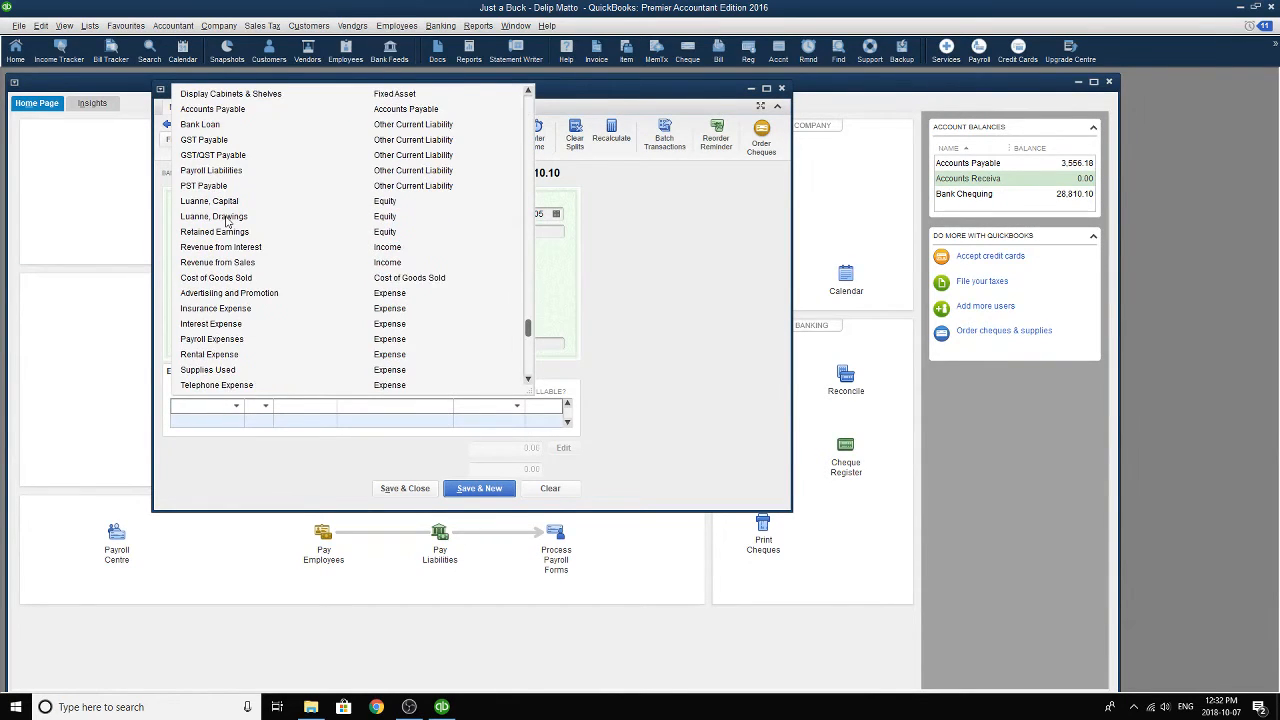
{"action": "scroll", "coordinate": [225, 228], "scroll_direction": "down", "scroll_amount": 1}
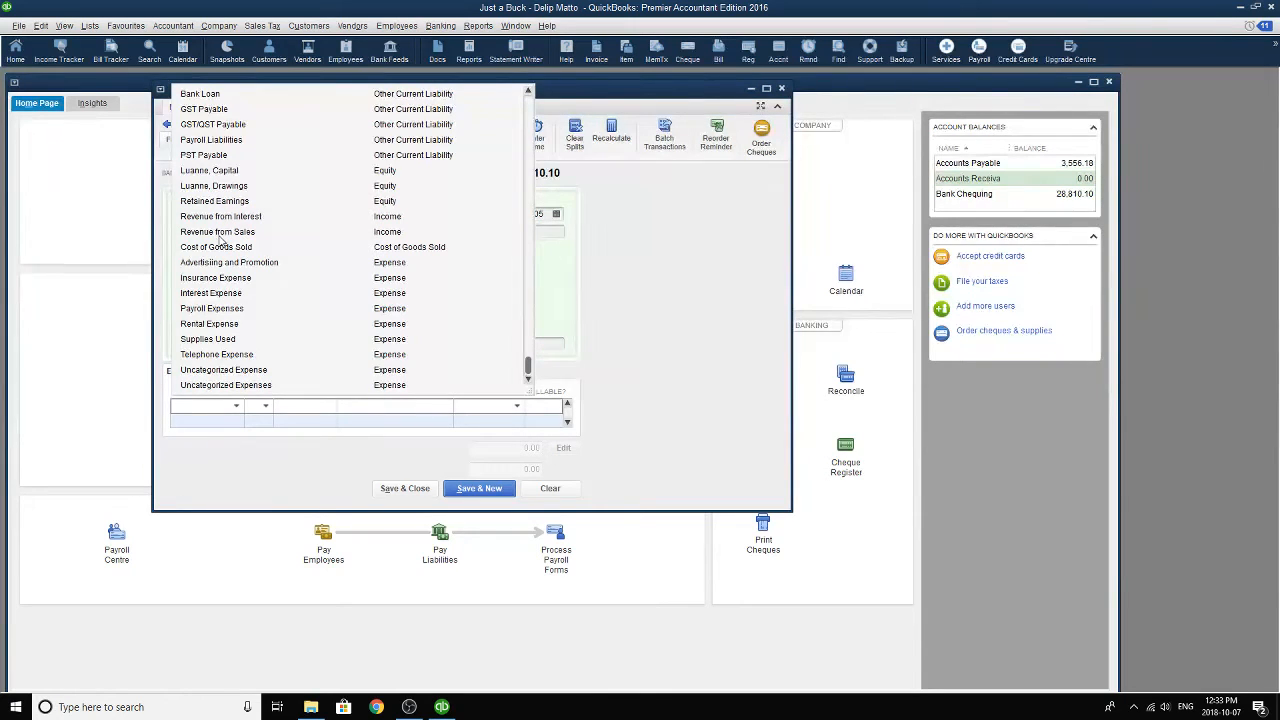
{"action": "left_click", "coordinate": [206, 326]}
{"action": "left_click", "coordinate": [323, 404]}
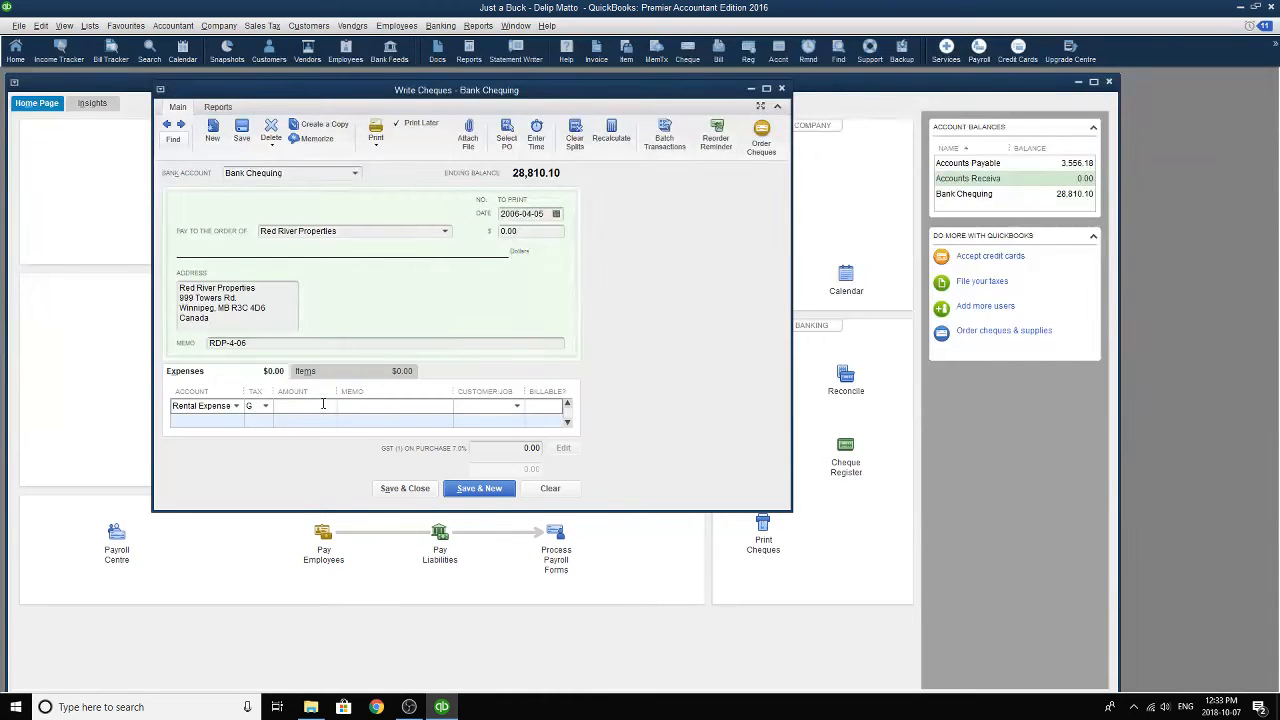
{"action": "type", "text": "3000"}
{"action": "key", "text": "Tab"}
{"action": "type", "text": "F"}
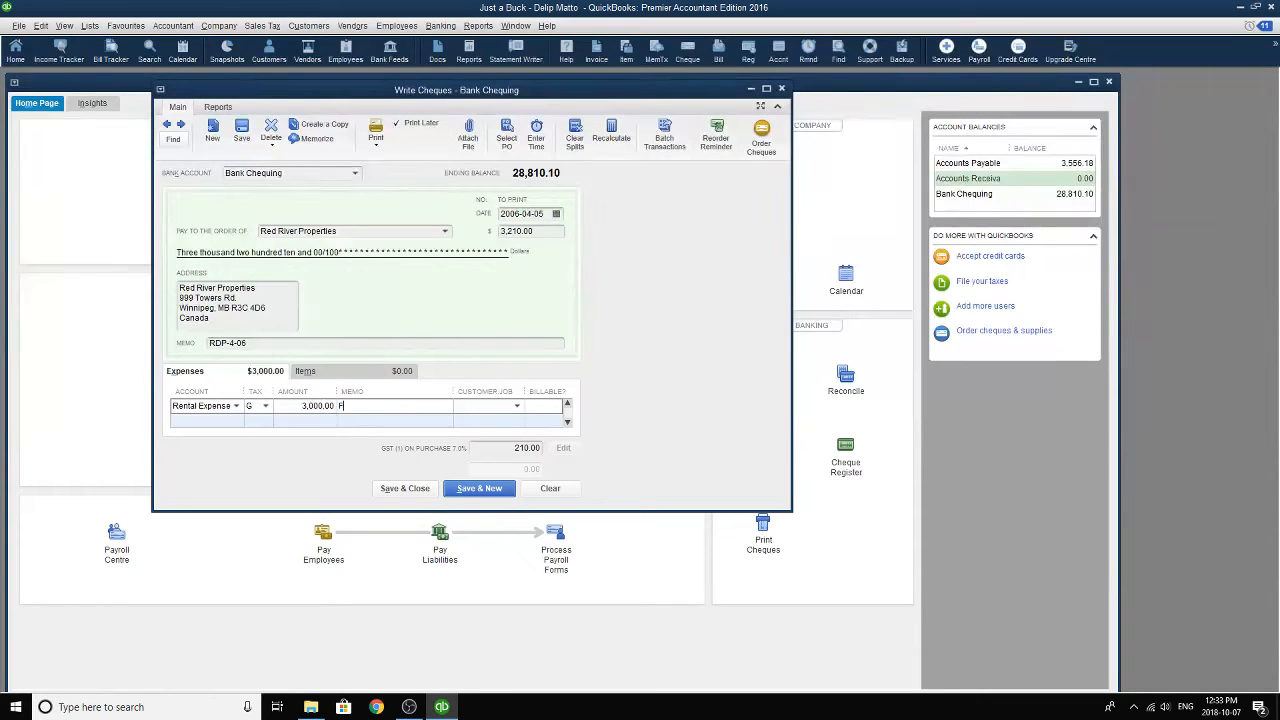
{"action": "type", "text": "or monthly rent expense."}
- Start memorizing the Red River Properties cheque with a monthly reminder
{"action": "left_click", "coordinate": [301, 145]}
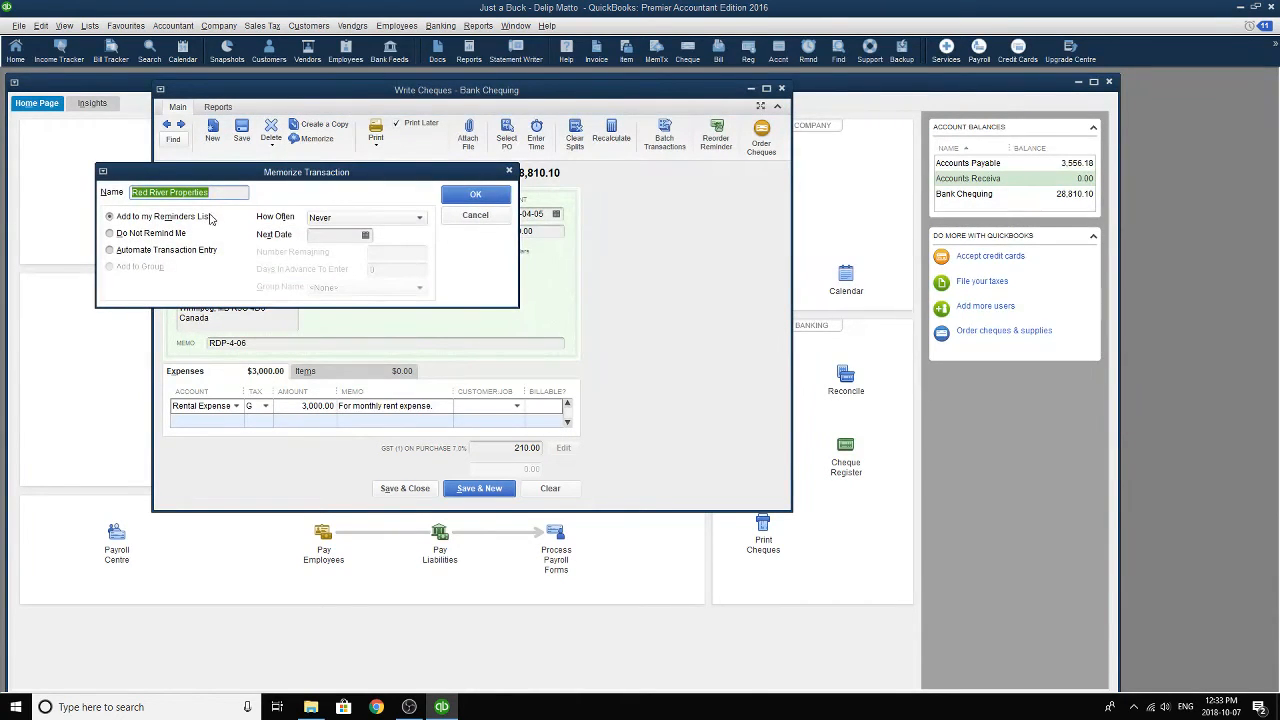
{"action": "left_click", "coordinate": [357, 217]}
{"action": "left_click", "coordinate": [354, 329]}
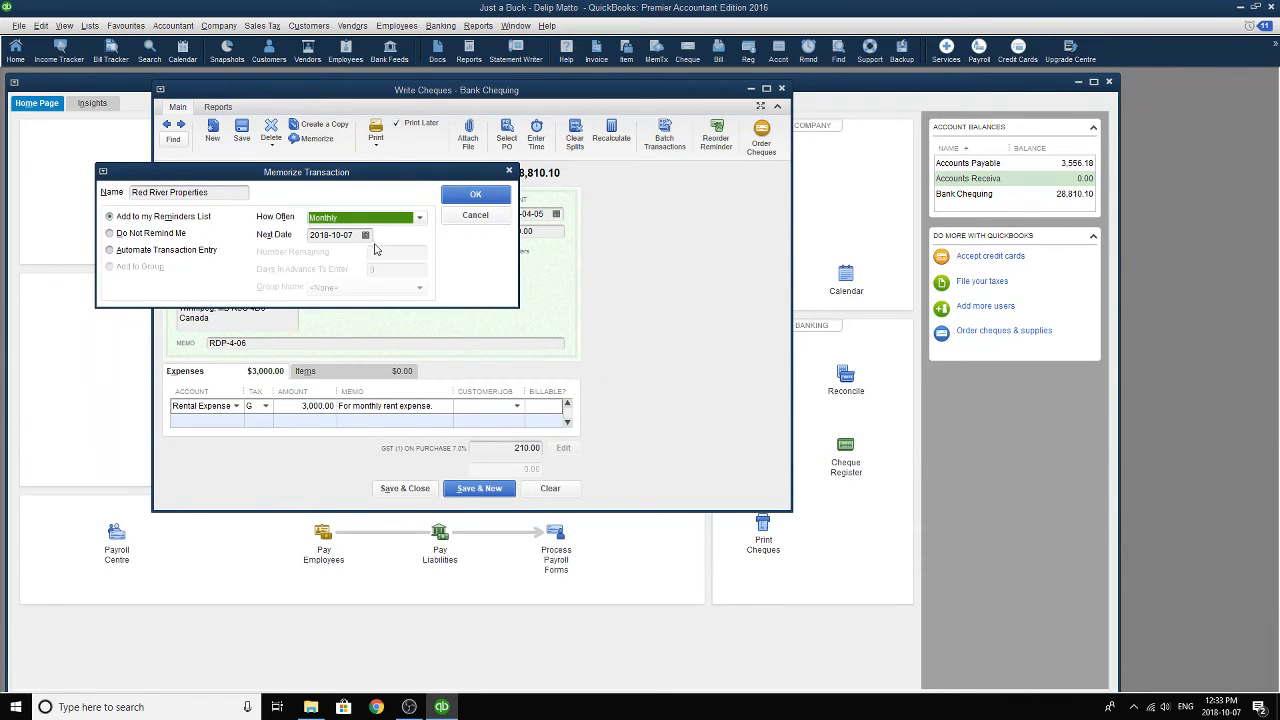
- Set the next date of the Red River Properties reminder to 2006-05-05 and store the memorized transaction
{"action": "left_click", "coordinate": [328, 238]}
{"action": "key", "text": "BackSpace"}
{"action": "key", "text": "BackSpace"}
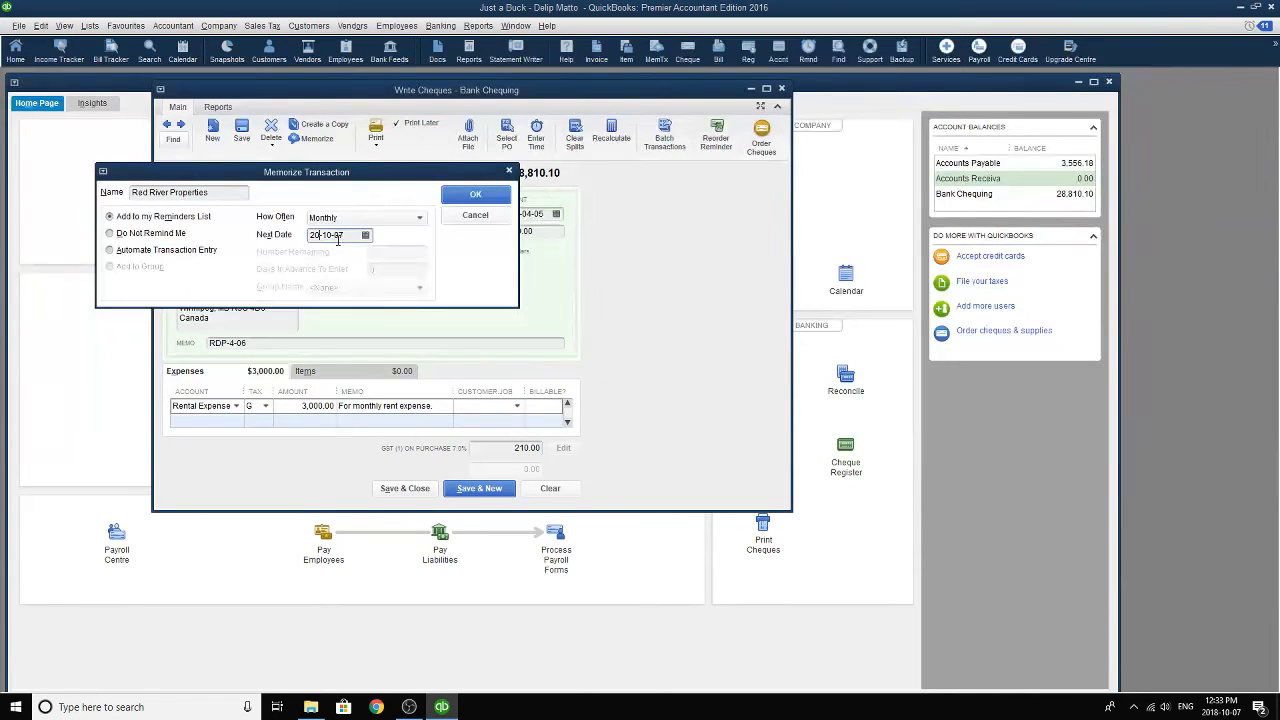
{"action": "type", "text": "06"}
{"action": "left_click", "coordinate": [367, 236]}
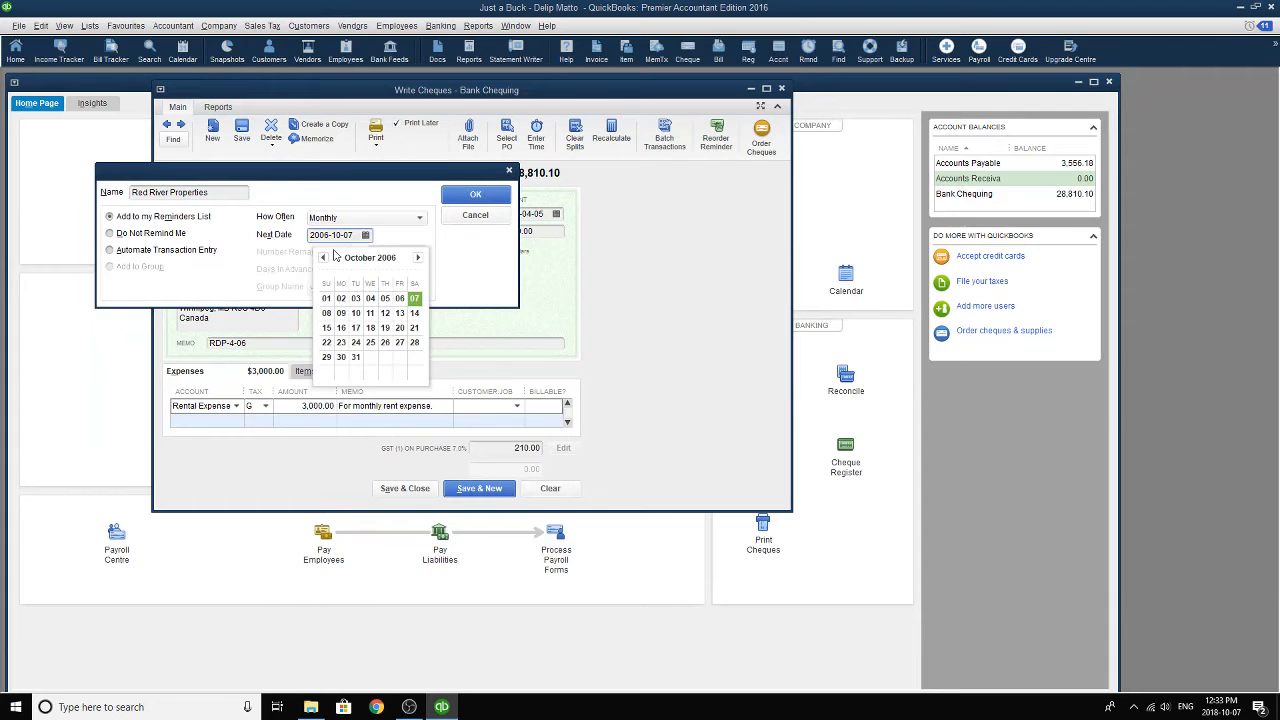
{"action": "left_click", "coordinate": [324, 259]}
{"action": "left_click", "coordinate": [324, 259]}
{"action": "left_click", "coordinate": [324, 259]}
{"action": "left_click", "coordinate": [324, 259]}
{"action": "left_click", "coordinate": [324, 259]}
{"action": "left_click", "coordinate": [324, 259]}
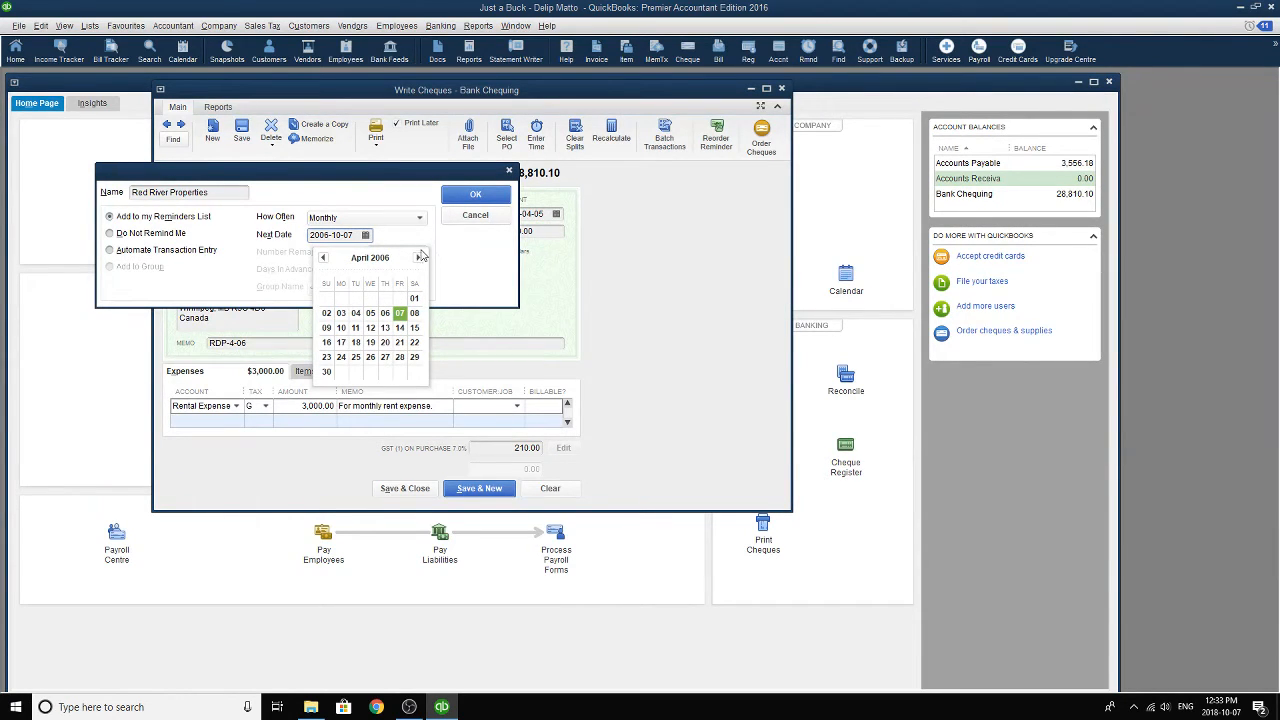
{"action": "left_click", "coordinate": [419, 258]}
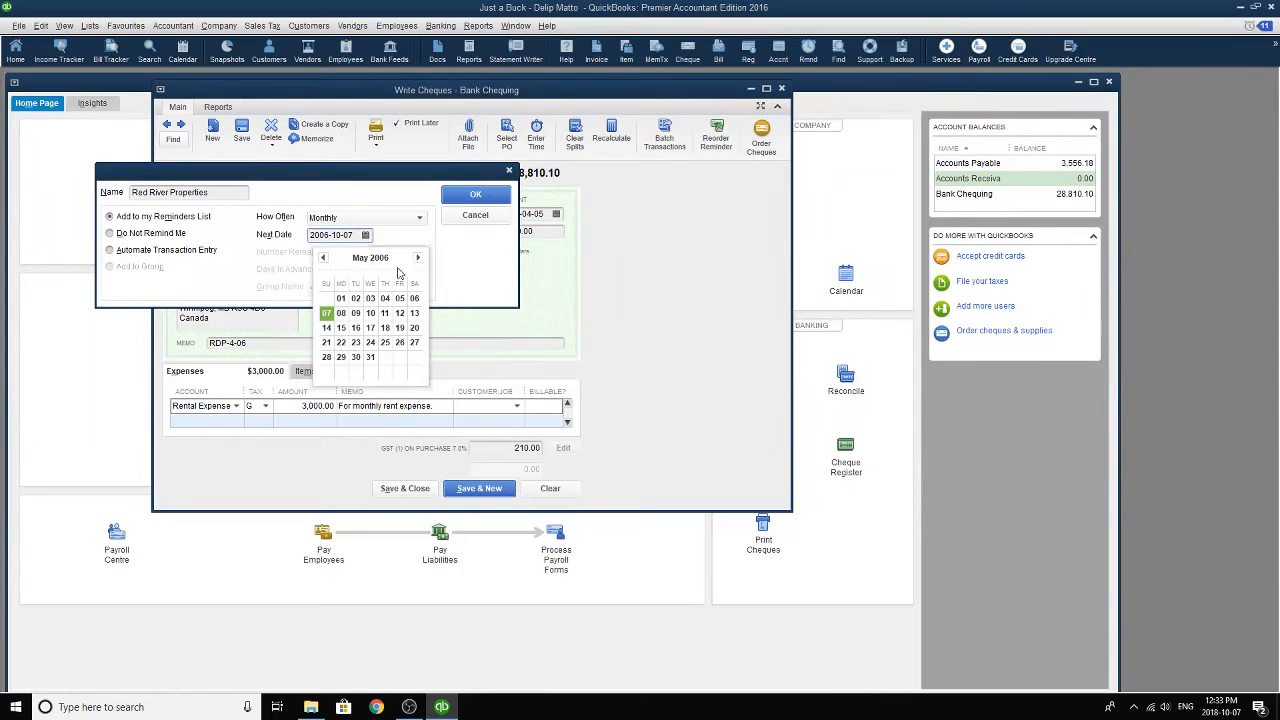
{"action": "left_click", "coordinate": [399, 299]}
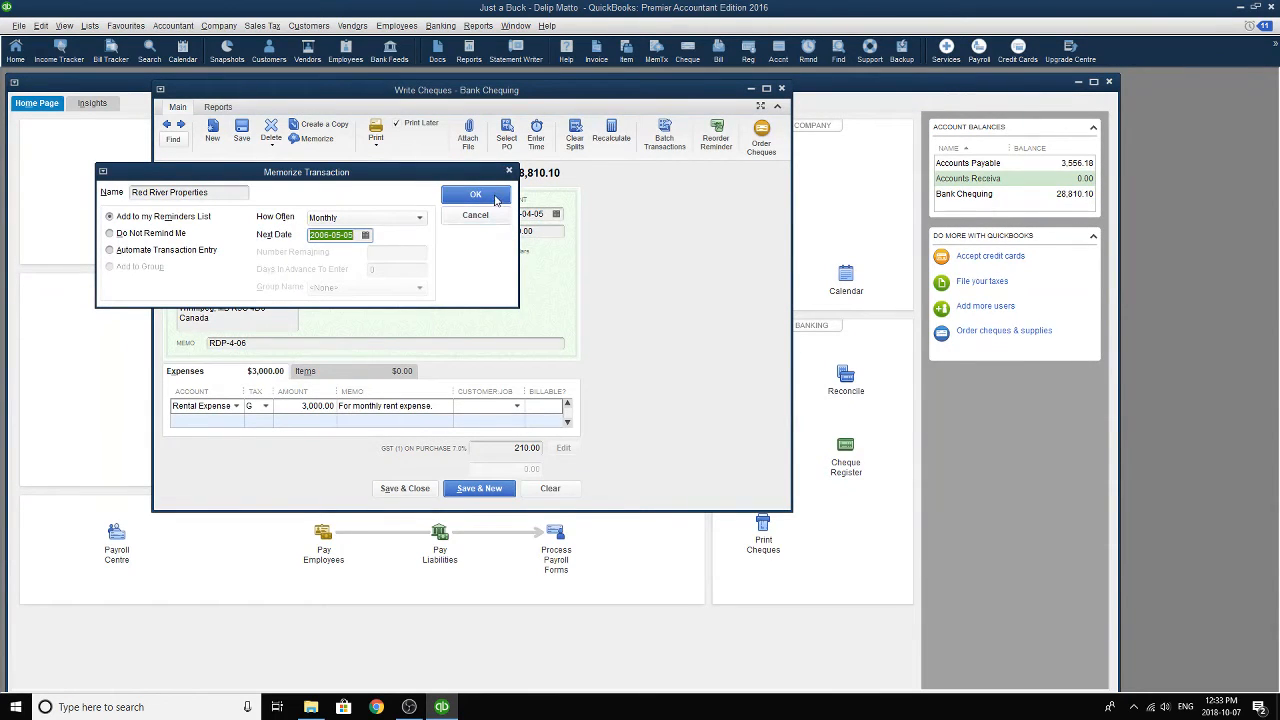
{"action": "left_click", "coordinate": [475, 194]}
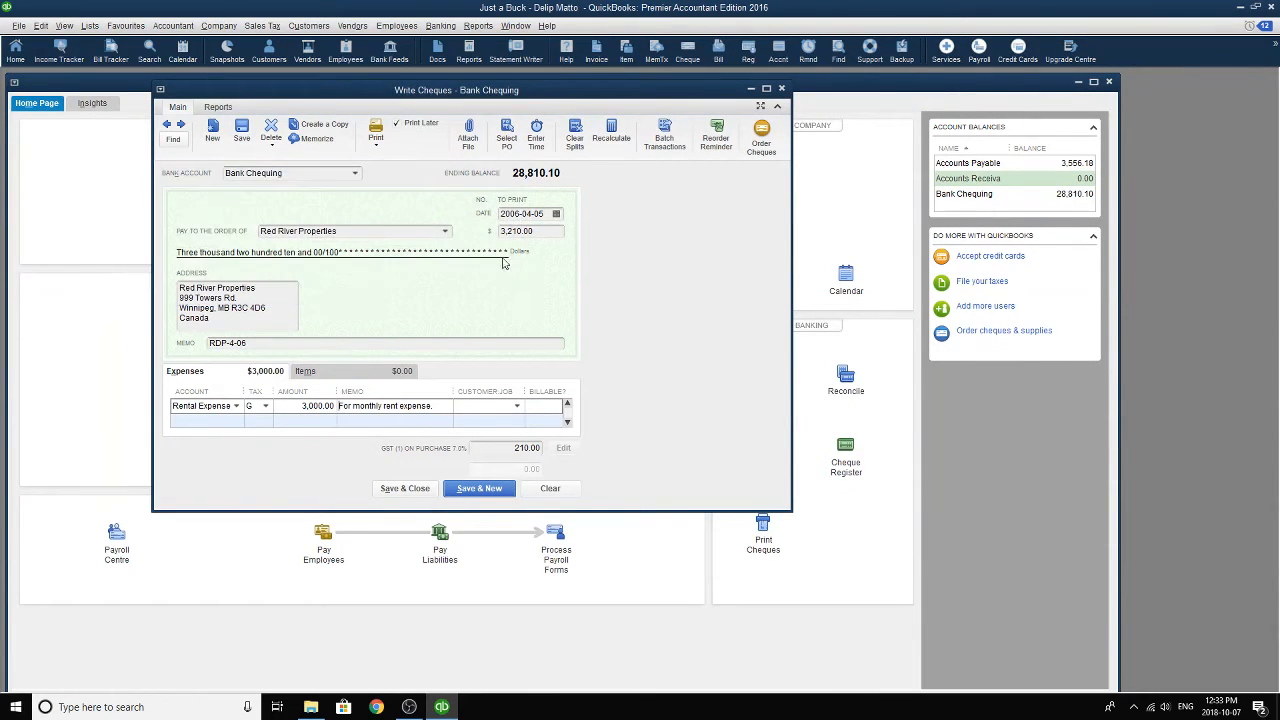
{"action": "left_click", "coordinate": [557, 214]}
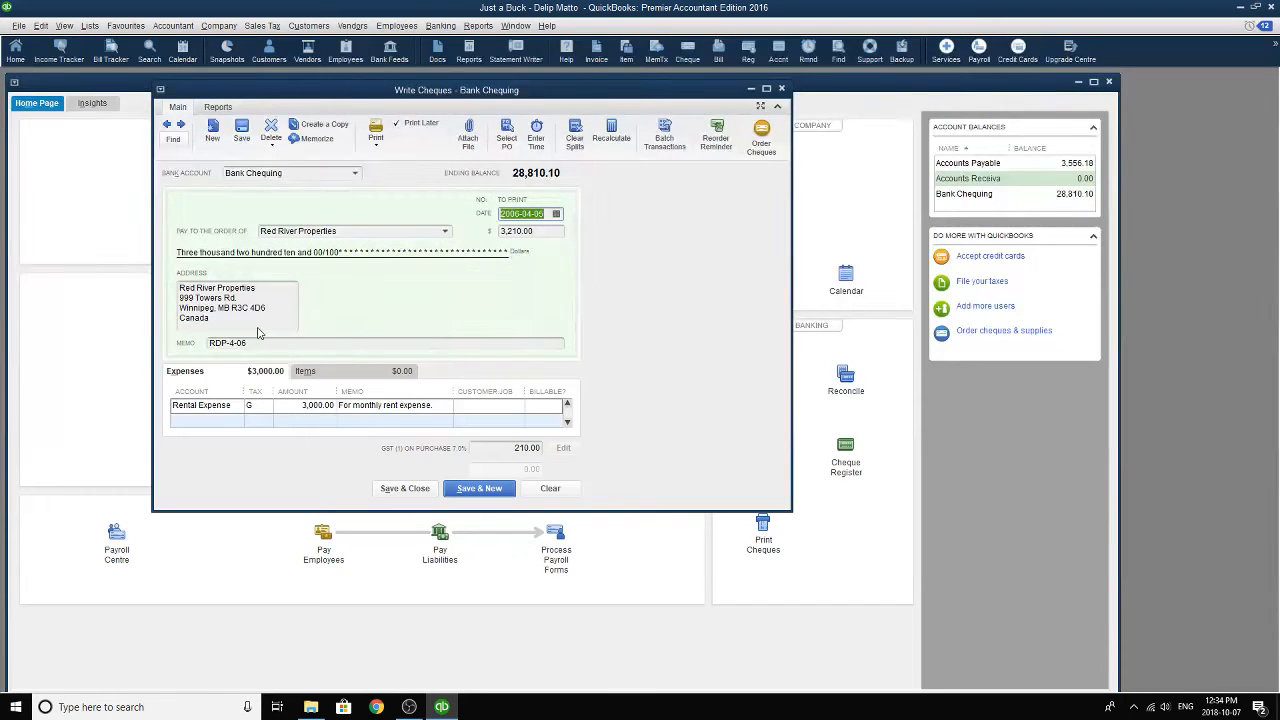
- Save and close the Red River Properties cheque, and start a Cash Sales sales receipt deposited to Bank Chequing
{"action": "left_click", "coordinate": [405, 489]}
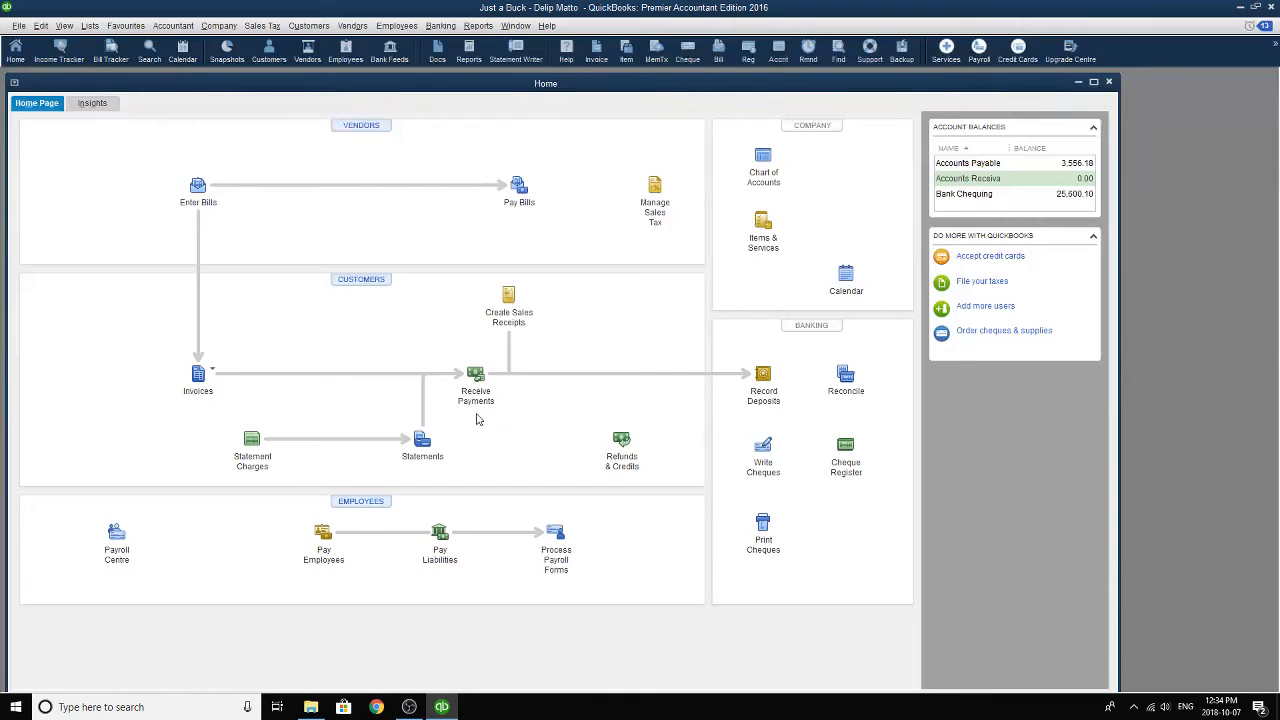
{"action": "left_click", "coordinate": [500, 298]}
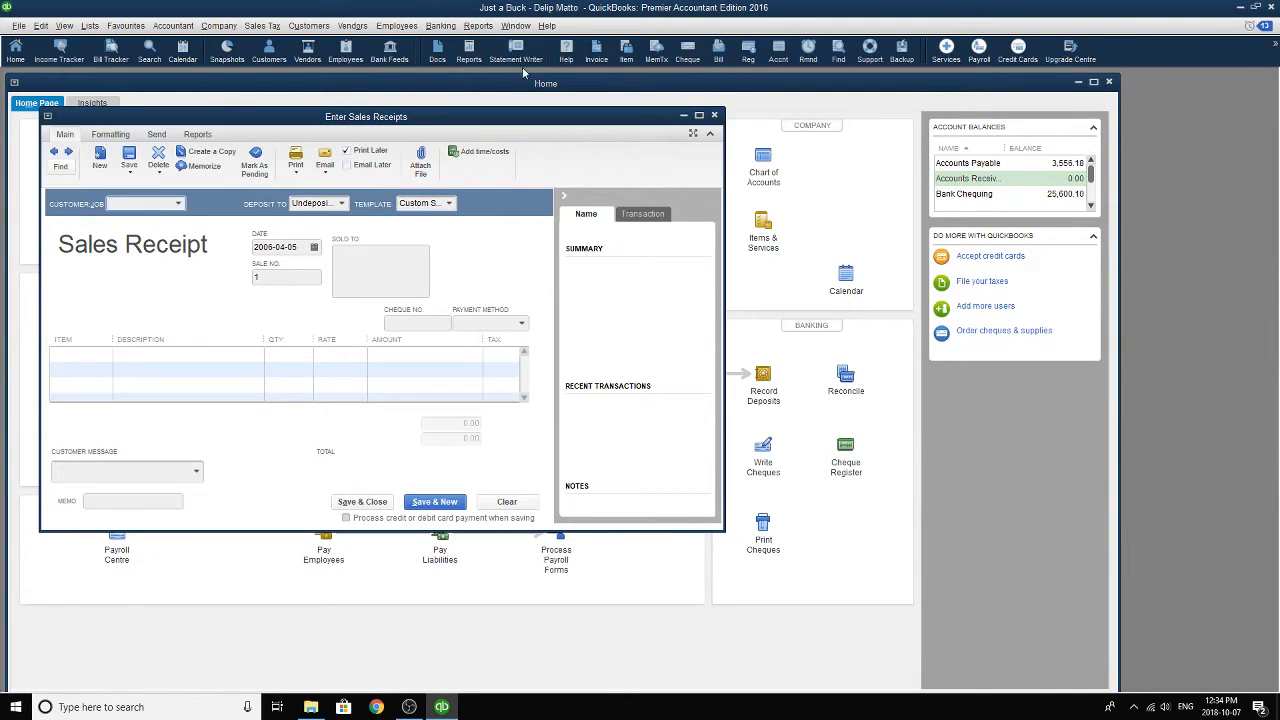
{"action": "left_click", "coordinate": [343, 203]}
{"action": "left_click", "coordinate": [297, 245]}
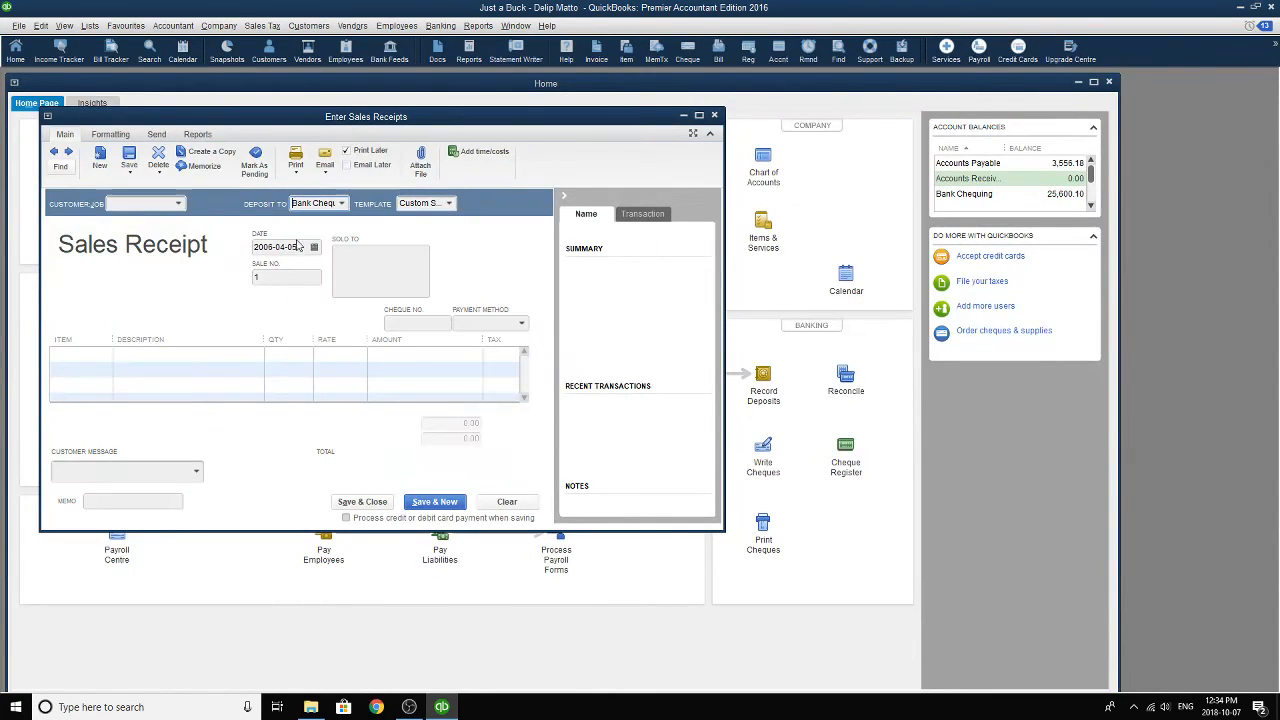
{"action": "left_click", "coordinate": [179, 204]}
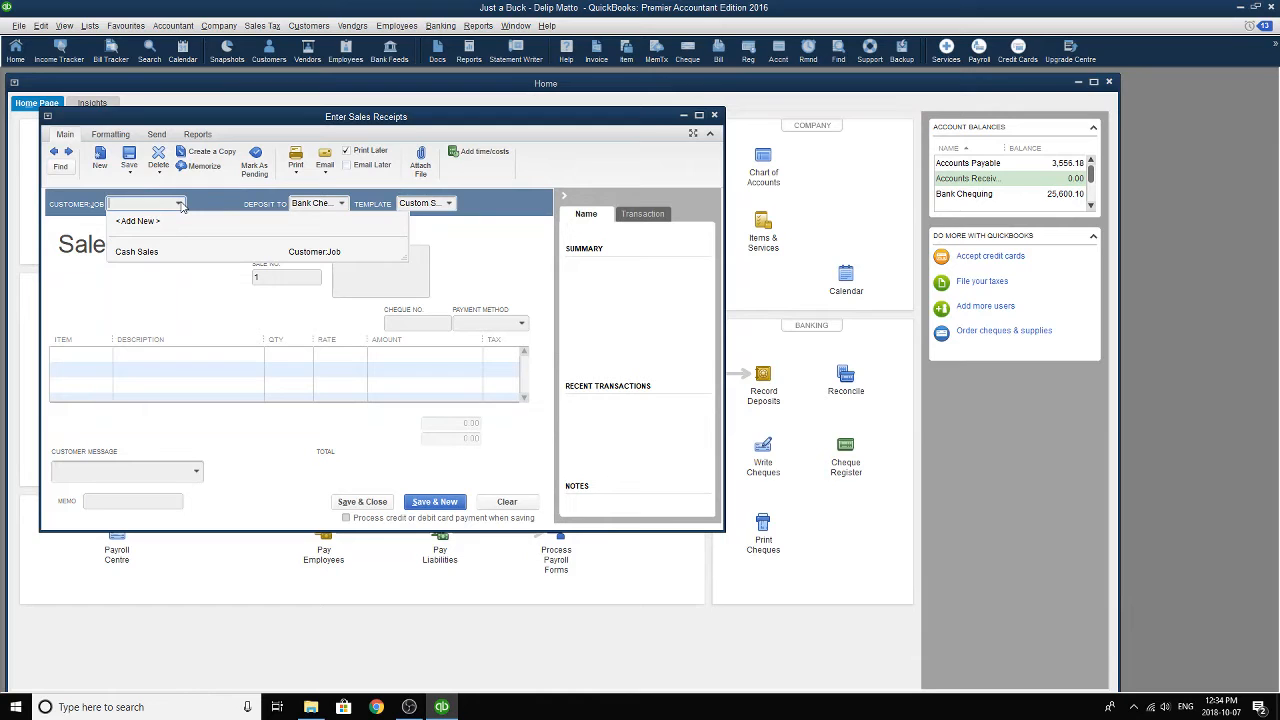
{"action": "left_click", "coordinate": [162, 251]}
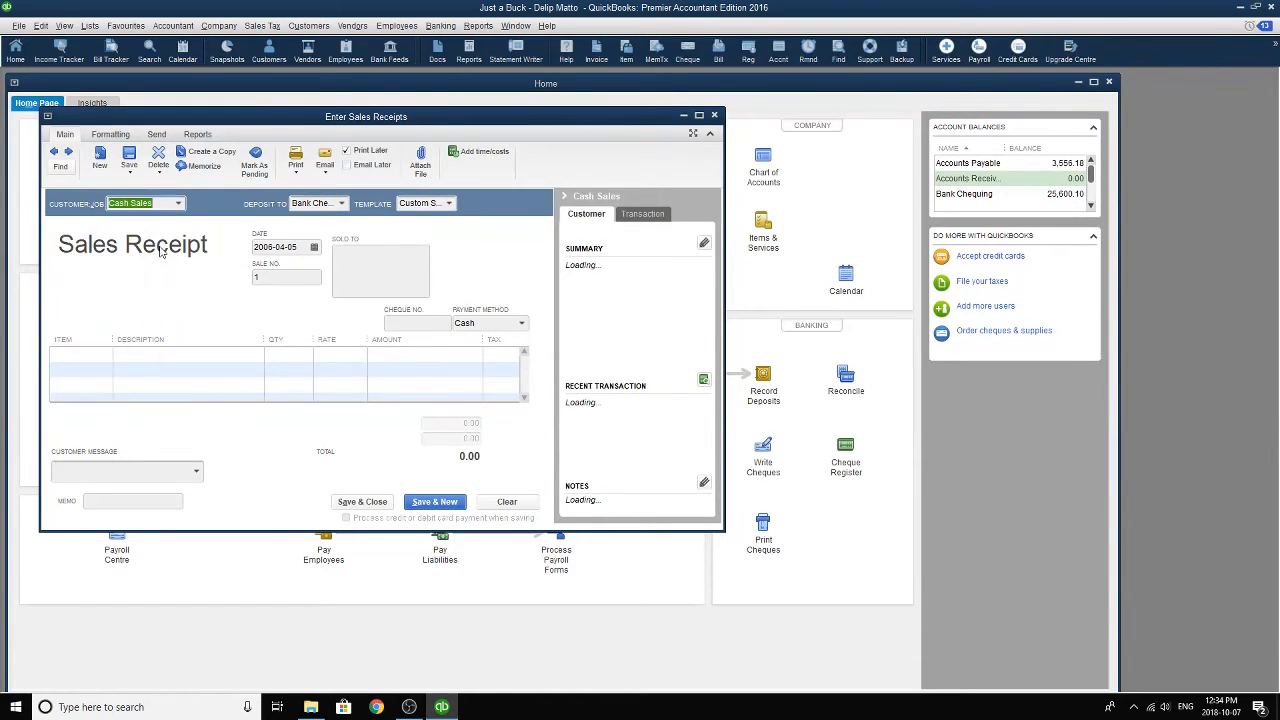
- Date the Cash Sales receipt 2006-04-07 and set its sale number to 234
{"action": "left_click", "coordinate": [315, 248]}
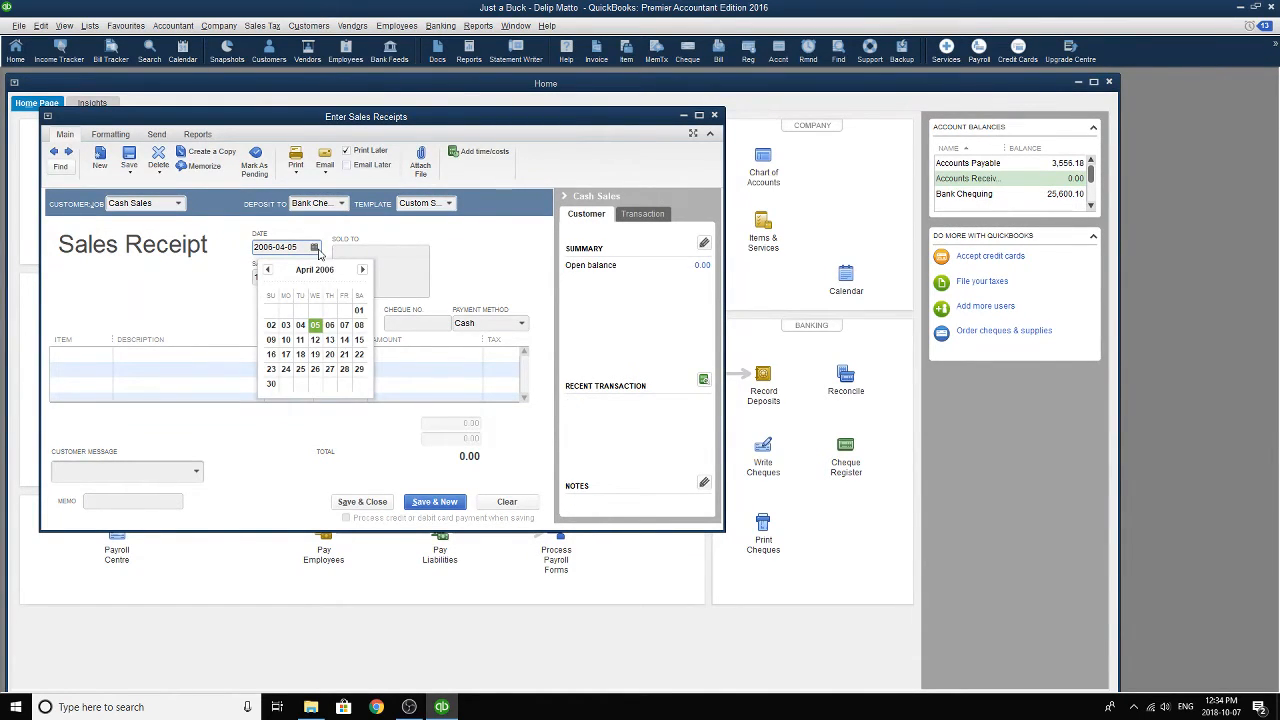
{"action": "left_click", "coordinate": [344, 325]}
{"action": "left_click", "coordinate": [288, 279]}
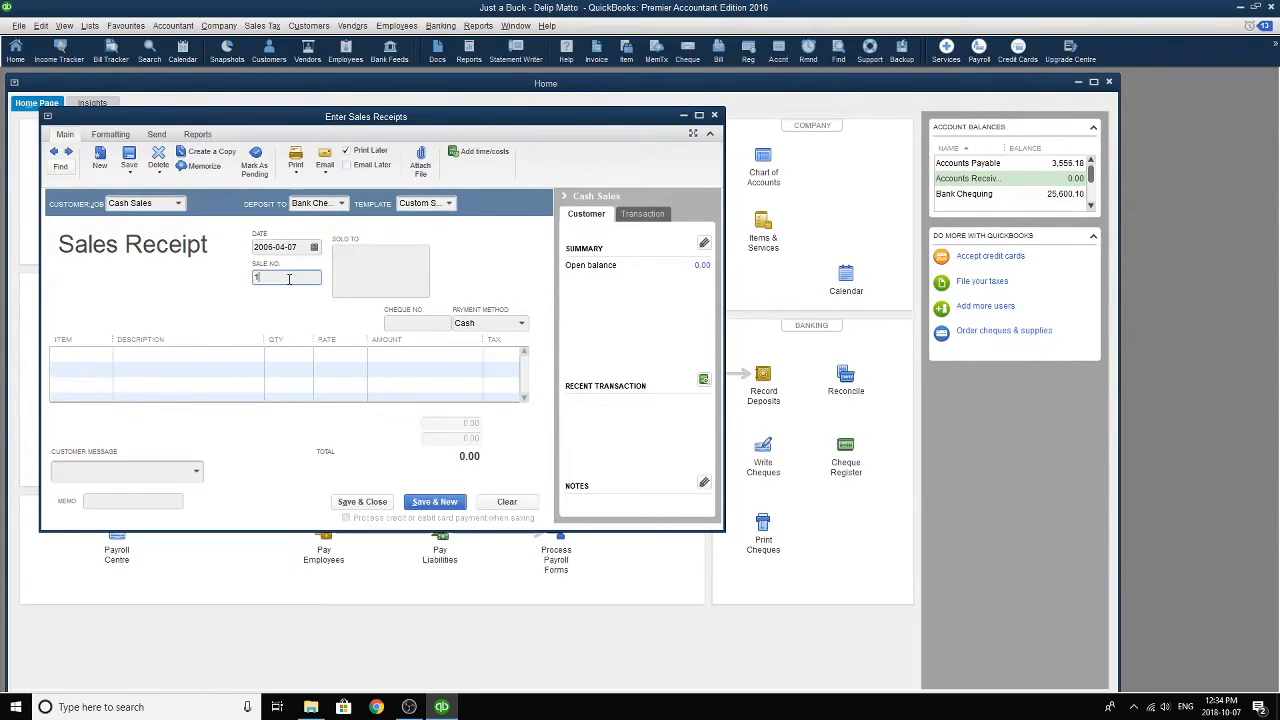
{"action": "left_click", "coordinate": [289, 279]}
{"action": "type", "text": "234"}
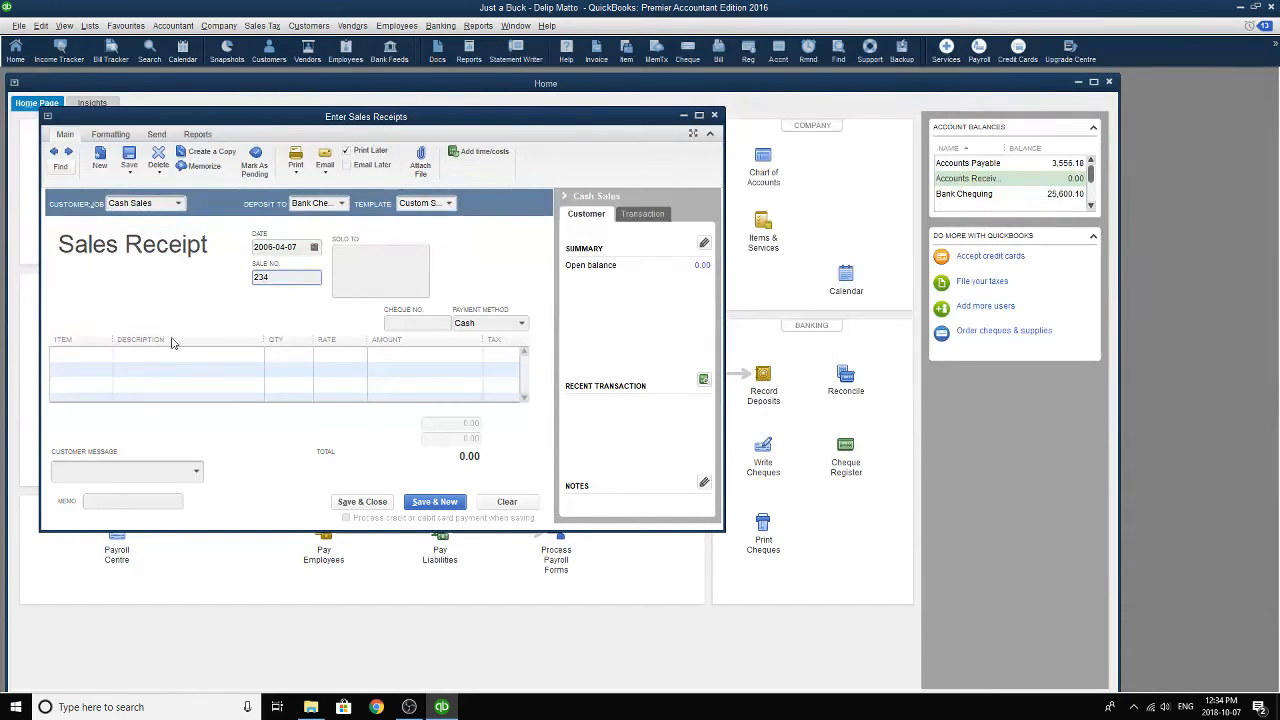
- Add Food - Taxable, Food - Nontaxable and Merchandise item lines to the Cash Sales receipt
{"action": "left_click", "coordinate": [108, 354]}
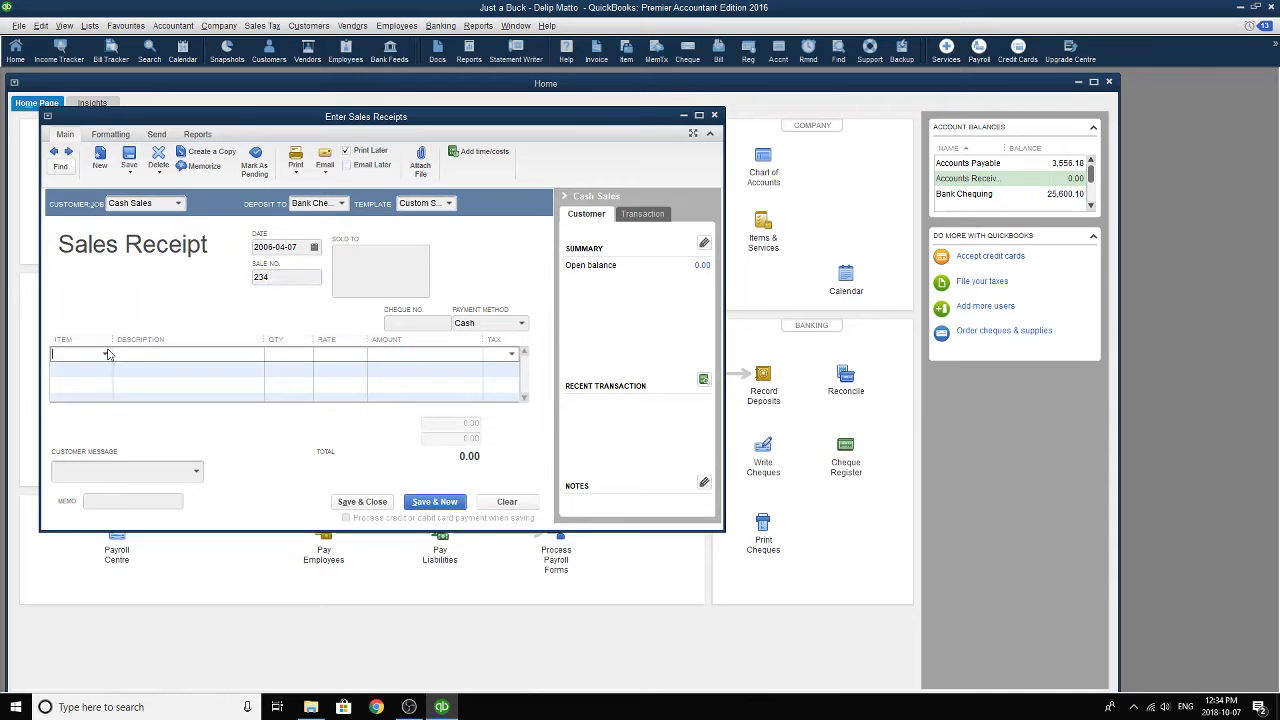
{"action": "left_click", "coordinate": [407, 323]}
{"action": "left_click", "coordinate": [90, 354]}
{"action": "left_click", "coordinate": [103, 354]}
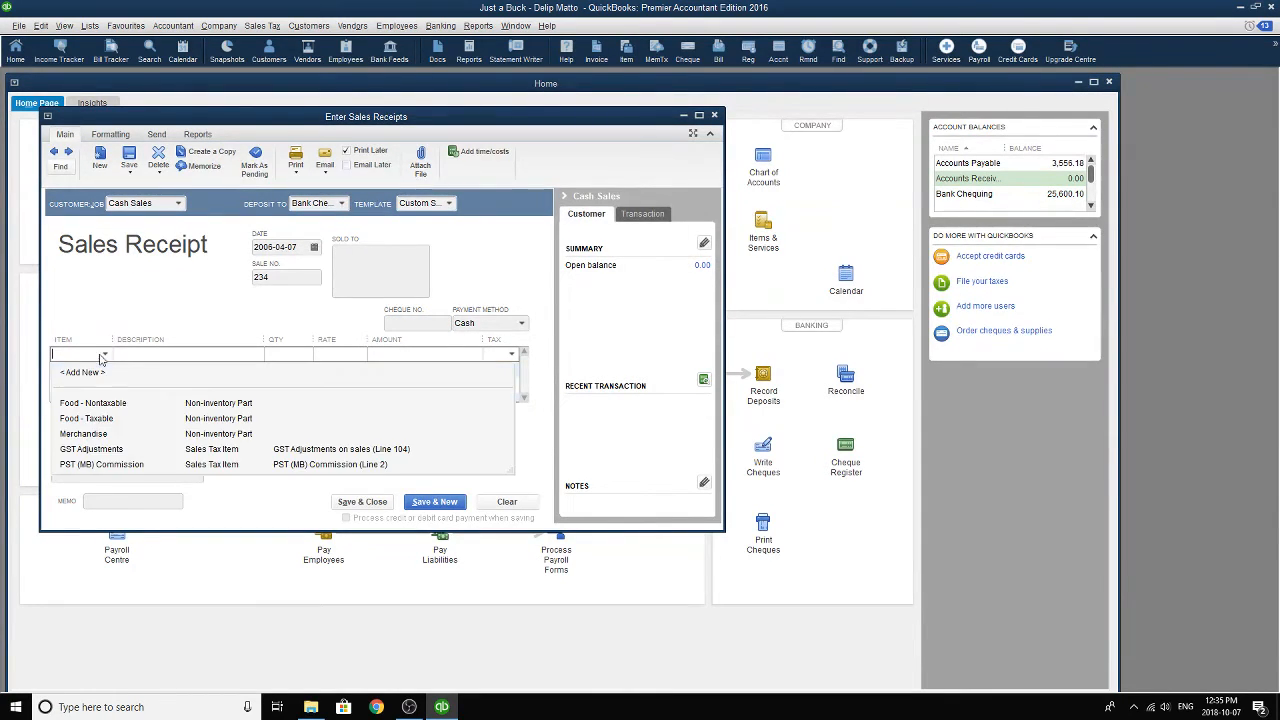
{"action": "left_click", "coordinate": [106, 418]}
{"action": "left_click", "coordinate": [108, 370]}
{"action": "left_click", "coordinate": [108, 370]}
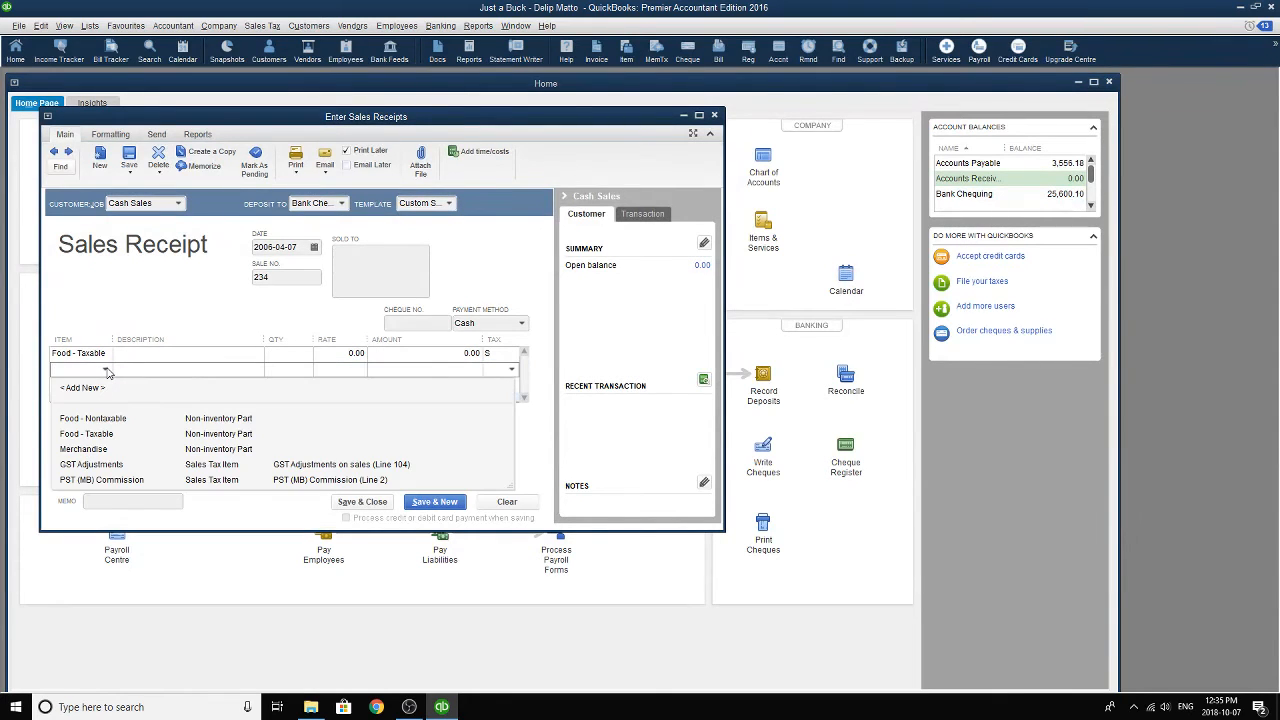
{"action": "left_click", "coordinate": [100, 418]}
{"action": "left_click", "coordinate": [108, 386]}
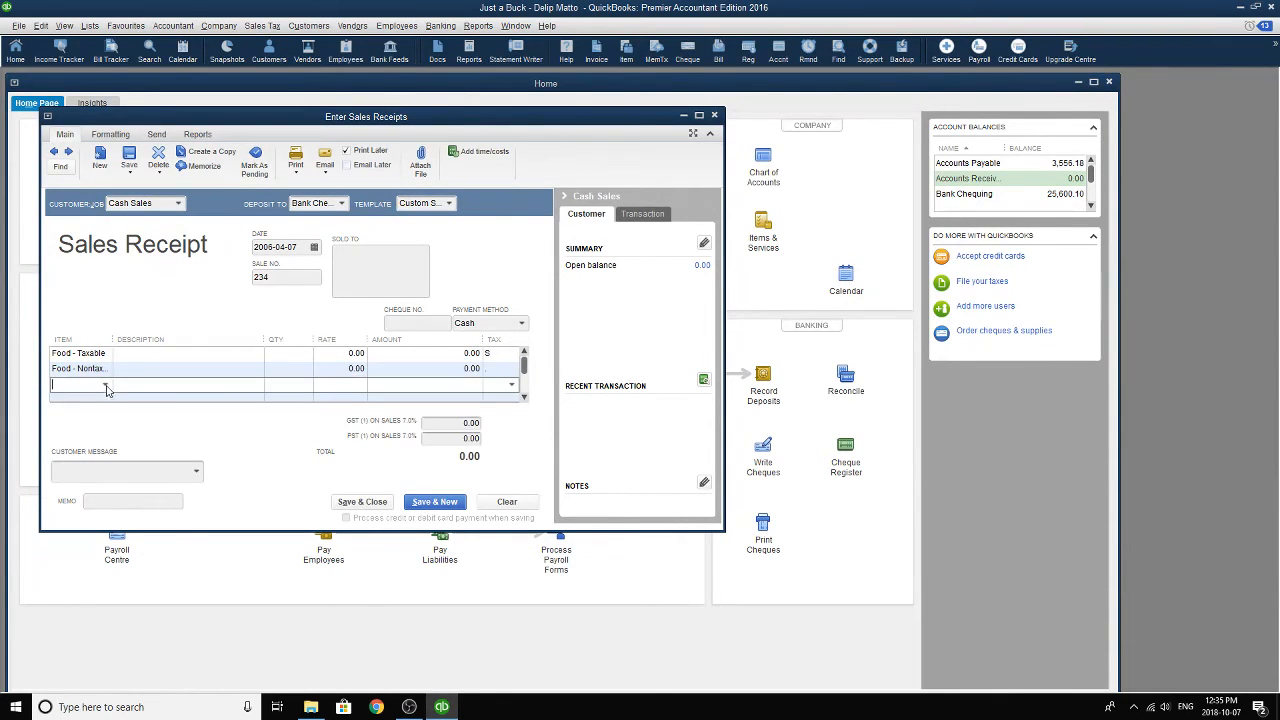
{"action": "left_click", "coordinate": [108, 386]}
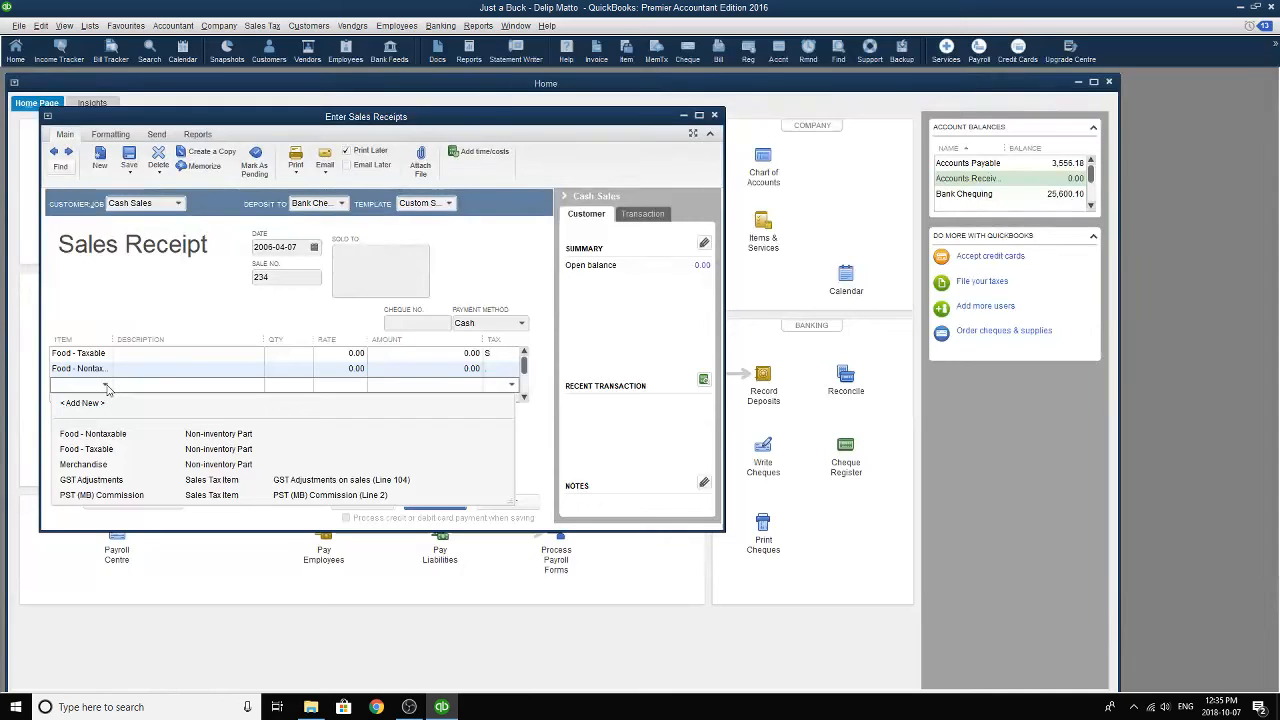
{"action": "left_click", "coordinate": [90, 467]}
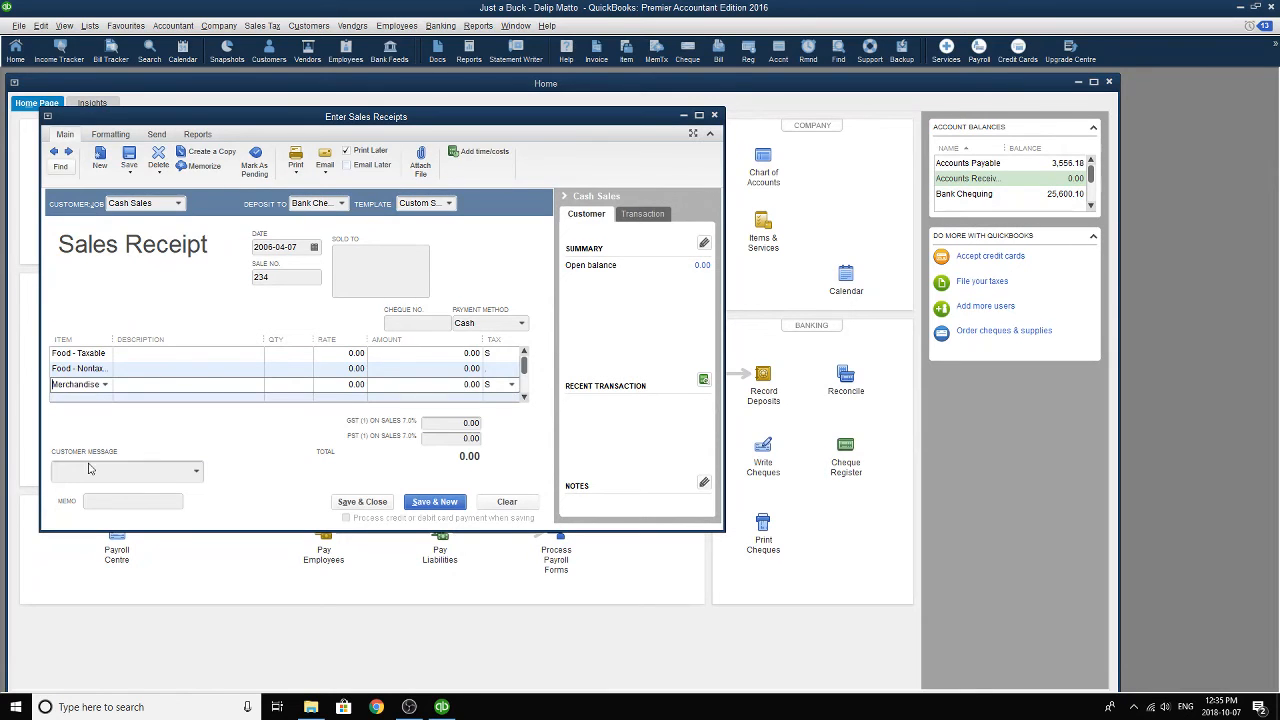
- Enter amounts of 500.00 for Food - Taxable, 220.00 for Food - Nontaxable and 4,380.00 for Merchandise
{"action": "left_click", "coordinate": [143, 354]}
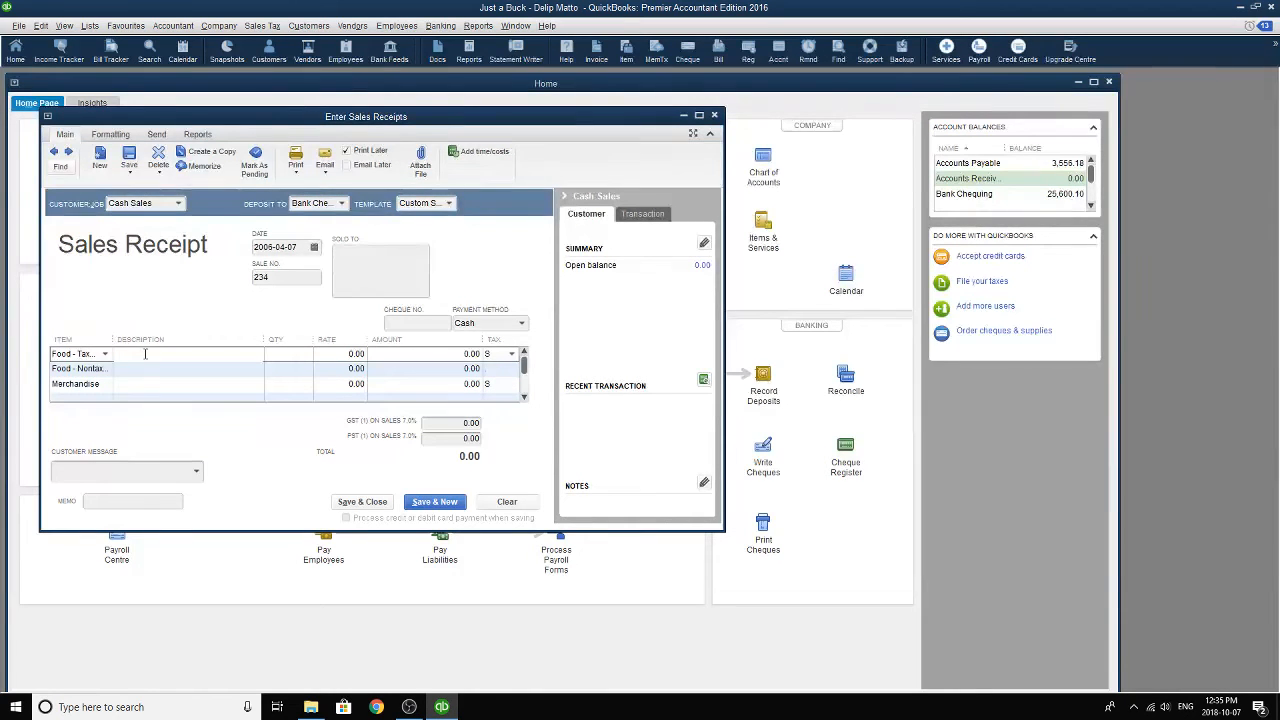
{"action": "left_click", "coordinate": [294, 357]}
{"action": "left_click", "coordinate": [351, 360]}
{"action": "left_click", "coordinate": [381, 358]}
{"action": "type", "text": "500"}
{"action": "left_click", "coordinate": [469, 369]}
{"action": "type", "text": "22"}
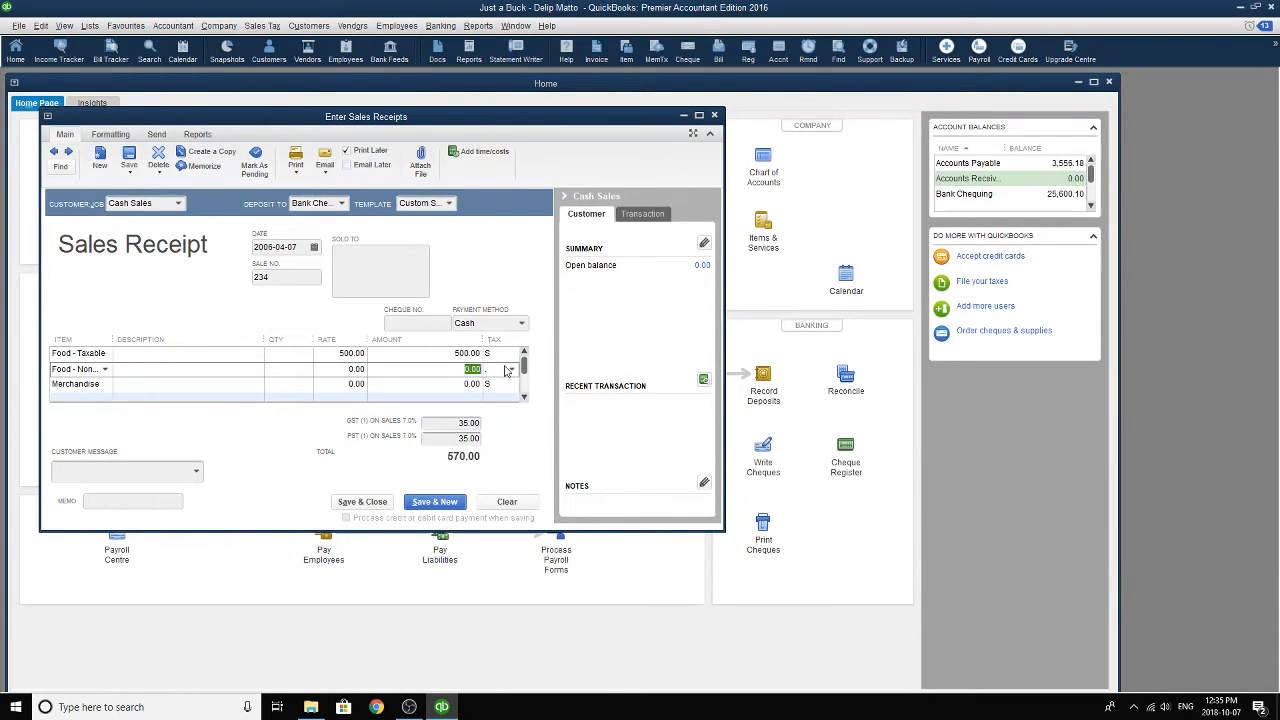
{"action": "type", "text": "0"}
{"action": "left_click", "coordinate": [473, 384]}
{"action": "left_click", "coordinate": [473, 384]}
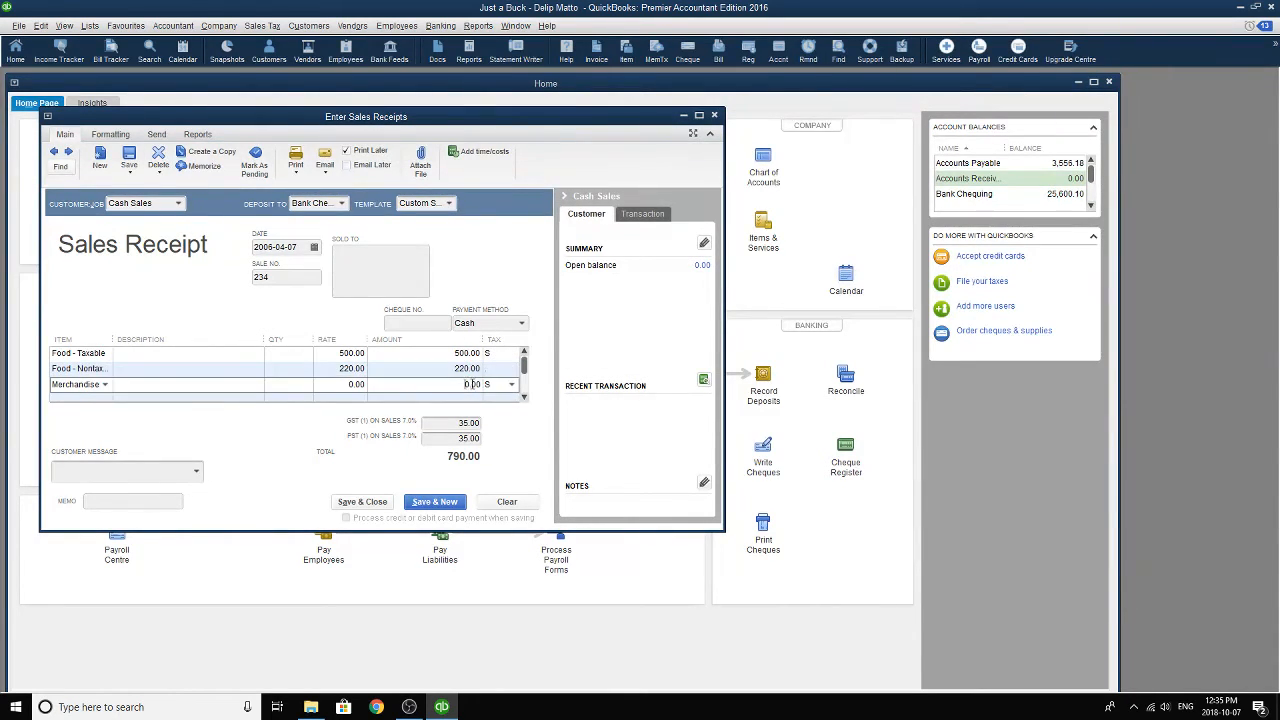
{"action": "double_click", "coordinate": [473, 384]}
{"action": "type", "text": "4380"}
{"action": "left_click", "coordinate": [426, 367]}
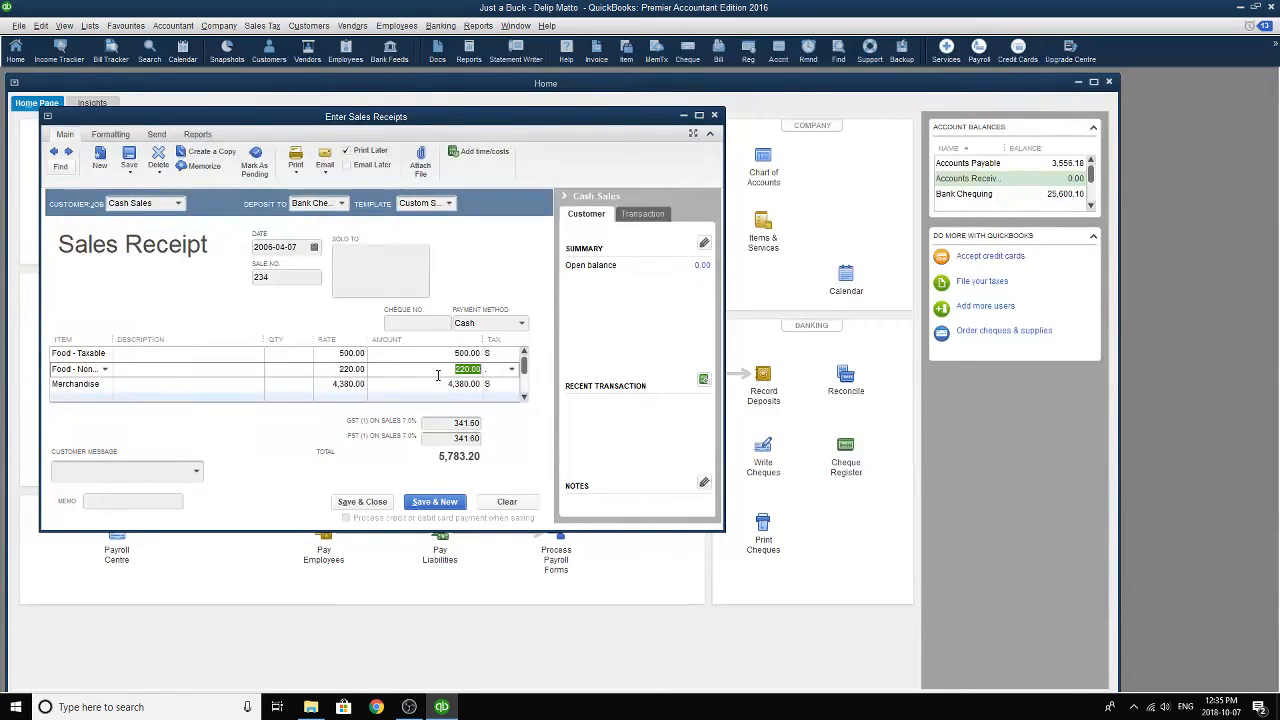
{"action": "left_click", "coordinate": [221, 356]}
{"action": "left_click", "coordinate": [209, 368]}
{"action": "left_click", "coordinate": [227, 381]}
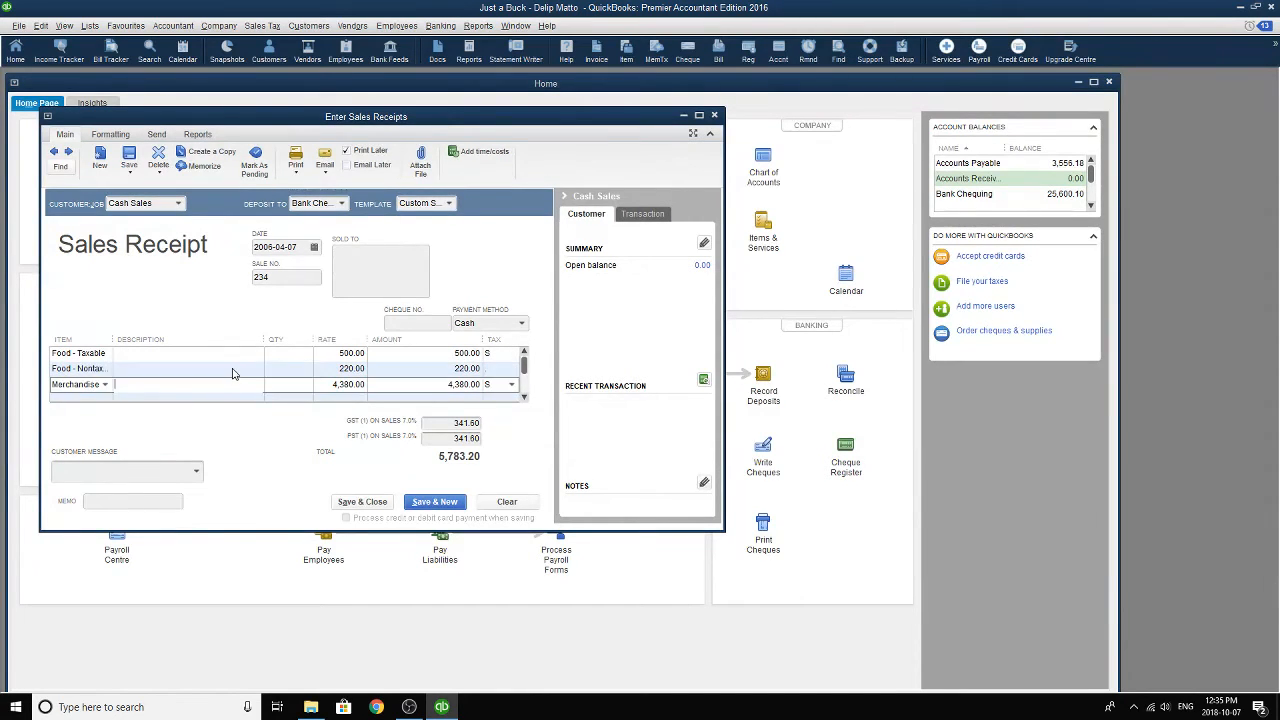
{"action": "left_click", "coordinate": [234, 369]}
{"action": "left_click", "coordinate": [228, 354]}
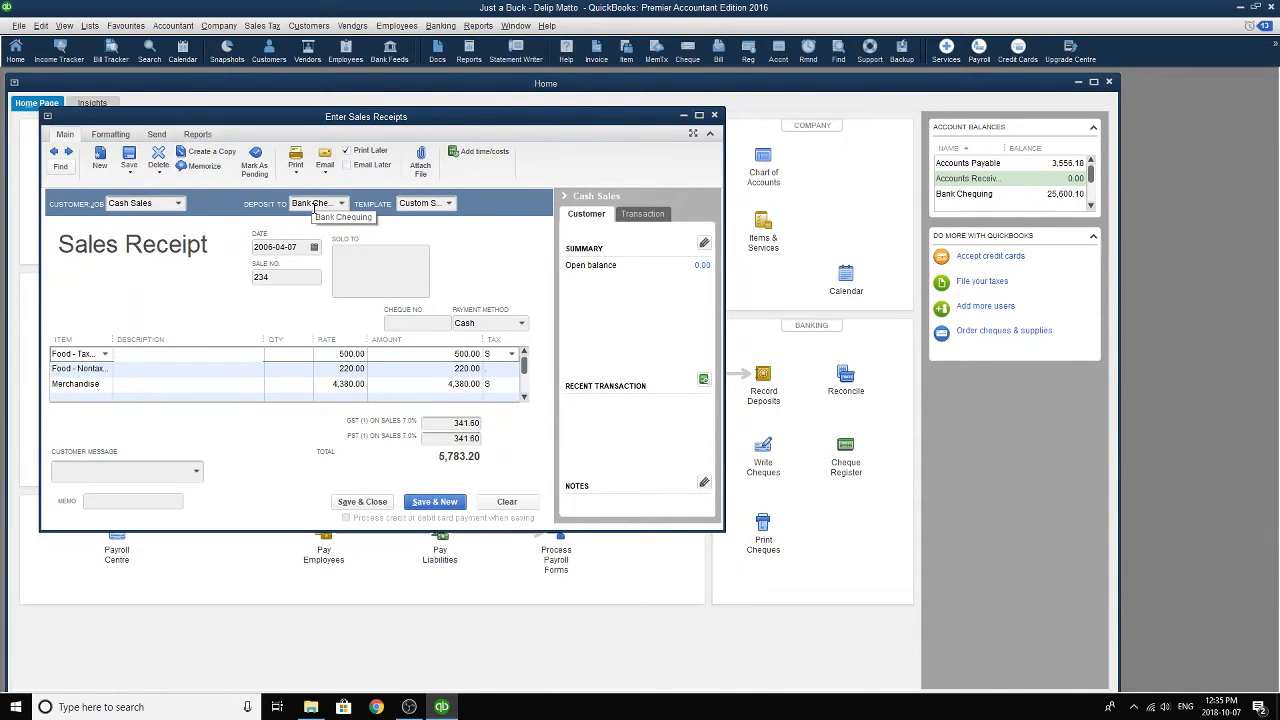
- Start memorizing the Cash Sales receipt with a weekly reminder
{"action": "left_click", "coordinate": [190, 166]}
{"action": "left_click", "coordinate": [386, 217]}
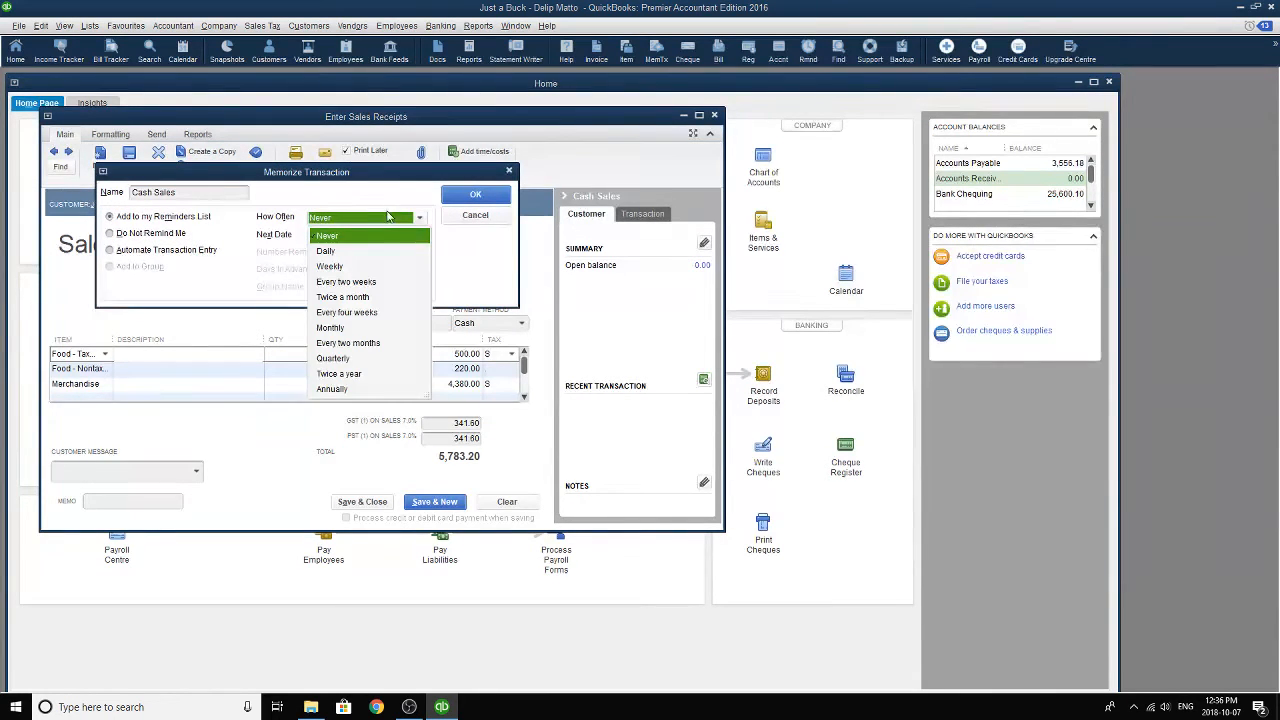
{"action": "left_click", "coordinate": [370, 266]}
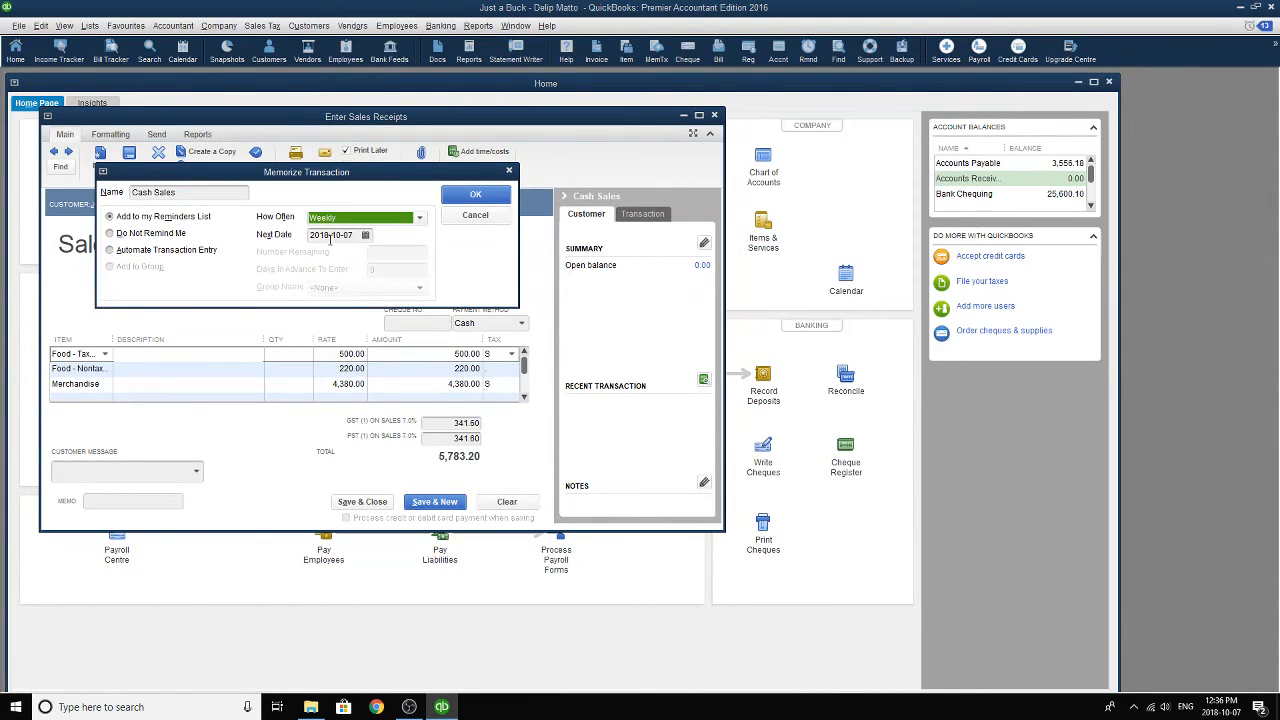
- Set the next date of the Cash Sales reminder to 2006-04-14 and store the memorized transaction
{"action": "left_click", "coordinate": [348, 239]}
{"action": "key", "text": "plus"}
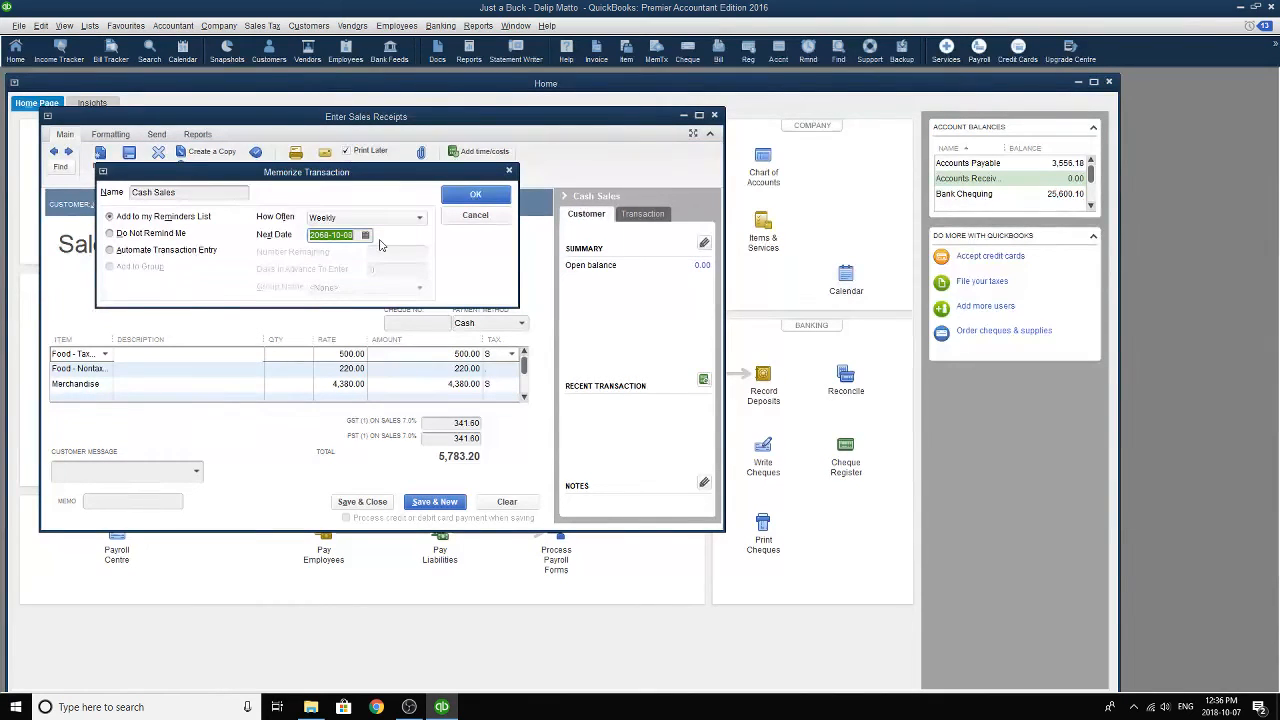
{"action": "left_click", "coordinate": [326, 234]}
{"action": "key", "text": "BackSpace"}
{"action": "key", "text": "BackSpace"}
{"action": "type", "text": "06"}
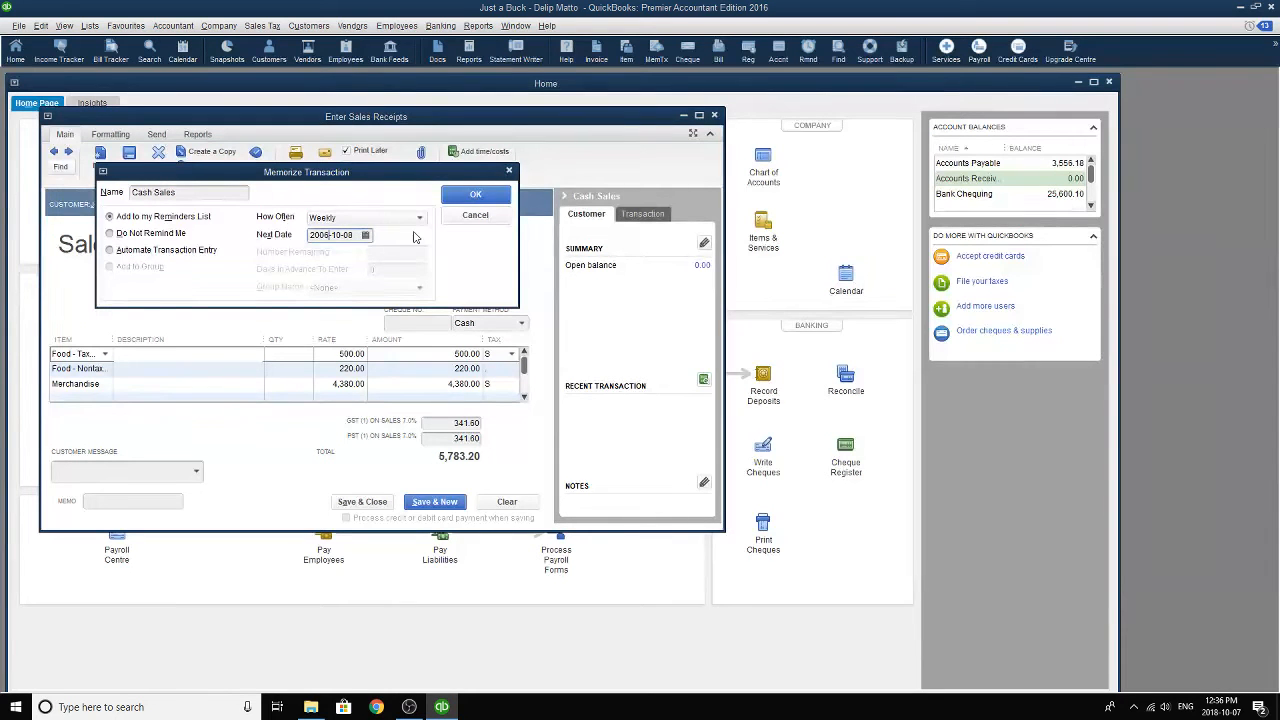
{"action": "left_click", "coordinate": [366, 238]}
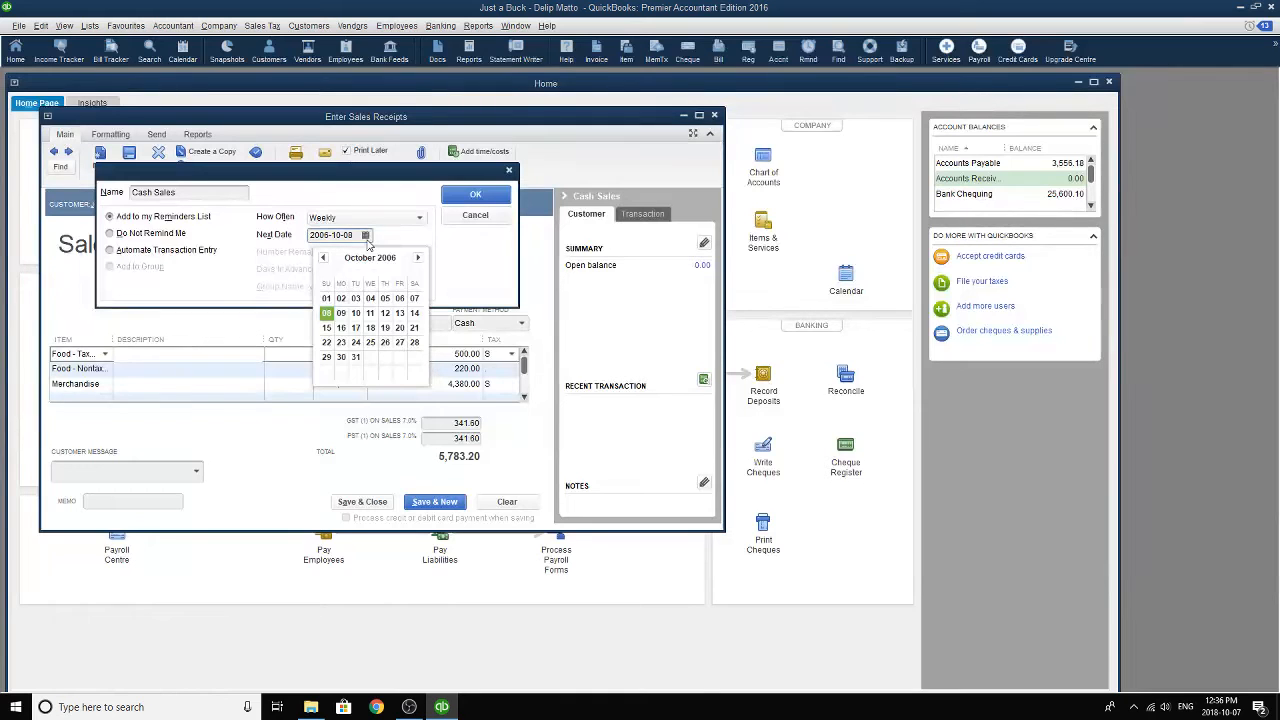
{"action": "left_click", "coordinate": [323, 258]}
{"action": "left_click", "coordinate": [323, 258]}
{"action": "left_click", "coordinate": [323, 258]}
{"action": "left_click", "coordinate": [323, 258]}
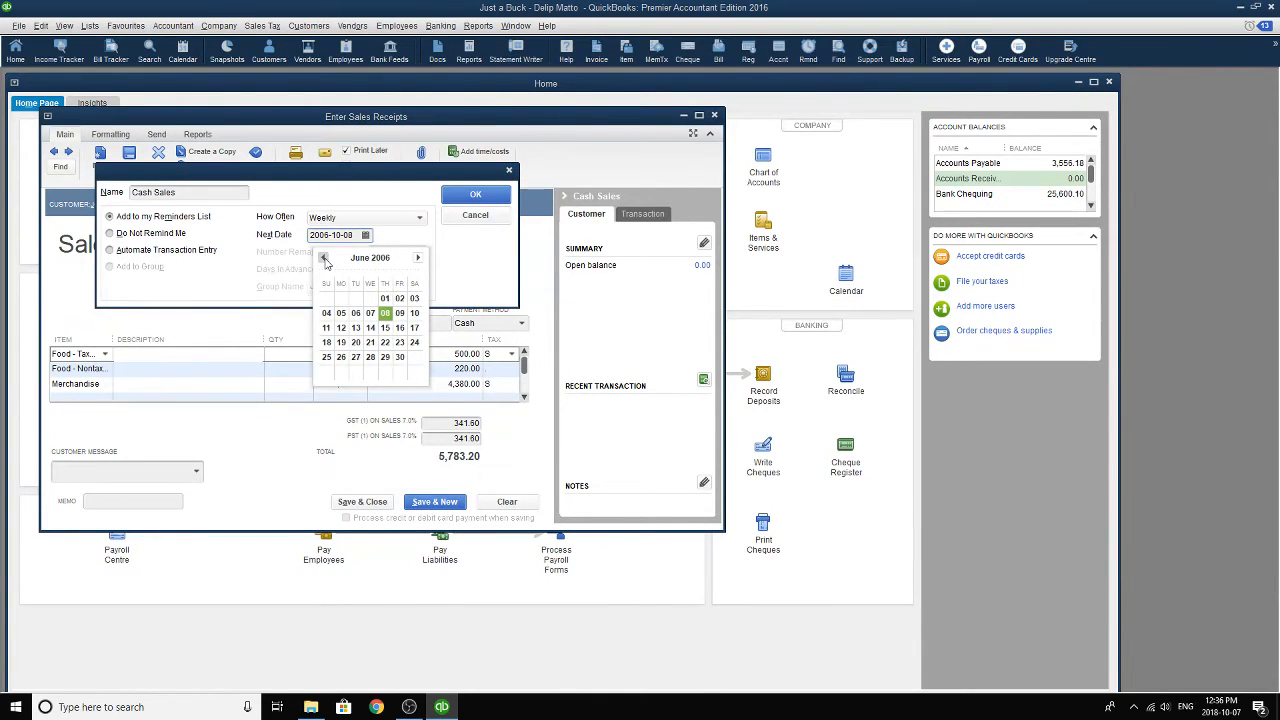
{"action": "left_click", "coordinate": [323, 258]}
{"action": "left_click", "coordinate": [323, 258]}
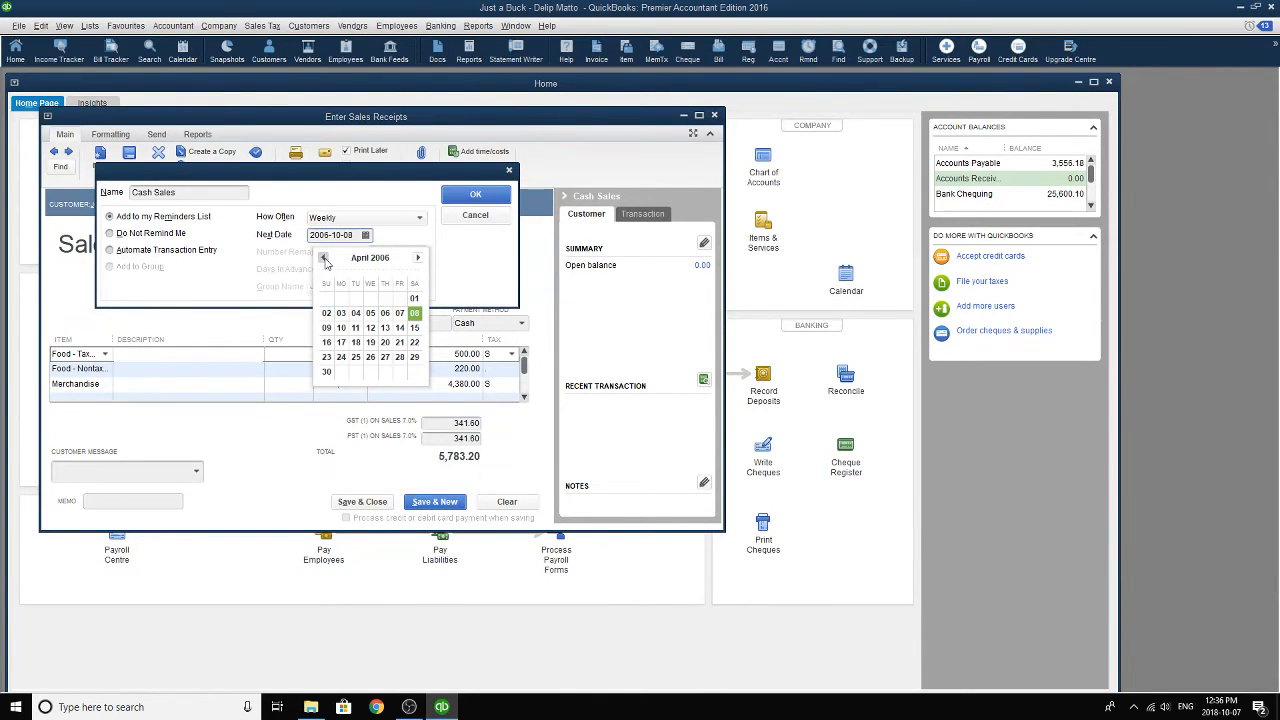
{"action": "left_click", "coordinate": [401, 330]}
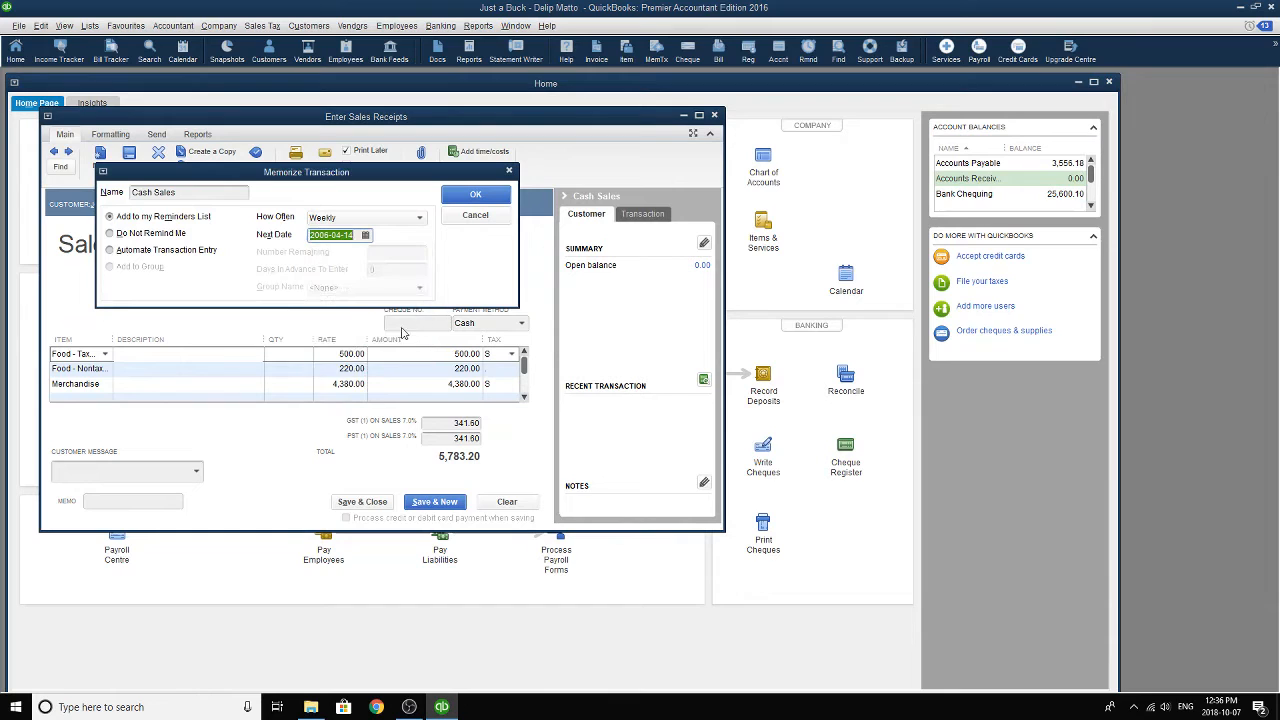
{"action": "left_click", "coordinate": [477, 195]}
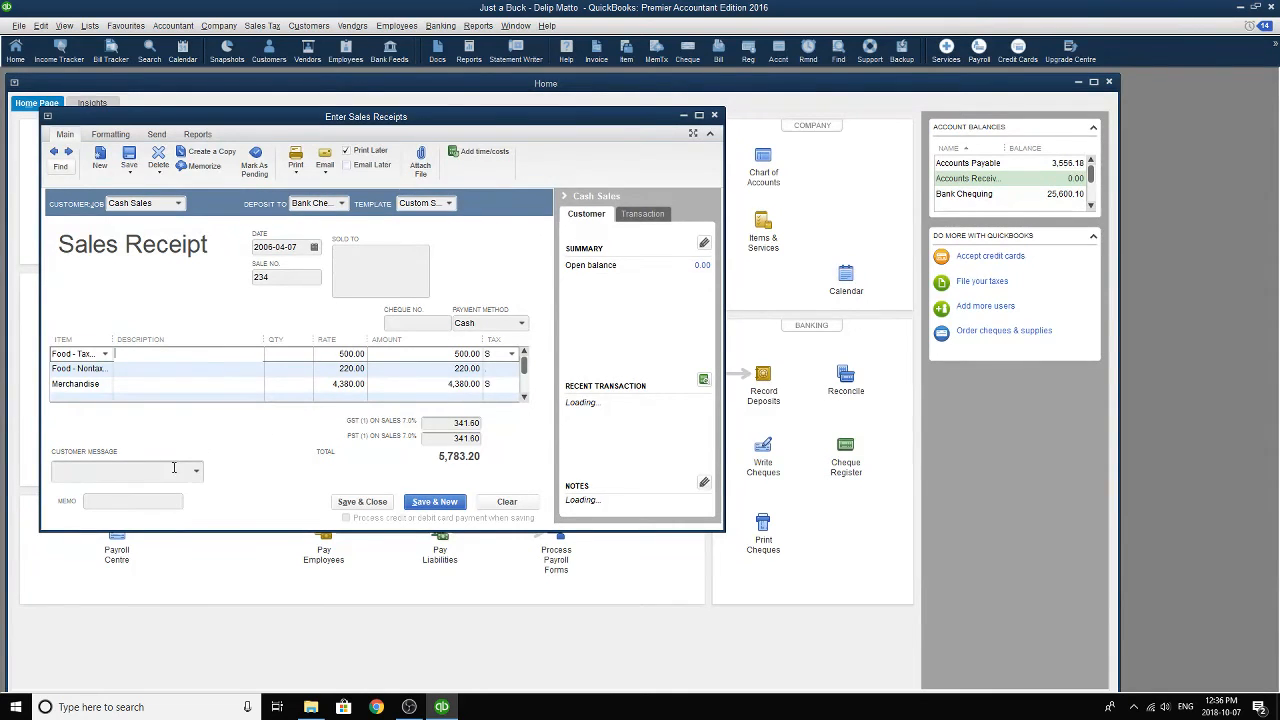
- Add the customer message "Thank you for your business." to the Cash Sales receipt, and save and close it
{"action": "left_click", "coordinate": [197, 471]}
{"action": "left_click", "coordinate": [132, 513]}
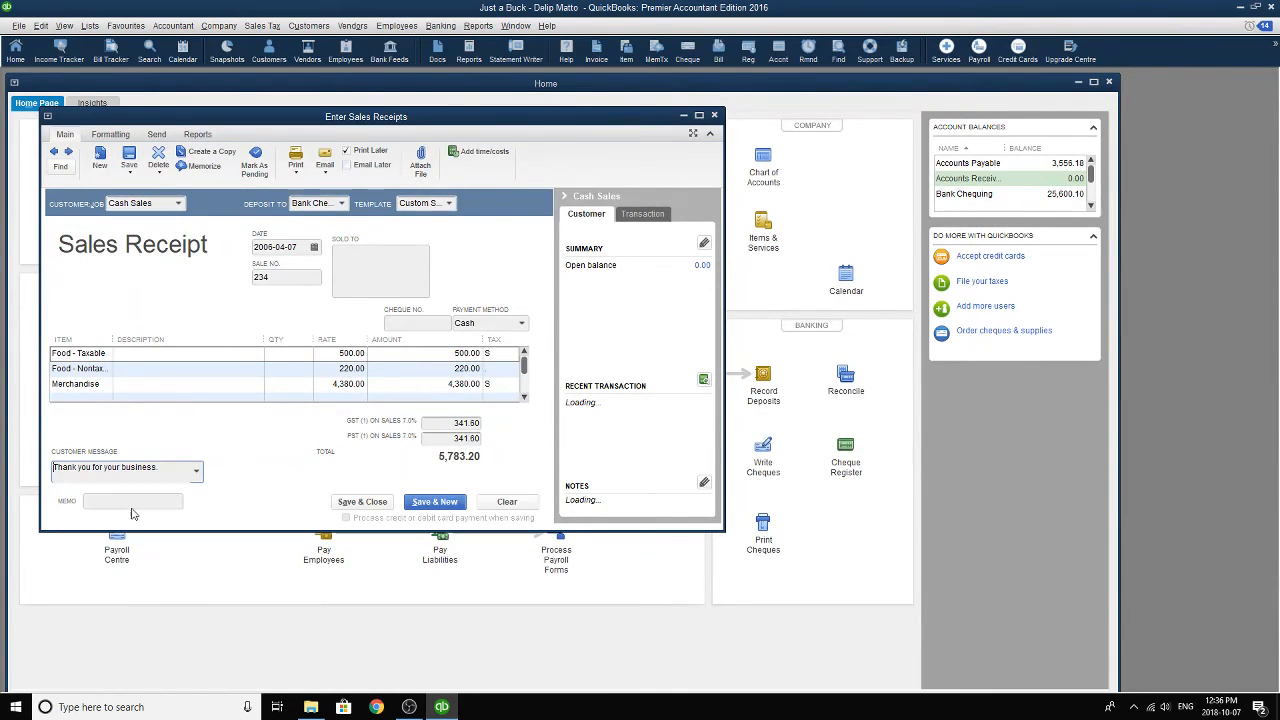
{"action": "left_click", "coordinate": [134, 500]}
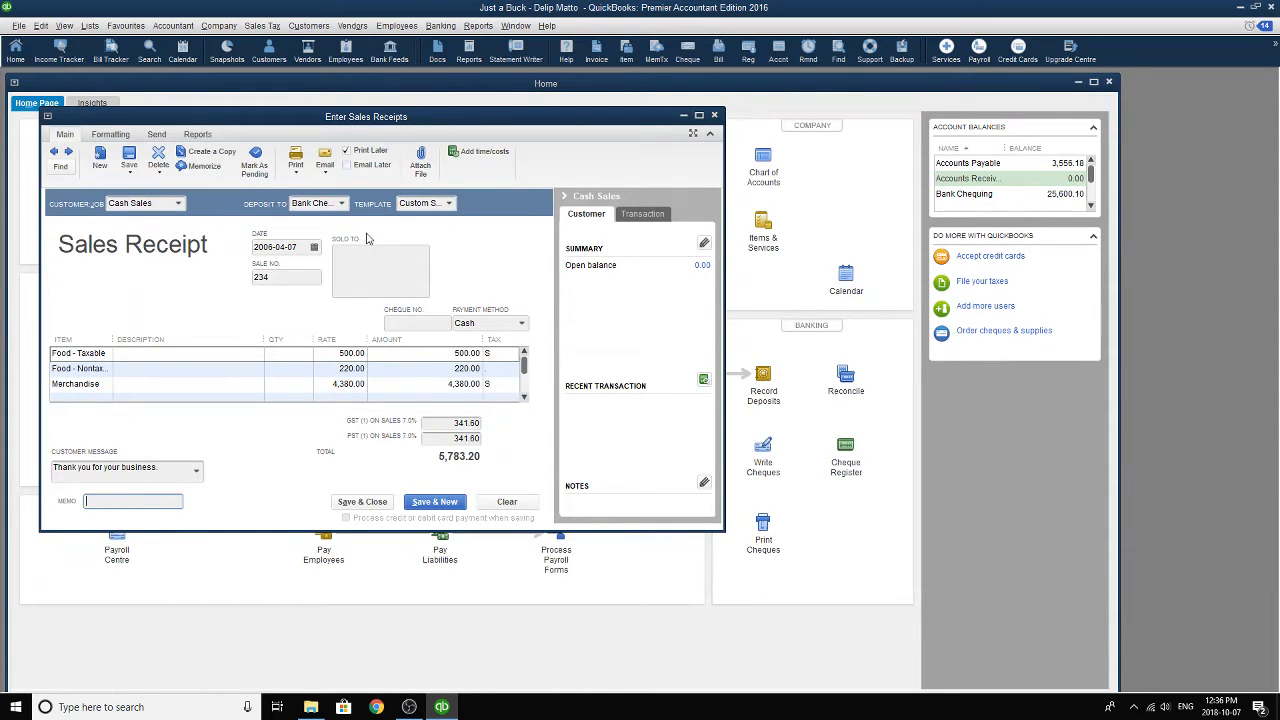
{"action": "left_click", "coordinate": [303, 277]}
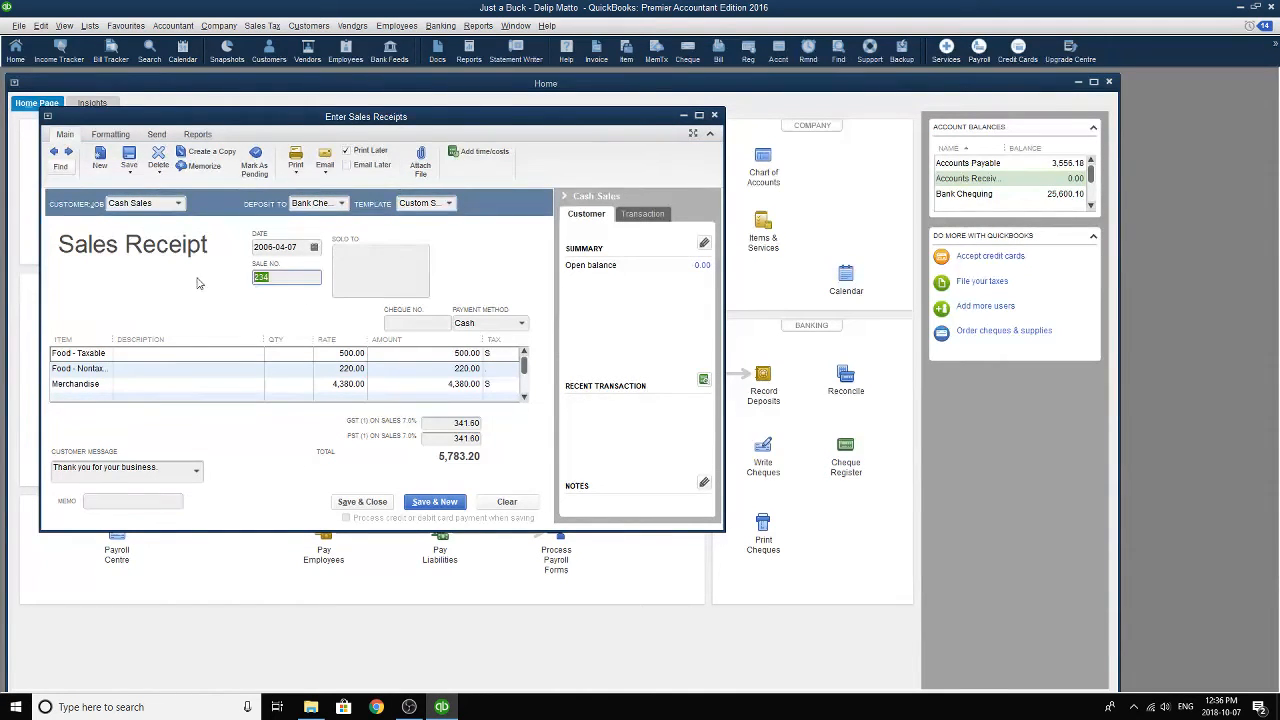
{"action": "left_click", "coordinate": [277, 278]}
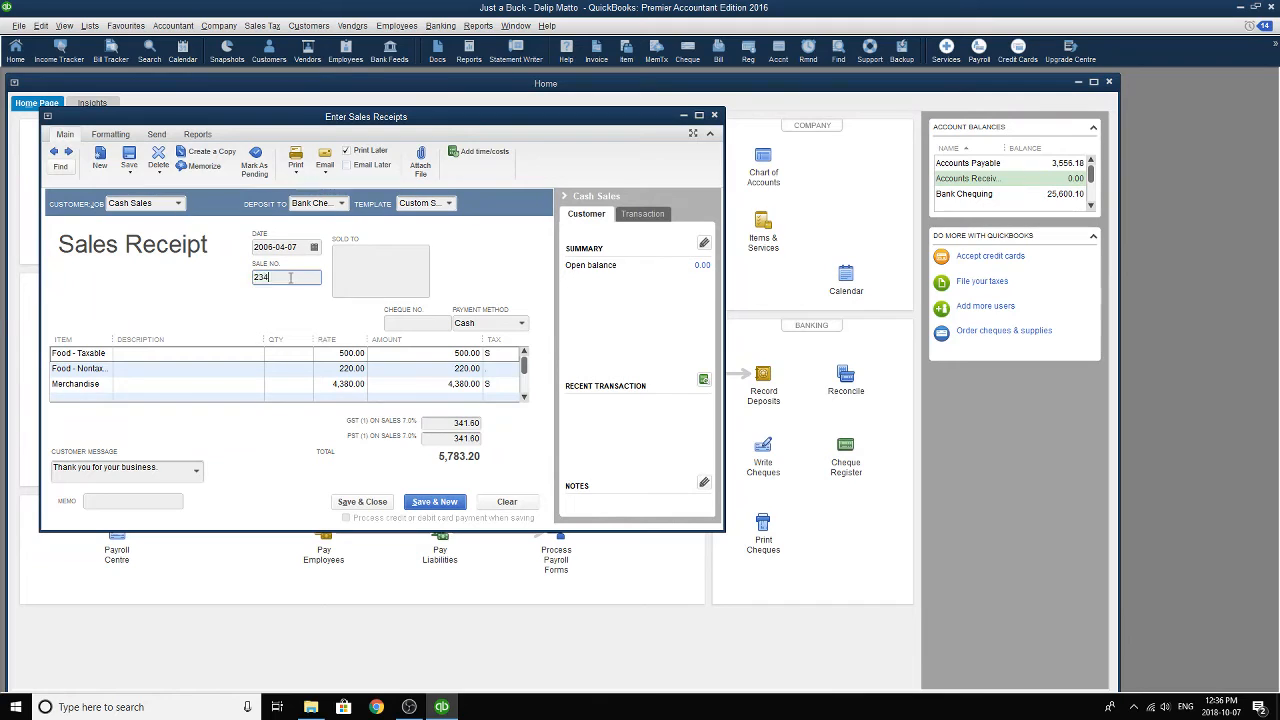
{"action": "left_click", "coordinate": [430, 502]}
{"action": "left_click", "coordinate": [362, 501]}
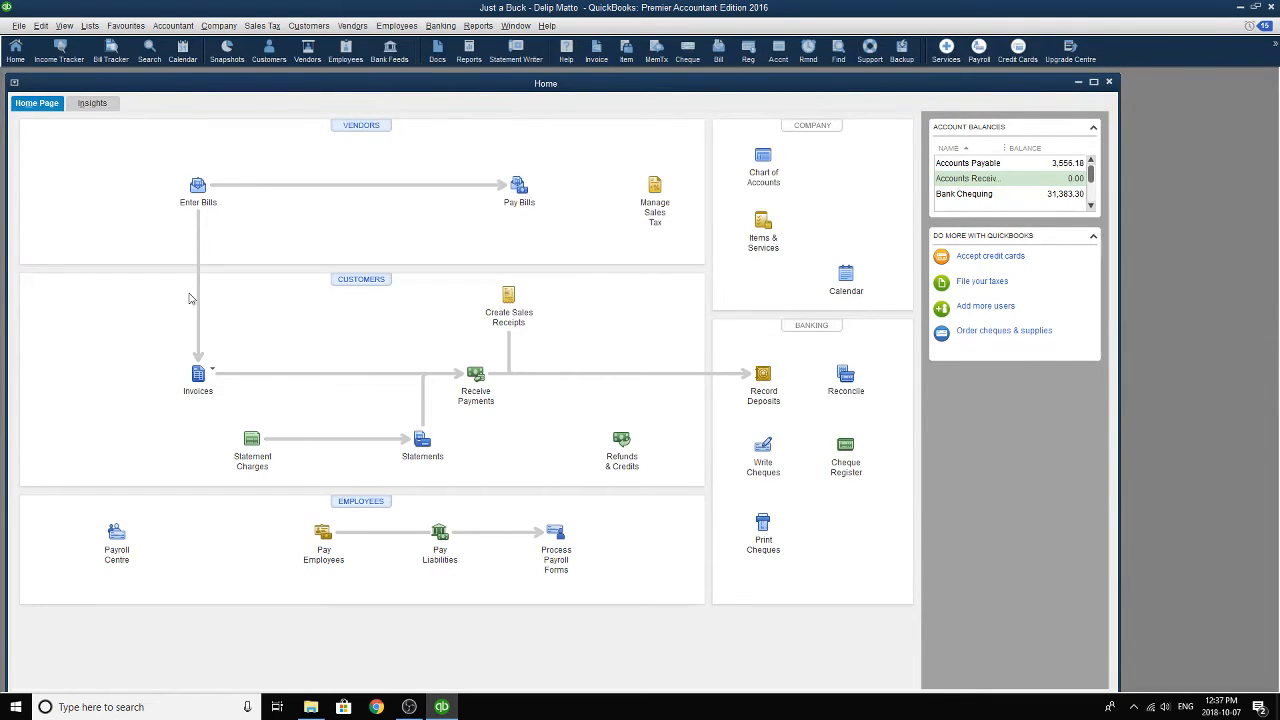
- Start printing the Bank Chequing cheques, leaving out those for Hold All Containers and Red River Properties
{"action": "left_click", "coordinate": [20, 26]}
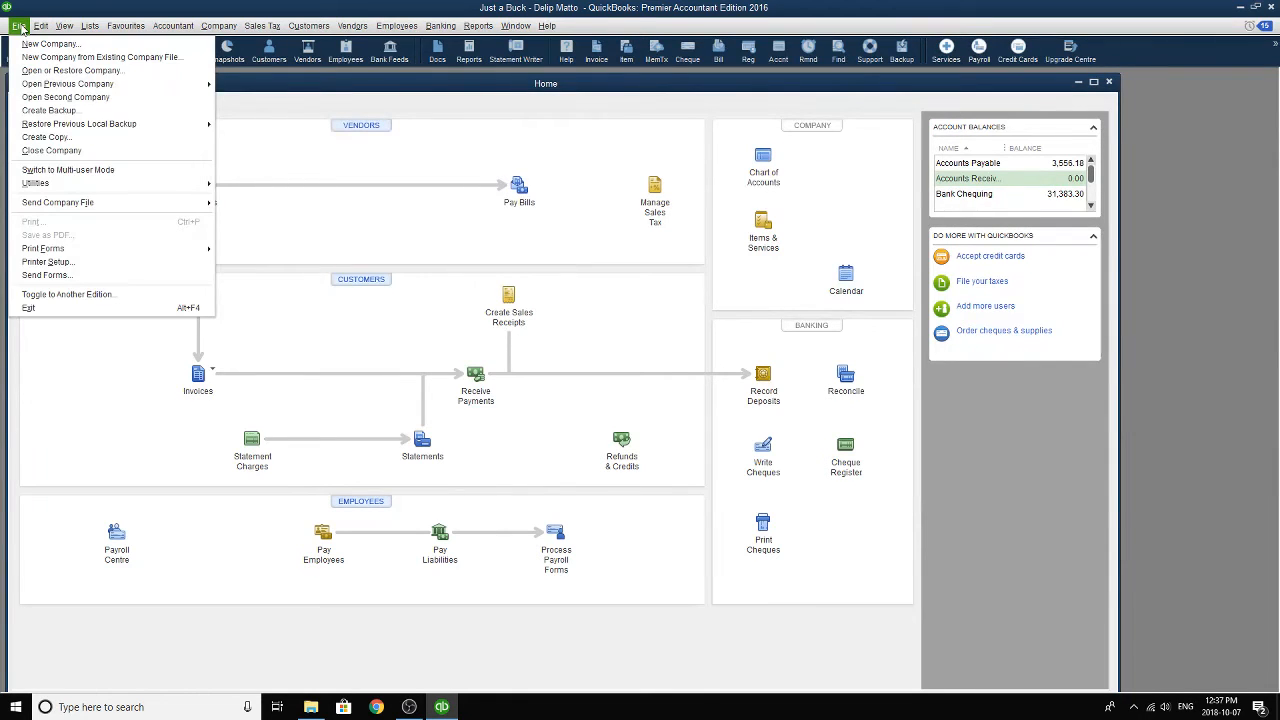
{"action": "mouse_move", "coordinate": [165, 249]}
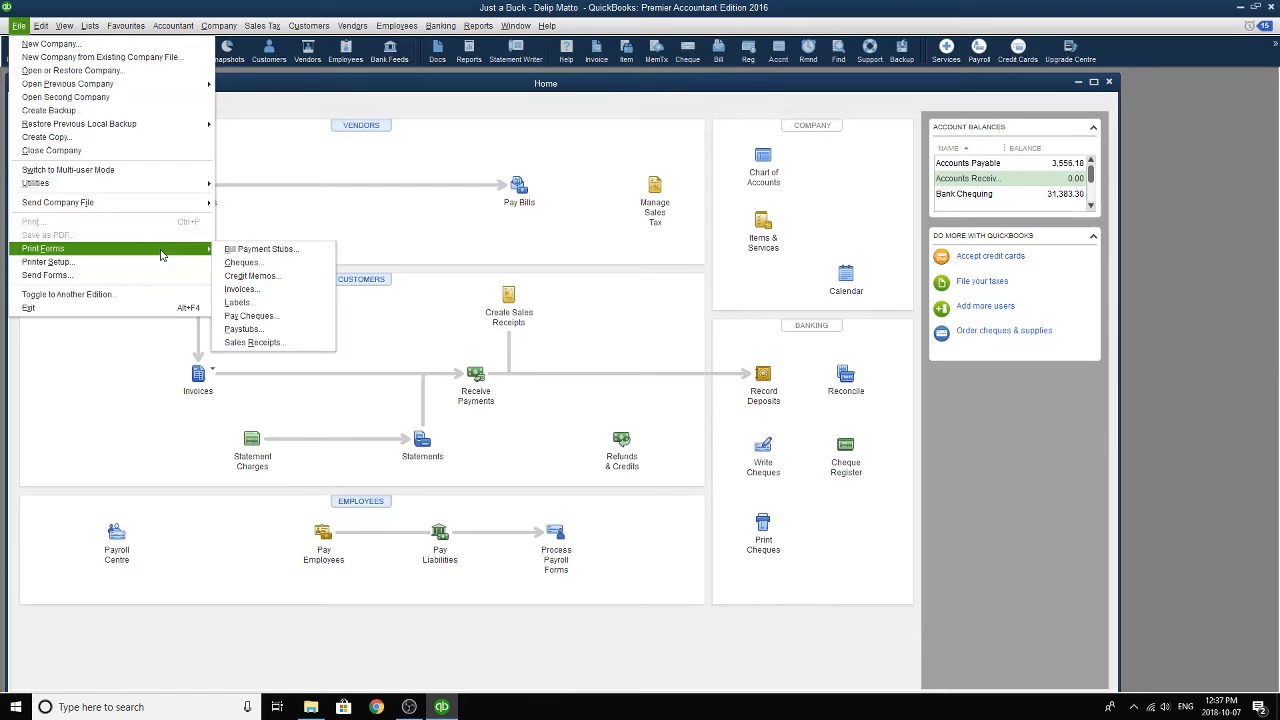
{"action": "left_click", "coordinate": [243, 262]}
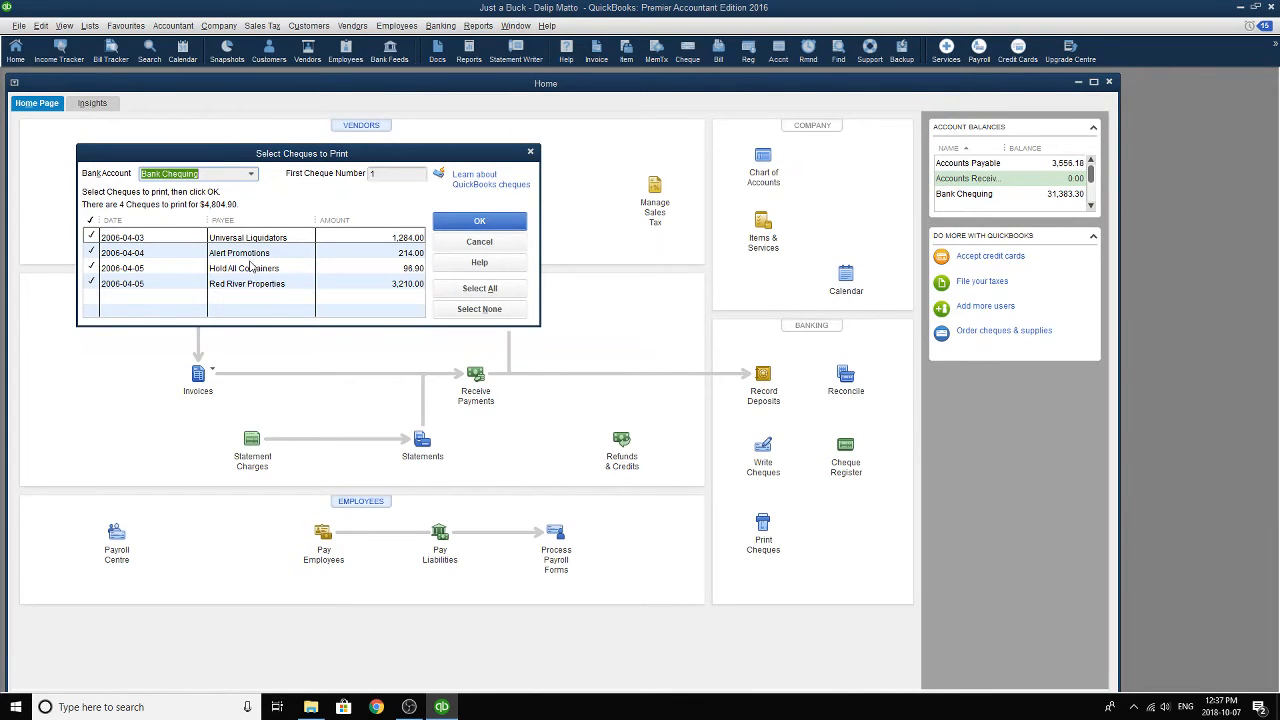
{"action": "left_click", "coordinate": [163, 275]}
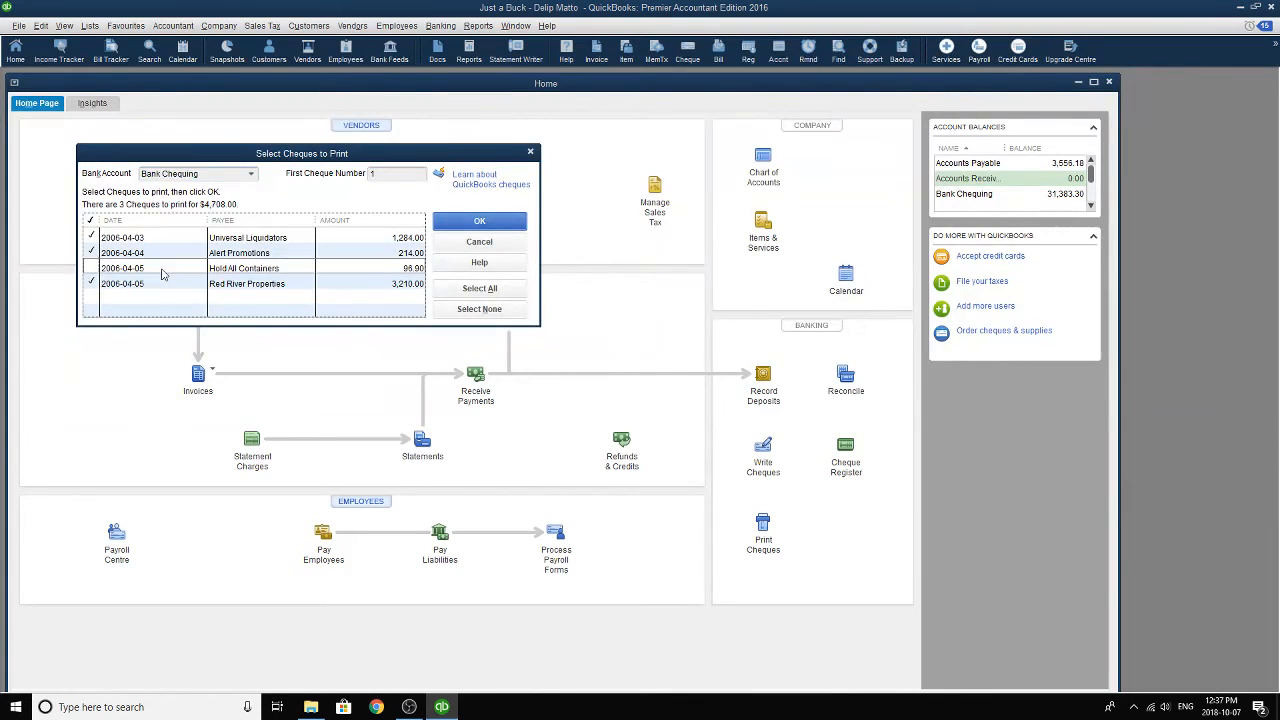
{"action": "left_click", "coordinate": [92, 268]}
{"action": "left_click", "coordinate": [92, 283]}
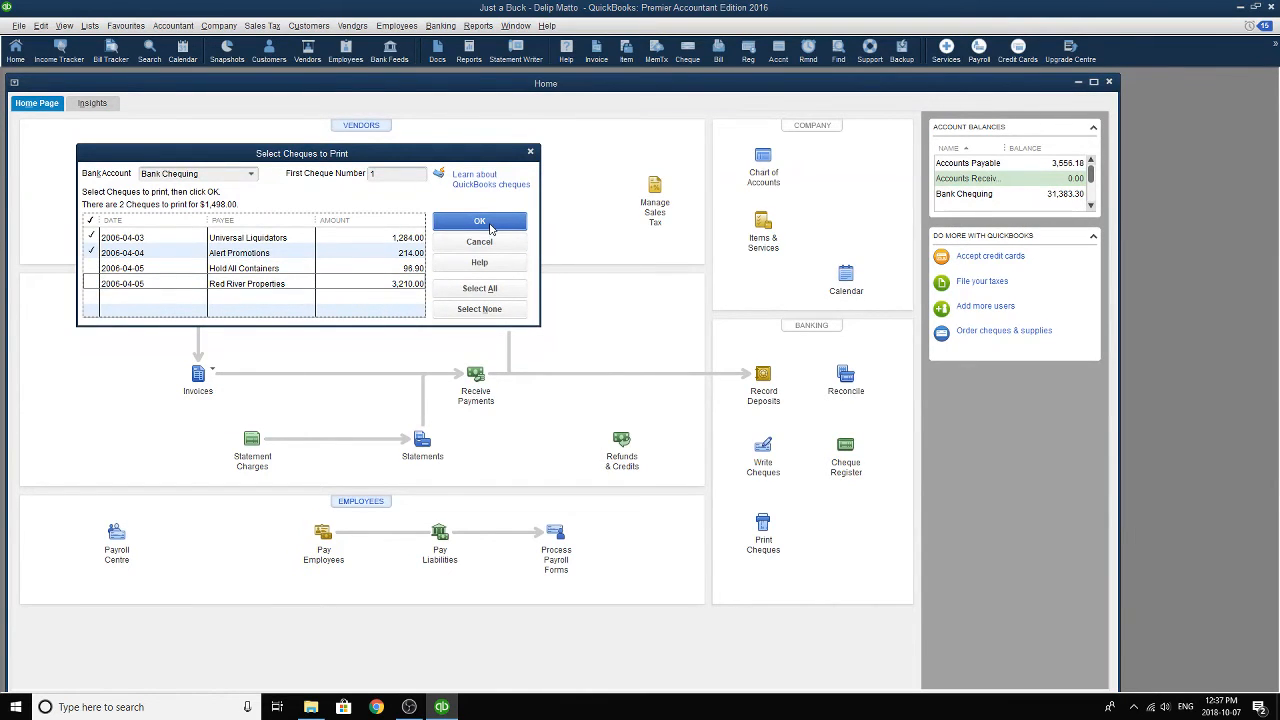
{"action": "left_click", "coordinate": [480, 221]}
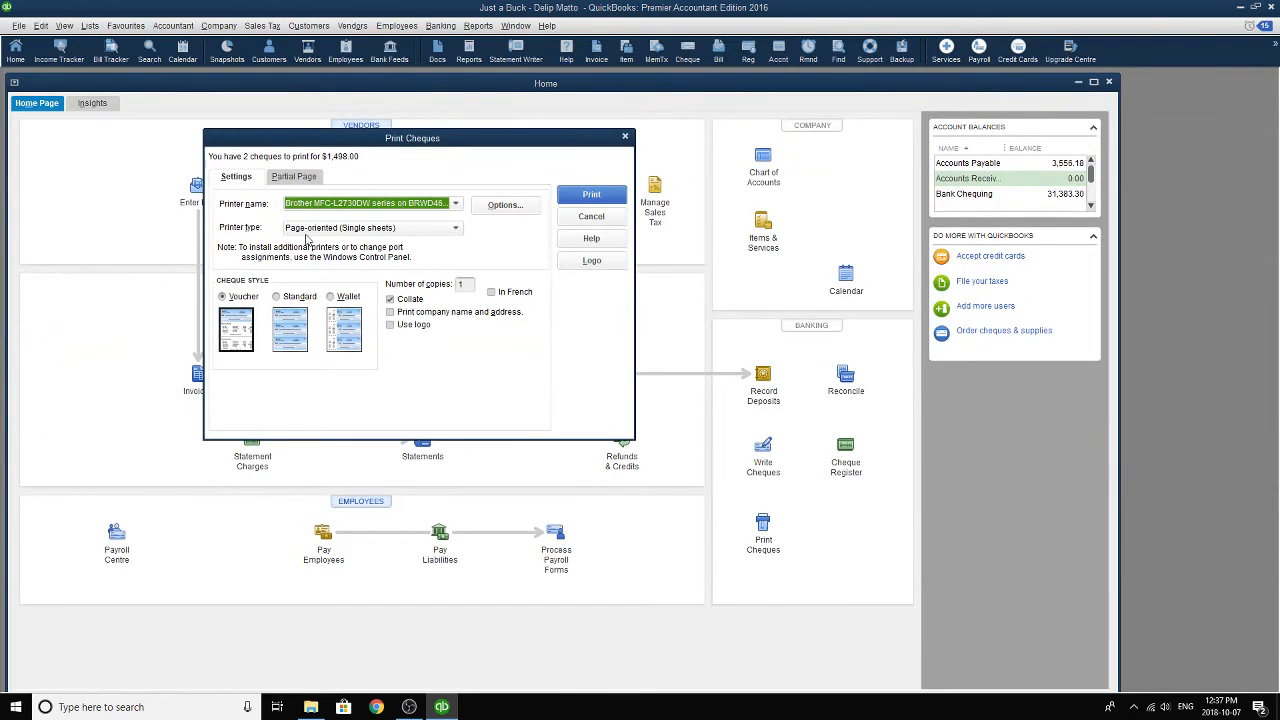
- Review the cheque printing settings and partial page printing styles, and cancel the print job
{"action": "left_click", "coordinate": [300, 182]}
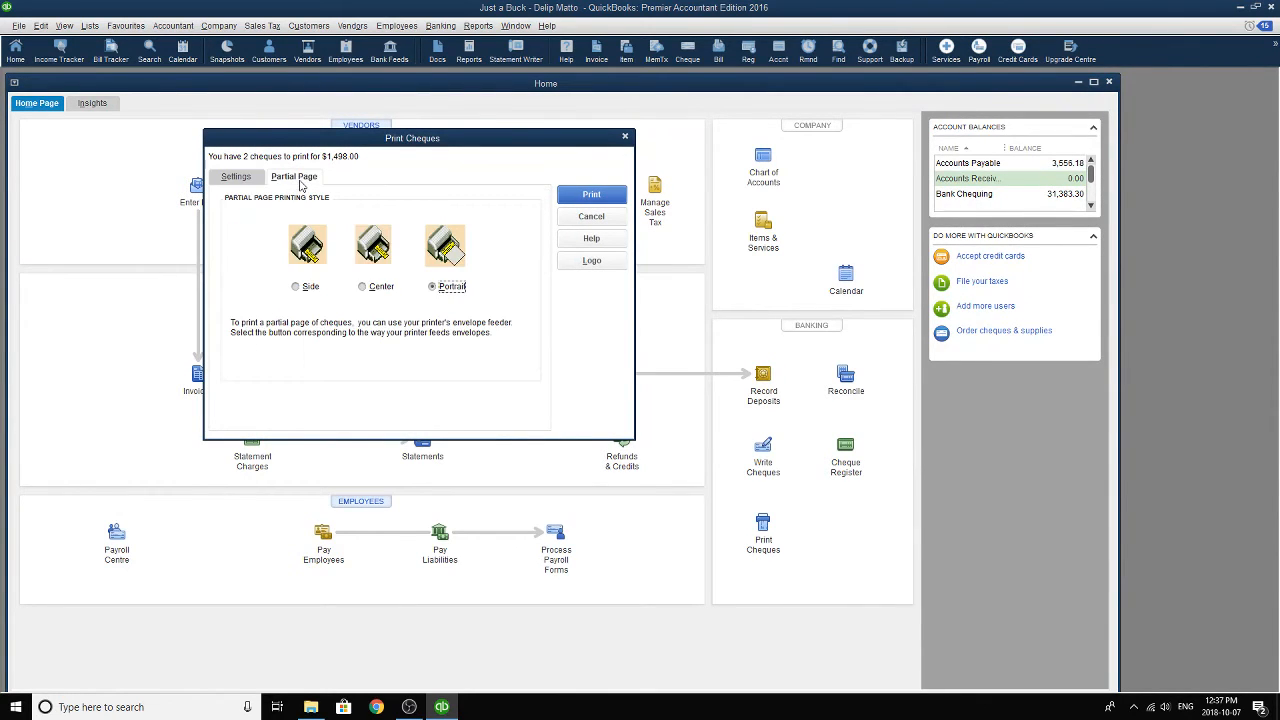
{"action": "left_click", "coordinate": [254, 182]}
{"action": "left_click", "coordinate": [279, 182]}
{"action": "left_click", "coordinate": [243, 178]}
{"action": "left_click", "coordinate": [591, 218]}
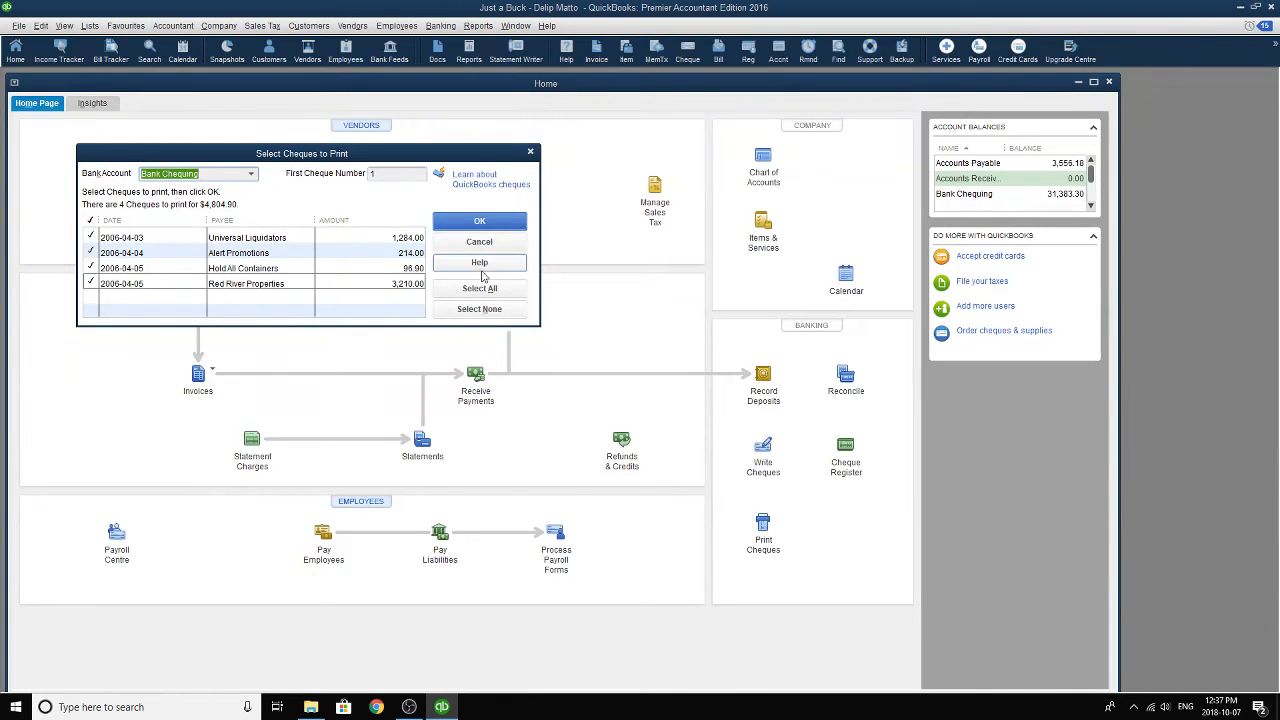
- Try to print all the Bank Chequing cheques with 200 as the first cheque number, and cancel
{"action": "left_click", "coordinate": [380, 175]}
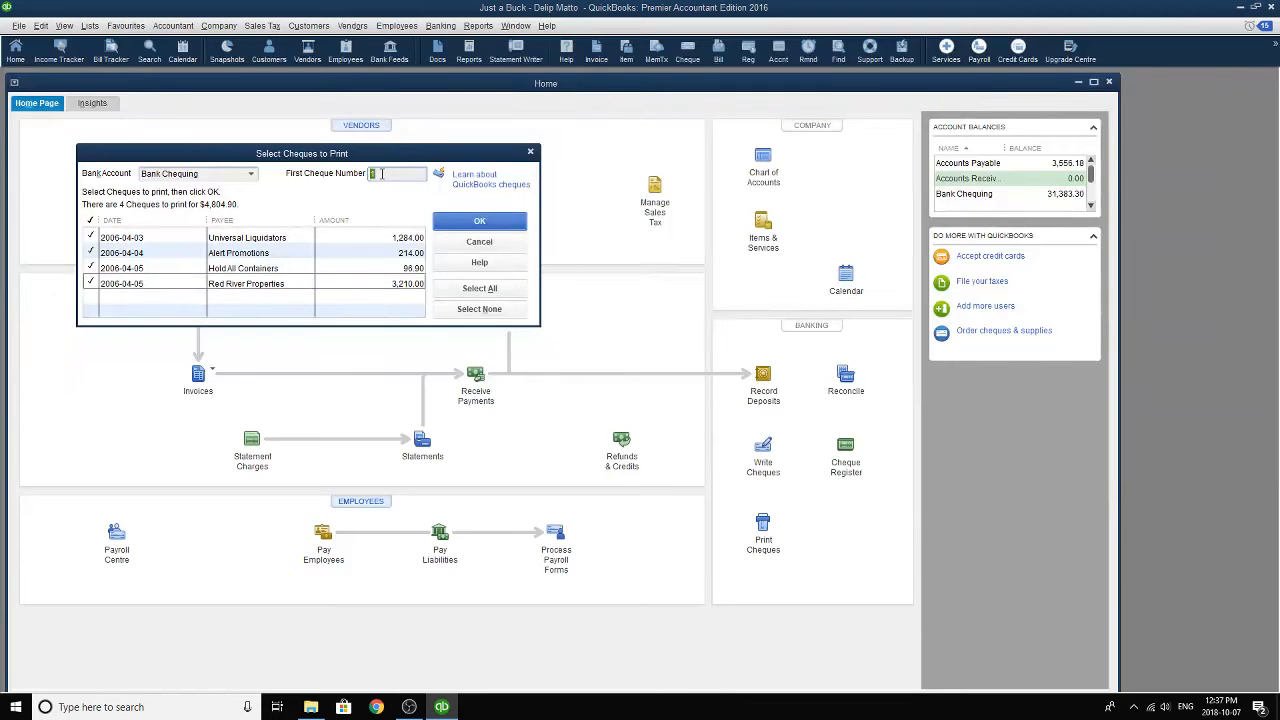
{"action": "type", "text": "200"}
{"action": "left_click", "coordinate": [479, 221]}
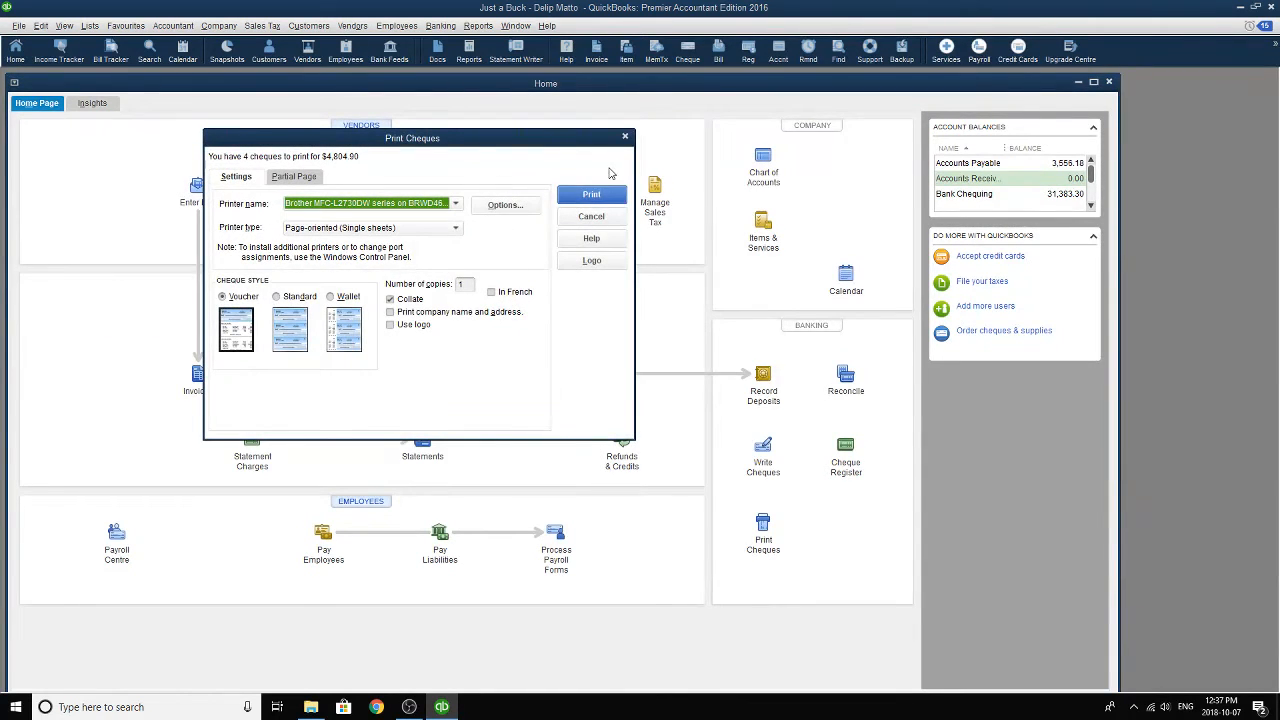
{"action": "left_click", "coordinate": [625, 137]}
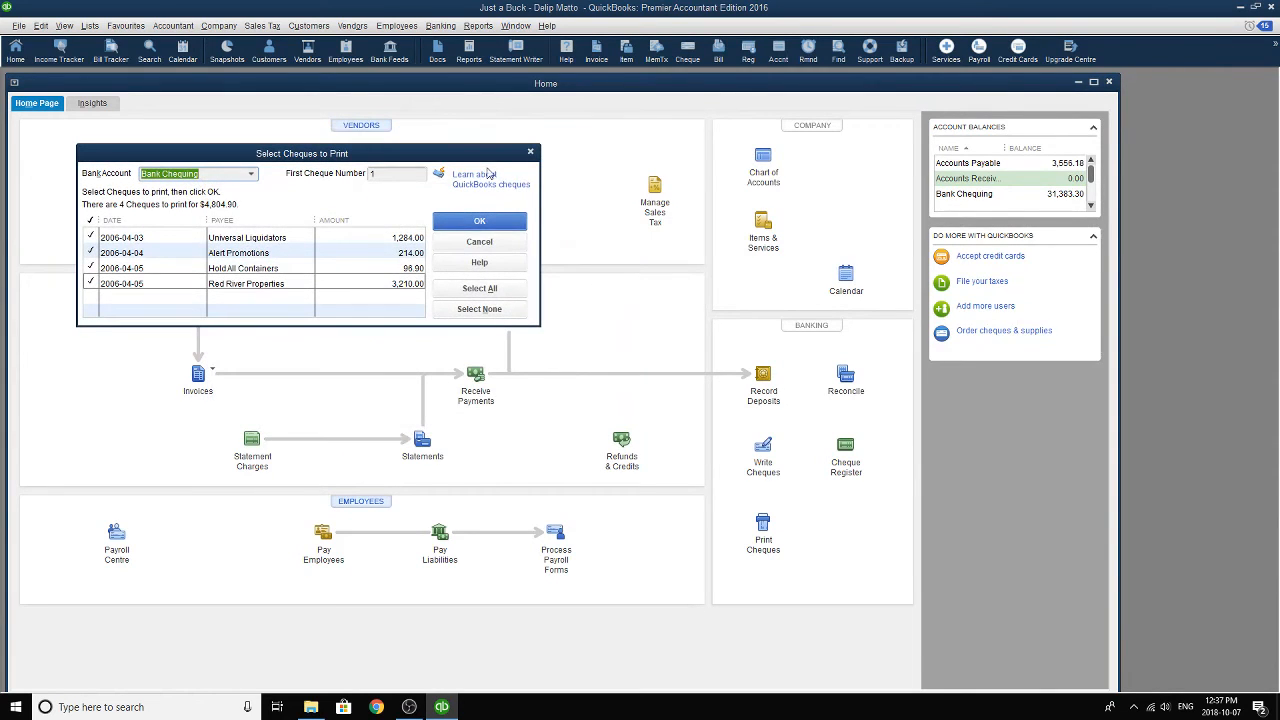
{"action": "left_click", "coordinate": [531, 153]}
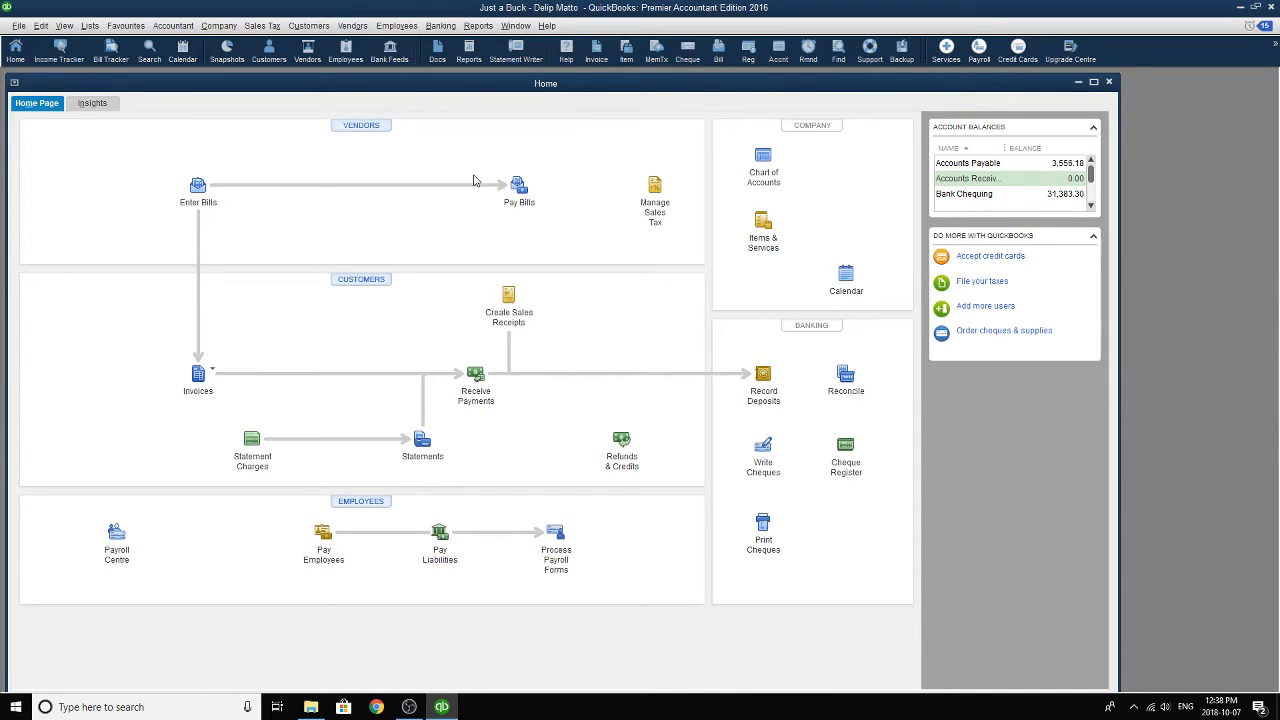
- Start a new bill for the vendor China Wares
{"action": "left_click", "coordinate": [195, 187]}
{"action": "left_click", "coordinate": [496, 210]}
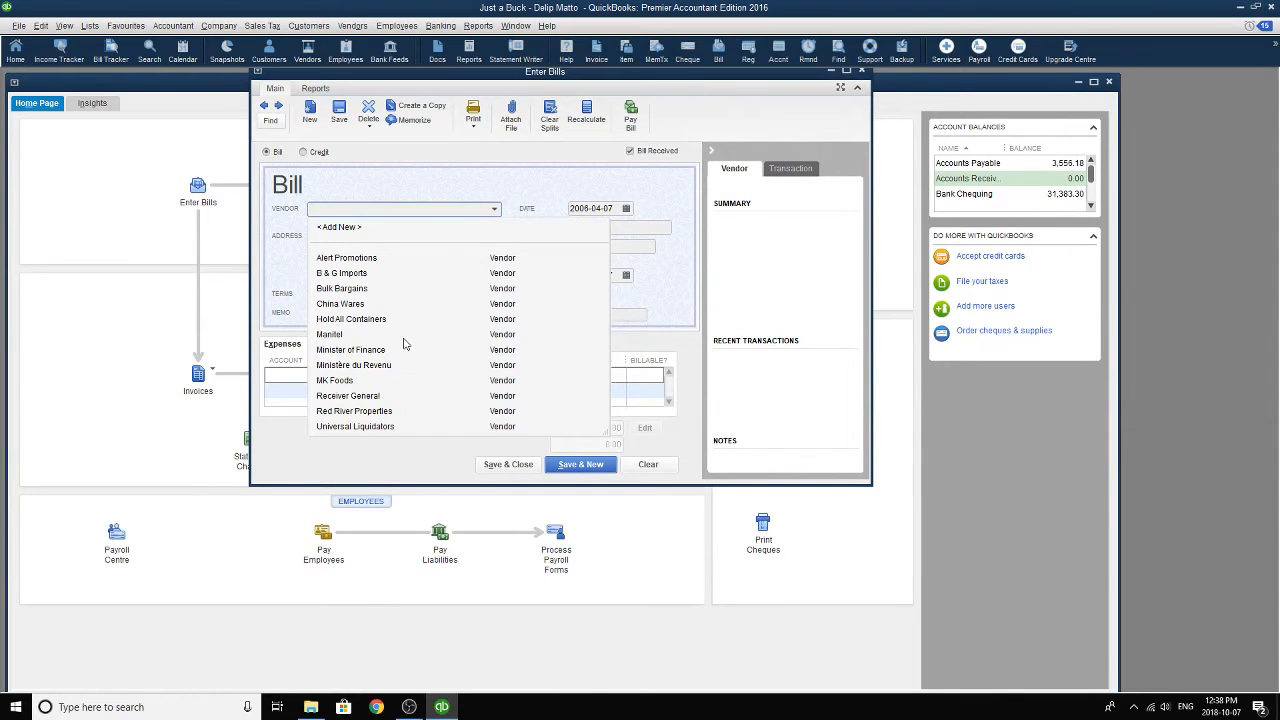
{"action": "left_click", "coordinate": [357, 305]}
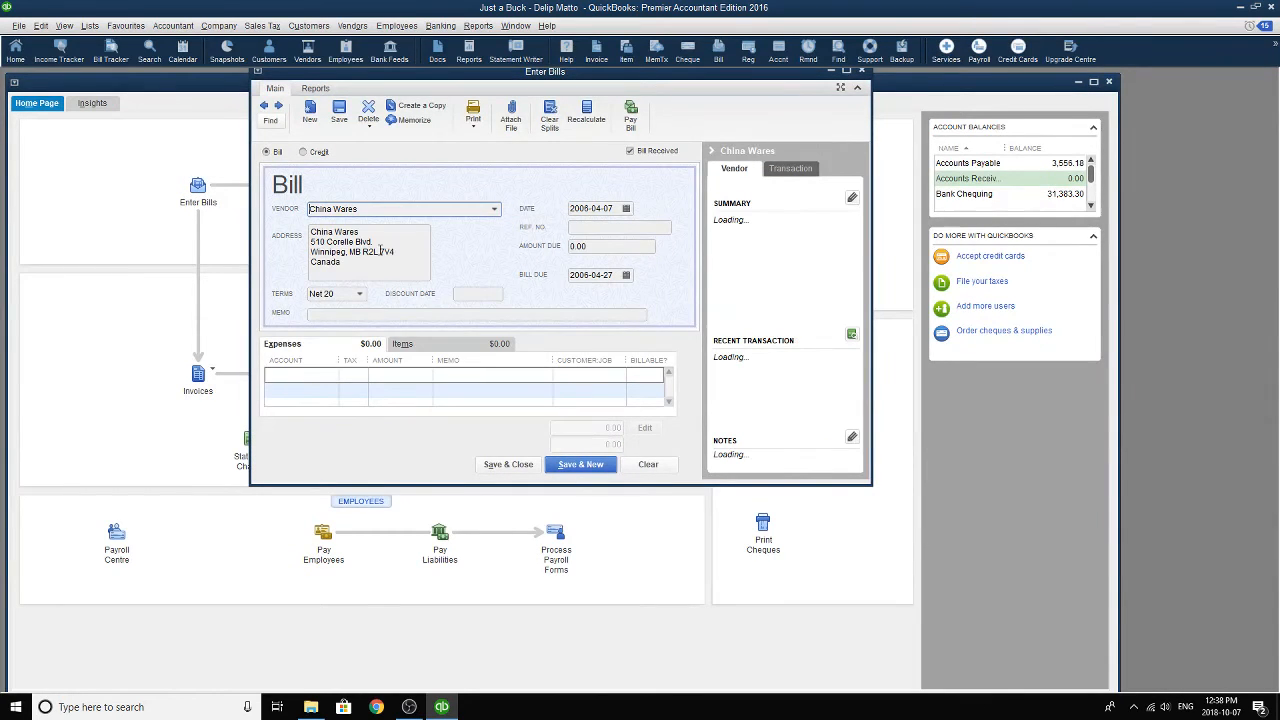
- Date the China Wares bill 2006-04-14 and give it the reference number CW-4101
{"action": "left_click", "coordinate": [643, 224]}
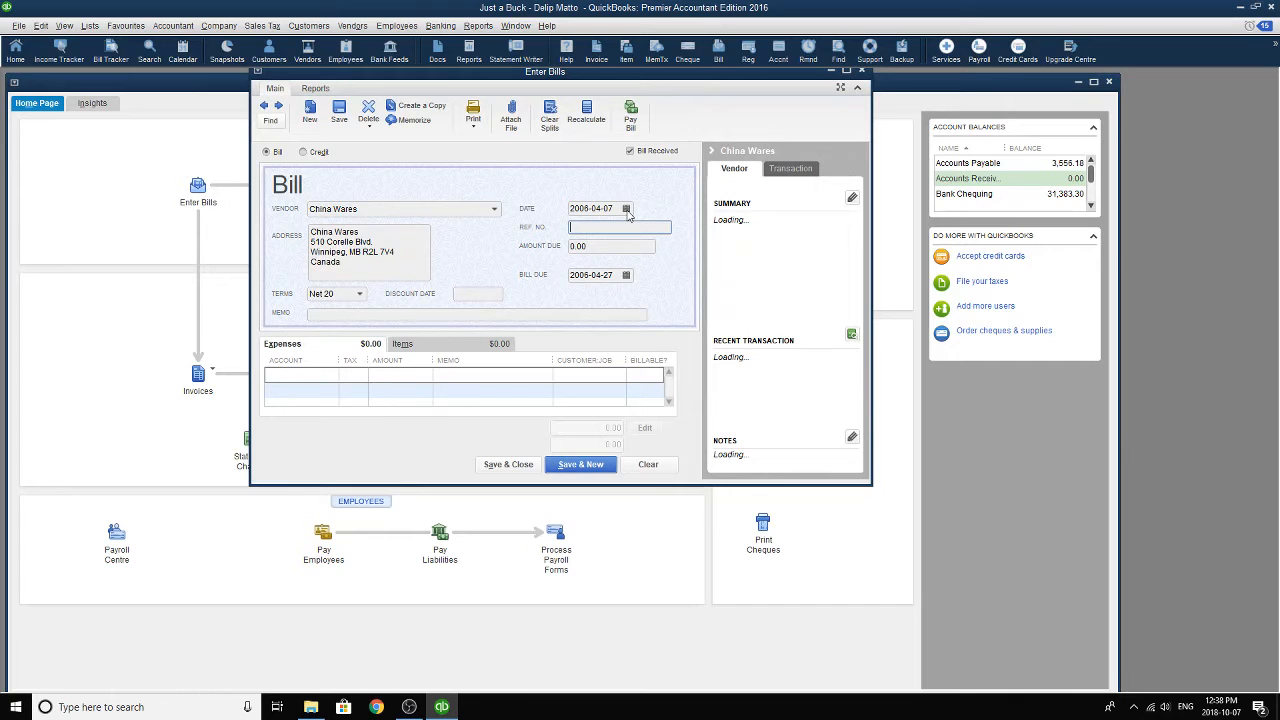
{"action": "left_click", "coordinate": [626, 209]}
{"action": "left_click", "coordinate": [660, 300]}
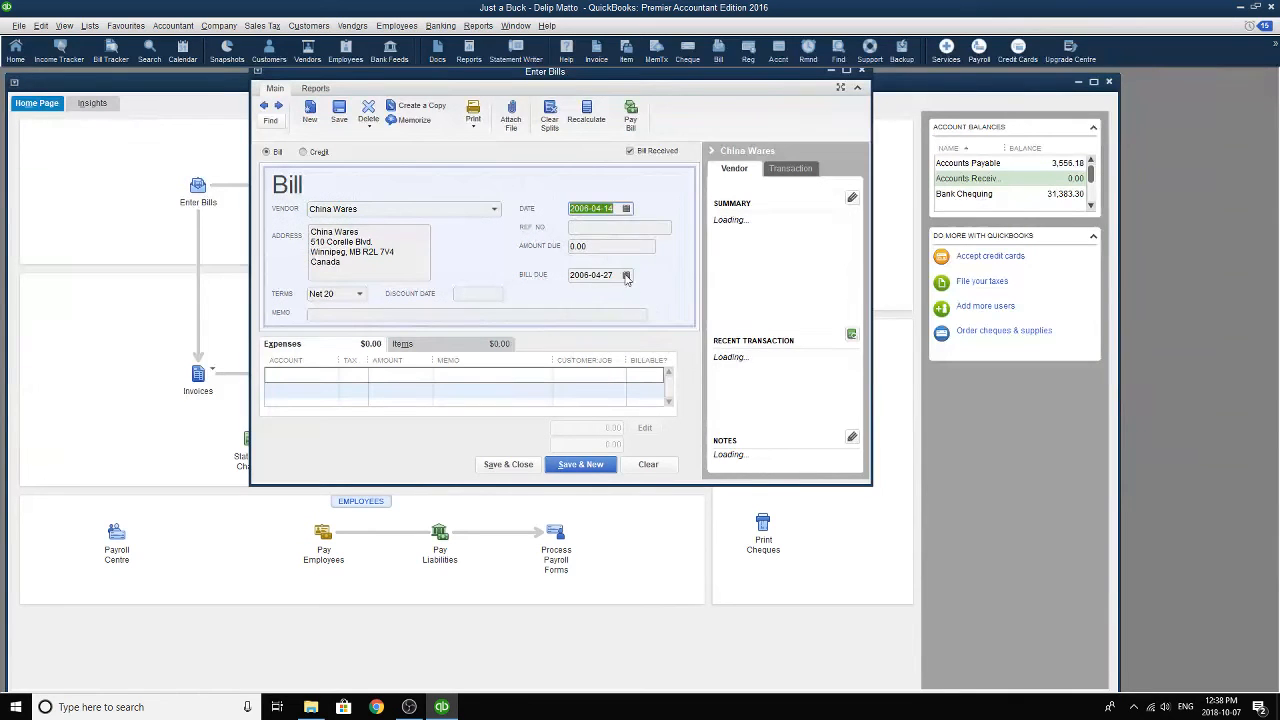
{"action": "key", "text": "Tab"}
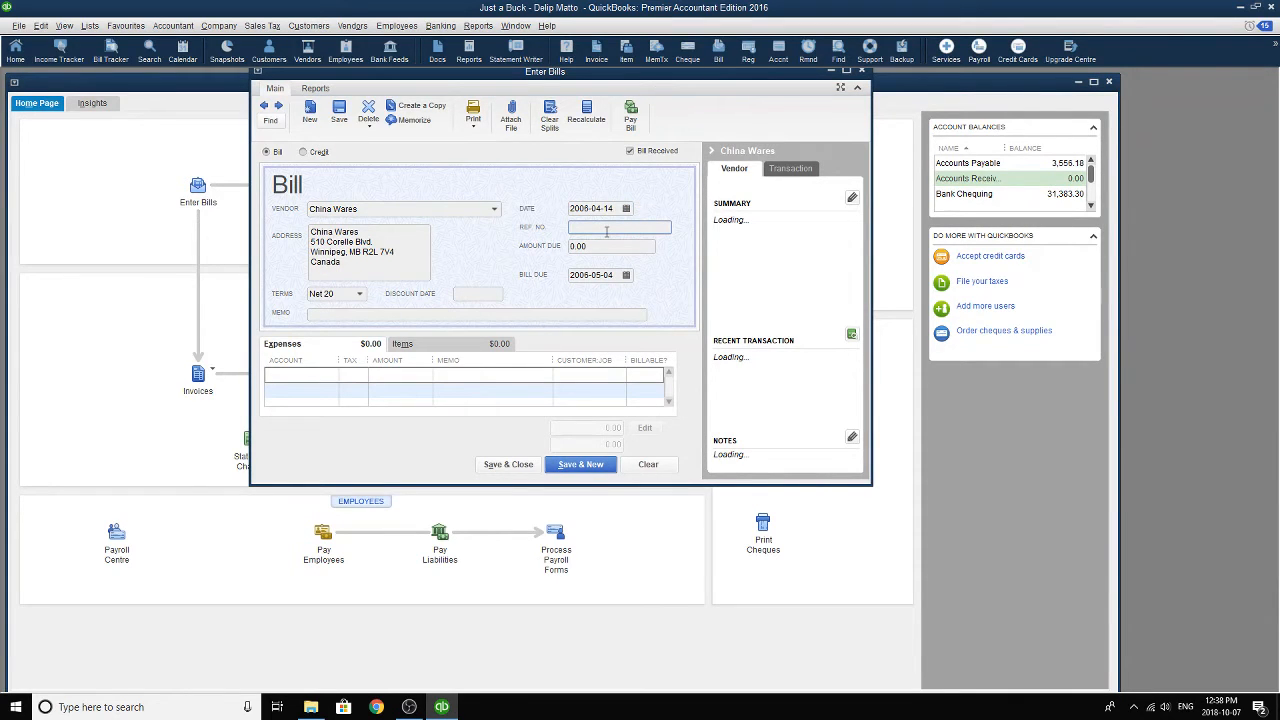
{"action": "type", "text": "CW"}
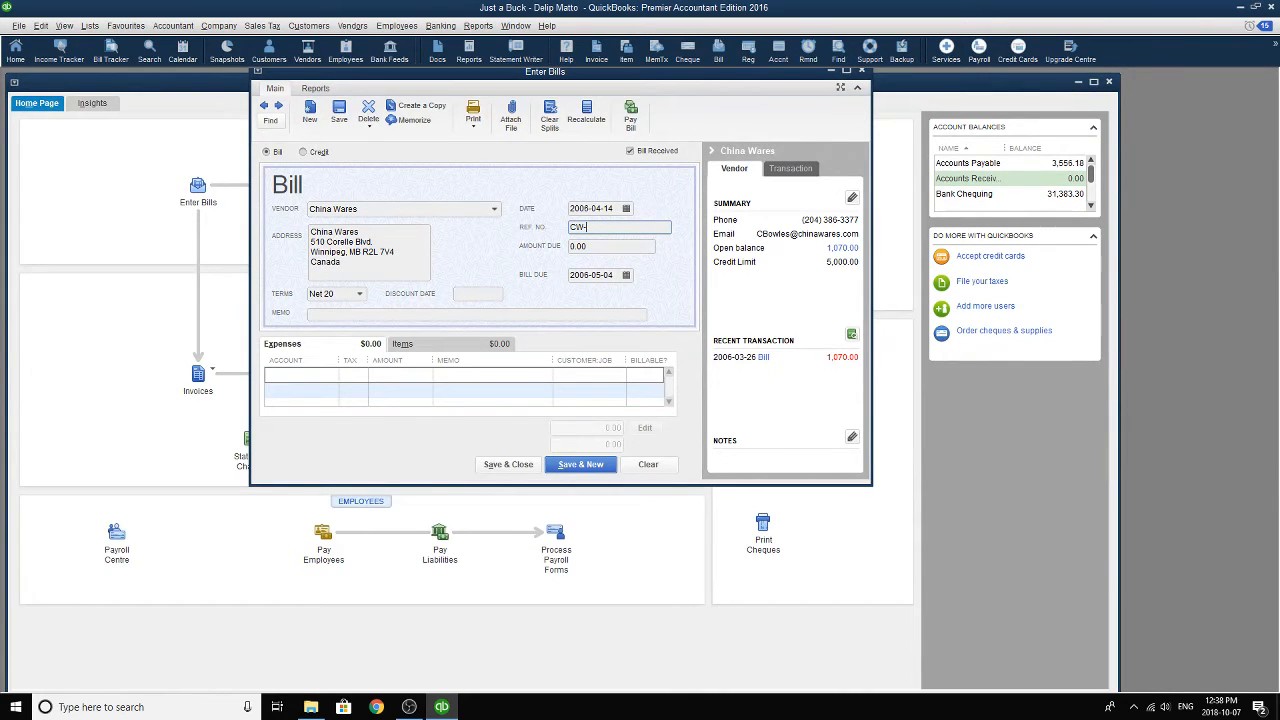
{"action": "type", "text": "-4101"}
{"action": "key", "text": "Tab"}
{"action": "key", "text": "Tab"}
{"action": "key", "text": "Tab"}
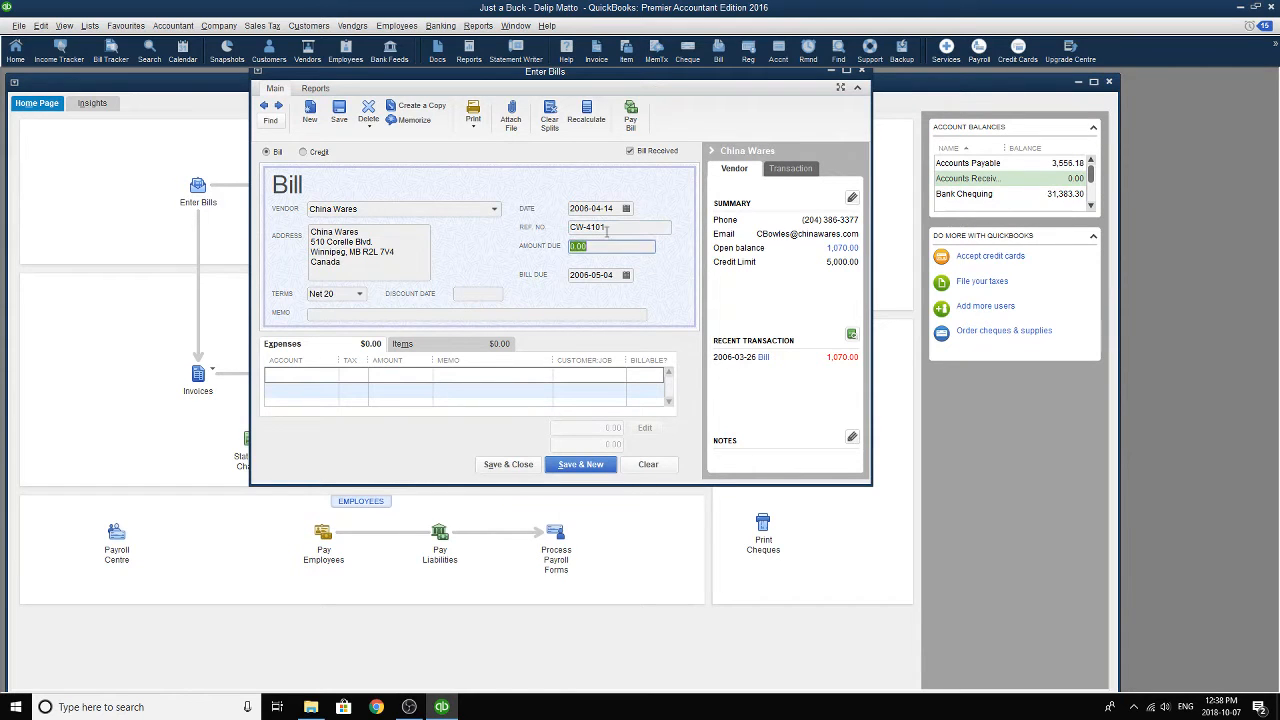
{"action": "key", "text": "Tab"}
- Enter an expense line for the Inventory:Merchandise account with tax code G and an amount of 520.00
{"action": "left_click", "coordinate": [331, 375]}
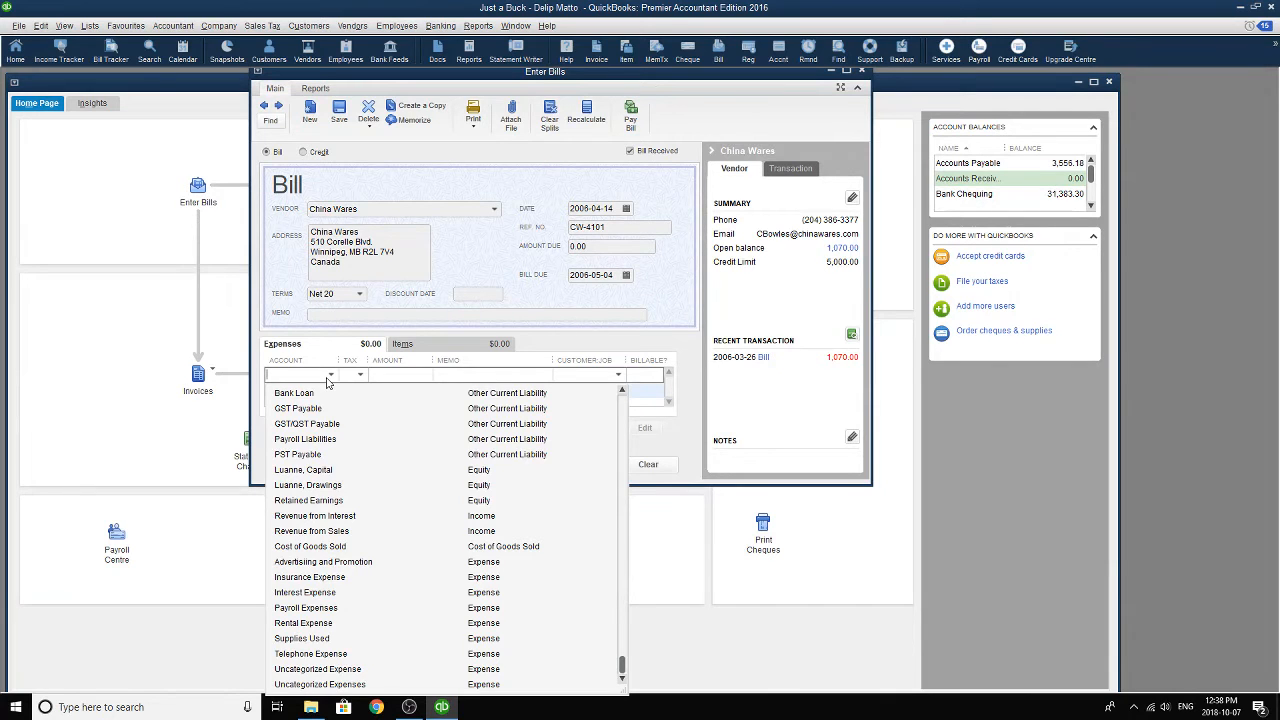
{"action": "scroll", "coordinate": [326, 385], "scroll_direction": "up", "scroll_amount": 10}
{"action": "left_click", "coordinate": [321, 500]}
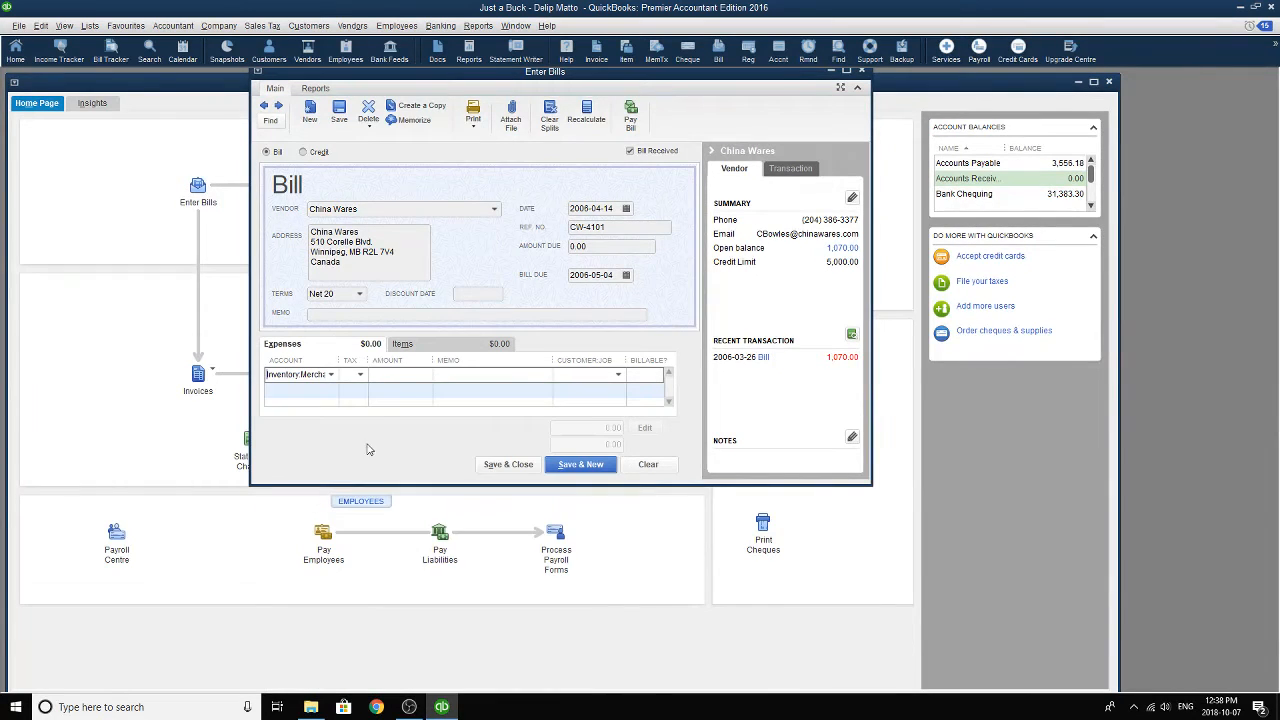
{"action": "left_click", "coordinate": [362, 377]}
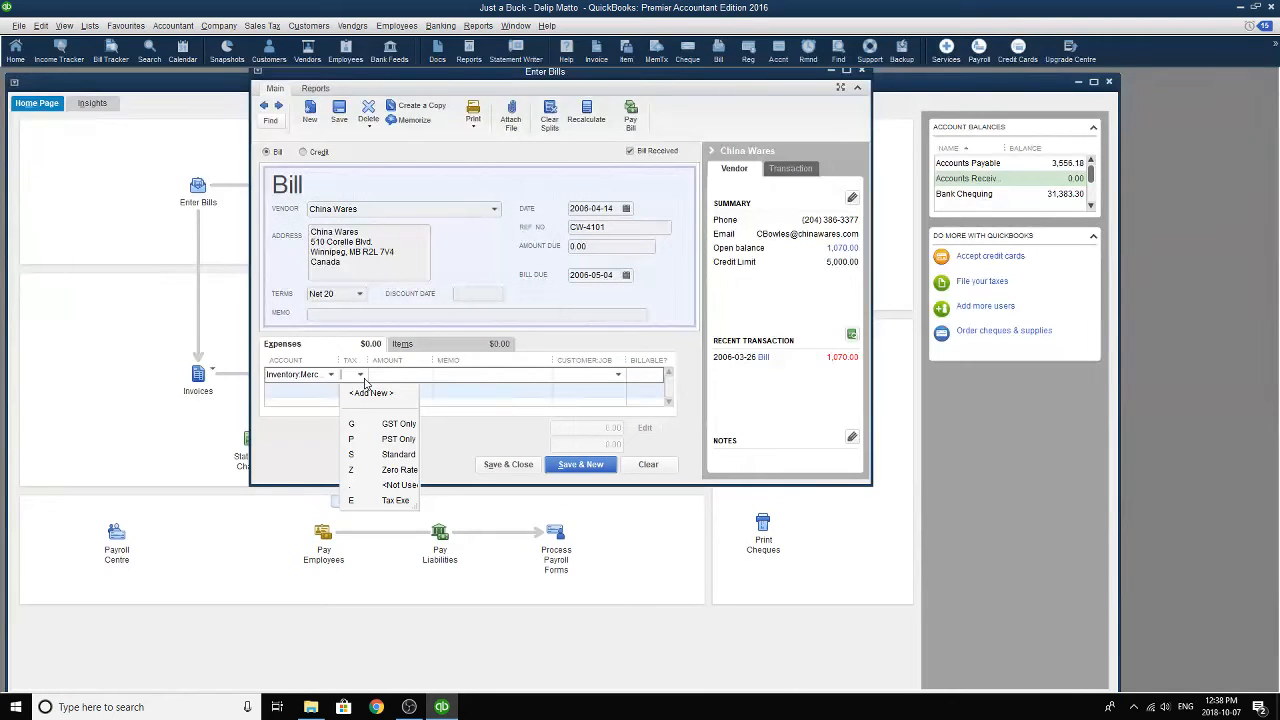
{"action": "left_click", "coordinate": [362, 425]}
{"action": "left_click", "coordinate": [409, 374]}
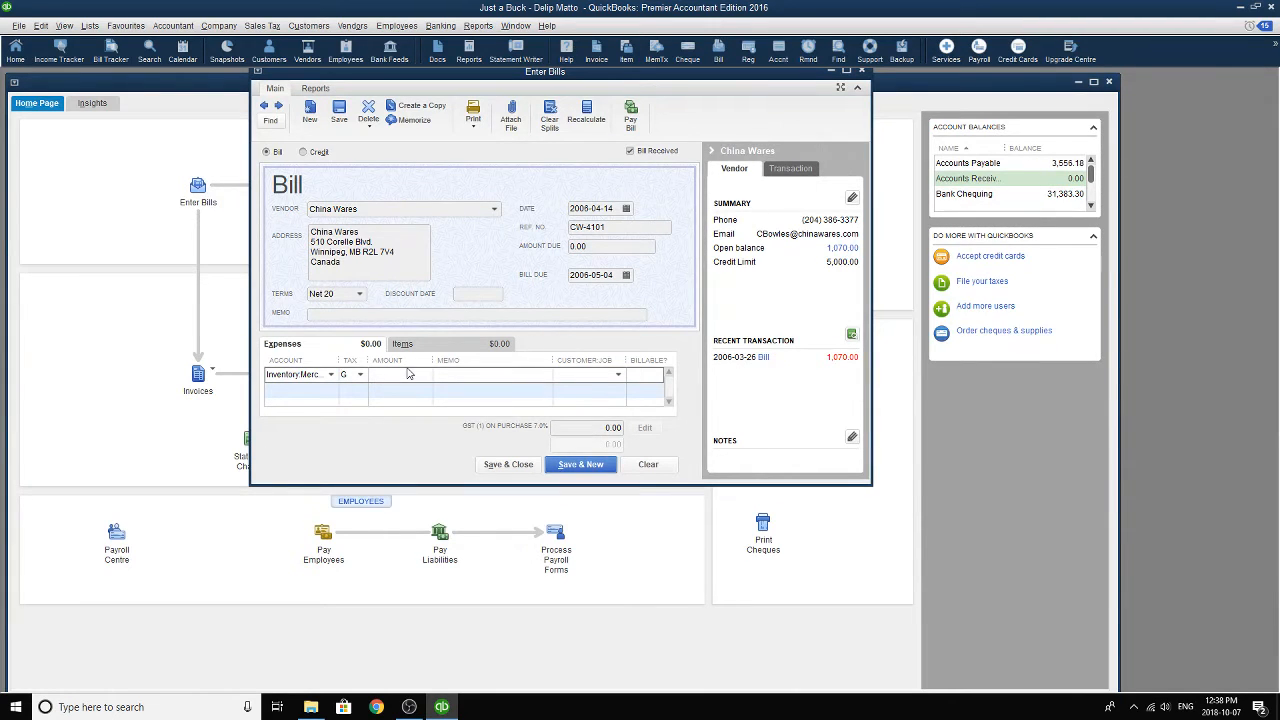
{"action": "type", "text": "520"}
{"action": "key", "text": "Tab"}
- Add the memo "For houseware items." to the expense line, and save and close the China Wares bill
{"action": "left_click", "coordinate": [519, 388]}
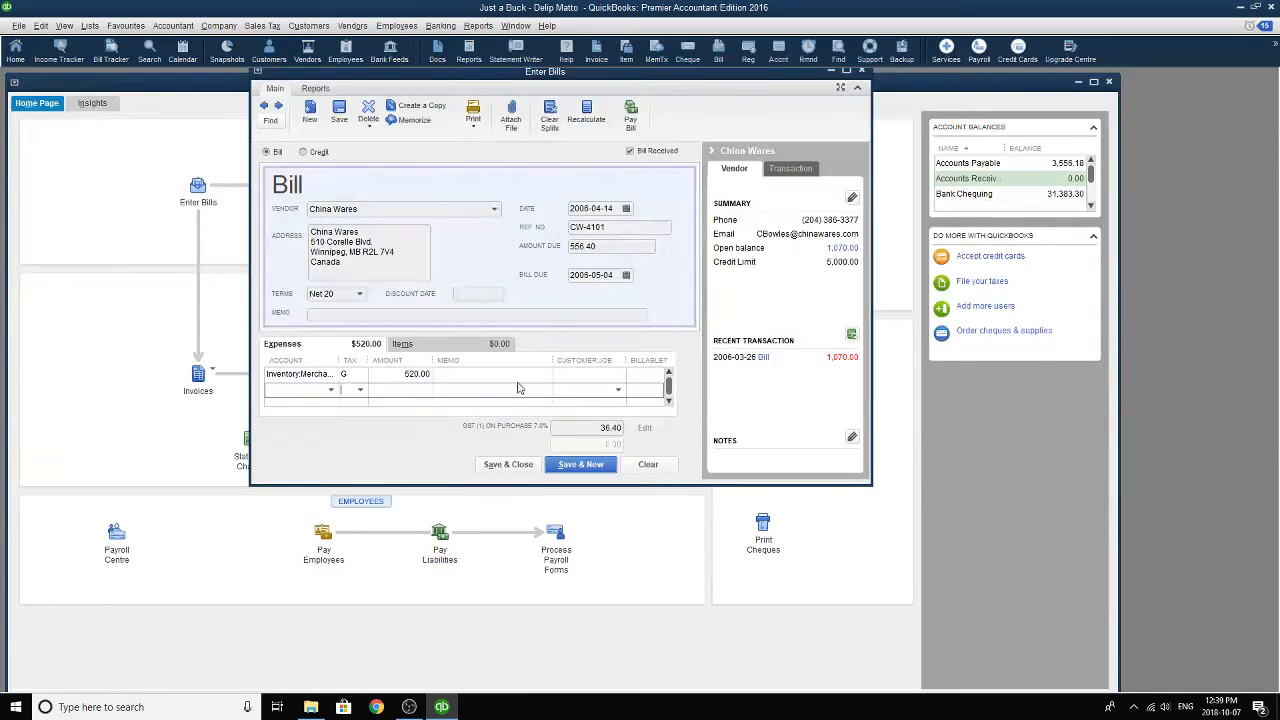
{"action": "left_click", "coordinate": [510, 374]}
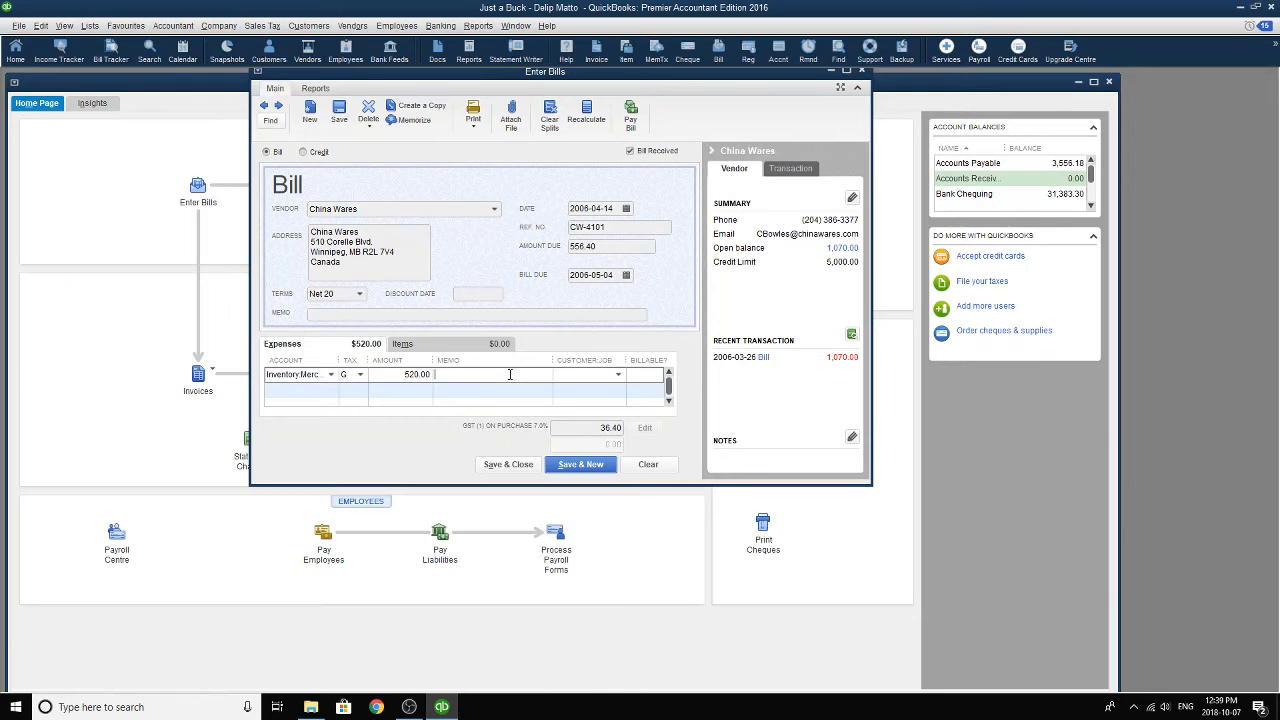
{"action": "type", "text": "For houseware items."}
{"action": "left_click", "coordinate": [580, 464]}
{"action": "key", "text": "Escape"}
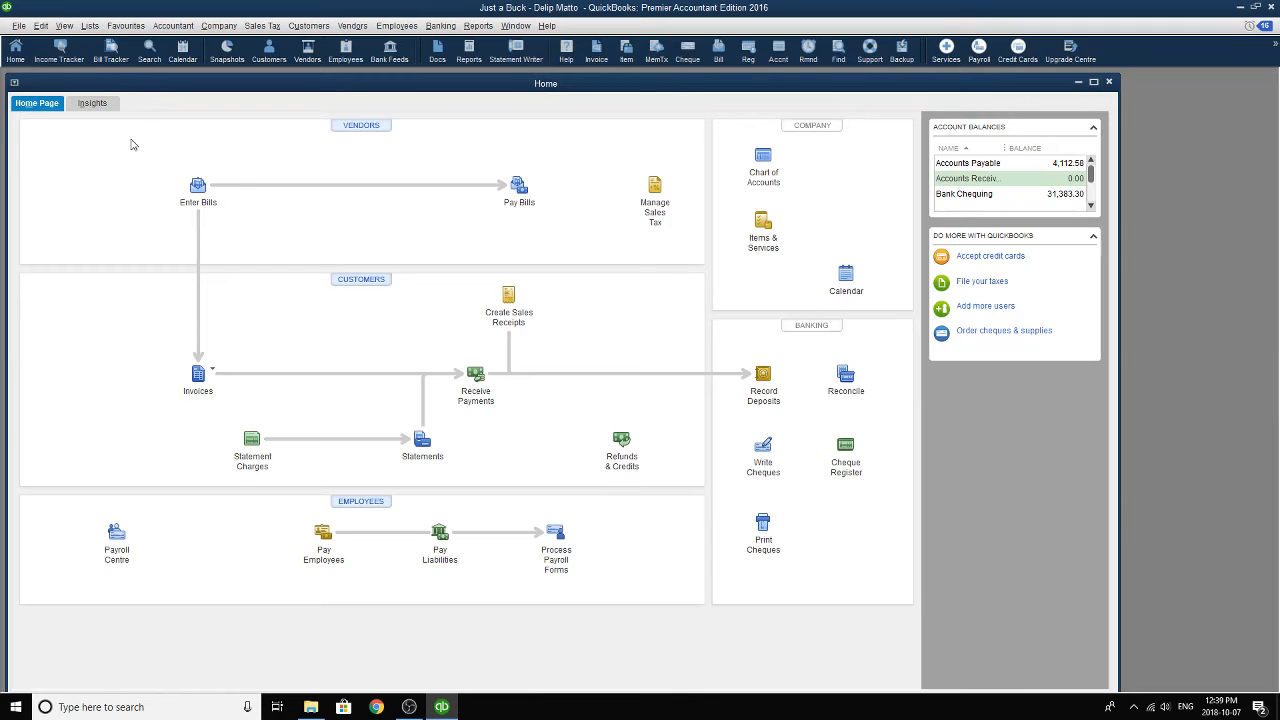
{"action": "left_click", "coordinate": [198, 186]}
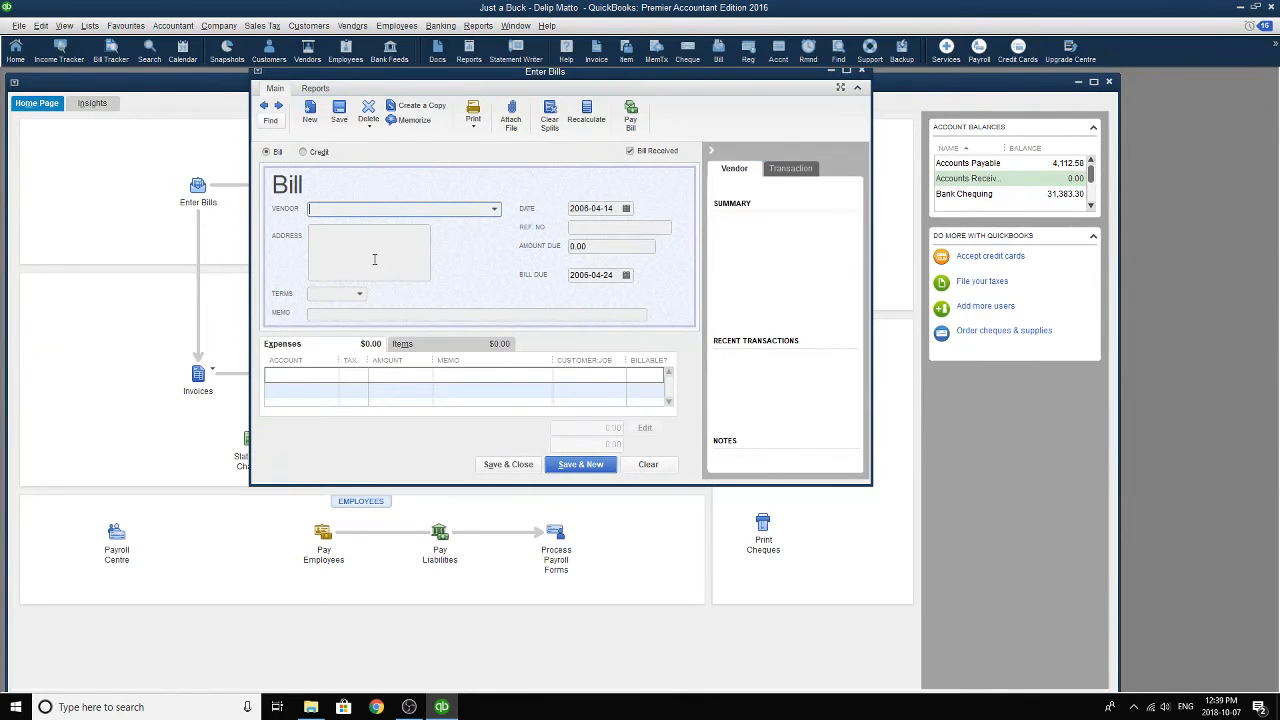
{"action": "left_click", "coordinate": [494, 210]}
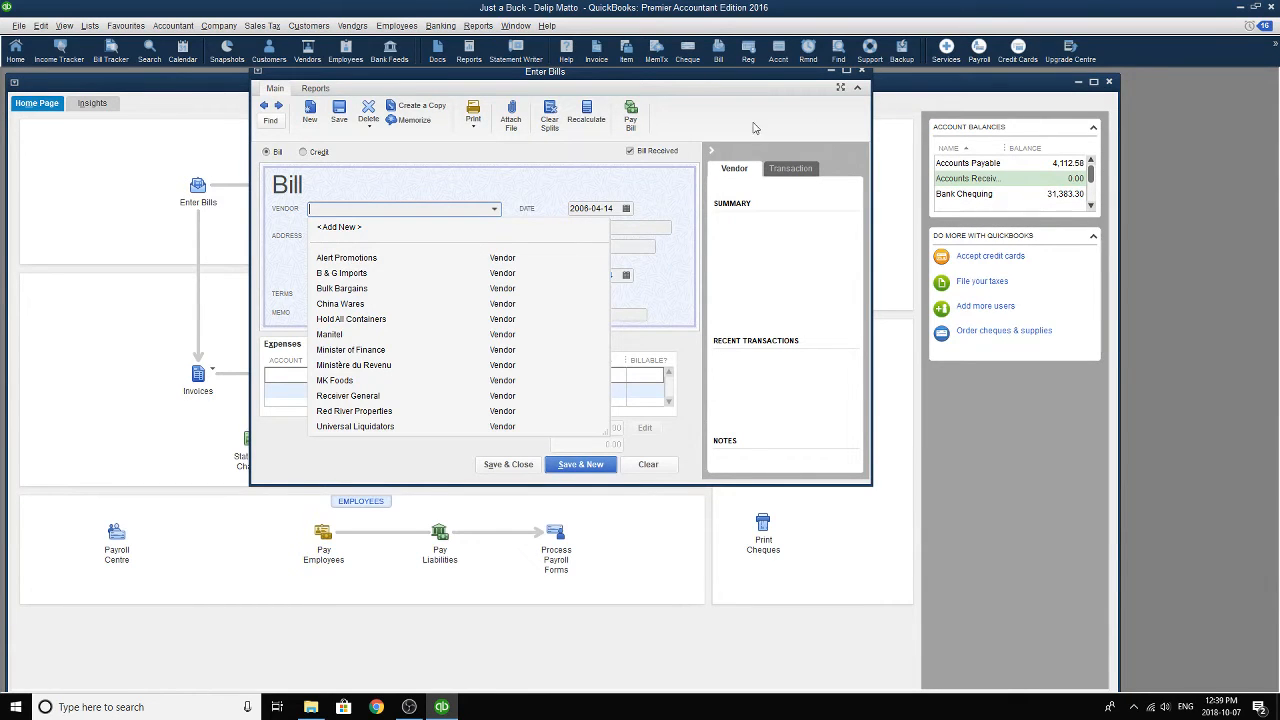
{"action": "left_click", "coordinate": [861, 71]}
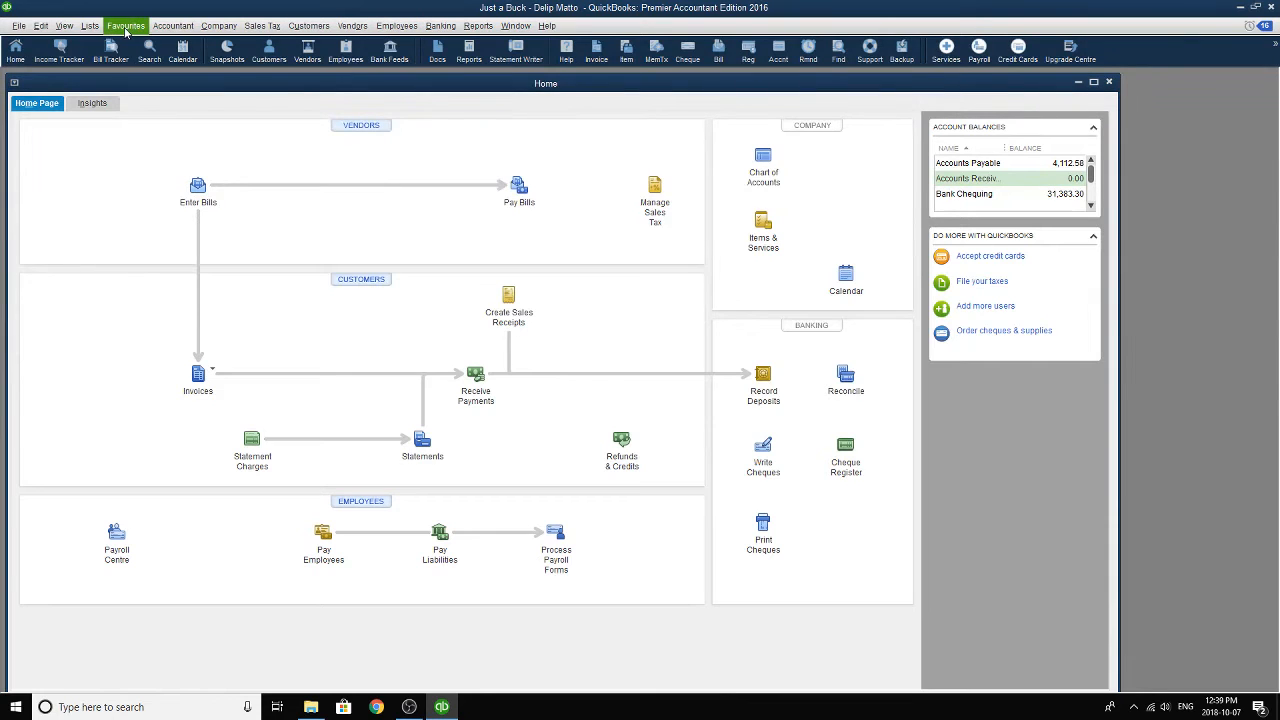
- Open the Memorized Transaction List and enlarge its window to show all columns in full
{"action": "left_click", "coordinate": [89, 25]}
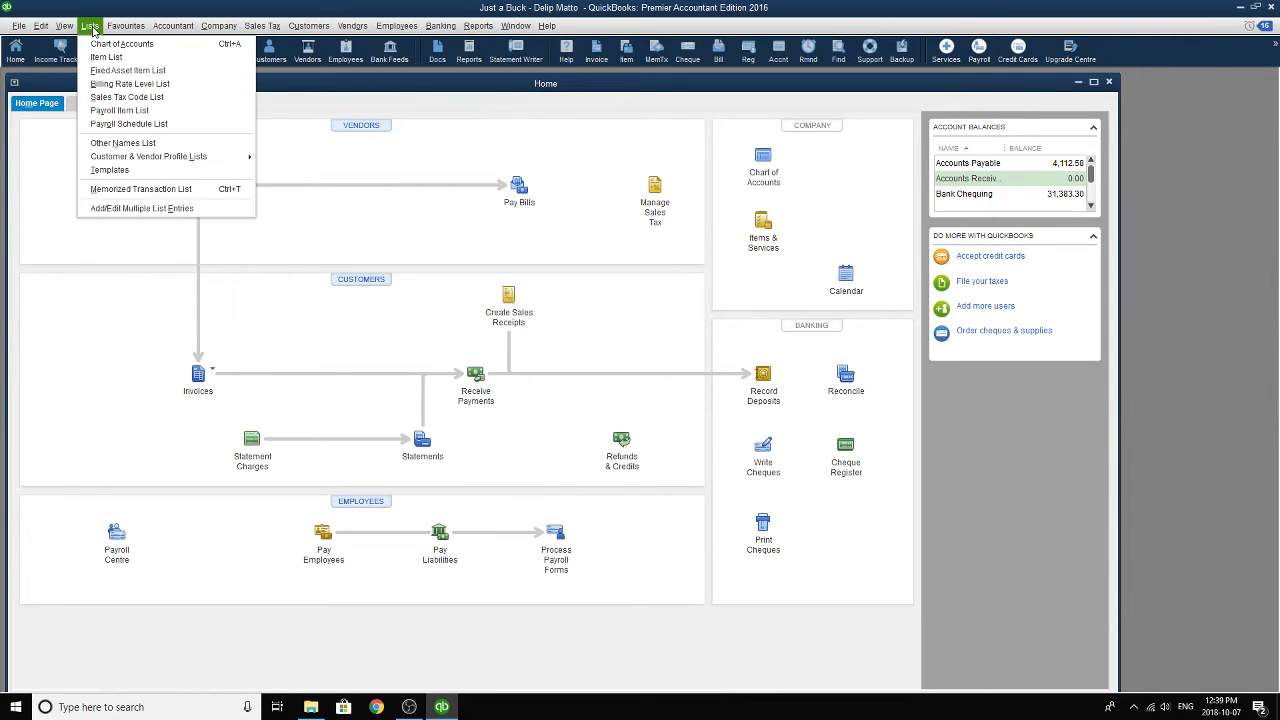
{"action": "left_click", "coordinate": [171, 190]}
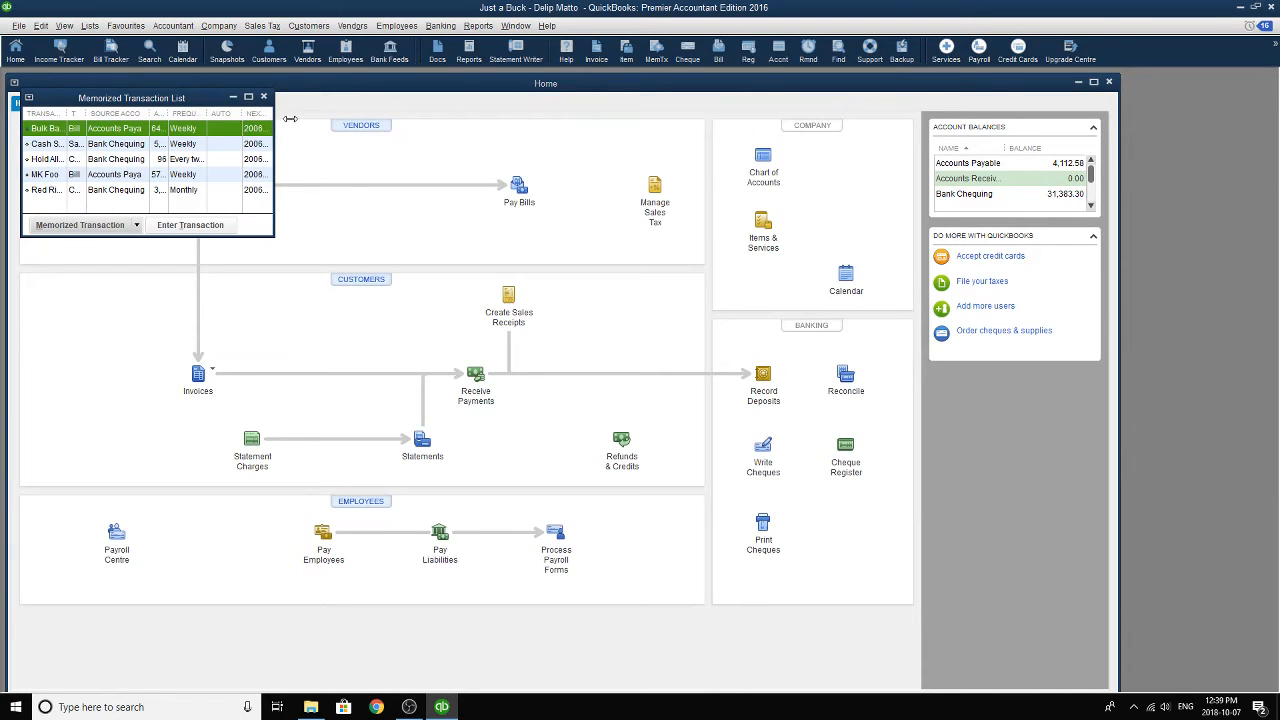
{"action": "left_click_drag", "start_coordinate": [274, 119], "coordinate": [763, 130]}
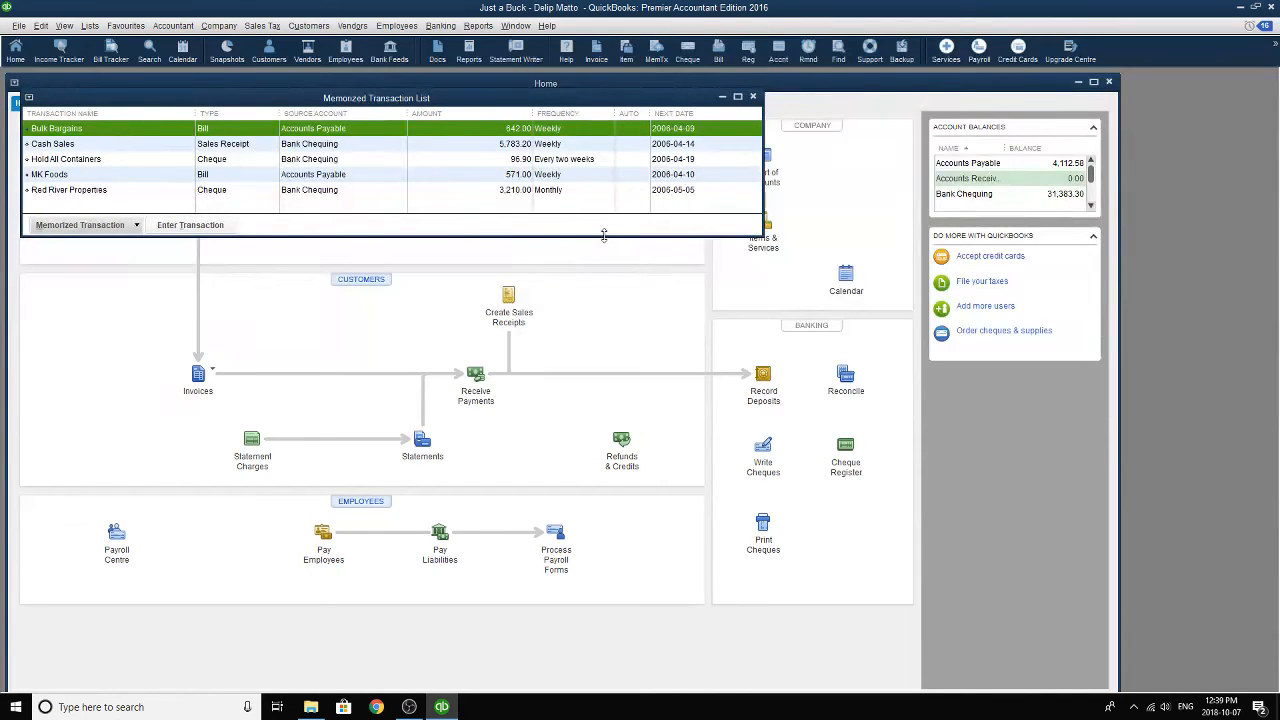
{"action": "left_click_drag", "start_coordinate": [601, 237], "coordinate": [619, 397]}
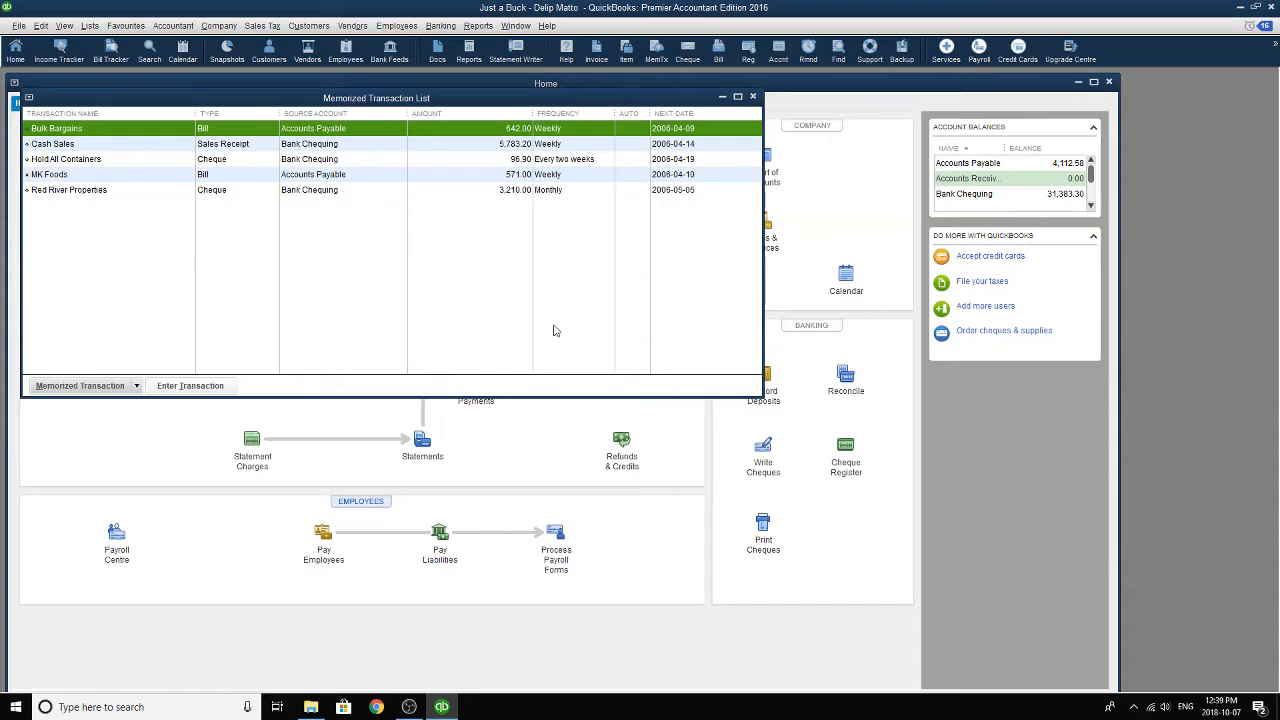
- Enter the memorized Bulk Bargains bill dated 2006-04-09 with reference number BB611, and save and close it
{"action": "double_click", "coordinate": [57, 133]}
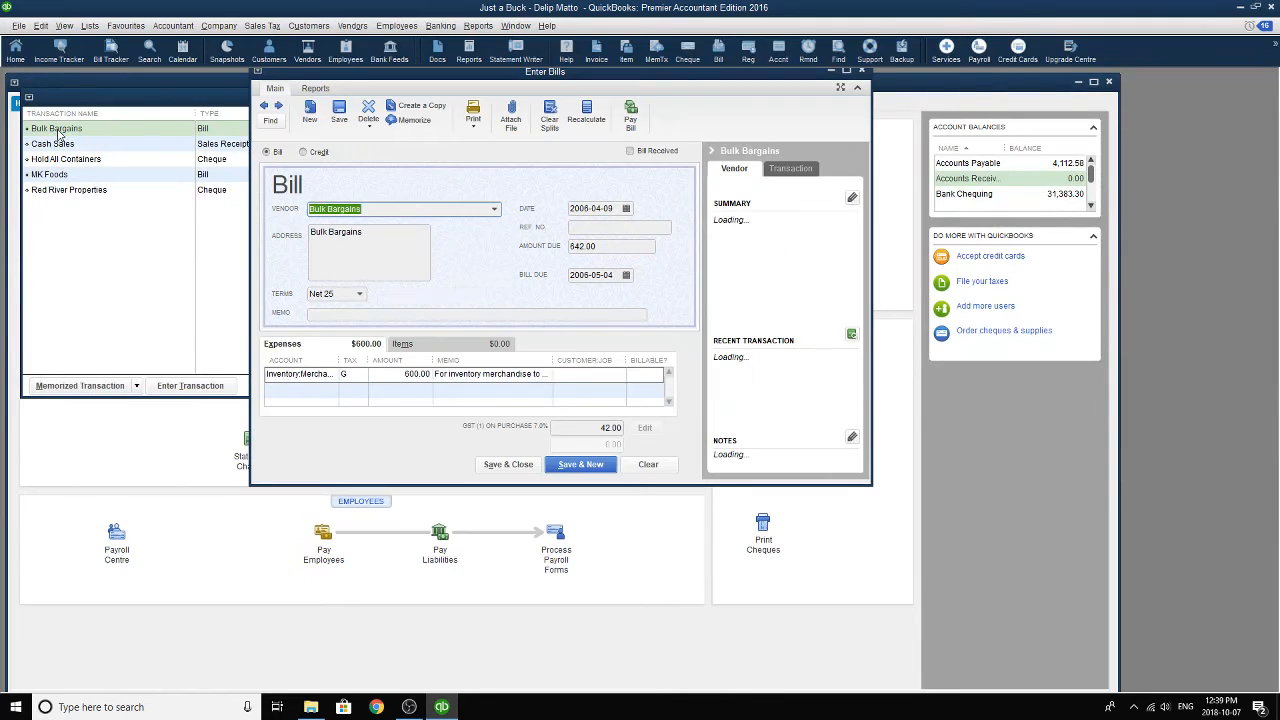
{"action": "left_click", "coordinate": [625, 209]}
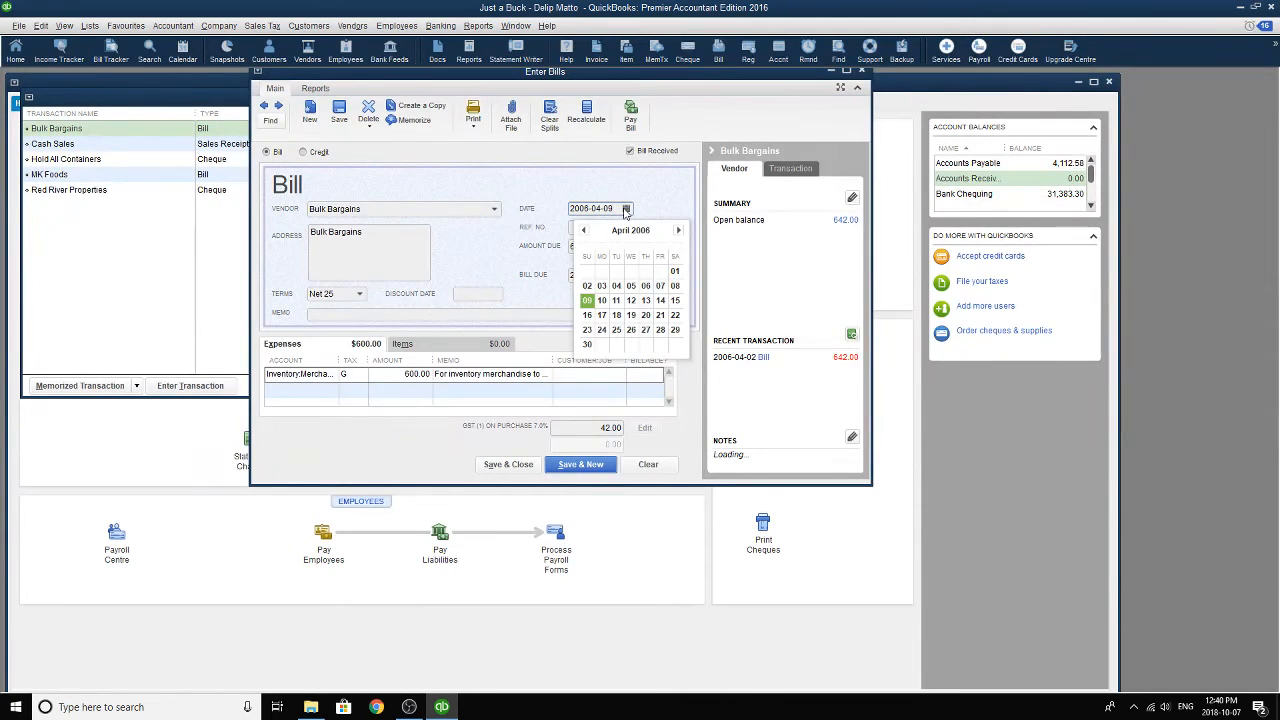
{"action": "left_click", "coordinate": [669, 197]}
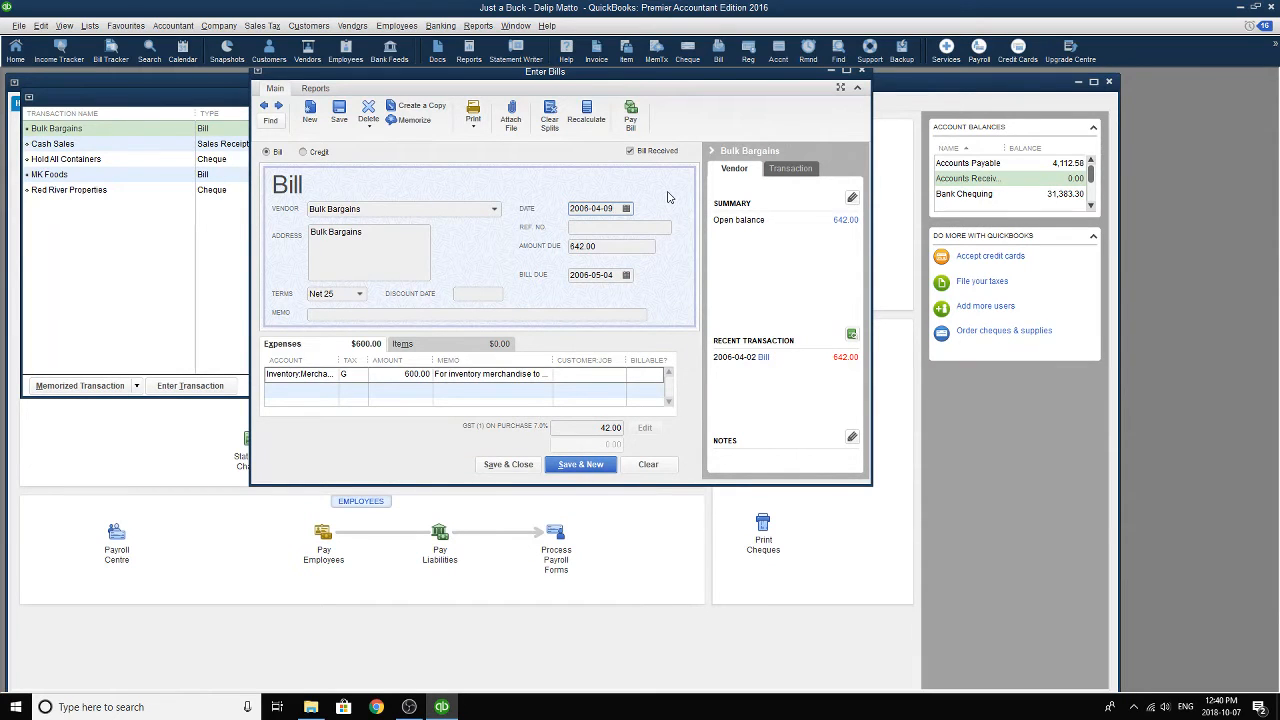
{"action": "left_click", "coordinate": [613, 226]}
{"action": "type", "text": "BB611"}
{"action": "key", "text": "Tab"}
{"action": "key", "text": "Tab"}
{"action": "left_click", "coordinate": [516, 468]}
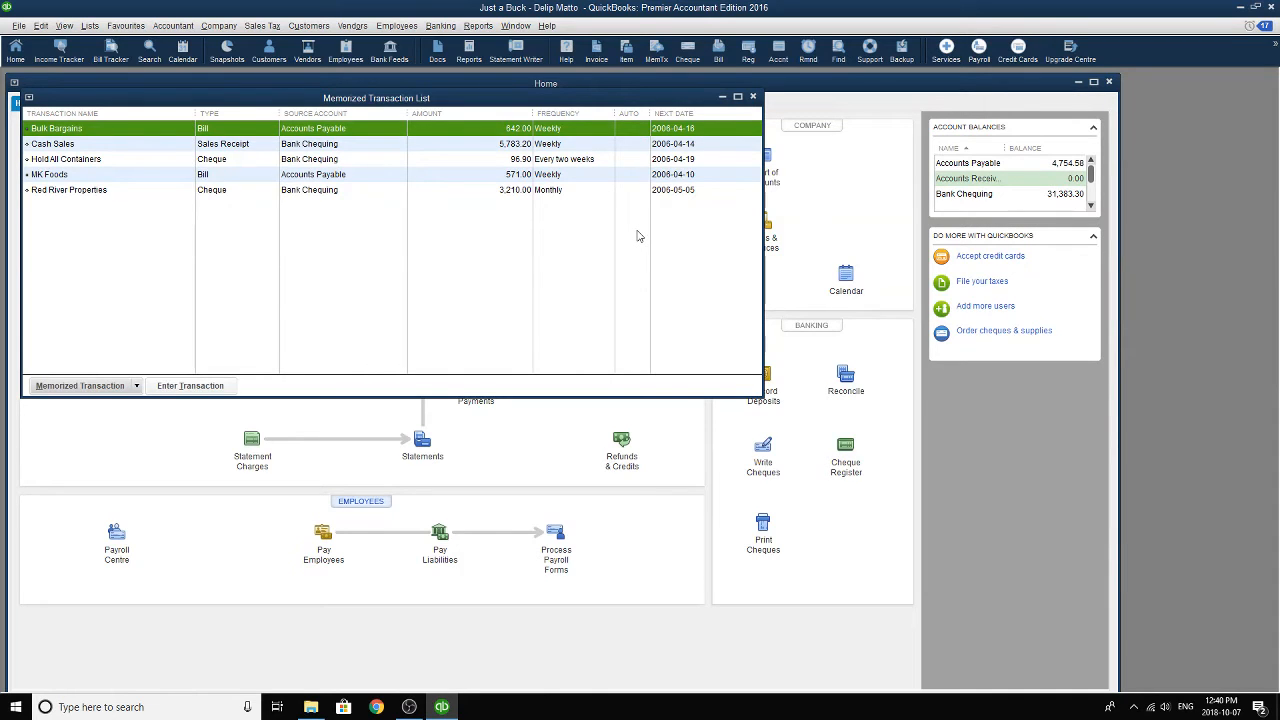
- Enter the memorized MK Foods bill dated 2006-04-10 with reference number MKF-83100, save it, and close the Memorized Transaction List
{"action": "left_click", "coordinate": [77, 146]}
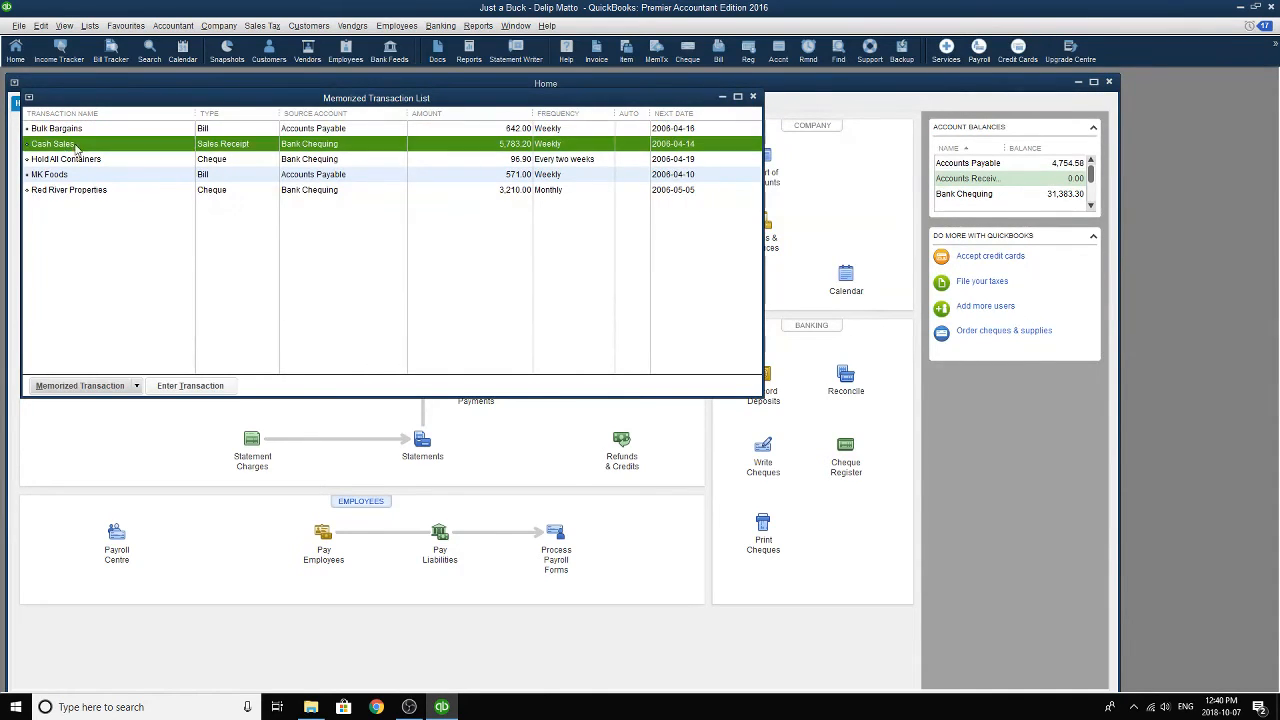
{"action": "left_click", "coordinate": [70, 176]}
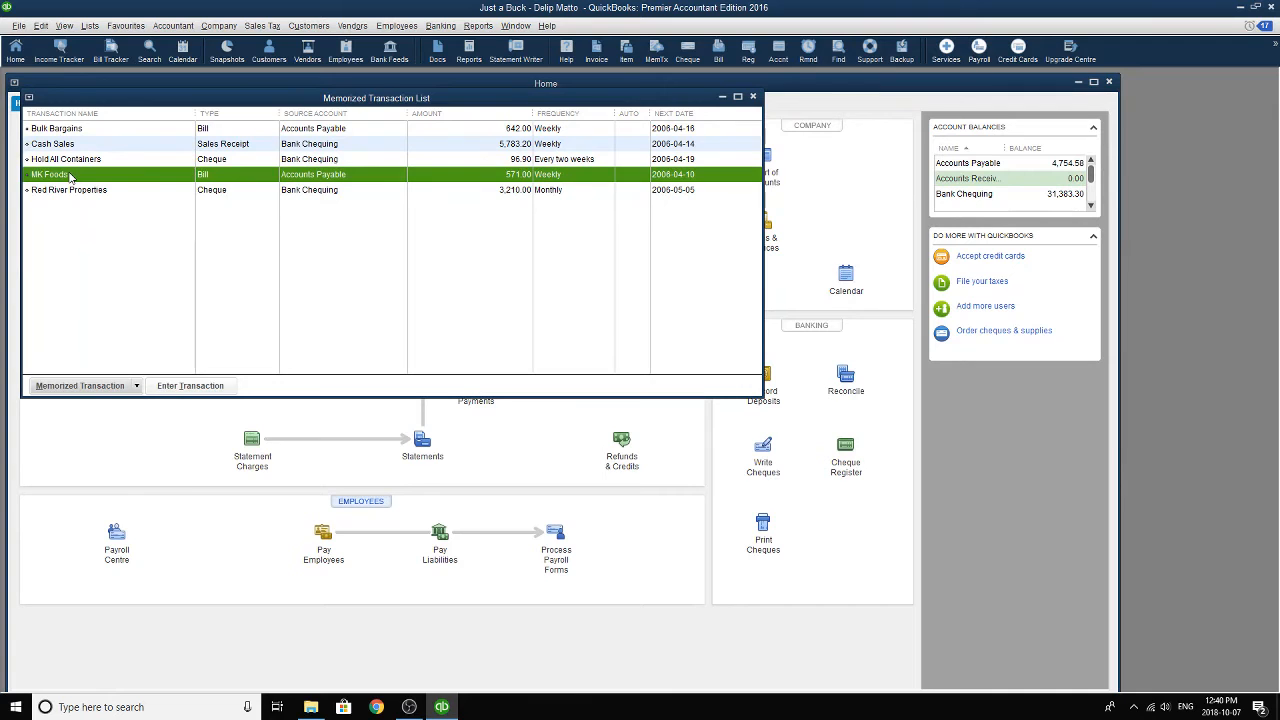
{"action": "double_click", "coordinate": [70, 177]}
{"action": "left_click", "coordinate": [626, 208]}
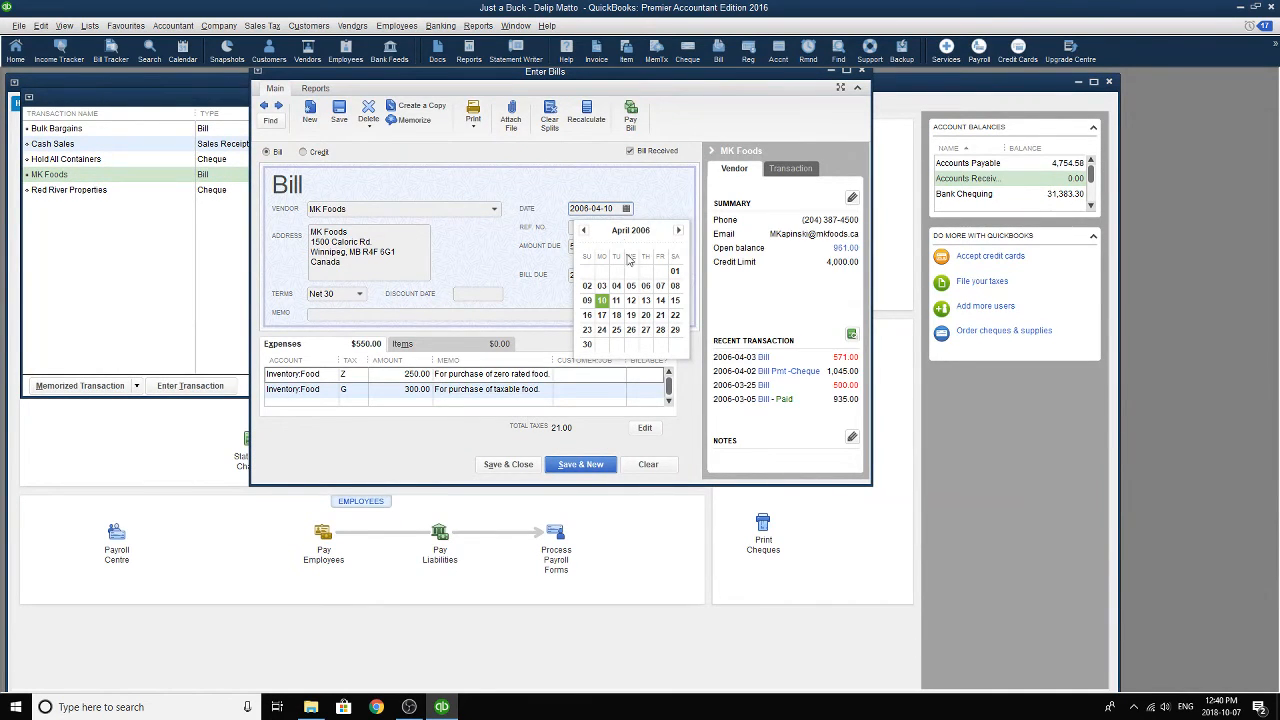
{"action": "left_click", "coordinate": [601, 300]}
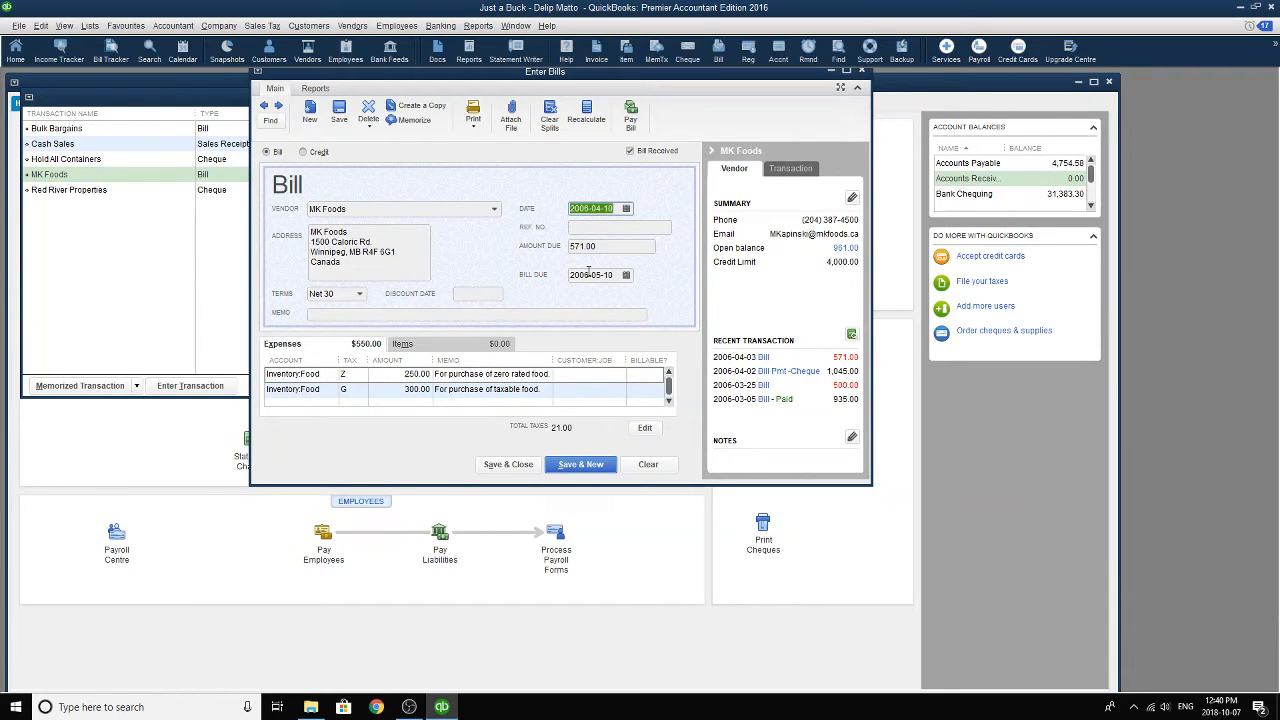
{"action": "left_click", "coordinate": [610, 229]}
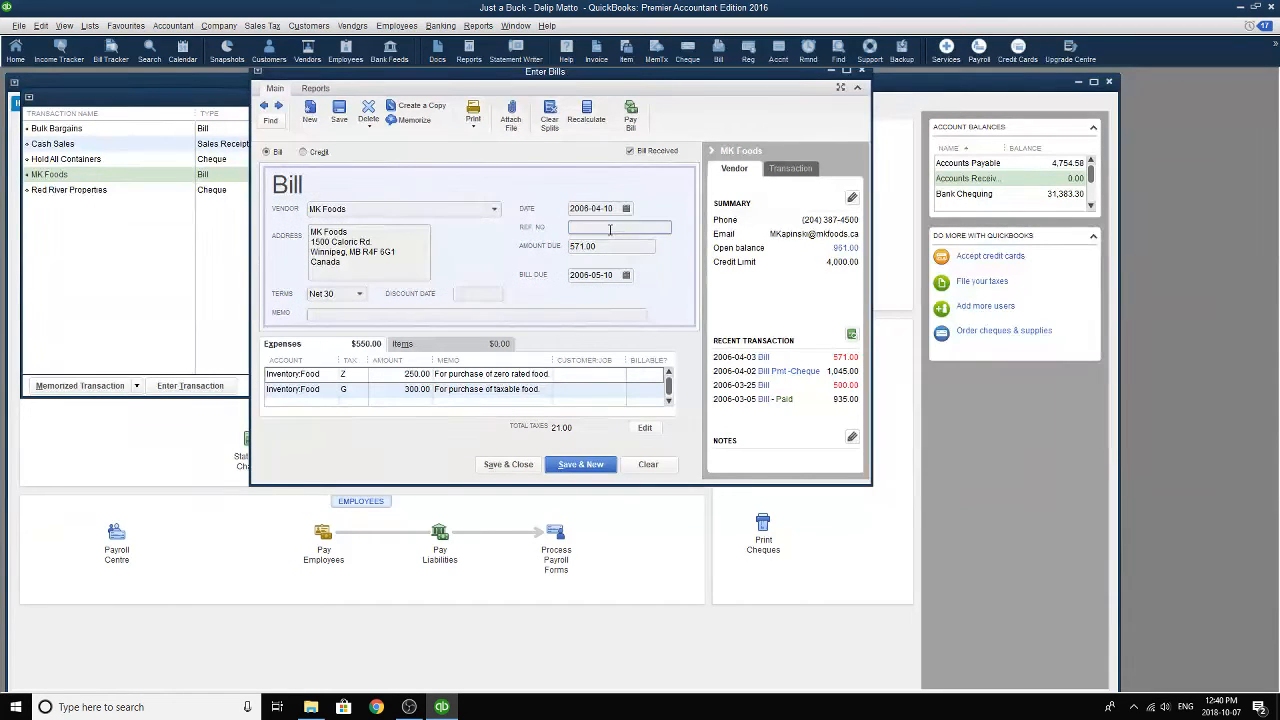
{"action": "type", "text": "MKF-83100"}
{"action": "key", "text": "Tab"}
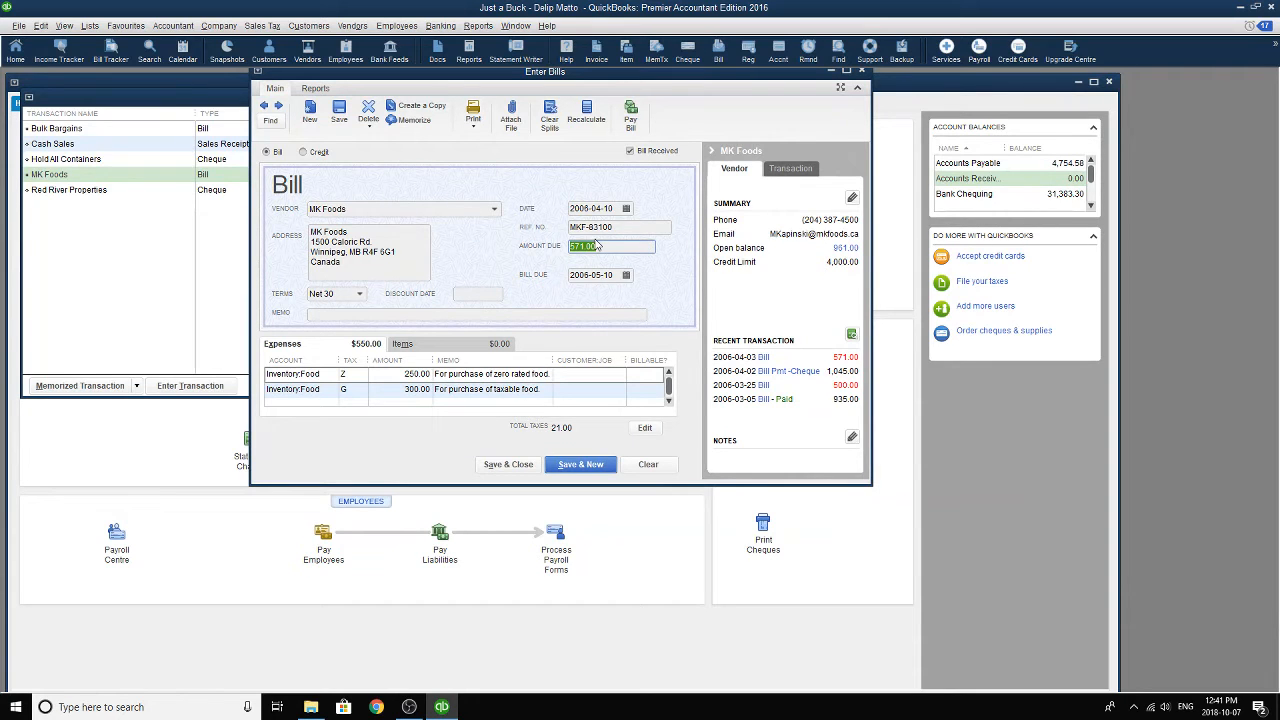
{"action": "left_click", "coordinate": [522, 468]}
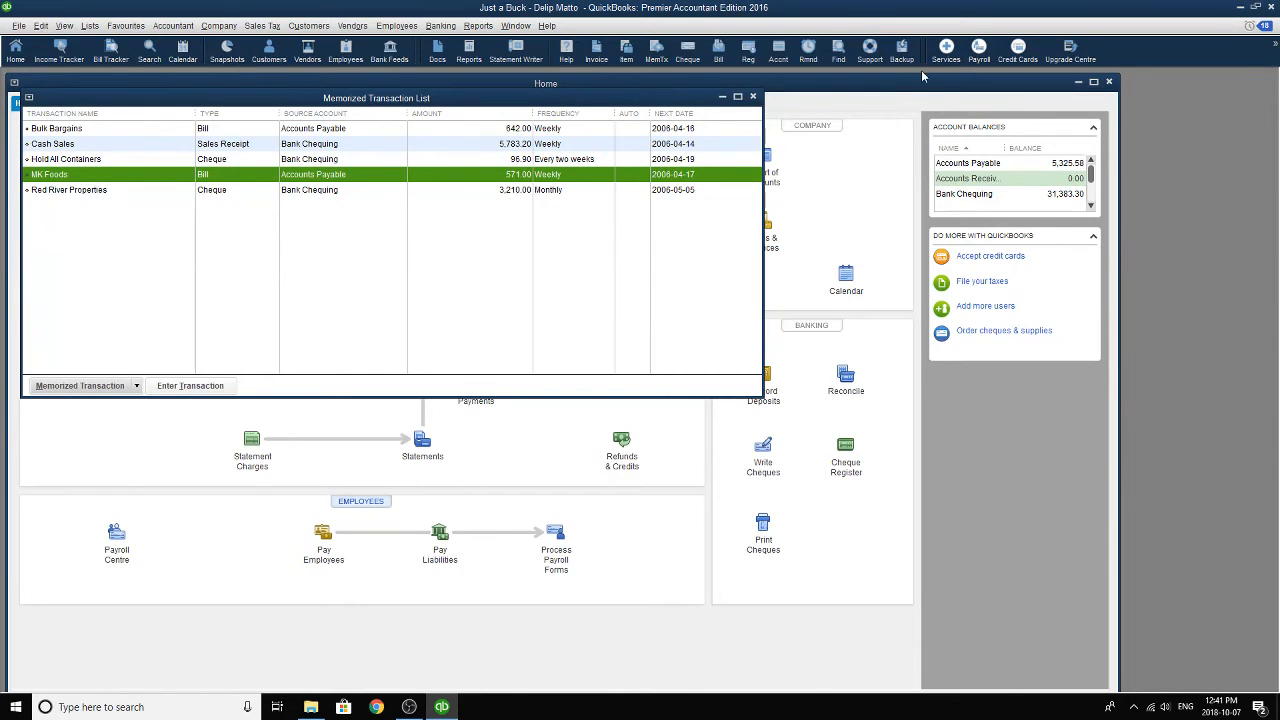
{"action": "left_click", "coordinate": [754, 97]}
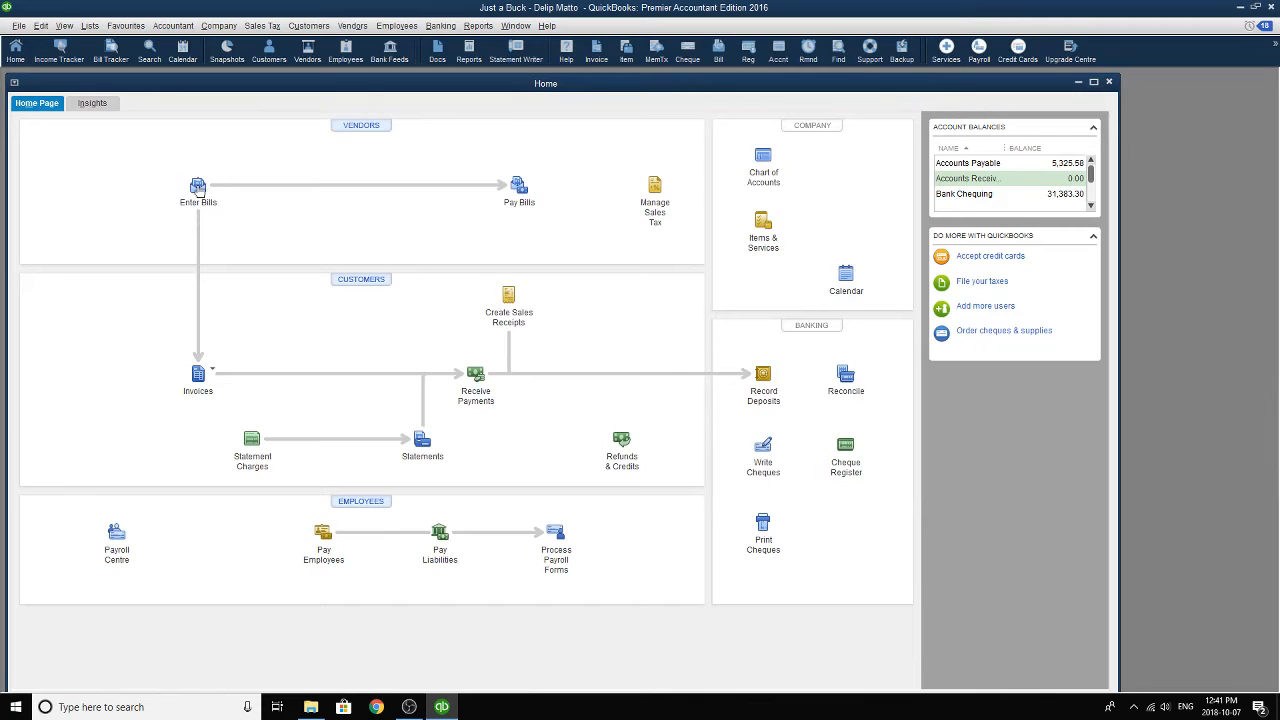
- Start a new bill for the vendor Manitel, dated 2006-04-12, with reference number MT-40101
{"action": "left_click", "coordinate": [198, 188]}
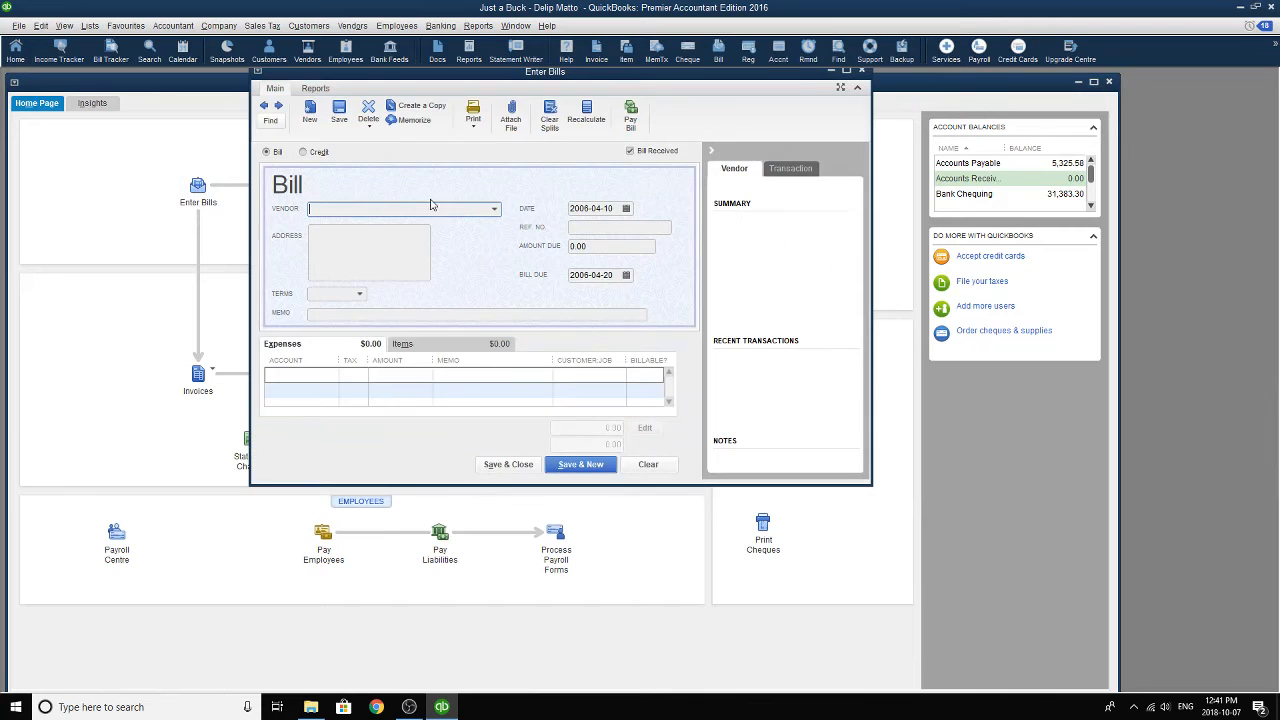
{"action": "left_click", "coordinate": [495, 209]}
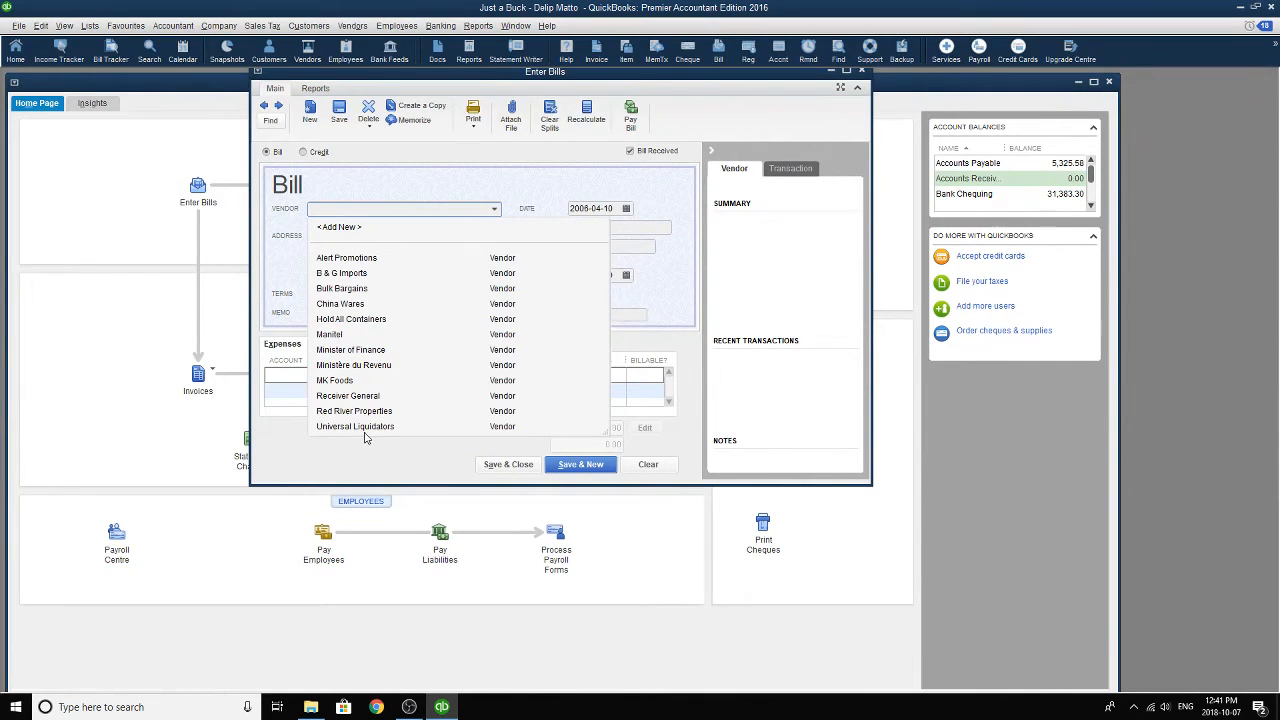
{"action": "left_click", "coordinate": [333, 334]}
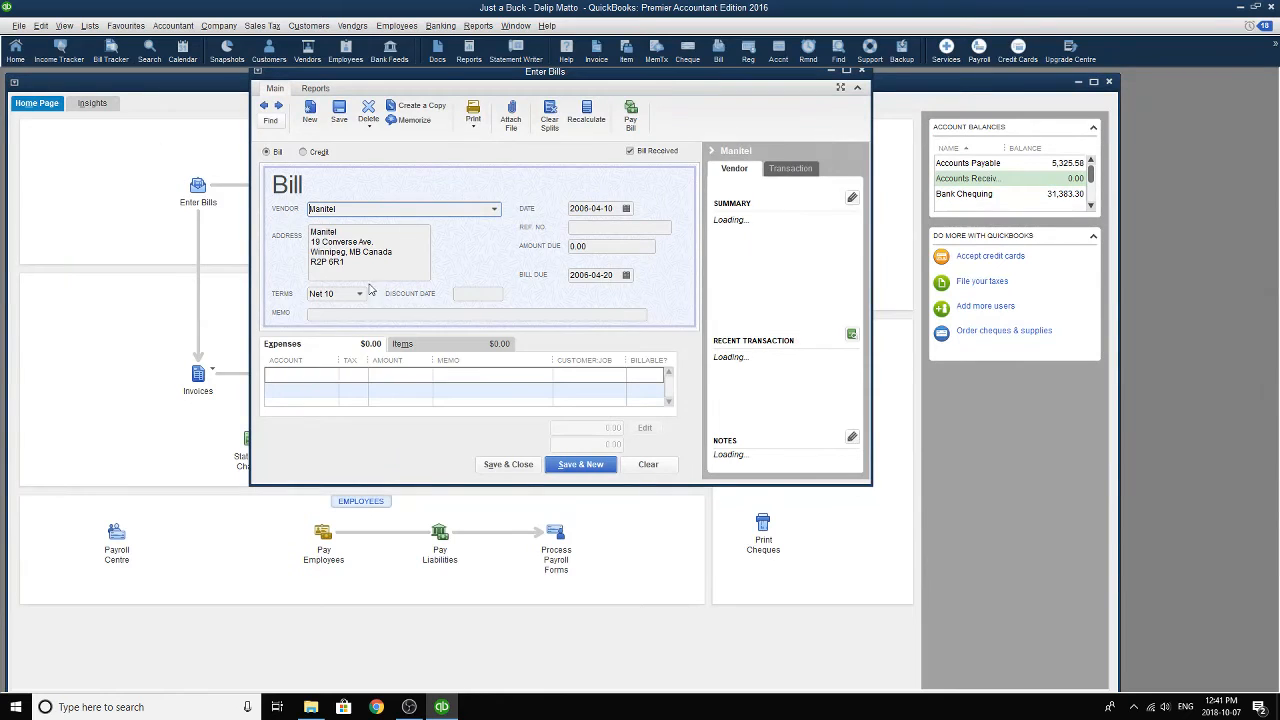
{"action": "left_click", "coordinate": [626, 209]}
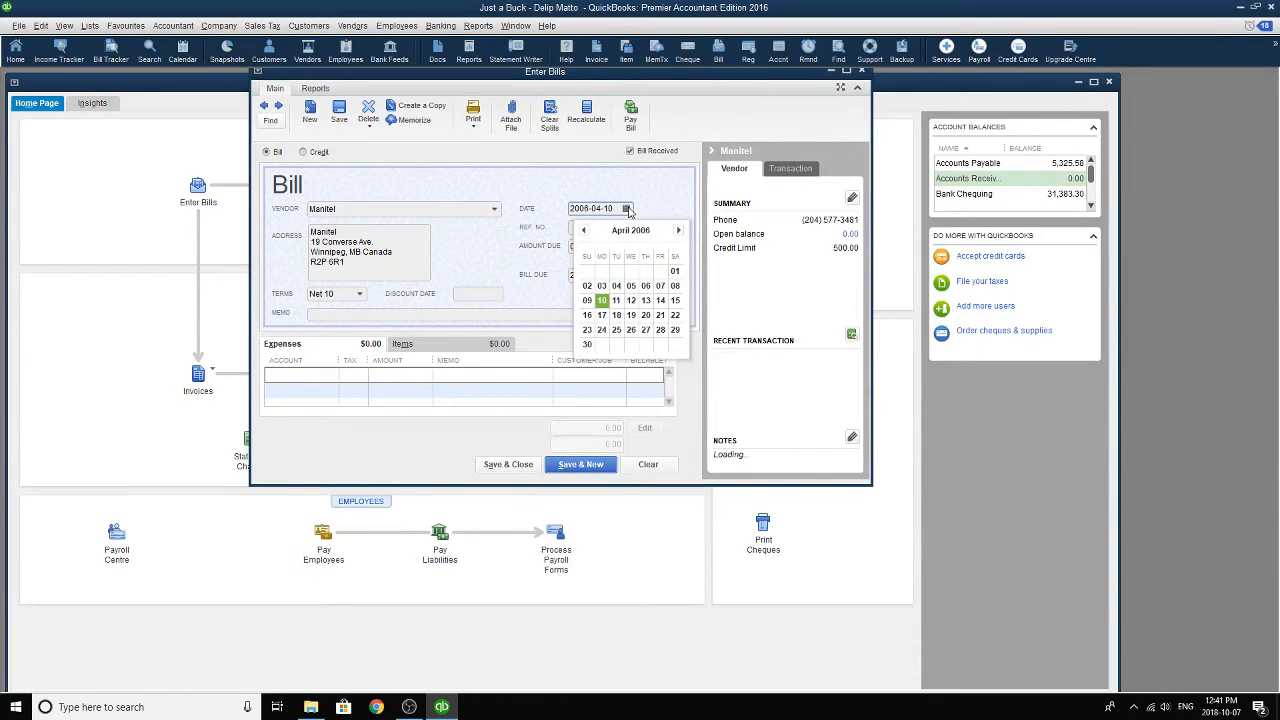
{"action": "left_click", "coordinate": [637, 302]}
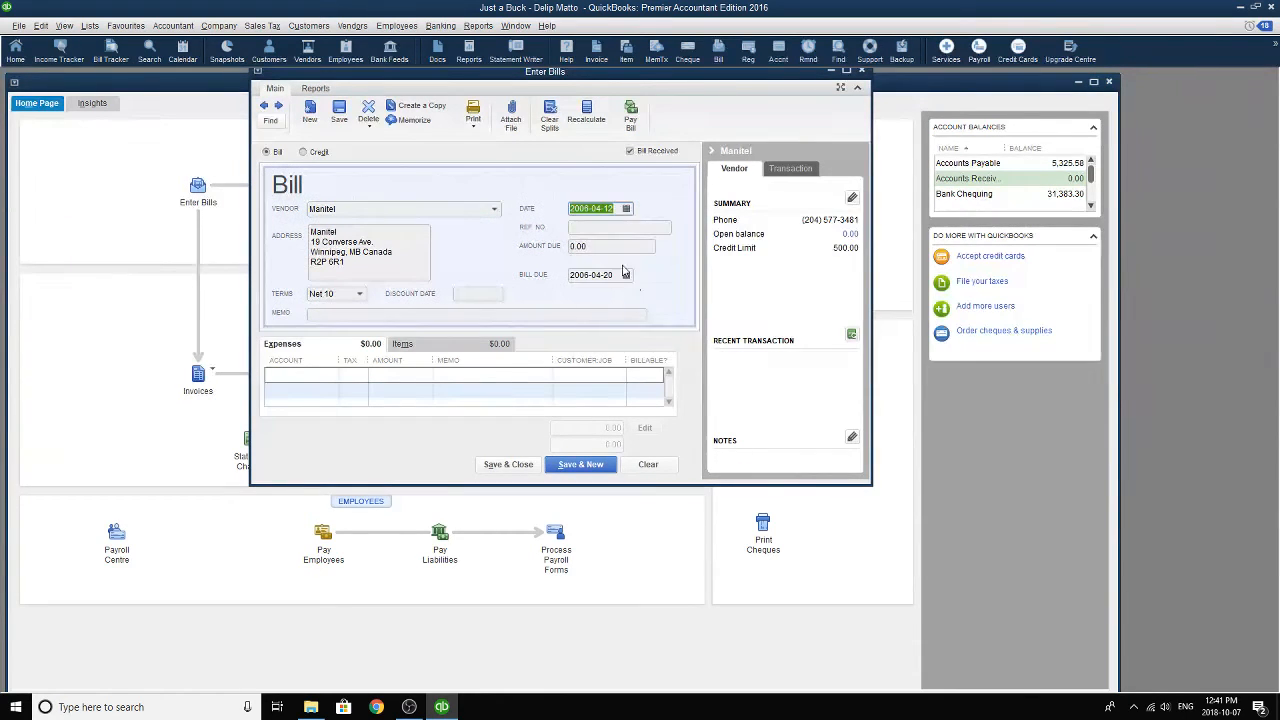
{"action": "left_click", "coordinate": [608, 227]}
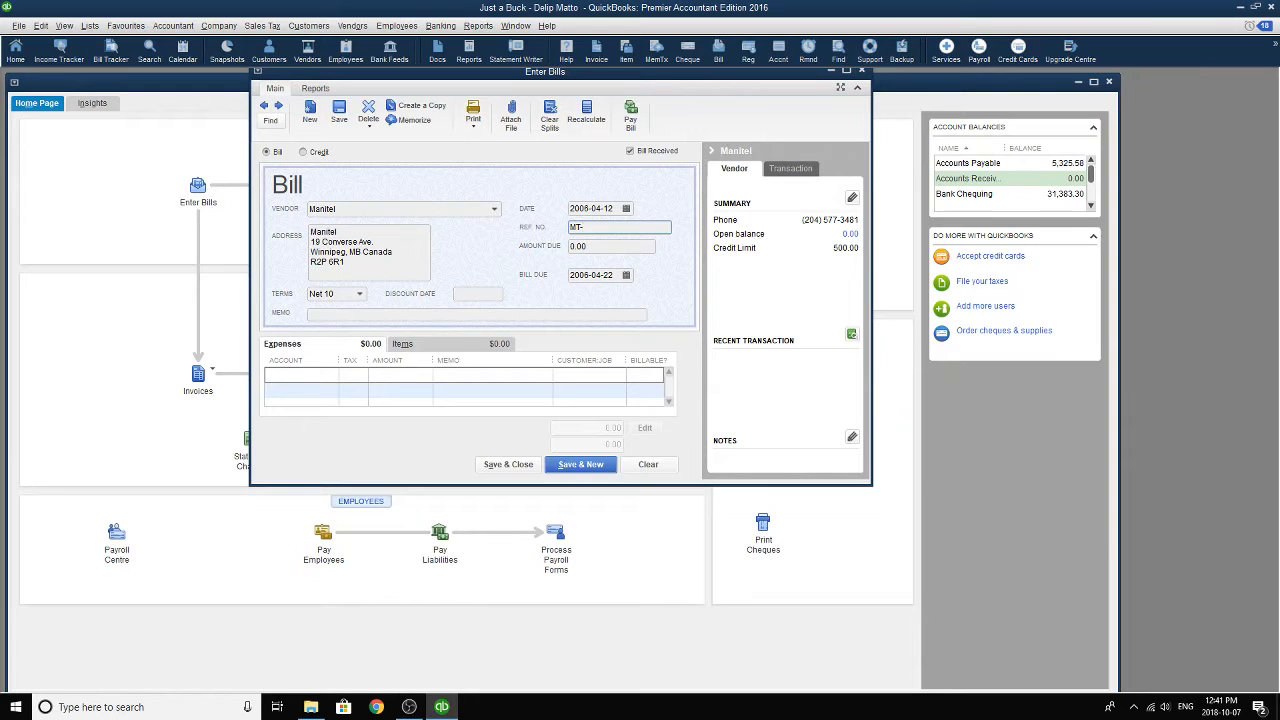
{"action": "type", "text": "MT-40101"}
{"action": "key", "text": "Tab"}
{"action": "key", "text": "Tab"}
{"action": "key", "text": "Tab"}
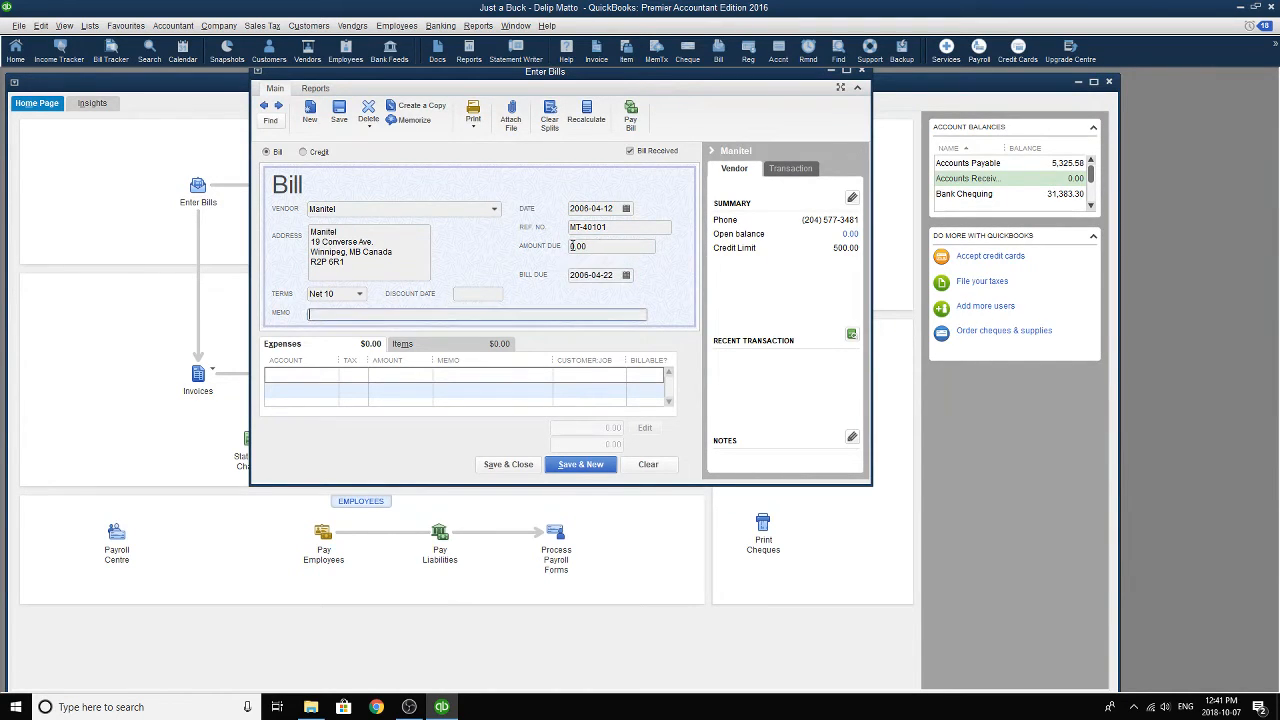
- Enter an expense line for the Telephone Expense account with tax code S and an amount of 62.00
{"action": "left_click", "coordinate": [318, 374]}
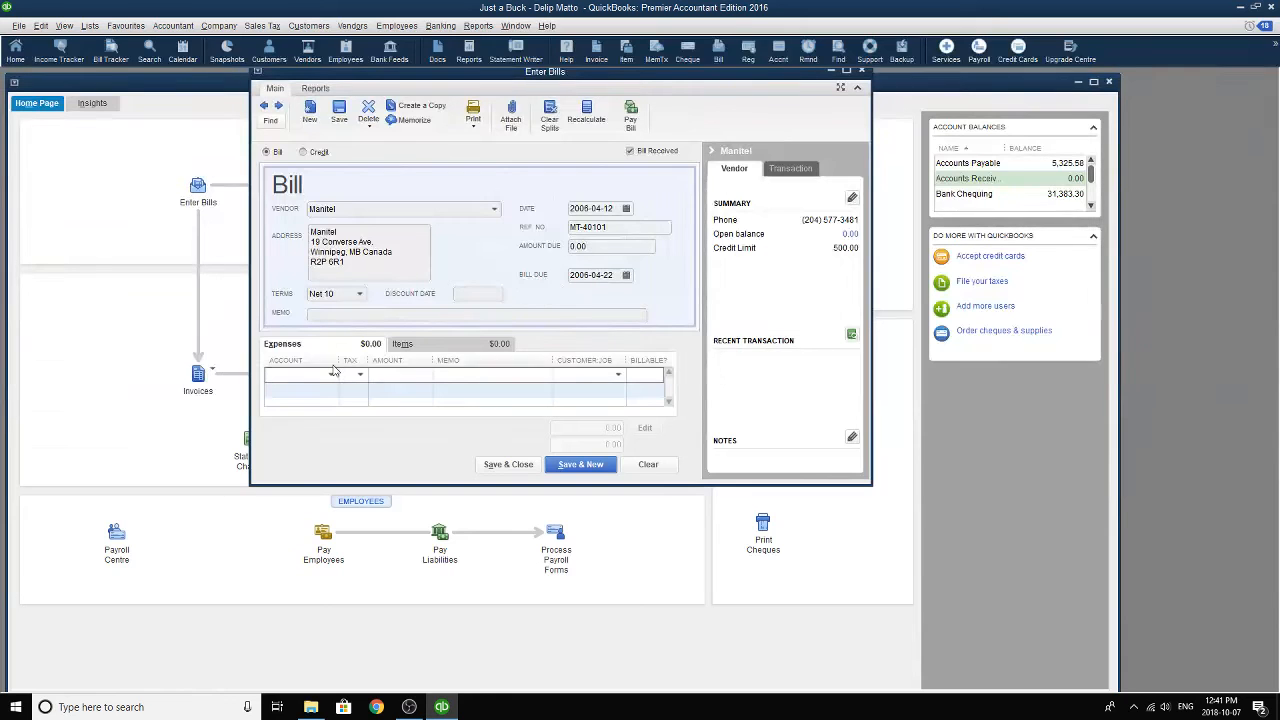
{"action": "left_click", "coordinate": [331, 374]}
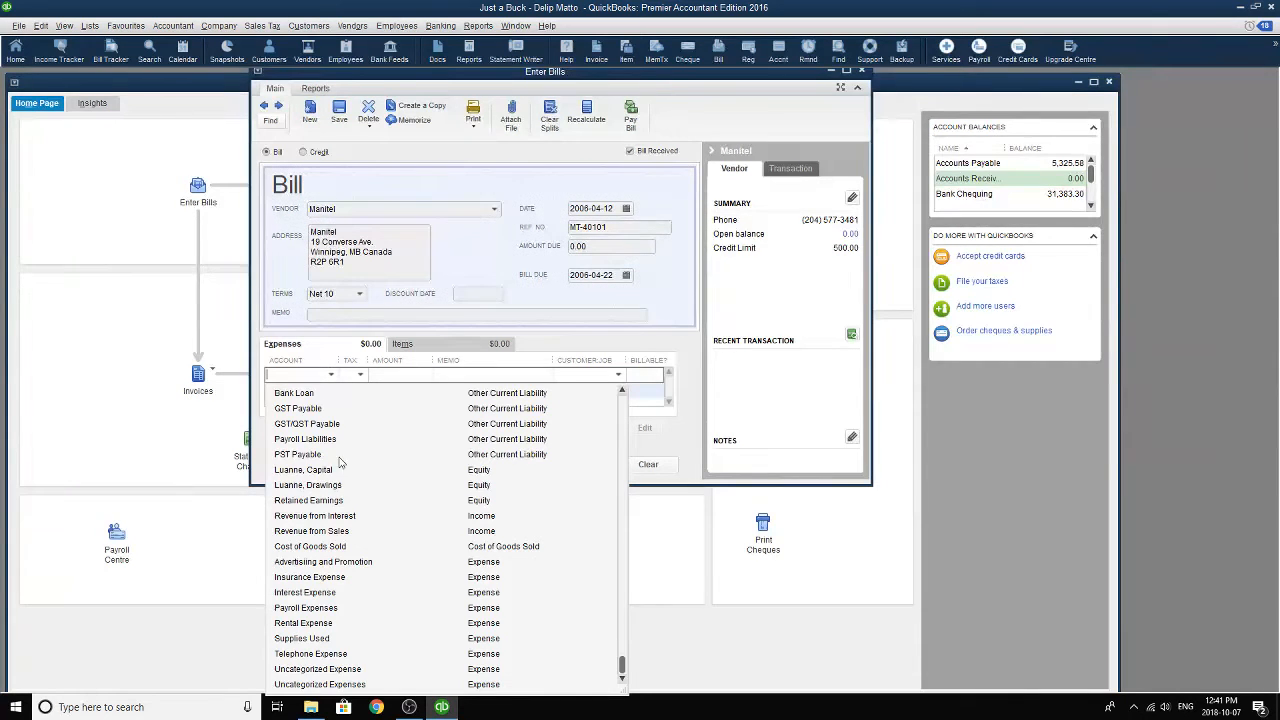
{"action": "left_click", "coordinate": [309, 654]}
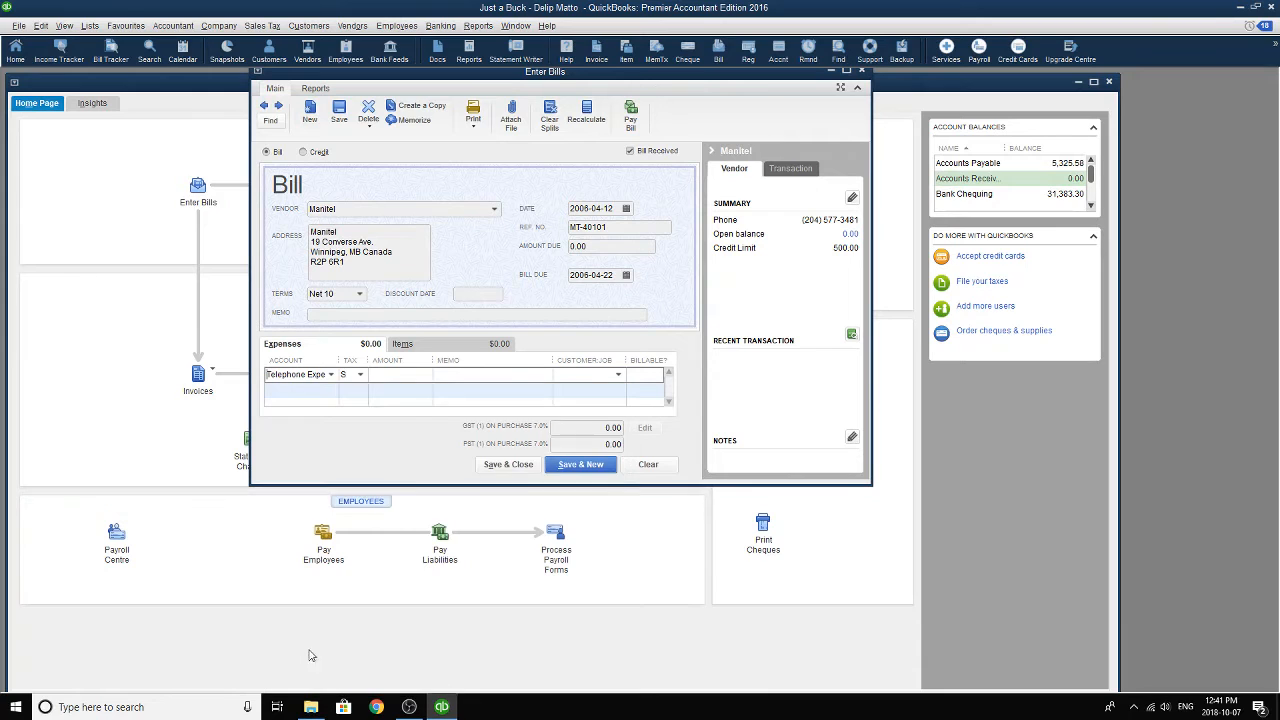
{"action": "left_click", "coordinate": [362, 377]}
{"action": "left_click", "coordinate": [404, 374]}
{"action": "type", "text": "8"}
{"action": "type", "text": "2"}
{"action": "key", "text": "Tab"}
- Give the telephone expense line the memo "For store telephone."
{"action": "type", "text": "For telephon"}
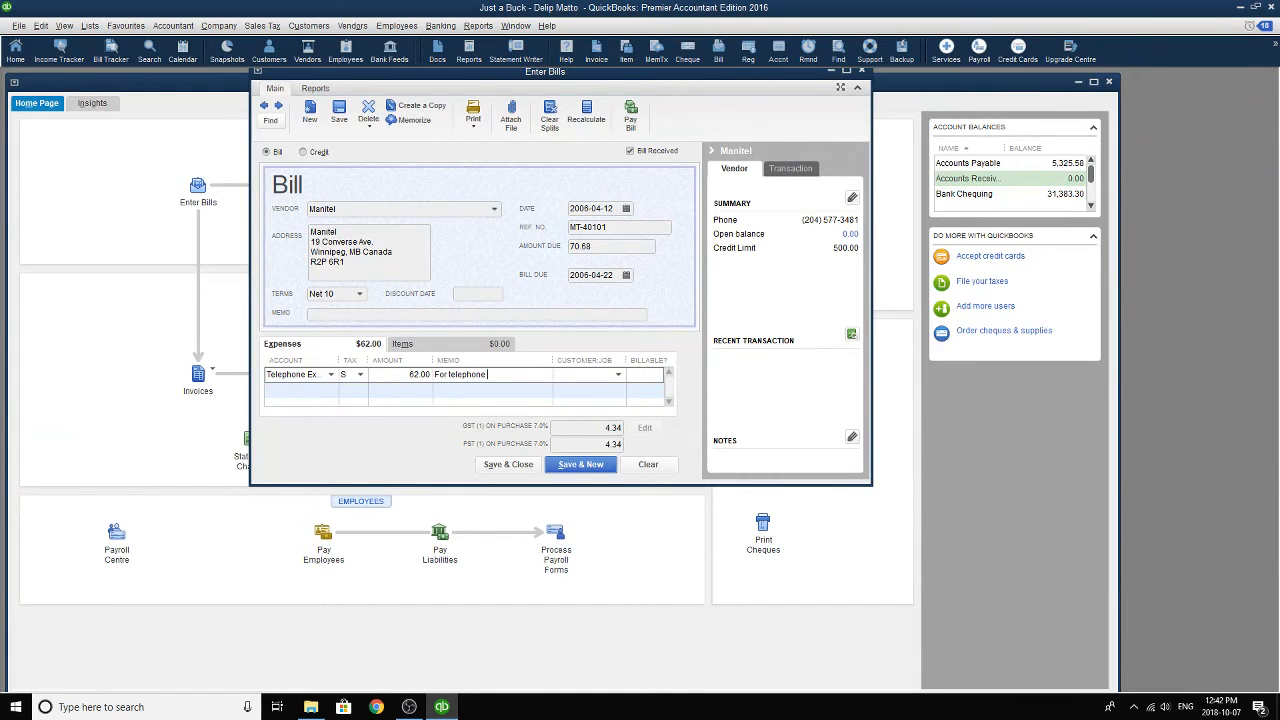
{"action": "type", "text": "e"}
{"action": "key", "text": "BackSpace"}
{"action": "key", "text": "BackSpace"}
{"action": "key", "text": "BackSpace"}
{"action": "key", "text": "BackSpace"}
{"action": "key", "text": "BackSpace"}
{"action": "key", "text": "BackSpace"}
{"action": "key", "text": "BackSpace"}
{"action": "type", "text": "tore telepho"}
{"action": "left_click", "coordinate": [652, 374]}
- Memorize the Manitel bill in the reminders list with a monthly frequency
{"action": "left_click", "coordinate": [403, 120]}
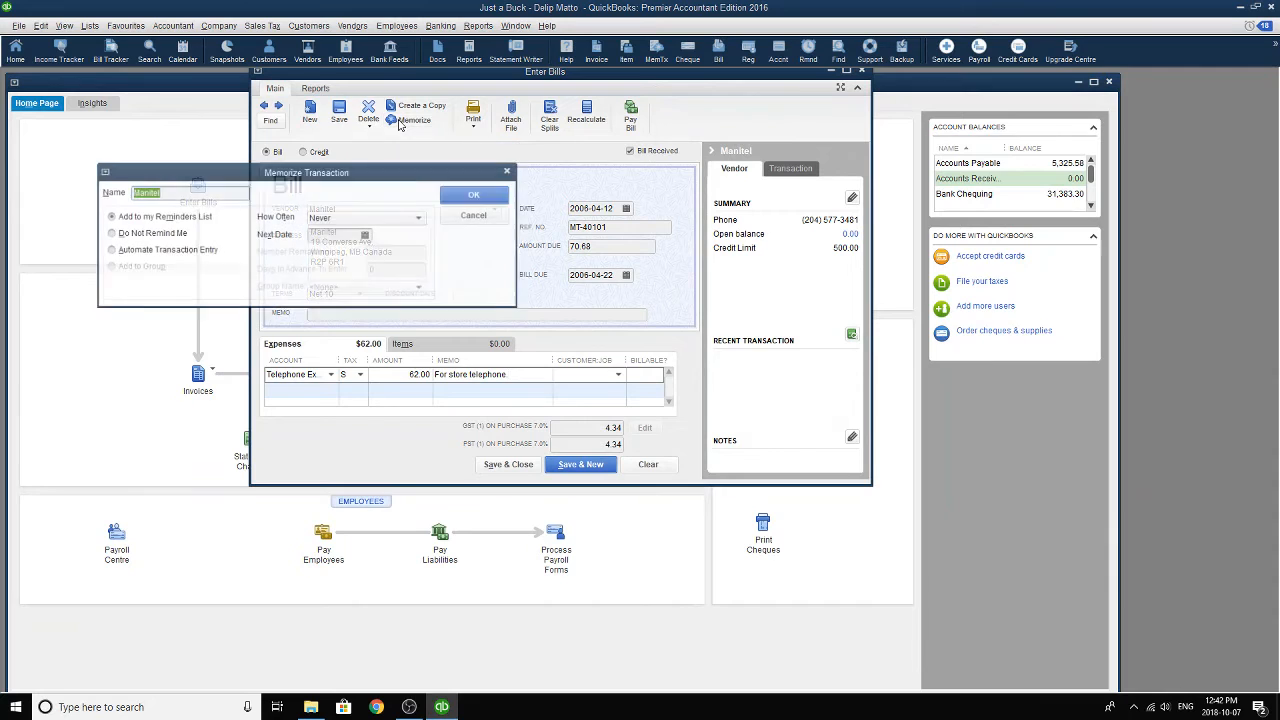
{"action": "left_click", "coordinate": [420, 218]}
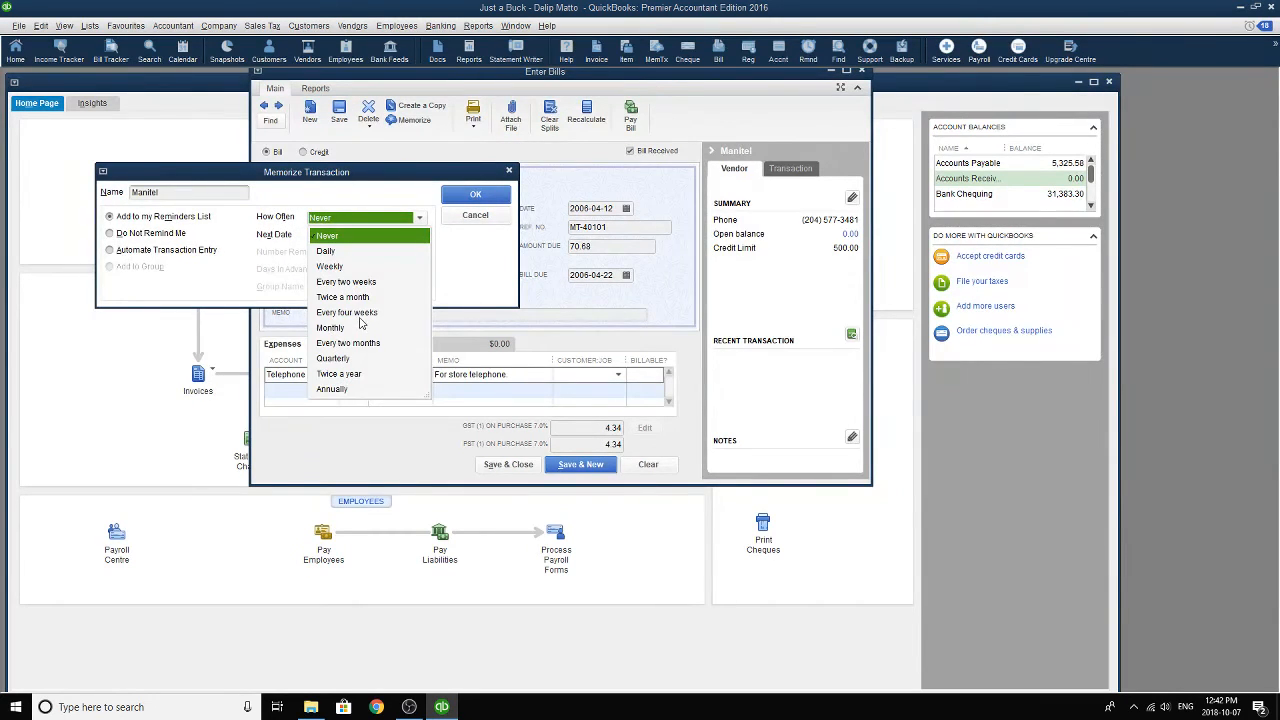
{"action": "left_click", "coordinate": [328, 328]}
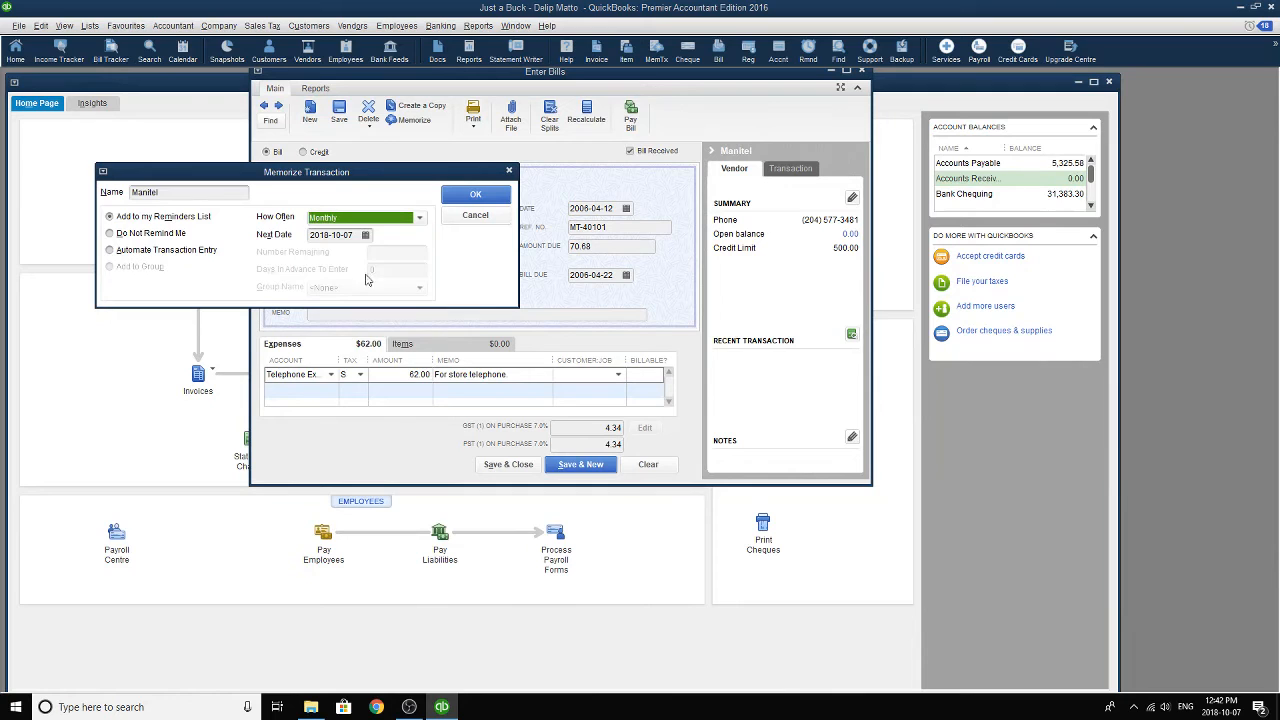
- Set the memorized Manitel bill's next date to 2006-05-12 and accept the memorized transaction settings
{"action": "left_click", "coordinate": [328, 234]}
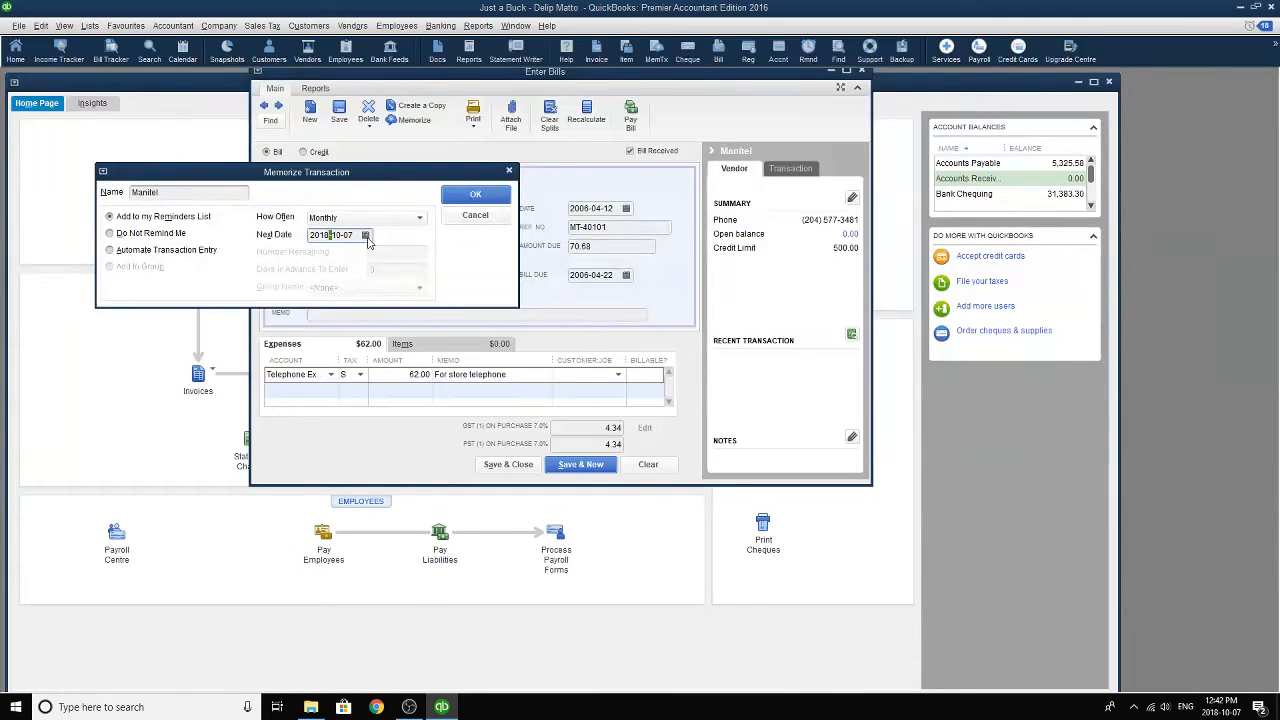
{"action": "key", "text": "BackSpace"}
{"action": "type", "text": "0"}
{"action": "key", "text": "Delete"}
{"action": "type", "text": "06"}
{"action": "left_click", "coordinate": [368, 235]}
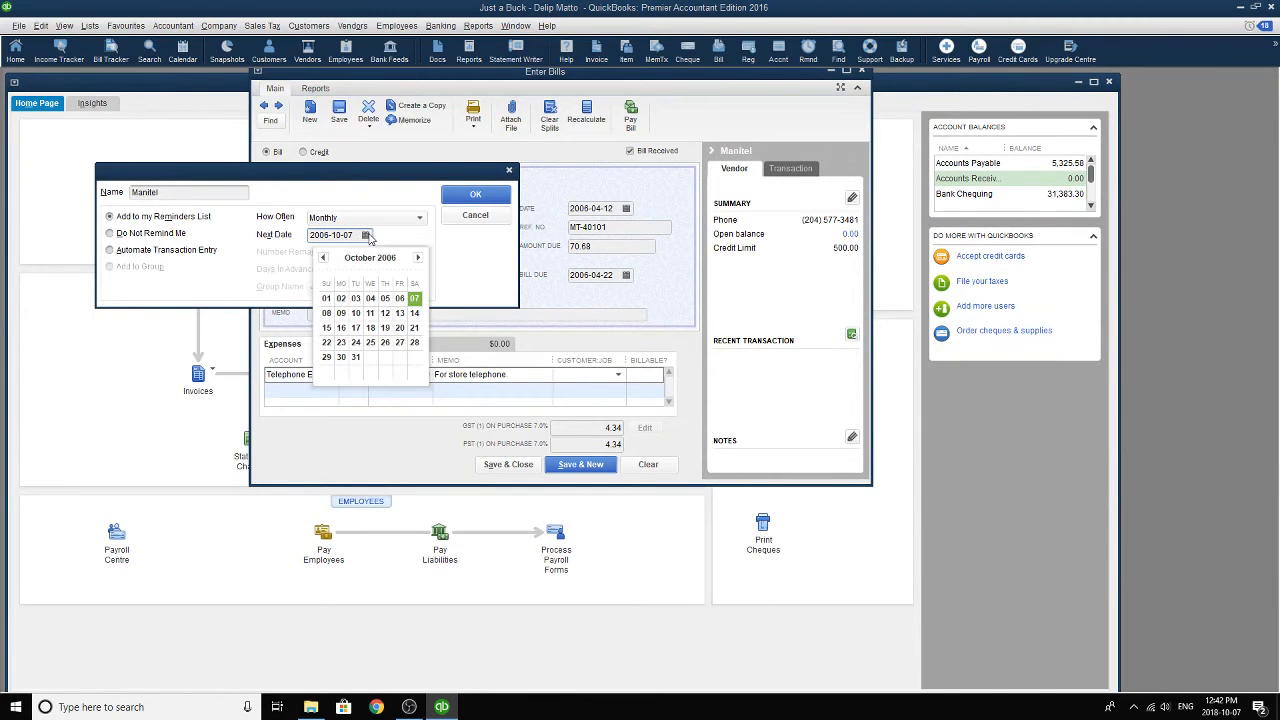
{"action": "left_click", "coordinate": [321, 258]}
{"action": "left_click", "coordinate": [321, 258]}
{"action": "left_click", "coordinate": [321, 258]}
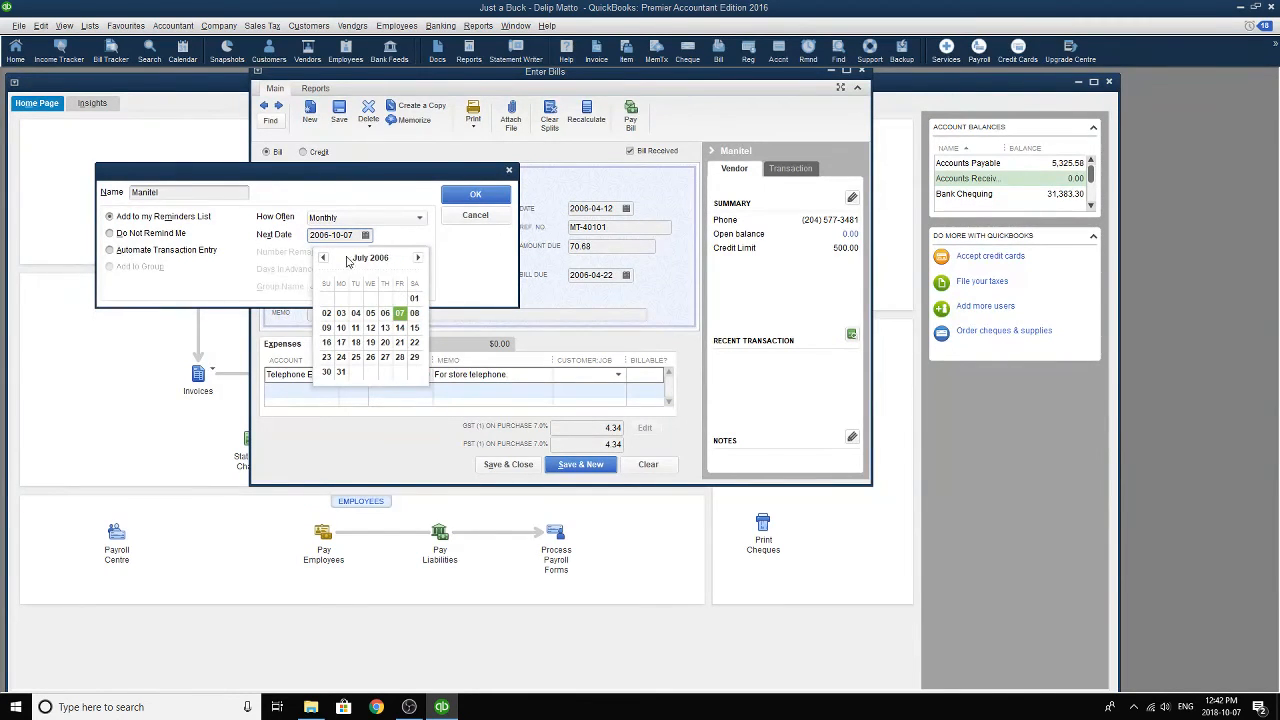
{"action": "left_click", "coordinate": [324, 259]}
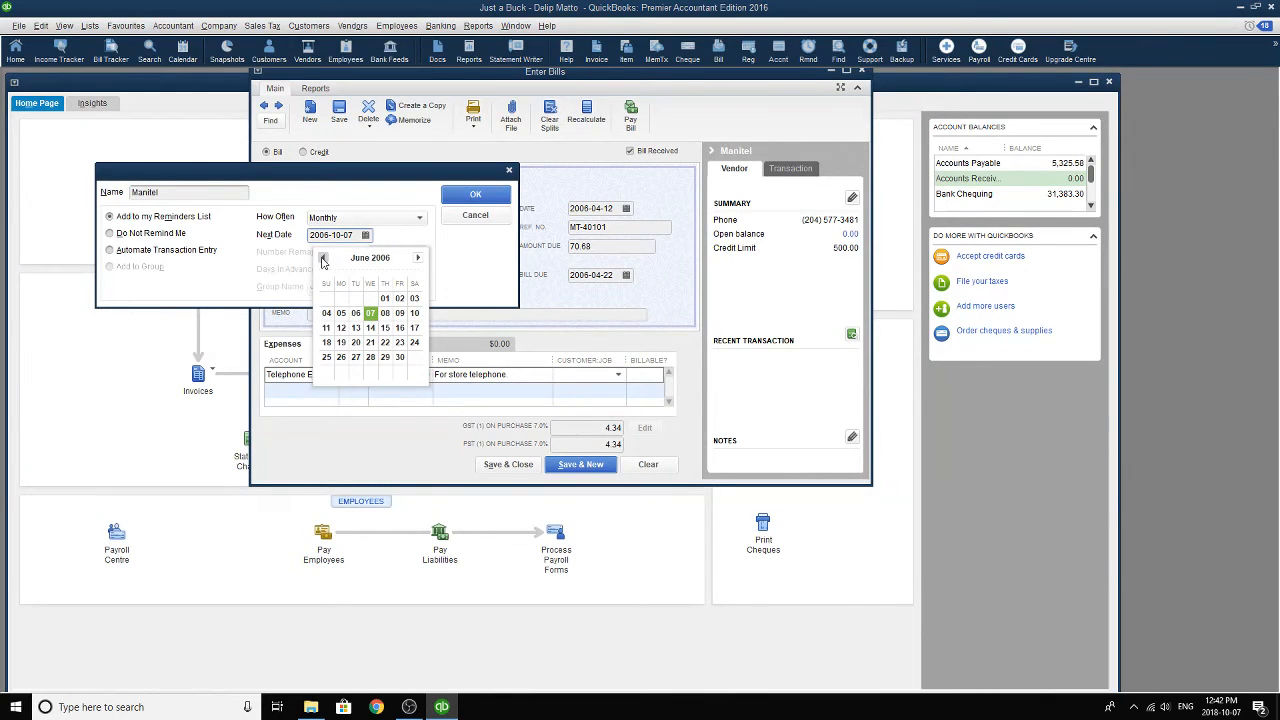
{"action": "left_click", "coordinate": [322, 259]}
{"action": "left_click", "coordinate": [399, 314]}
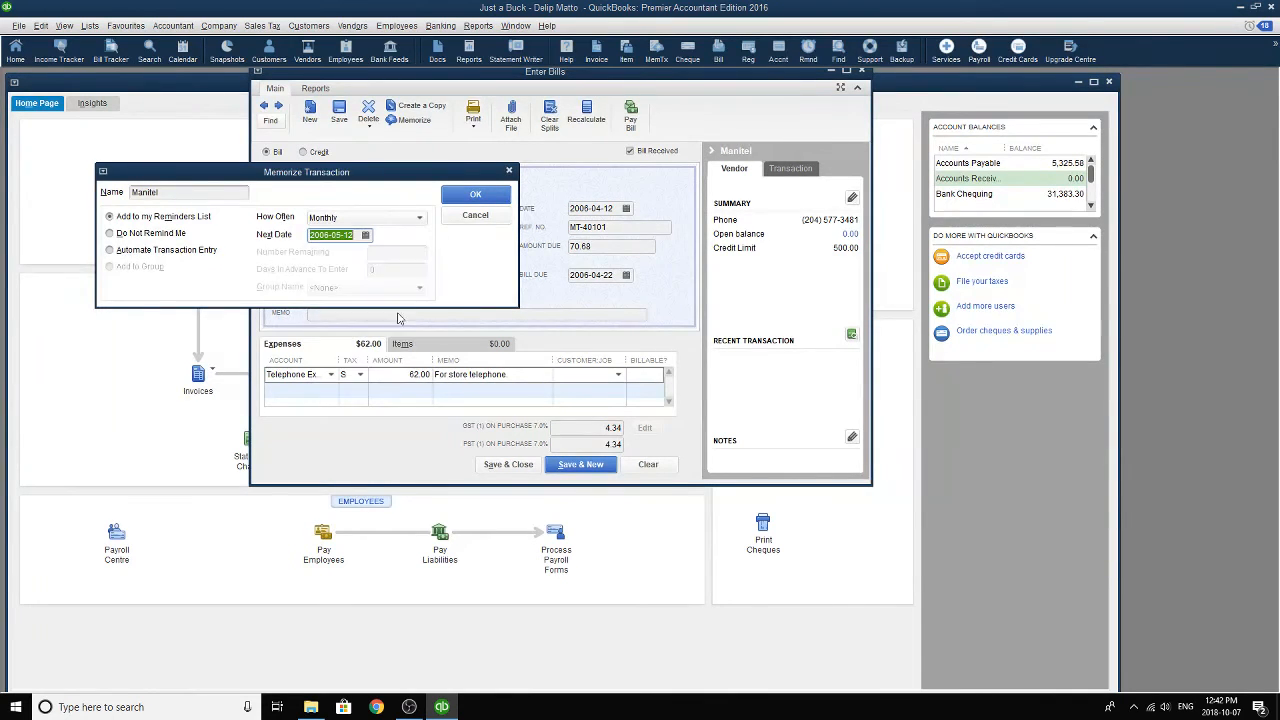
{"action": "left_click", "coordinate": [478, 196]}
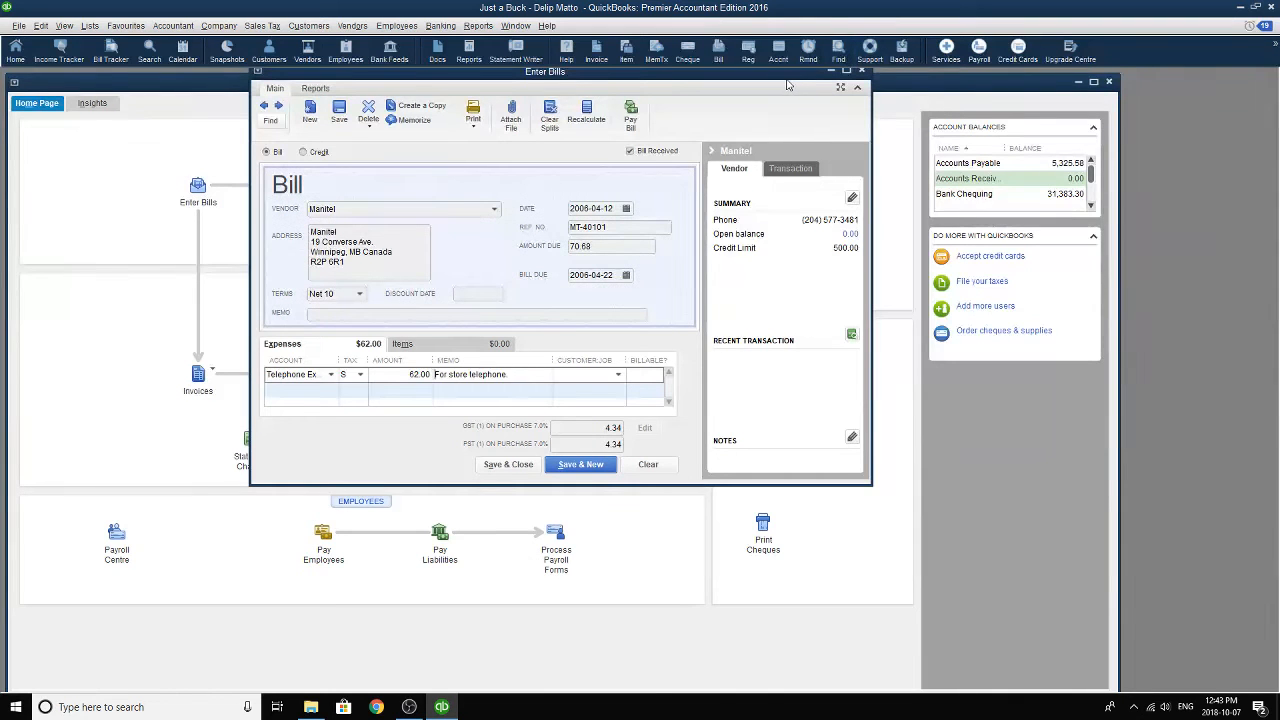
- Close the Manitel bill and record it
{"action": "left_click_drag", "start_coordinate": [784, 79], "coordinate": [790, 103]}
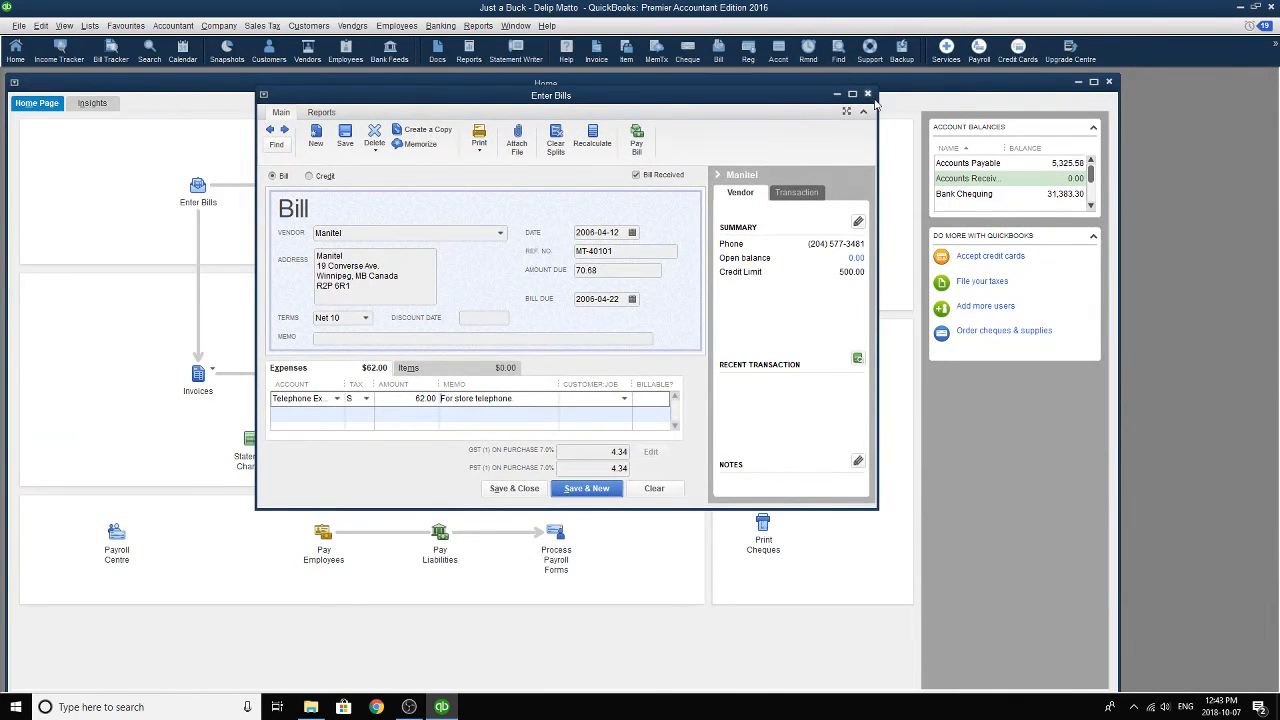
{"action": "left_click", "coordinate": [867, 93]}
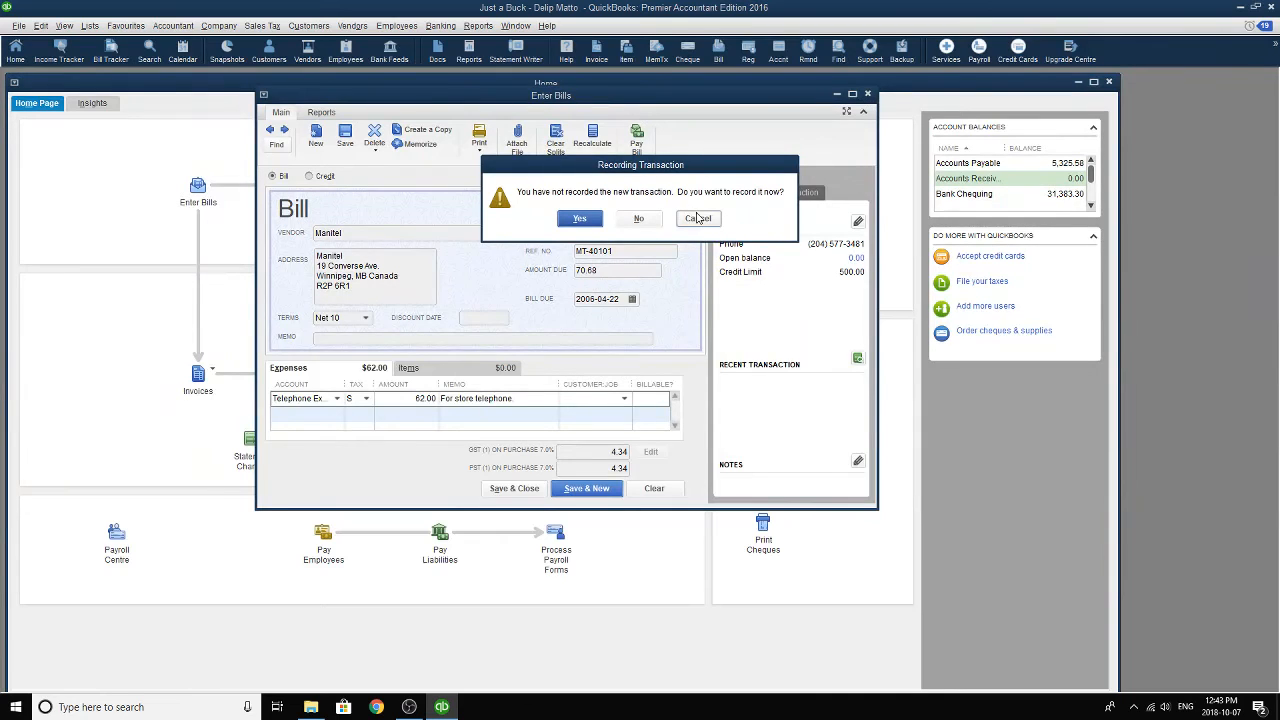
{"action": "left_click", "coordinate": [588, 222]}
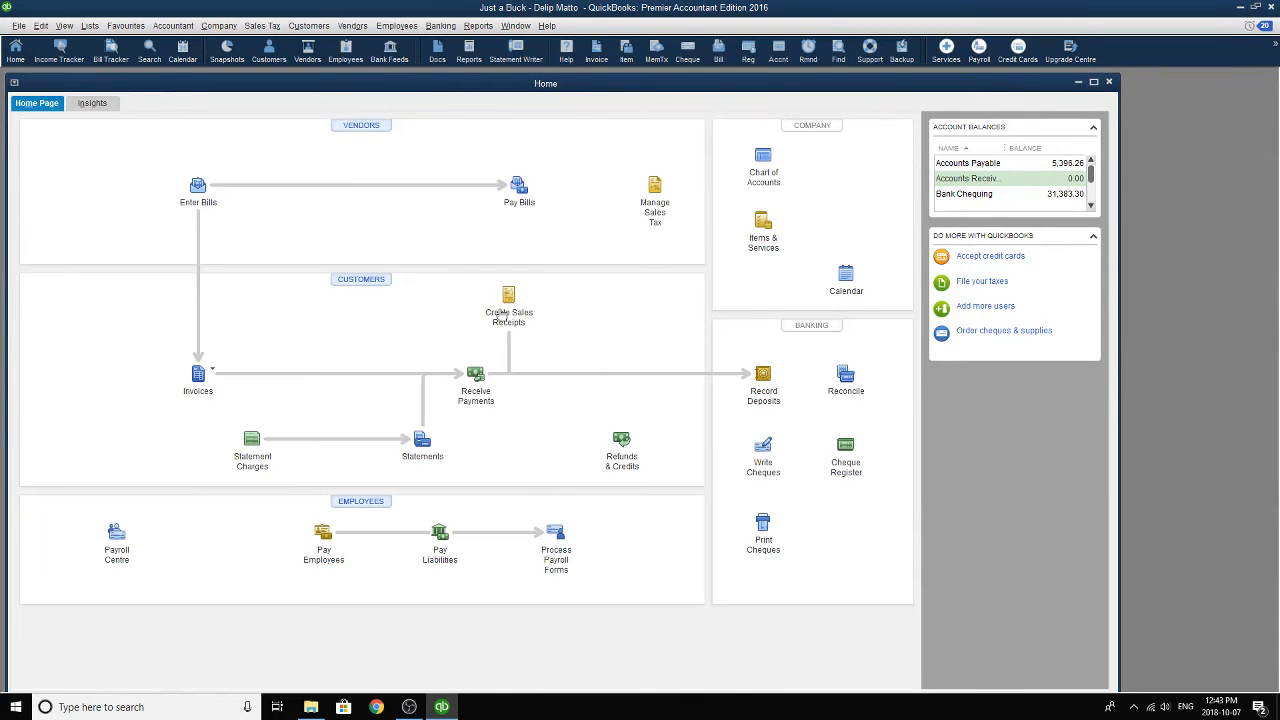
- Open Pay Bills and select the China Wares bill CW-3400 for payment
{"action": "left_click", "coordinate": [516, 187]}
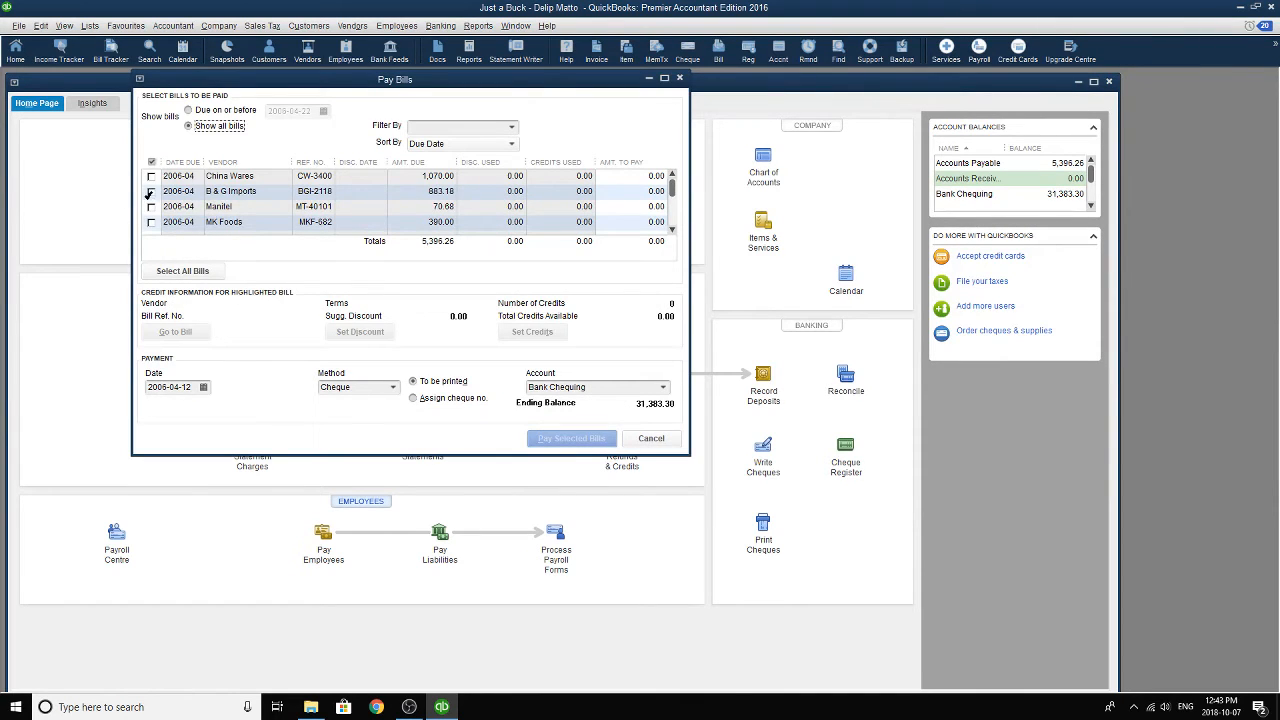
{"action": "left_click", "coordinate": [151, 177]}
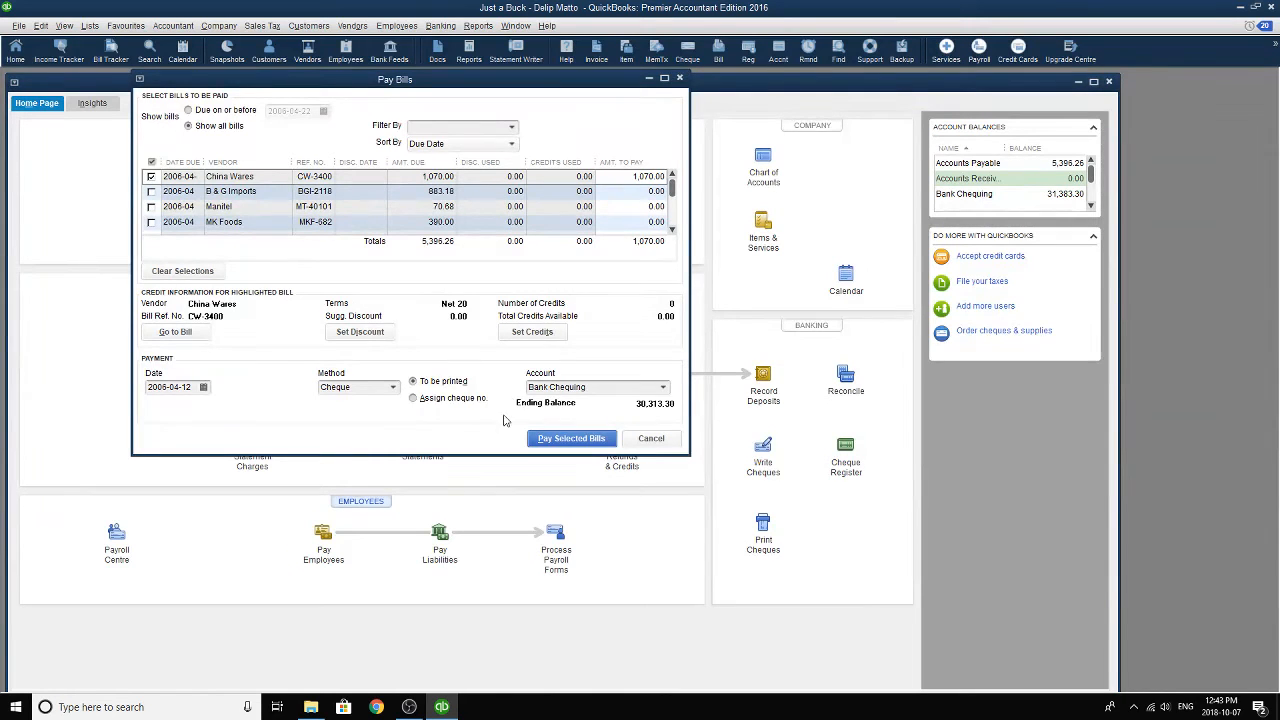
- Pay the selected China Wares bill with the payment date set to 2006-04-13
{"action": "left_click", "coordinate": [203, 387]}
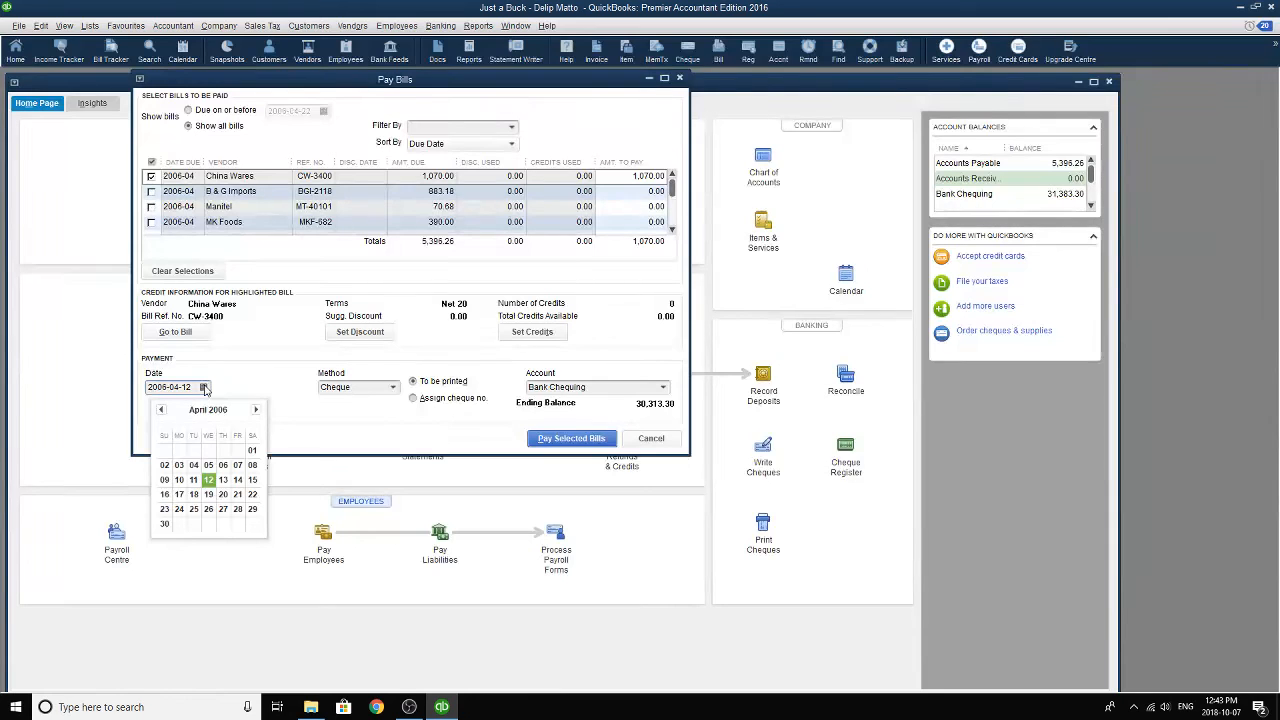
{"action": "left_click", "coordinate": [223, 479]}
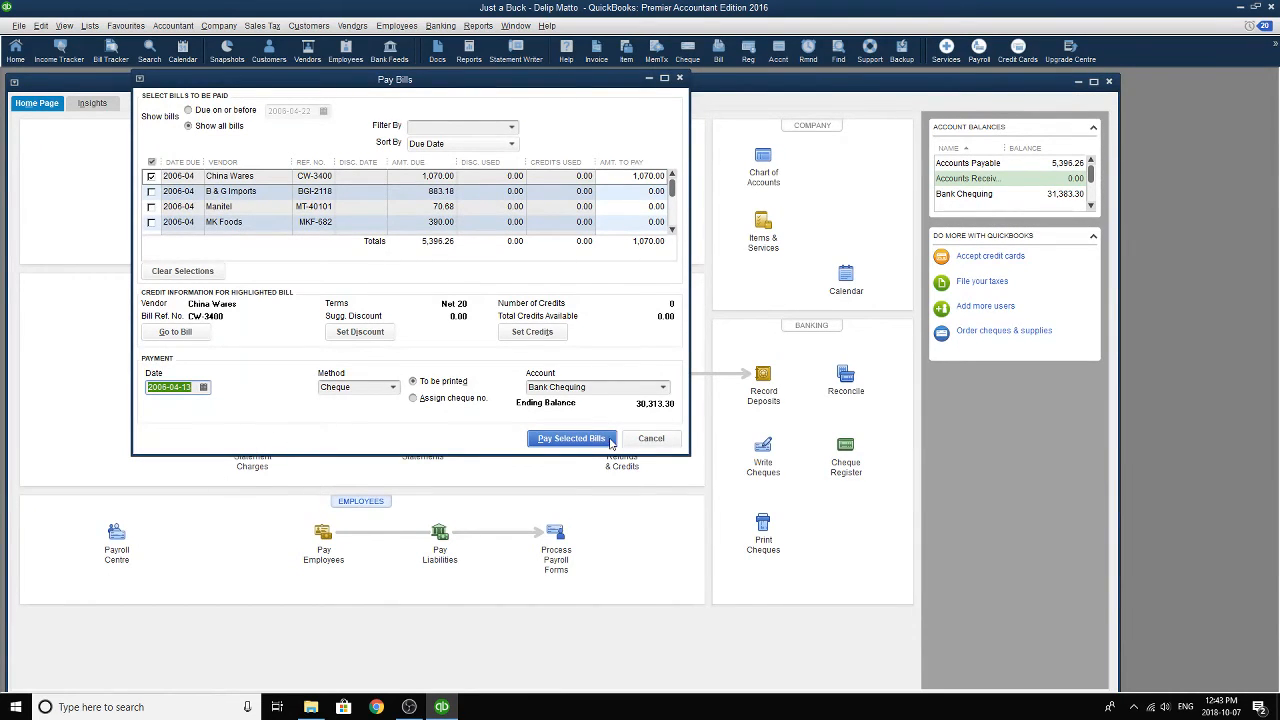
{"action": "left_click", "coordinate": [571, 439]}
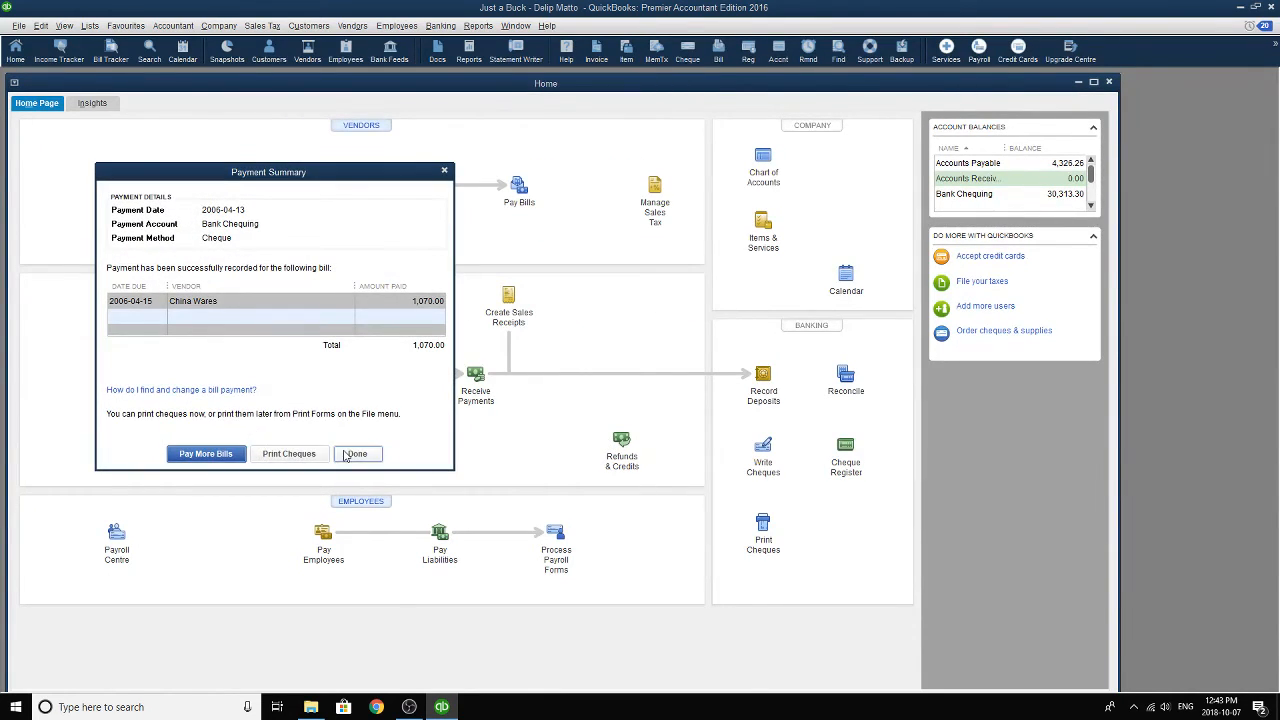
{"action": "left_click", "coordinate": [355, 454]}
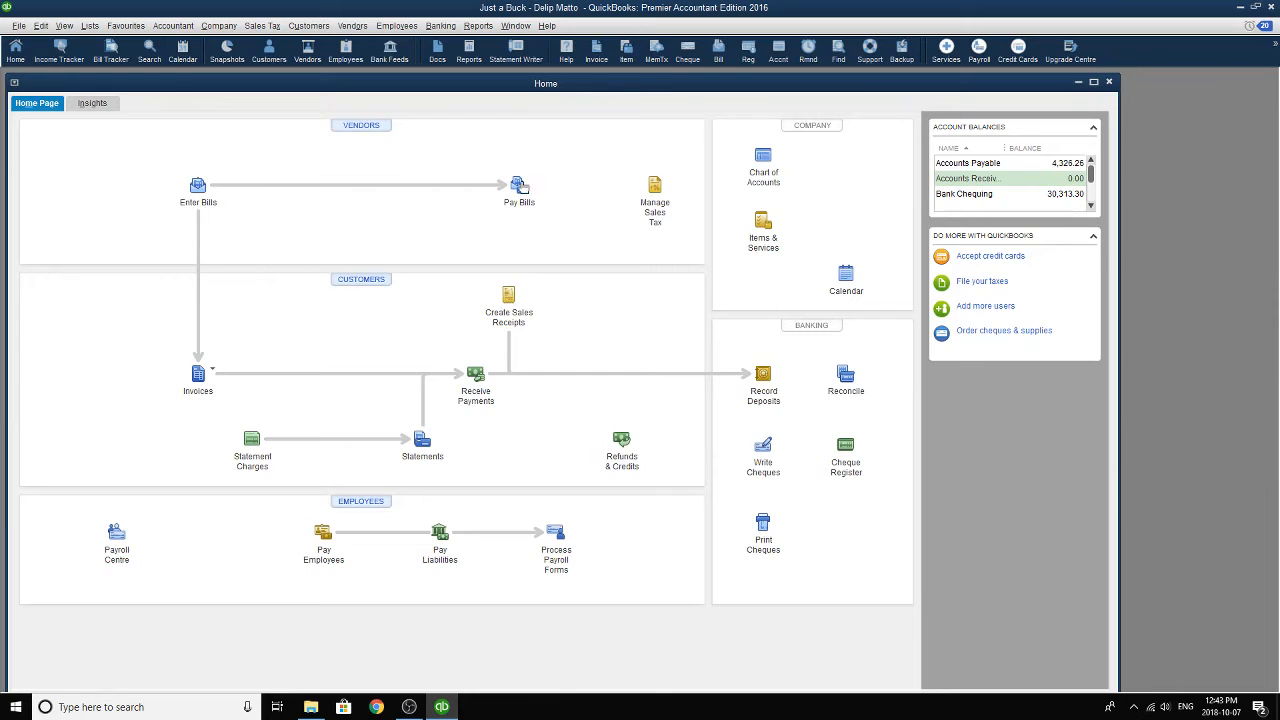
{"action": "left_click", "coordinate": [508, 296]}
{"action": "left_click", "coordinate": [180, 205]}
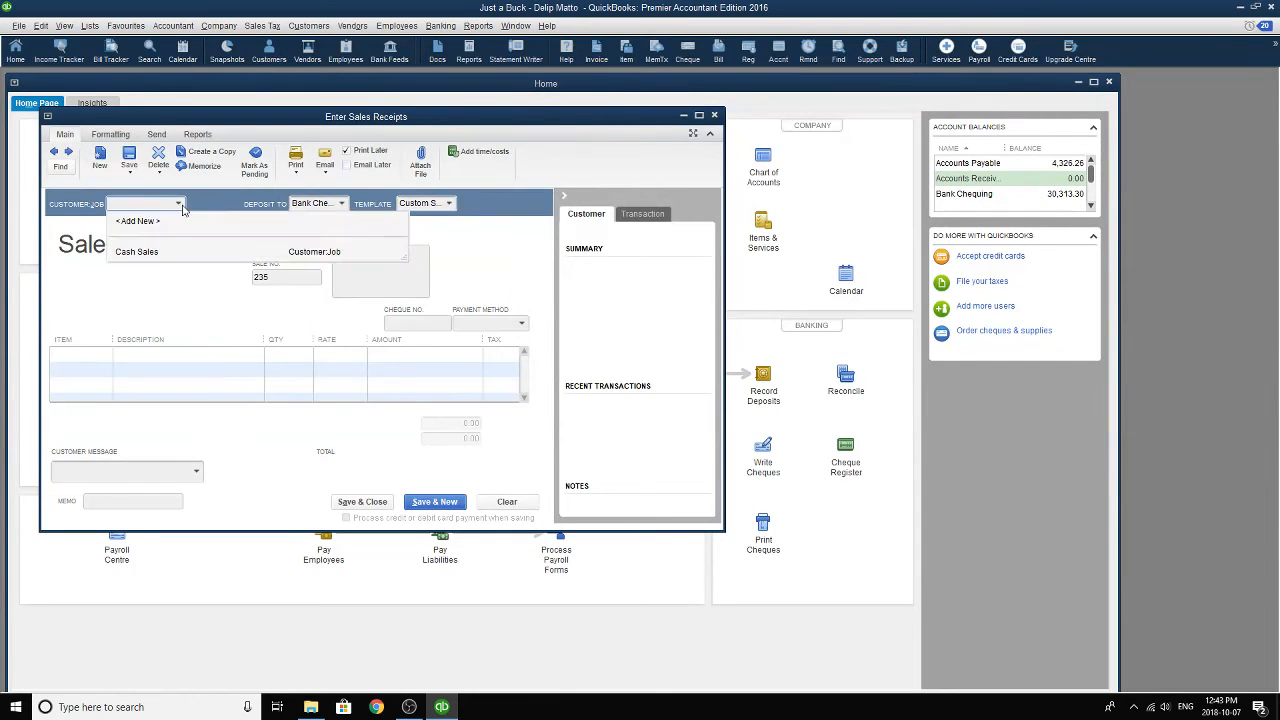
{"action": "left_click", "coordinate": [152, 256]}
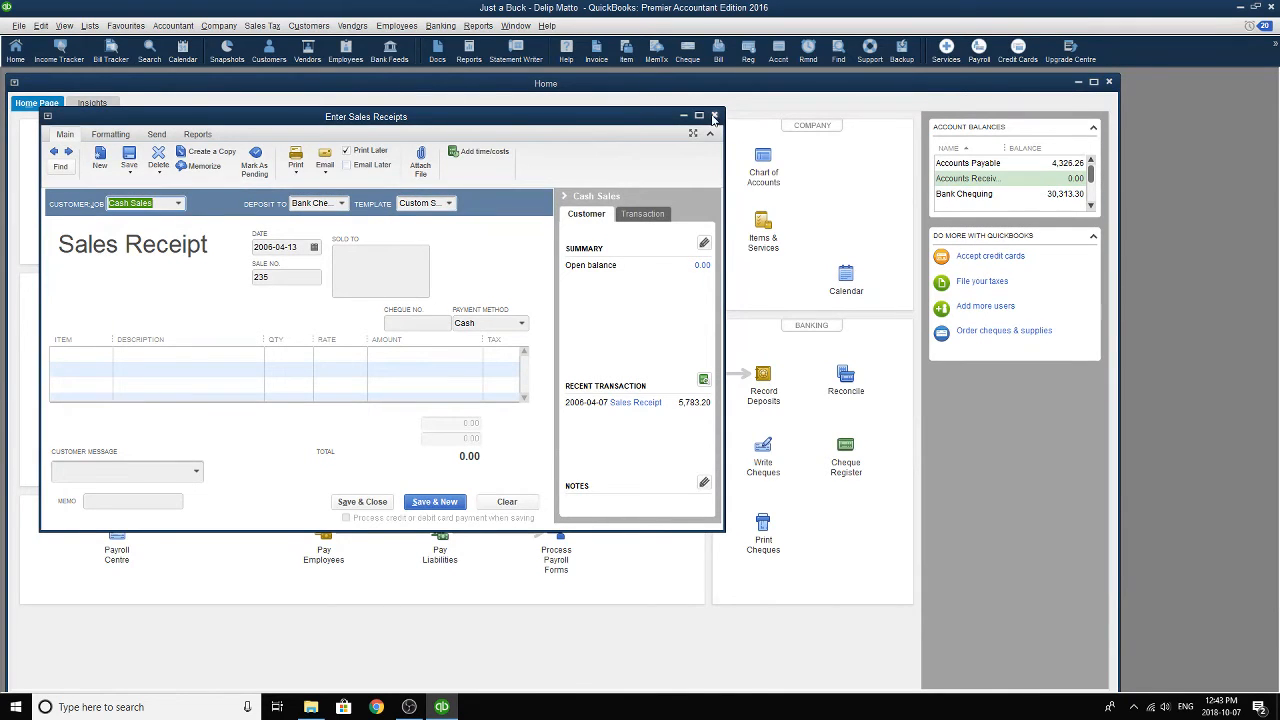
{"action": "left_click", "coordinate": [714, 115]}
{"action": "left_click", "coordinate": [638, 218]}
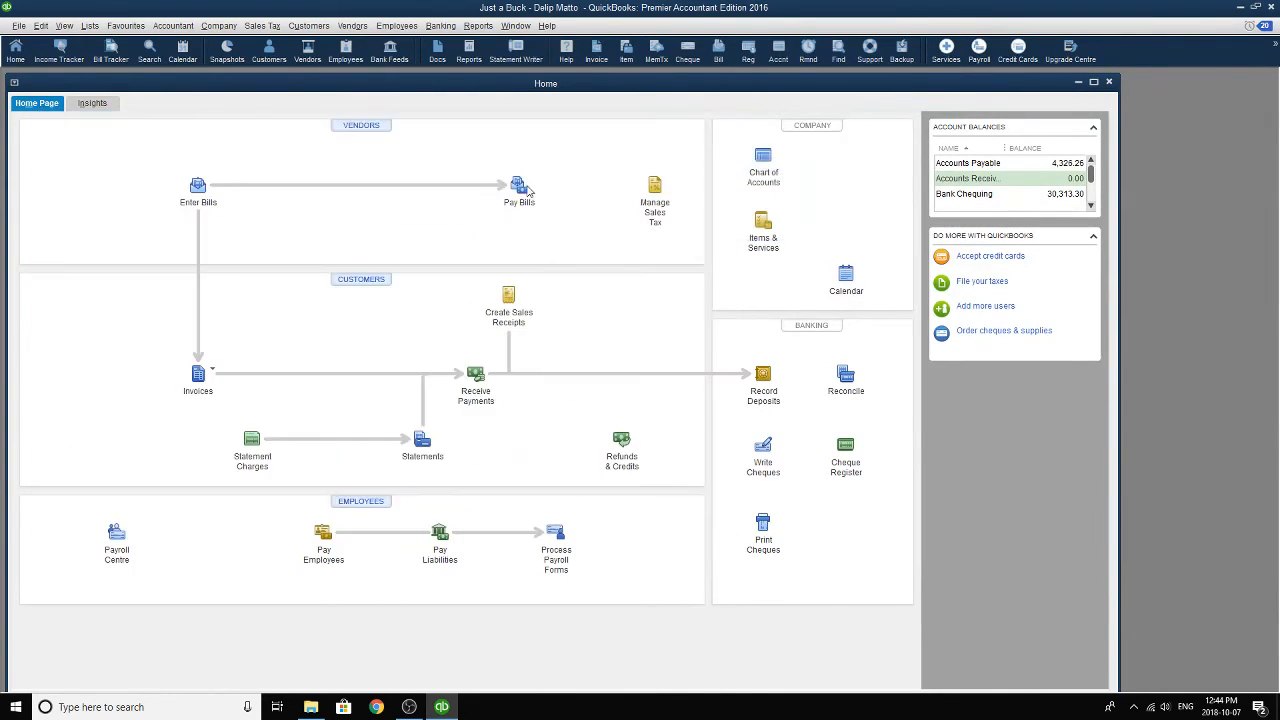
- Open a sales receipt from the memorized Cash Sales transaction
{"action": "left_click", "coordinate": [89, 25]}
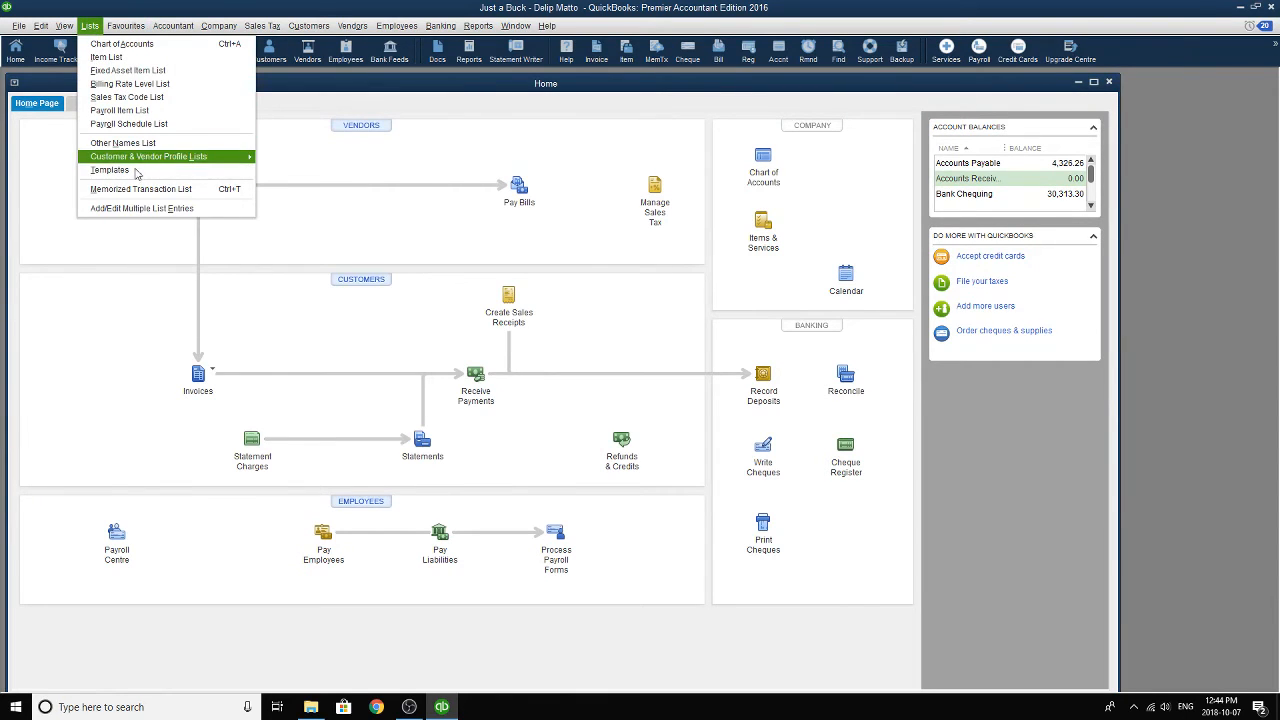
{"action": "left_click", "coordinate": [138, 189]}
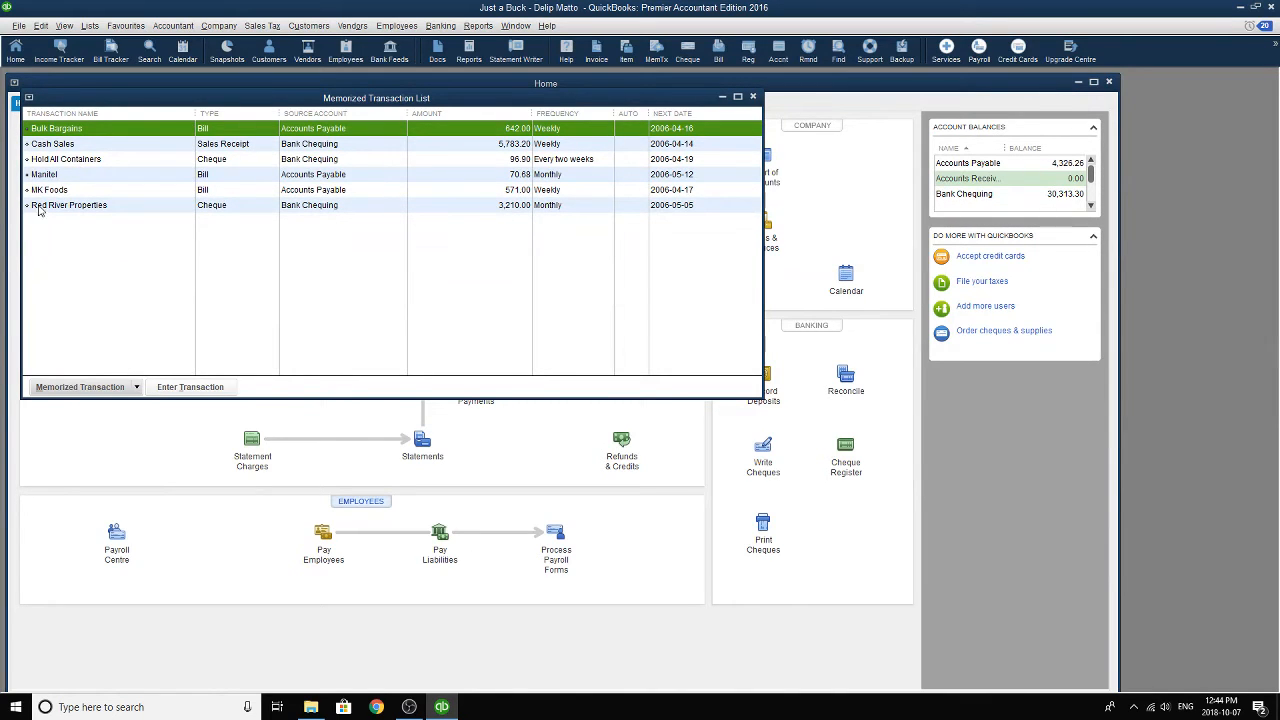
{"action": "left_click", "coordinate": [63, 162]}
{"action": "left_click", "coordinate": [71, 147]}
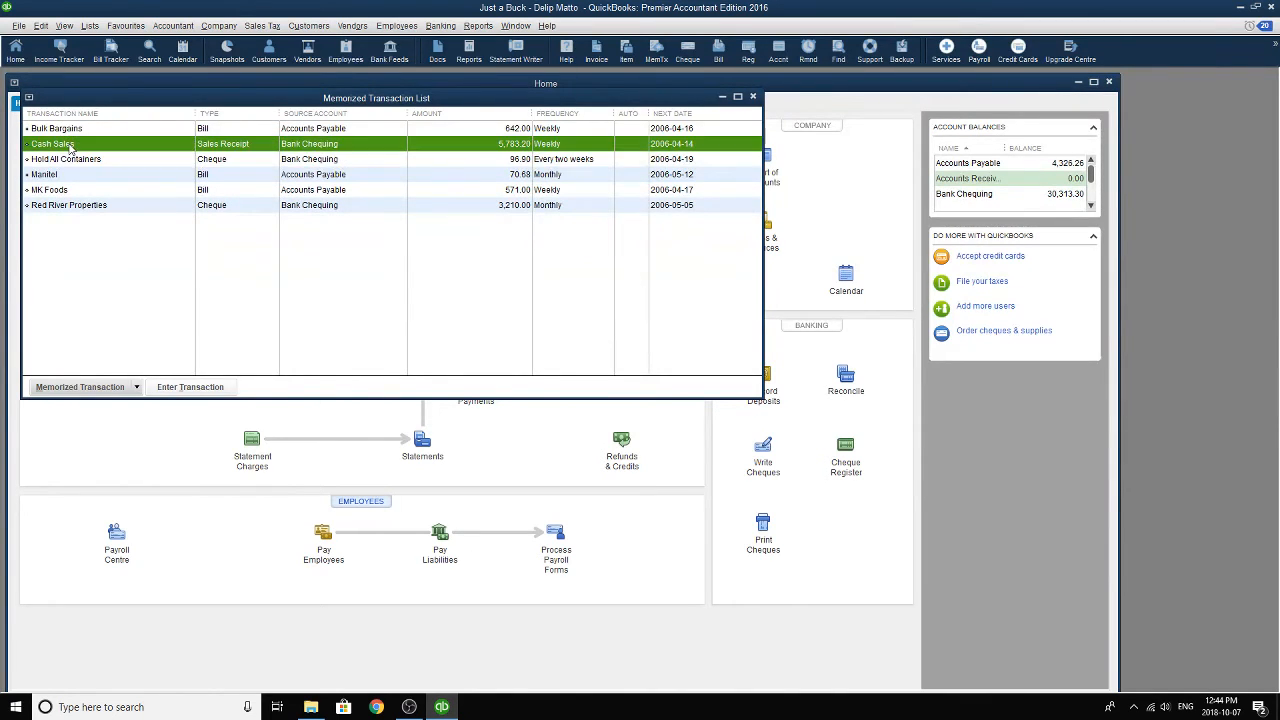
{"action": "double_click", "coordinate": [70, 147]}
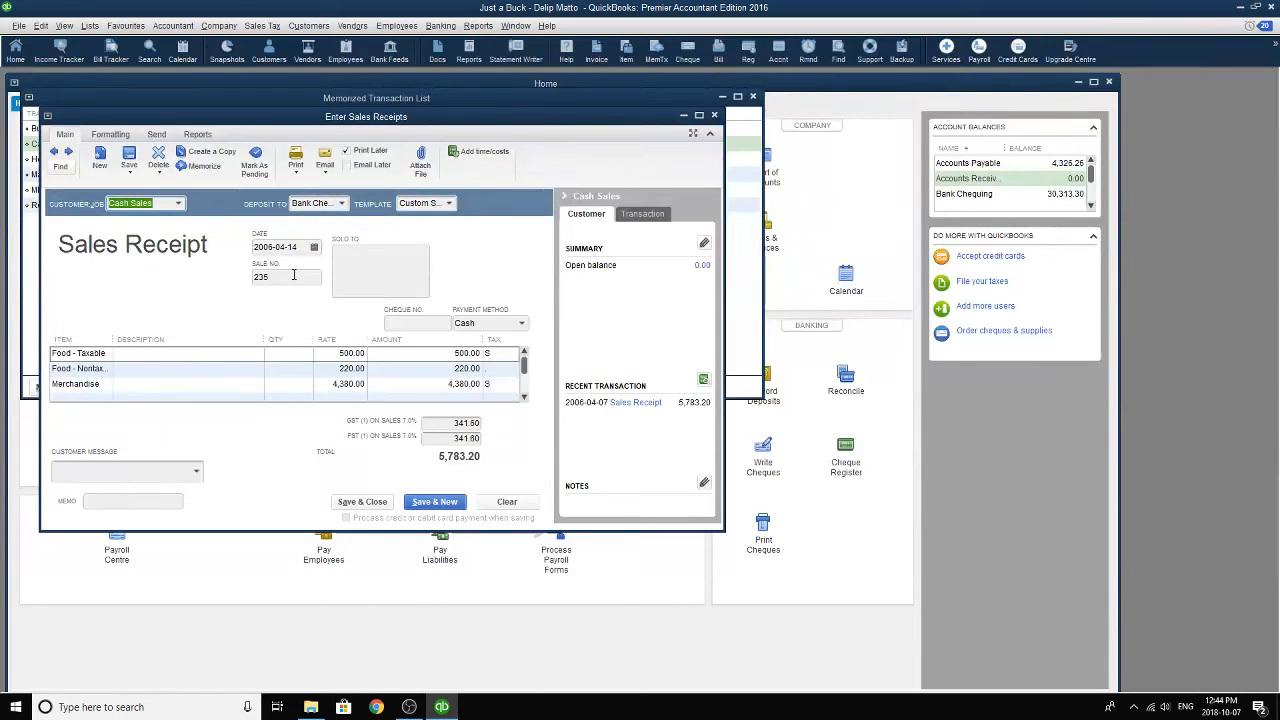
- Set the sales receipt amounts to 400 for taxable food, 190 for nontaxable food and 3,990 for merchandise
{"action": "left_click", "coordinate": [294, 275]}
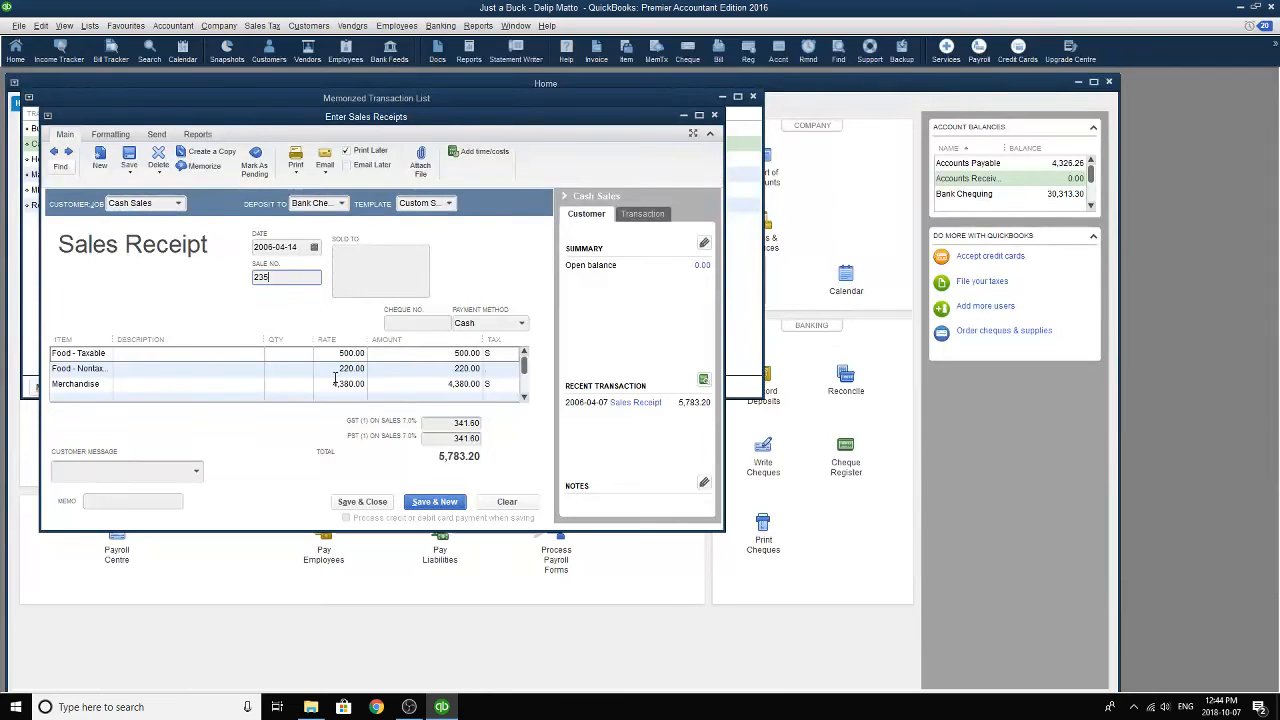
{"action": "left_click", "coordinate": [350, 356]}
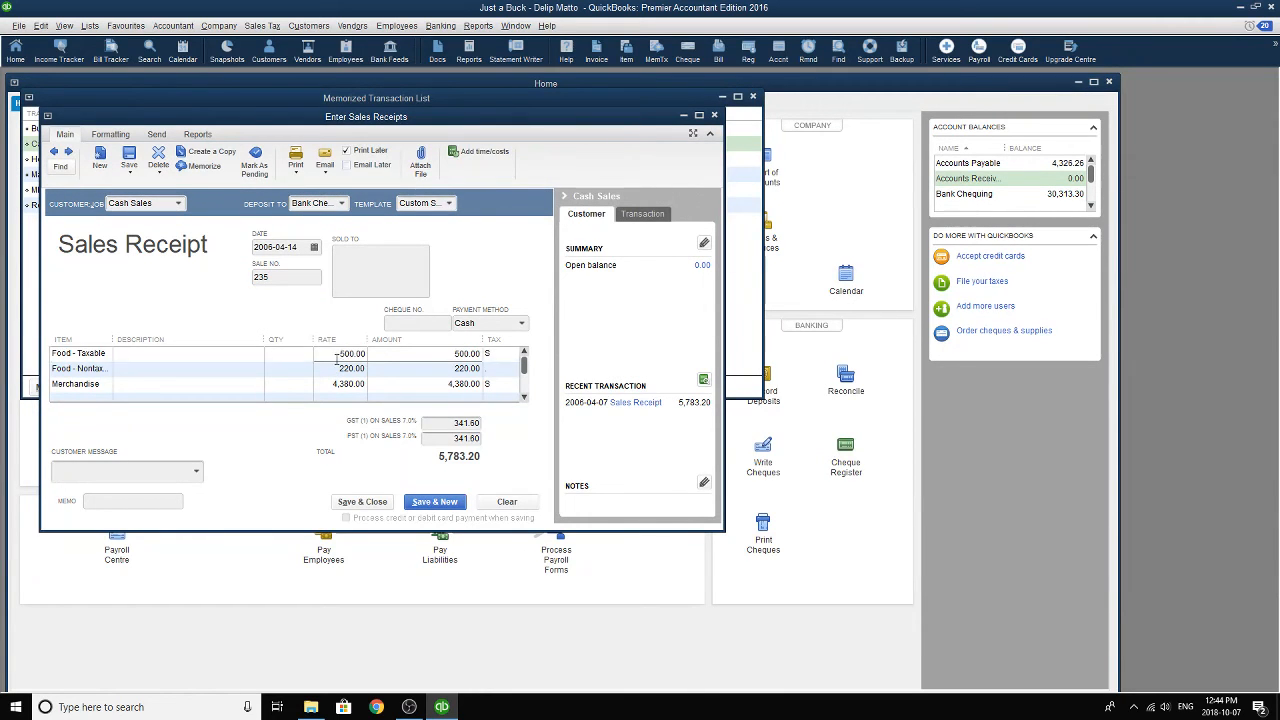
{"action": "left_click", "coordinate": [450, 354]}
{"action": "type", "text": "400"}
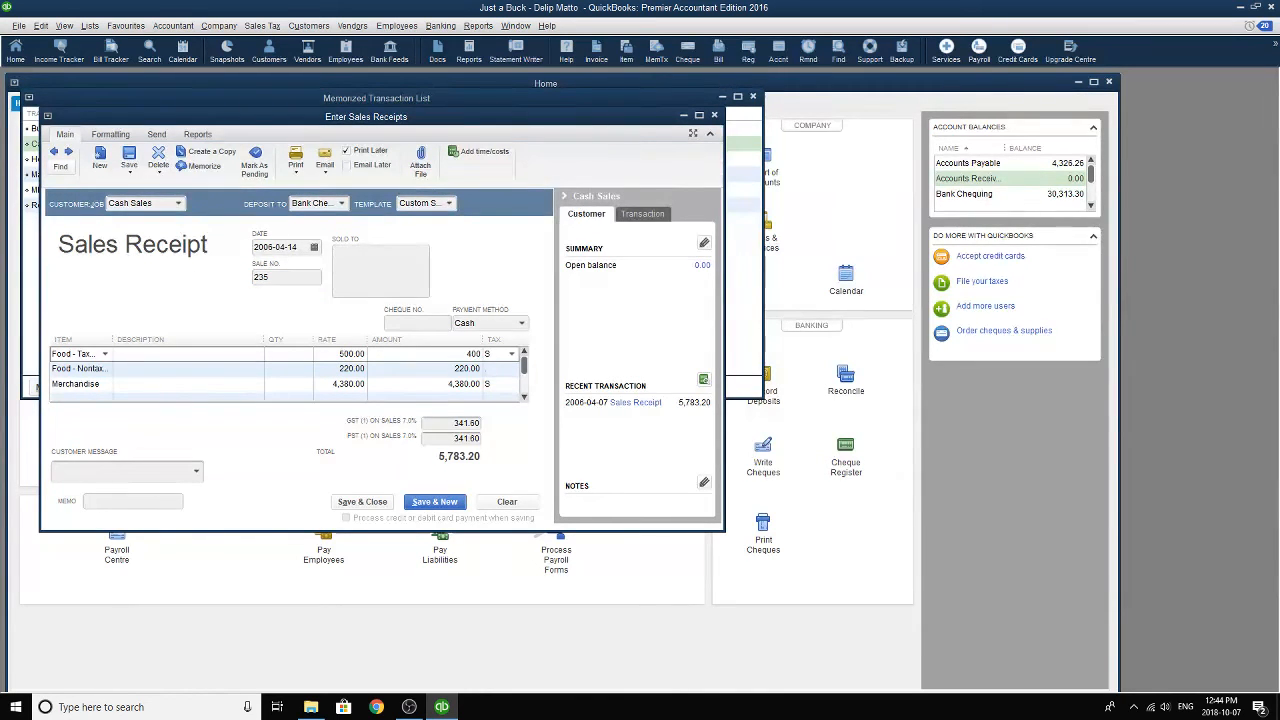
{"action": "left_click", "coordinate": [464, 368]}
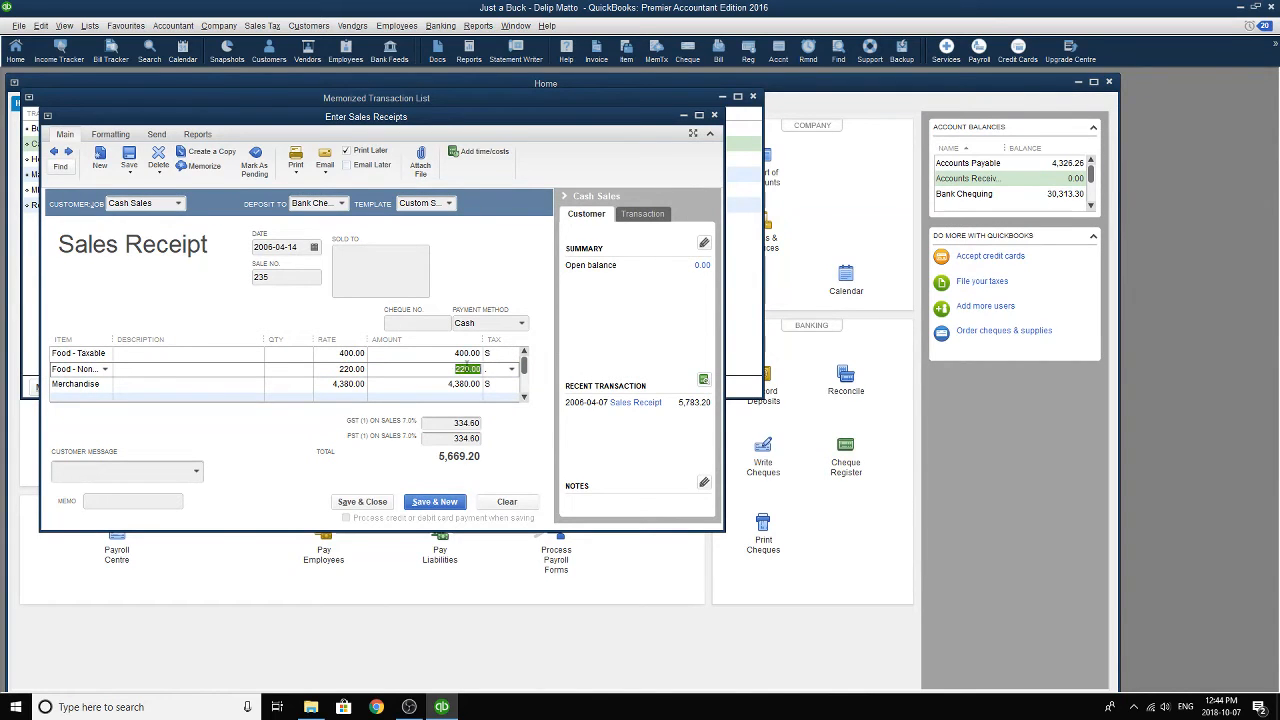
{"action": "type", "text": "190"}
{"action": "left_click", "coordinate": [459, 378]}
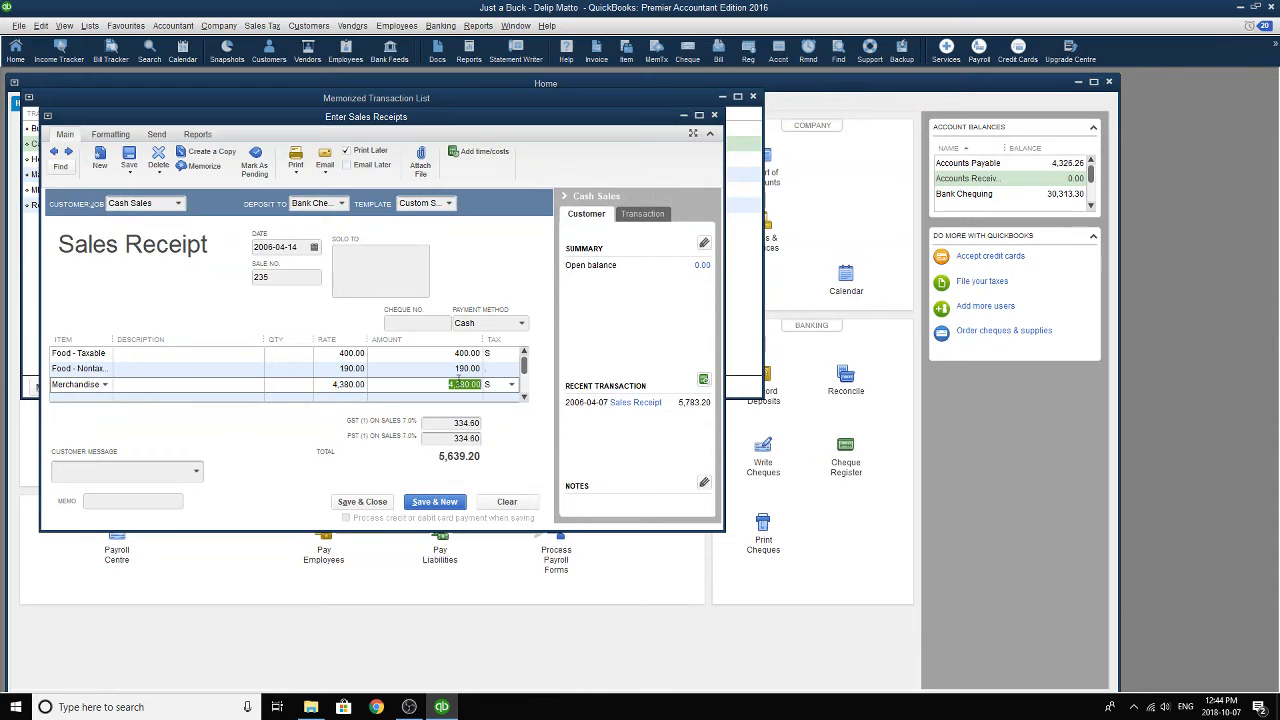
{"action": "type", "text": "3990"}
{"action": "left_click", "coordinate": [428, 352]}
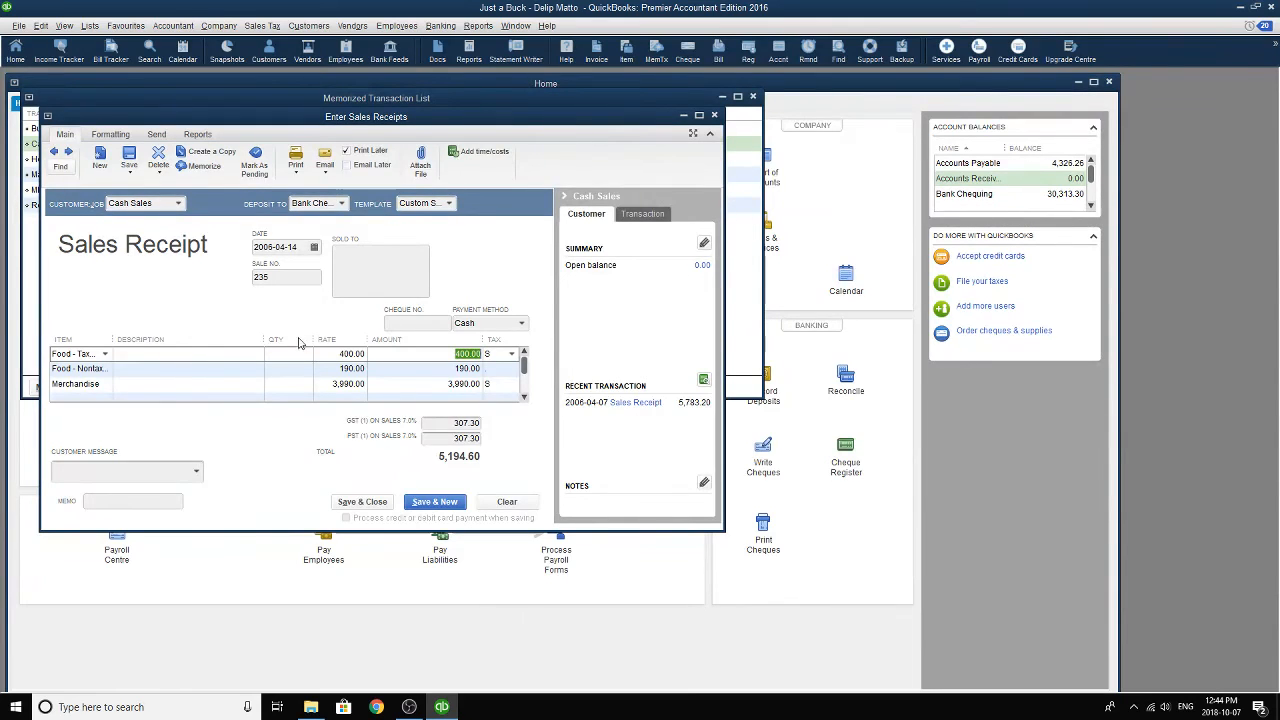
- Add the customer message "Thank you for your business.", date the receipt 2006-04-14, and save and close it along with the memorized transaction list
{"action": "left_click", "coordinate": [151, 479]}
{"action": "left_click", "coordinate": [120, 530]}
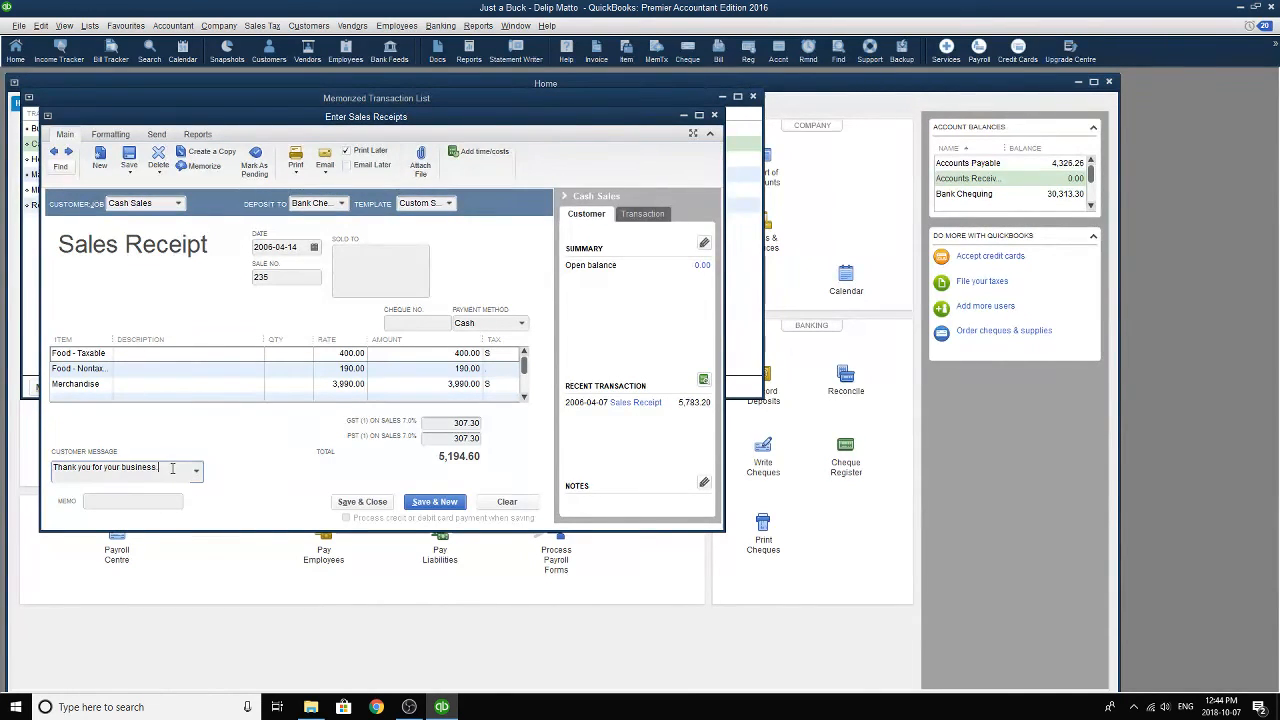
{"action": "left_click", "coordinate": [168, 499]}
{"action": "left_click", "coordinate": [314, 247]}
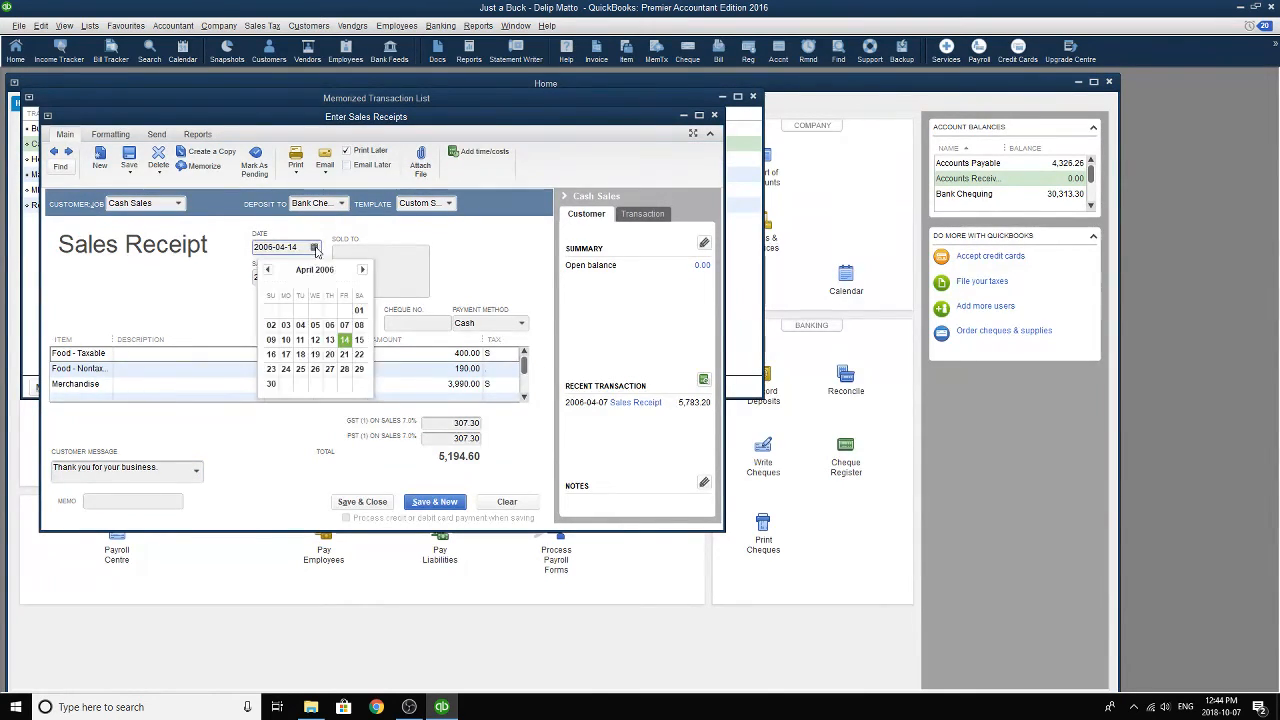
{"action": "left_click", "coordinate": [343, 341]}
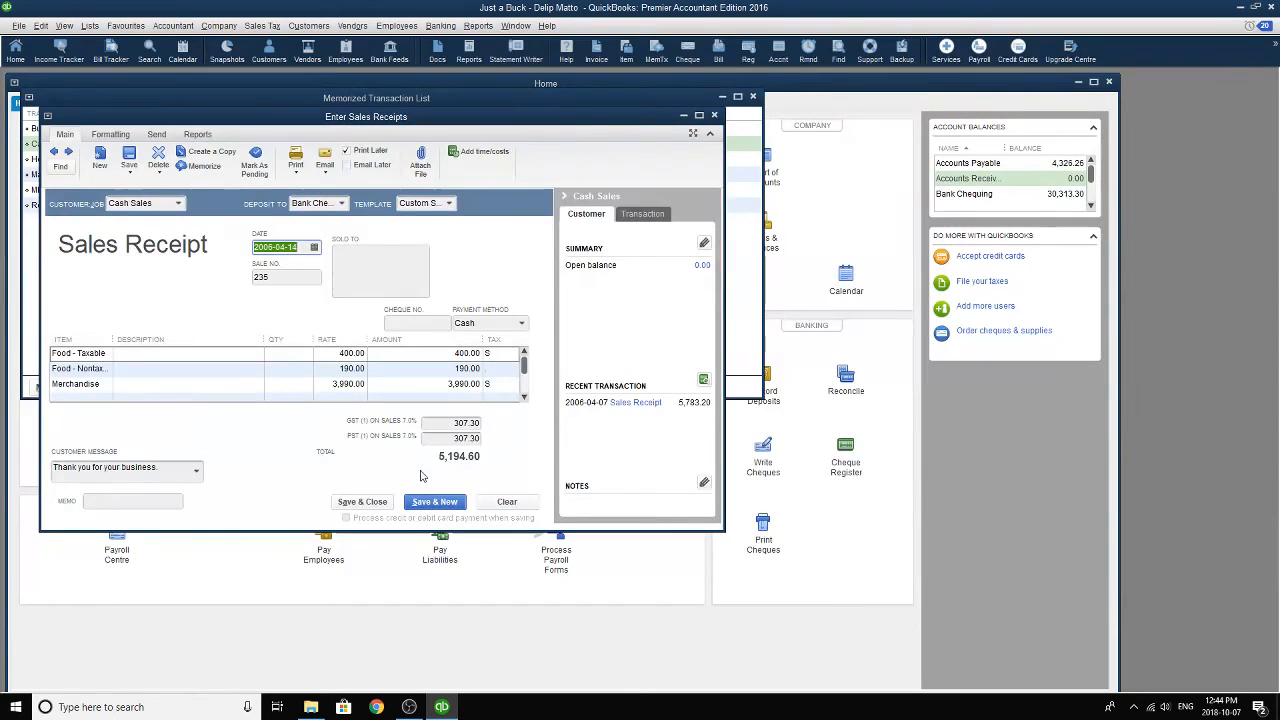
{"action": "left_click", "coordinate": [362, 502]}
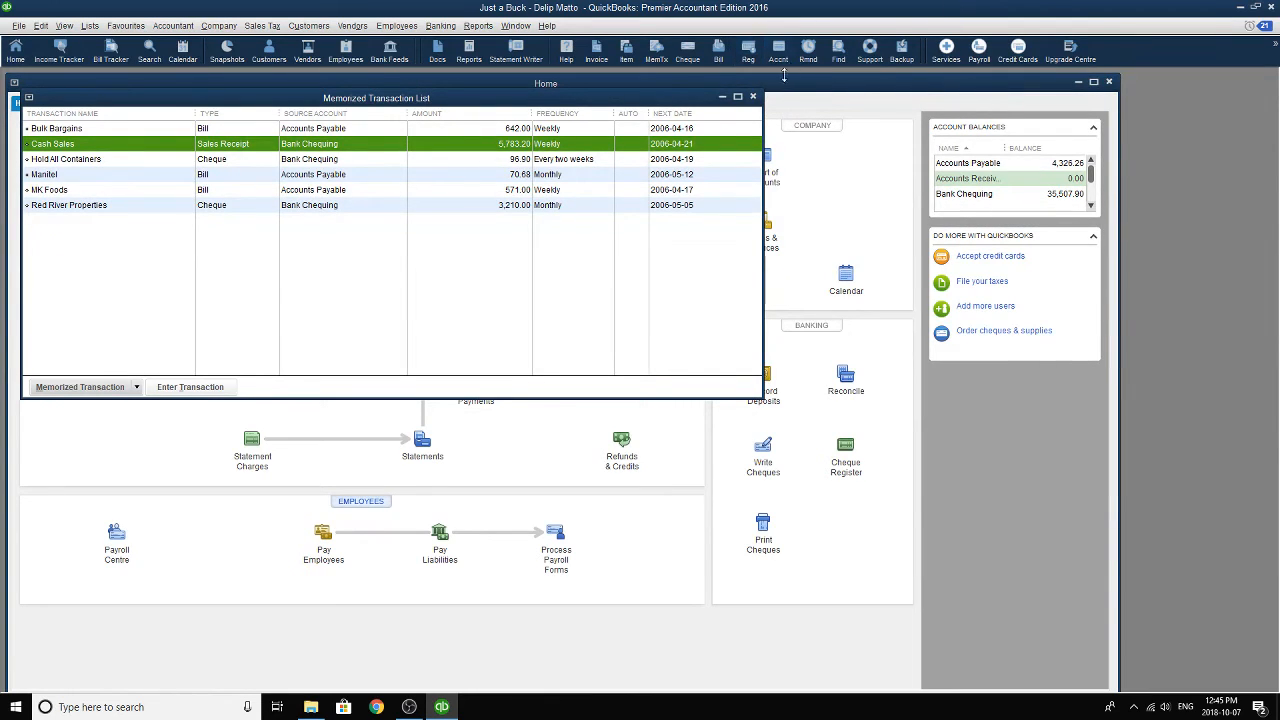
{"action": "left_click", "coordinate": [753, 96]}
- Start a new bill from Universal Liquidators dated 2006-04-15 with reference number UL-5184
{"action": "left_click", "coordinate": [195, 192]}
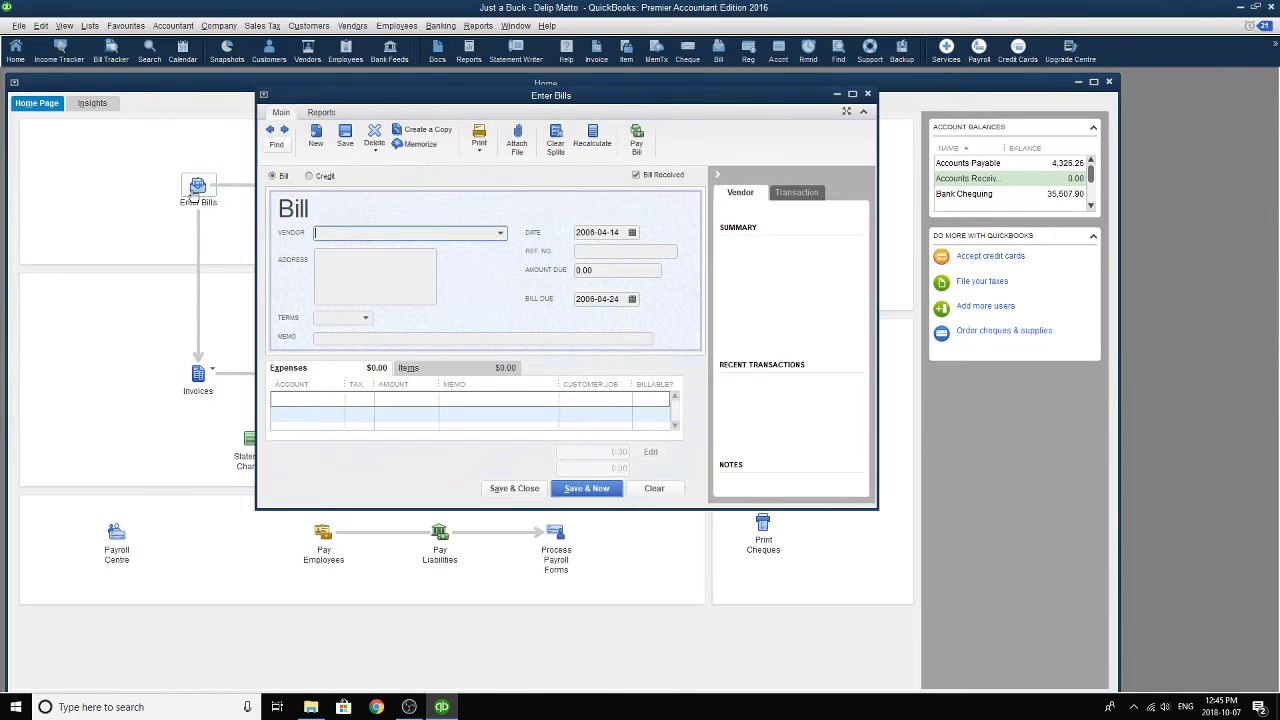
{"action": "left_click", "coordinate": [500, 234]}
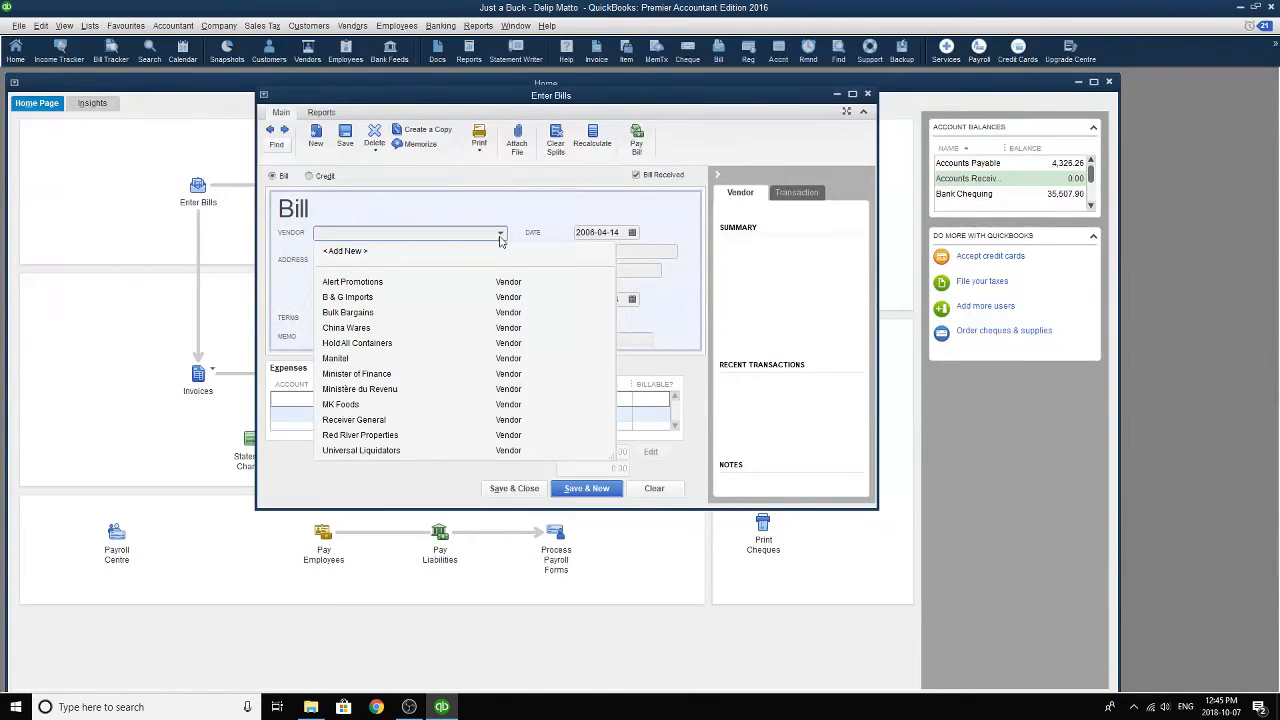
{"action": "left_click", "coordinate": [362, 450]}
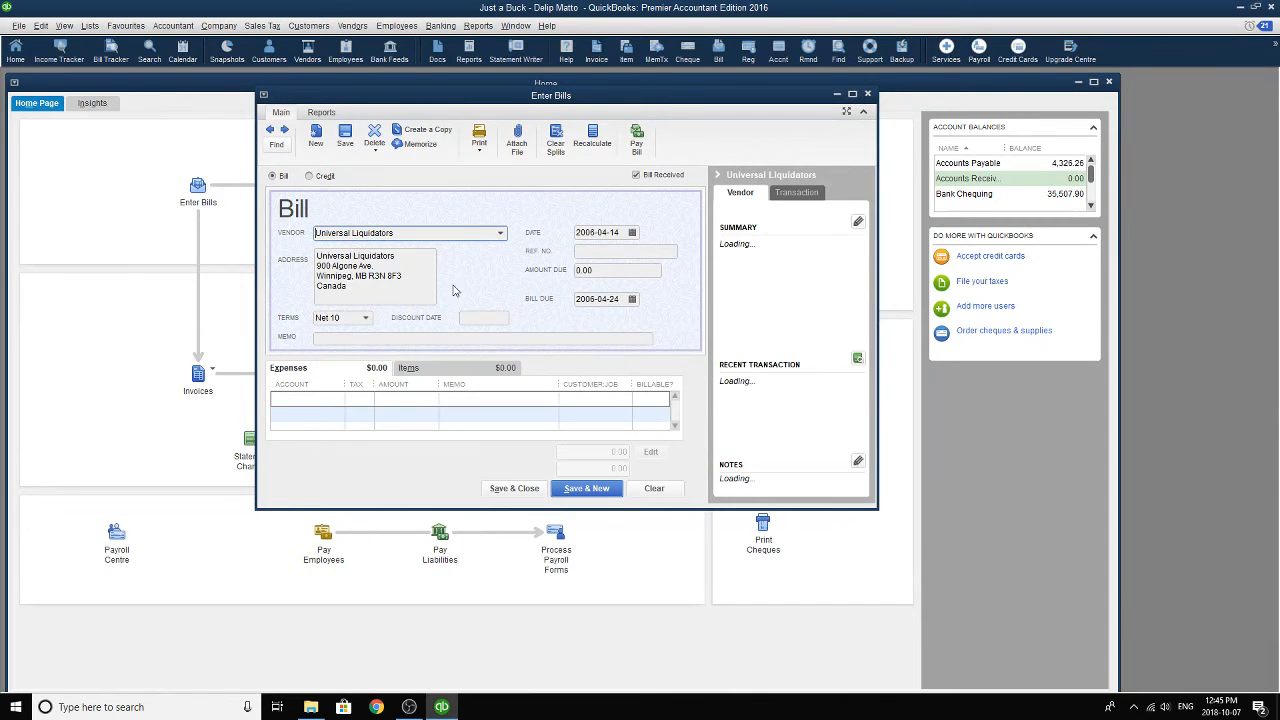
{"action": "left_click", "coordinate": [631, 232]}
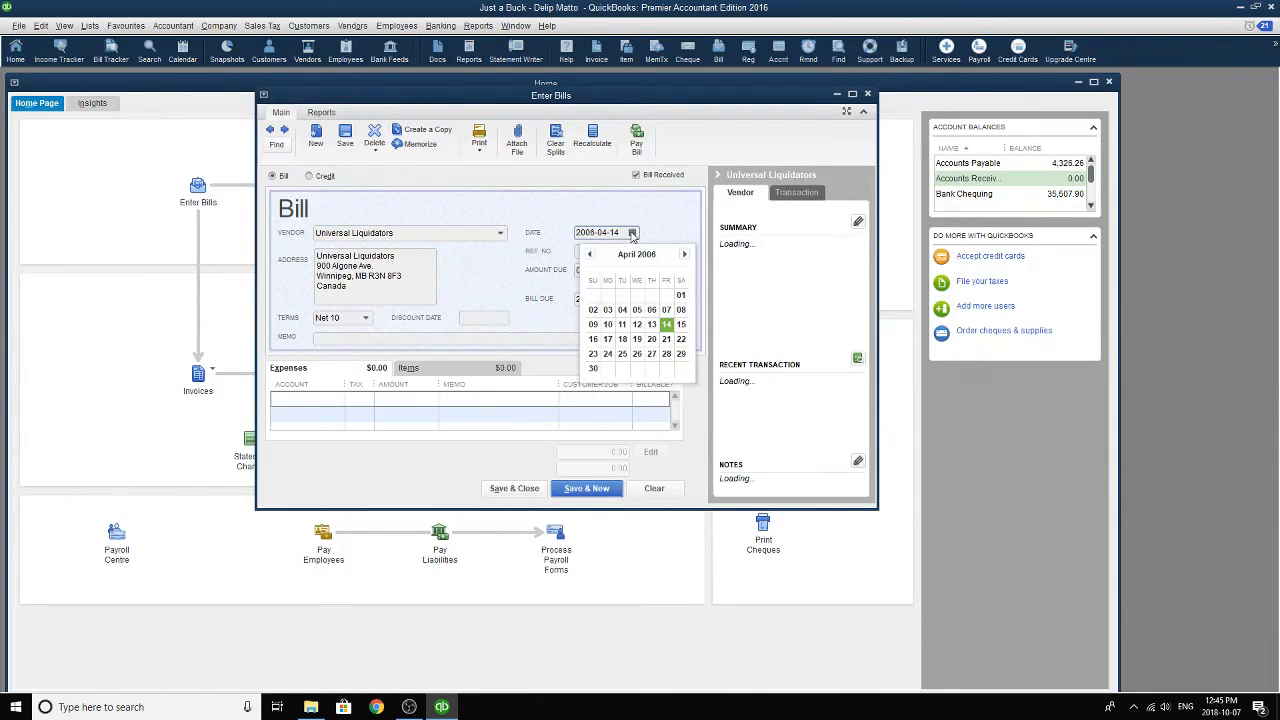
{"action": "left_click", "coordinate": [680, 324]}
{"action": "left_click", "coordinate": [605, 269]}
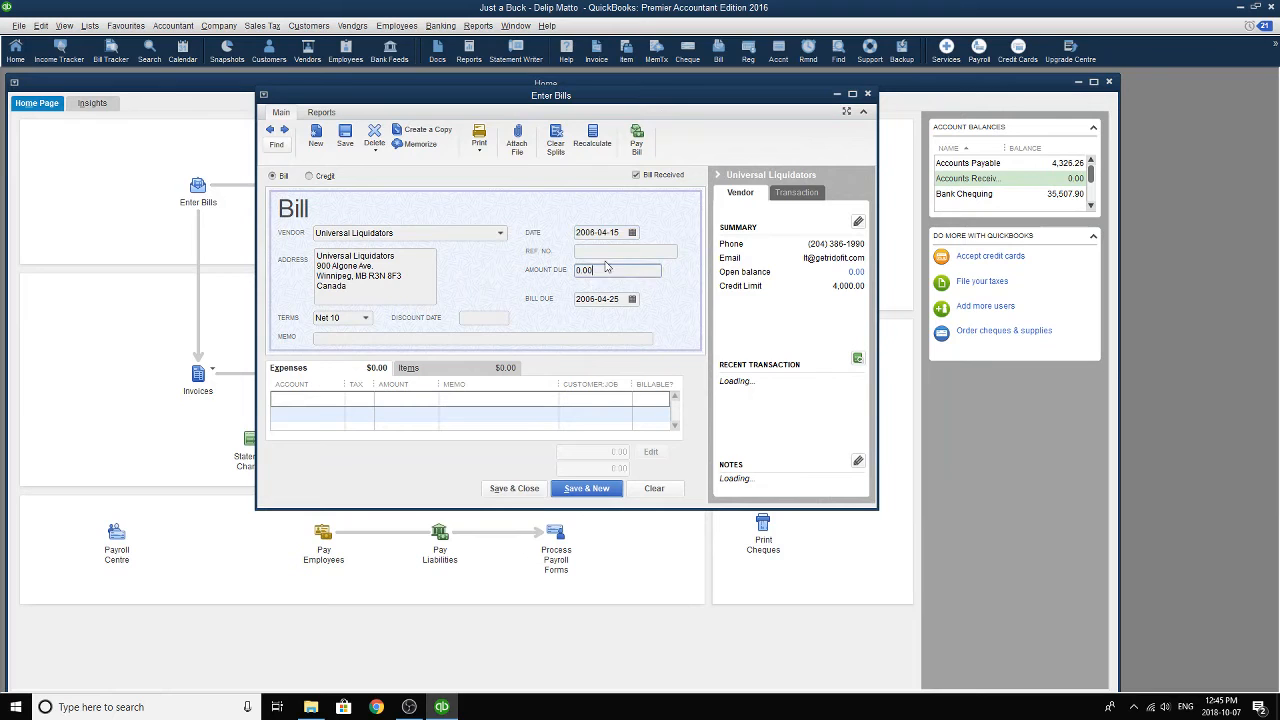
{"action": "left_click", "coordinate": [606, 252]}
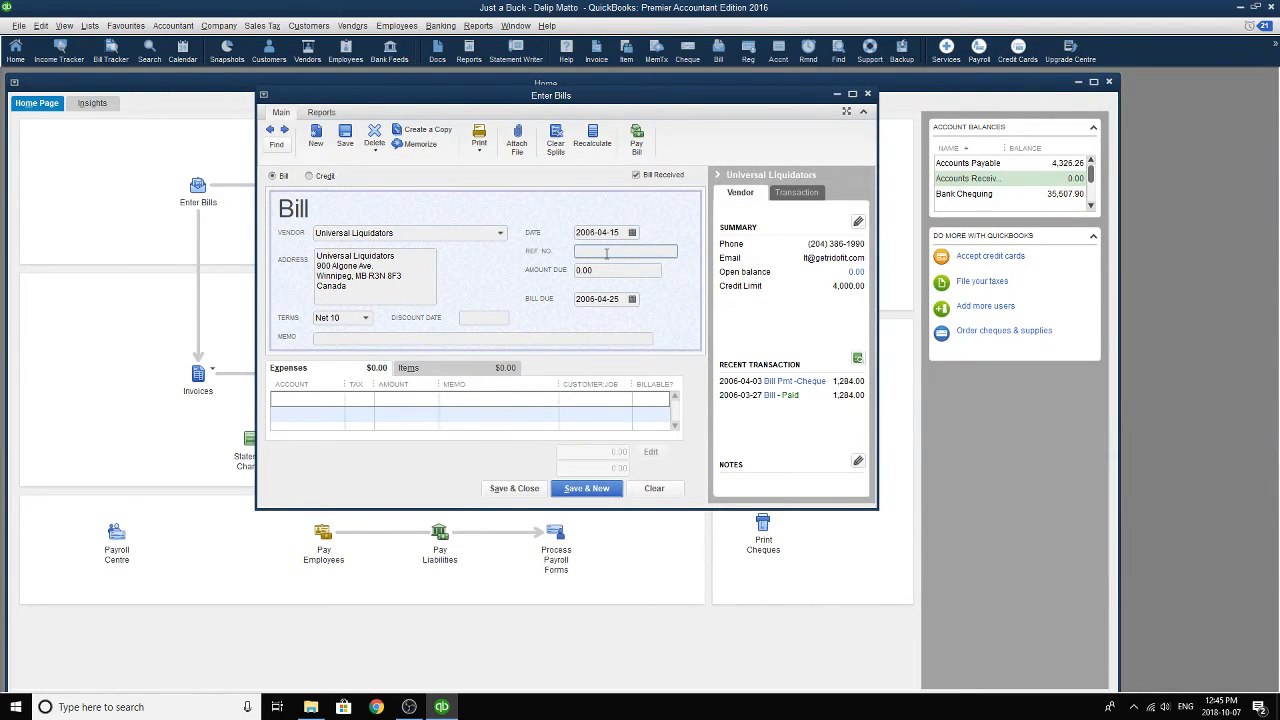
{"action": "type", "text": "UL-5184"}
{"action": "key", "text": "Tab"}
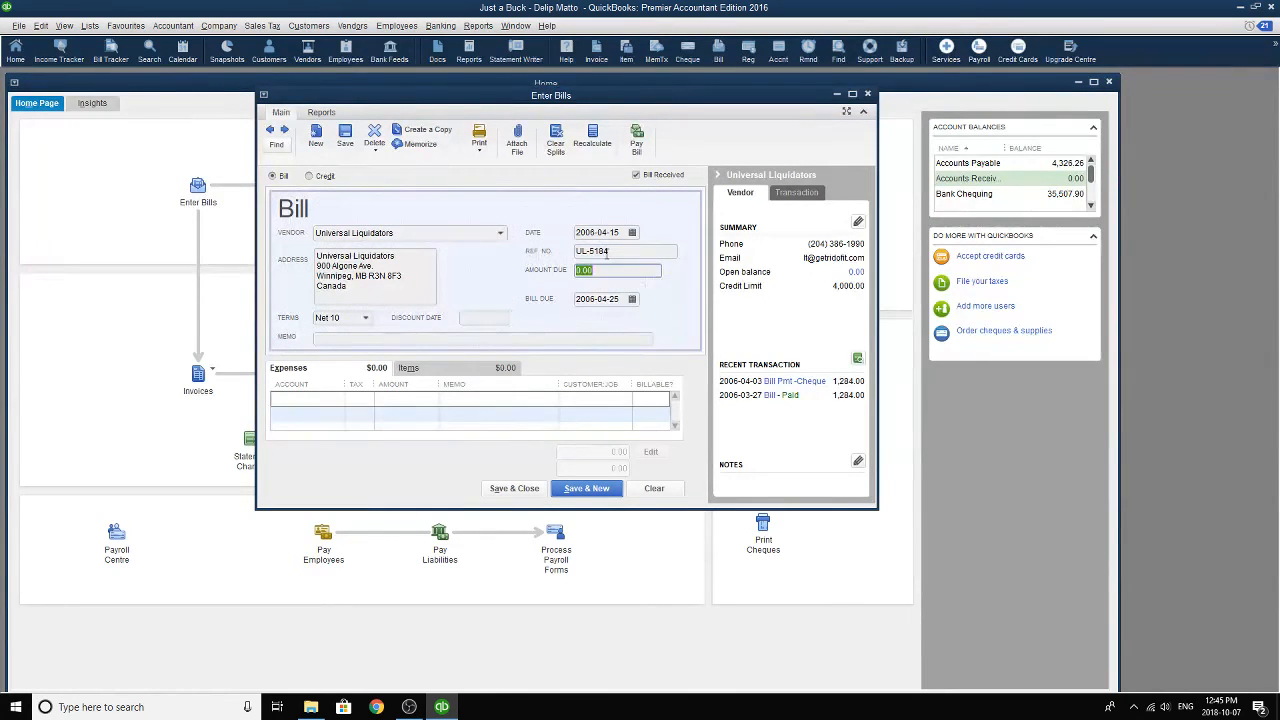
- Enter an expense line on the bill for the Merchandise inventory account with tax code G and amount 1,100
{"action": "key", "text": "Tab"}
{"action": "key", "text": "Tab"}
{"action": "key", "text": "Tab"}
{"action": "key", "text": "Tab"}
{"action": "left_click", "coordinate": [337, 399]}
{"action": "scroll", "coordinate": [326, 480], "scroll_direction": "up", "scroll_amount": 5}
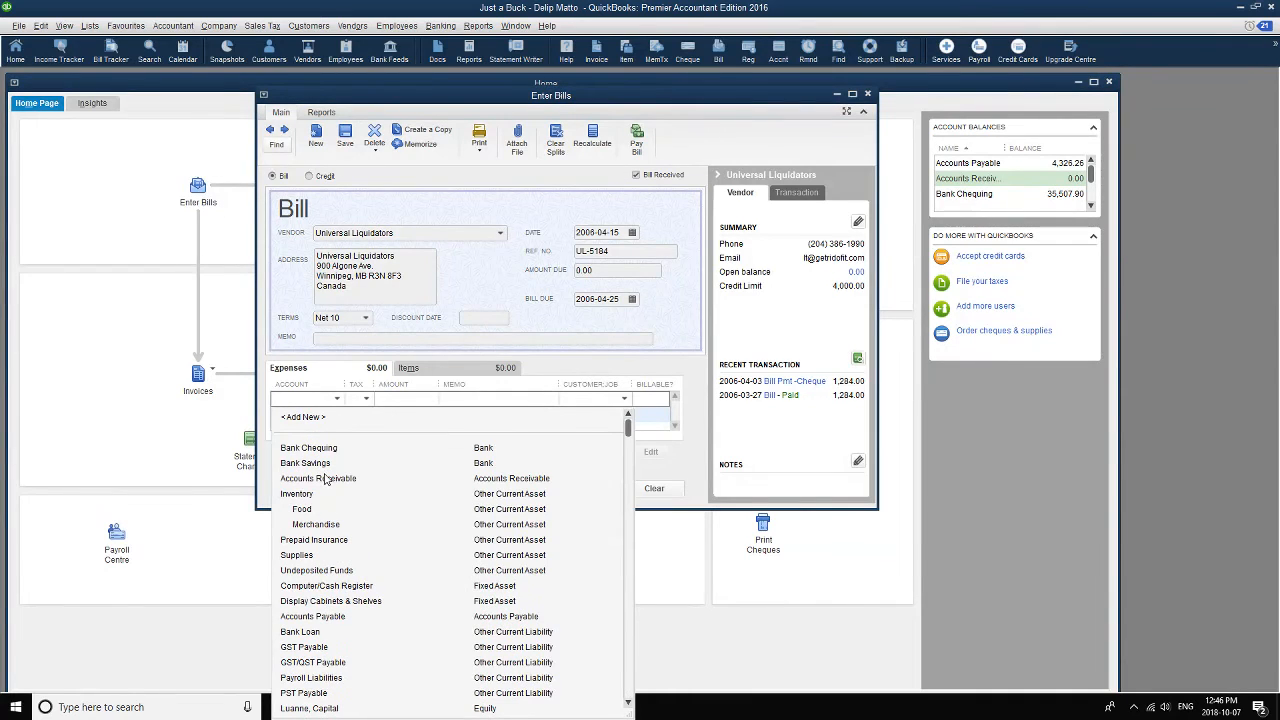
{"action": "left_click", "coordinate": [316, 526]}
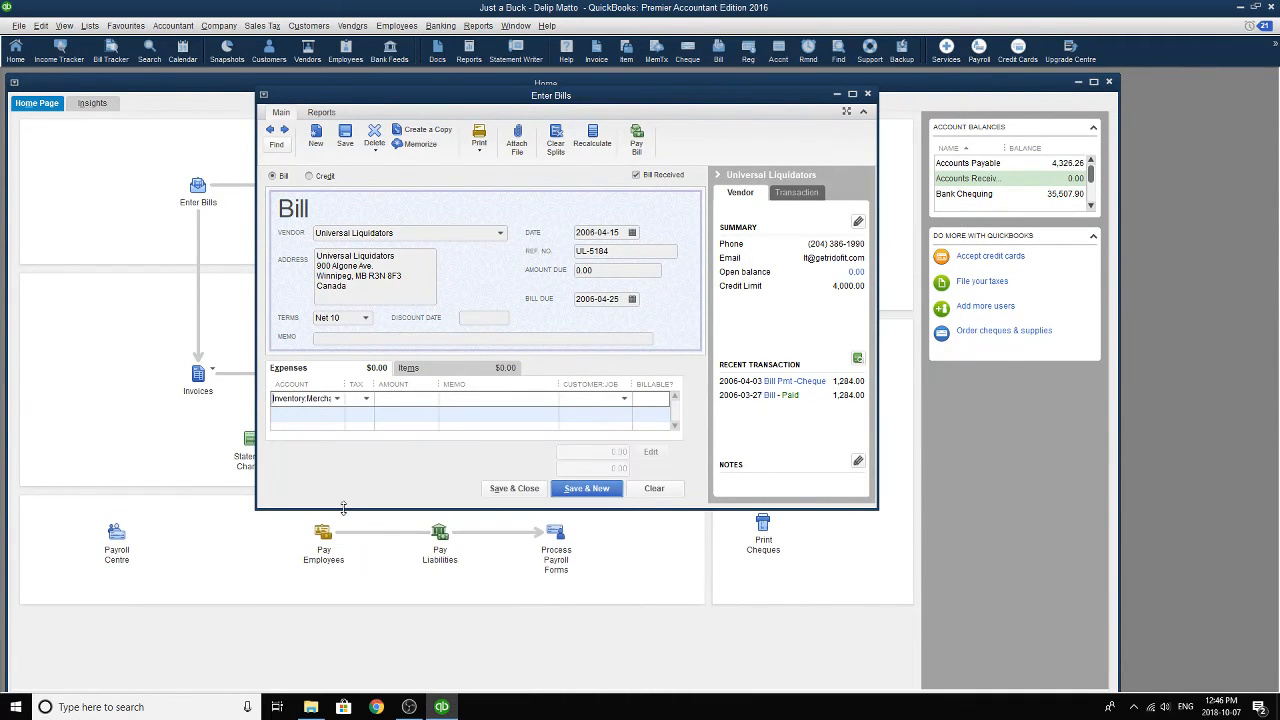
{"action": "left_click", "coordinate": [368, 400]}
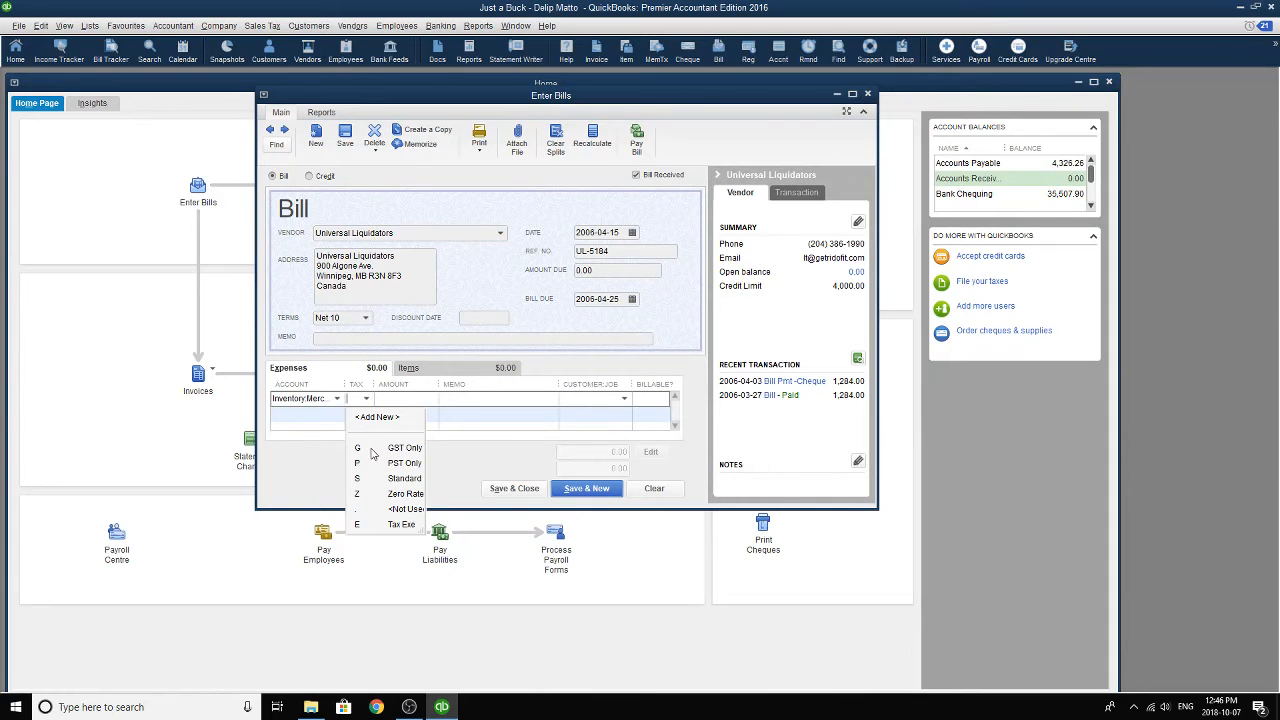
{"action": "left_click", "coordinate": [373, 450]}
{"action": "type", "text": "1"}
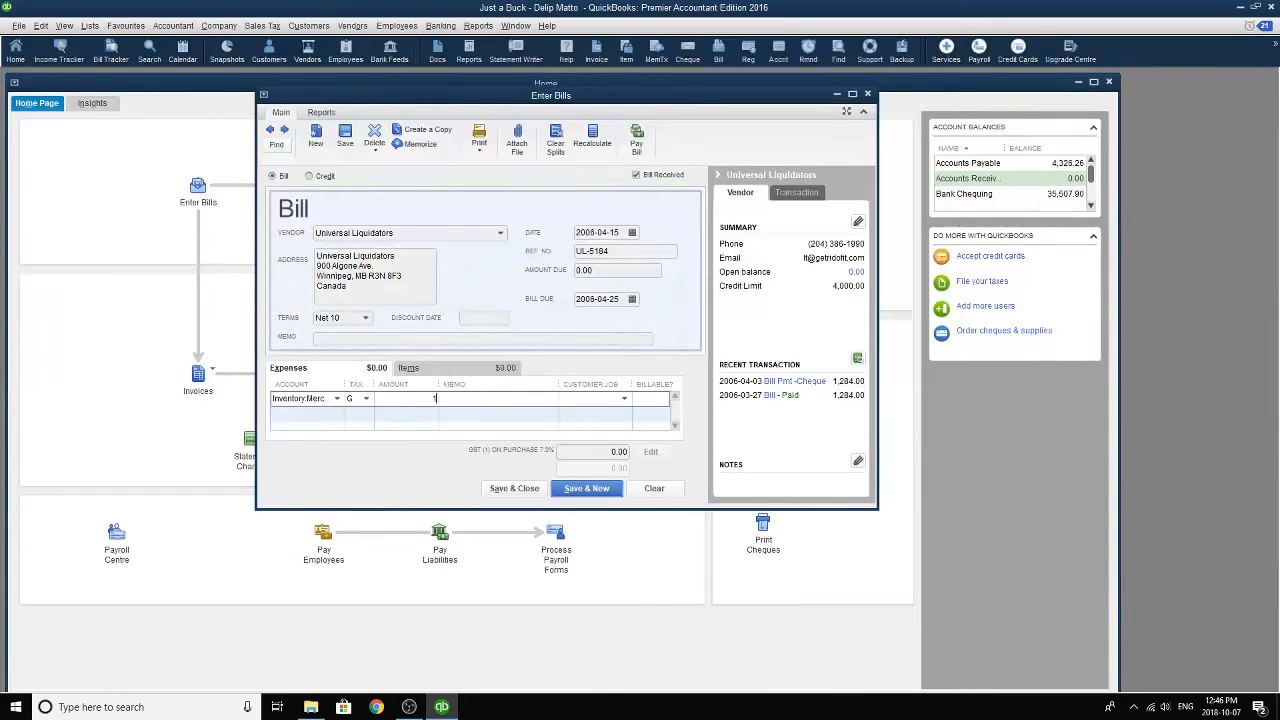
{"action": "type", "text": "00"}
- Add the line memo "For smalls toys and party favours from bankruptcy sale." and save and close the bill
{"action": "key", "text": "Tab"}
{"action": "type", "text": "For smalls toys and par"}
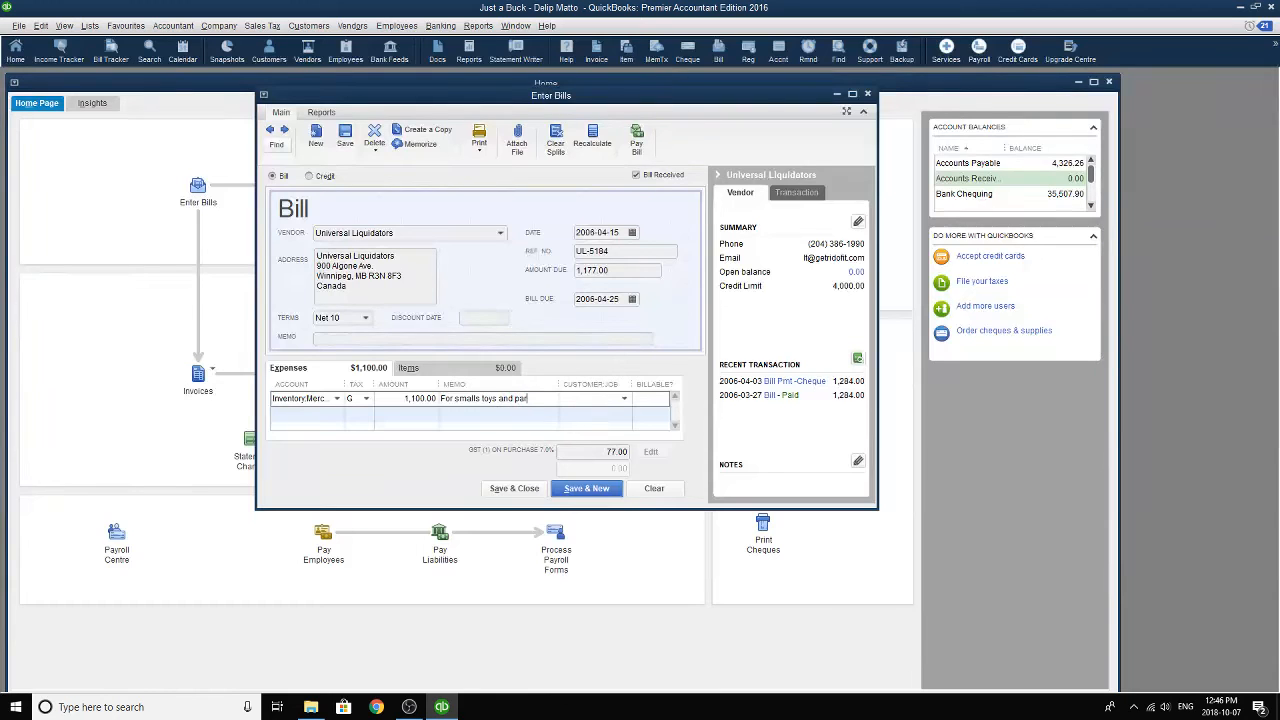
{"action": "type", "text": "ty favours from bankruptcy sale."}
{"action": "left_click", "coordinate": [615, 402]}
{"action": "left_click", "coordinate": [534, 490]}
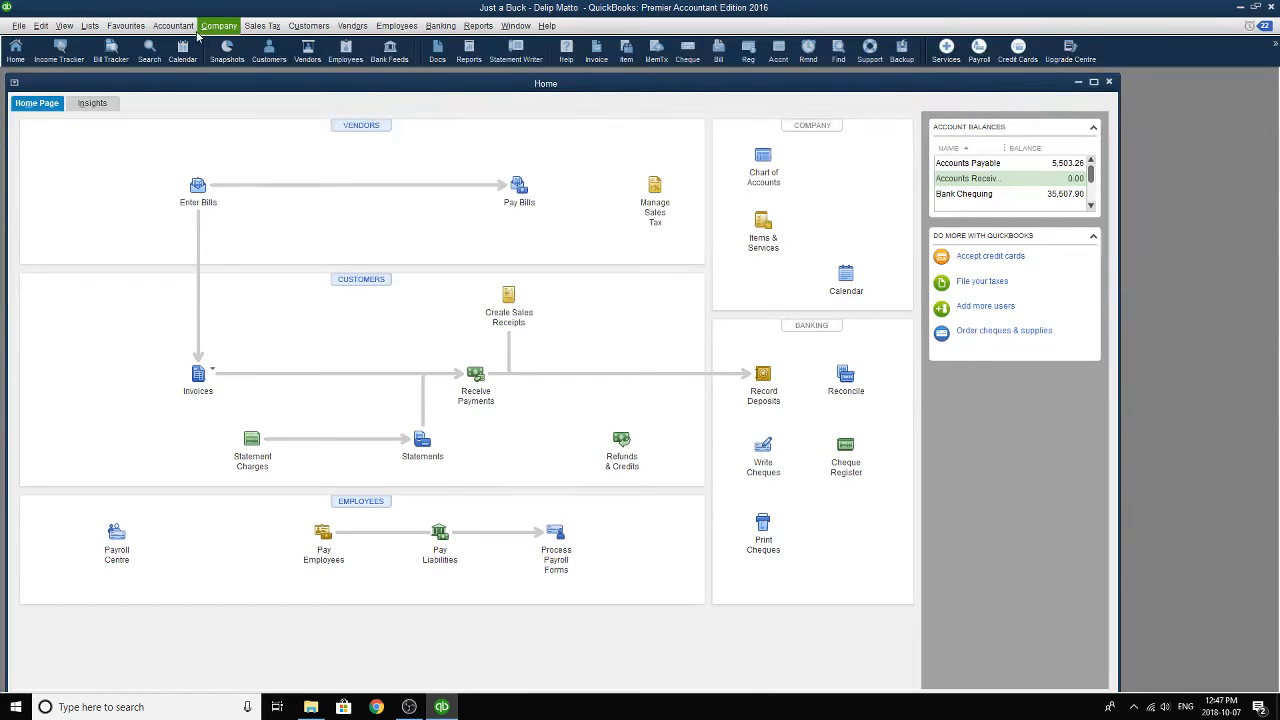
- Record the memorized Bulk Bargains bill dated 2006-04-16 with reference number BB-883, then close the memorized transaction list
{"action": "left_click", "coordinate": [89, 25]}
{"action": "left_click", "coordinate": [150, 189]}
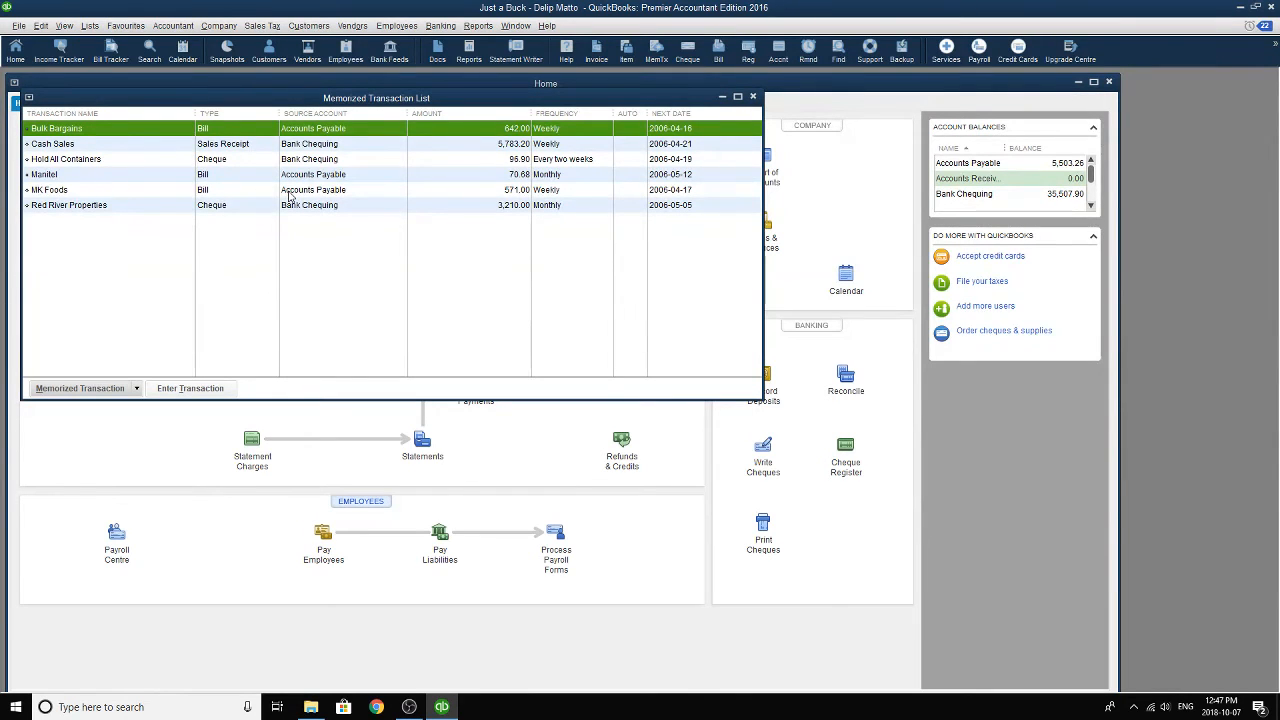
{"action": "double_click", "coordinate": [77, 132]}
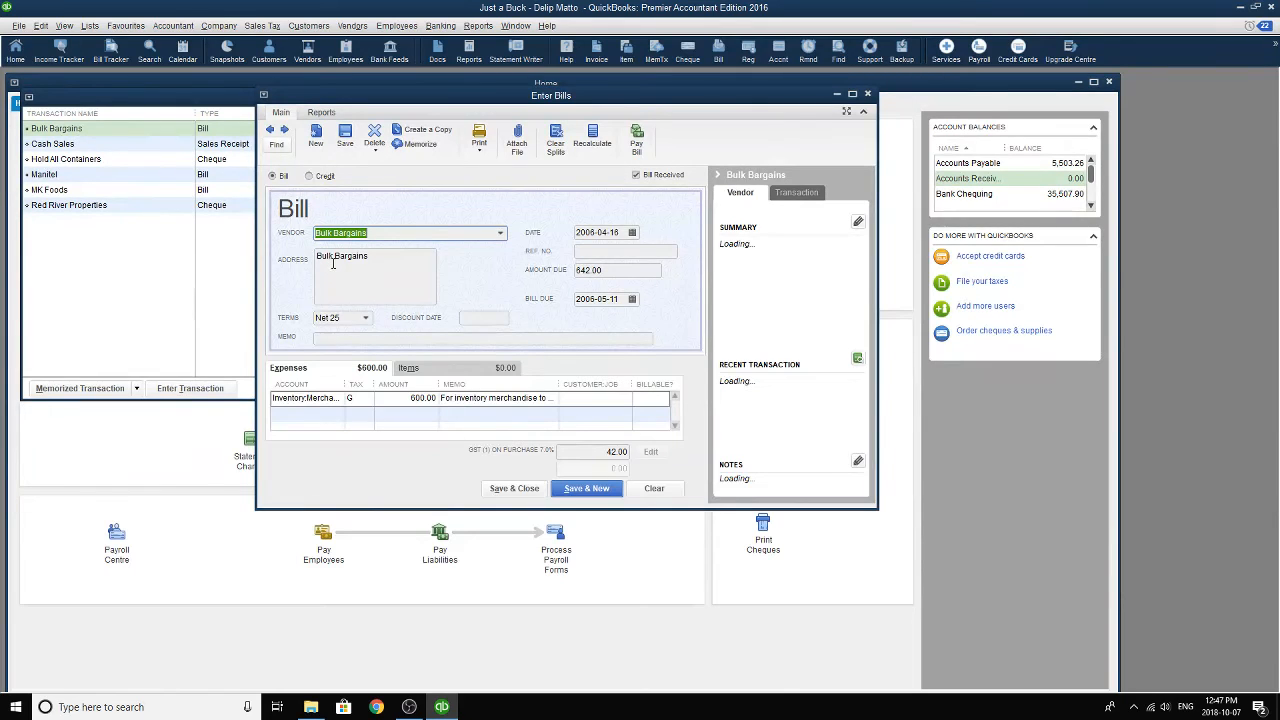
{"action": "left_click", "coordinate": [588, 252]}
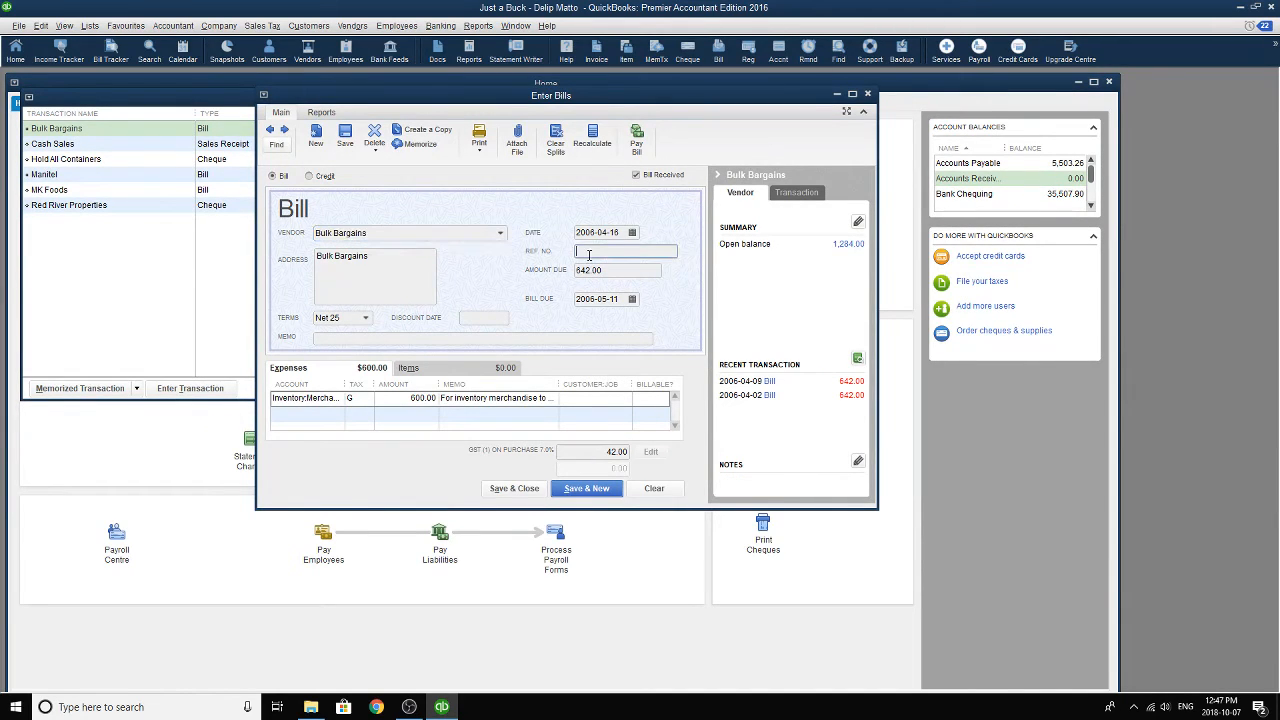
{"action": "type", "text": "BB-883"}
{"action": "left_click", "coordinate": [631, 233]}
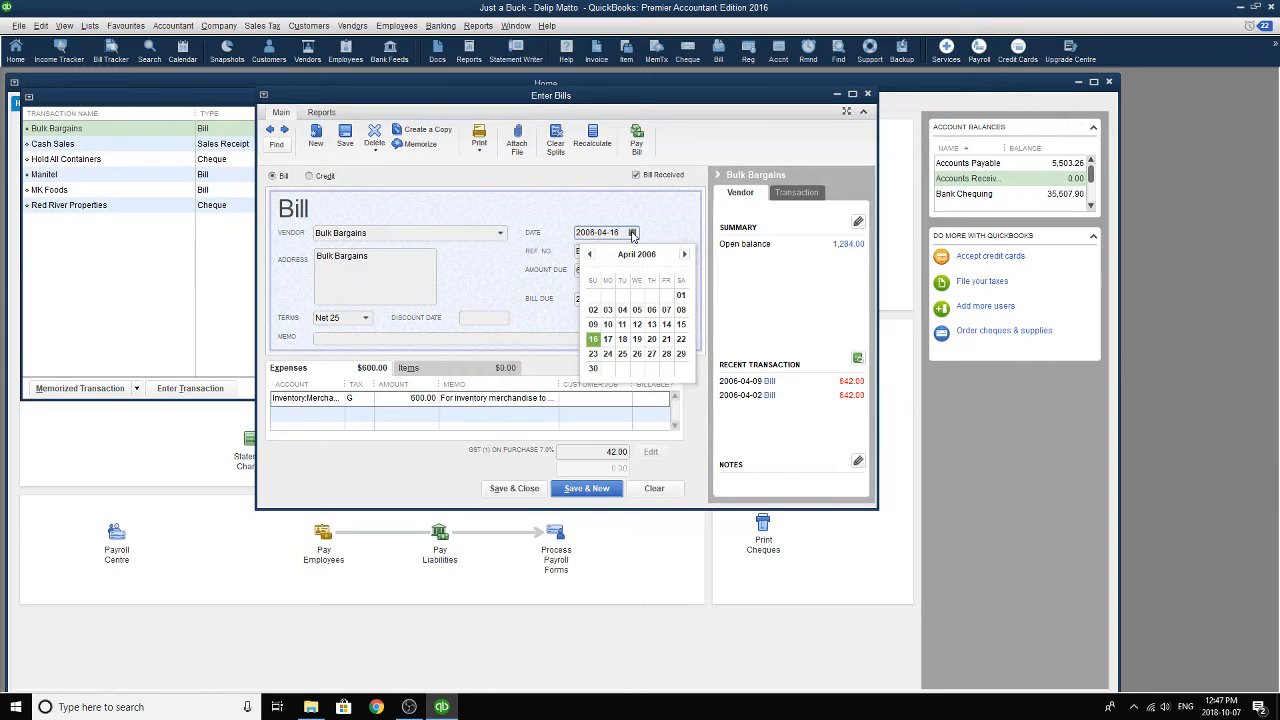
{"action": "left_click", "coordinate": [595, 340]}
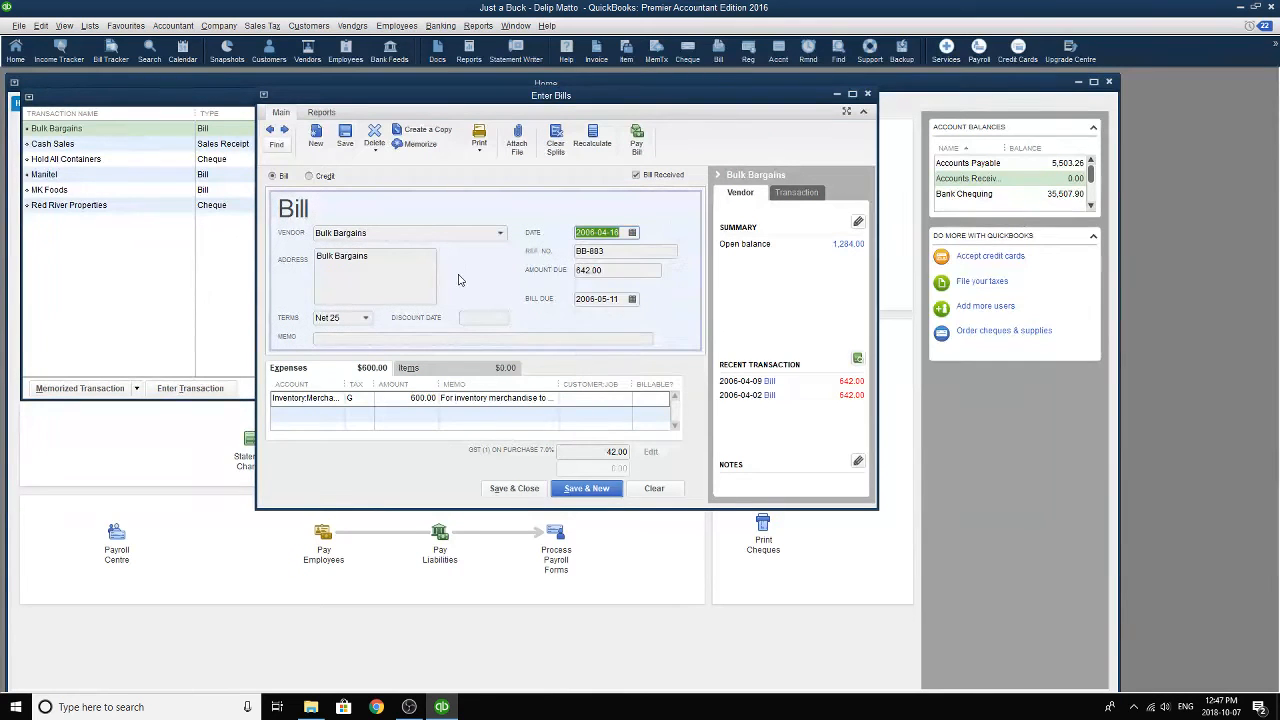
{"action": "left_click", "coordinate": [515, 488]}
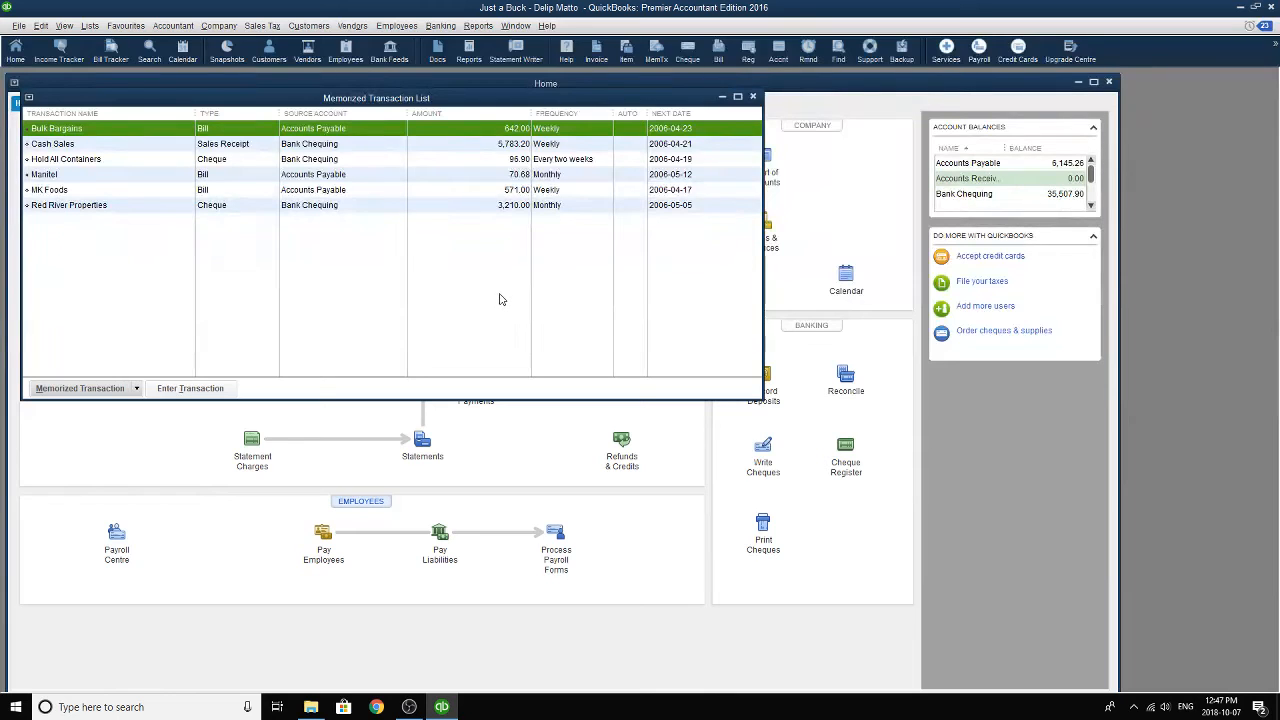
{"action": "left_click", "coordinate": [748, 99]}
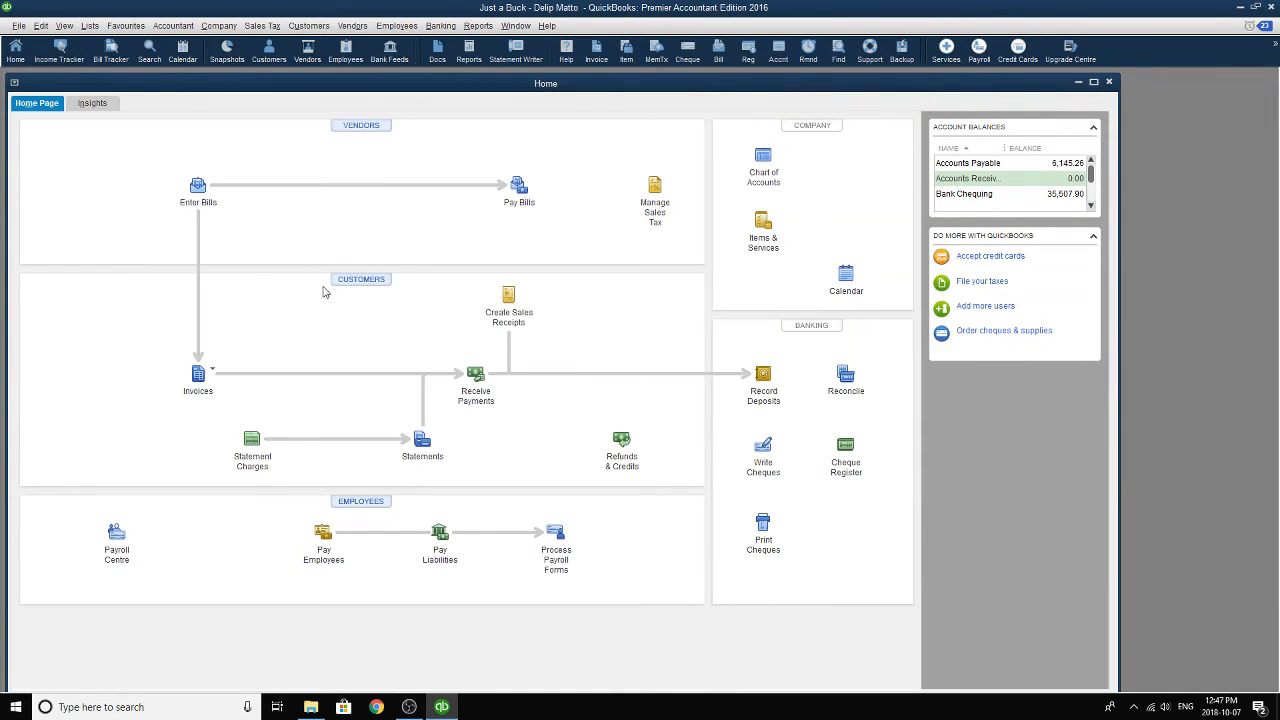
- Pay the B & G Imports bill BGI-2118 by cheque from Bank Chequing, dated 2006-04-16, and leave without printing cheques
{"action": "left_click", "coordinate": [518, 200]}
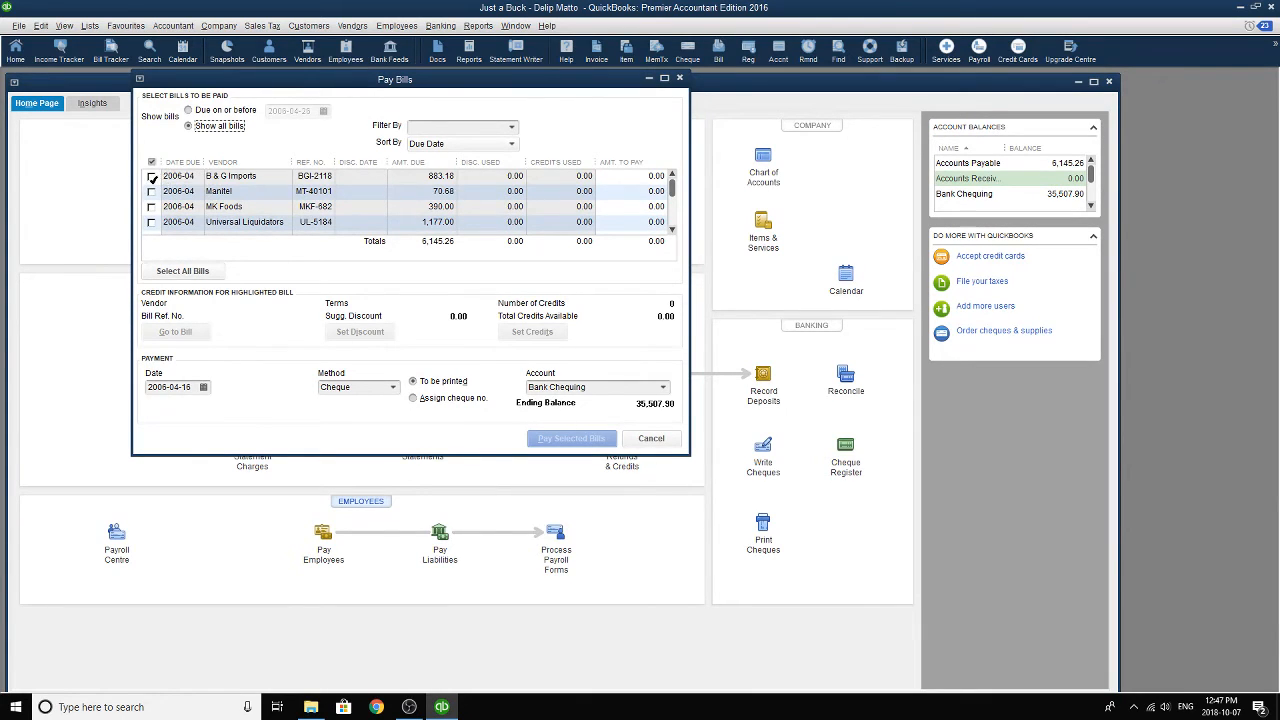
{"action": "left_click", "coordinate": [152, 177]}
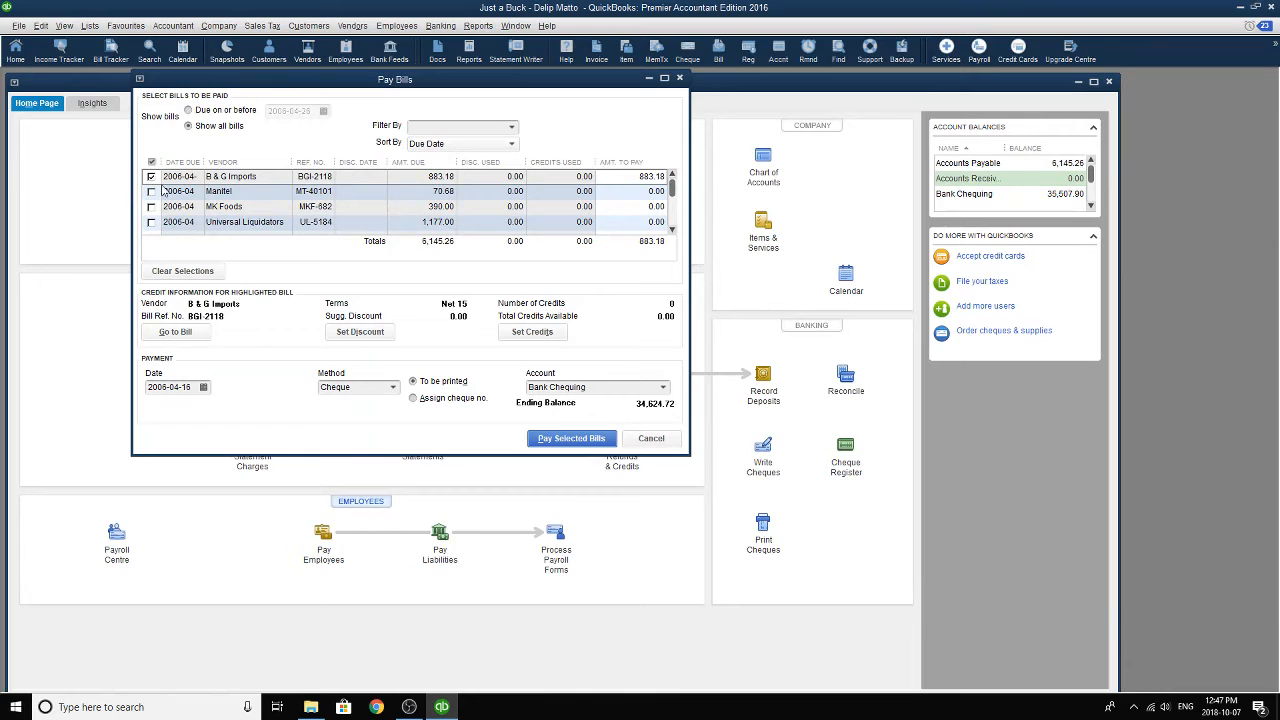
{"action": "left_click", "coordinate": [204, 387]}
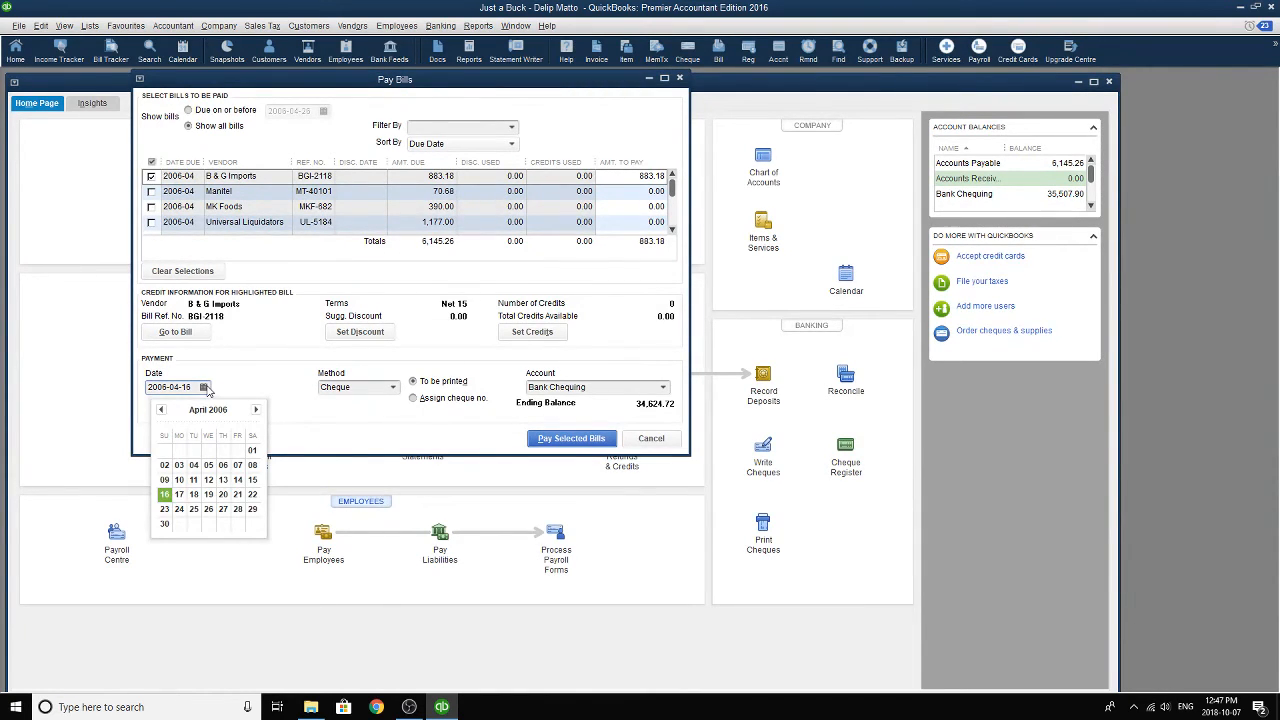
{"action": "left_click", "coordinate": [194, 494]}
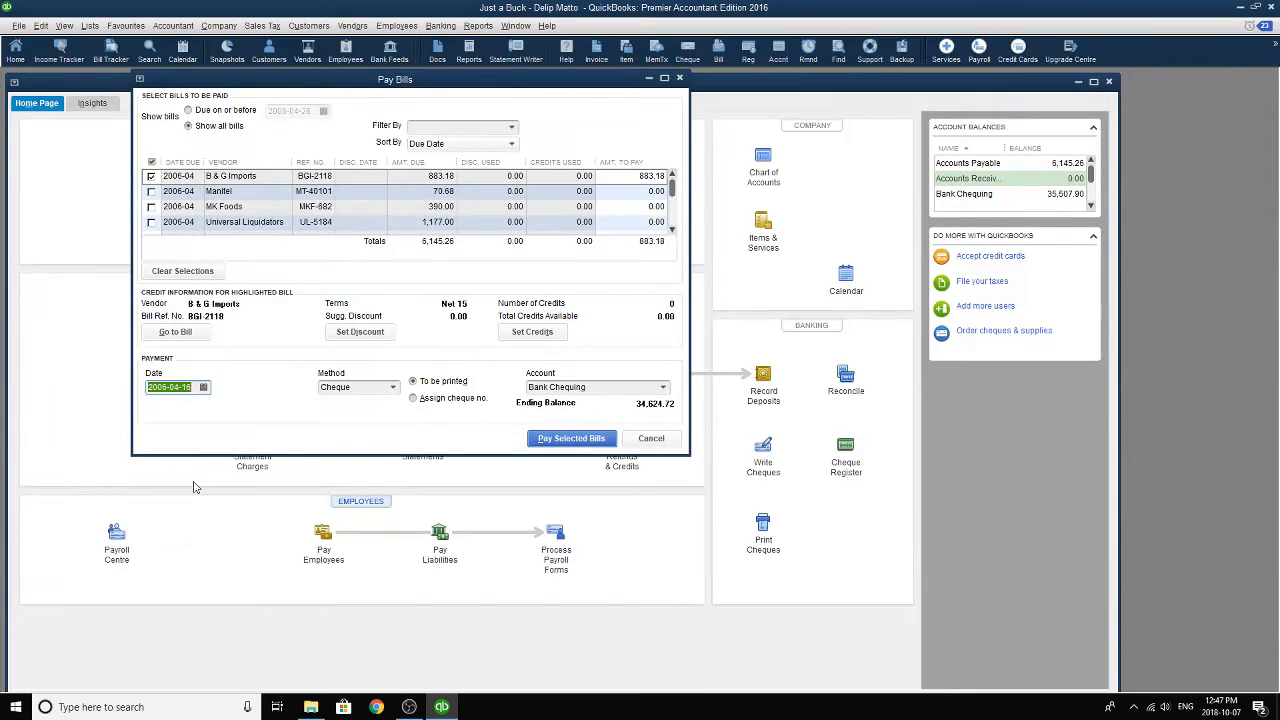
{"action": "left_click", "coordinate": [590, 441]}
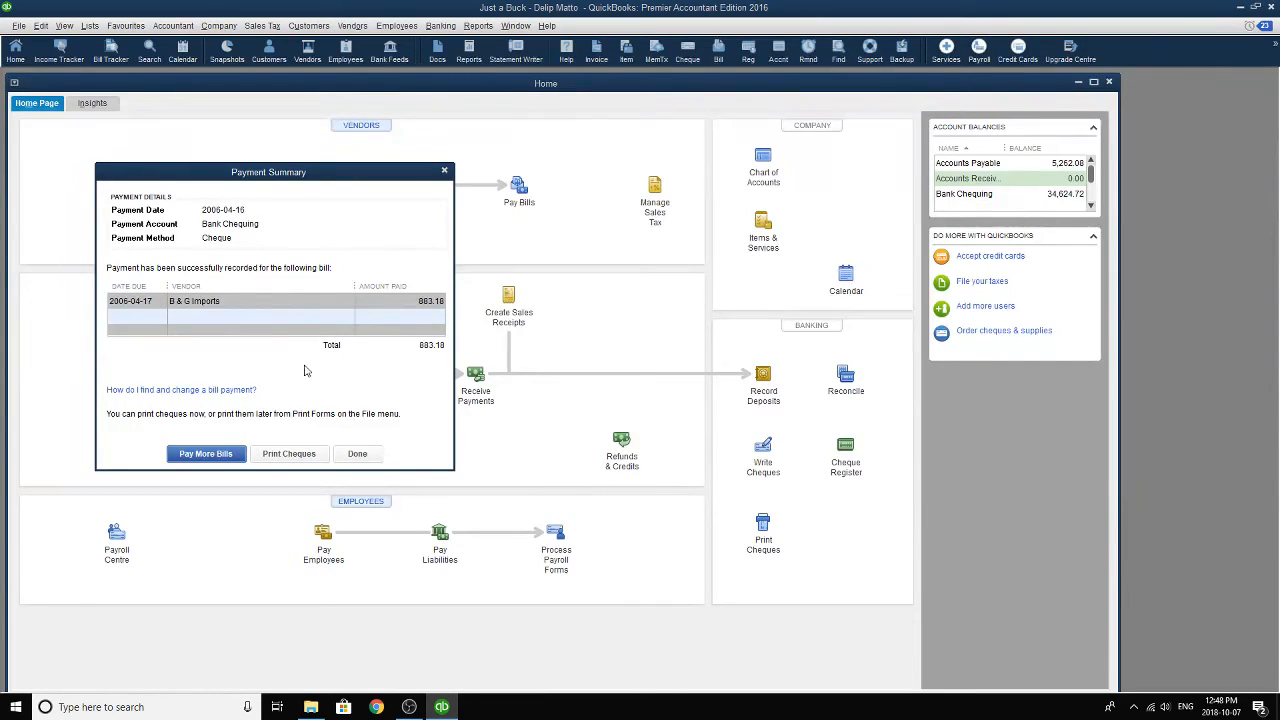
{"action": "left_click", "coordinate": [303, 450]}
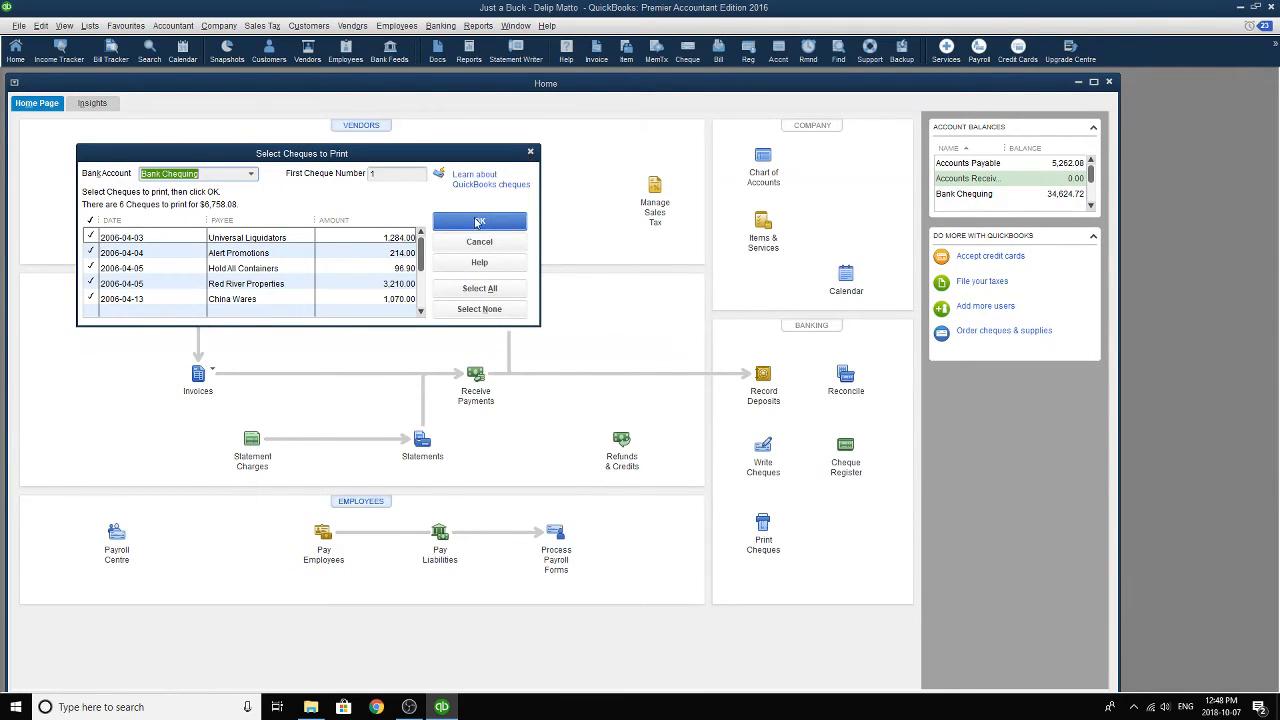
{"action": "left_click", "coordinate": [530, 158]}
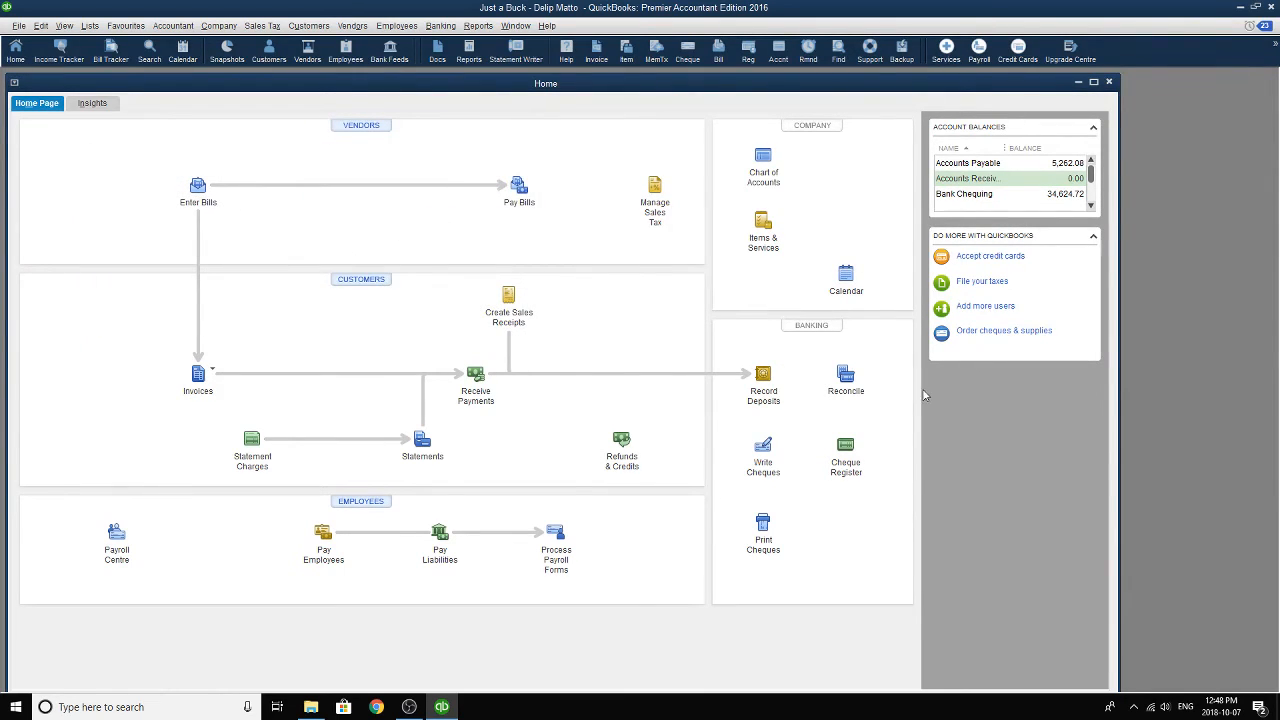
- Find the B & G Imports bill payment cheque, turn off printing it later, assign cheque number 203 and record the change
{"action": "left_click", "coordinate": [765, 450]}
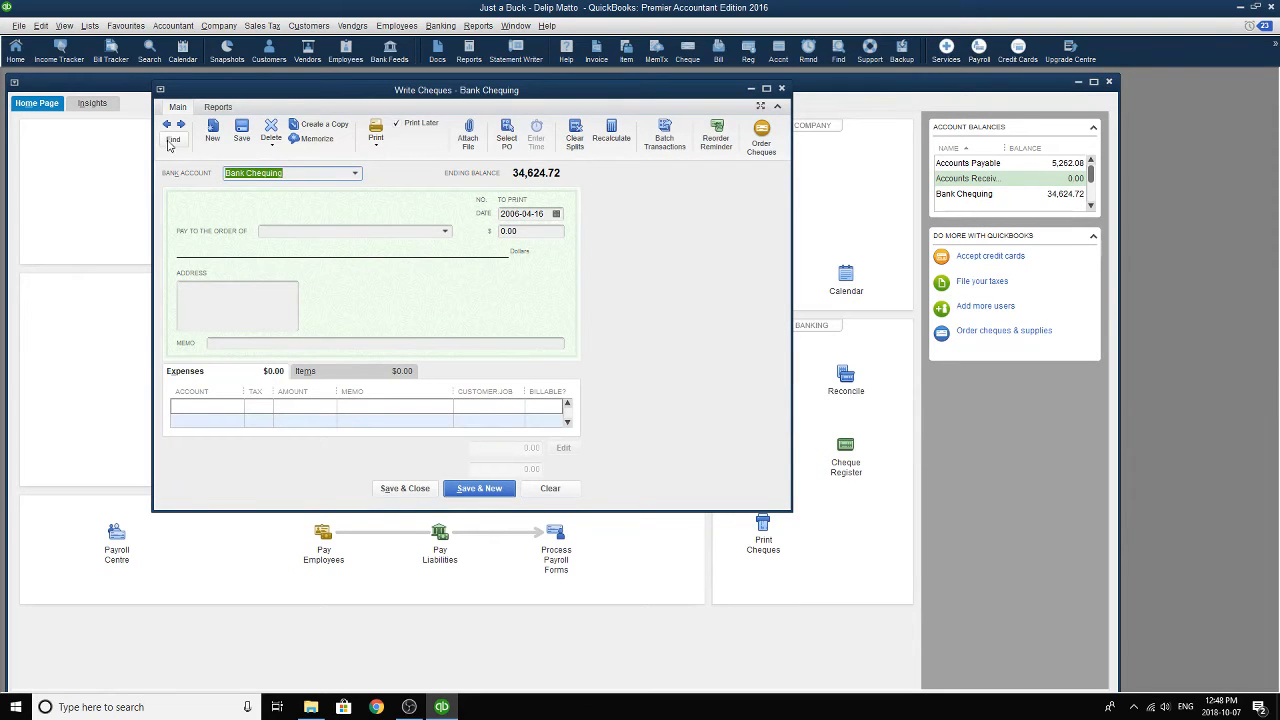
{"action": "left_click", "coordinate": [167, 123]}
{"action": "left_click", "coordinate": [167, 123]}
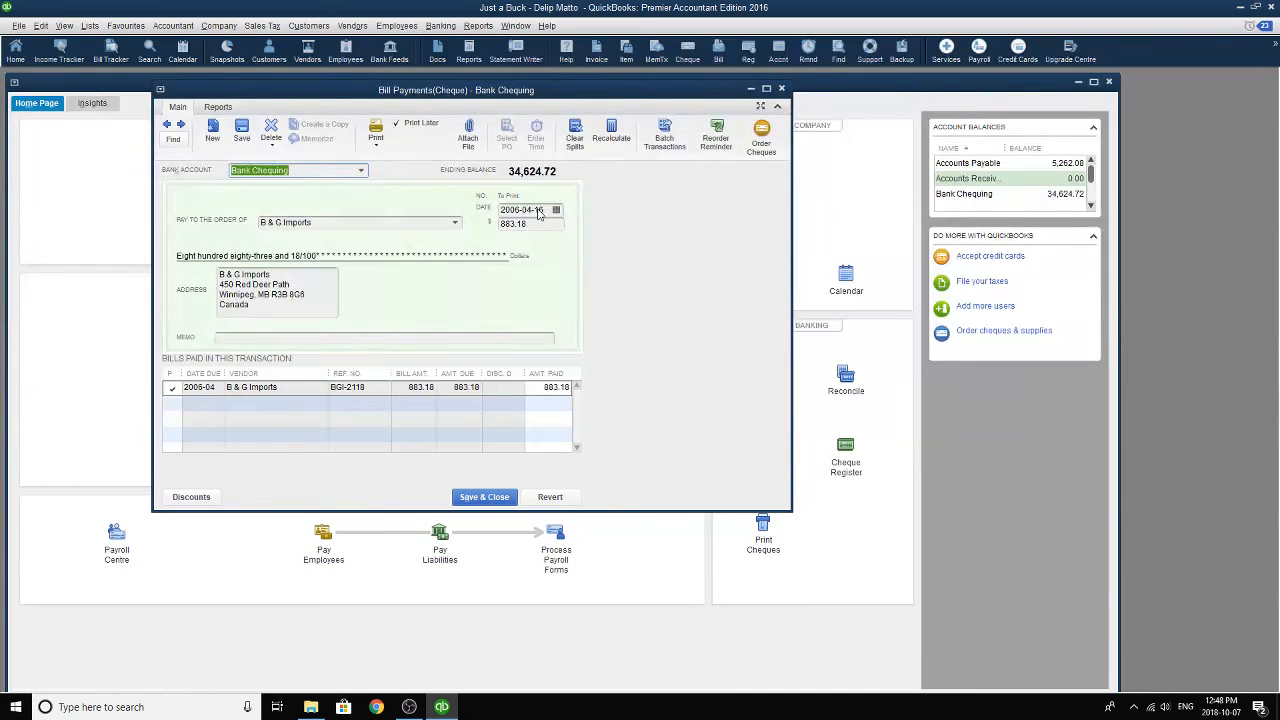
{"action": "left_click", "coordinate": [399, 126]}
{"action": "left_click_drag", "start_coordinate": [517, 196], "coordinate": [455, 194]}
{"action": "key", "text": "BackSpace"}
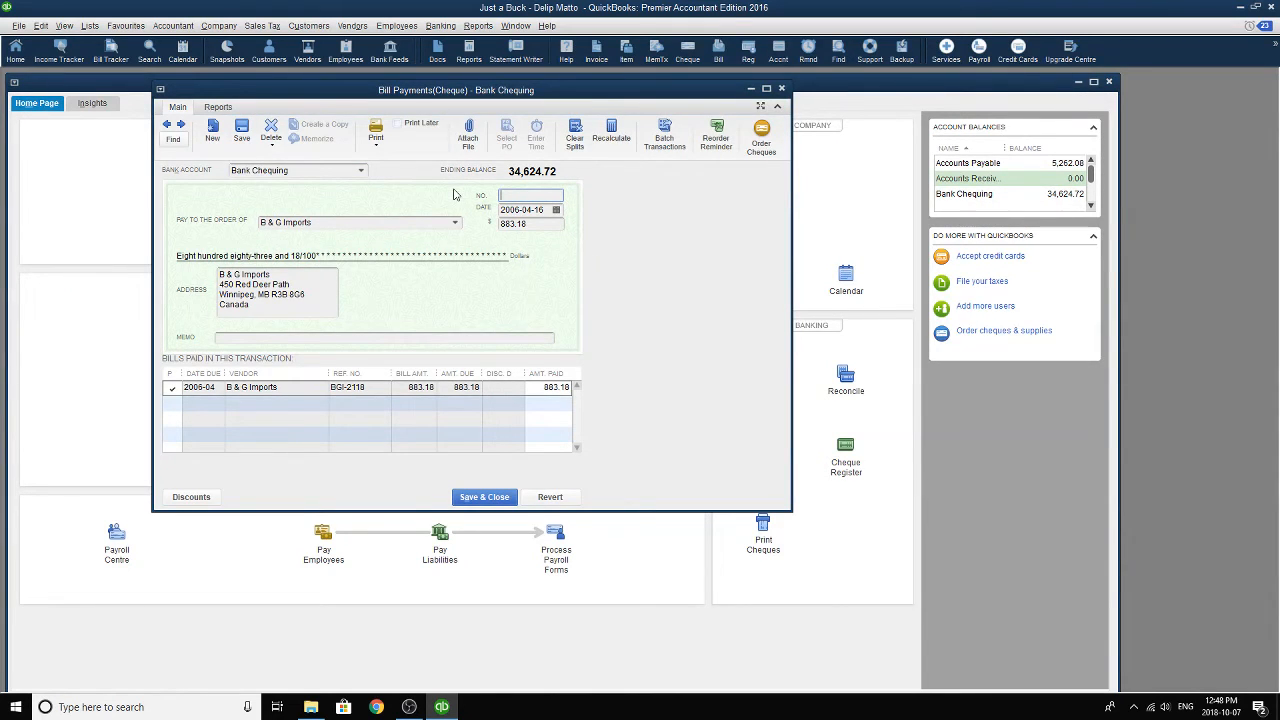
{"action": "type", "text": "203"}
{"action": "left_click", "coordinate": [497, 497]}
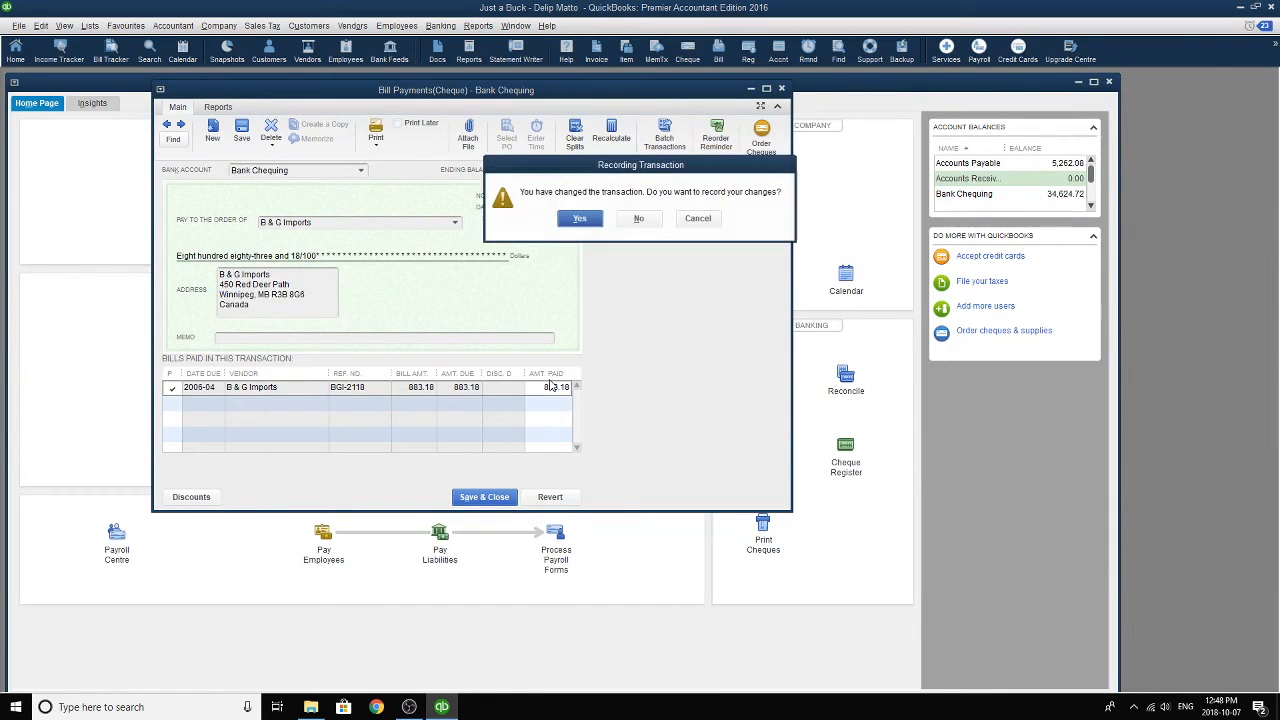
{"action": "left_click", "coordinate": [581, 218]}
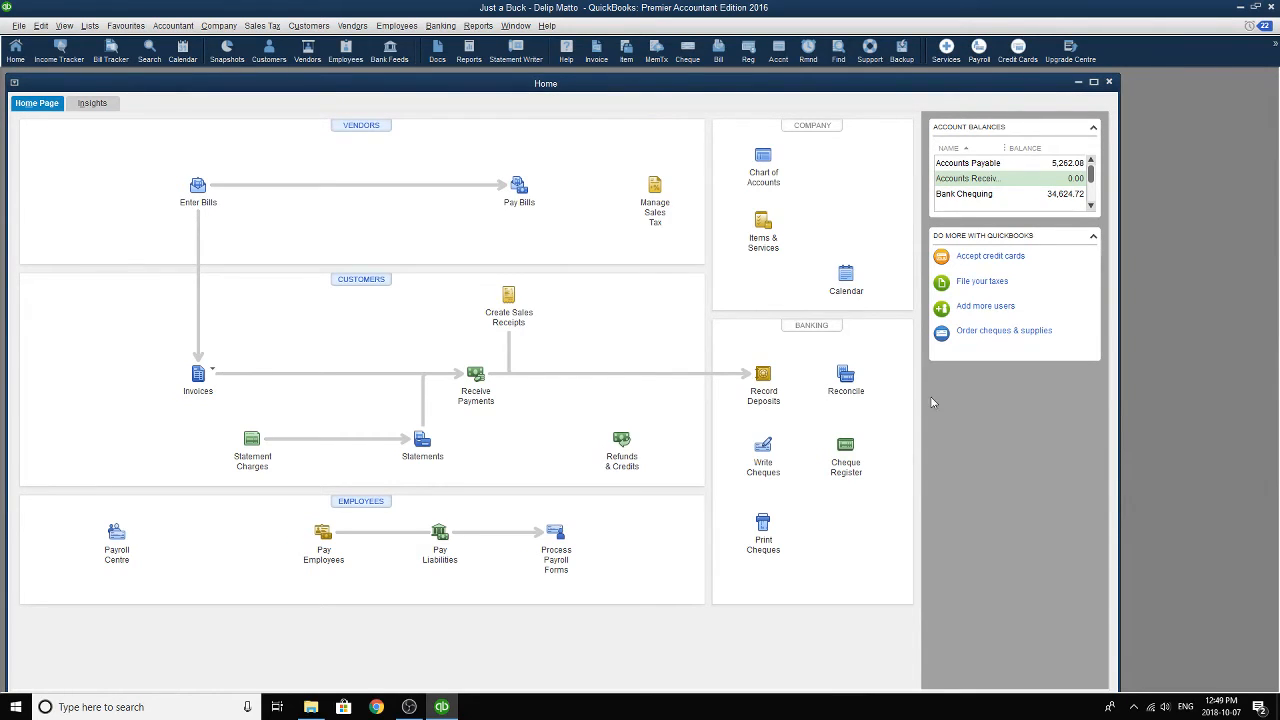
{"action": "left_click", "coordinate": [197, 193]}
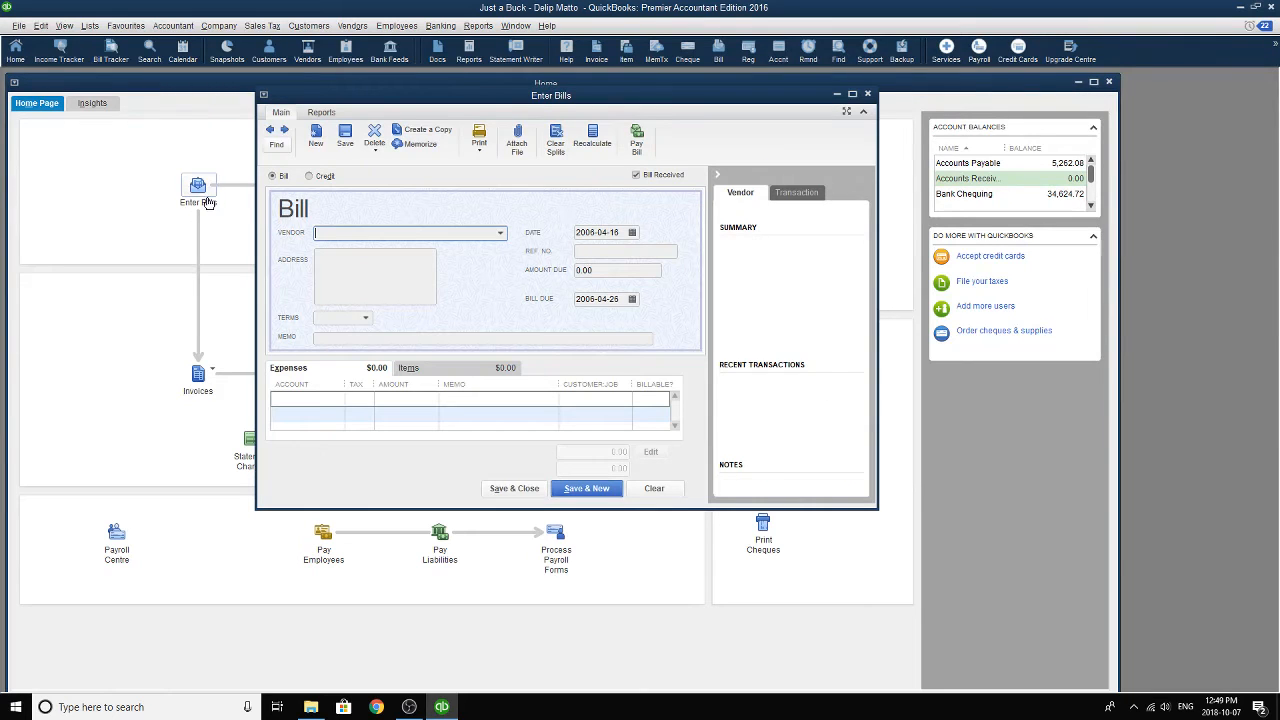
{"action": "left_click", "coordinate": [502, 236]}
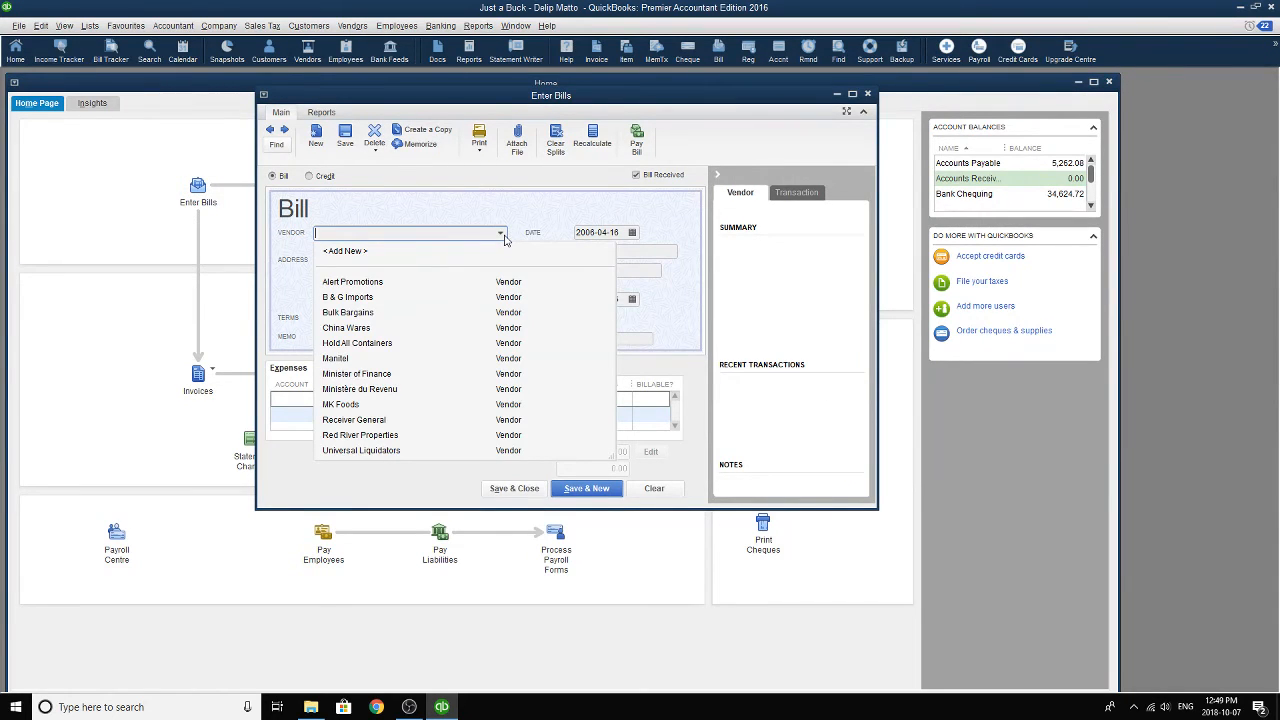
{"action": "left_click", "coordinate": [867, 94]}
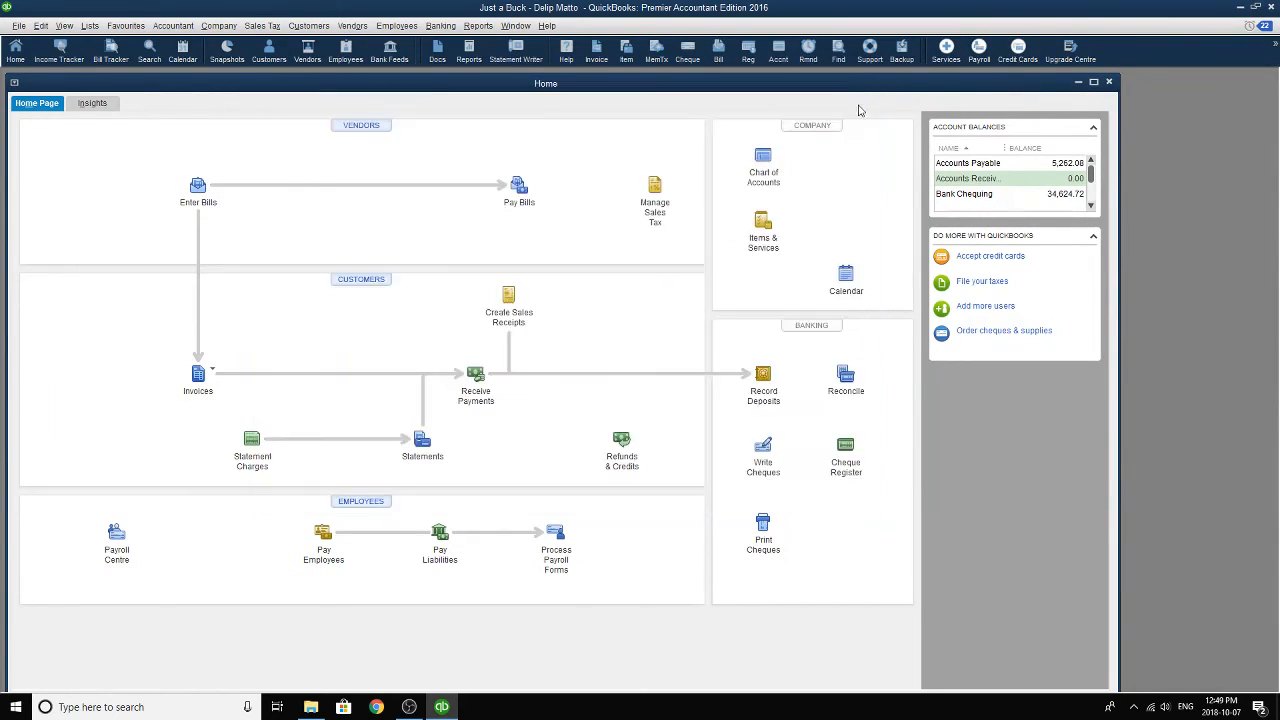
- Record the memorized MK Foods bill dated 2006-04-17 with reference number MKF-96123, saving and closing it
{"action": "left_click", "coordinate": [98, 26]}
{"action": "left_click", "coordinate": [140, 189]}
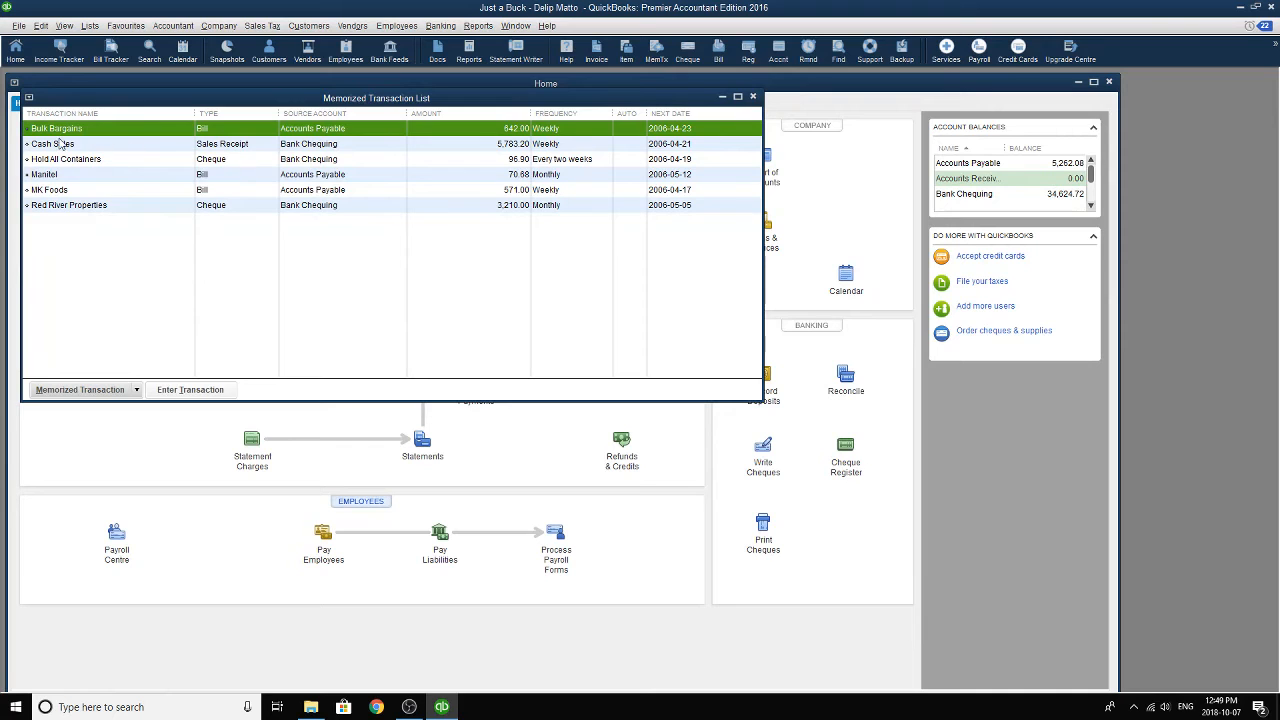
{"action": "double_click", "coordinate": [58, 189]}
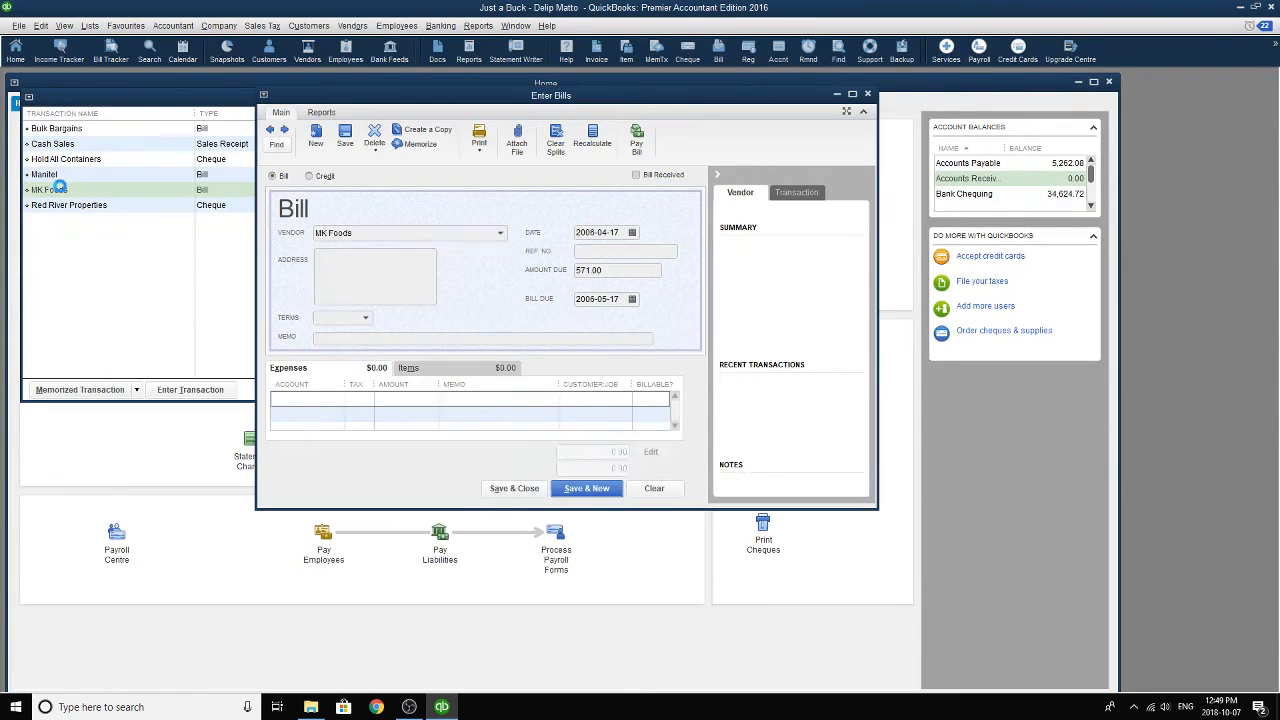
{"action": "left_click", "coordinate": [634, 232]}
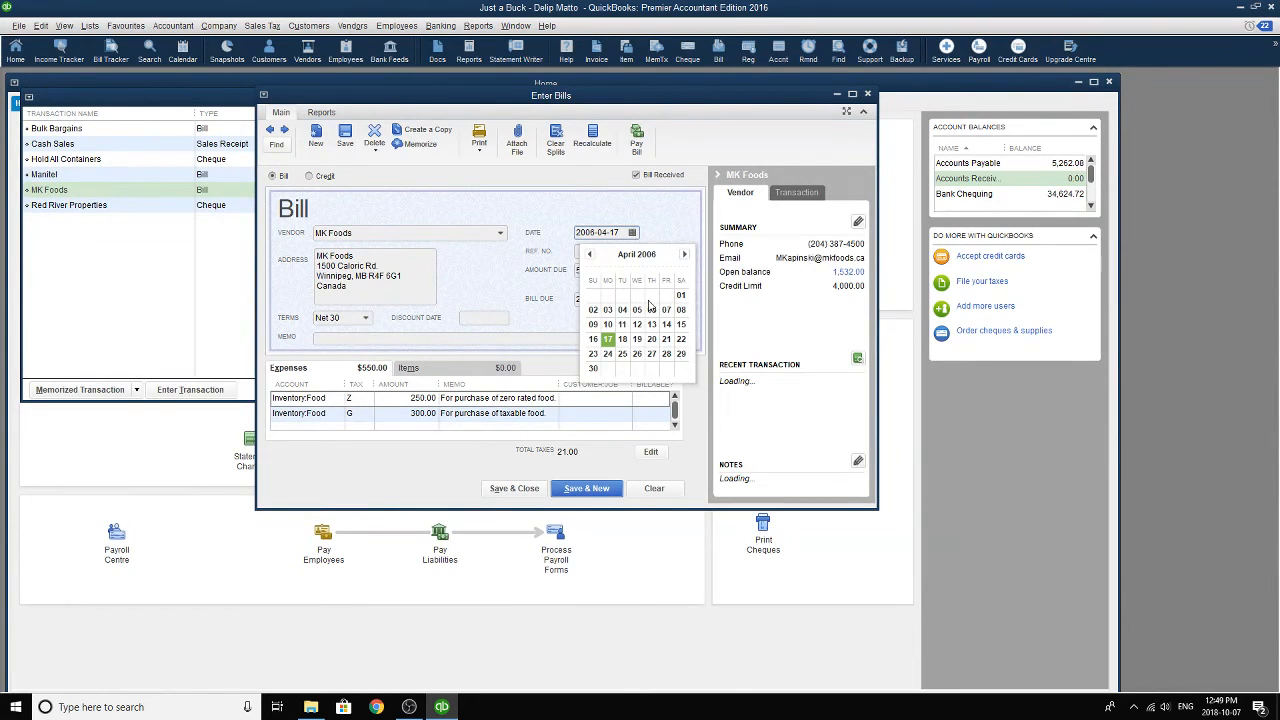
{"action": "left_click", "coordinate": [608, 339]}
{"action": "left_click", "coordinate": [613, 251]}
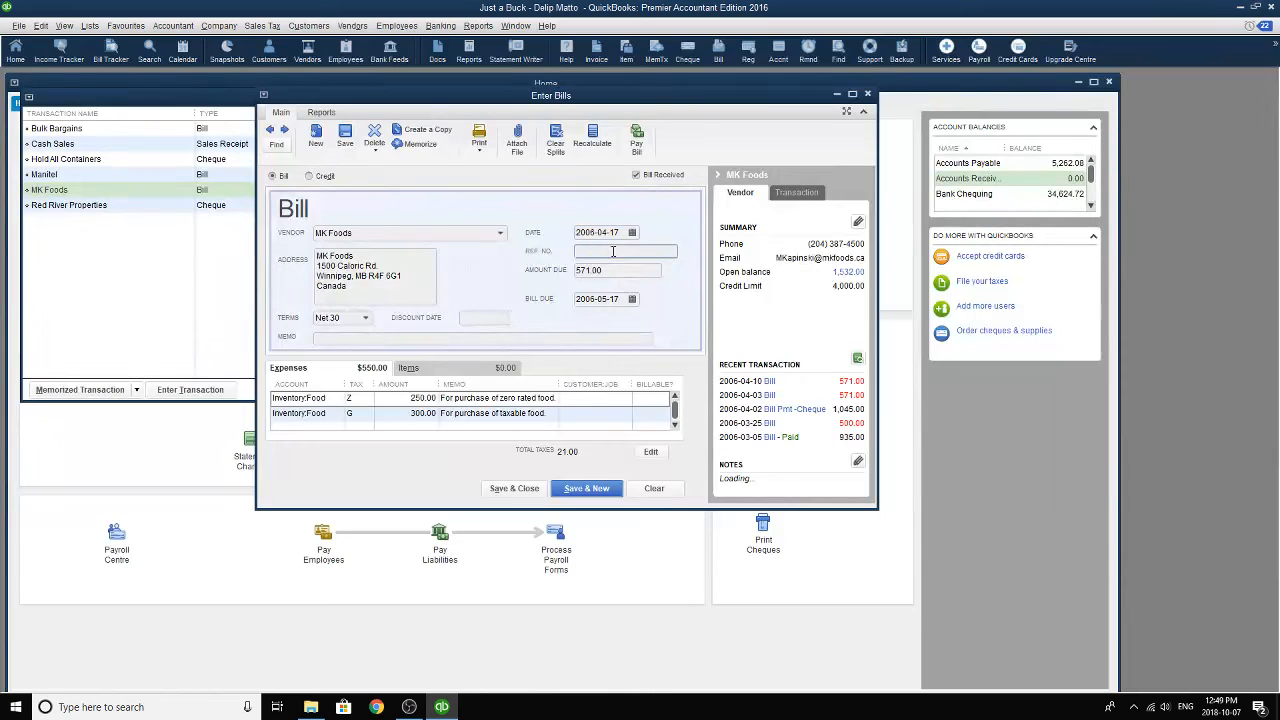
{"action": "type", "text": "MKF-96123"}
{"action": "key", "text": "Tab"}
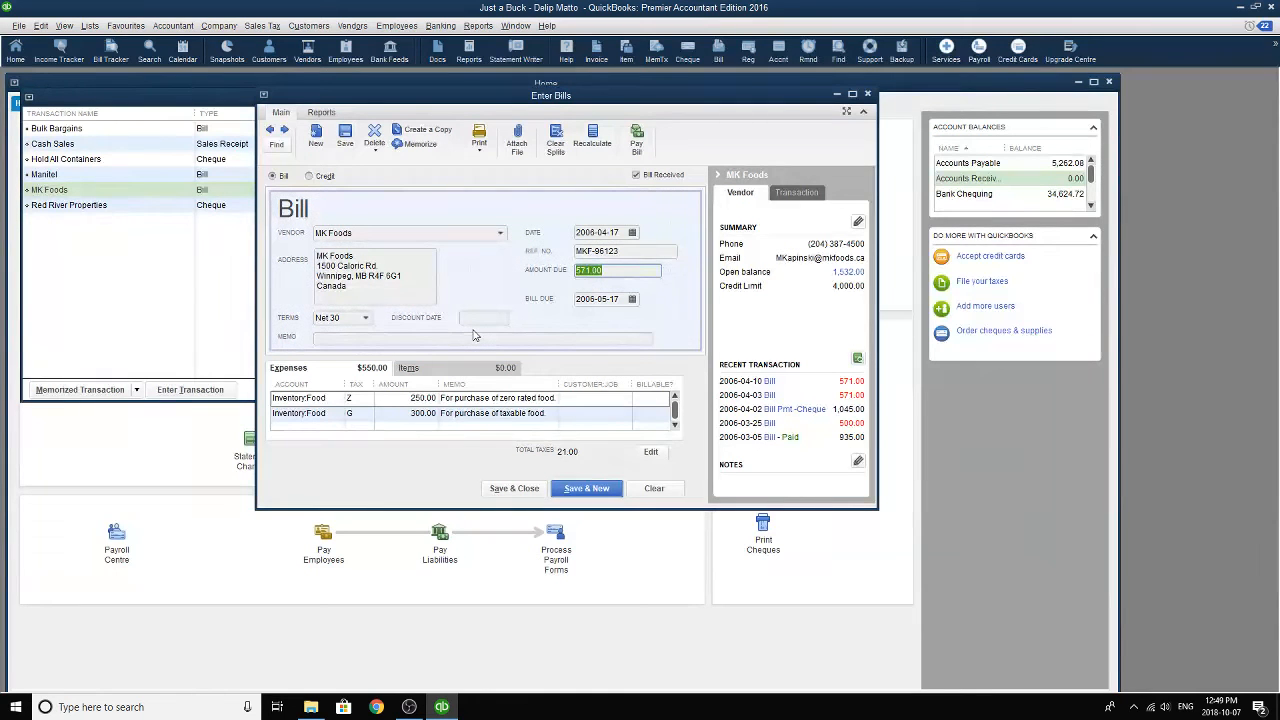
{"action": "left_click", "coordinate": [530, 489]}
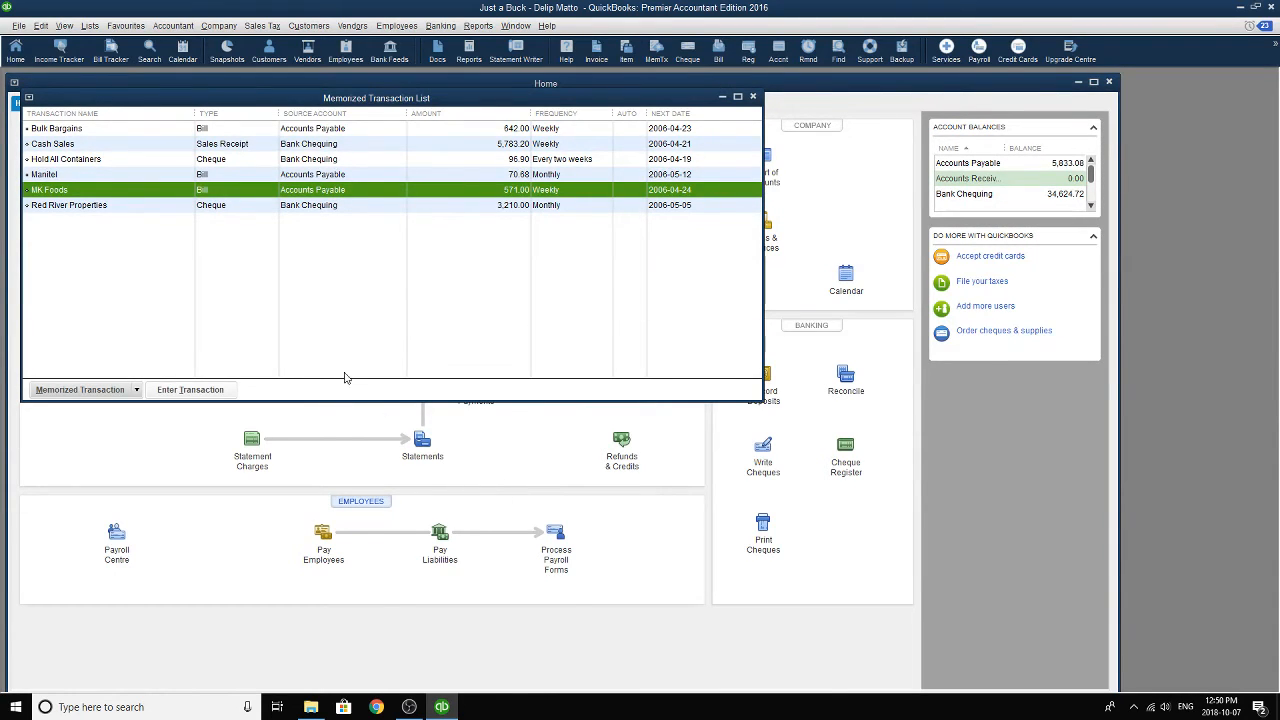
{"action": "right_click", "coordinate": [147, 195]}
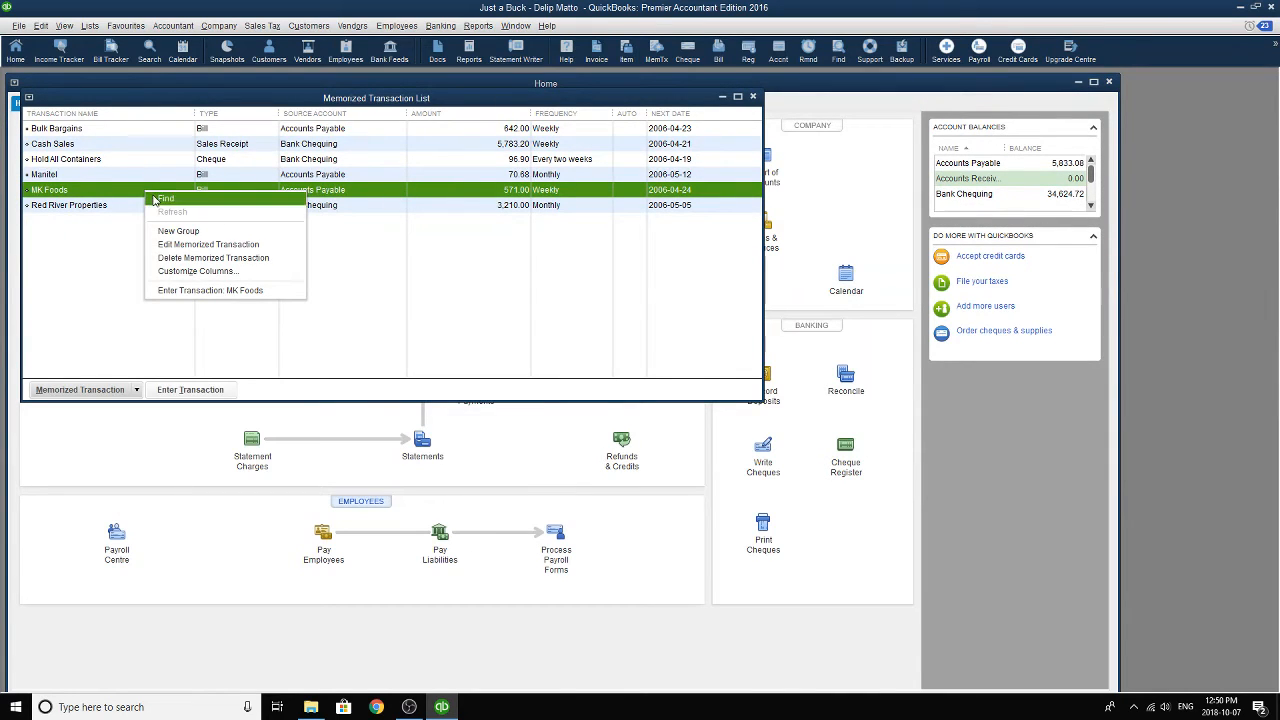
{"action": "left_click", "coordinate": [755, 313]}
{"action": "left_click", "coordinate": [118, 208]}
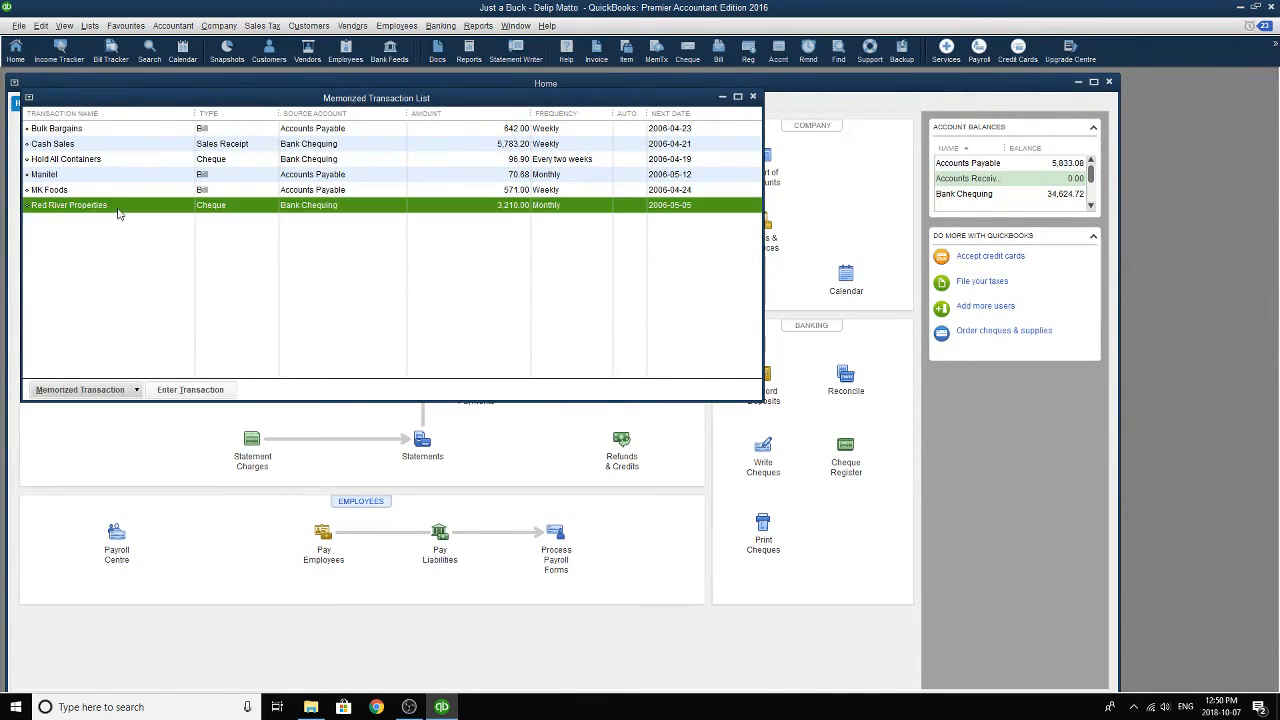
{"action": "left_click", "coordinate": [102, 143]}
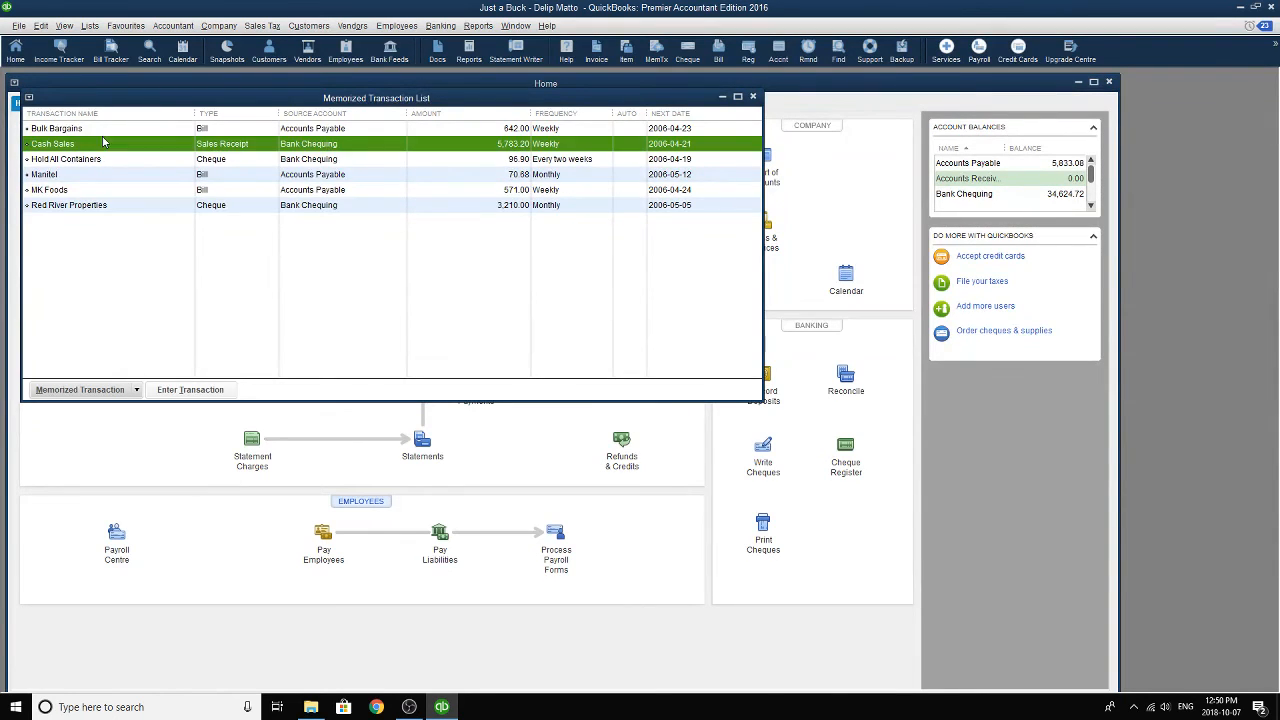
{"action": "key", "text": "Down"}
{"action": "key", "text": "Down"}
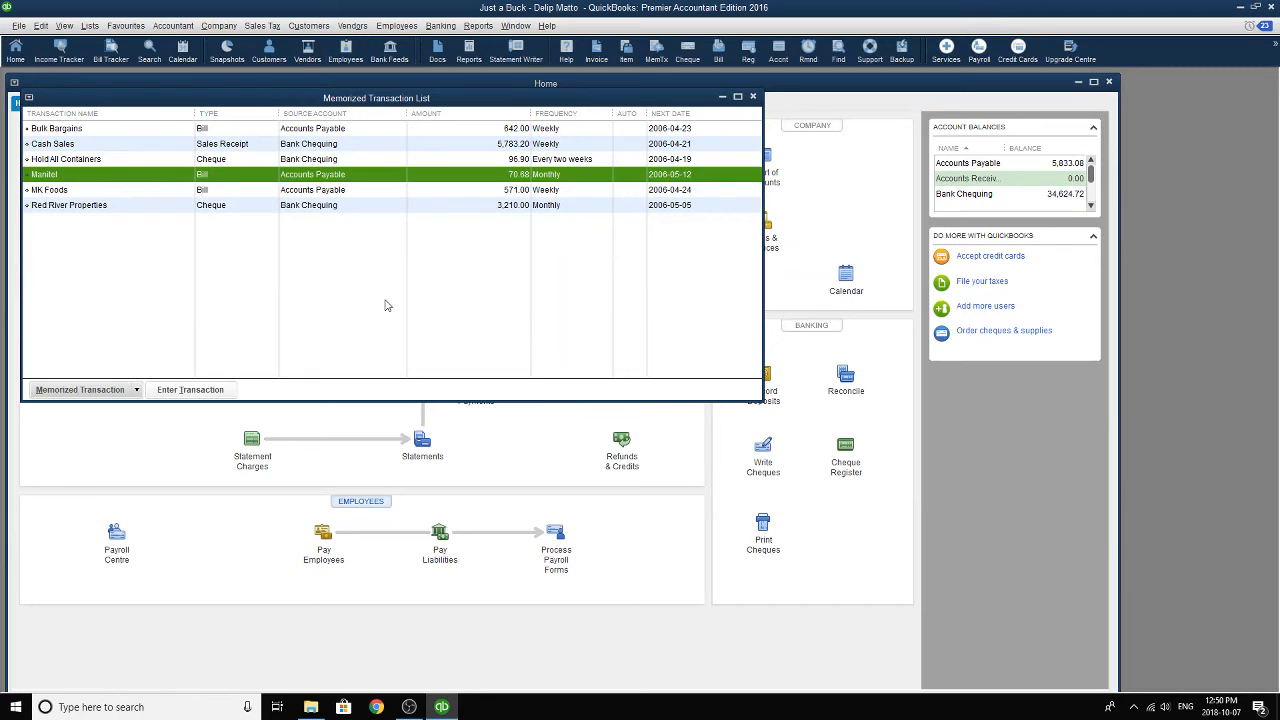
{"action": "left_click", "coordinate": [70, 131]}
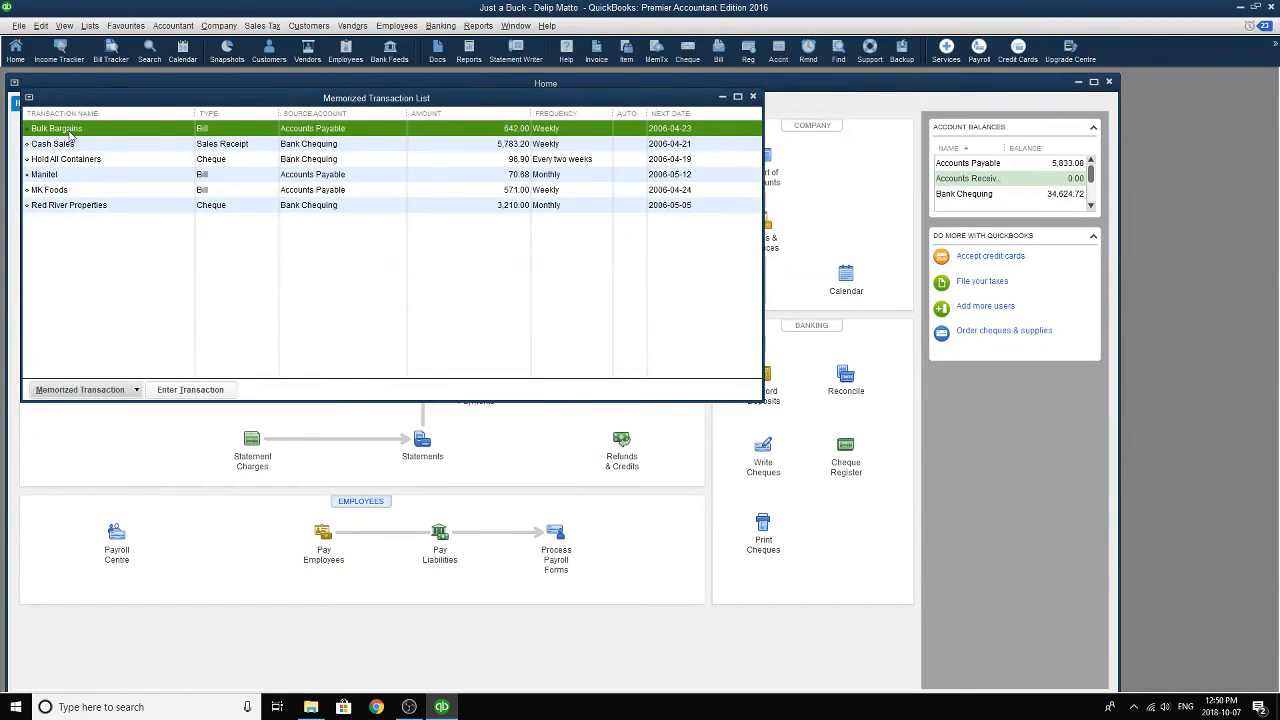
- Change the memorized Hold All Containers cheque's frequency to every four weeks, then close the memorized transaction list
{"action": "left_click", "coordinate": [60, 160]}
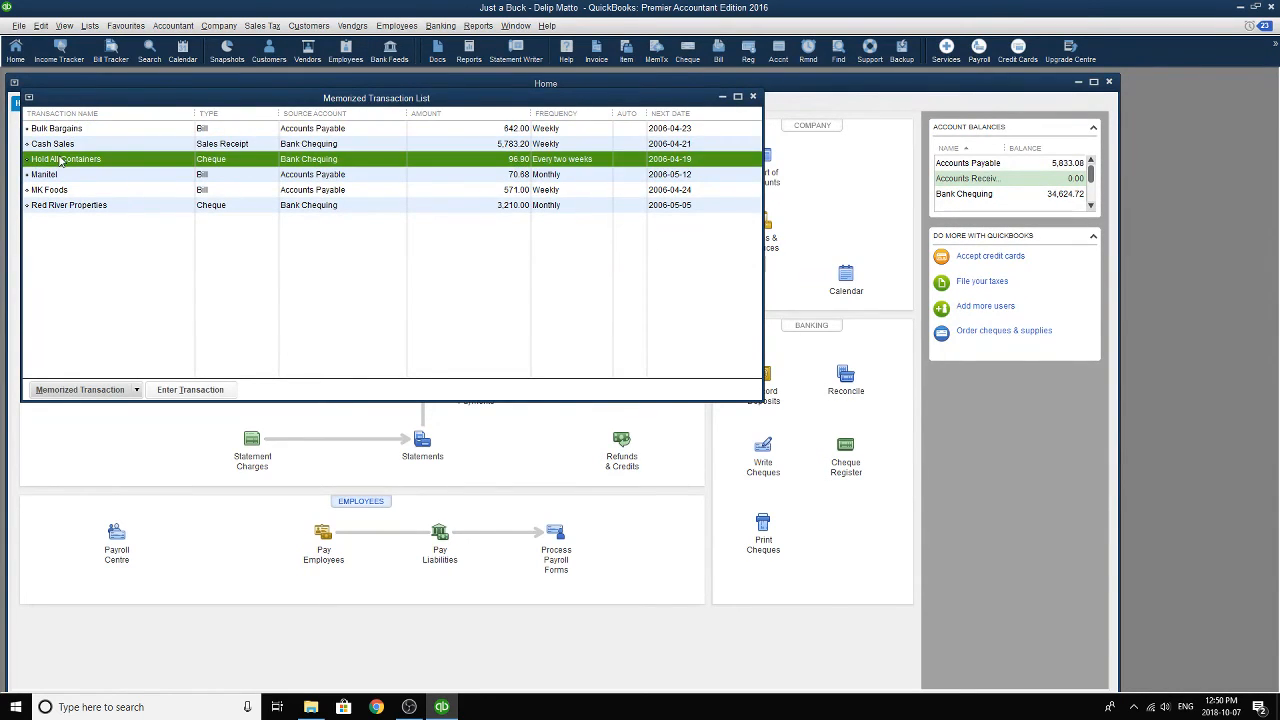
{"action": "right_click", "coordinate": [60, 160]}
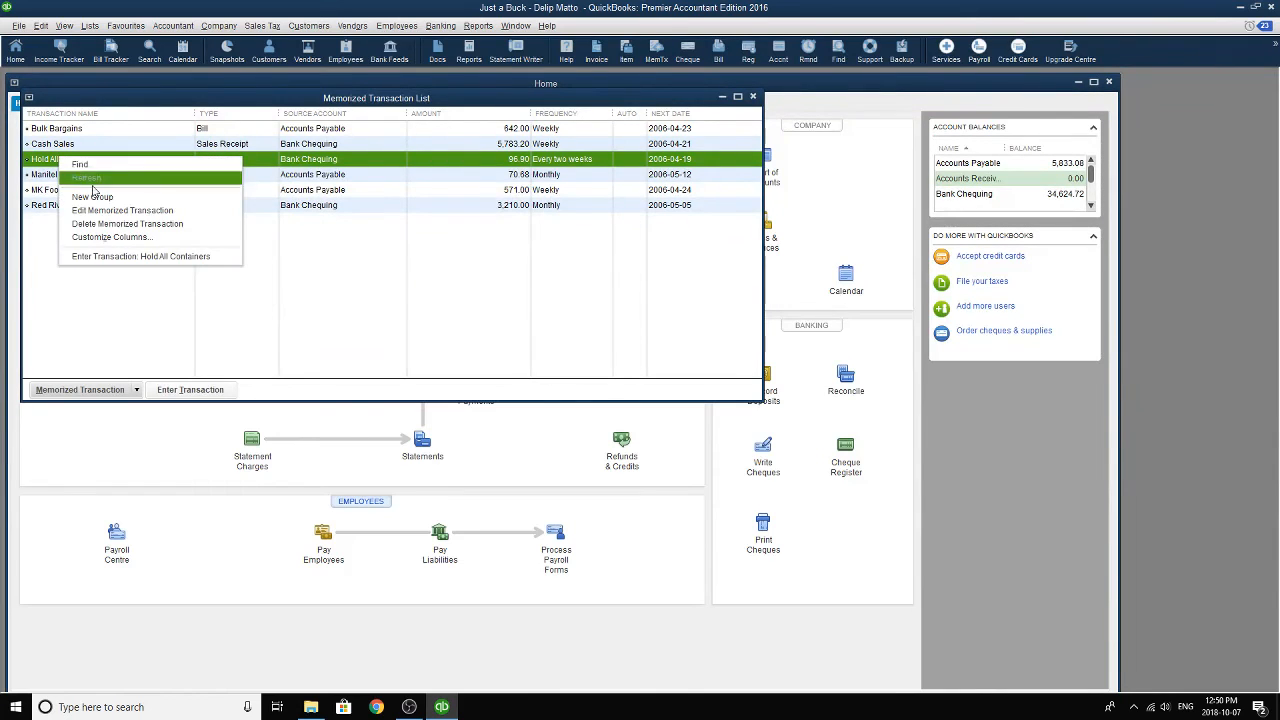
{"action": "left_click", "coordinate": [122, 210]}
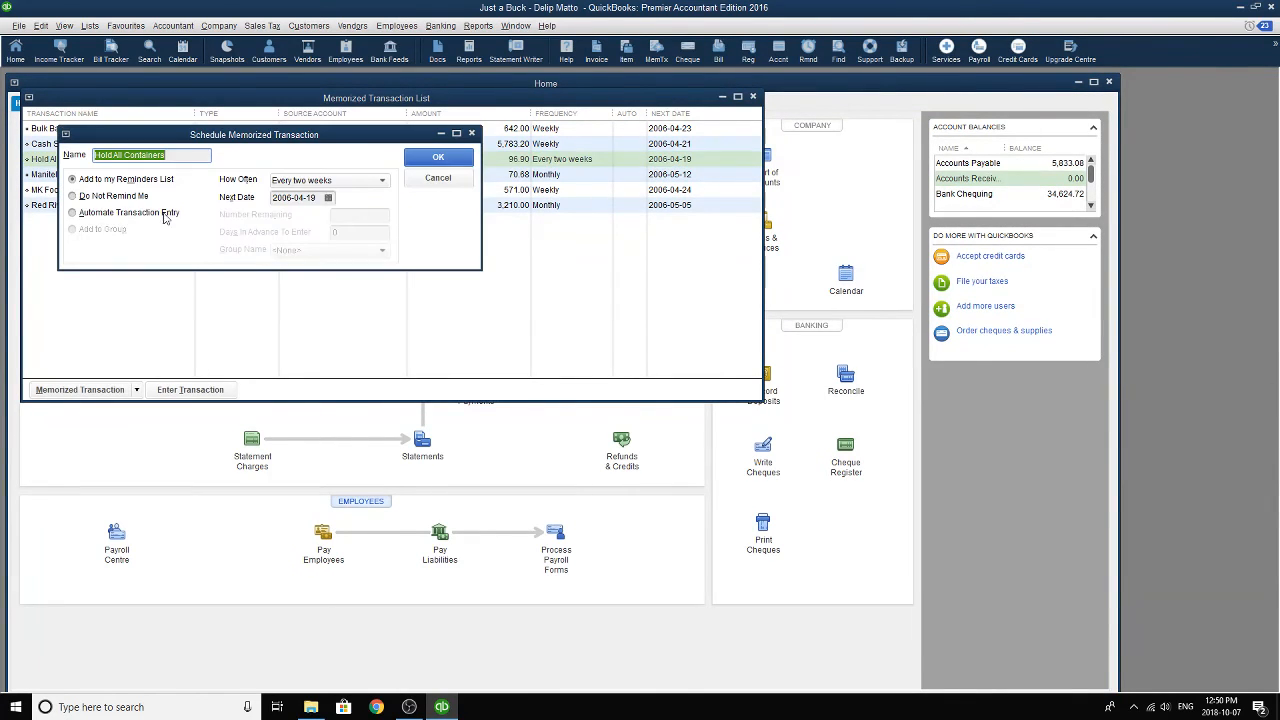
{"action": "left_click", "coordinate": [366, 187]}
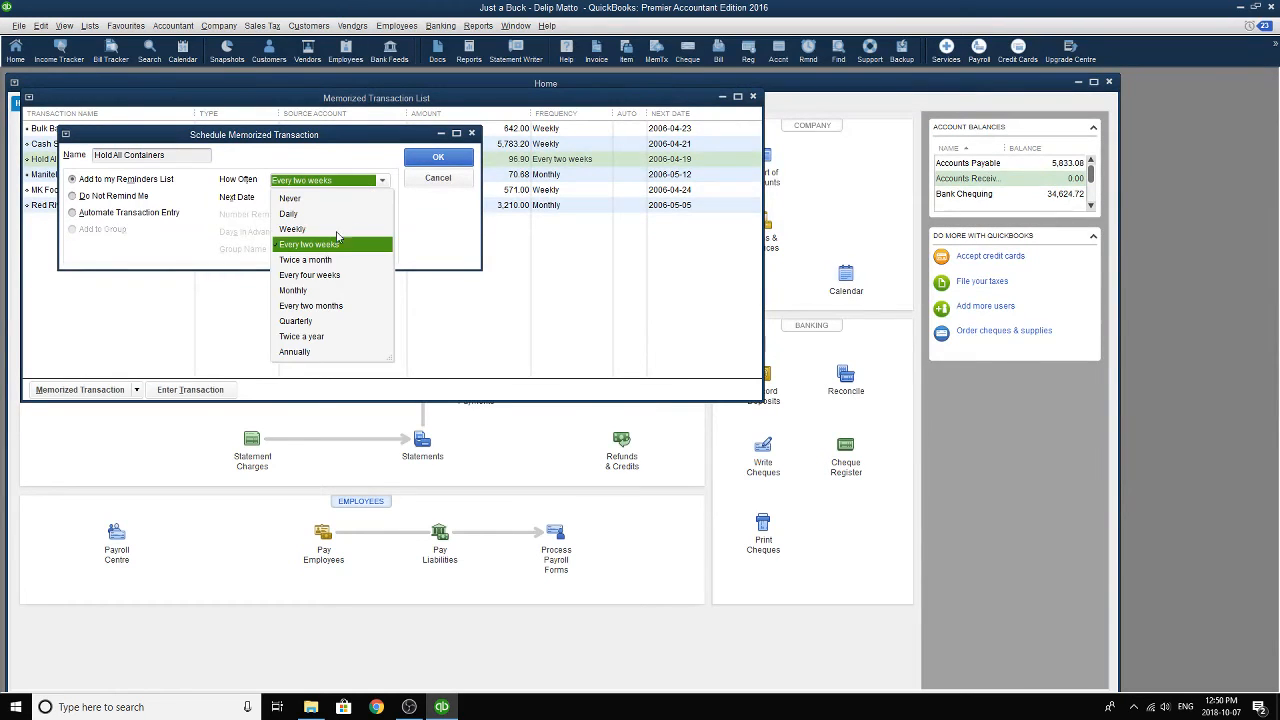
{"action": "left_click", "coordinate": [310, 276]}
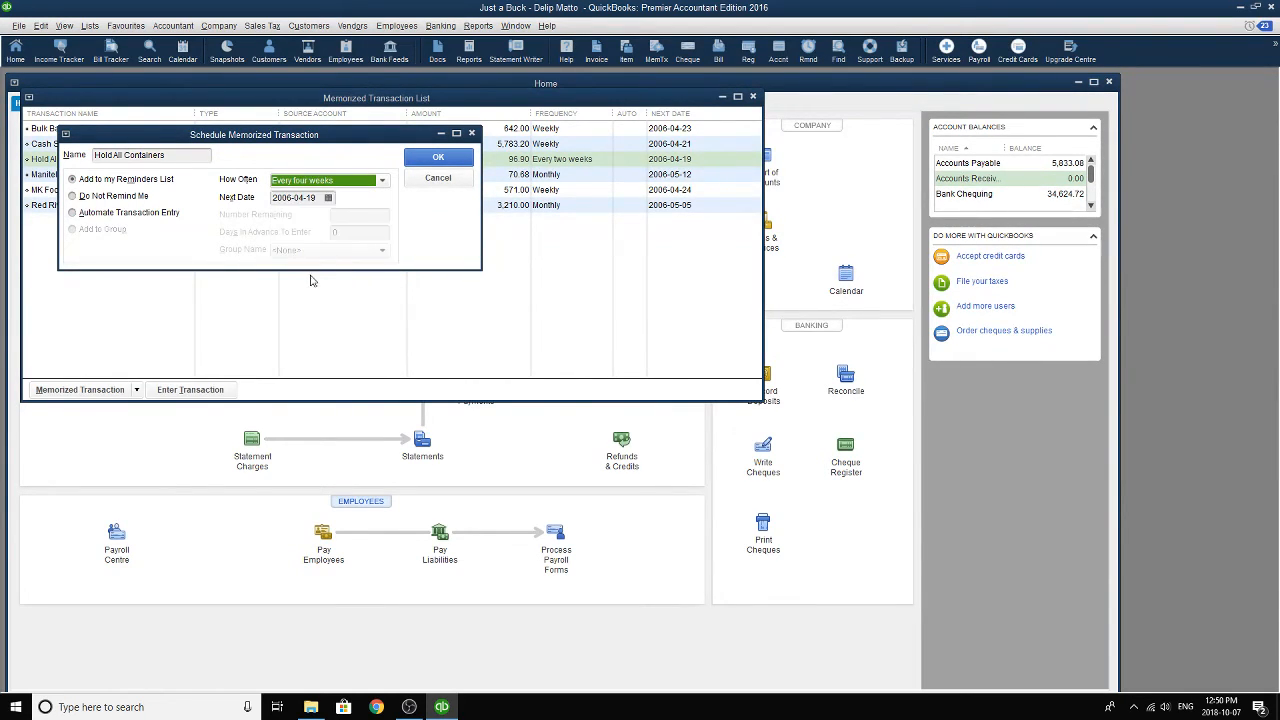
{"action": "left_click", "coordinate": [432, 158]}
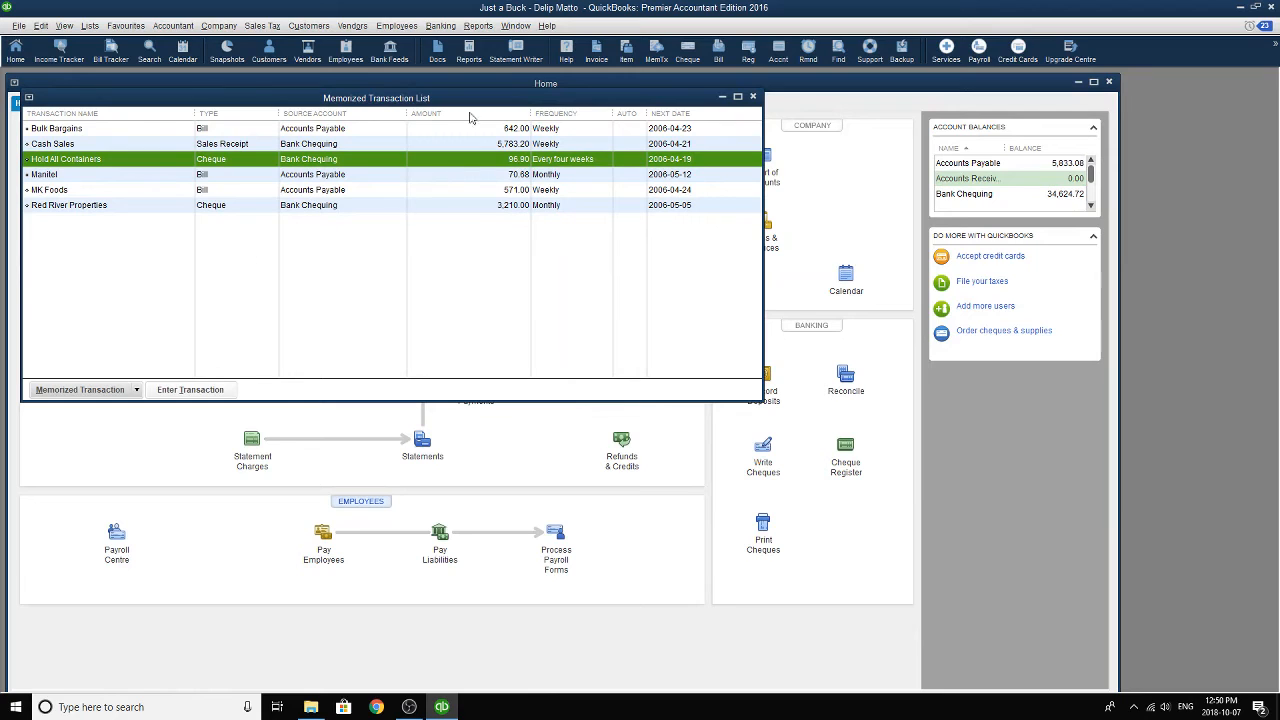
{"action": "left_click", "coordinate": [753, 96]}
- Pay the Manitel bill MT-40101 from Bank Chequing, dated 2006-04-20, assigning cheque number 204, and finish paying bills
{"action": "left_click", "coordinate": [507, 196]}
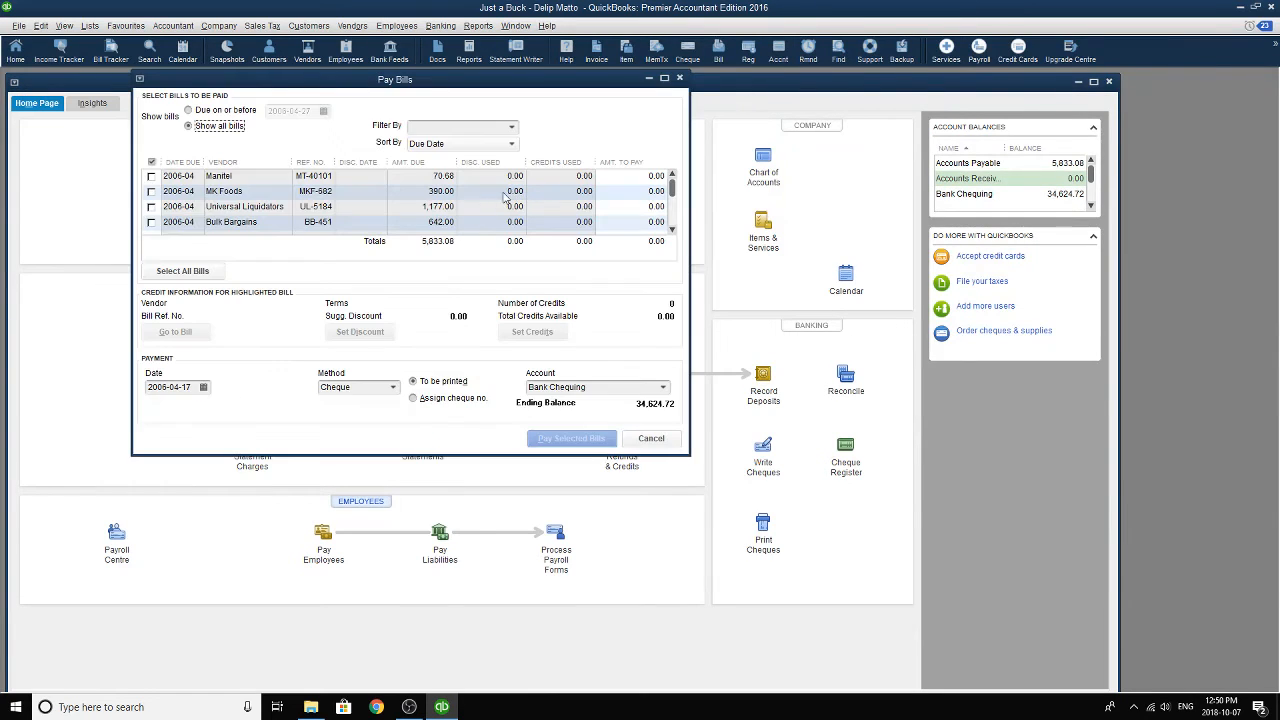
{"action": "left_click", "coordinate": [151, 177]}
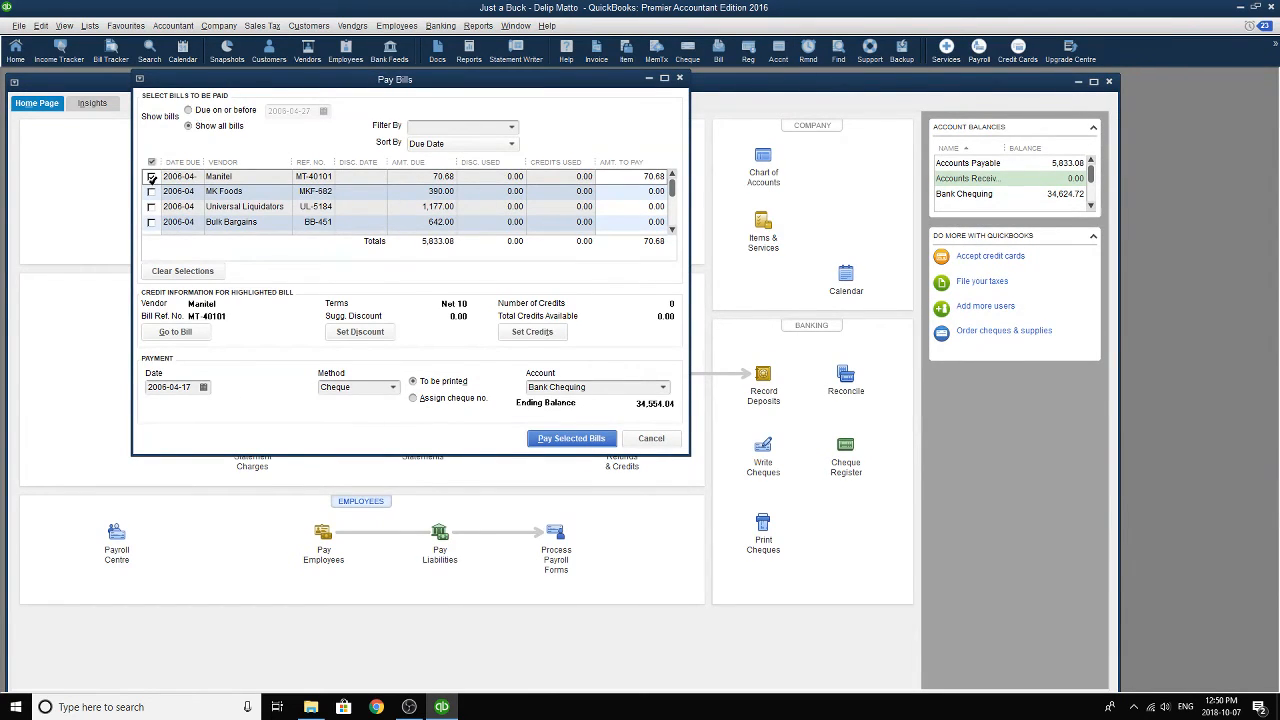
{"action": "left_click", "coordinate": [452, 399]}
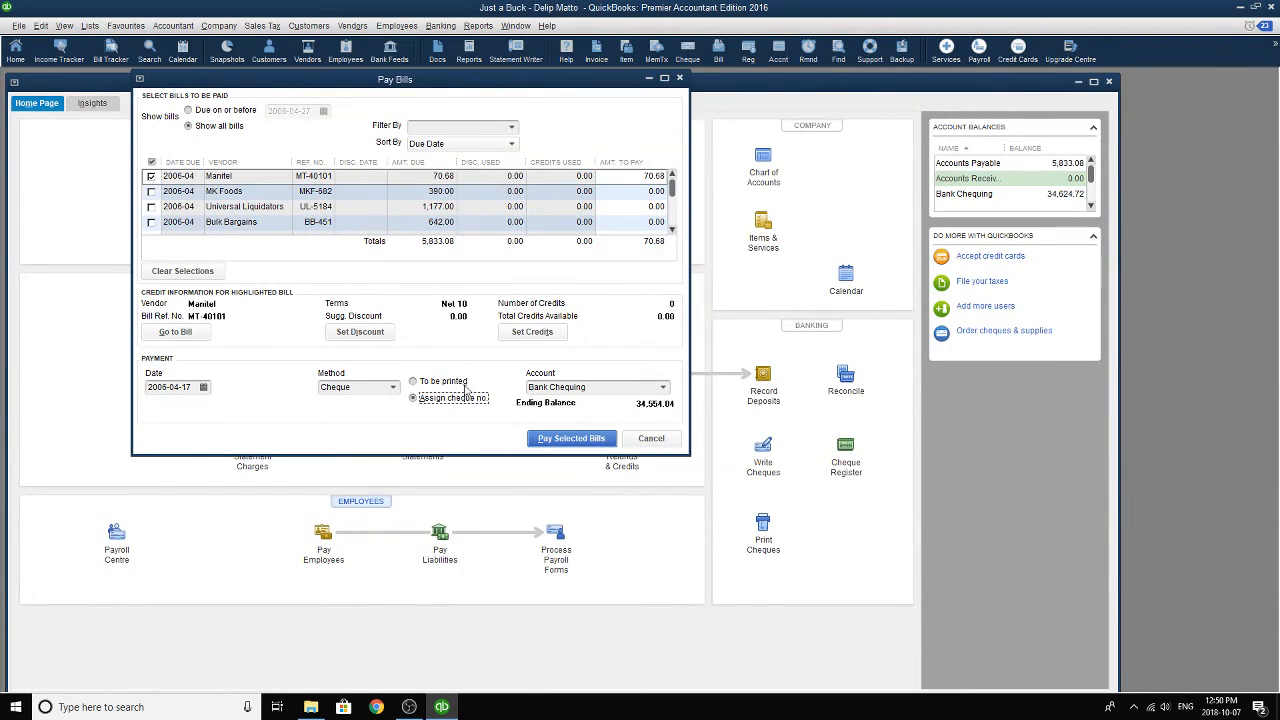
{"action": "left_click", "coordinate": [203, 387]}
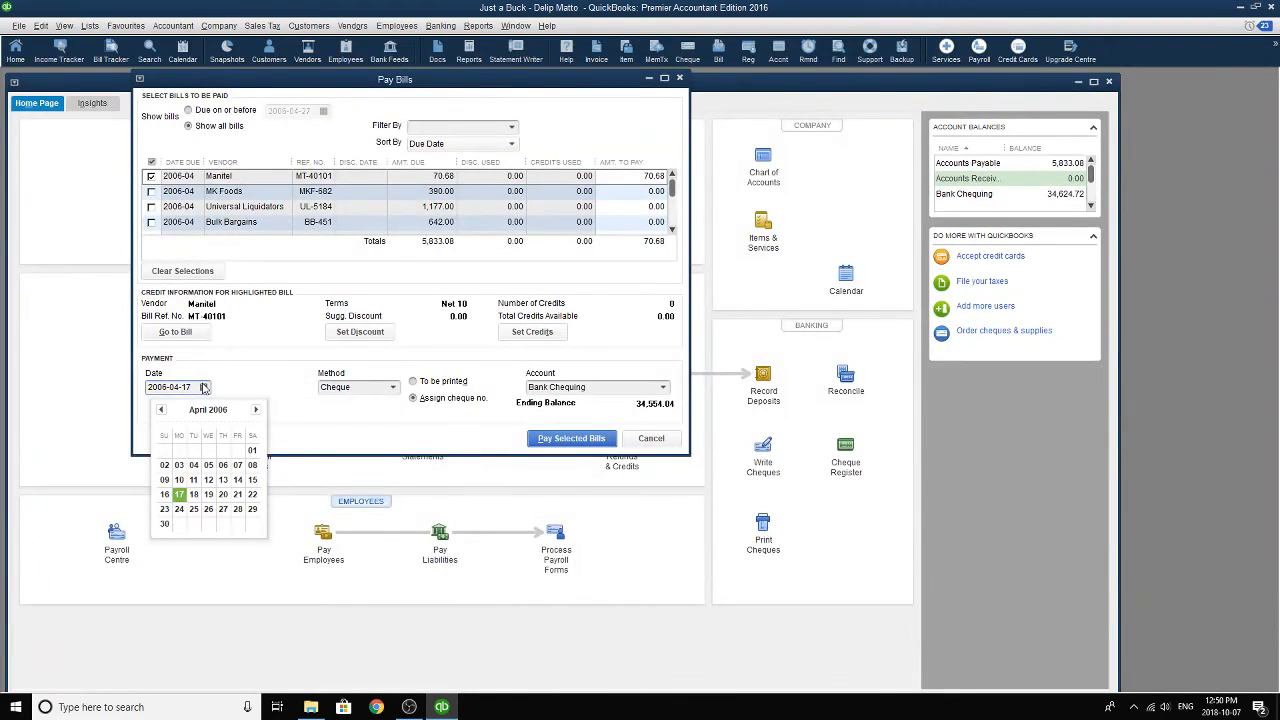
{"action": "left_click", "coordinate": [223, 494]}
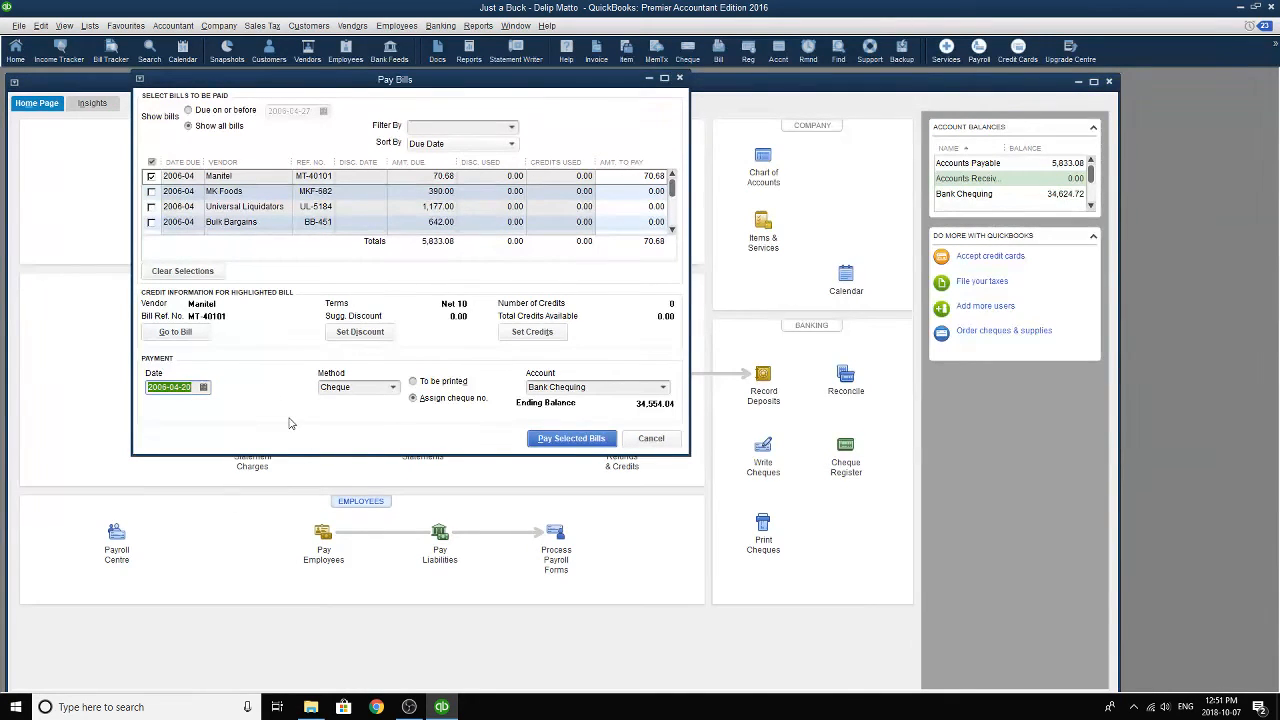
{"action": "left_click", "coordinate": [571, 438]}
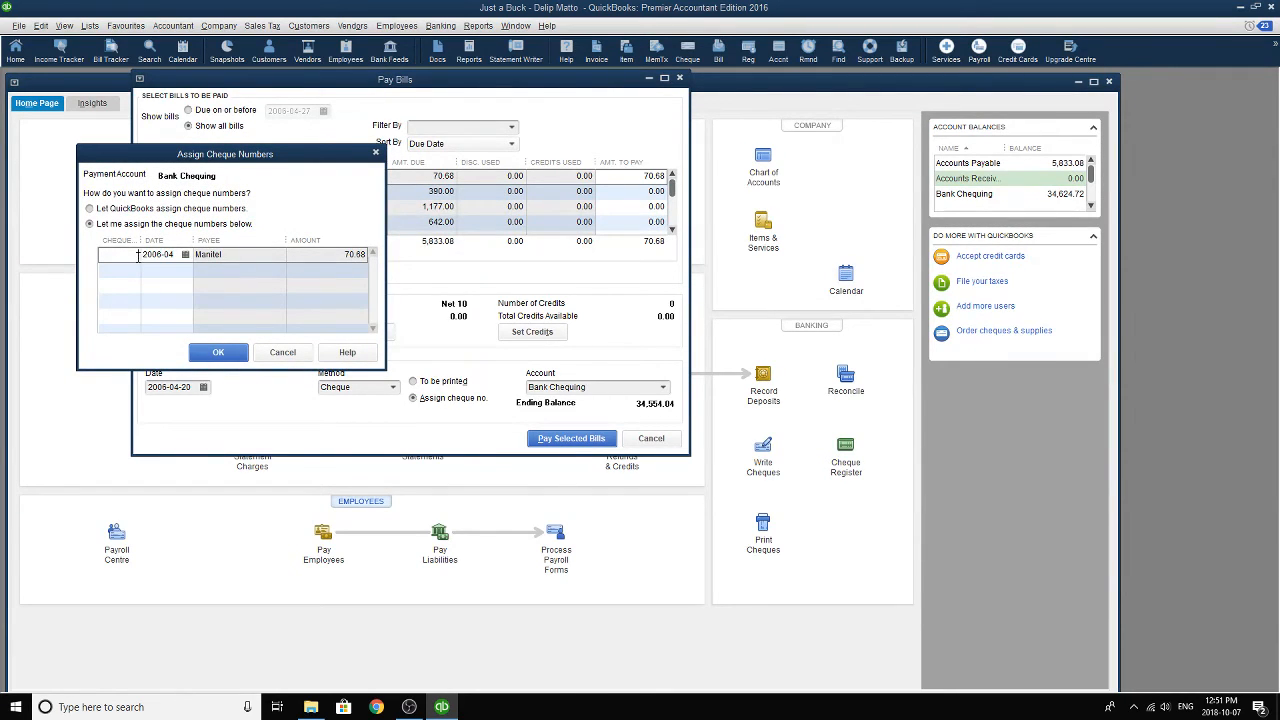
{"action": "type", "text": "204"}
{"action": "left_click", "coordinate": [241, 357]}
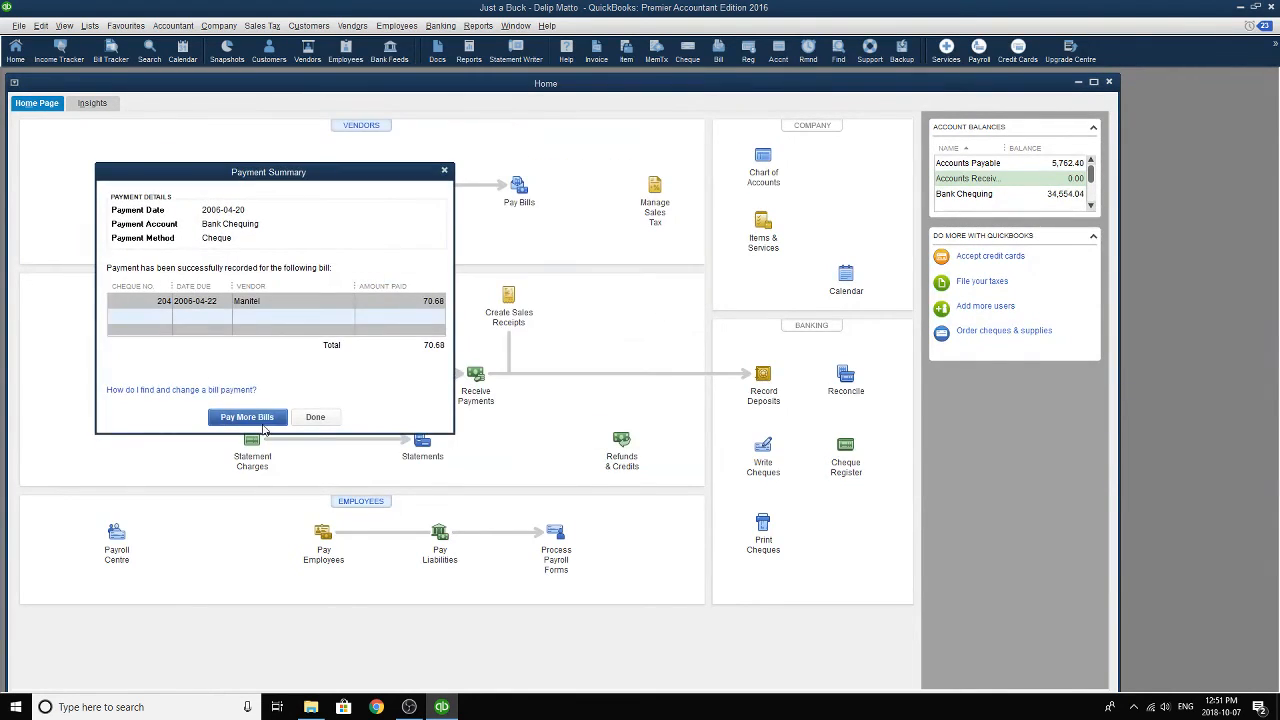
{"action": "left_click", "coordinate": [313, 420]}
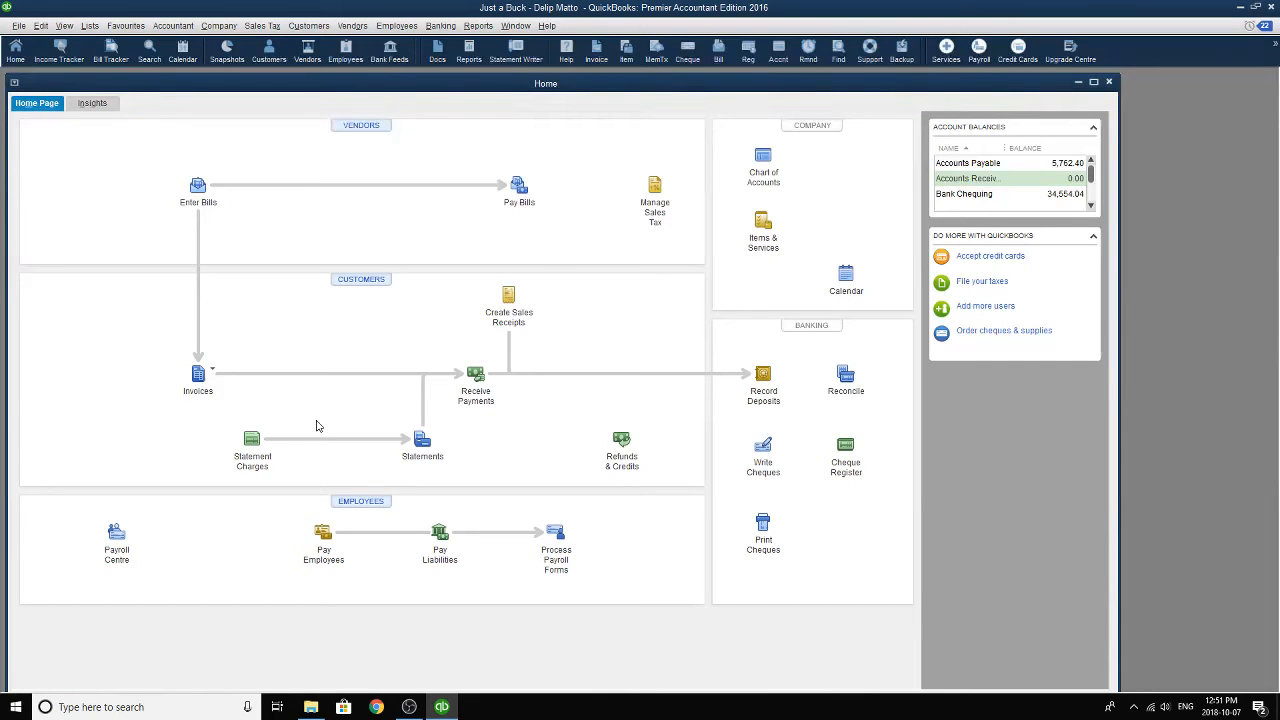
- Start a sales receipt from the memorized Cash Sales transaction, dated 2006-04-21
{"action": "left_click", "coordinate": [89, 26]}
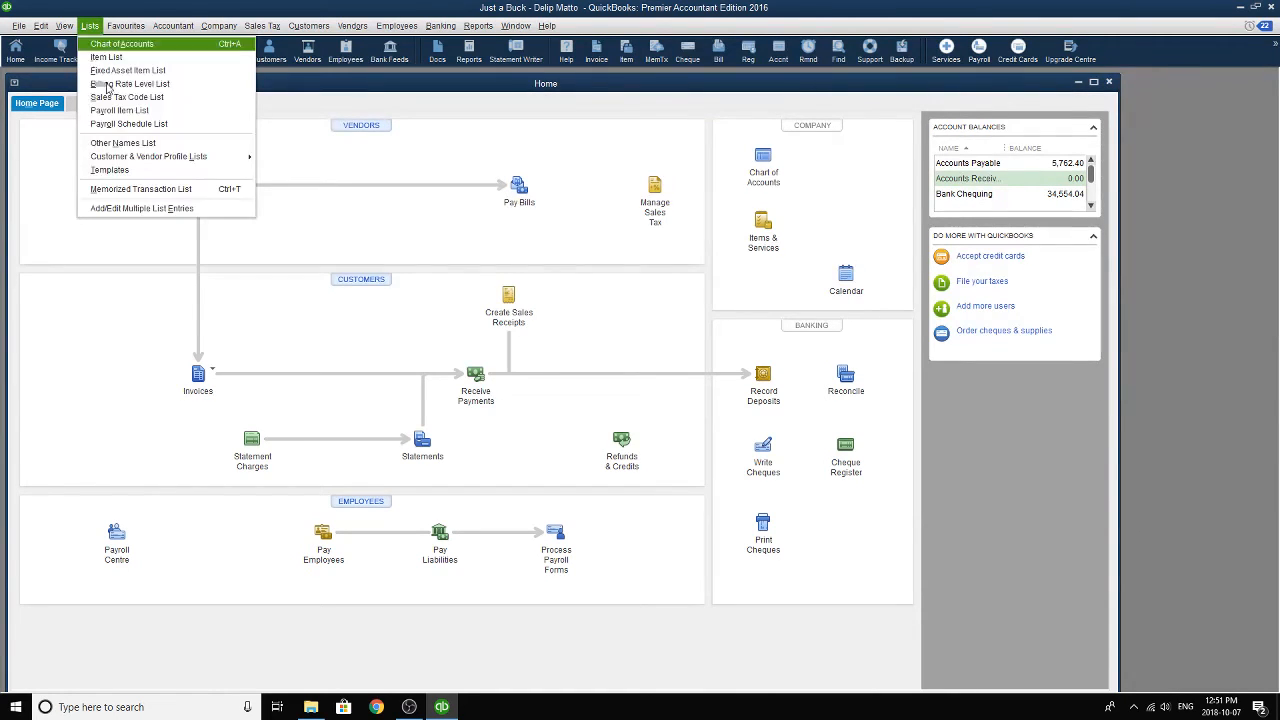
{"action": "left_click", "coordinate": [129, 189]}
{"action": "left_click", "coordinate": [68, 205]}
{"action": "left_click", "coordinate": [65, 191]}
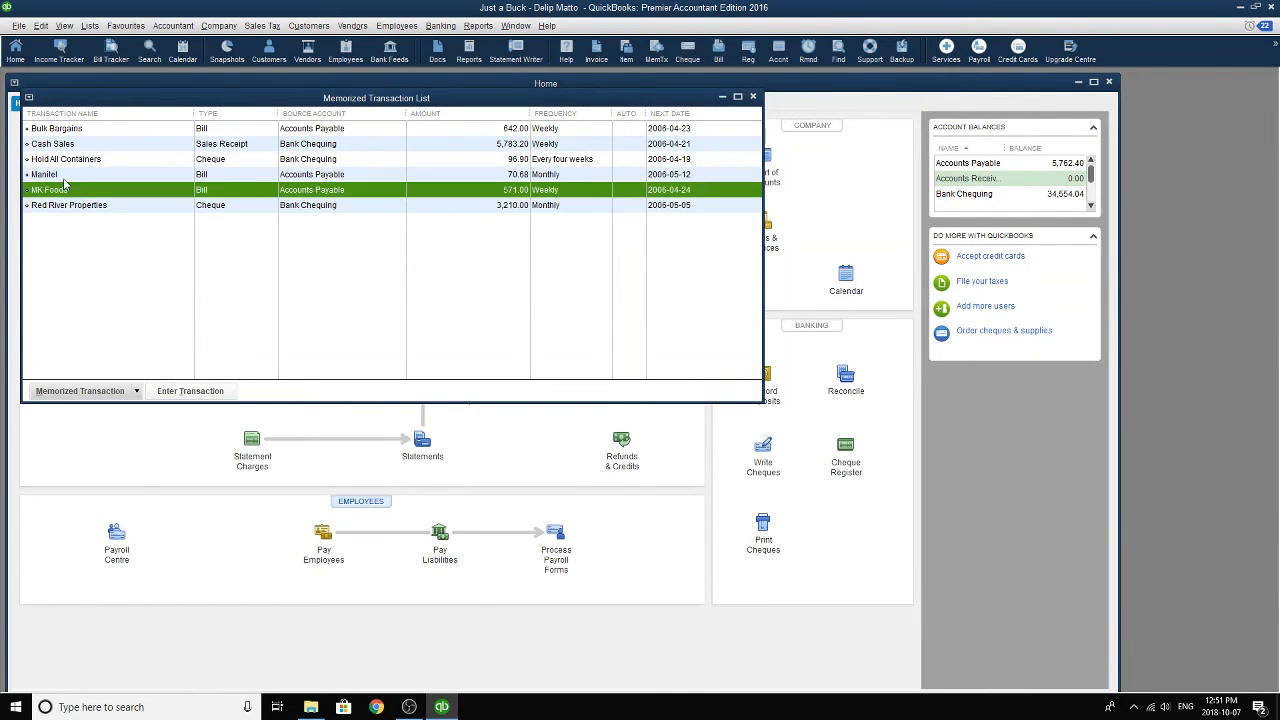
{"action": "left_click", "coordinate": [64, 176]}
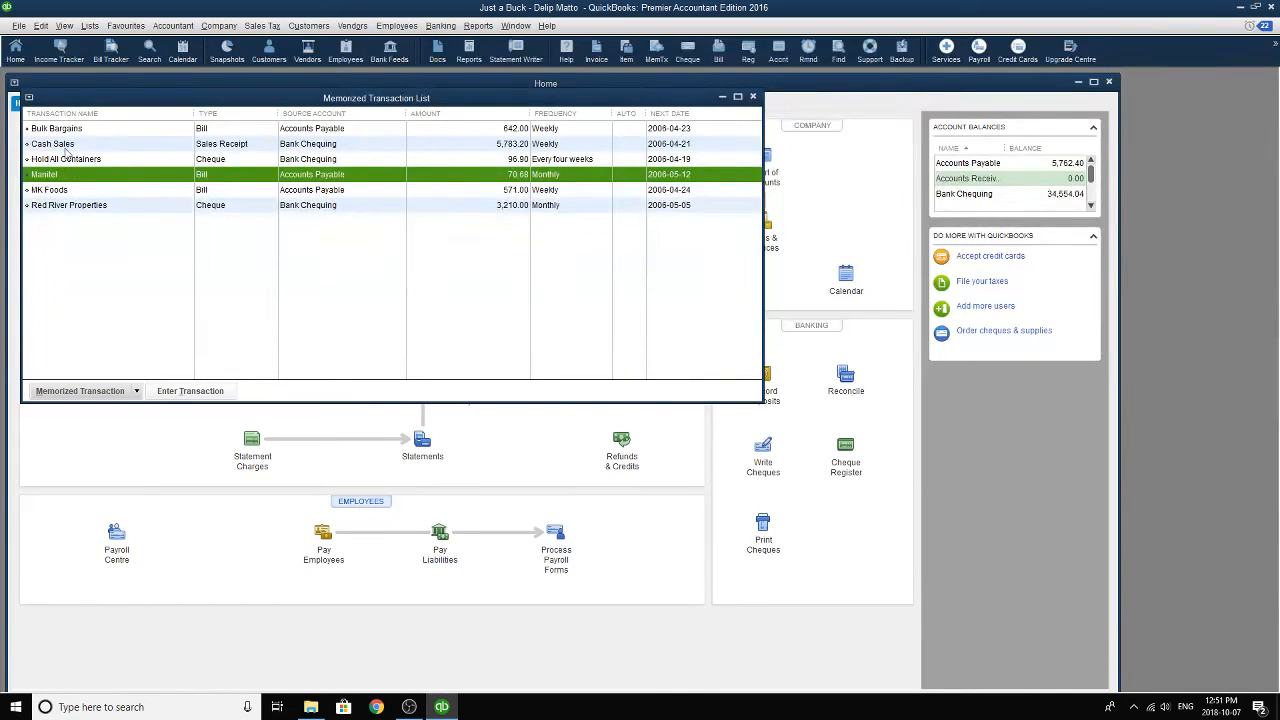
{"action": "double_click", "coordinate": [67, 147]}
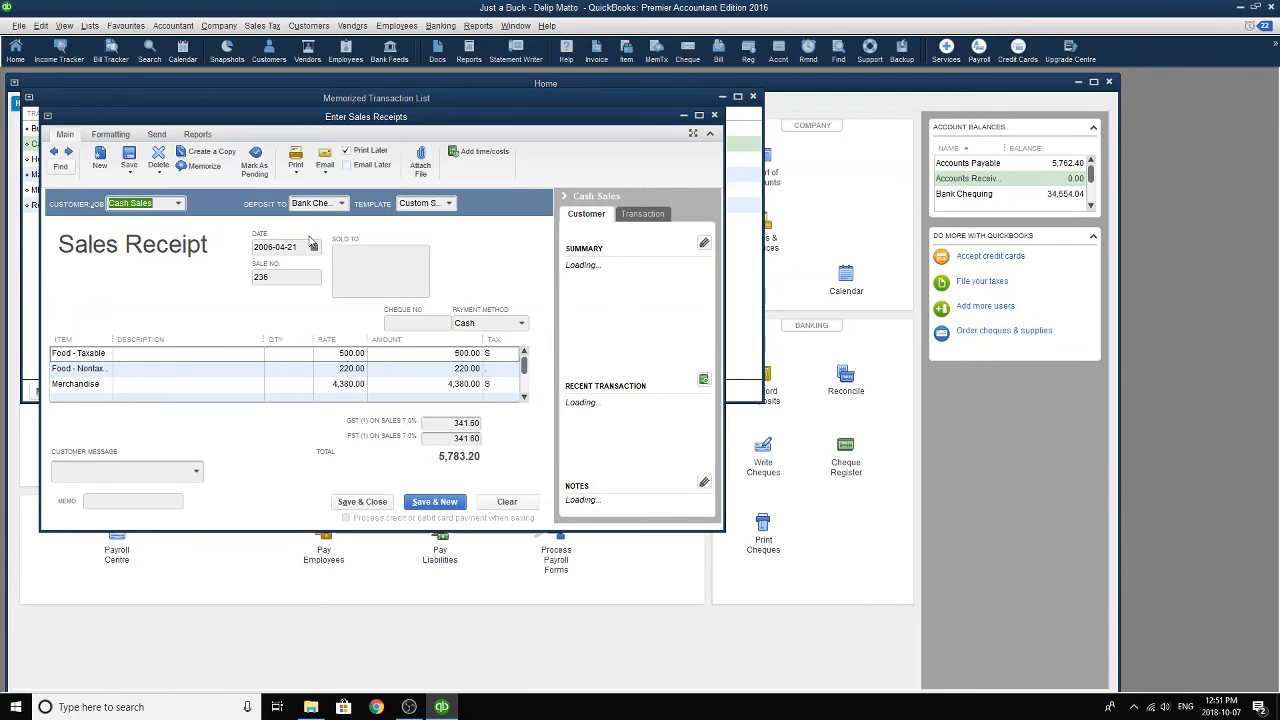
{"action": "left_click", "coordinate": [315, 247]}
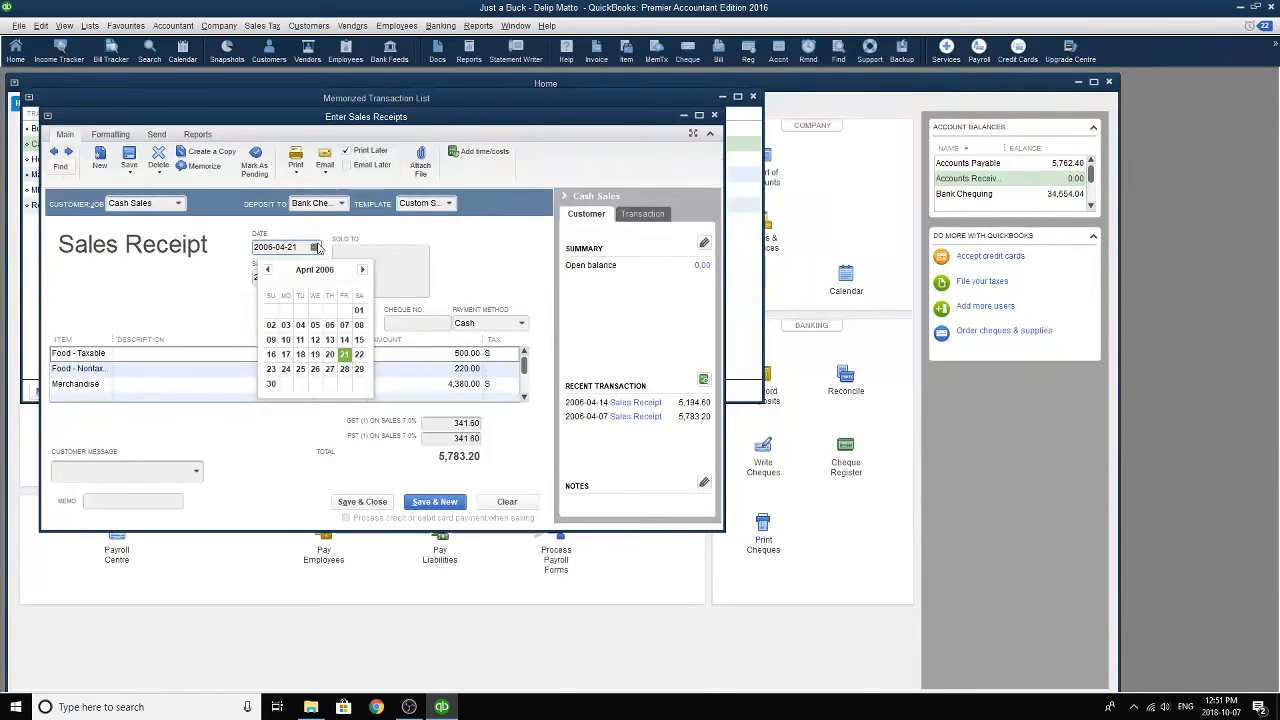
{"action": "left_click", "coordinate": [344, 354]}
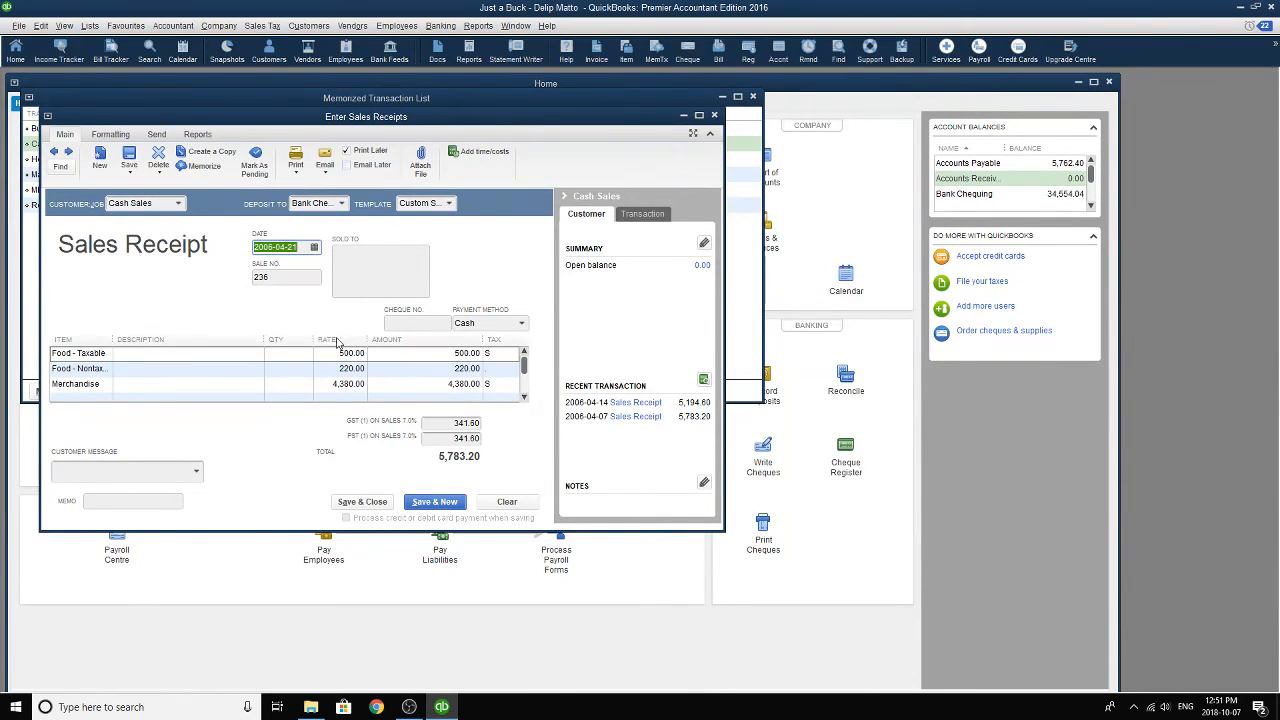
{"action": "left_click", "coordinate": [294, 280]}
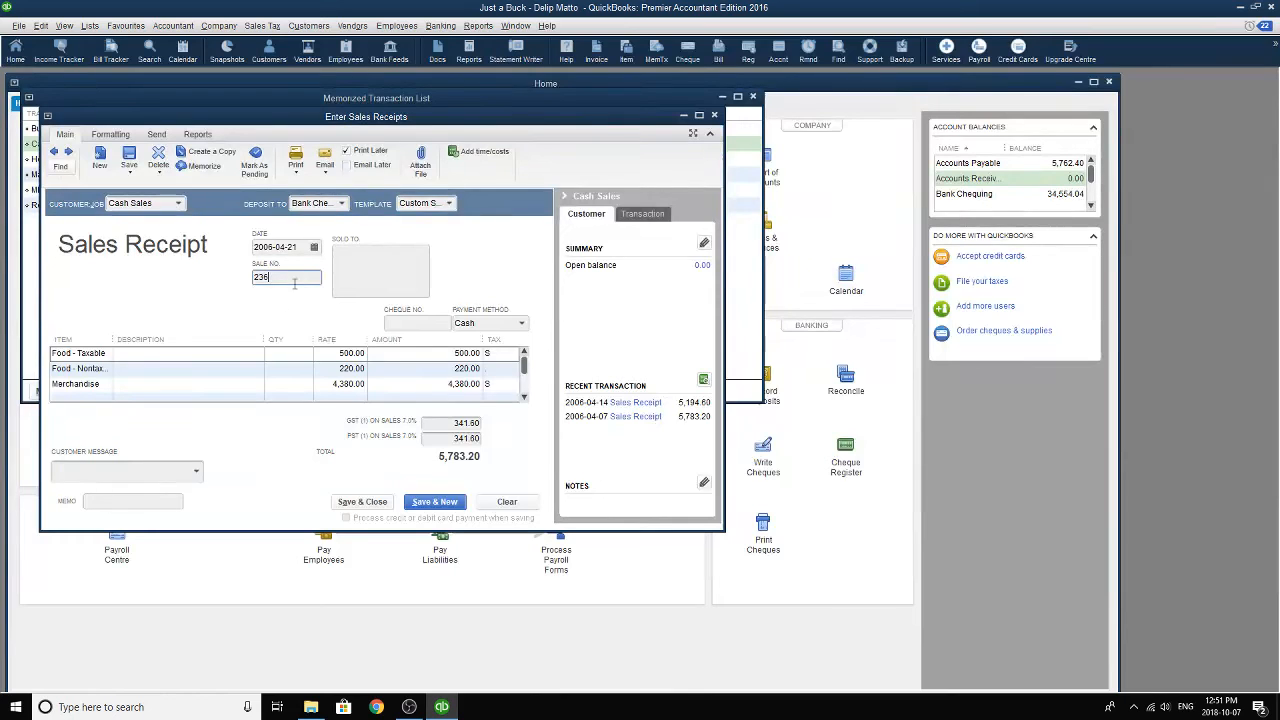
- Set the receipt amounts to 410 for Food - Taxable, 210 for Food - Nontaxable and 5110 for Merchandise
{"action": "left_click", "coordinate": [344, 354]}
{"action": "key", "text": "Tab"}
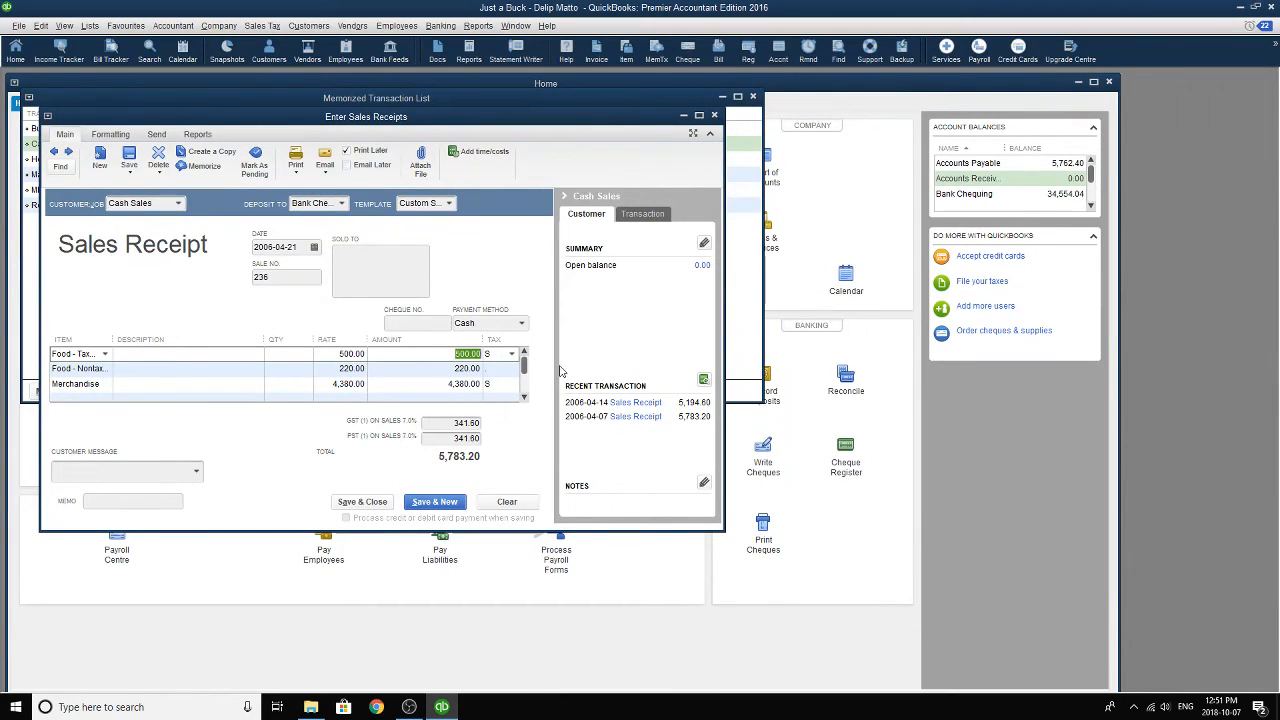
{"action": "type", "text": "410"}
{"action": "left_click", "coordinate": [452, 370]}
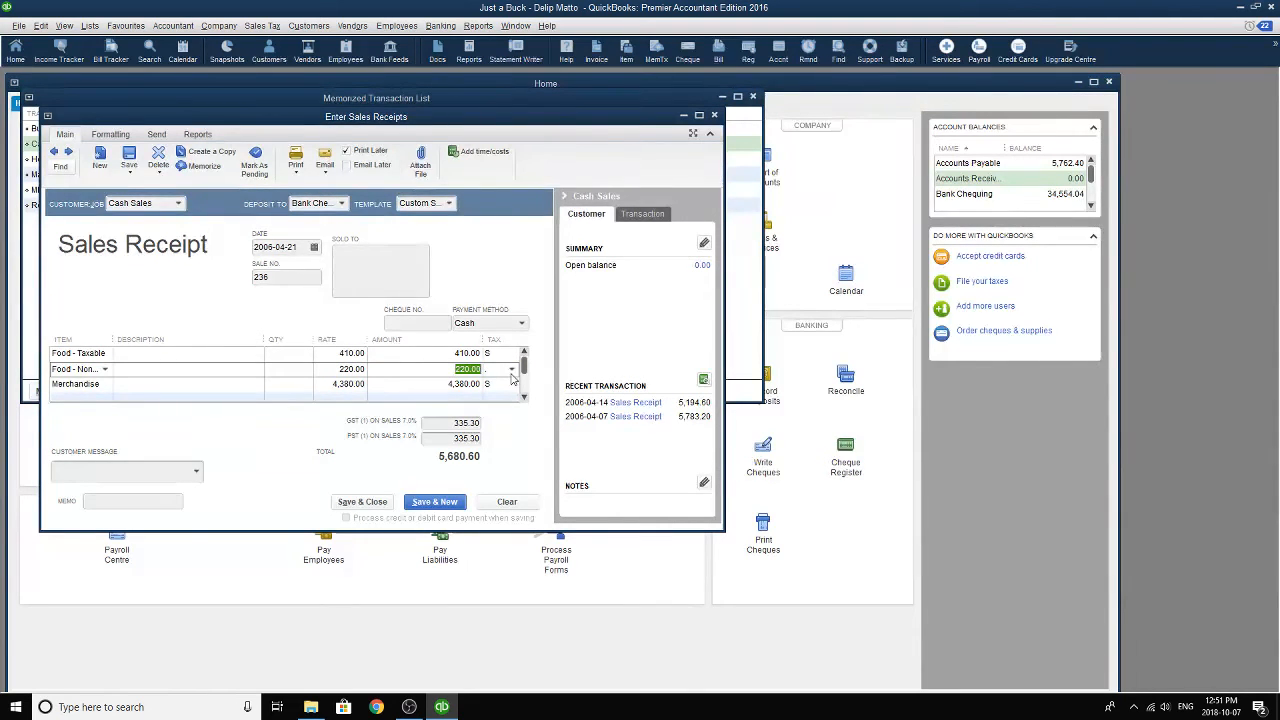
{"action": "type", "text": "210"}
{"action": "left_click", "coordinate": [445, 386]}
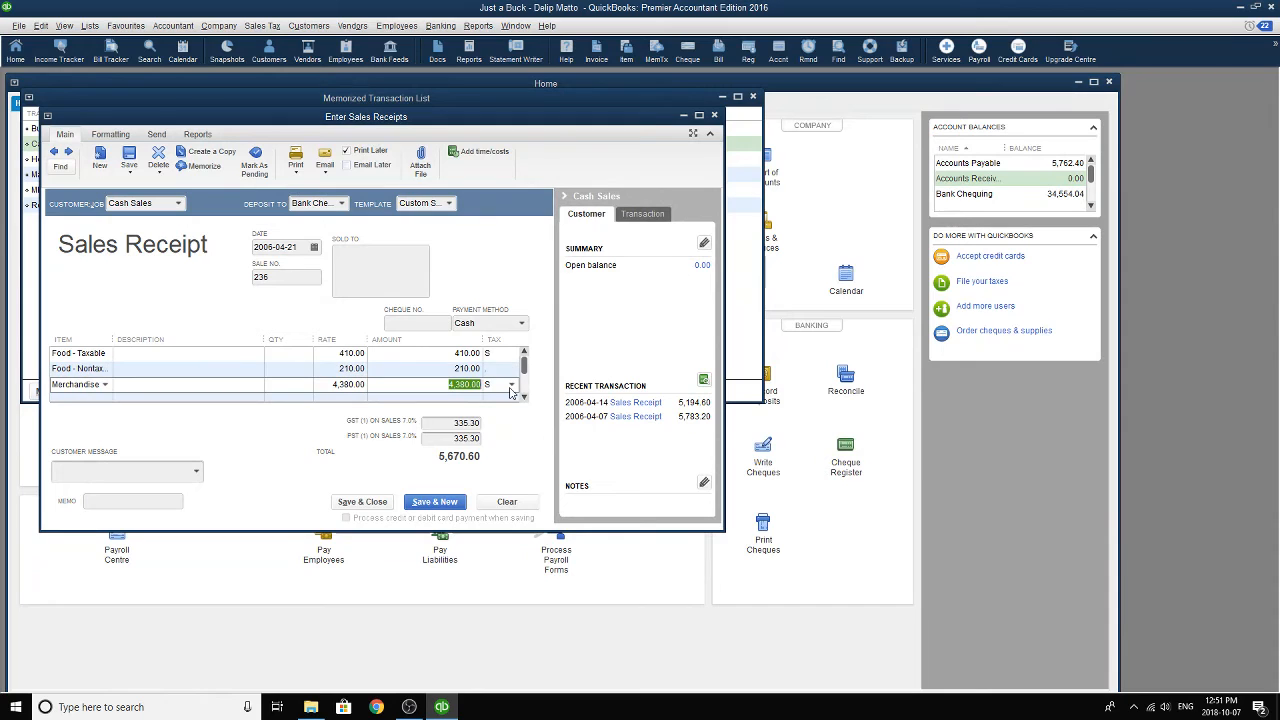
{"action": "type", "text": "5110"}
{"action": "left_click", "coordinate": [81, 392]}
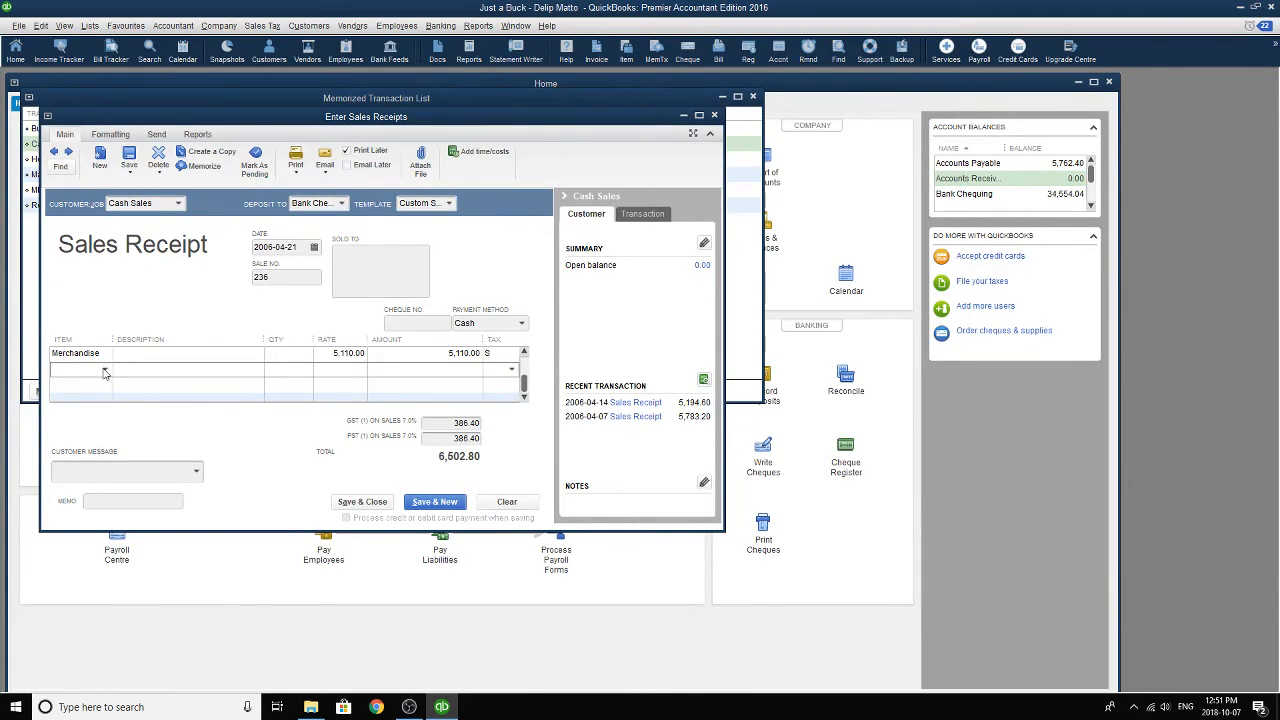
{"action": "left_click", "coordinate": [104, 372]}
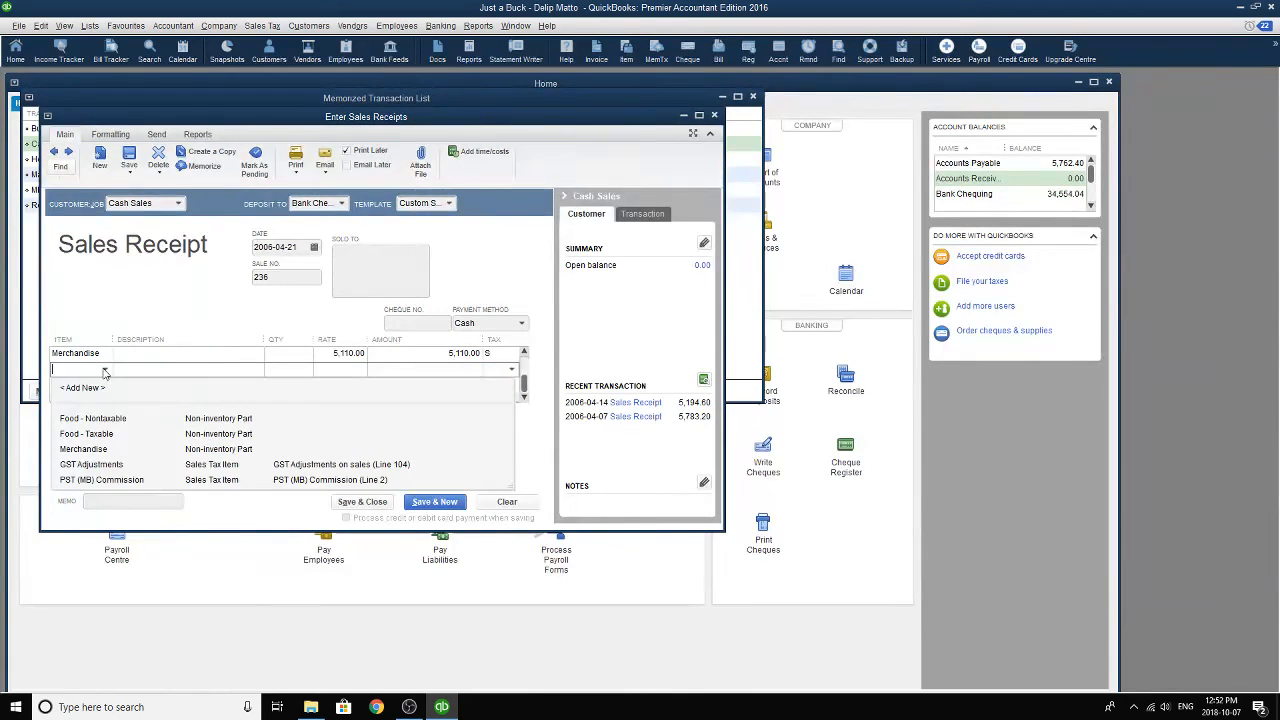
{"action": "left_click", "coordinate": [134, 356]}
{"action": "left_click", "coordinate": [136, 354]}
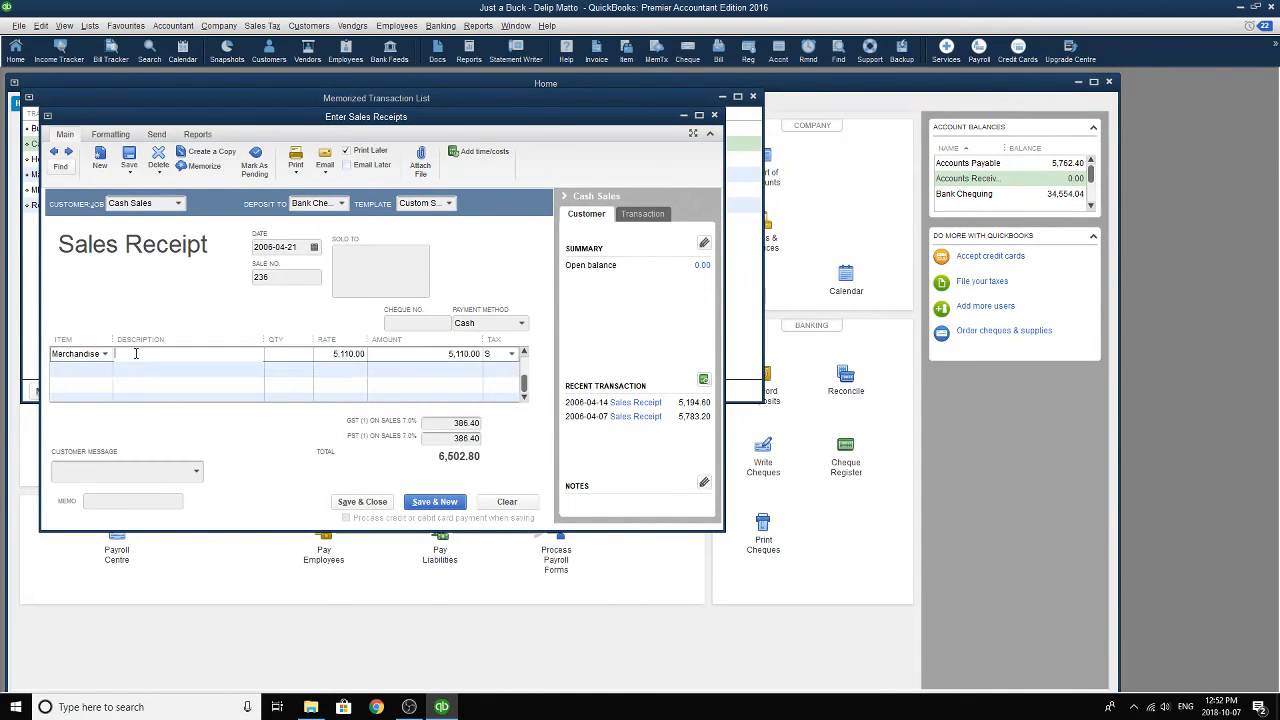
{"action": "scroll", "coordinate": [278, 382], "scroll_direction": "up", "scroll_amount": 1}
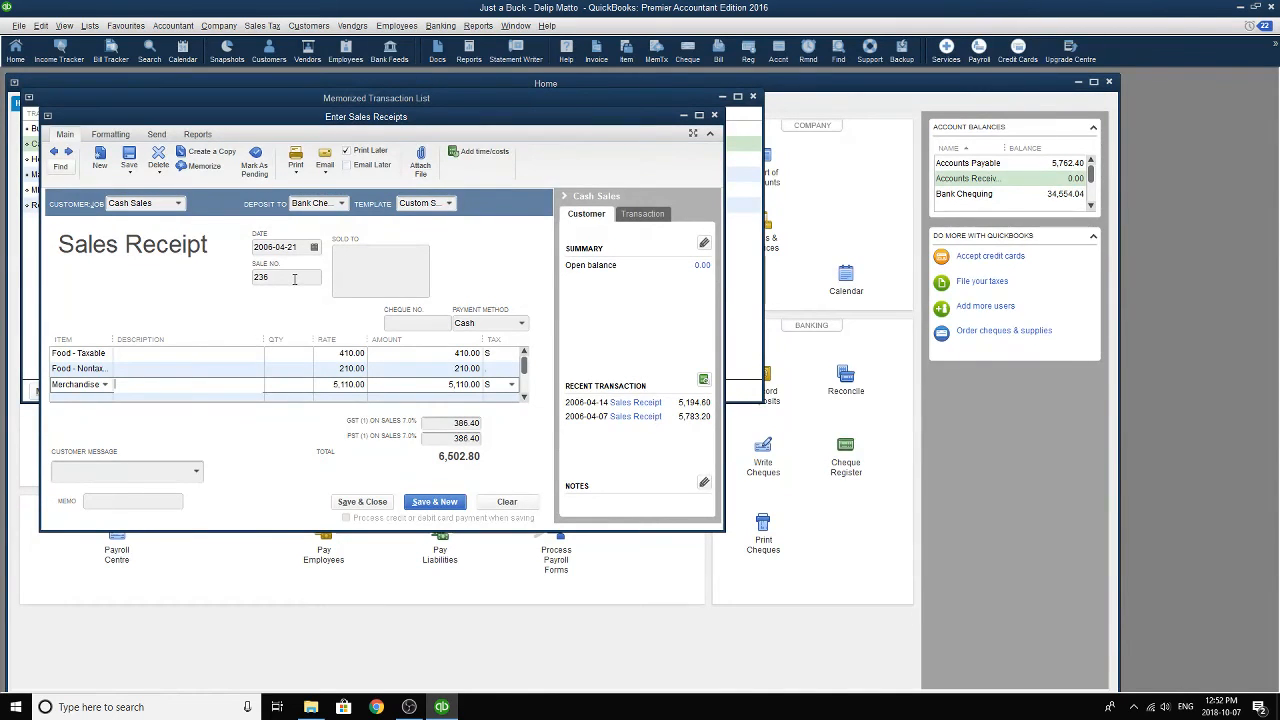
- Add the customer message "Thank you for your business." to the Cash Sales receipt
{"action": "left_click", "coordinate": [196, 471]}
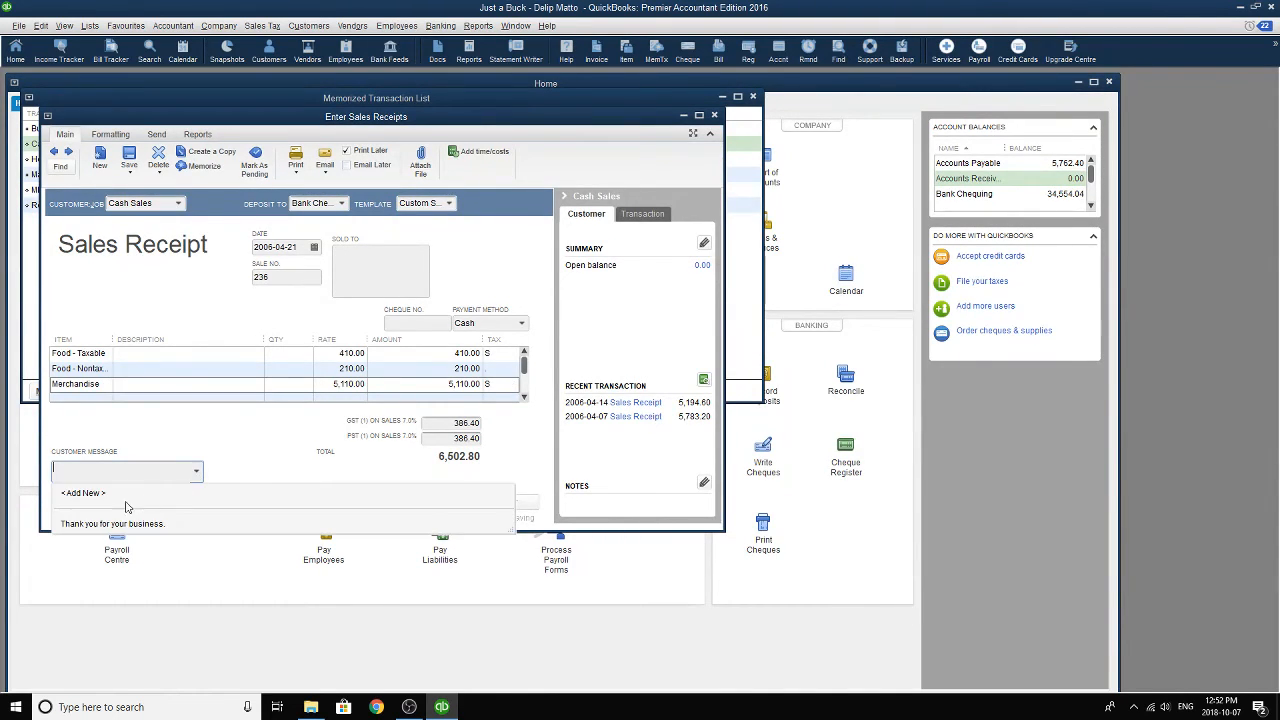
{"action": "left_click", "coordinate": [110, 524]}
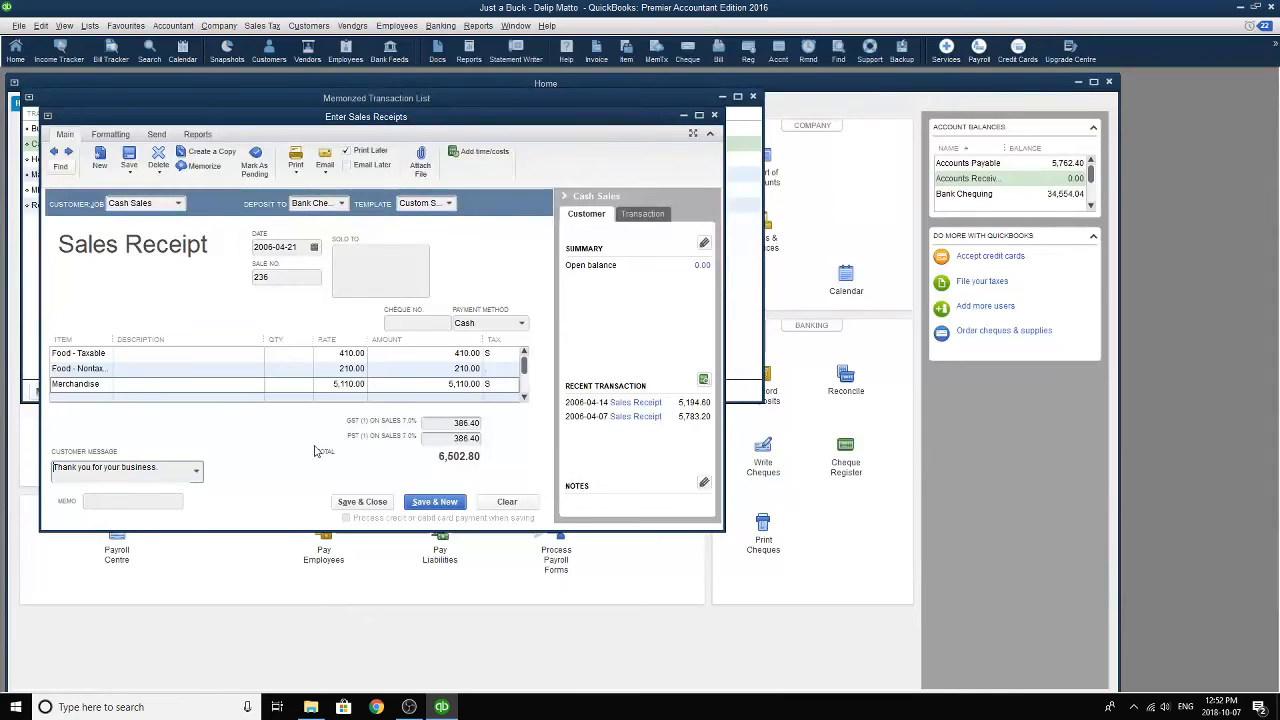
- Save the Cash Sales receipt and close the Memorized Transaction List
{"action": "left_click", "coordinate": [362, 502]}
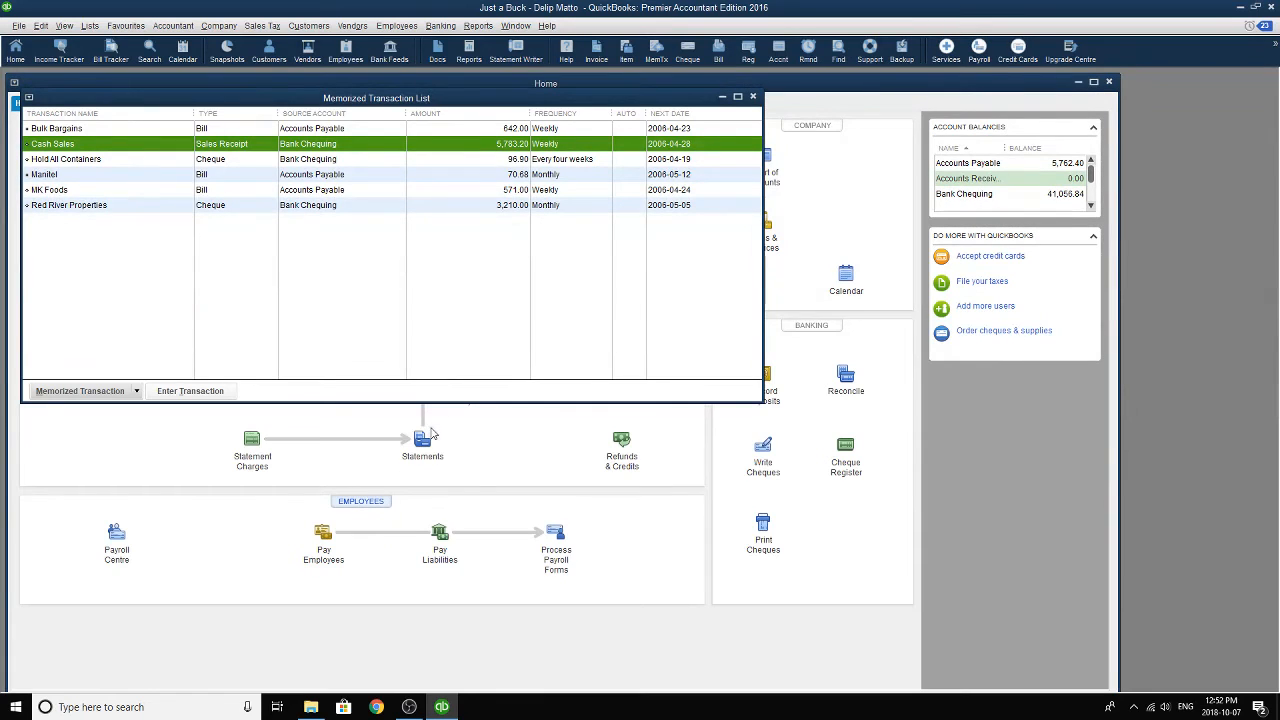
{"action": "left_click", "coordinate": [753, 96]}
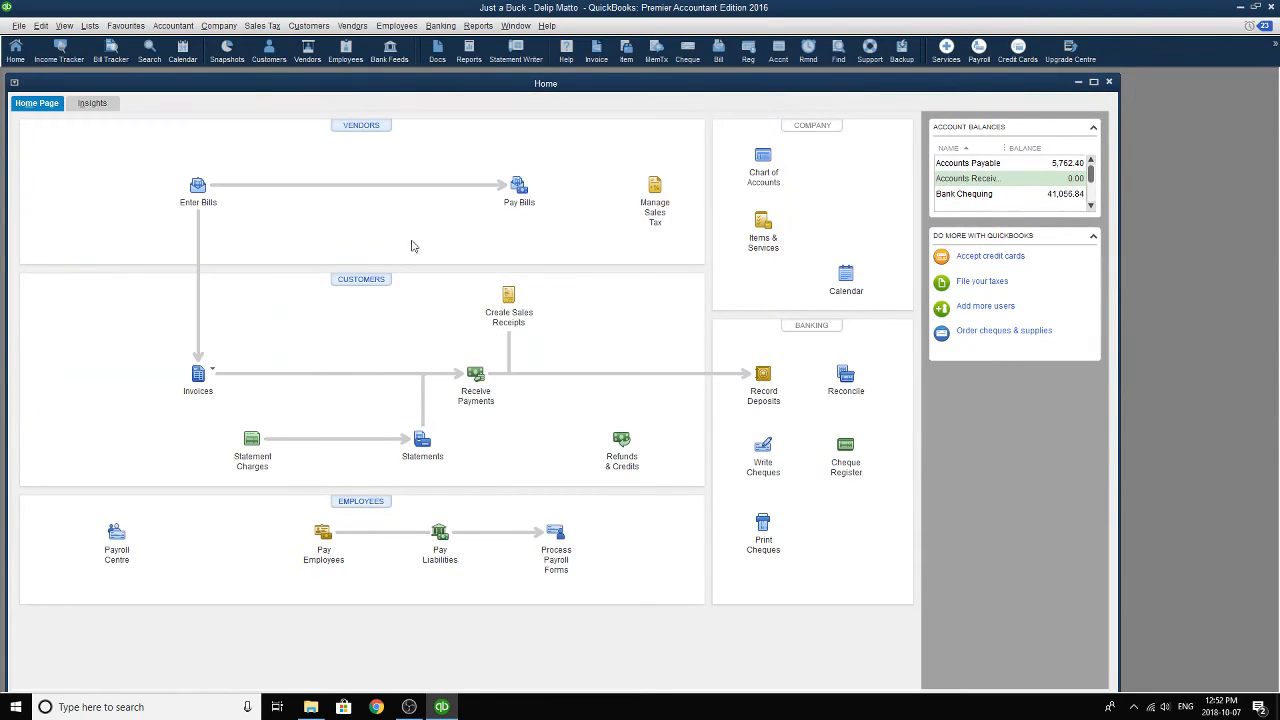
- Select the MK Foods bills MKF-68230 and MKF-72236 for payment from Bank Chequing
{"action": "left_click", "coordinate": [517, 187]}
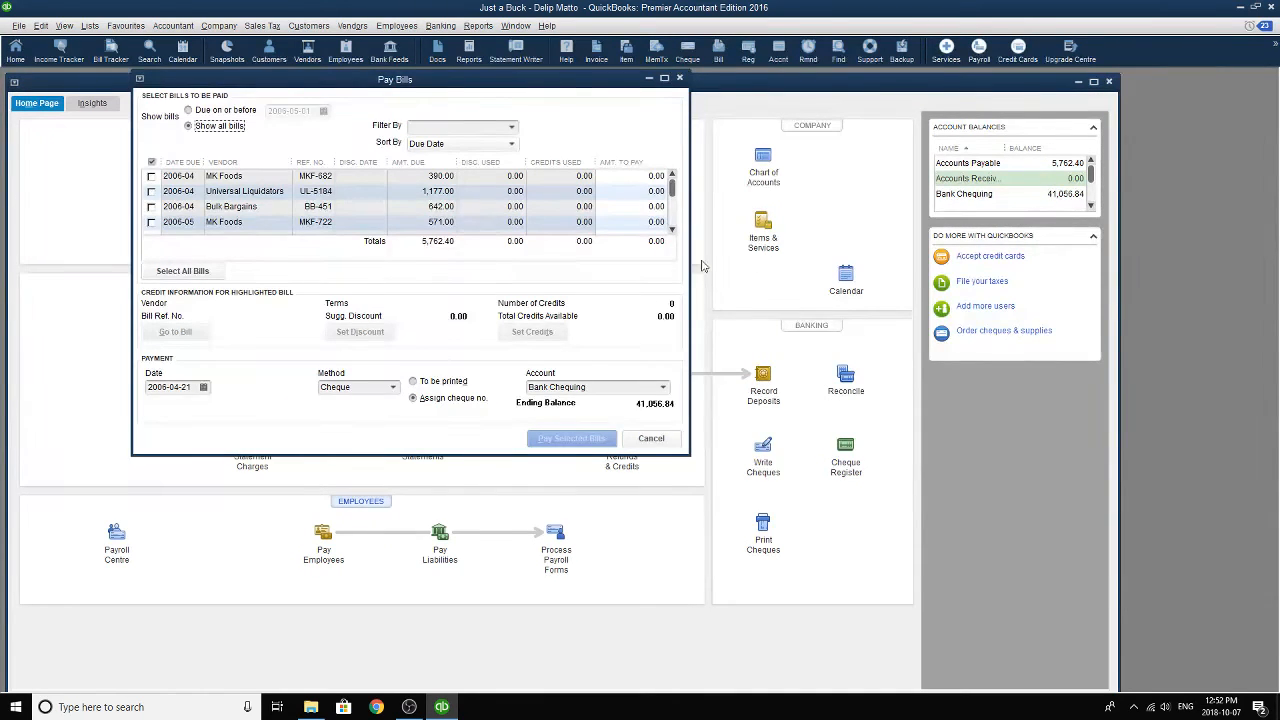
{"action": "left_click", "coordinate": [151, 176]}
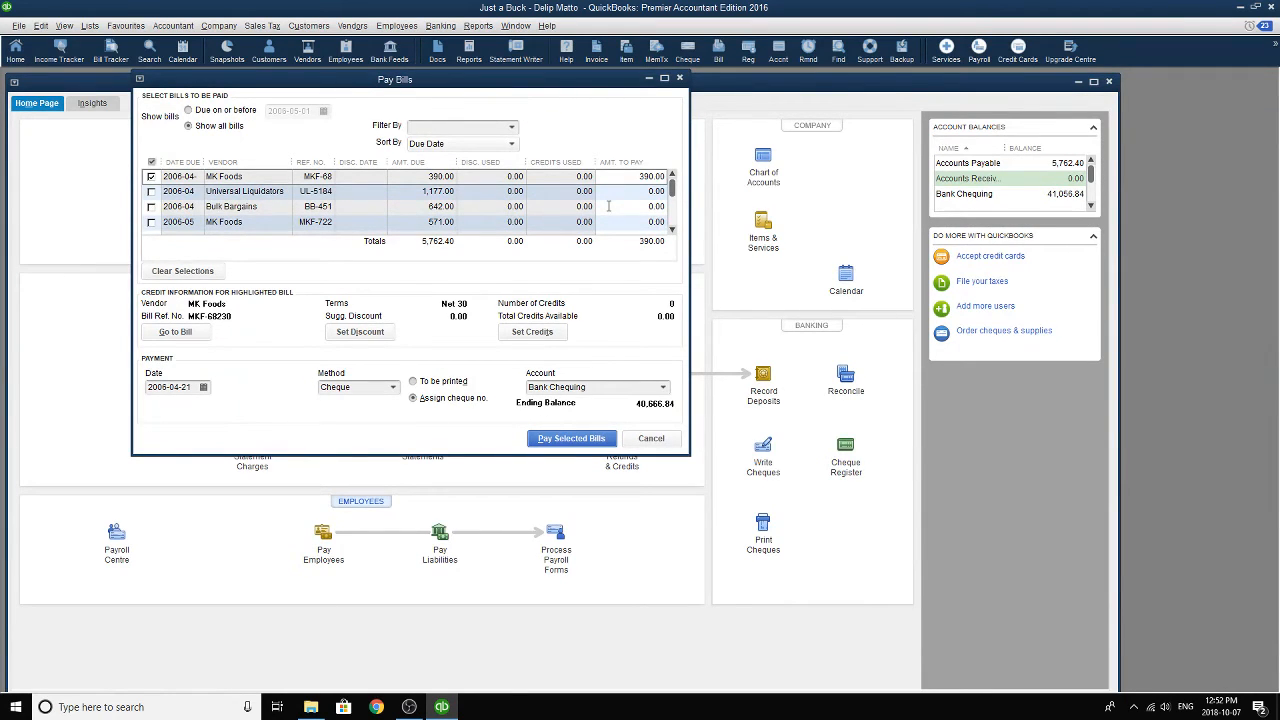
{"action": "left_click", "coordinate": [151, 177]}
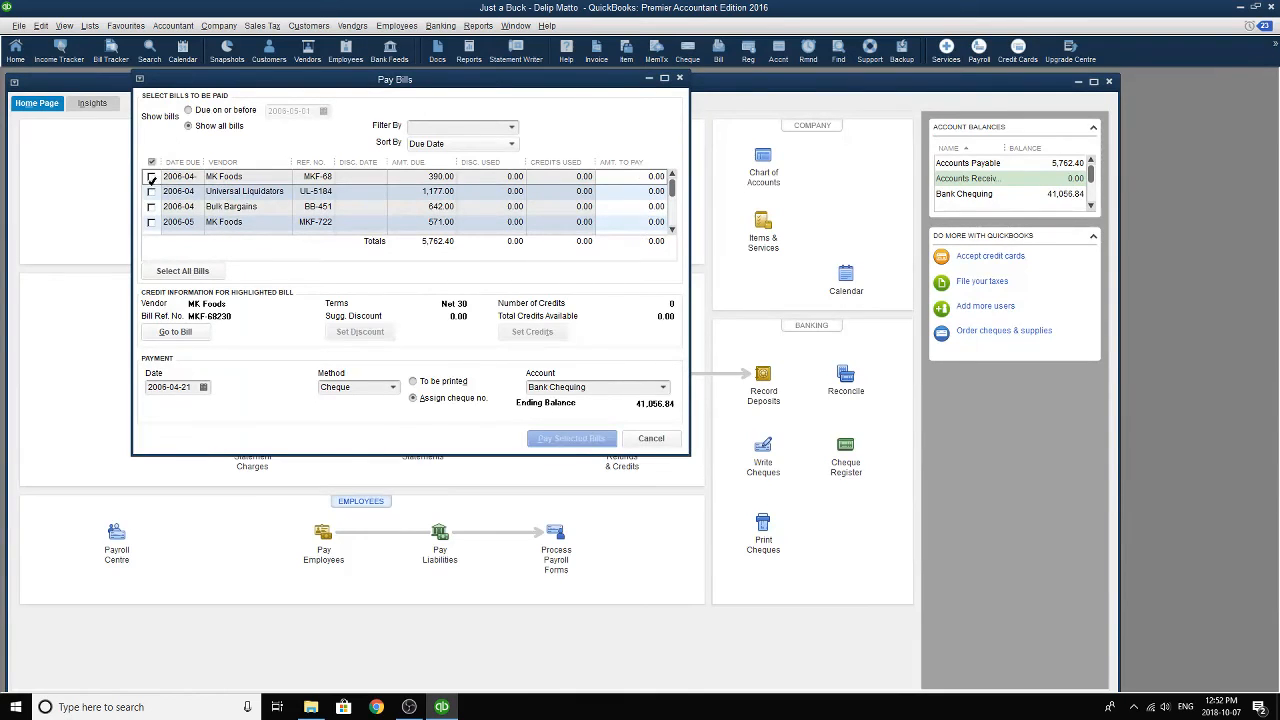
{"action": "scroll", "coordinate": [176, 205], "scroll_direction": "down", "scroll_amount": 3}
{"action": "scroll", "coordinate": [176, 205], "scroll_direction": "up", "scroll_amount": 3}
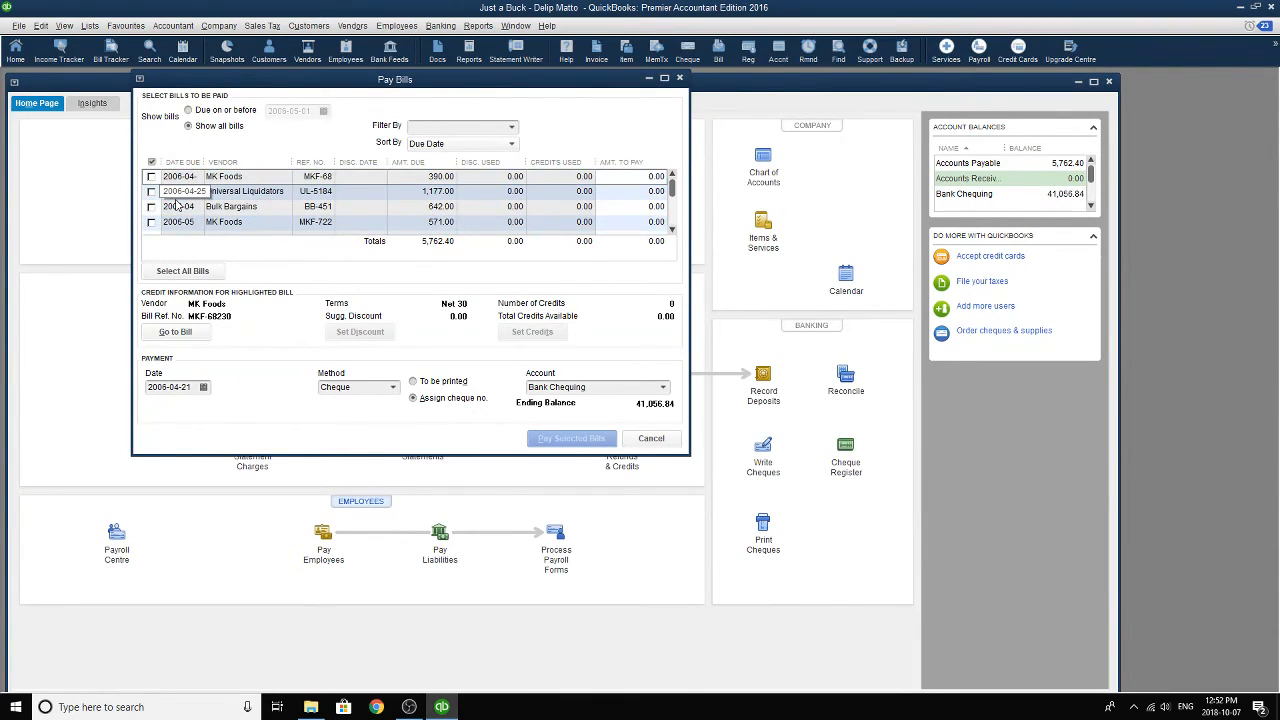
{"action": "scroll", "coordinate": [176, 205], "scroll_direction": "down", "scroll_amount": 3}
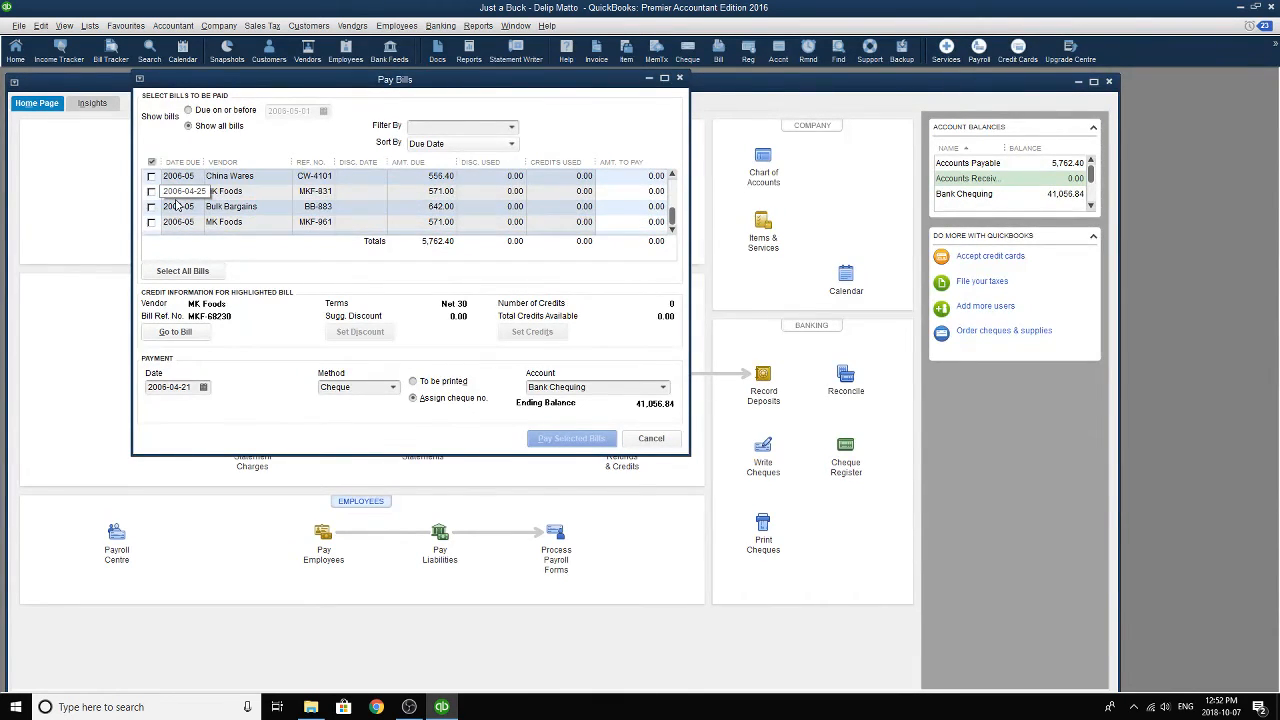
{"action": "scroll", "coordinate": [176, 205], "scroll_direction": "up", "scroll_amount": 3}
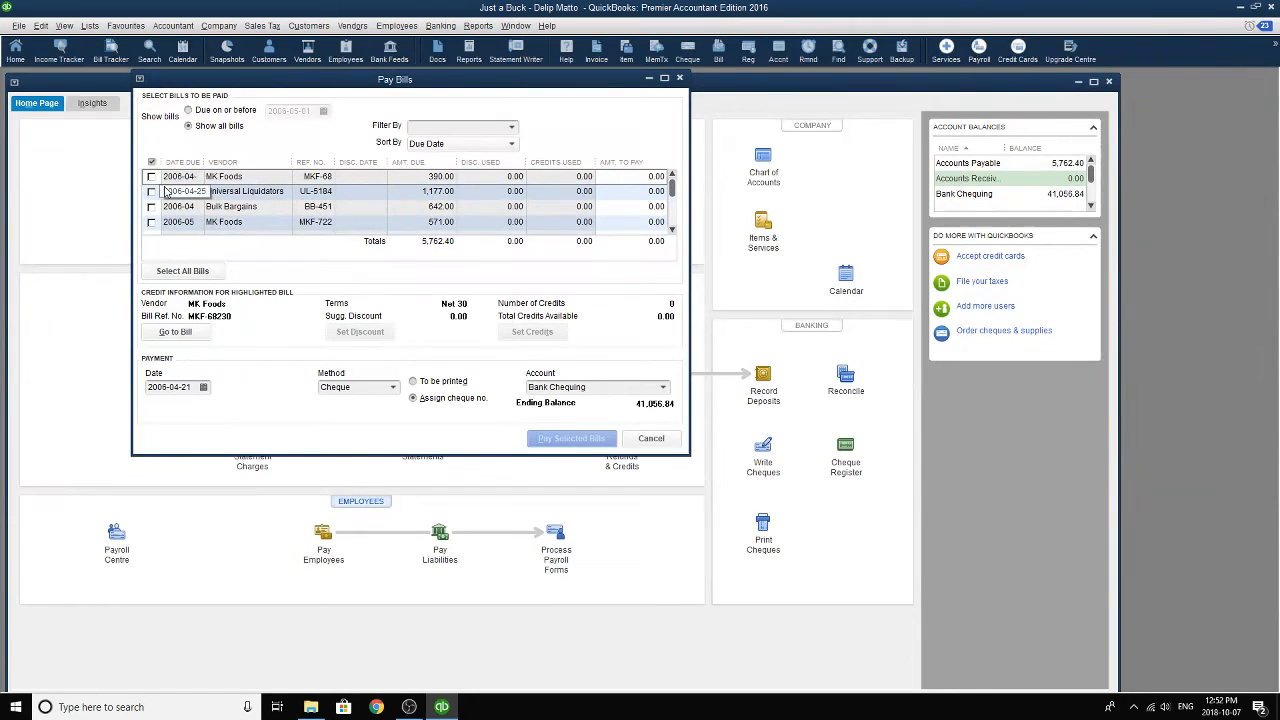
{"action": "left_click", "coordinate": [152, 176]}
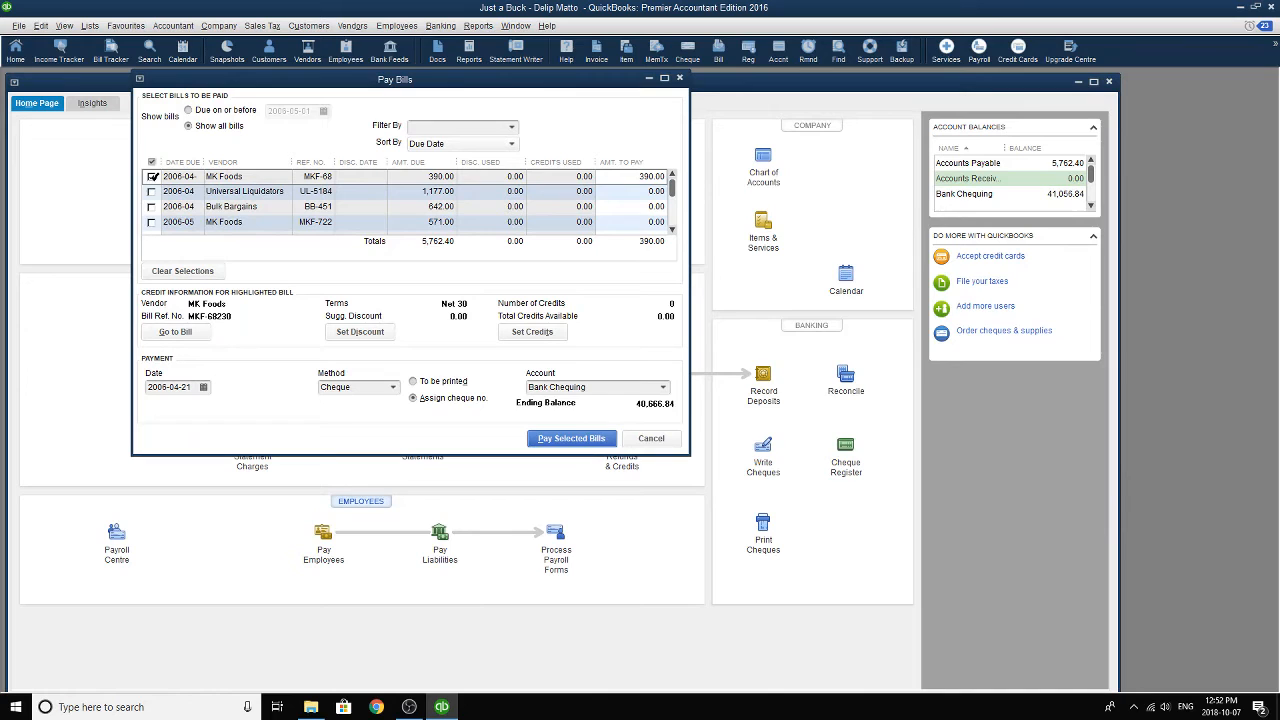
{"action": "left_click", "coordinate": [151, 222]}
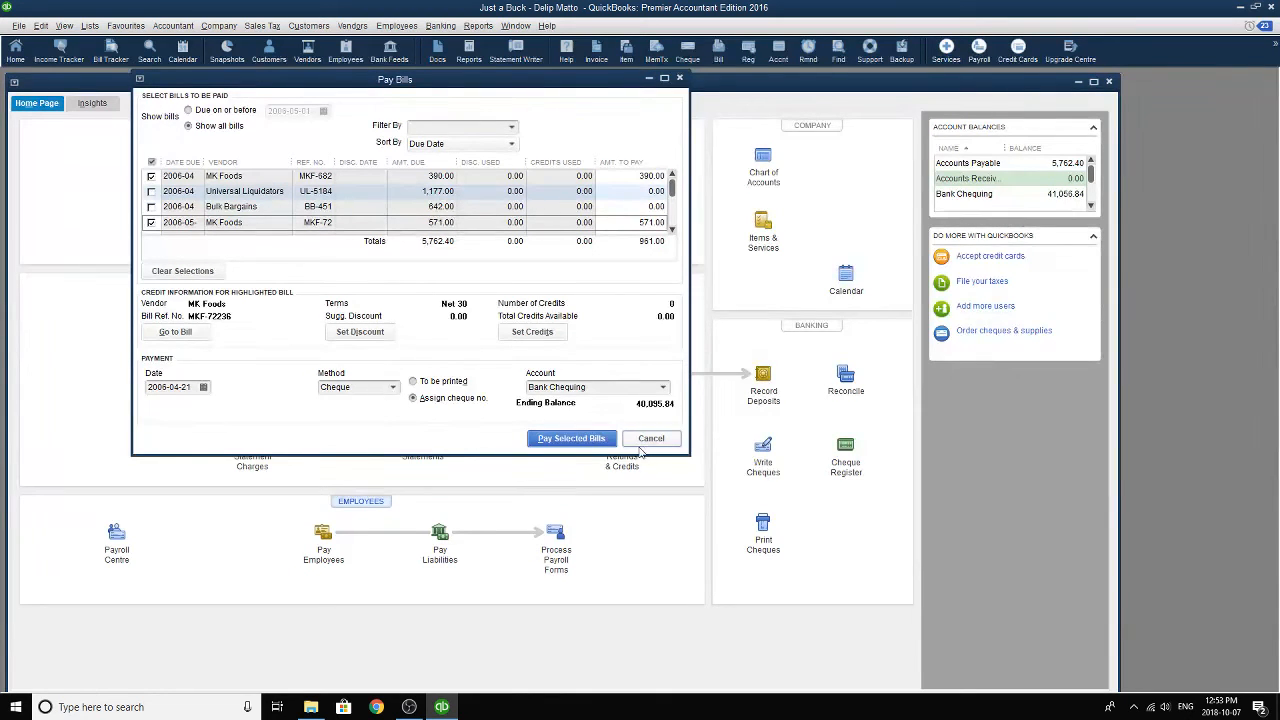
- Pay the selected MK Foods bills, assigning cheque number 205, and close the payment summary
{"action": "left_click", "coordinate": [587, 439]}
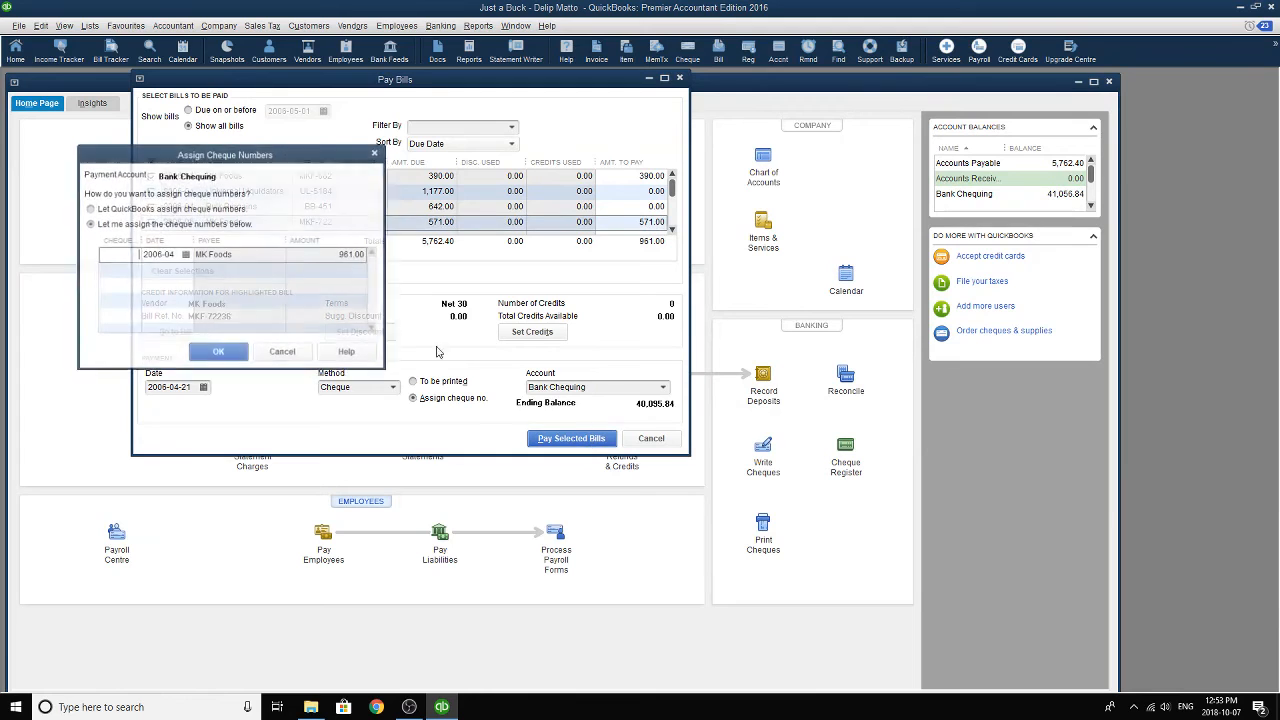
{"action": "type", "text": "205"}
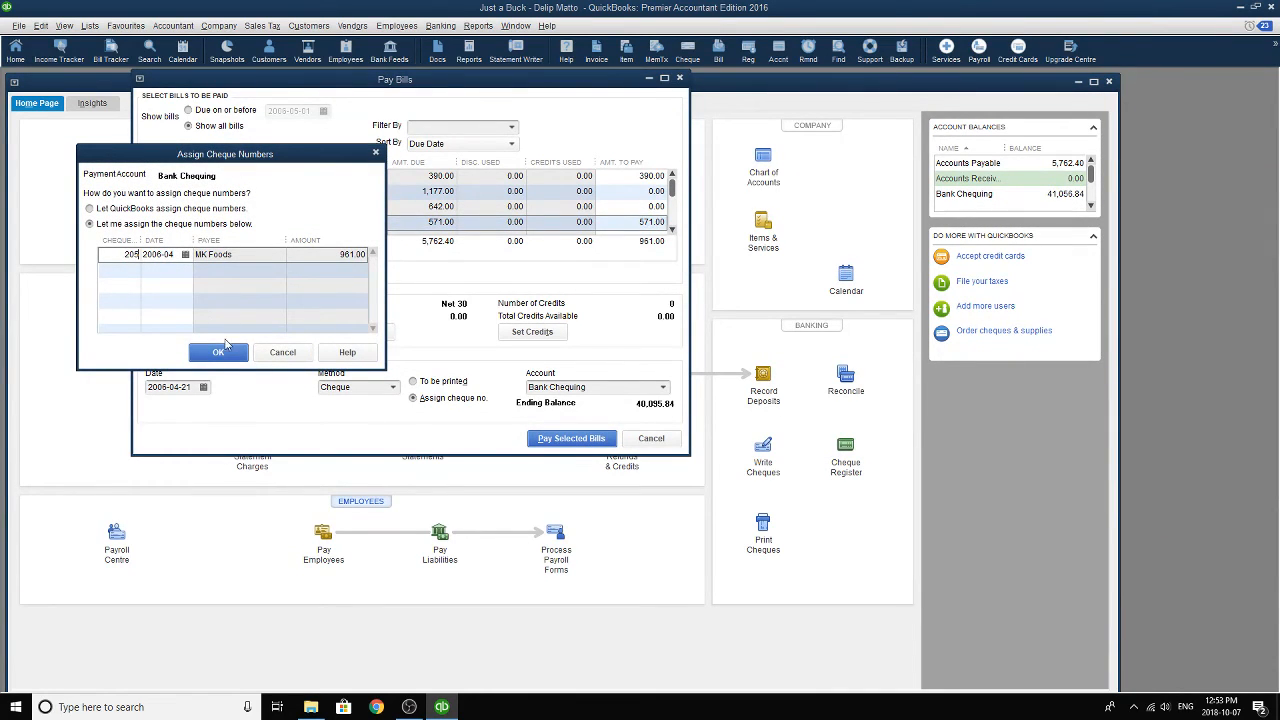
{"action": "left_click", "coordinate": [220, 352]}
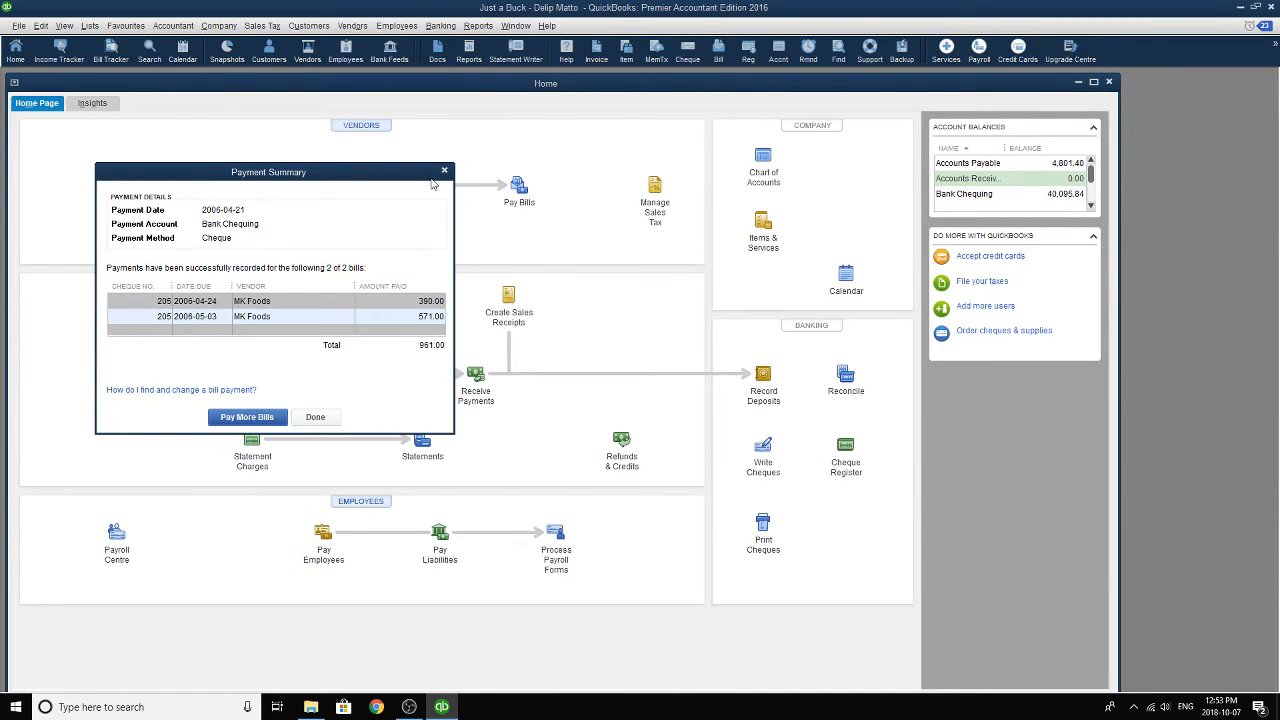
{"action": "left_click", "coordinate": [444, 171]}
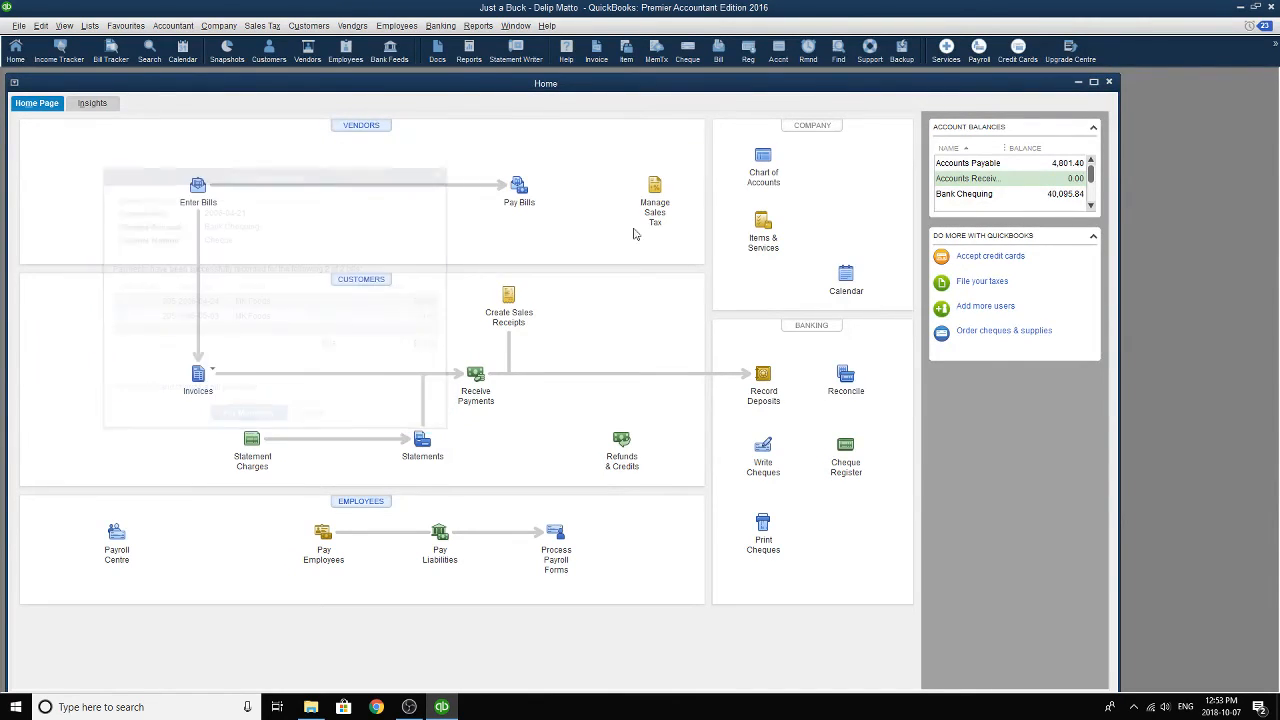
- Change the date of MK Foods bill payment cheque 205 to 2006-04-22, record the change and close the cheque
{"action": "left_click", "coordinate": [763, 448]}
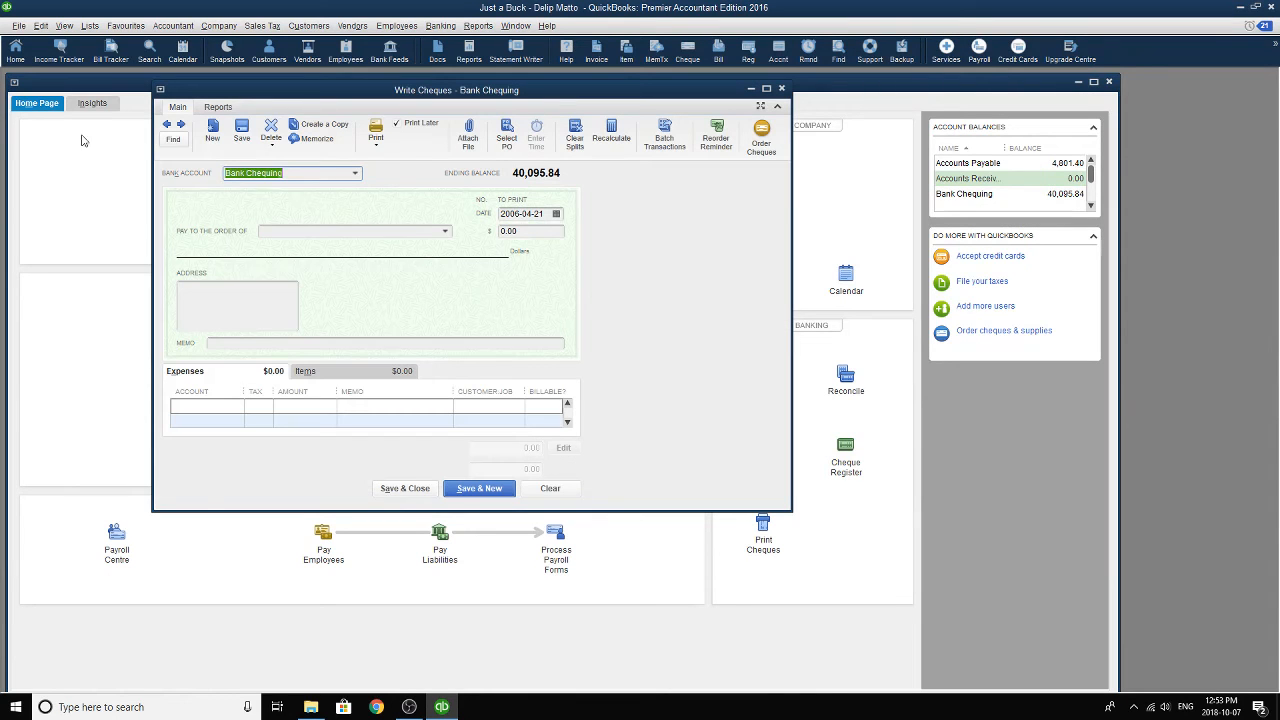
{"action": "left_click", "coordinate": [166, 126]}
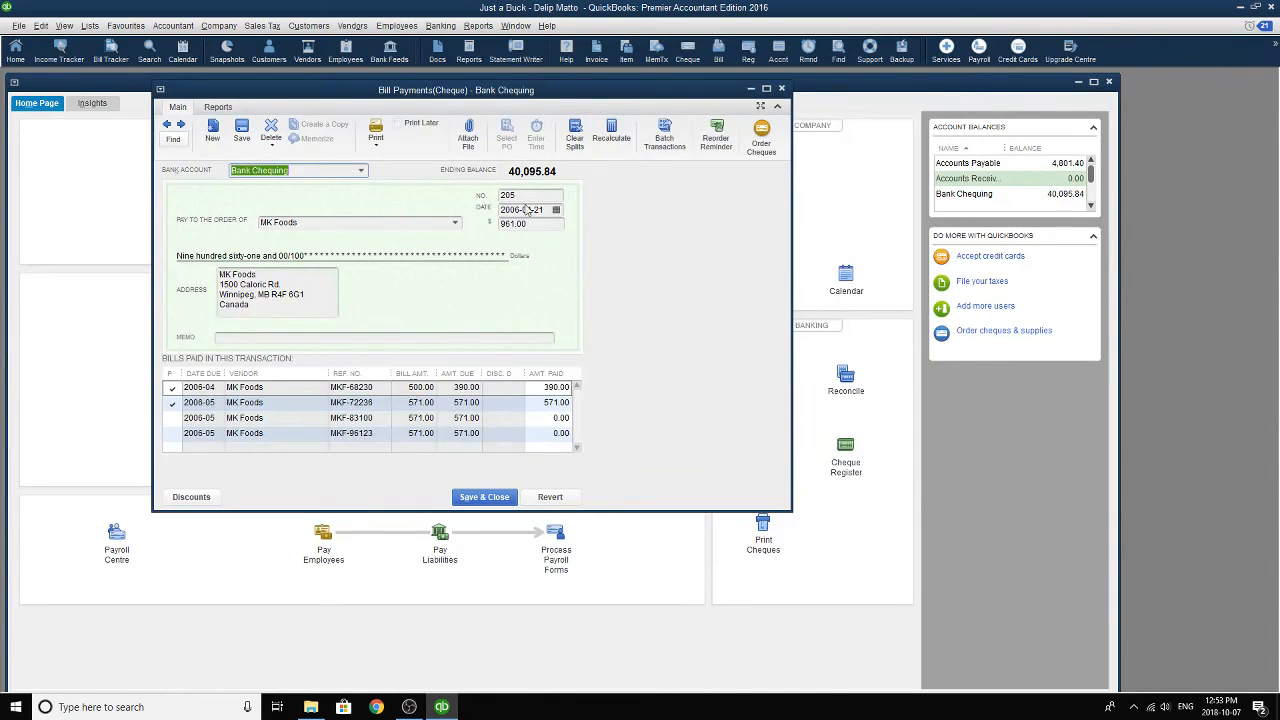
{"action": "left_click", "coordinate": [556, 210]}
{"action": "left_click", "coordinate": [606, 316]}
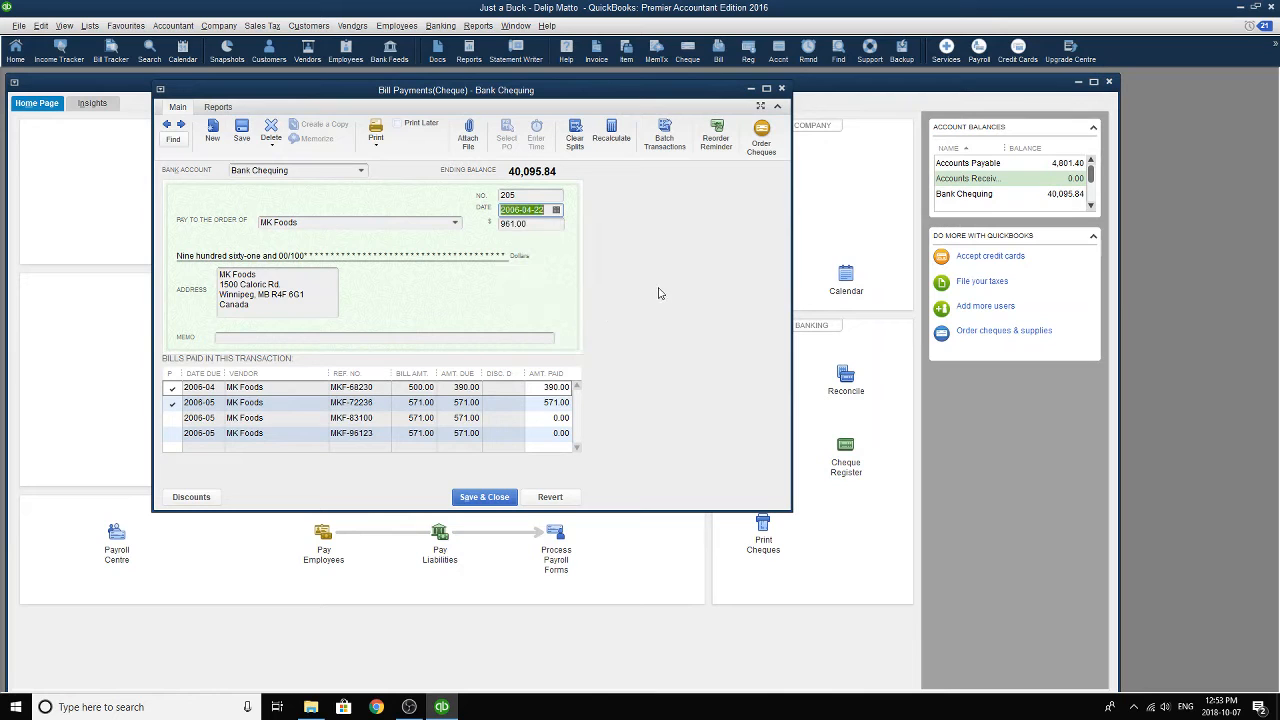
{"action": "left_click", "coordinate": [241, 130]}
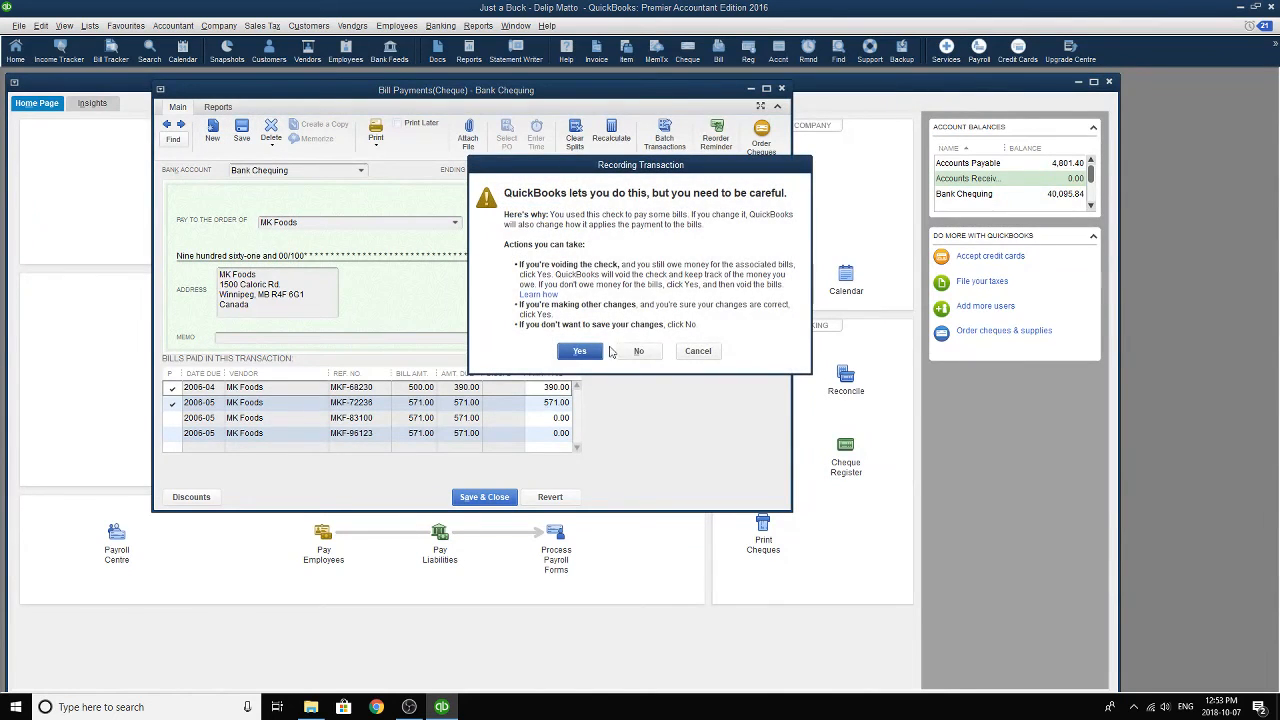
{"action": "left_click", "coordinate": [610, 349]}
{"action": "left_click", "coordinate": [781, 89]}
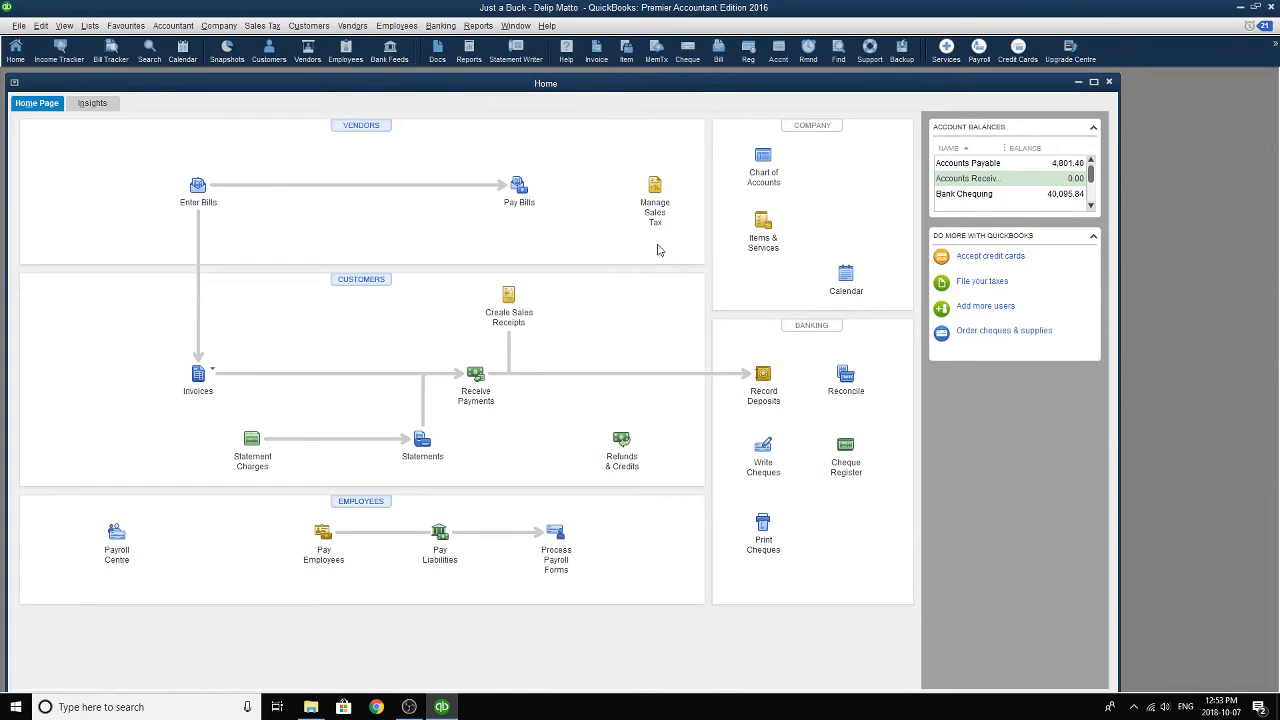
- Start a new vendor bill for Cards for Less, quick-adding it as a new vendor
{"action": "left_click", "coordinate": [208, 186]}
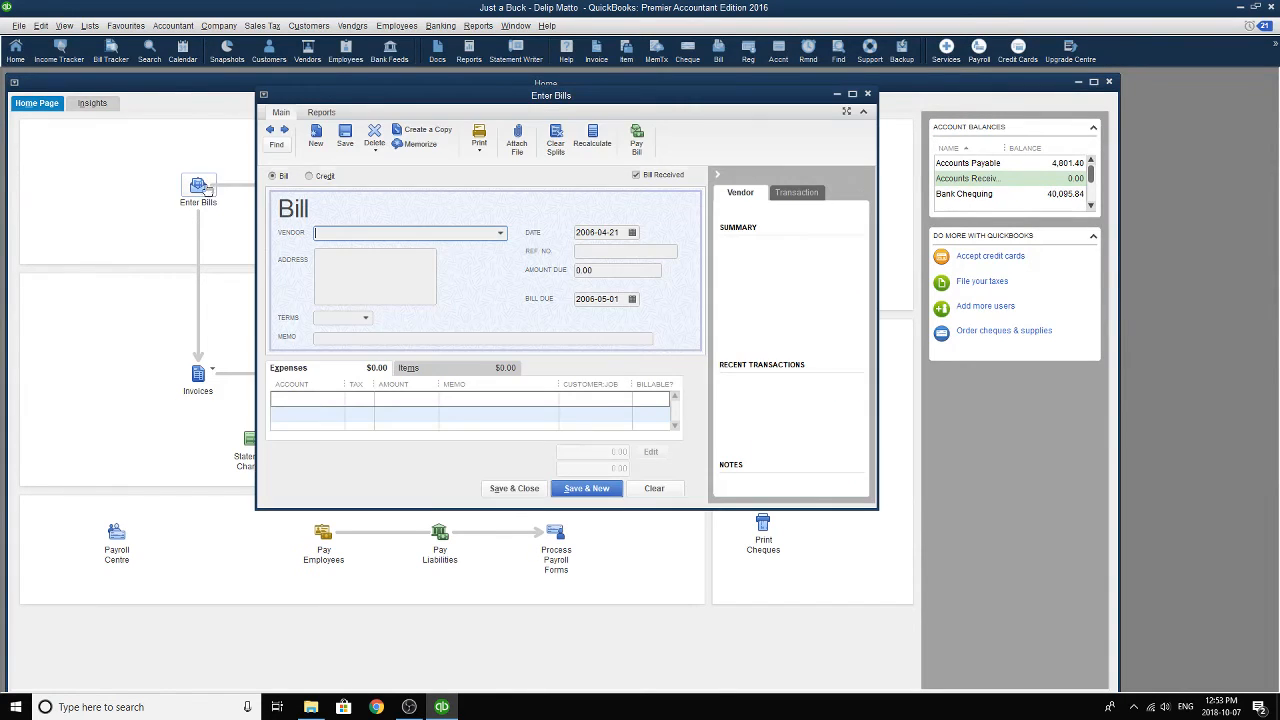
{"action": "left_click", "coordinate": [500, 233]}
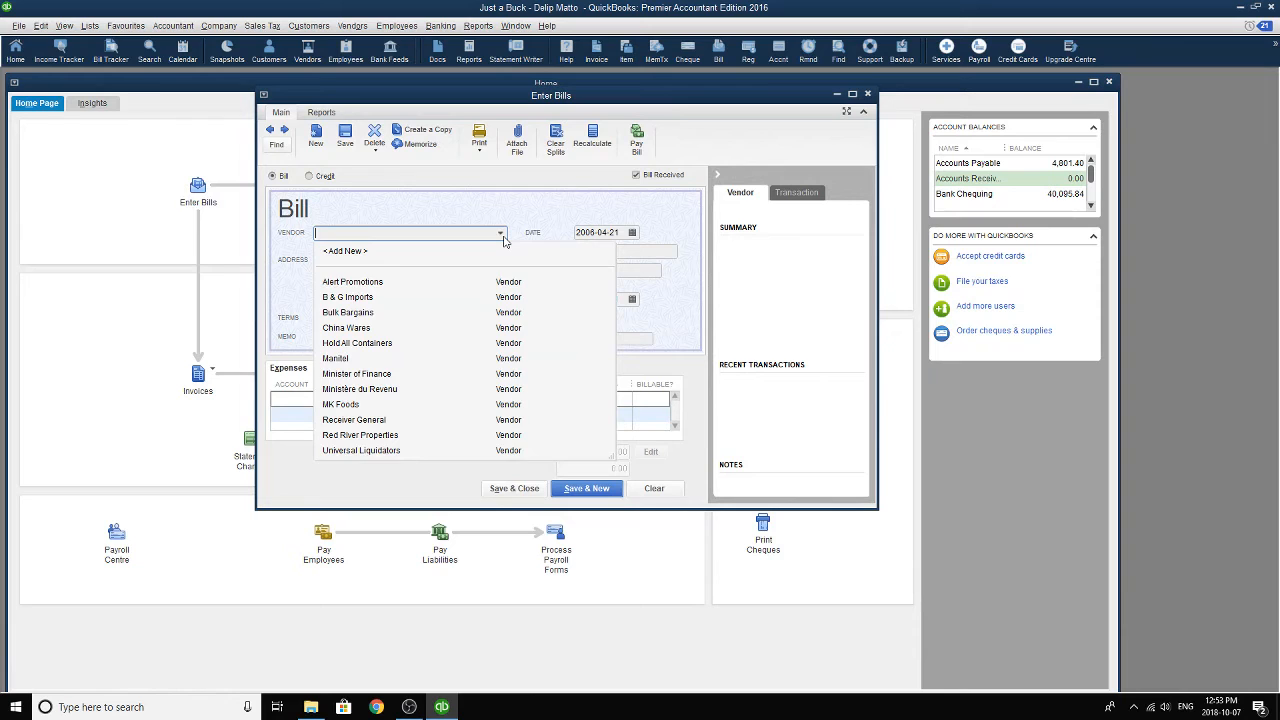
{"action": "left_click", "coordinate": [503, 238]}
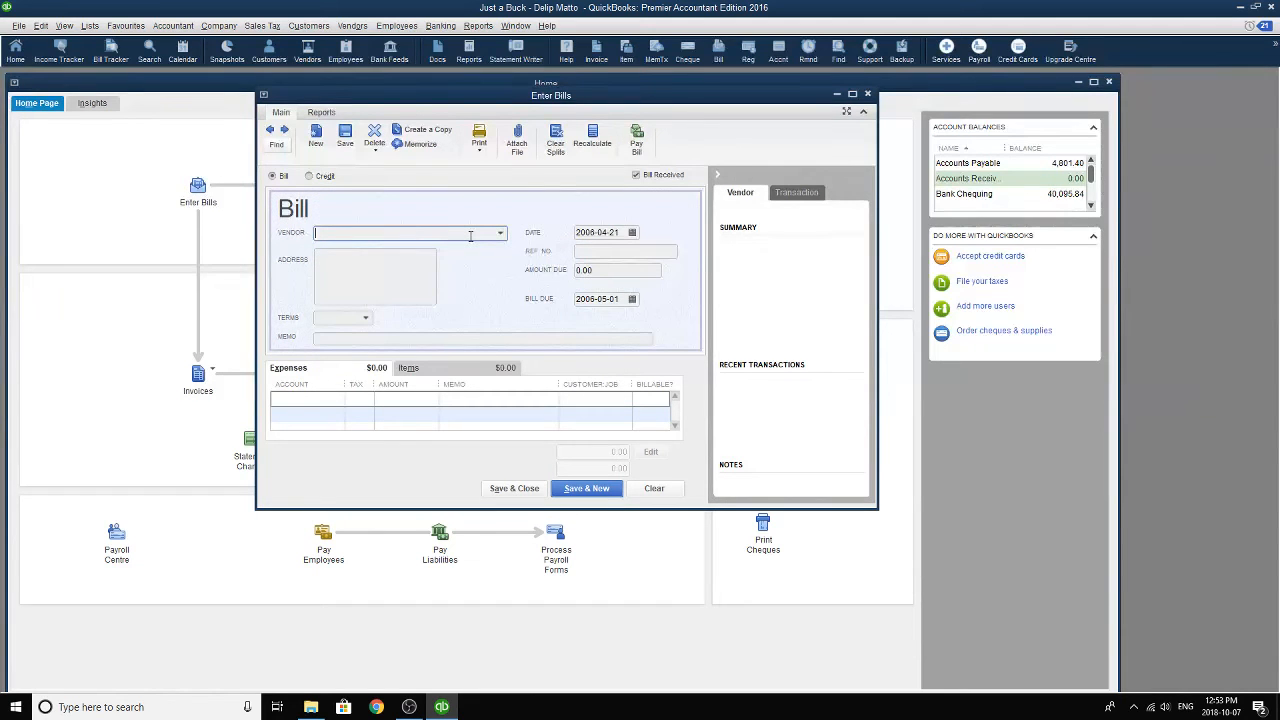
{"action": "type", "text": "Cards"}
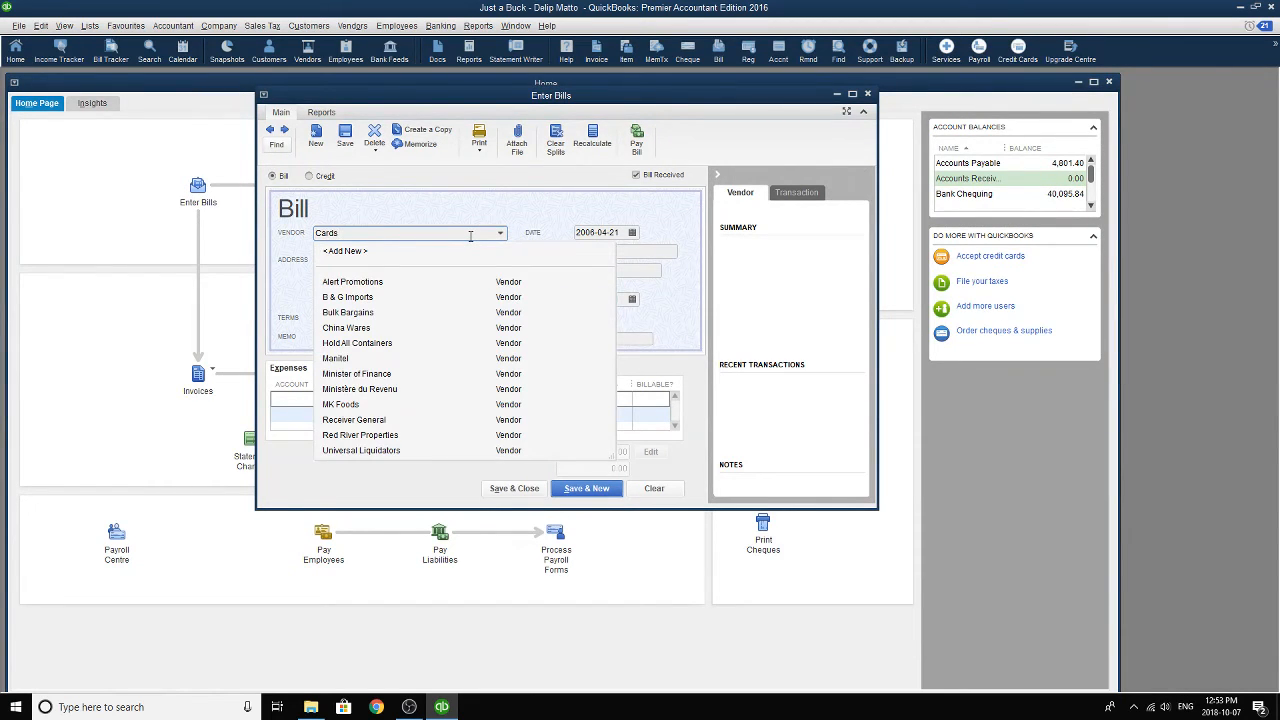
{"action": "type", "text": " for Less"}
{"action": "key", "text": "Tab"}
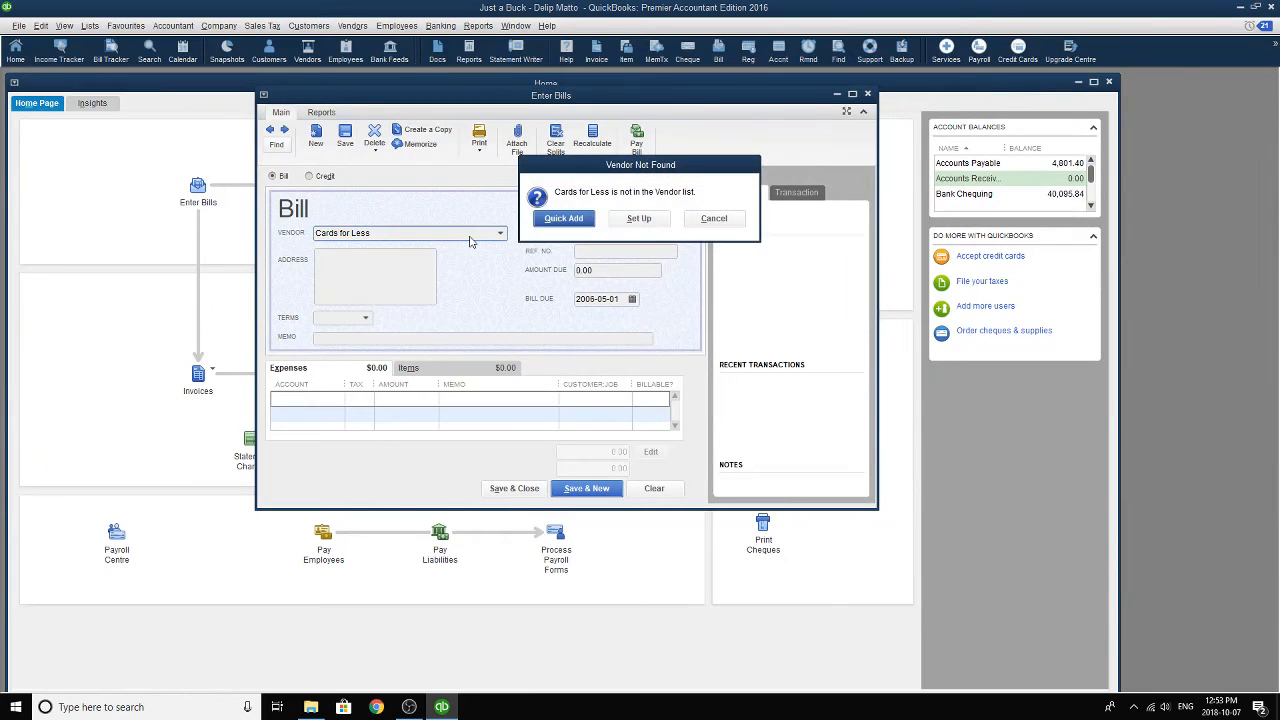
{"action": "left_click", "coordinate": [553, 222]}
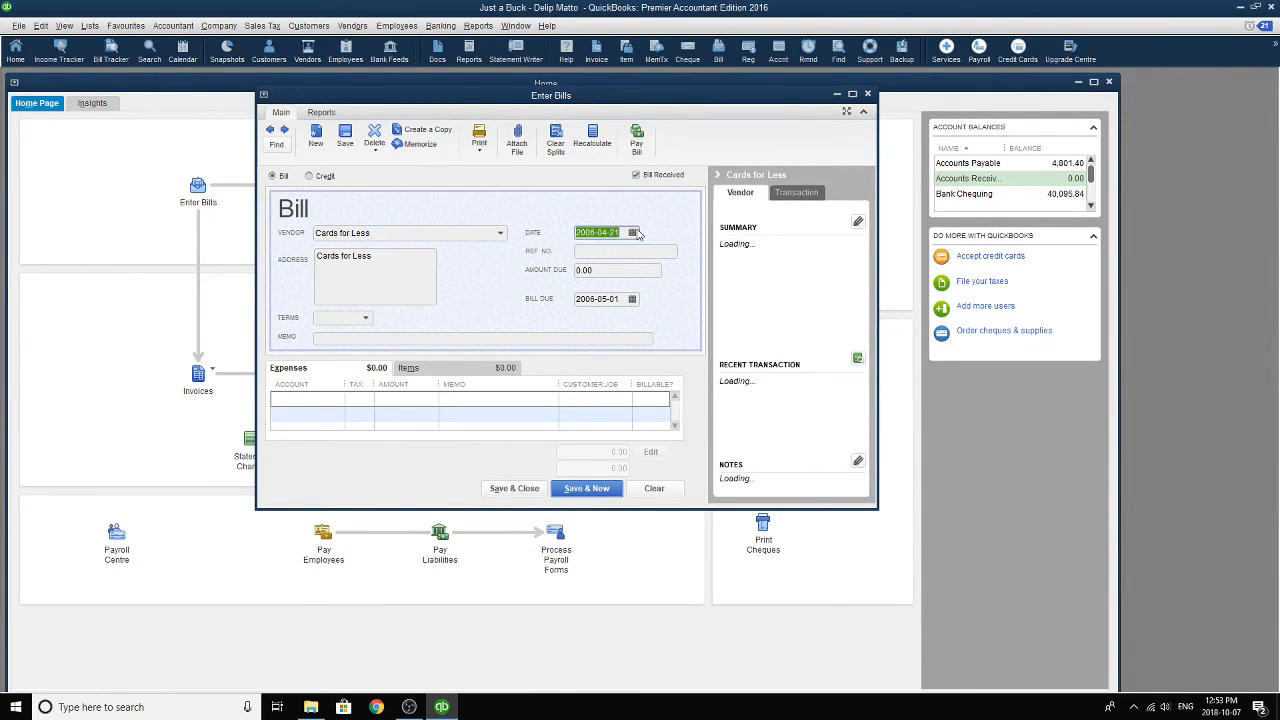
- Date the Cards for Less bill 2006-04-22, with reference number CL-719 and terms Net 15
{"action": "left_click", "coordinate": [632, 232]}
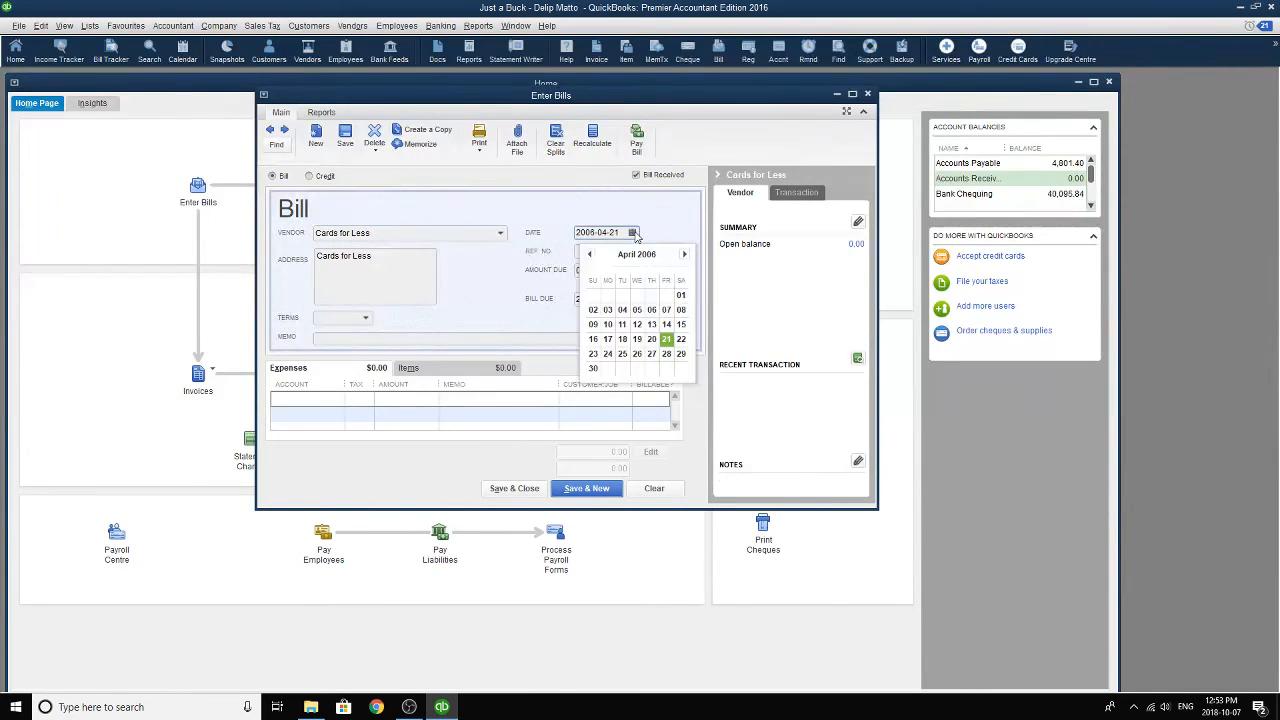
{"action": "left_click", "coordinate": [680, 340]}
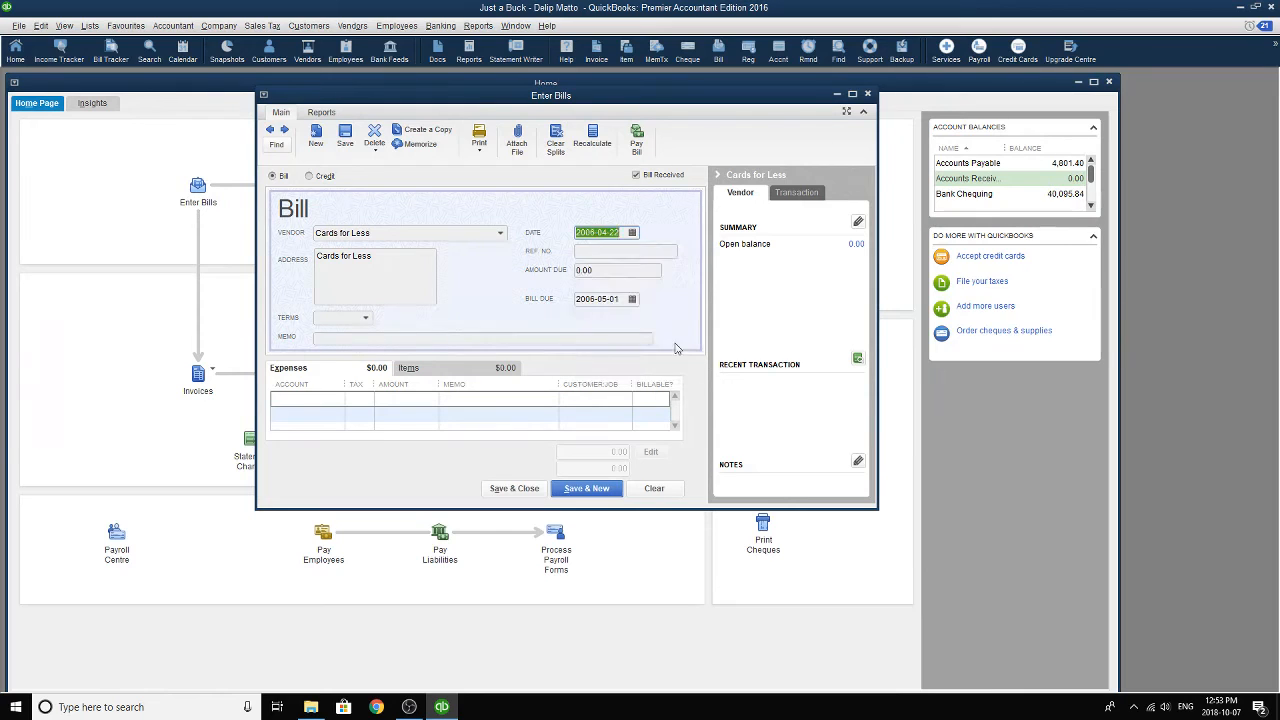
{"action": "left_click", "coordinate": [592, 252]}
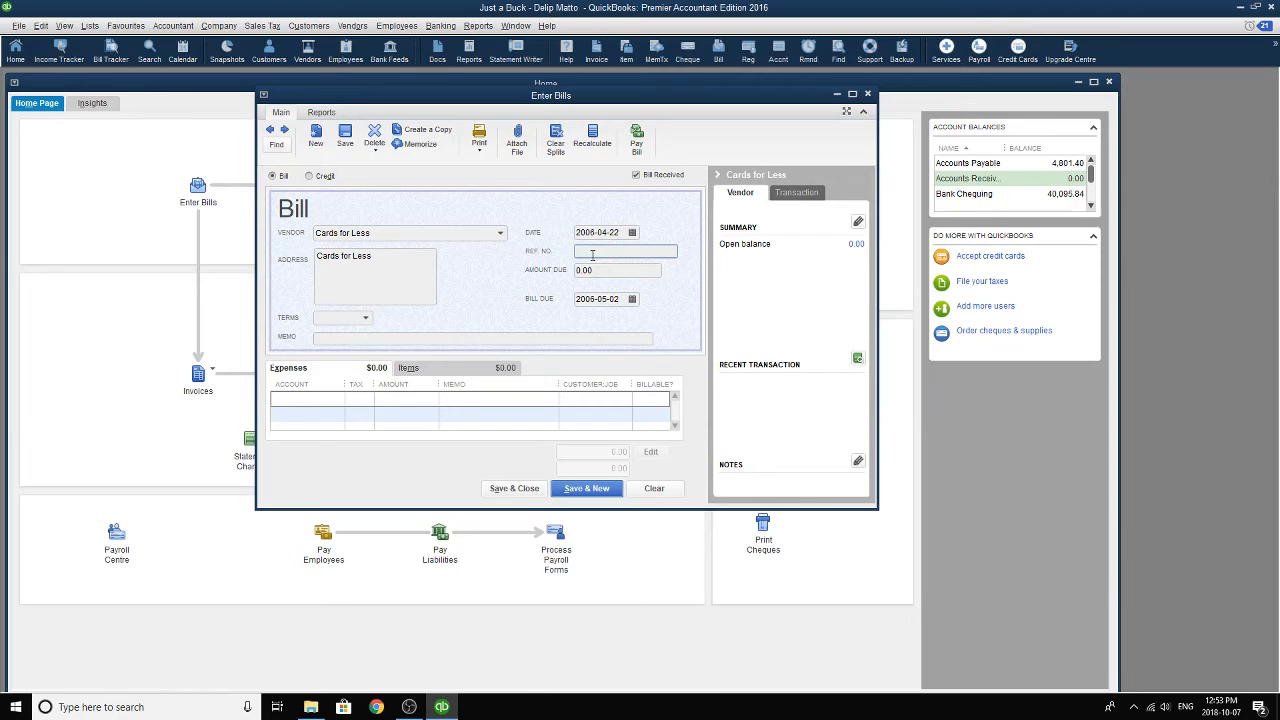
{"action": "type", "text": "CL-719"}
{"action": "key", "text": "Tab"}
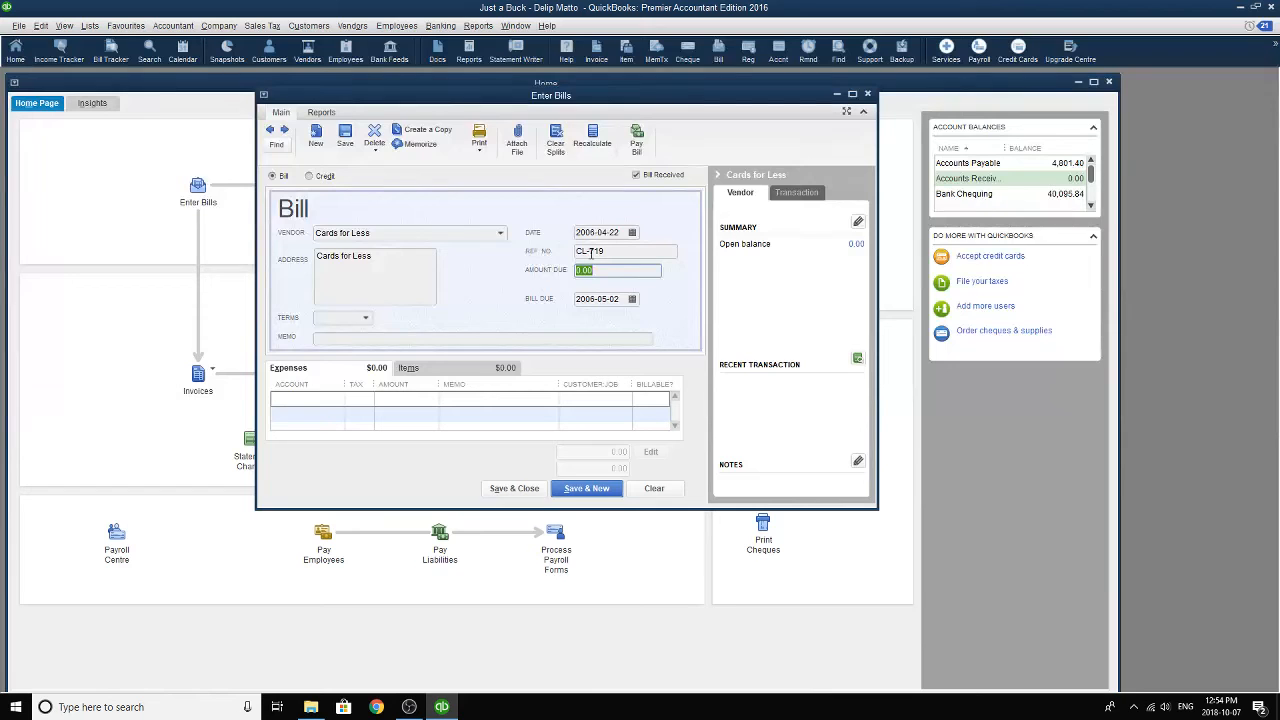
{"action": "left_click", "coordinate": [367, 323]}
{"action": "left_click", "coordinate": [366, 320]}
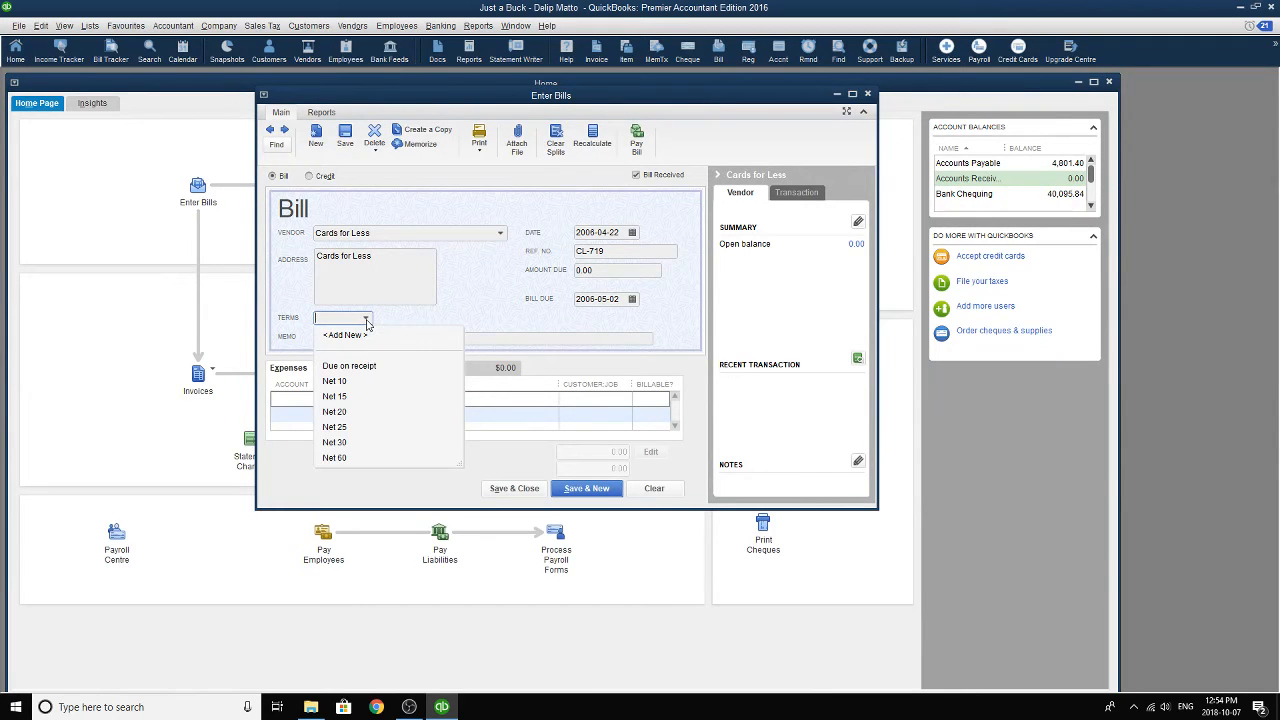
{"action": "left_click", "coordinate": [350, 398]}
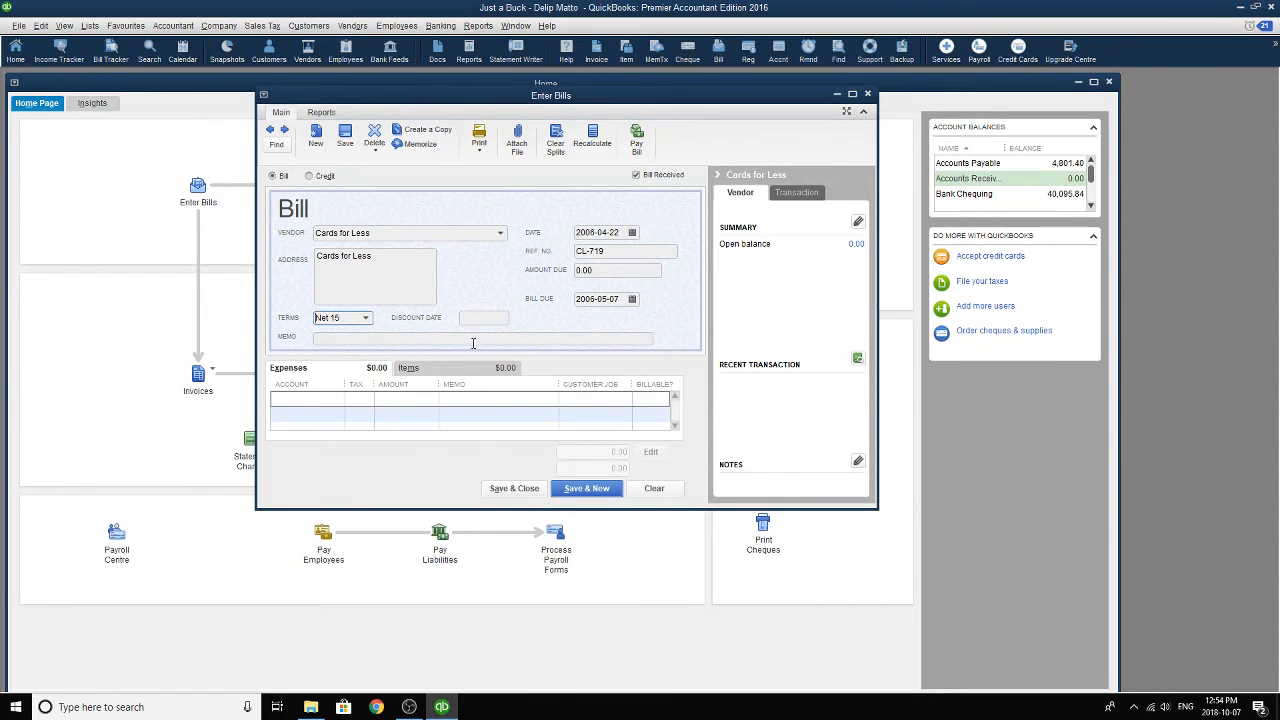
- Assign the bill's first expense line to the Merchandise inventory account with tax code G
{"action": "left_click", "coordinate": [337, 401]}
{"action": "left_click", "coordinate": [337, 401]}
{"action": "scroll", "coordinate": [330, 460], "scroll_direction": "up", "scroll_amount": 5}
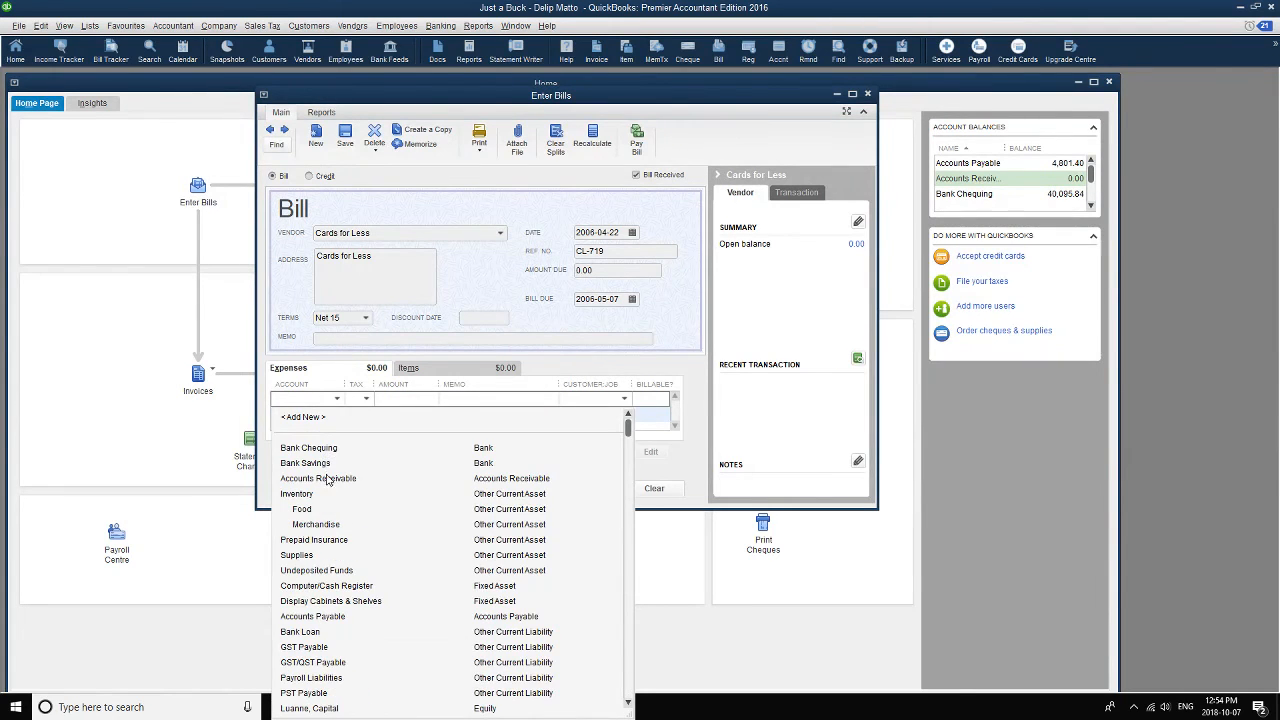
{"action": "left_click", "coordinate": [329, 524]}
{"action": "left_click", "coordinate": [366, 399]}
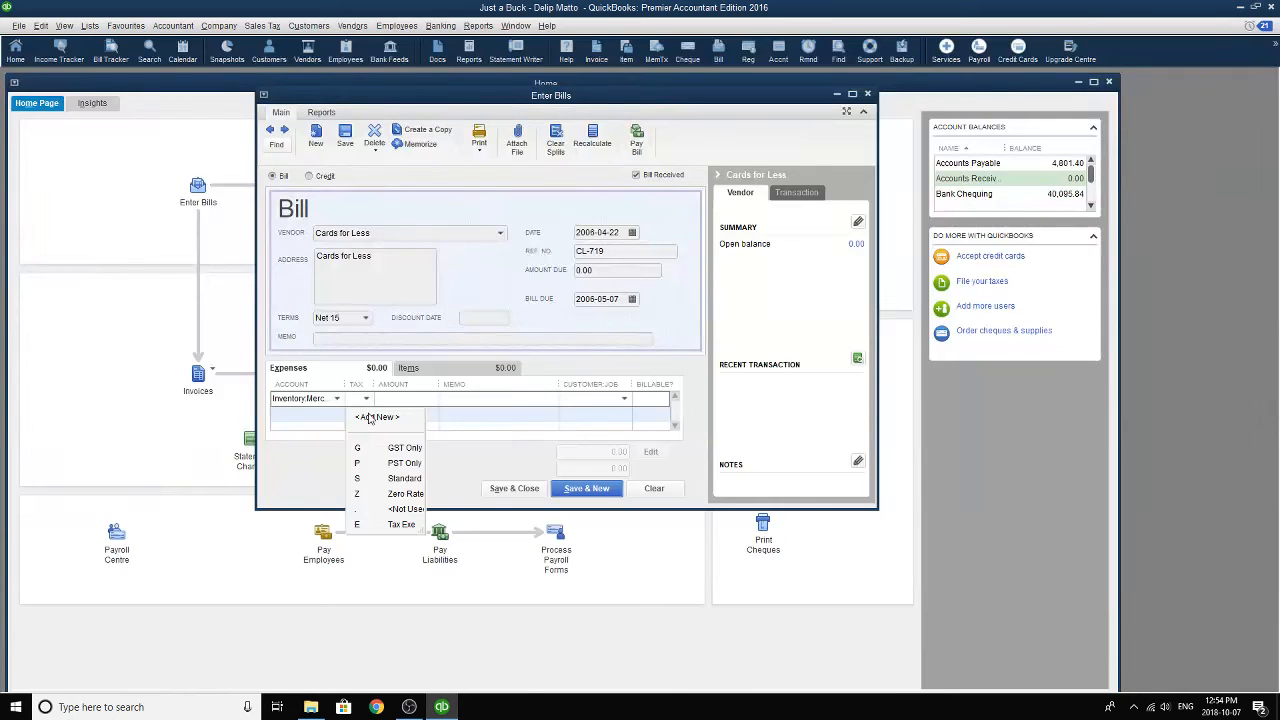
{"action": "left_click", "coordinate": [375, 448]}
- Enter 450 as the expense line's amount with the memo "For greeting cards and note cards"
{"action": "left_click", "coordinate": [408, 403]}
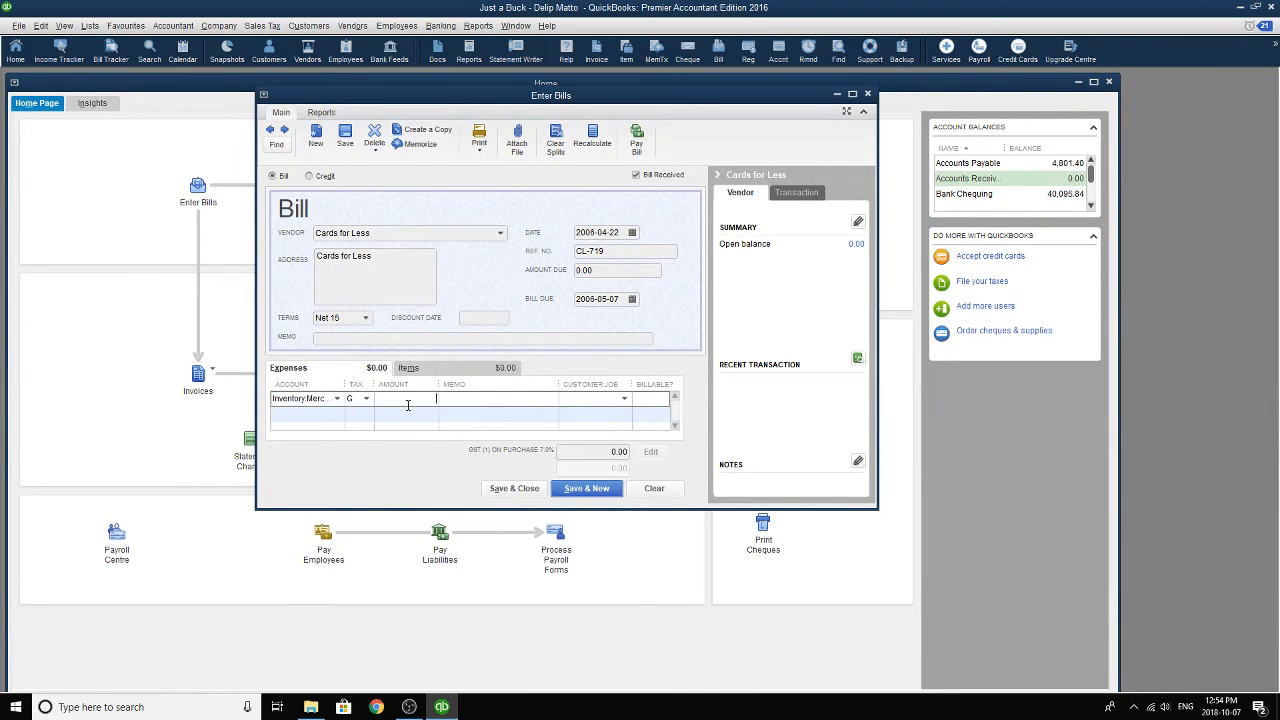
{"action": "type", "text": "450"}
{"action": "key", "text": "Tab"}
{"action": "type", "text": "For g"}
{"action": "type", "text": "reeting cards "}
{"action": "type", "text": "and"}
{"action": "type", "text": " note cards"}
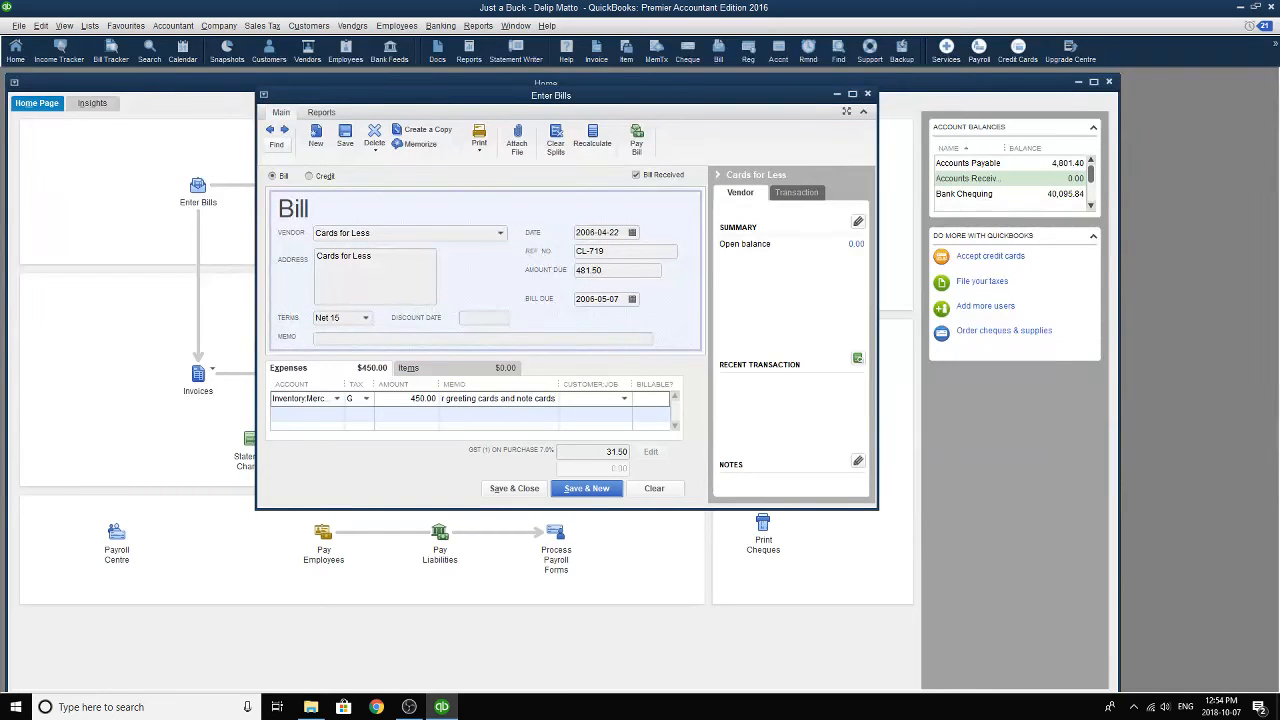
- Complete the expense memo with "to be sold in store." and save the Cards for Less bill, keeping its terms for the vendor
{"action": "type", "text": " to be sold in store."}
{"action": "left_click", "coordinate": [538, 340]}
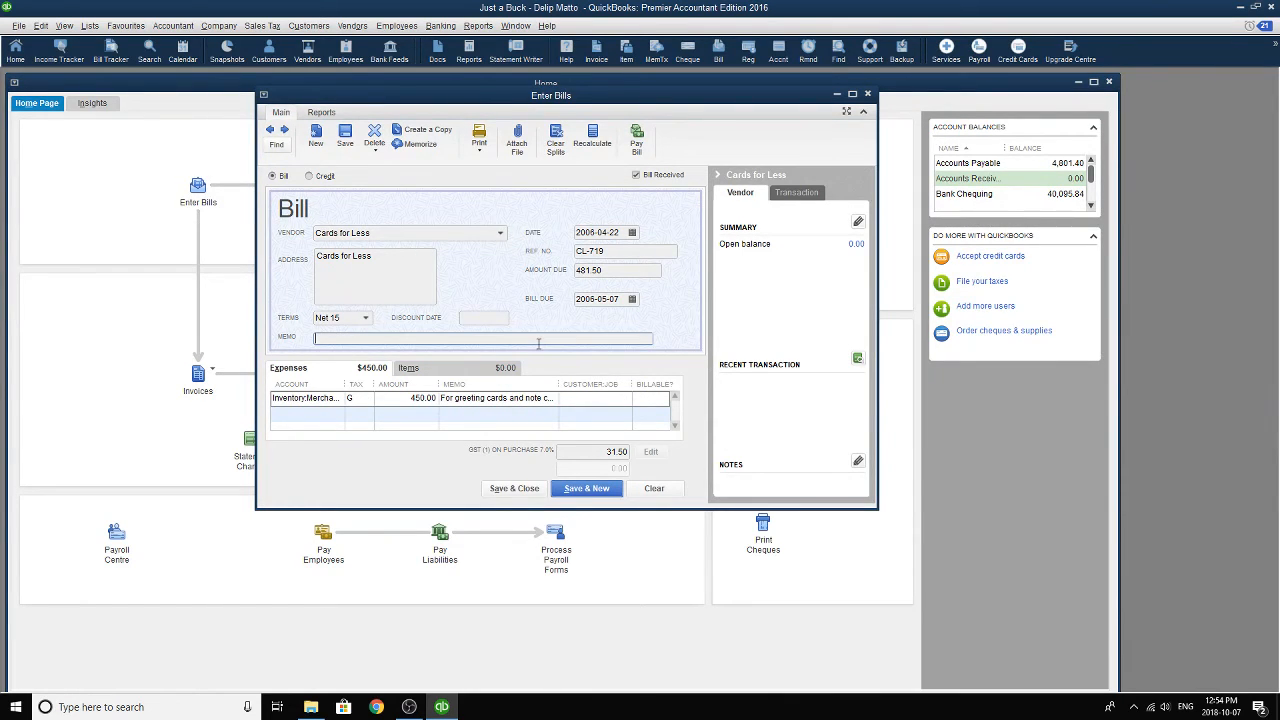
{"action": "left_click", "coordinate": [525, 490]}
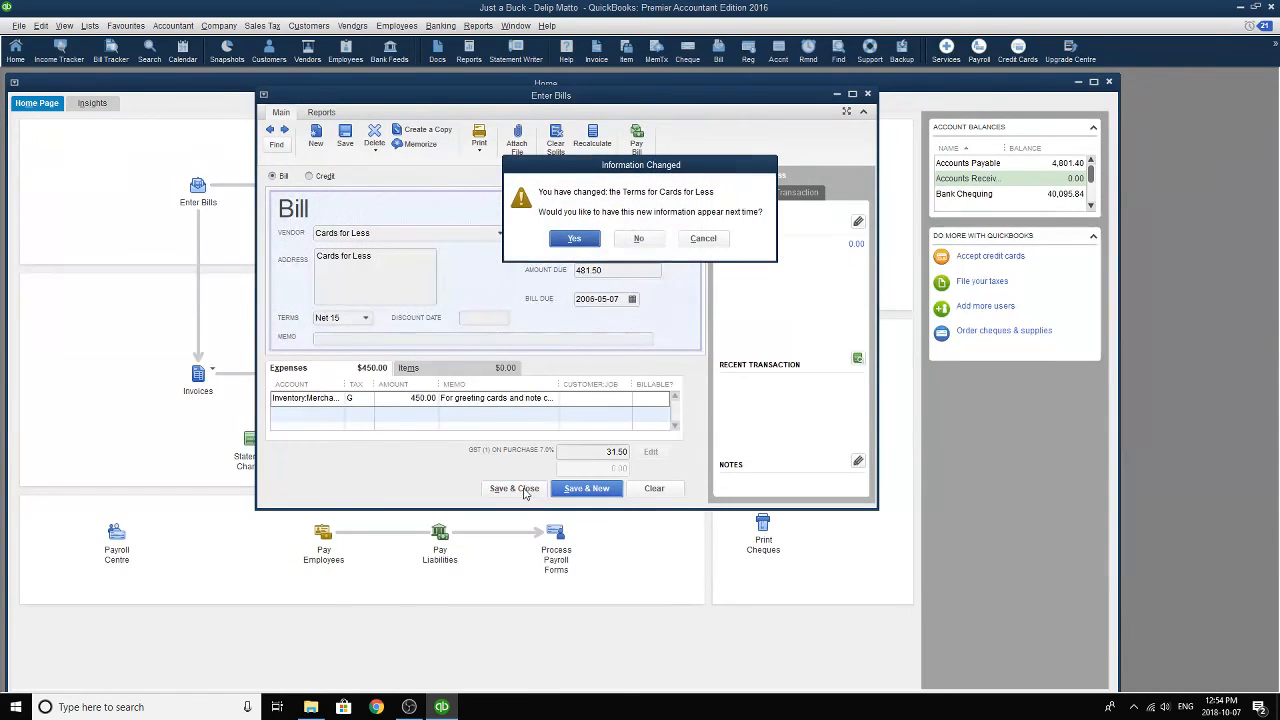
{"action": "left_click", "coordinate": [576, 245]}
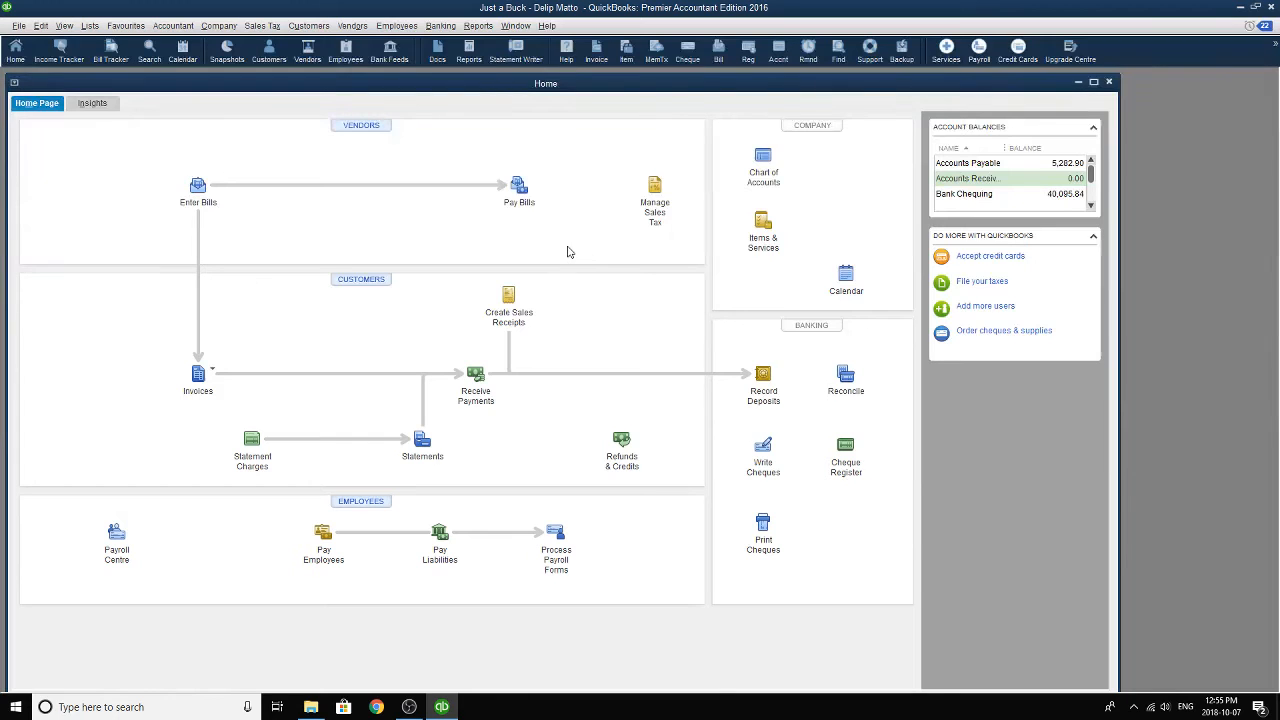
- Open the Bulk Bargains bill from the memorized transaction list
{"action": "left_click", "coordinate": [198, 190]}
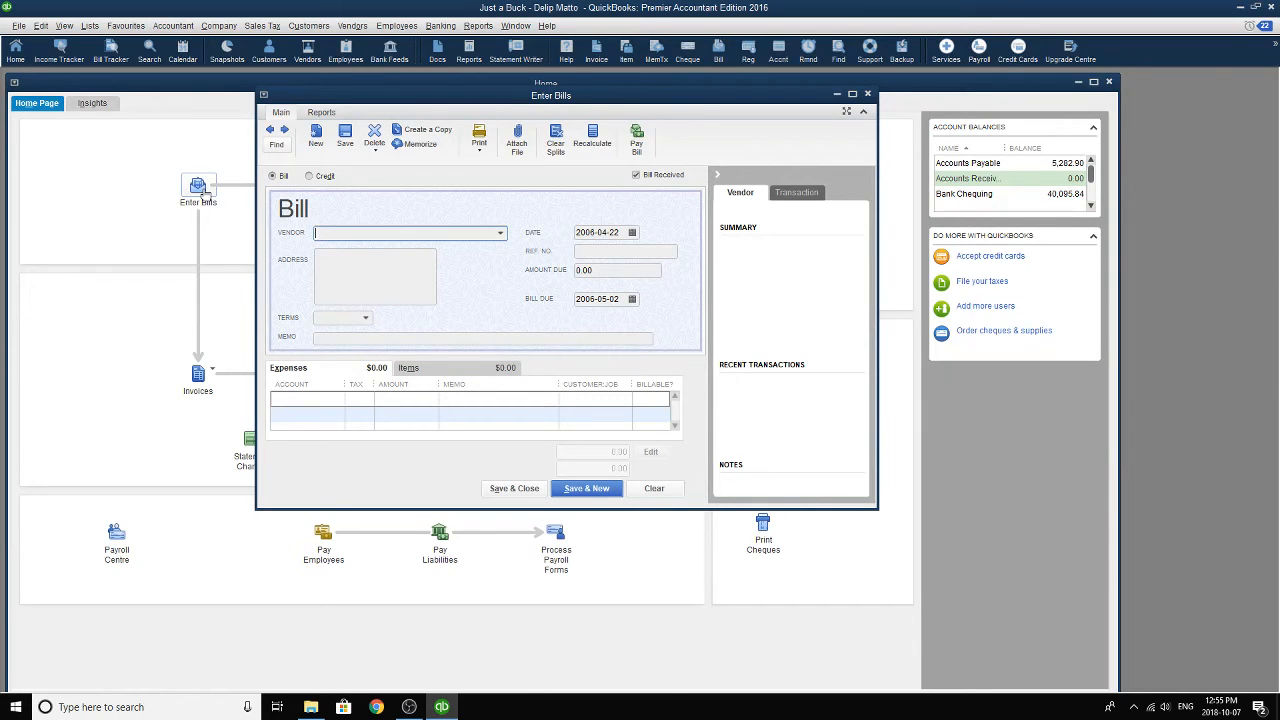
{"action": "left_click", "coordinate": [867, 94]}
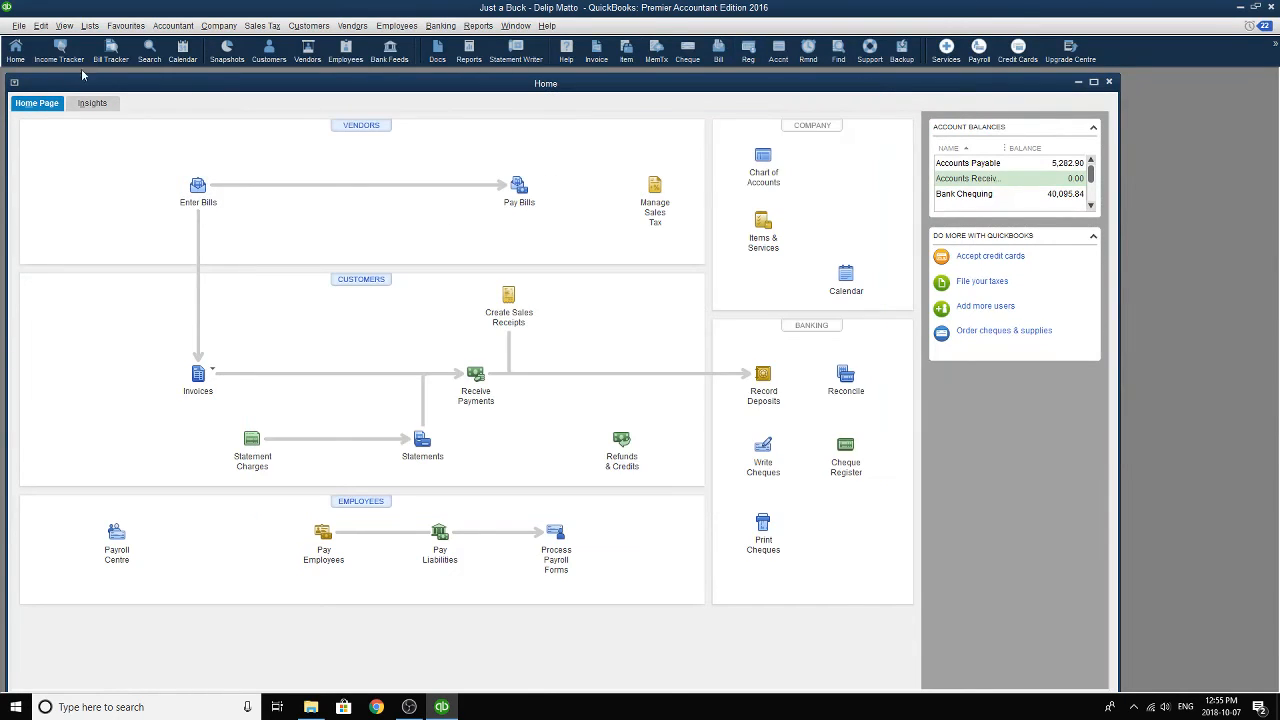
{"action": "left_click", "coordinate": [89, 25]}
{"action": "left_click", "coordinate": [135, 185]}
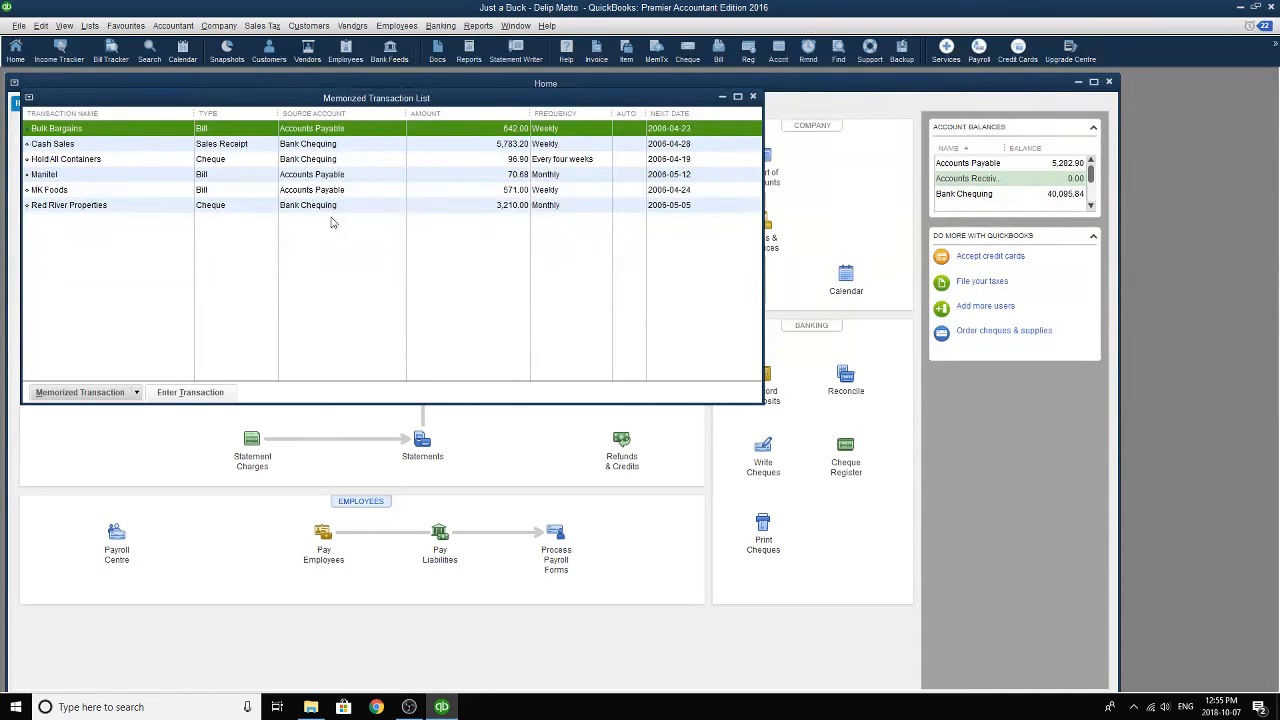
{"action": "double_click", "coordinate": [89, 131]}
- Give the Bulk Bargains bill dated 2006-04-23 the reference number BB-1299, then save and close it
{"action": "left_click", "coordinate": [632, 232]}
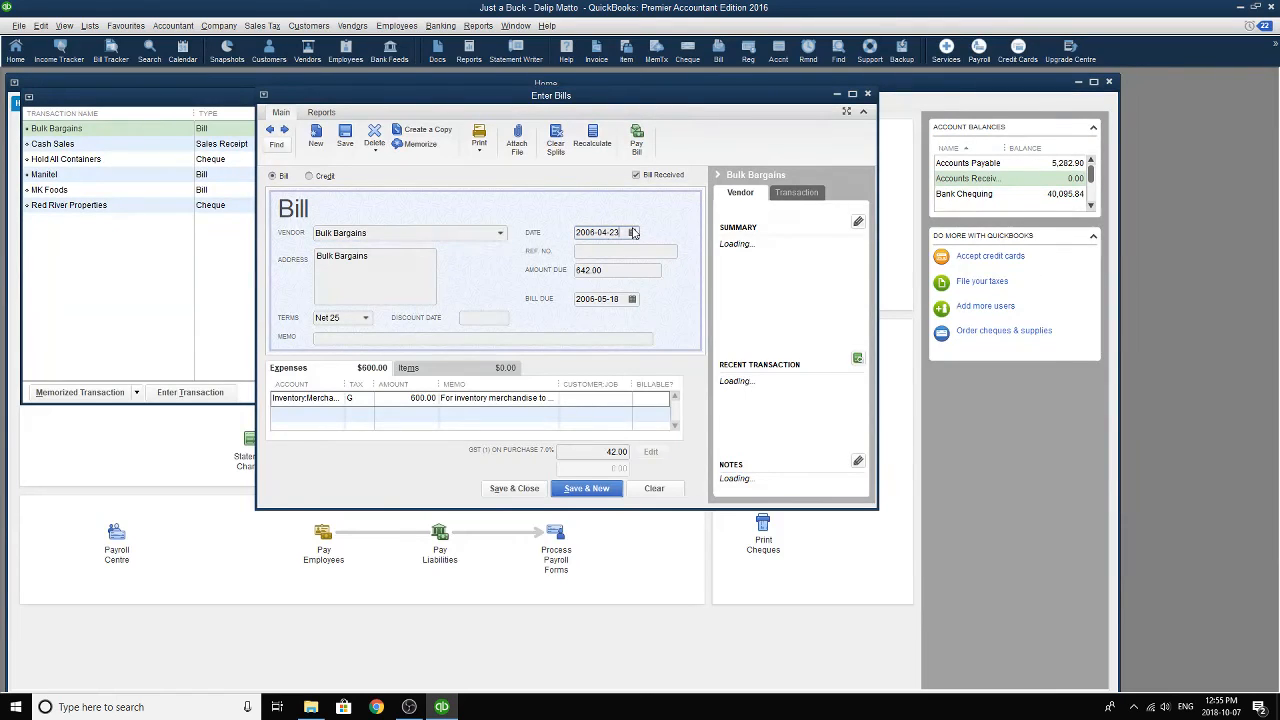
{"action": "left_click", "coordinate": [633, 232]}
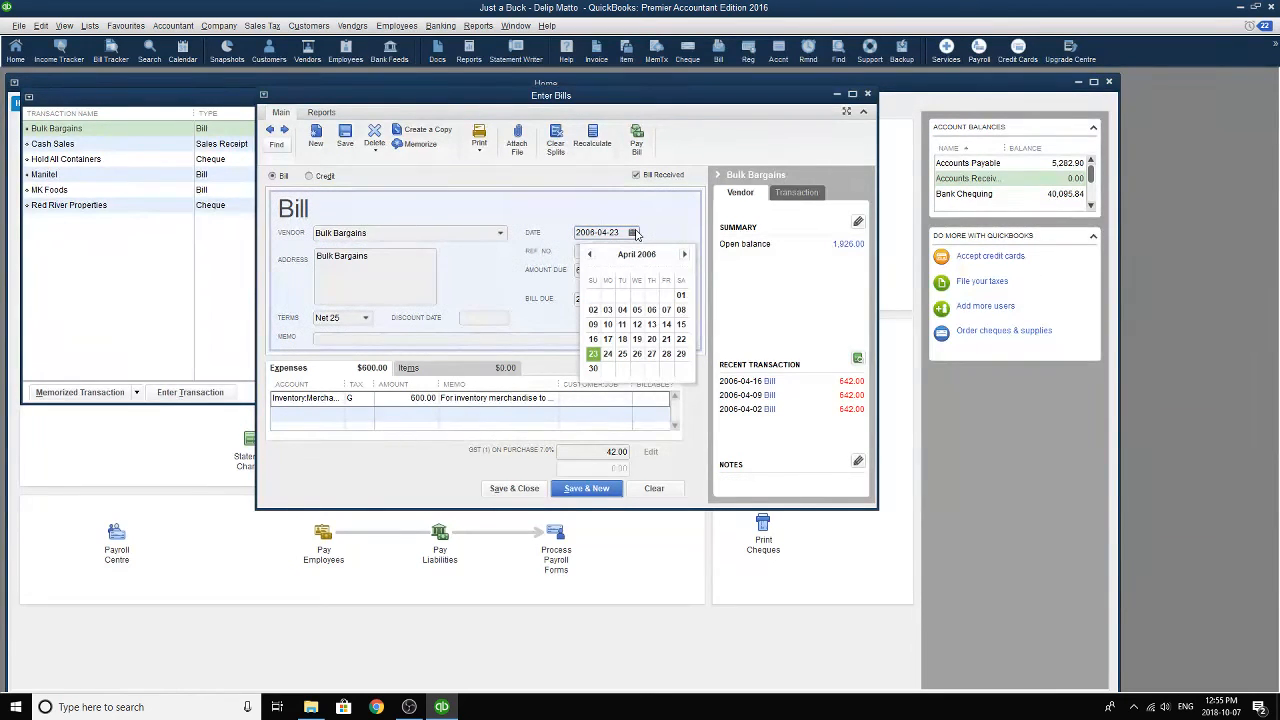
{"action": "left_click", "coordinate": [635, 232]}
{"action": "left_click", "coordinate": [627, 251]}
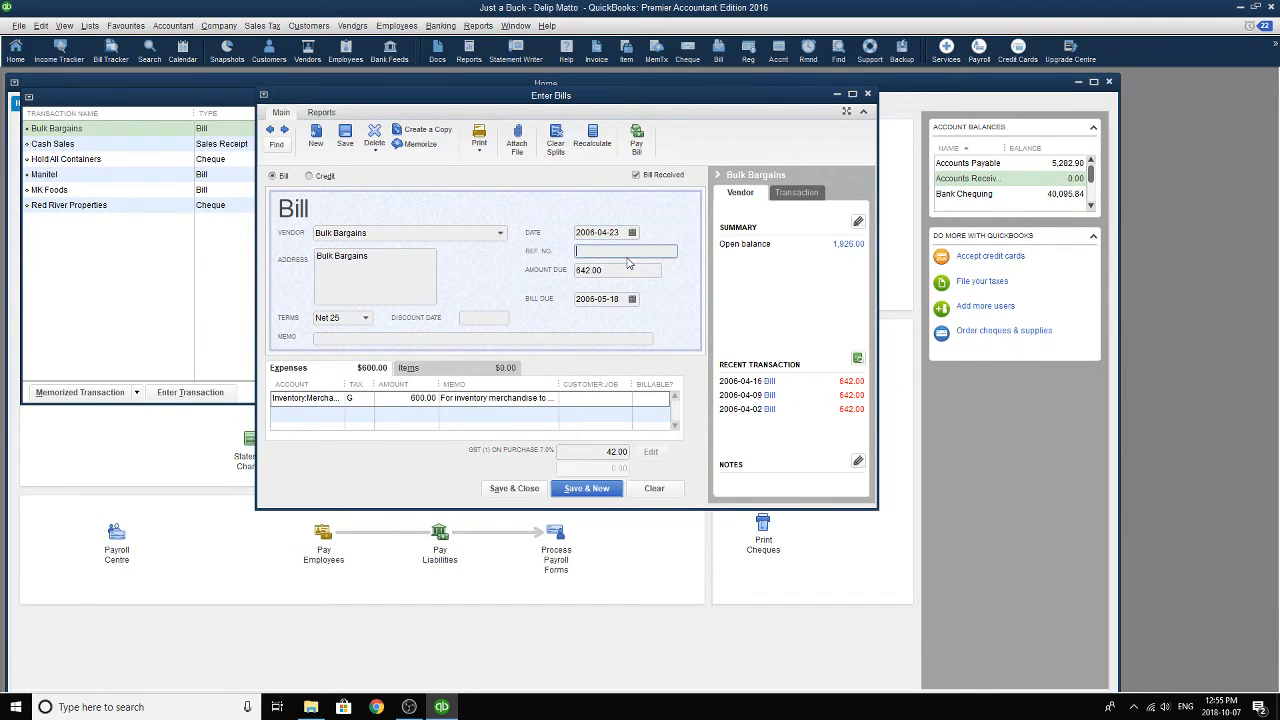
{"action": "type", "text": "BB-1299"}
{"action": "key", "text": "Tab"}
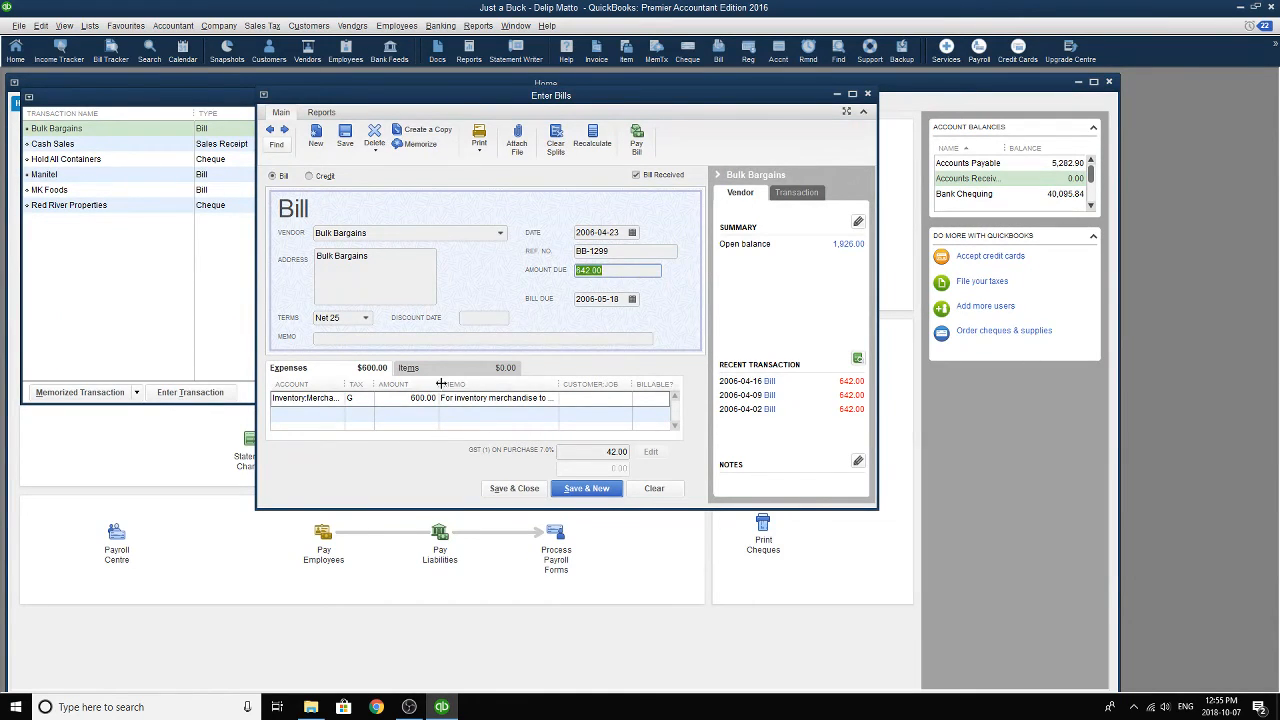
{"action": "left_click", "coordinate": [413, 398]}
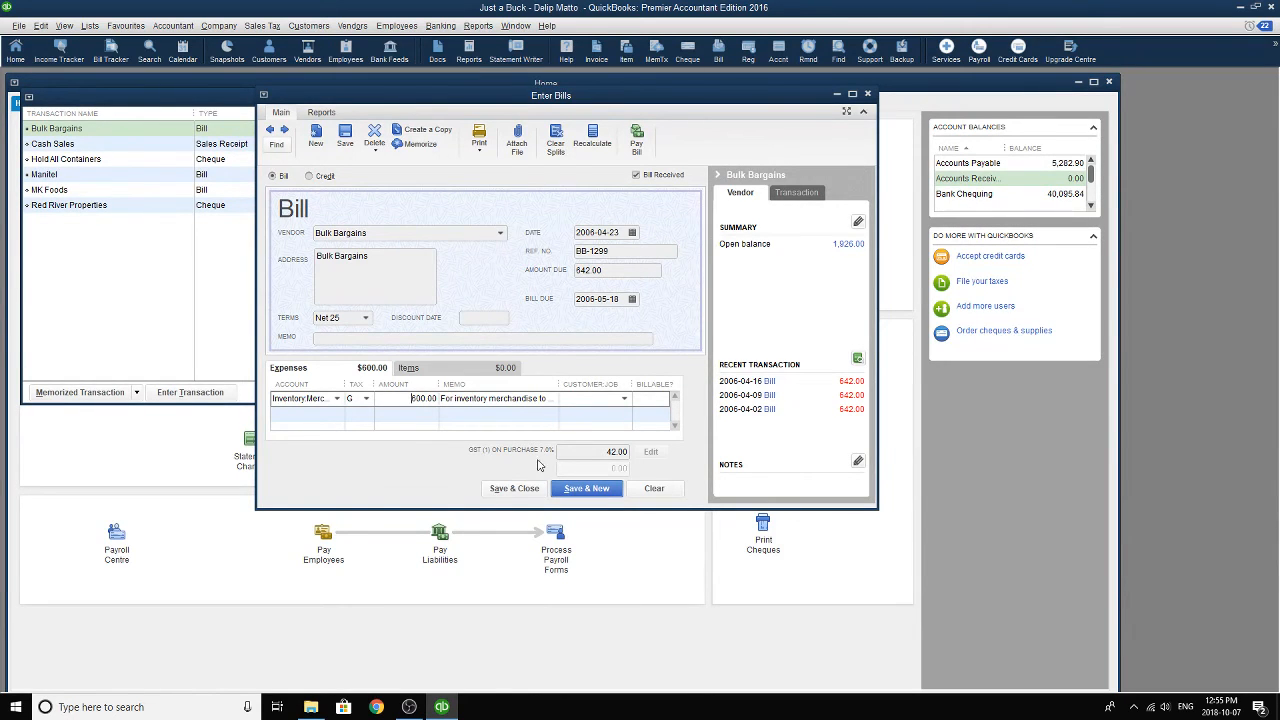
{"action": "left_click", "coordinate": [515, 488]}
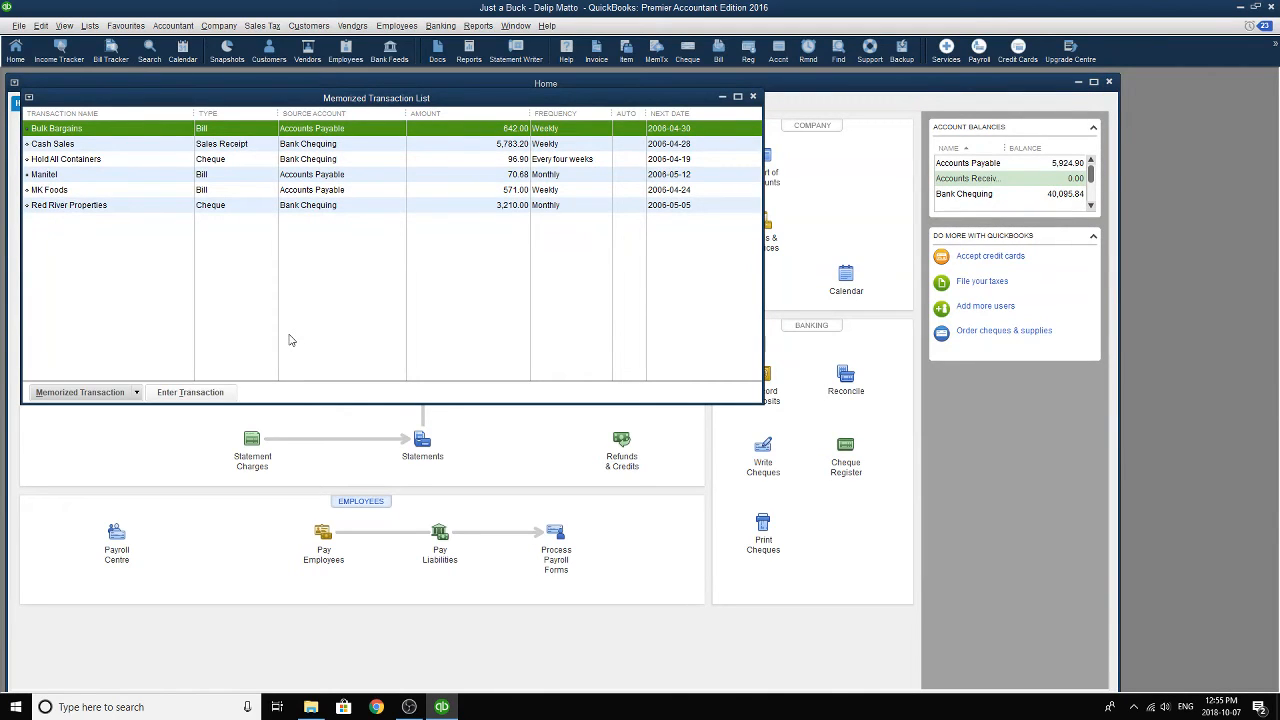
{"action": "double_click", "coordinate": [66, 144]}
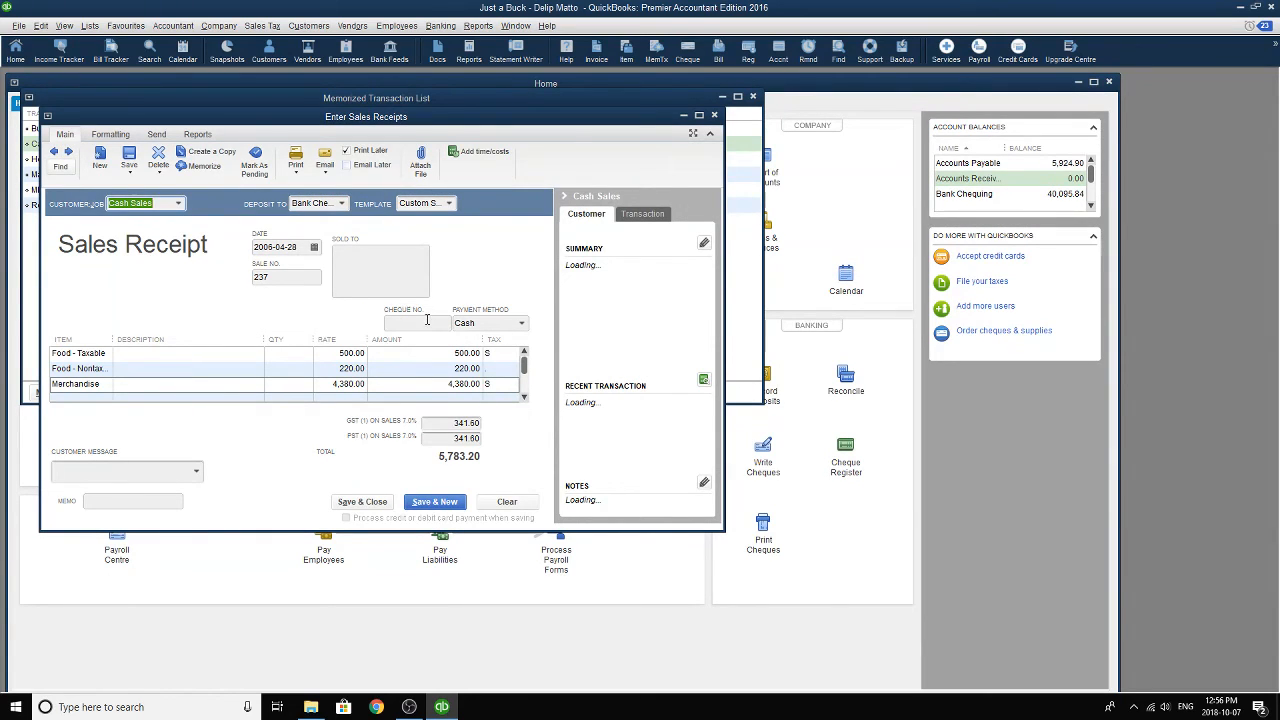
{"action": "left_click", "coordinate": [313, 247]}
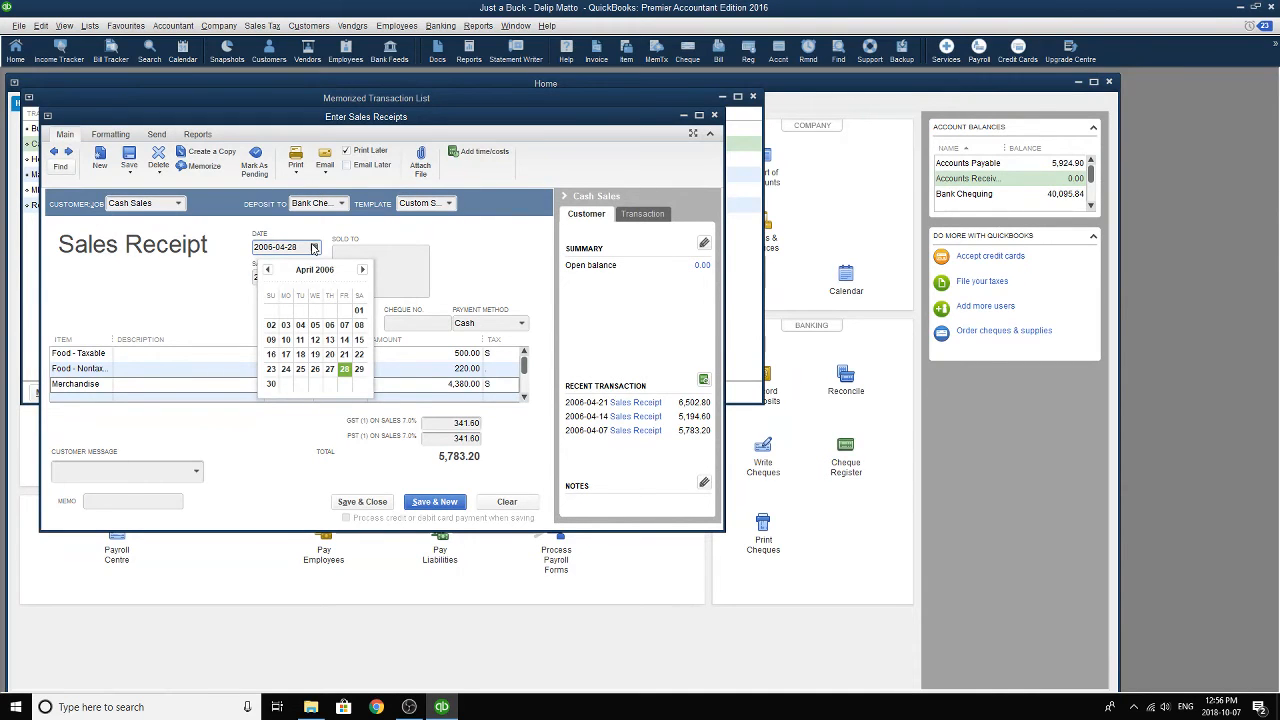
{"action": "left_click", "coordinate": [714, 115]}
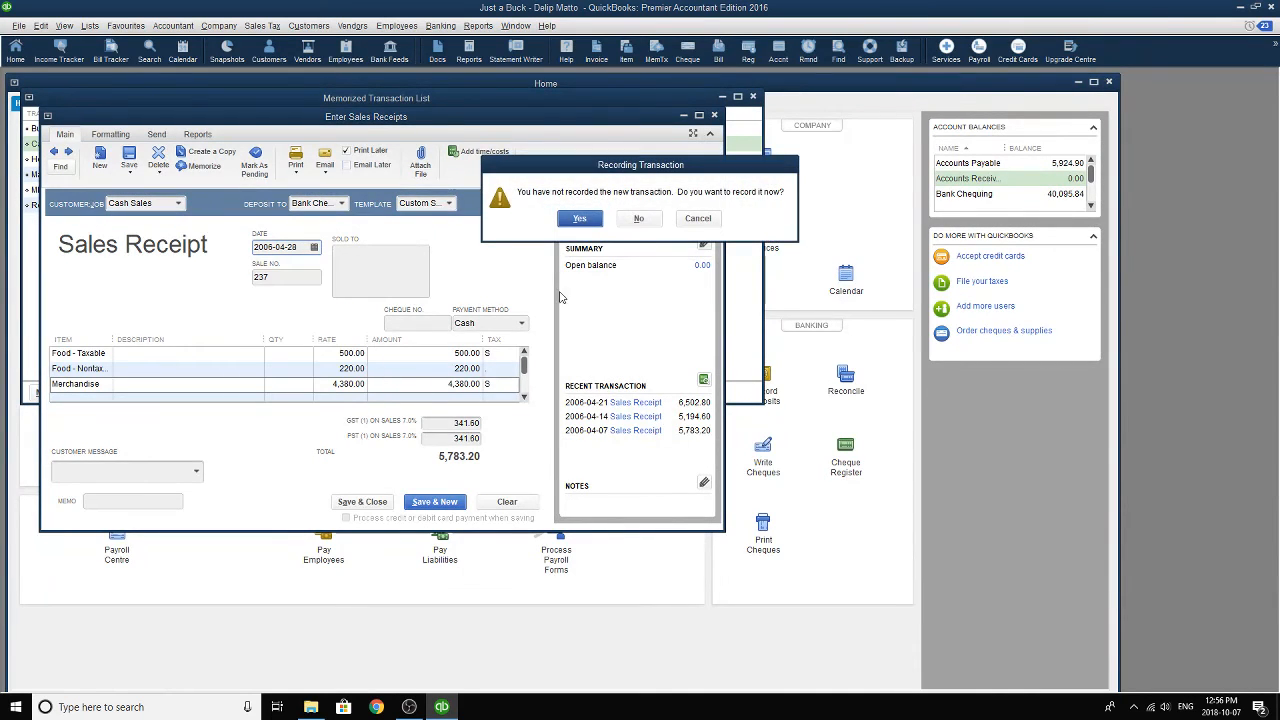
{"action": "left_click", "coordinate": [638, 218]}
- Enter the memorized MK Foods bill with reference number MKF-99011, then save and close it
{"action": "left_click", "coordinate": [62, 160]}
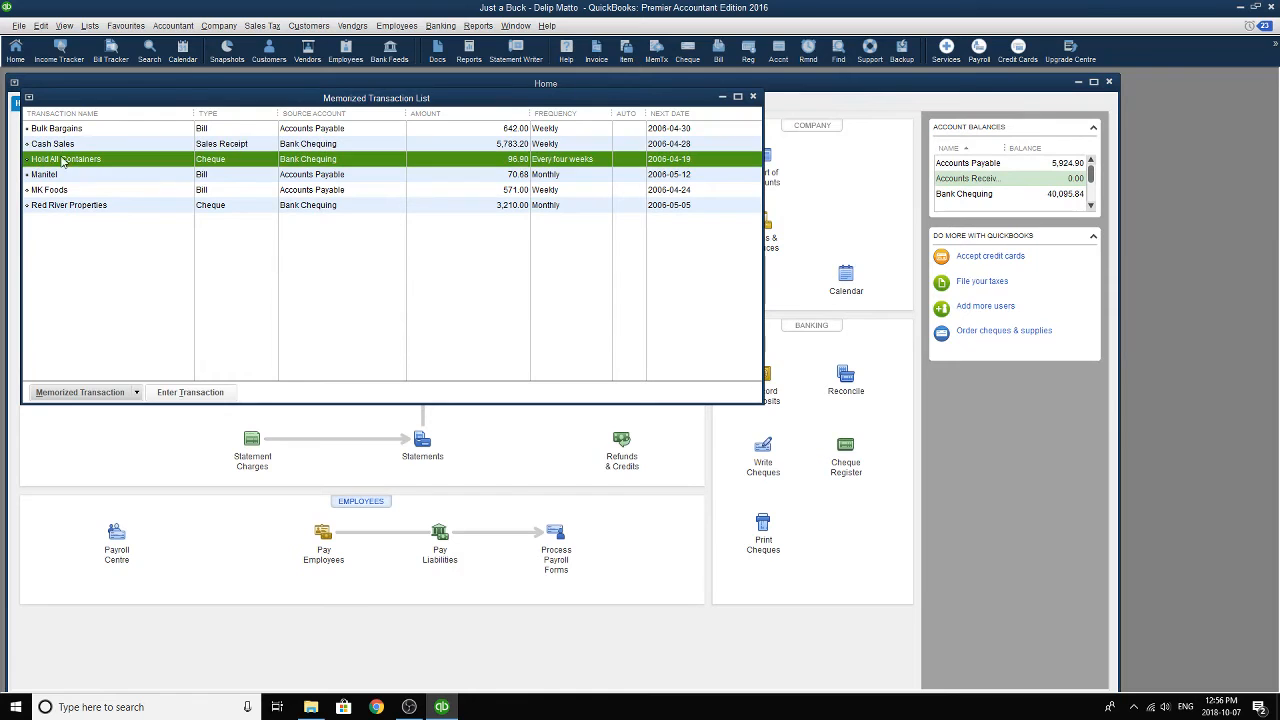
{"action": "left_click", "coordinate": [50, 176]}
{"action": "double_click", "coordinate": [52, 190]}
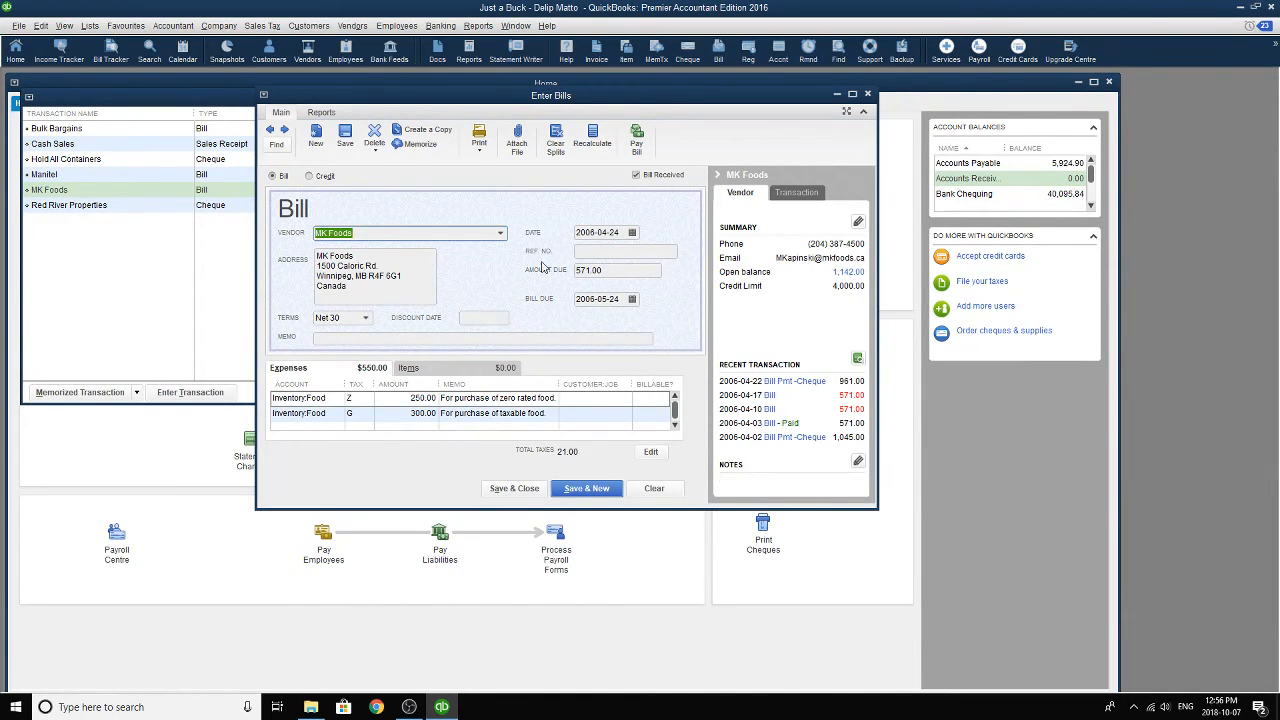
{"action": "left_click", "coordinate": [612, 252]}
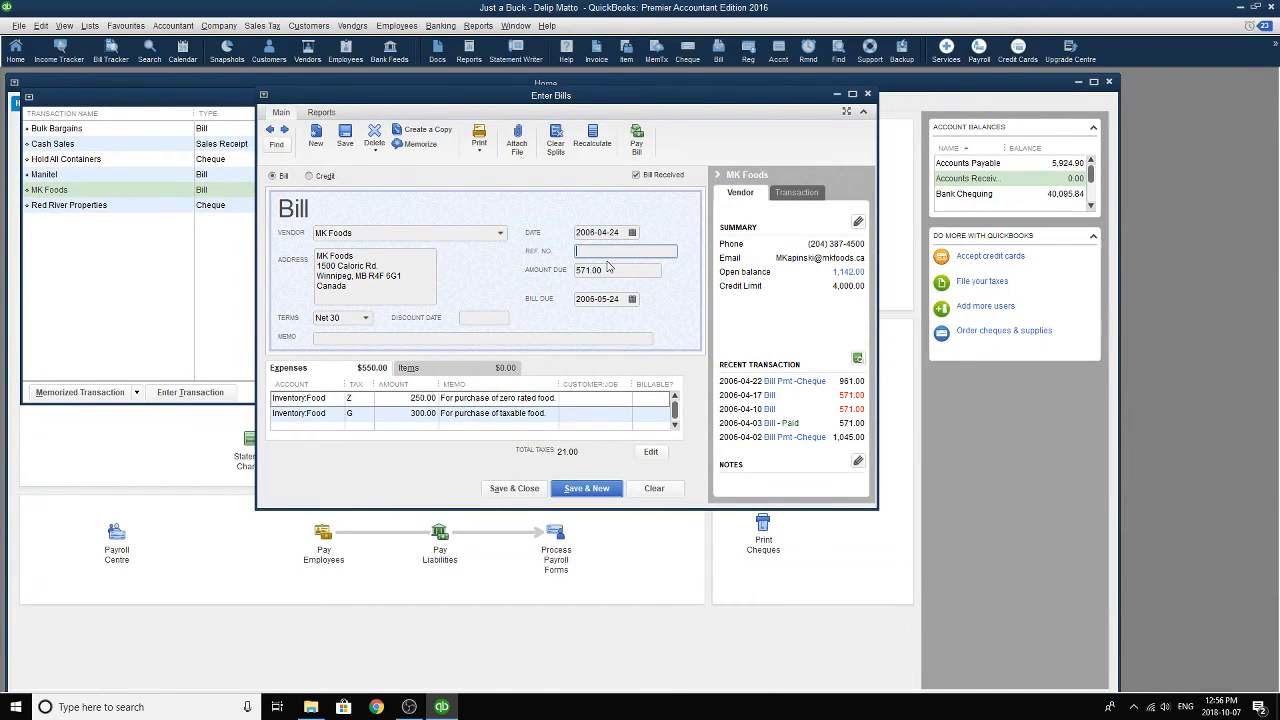
{"action": "type", "text": "MKF-9901"}
{"action": "key", "text": "Tab"}
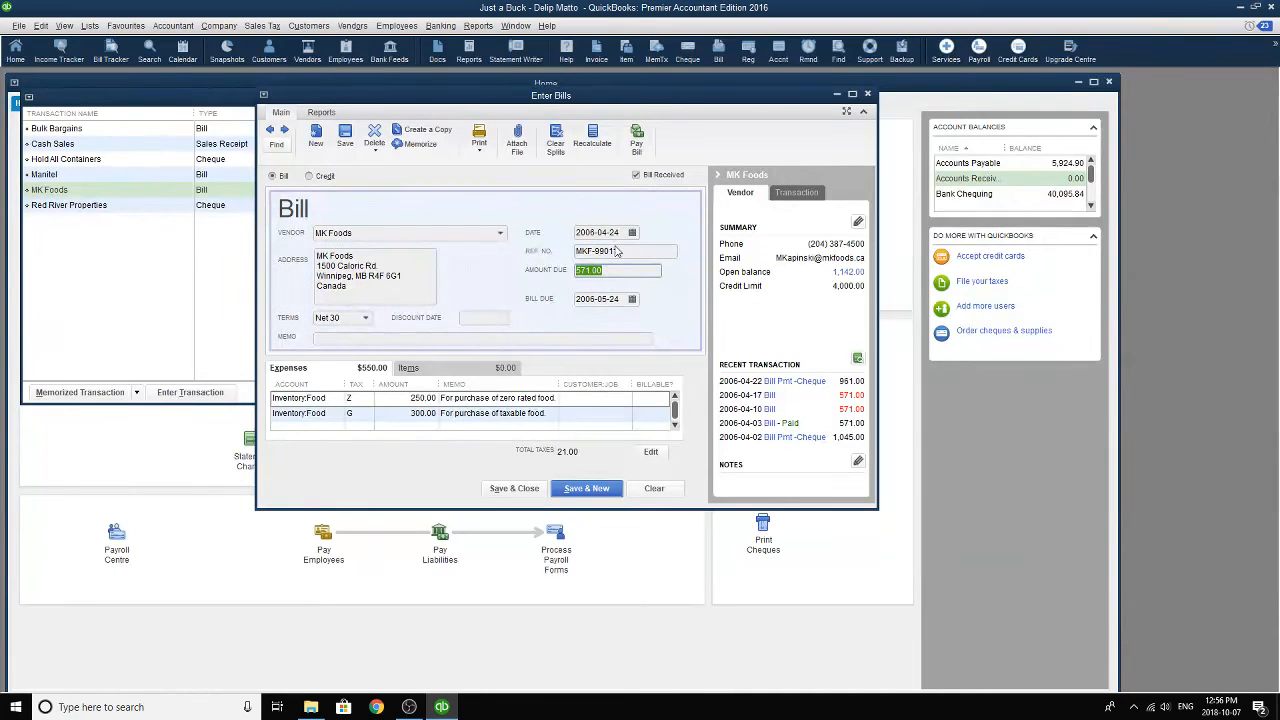
{"action": "left_click", "coordinate": [645, 251]}
{"action": "type", "text": "1"}
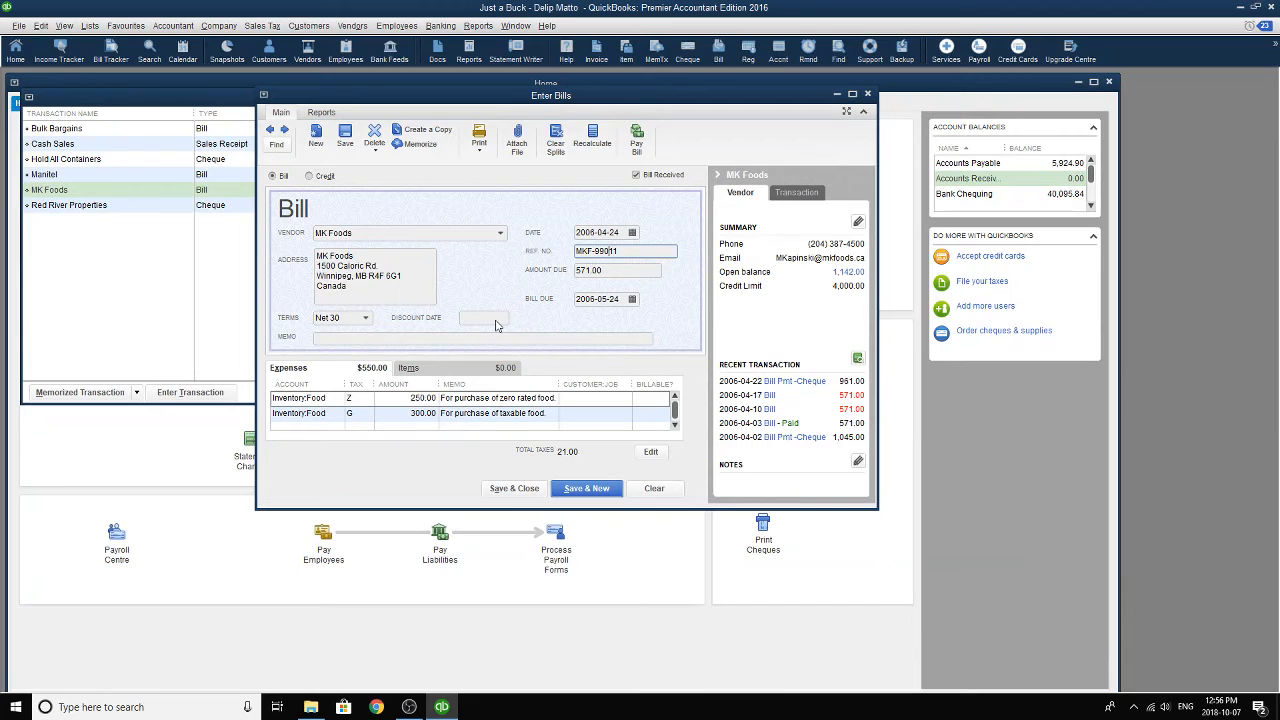
{"action": "left_click", "coordinate": [513, 488]}
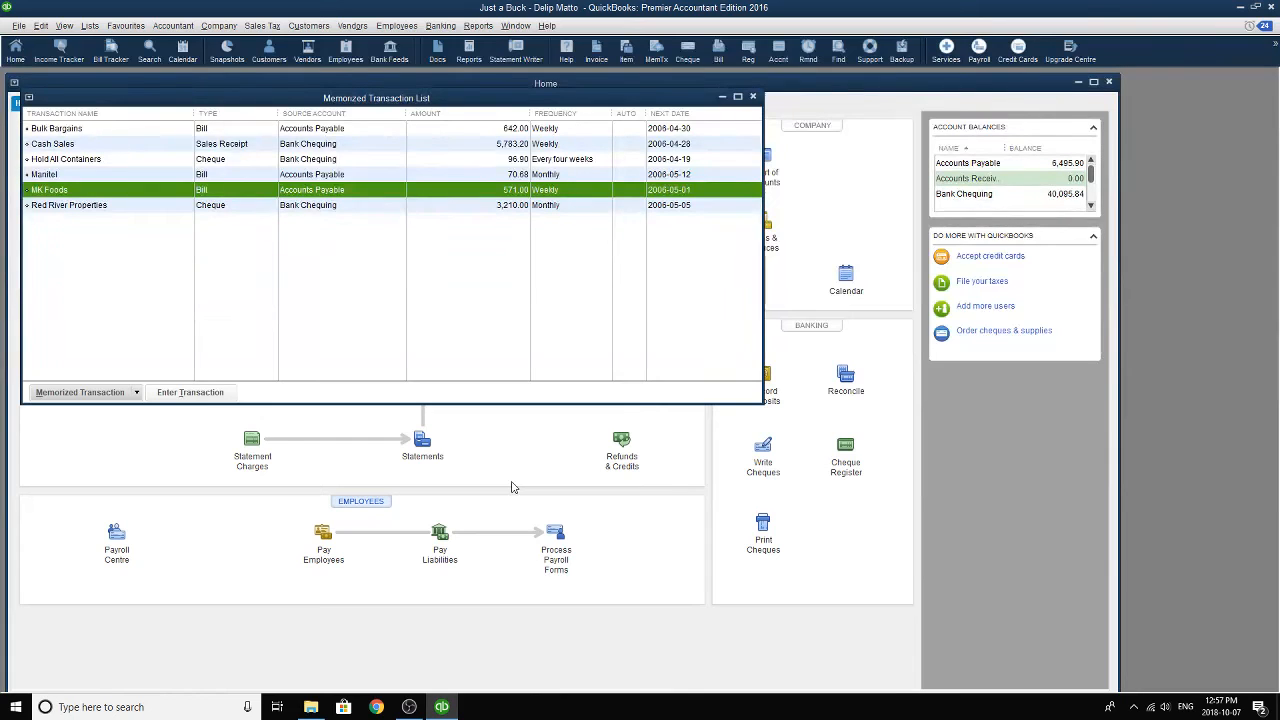
- Close the memorized transaction list and select Universal Liquidators bill UL-5184 for payment by cheque from Bank Chequing
{"action": "left_click", "coordinate": [753, 97]}
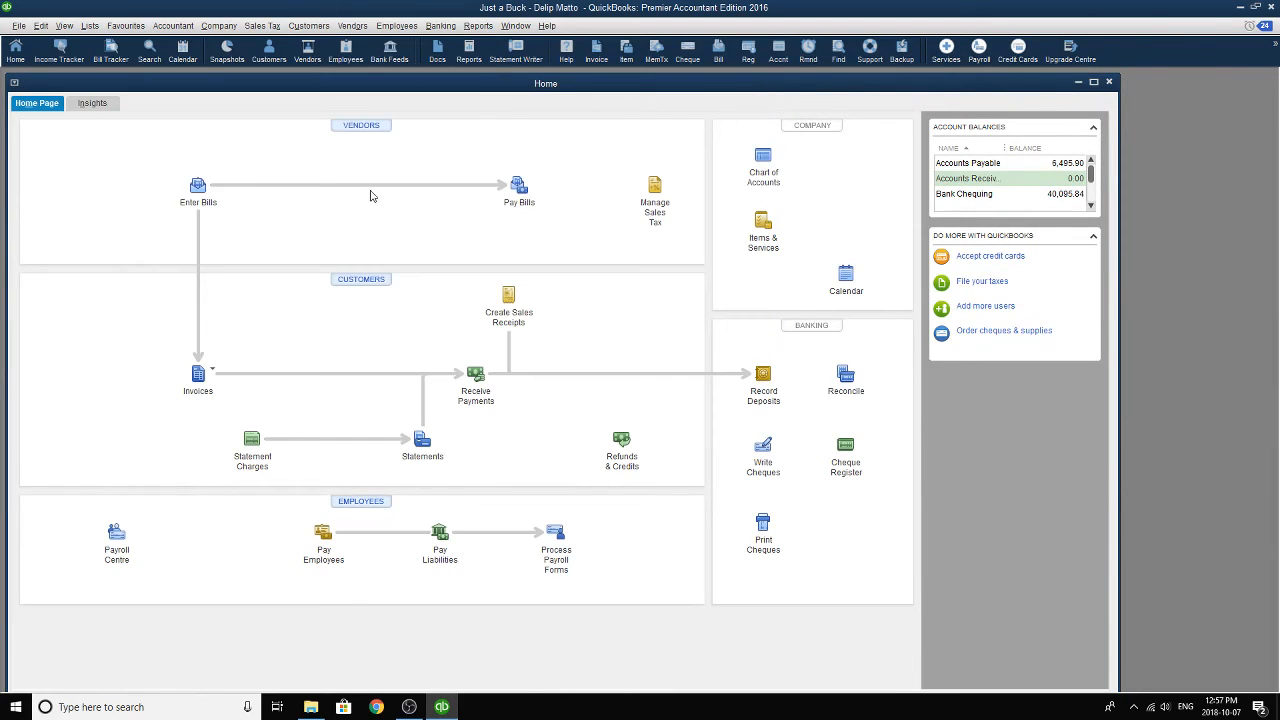
{"action": "left_click", "coordinate": [517, 187]}
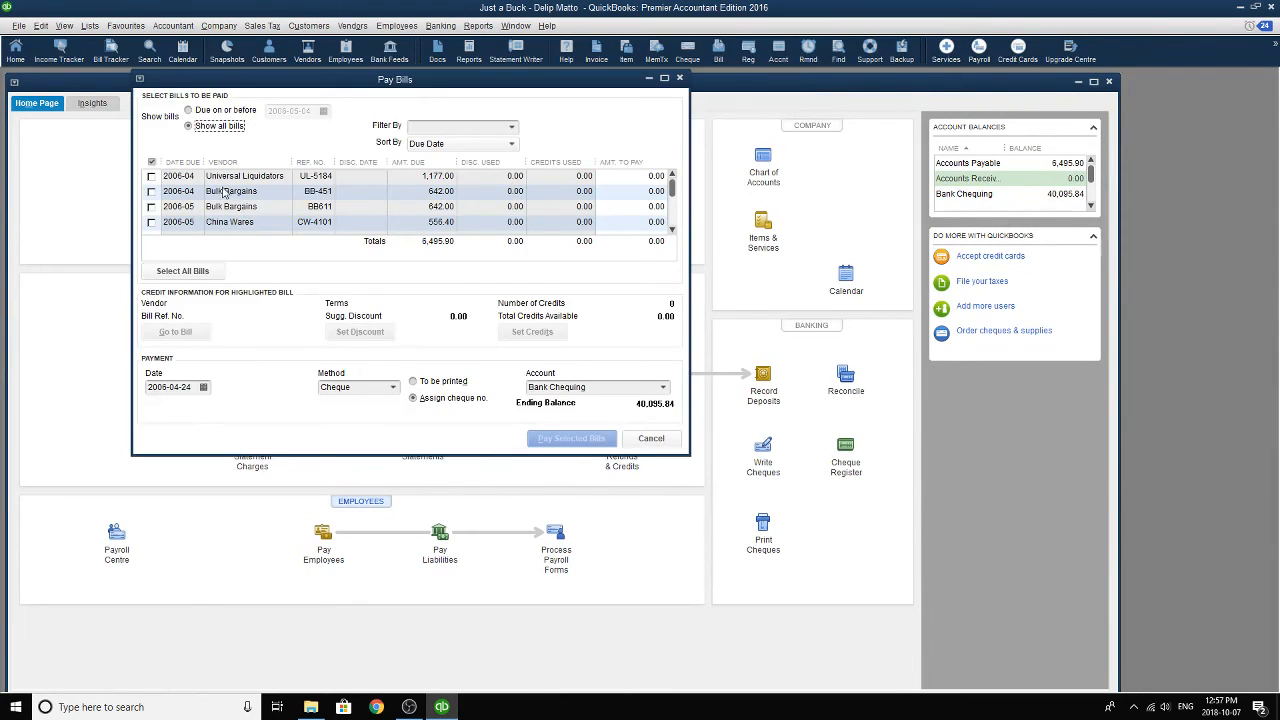
{"action": "left_click", "coordinate": [151, 176]}
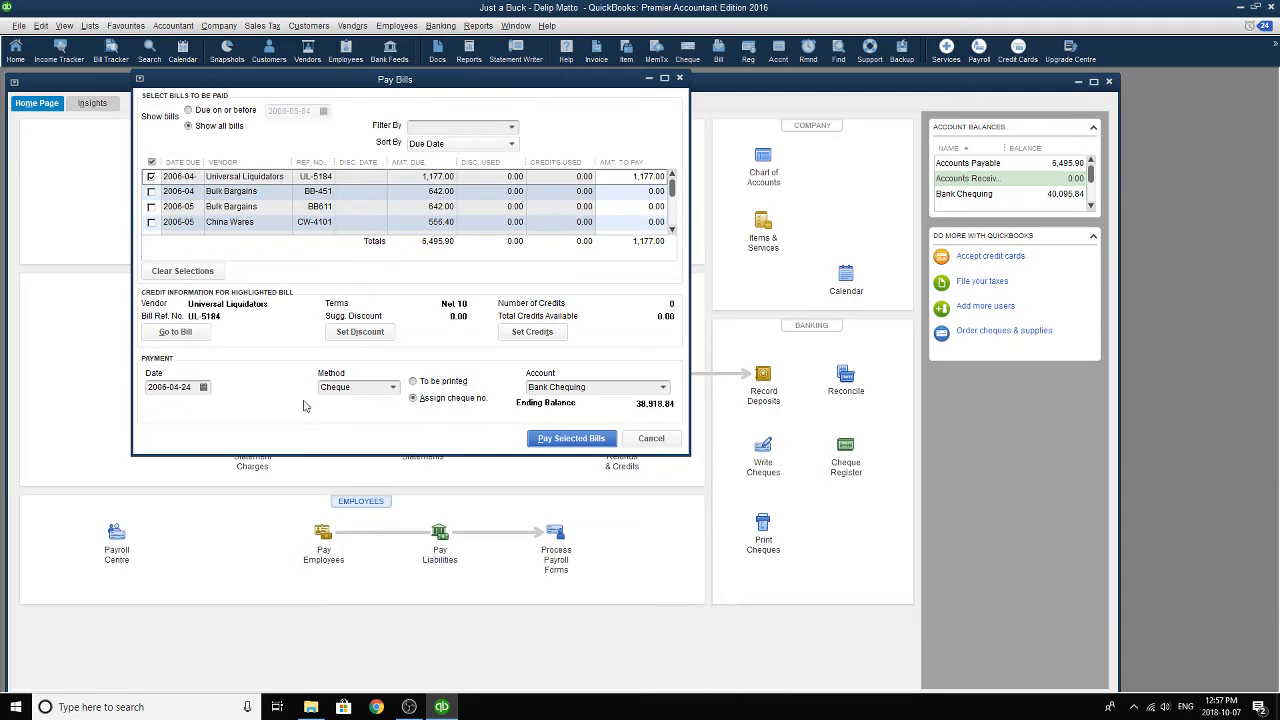
{"action": "left_click", "coordinate": [548, 440]}
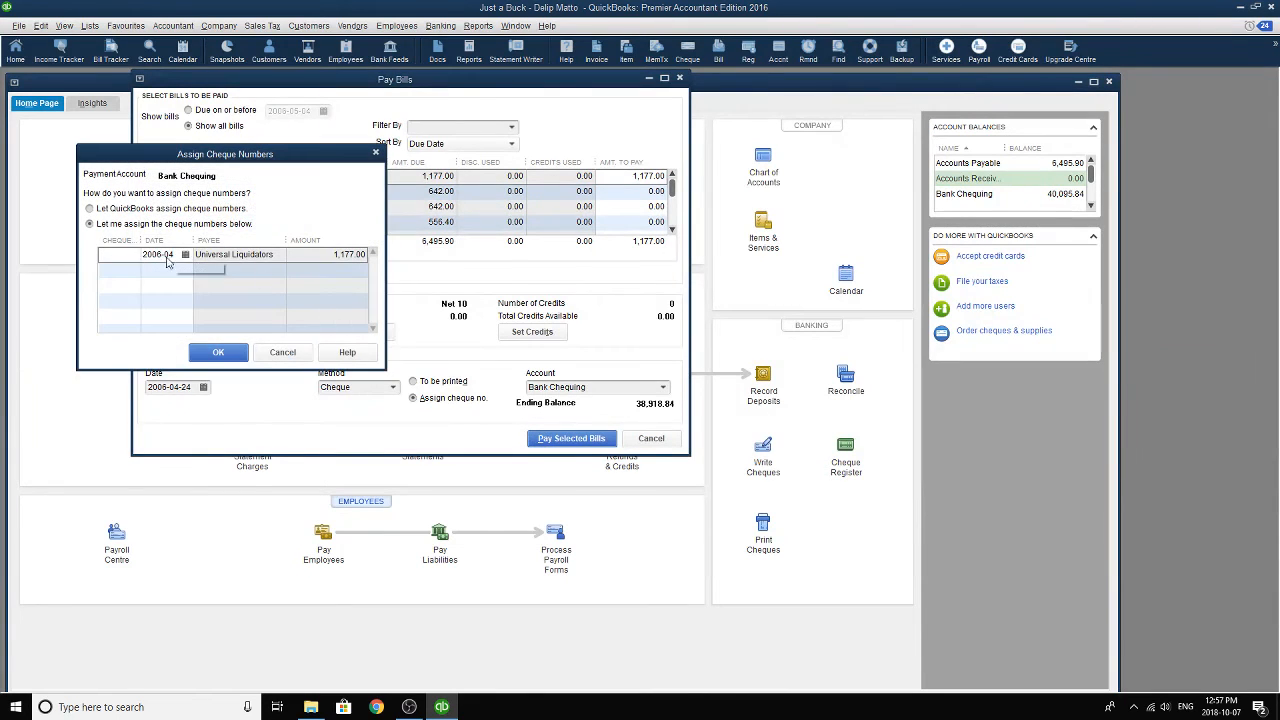
- Assign cheque number 206 manually to the Universal Liquidators payment and finish recording it
{"action": "left_click", "coordinate": [135, 209]}
{"action": "left_click", "coordinate": [120, 224]}
{"action": "type", "text": "208"}
{"action": "left_click", "coordinate": [240, 350]}
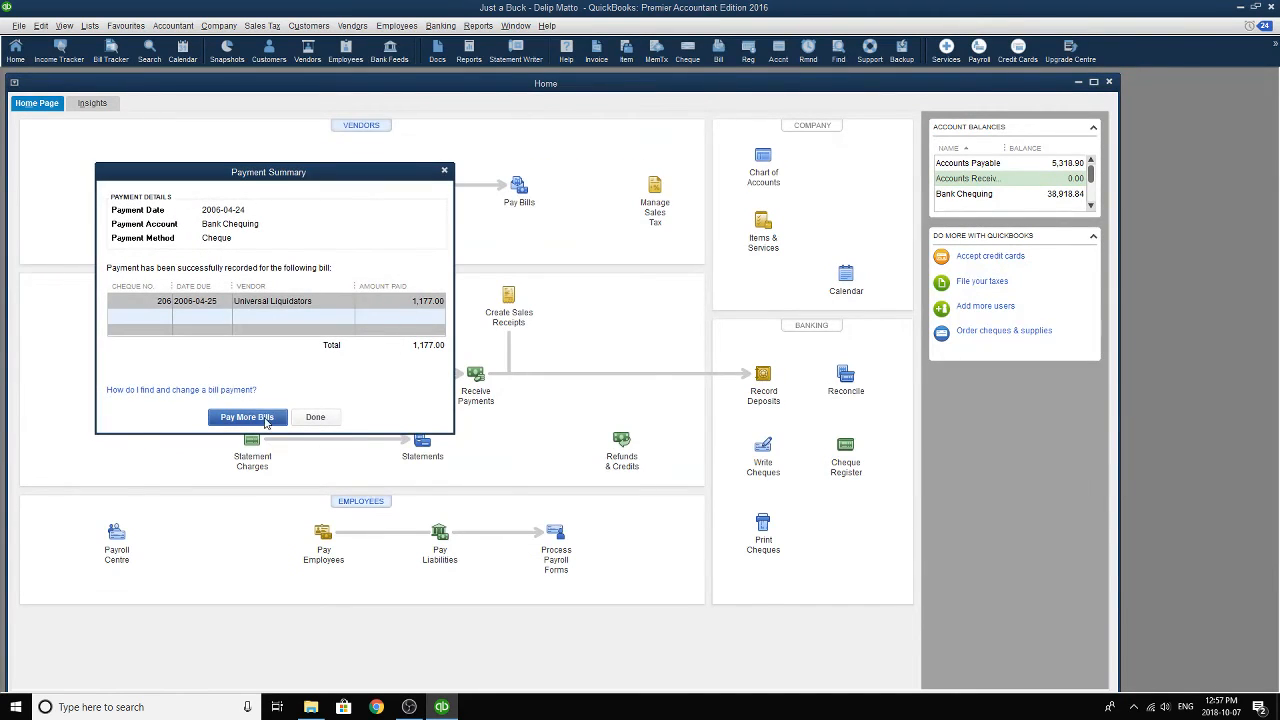
{"action": "left_click", "coordinate": [312, 417]}
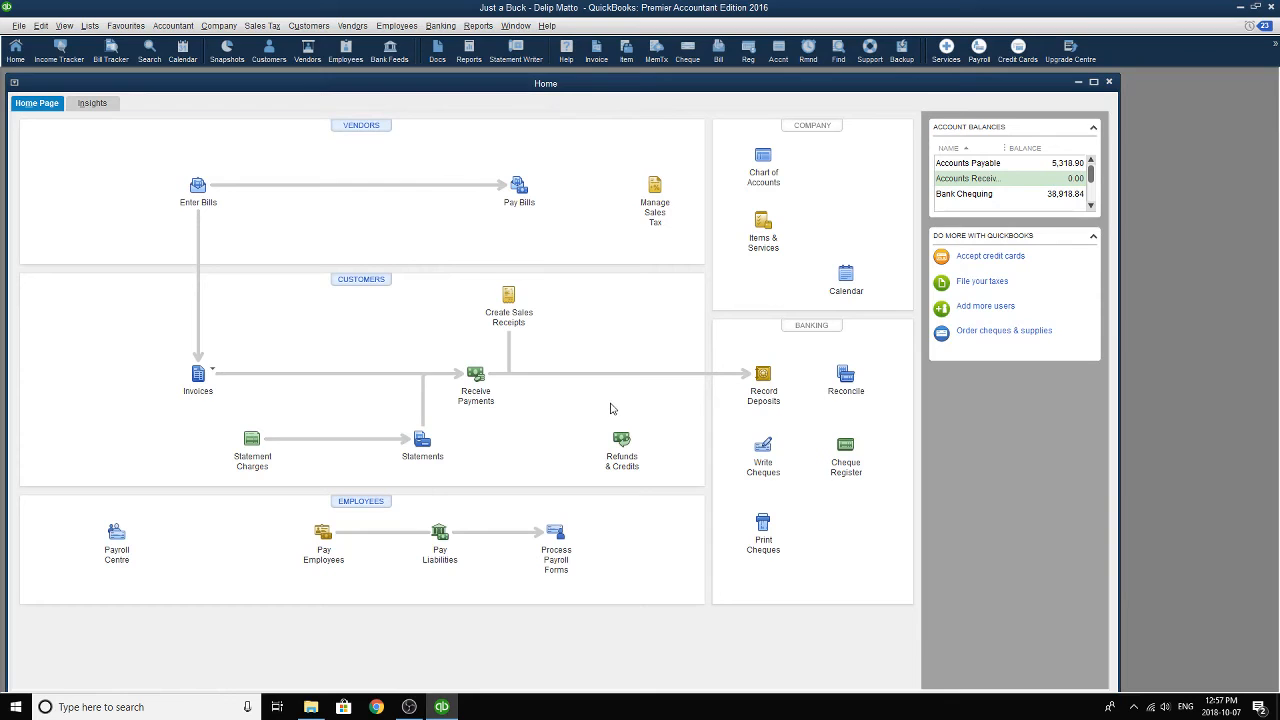
- Redate the recorded Universal Liquidators bill payment cheque to 2006-04-25 and save the change
{"action": "left_click", "coordinate": [763, 446]}
{"action": "left_click", "coordinate": [167, 124]}
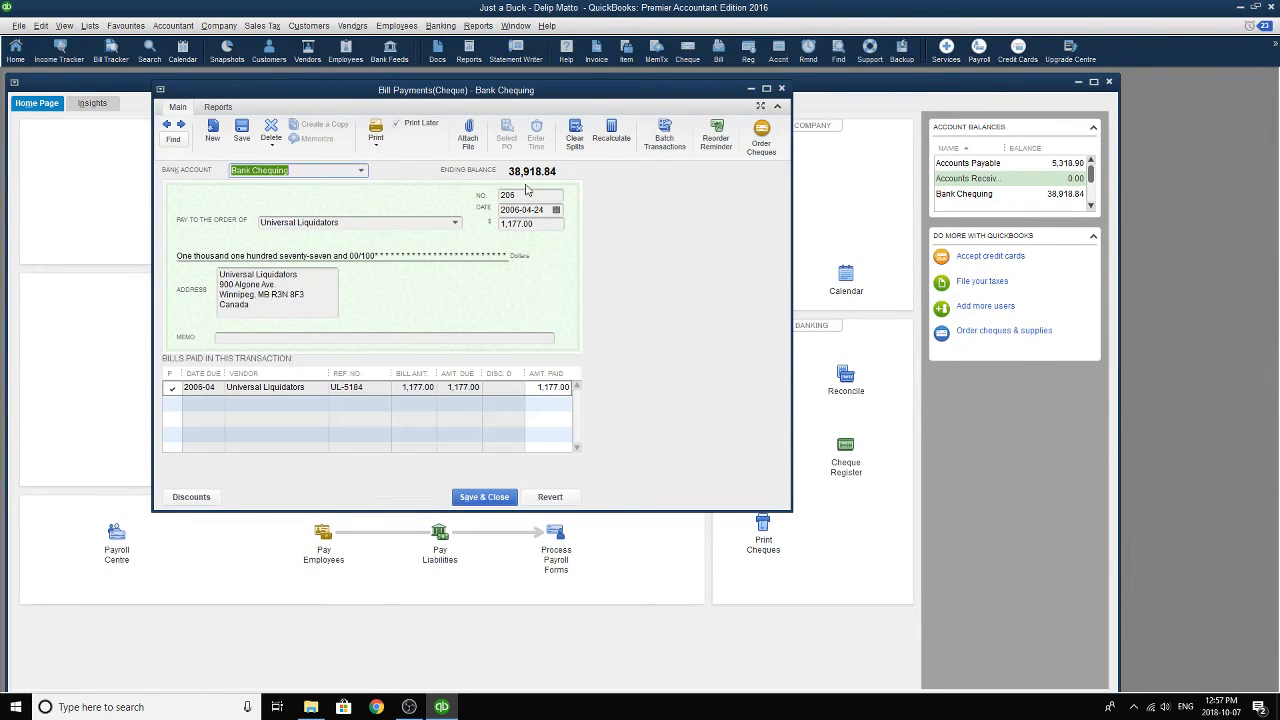
{"action": "left_click", "coordinate": [557, 210]}
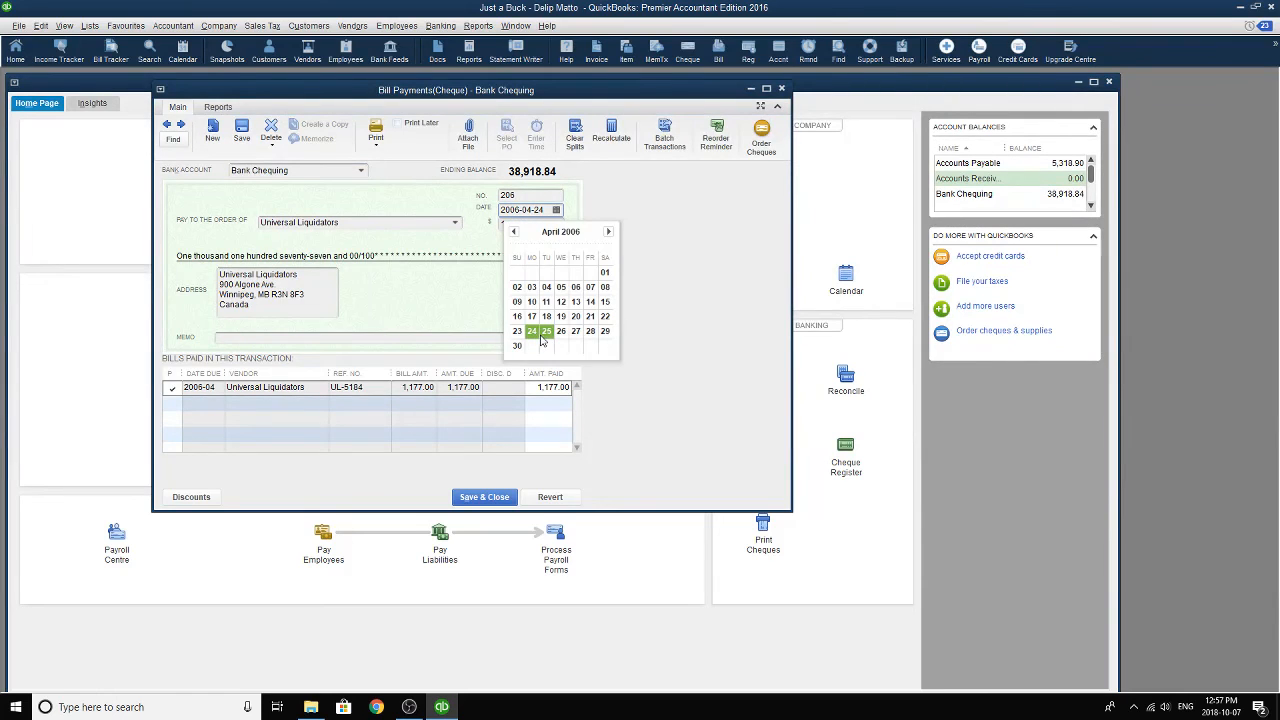
{"action": "left_click", "coordinate": [541, 336]}
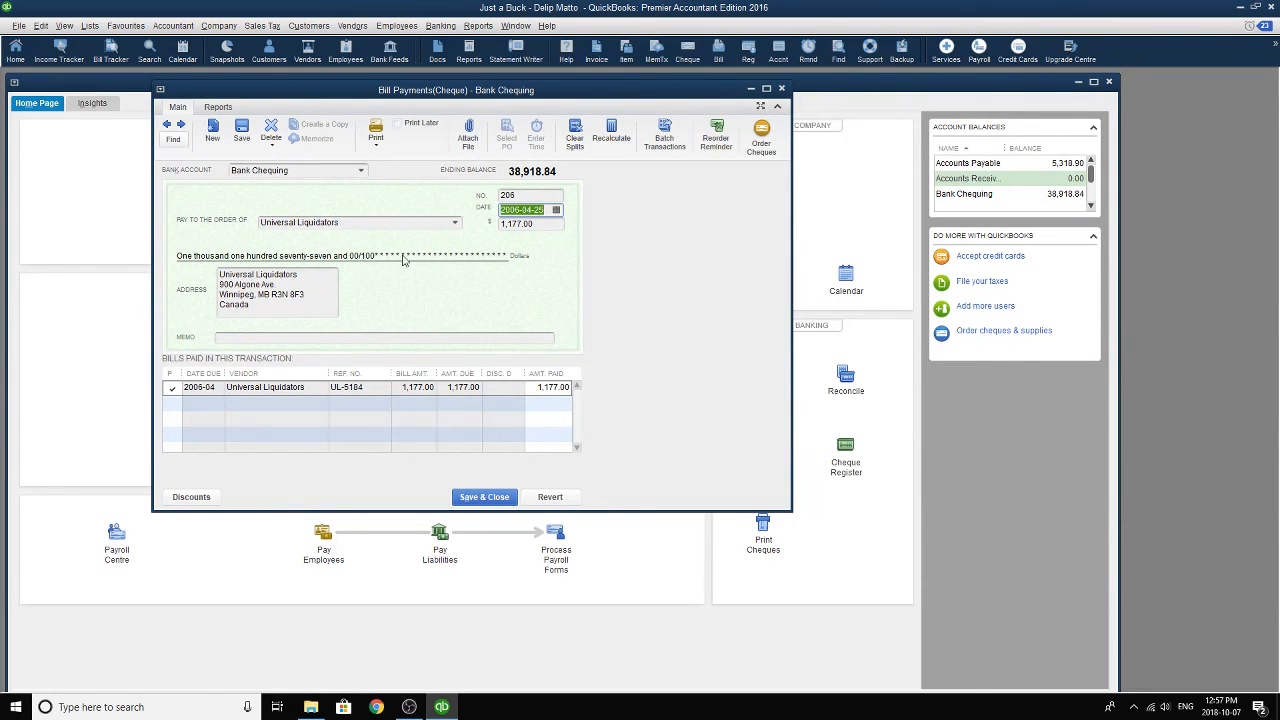
{"action": "left_click", "coordinate": [475, 498]}
{"action": "left_click", "coordinate": [573, 349]}
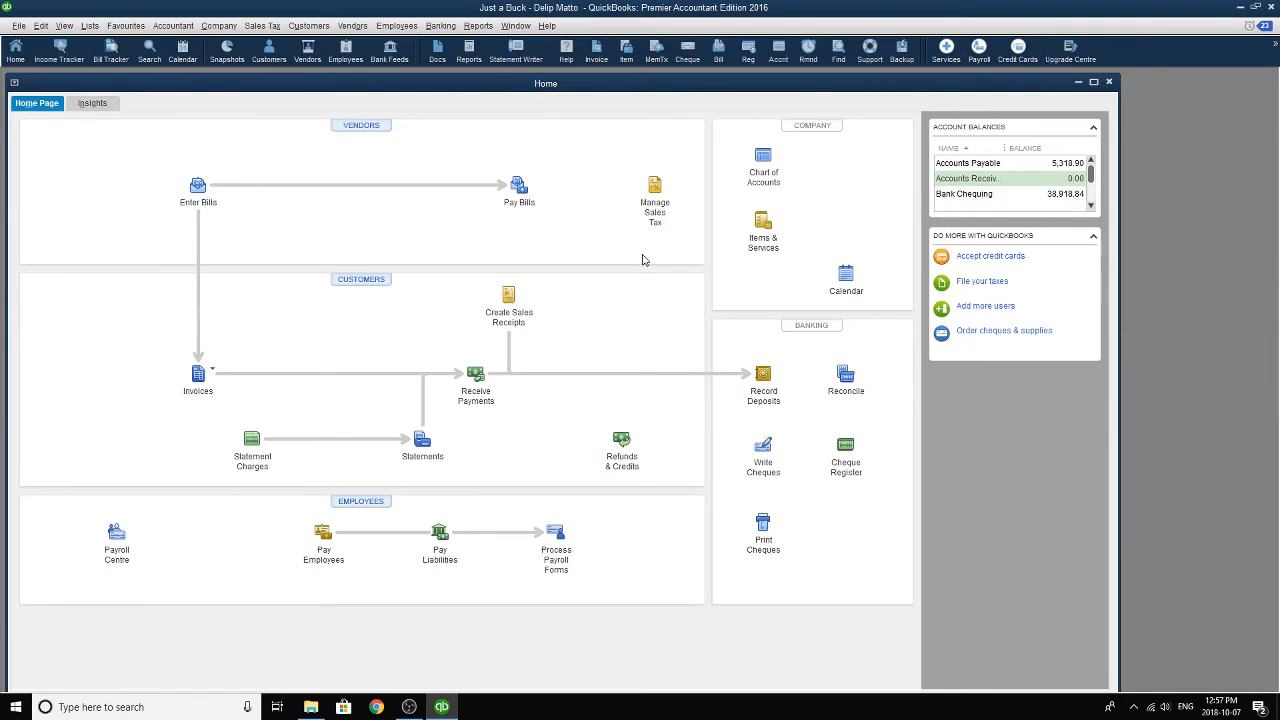
- Start a new bill for Alert Promotions dated 2006-04-26 with reference number AL-5622
{"action": "left_click", "coordinate": [195, 189]}
{"action": "left_click", "coordinate": [499, 234]}
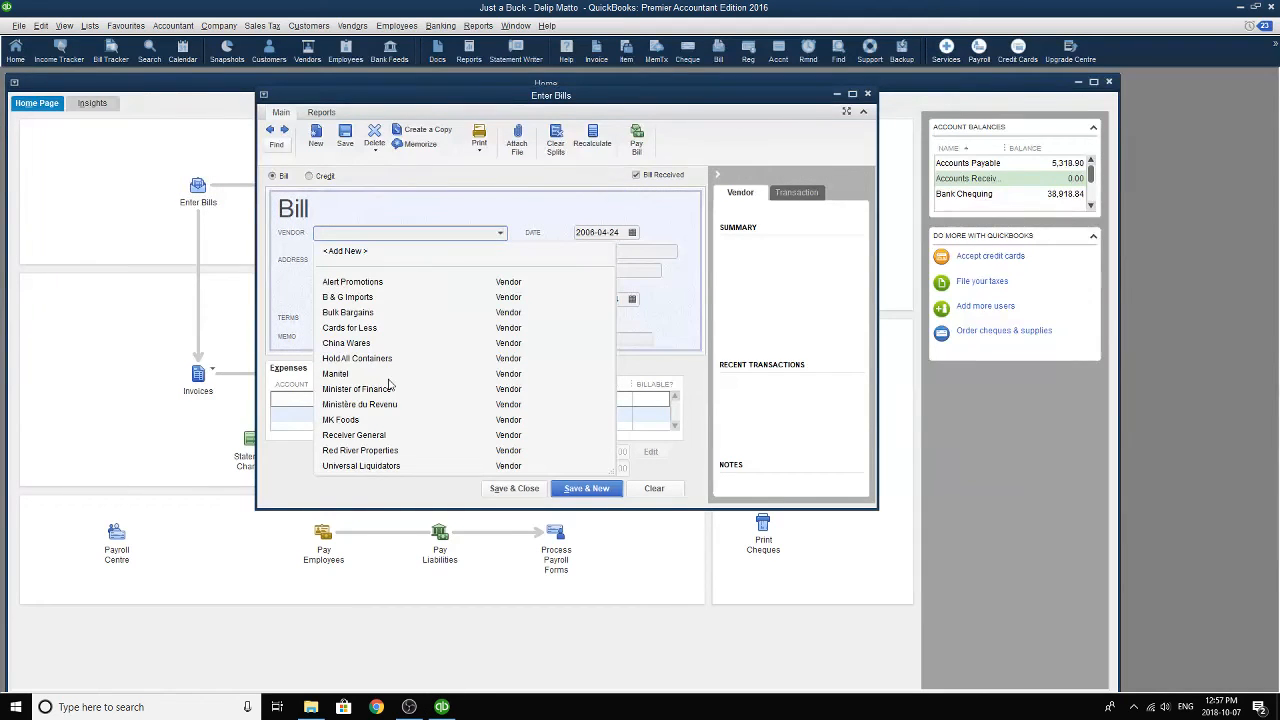
{"action": "left_click", "coordinate": [360, 282]}
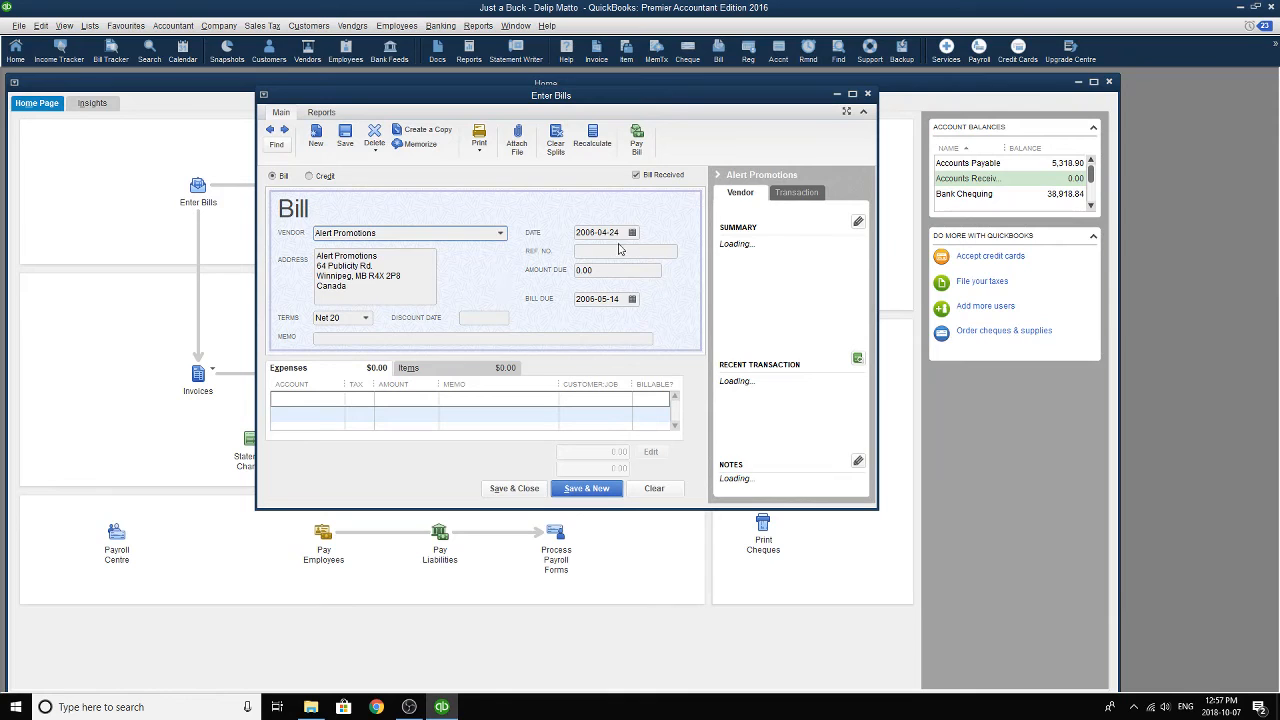
{"action": "left_click", "coordinate": [632, 232]}
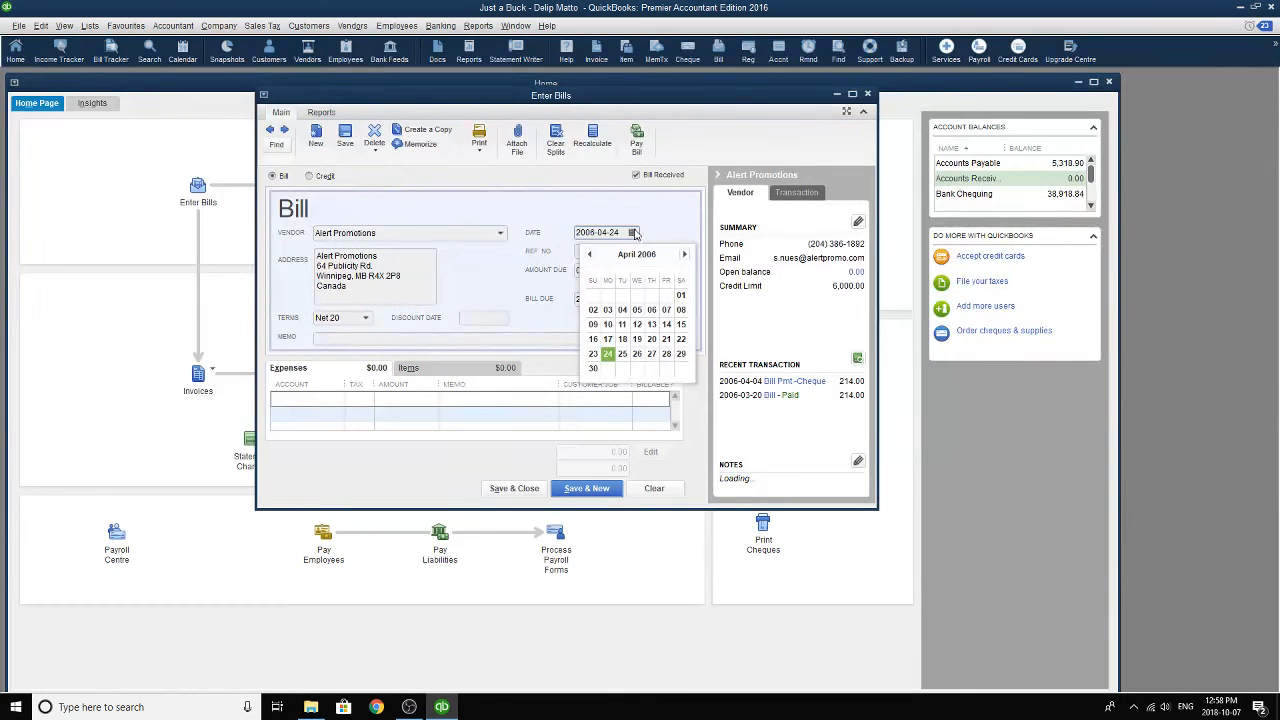
{"action": "left_click", "coordinate": [637, 353]}
{"action": "left_click", "coordinate": [604, 252]}
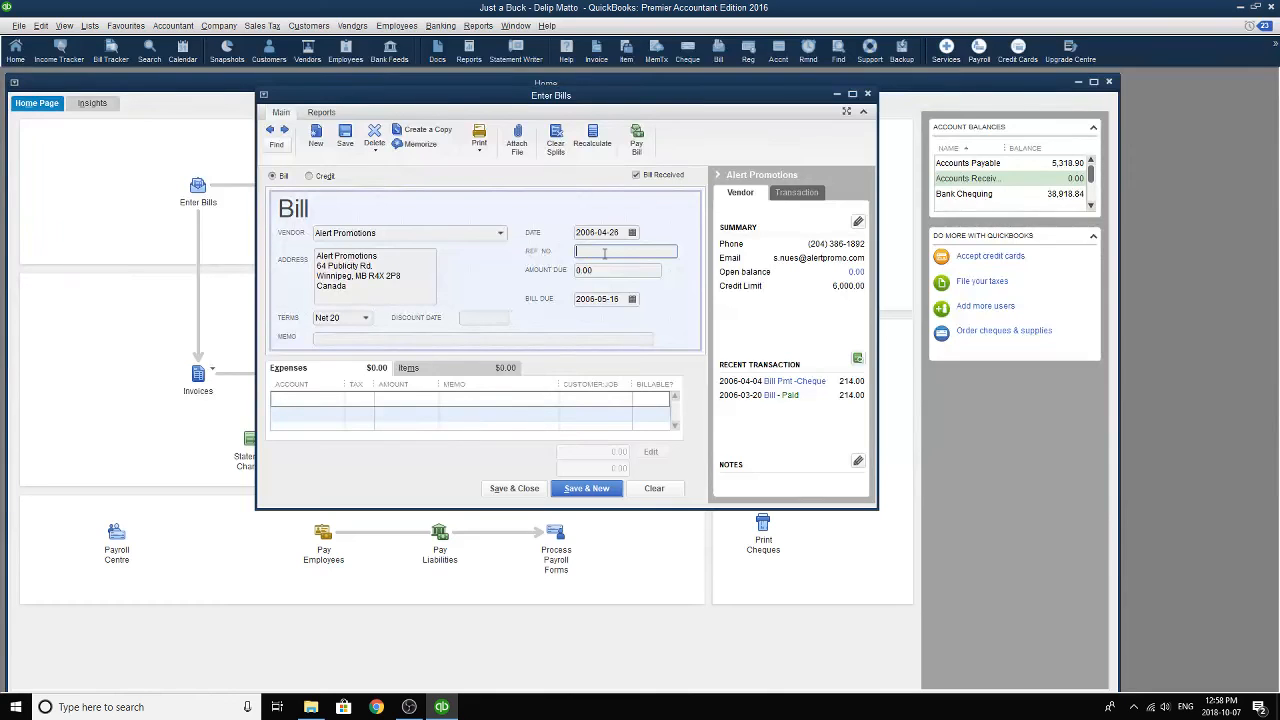
{"action": "type", "text": "AL-5622"}
{"action": "key", "text": "Tab"}
{"action": "key", "text": "Tab"}
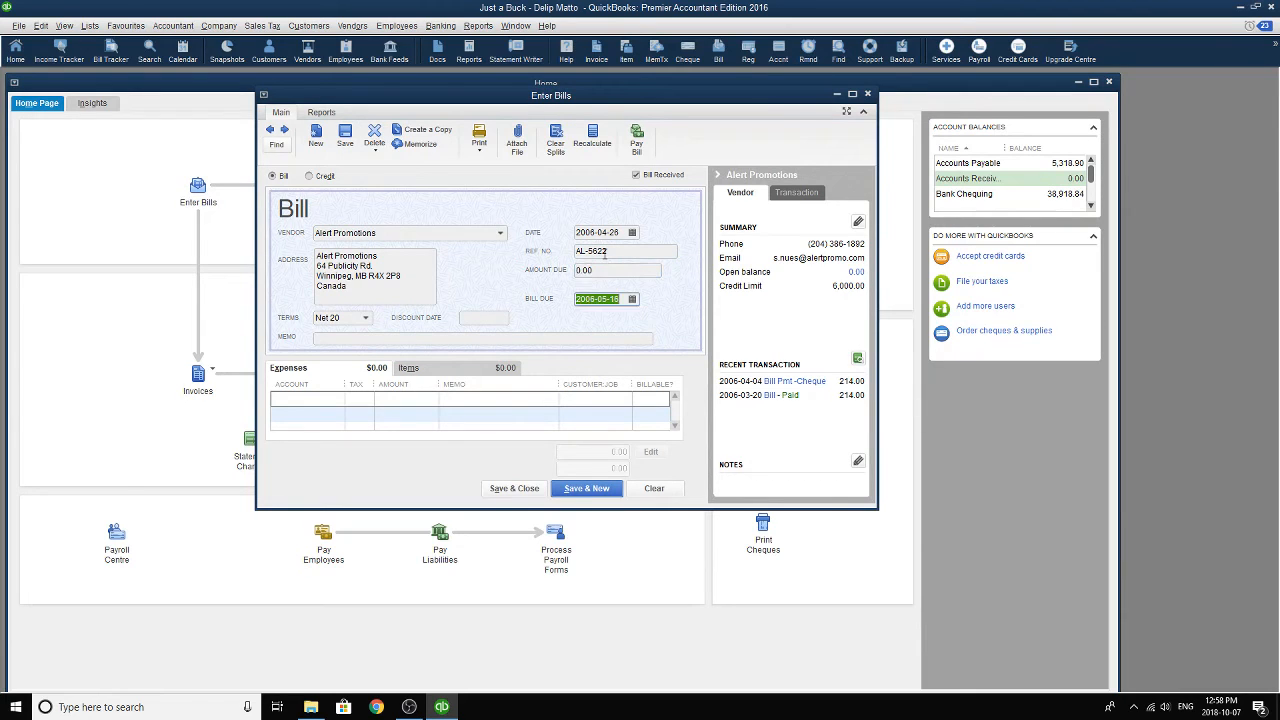
{"action": "key", "text": "Tab"}
{"action": "key", "text": "Tab"}
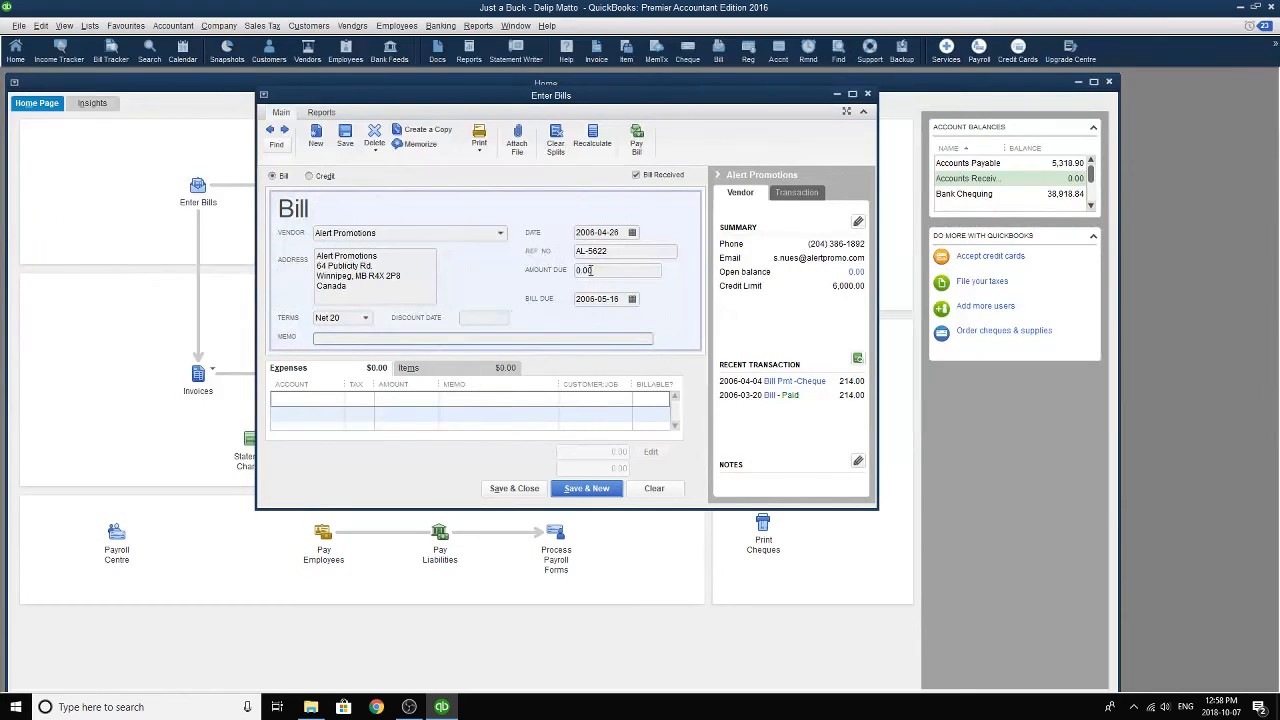
- Charge 800.00 of the Alert Promotions bill to the Advertising and Promotion expense account with tax code S
{"action": "left_click", "coordinate": [338, 401]}
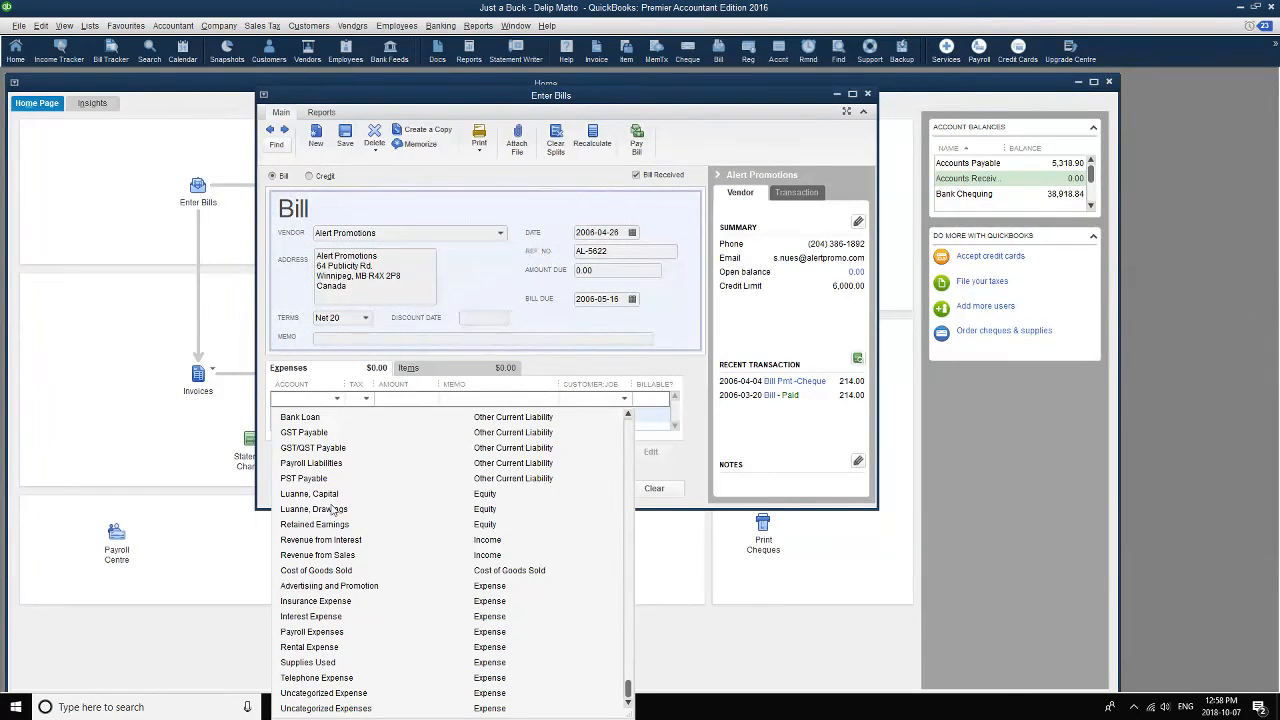
{"action": "left_click", "coordinate": [348, 589]}
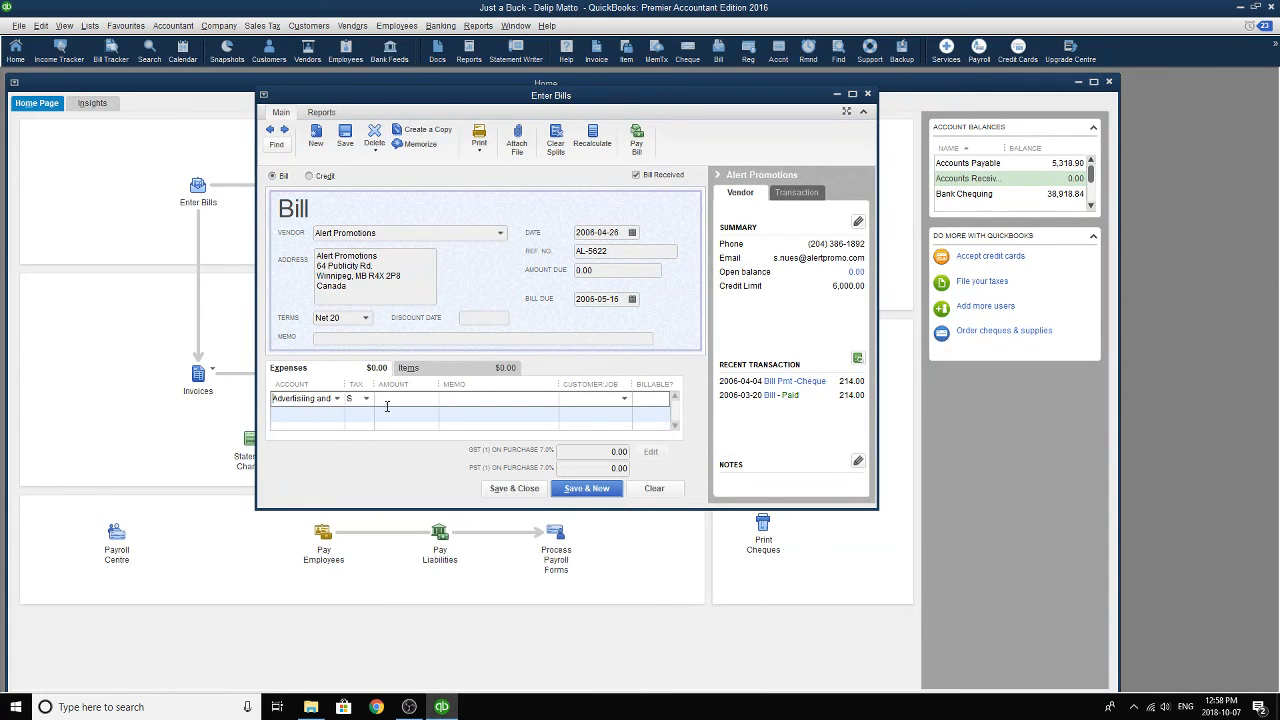
{"action": "left_click", "coordinate": [417, 398]}
{"action": "type", "text": "800"}
{"action": "key", "text": "Tab"}
{"action": "left_click", "coordinate": [337, 398]}
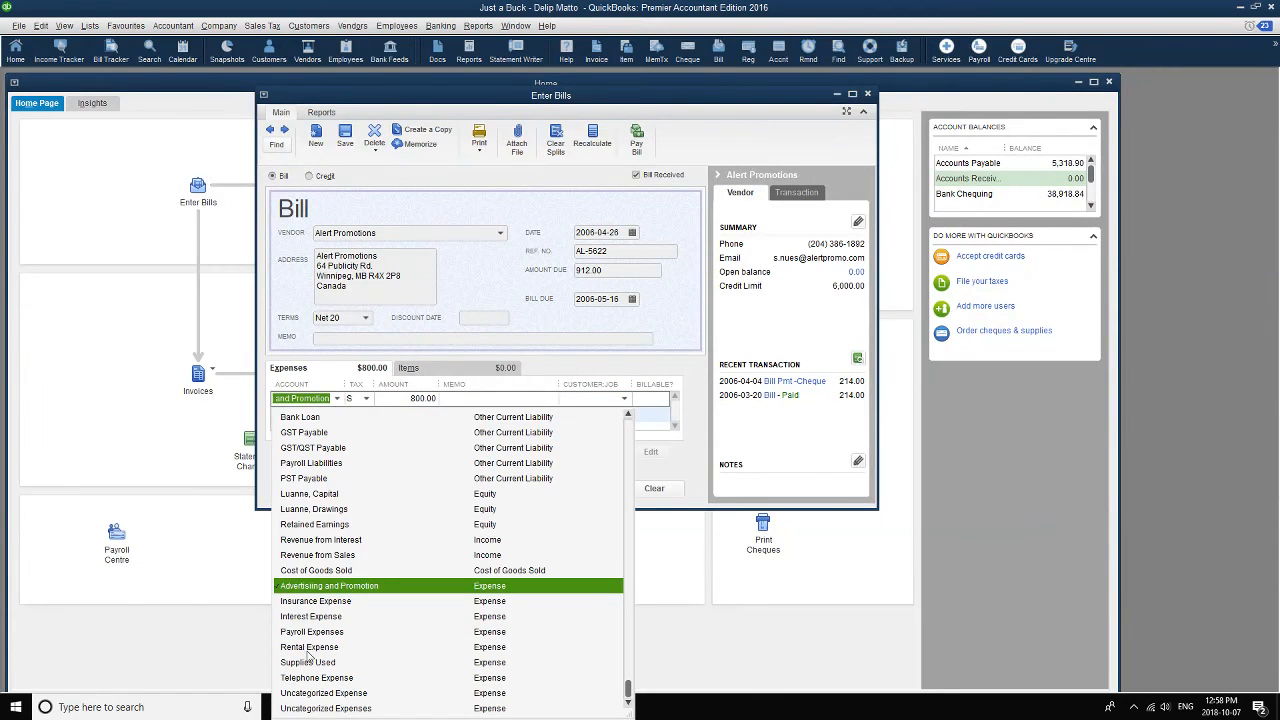
{"action": "left_click", "coordinate": [516, 587]}
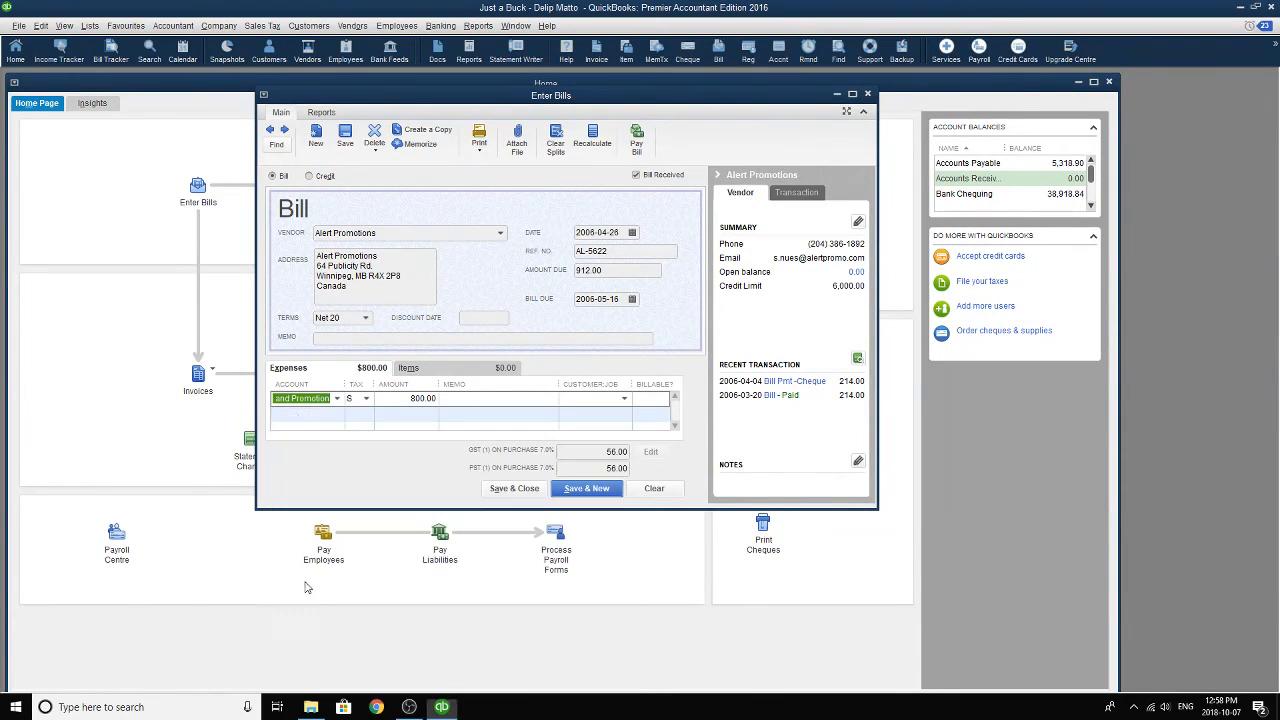
- Add the line memo "For business cards for owner and promotional flyers to distribute in mall", then save and close the bill
{"action": "left_click", "coordinate": [486, 397]}
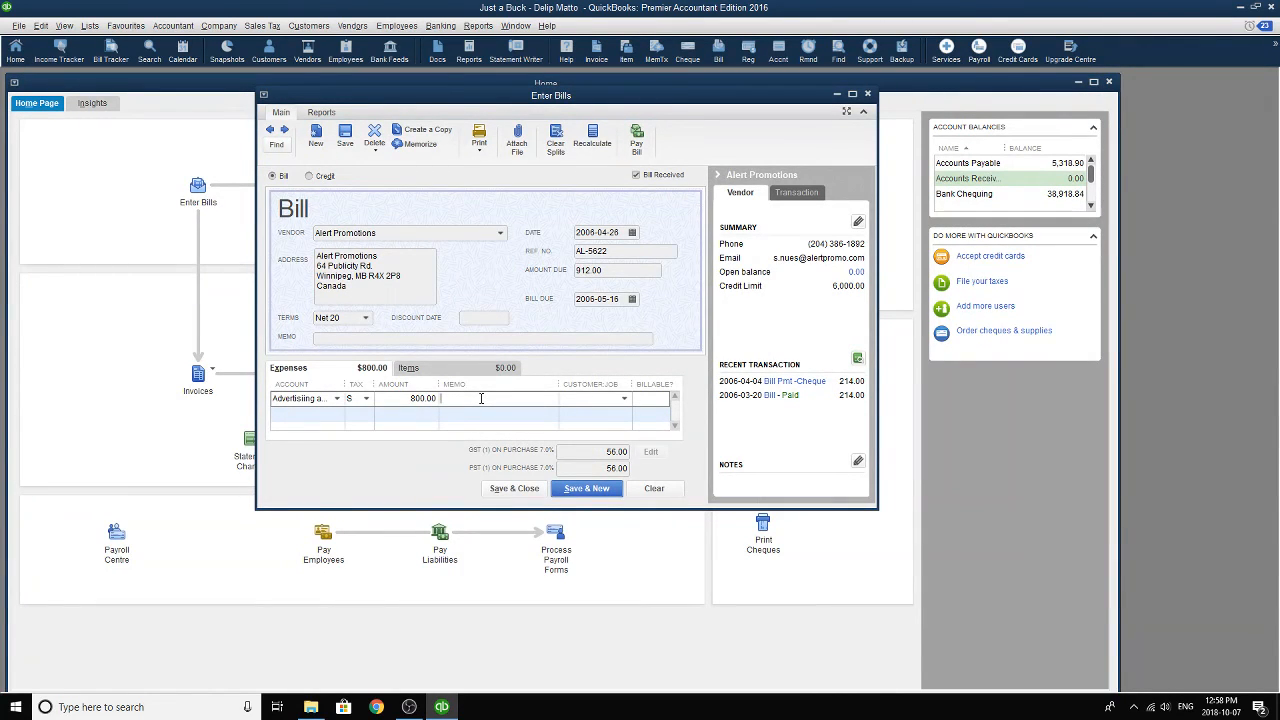
{"action": "type", "text": "For business cards for owner and promoti"}
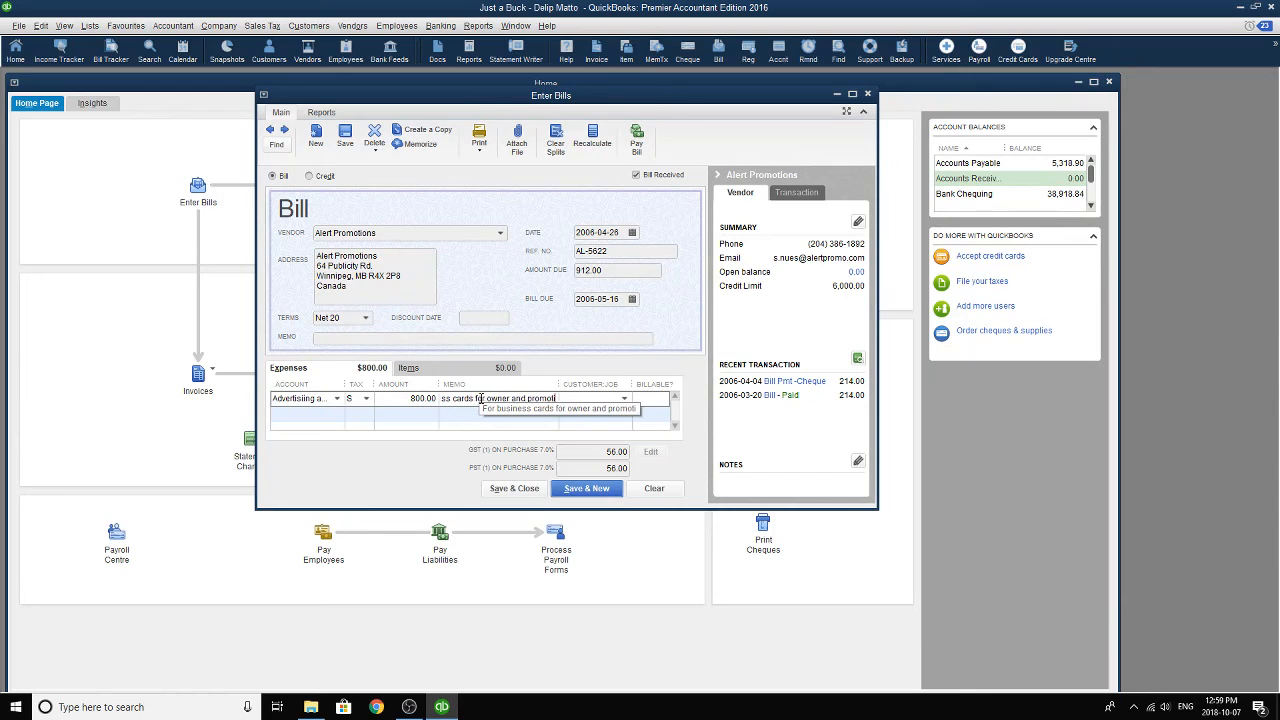
{"action": "type", "text": "onal fl"}
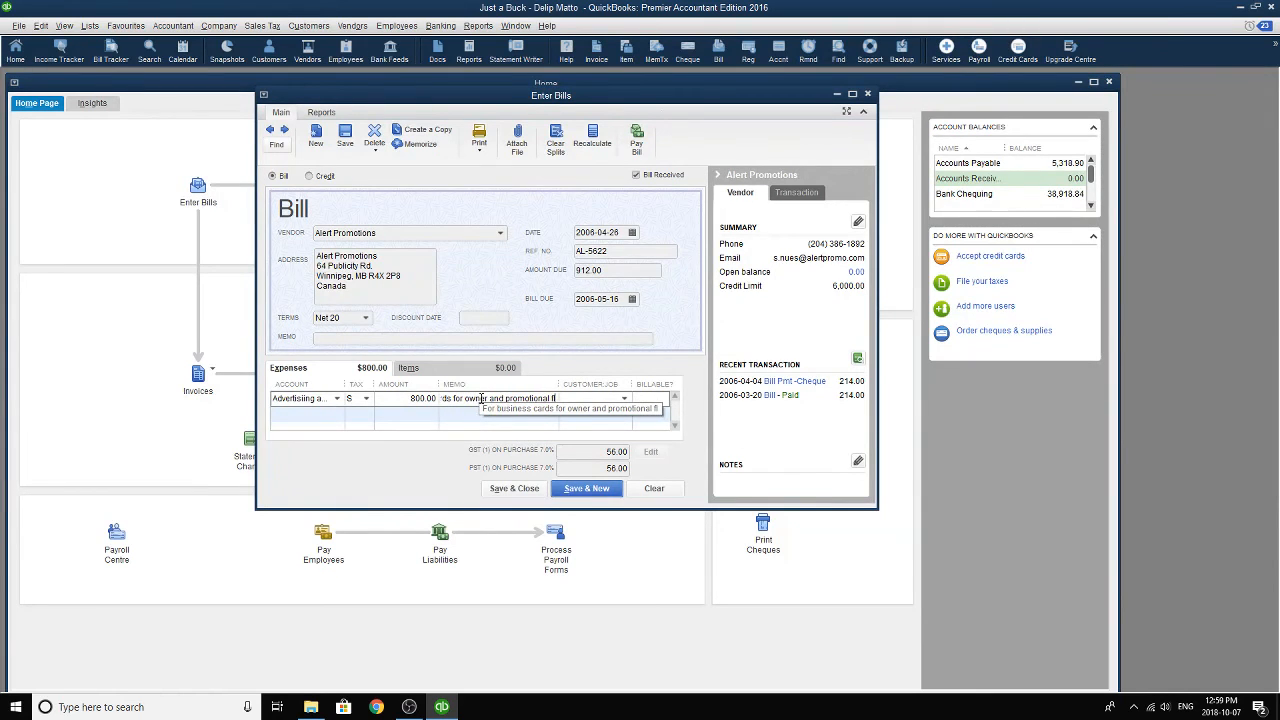
{"action": "type", "text": "yers to dist"}
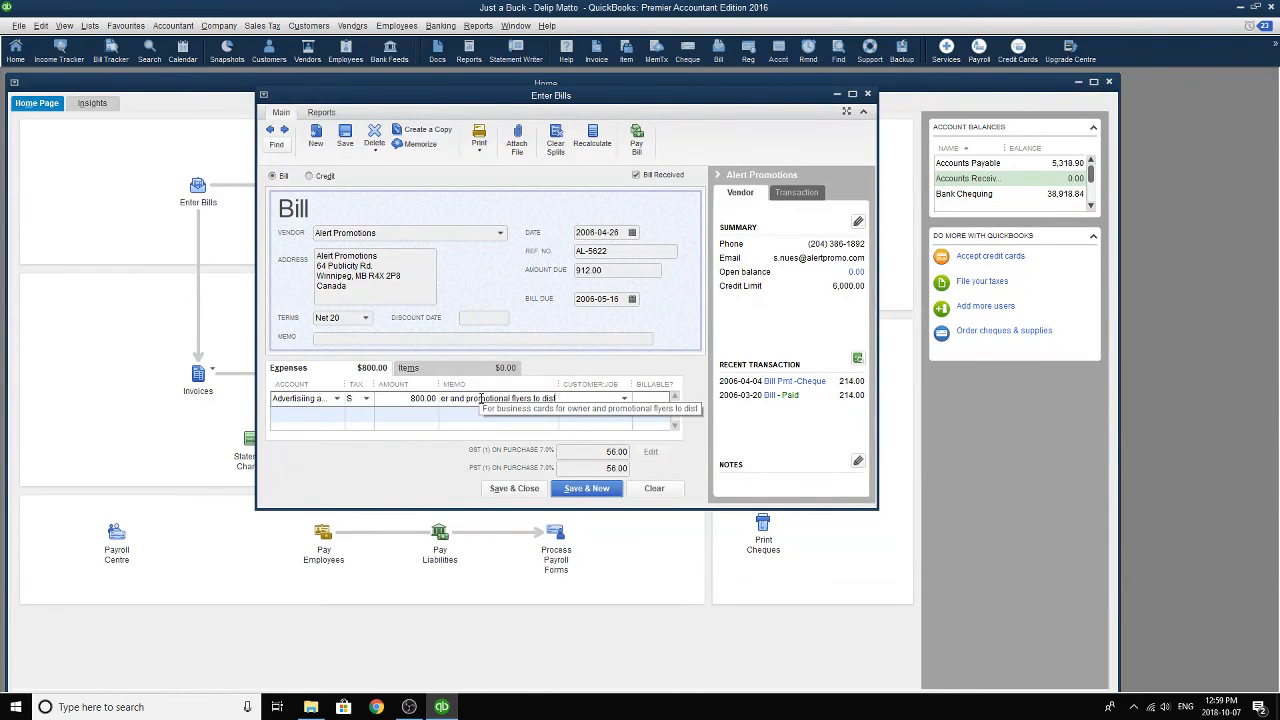
{"action": "type", "text": "ribute in aml"}
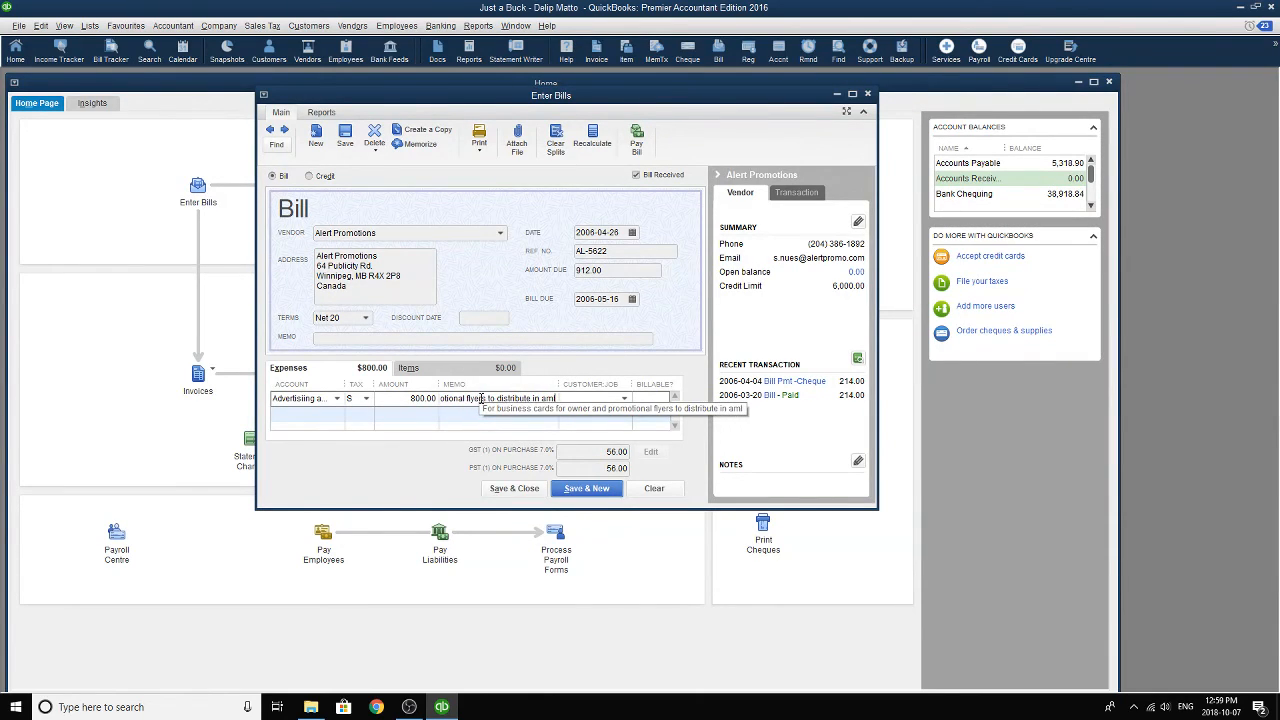
{"action": "key", "text": "BackSpace"}
{"action": "key", "text": "BackSpace"}
{"action": "key", "text": "BackSpace"}
{"action": "type", "text": "mall"}
{"action": "left_click", "coordinate": [582, 399]}
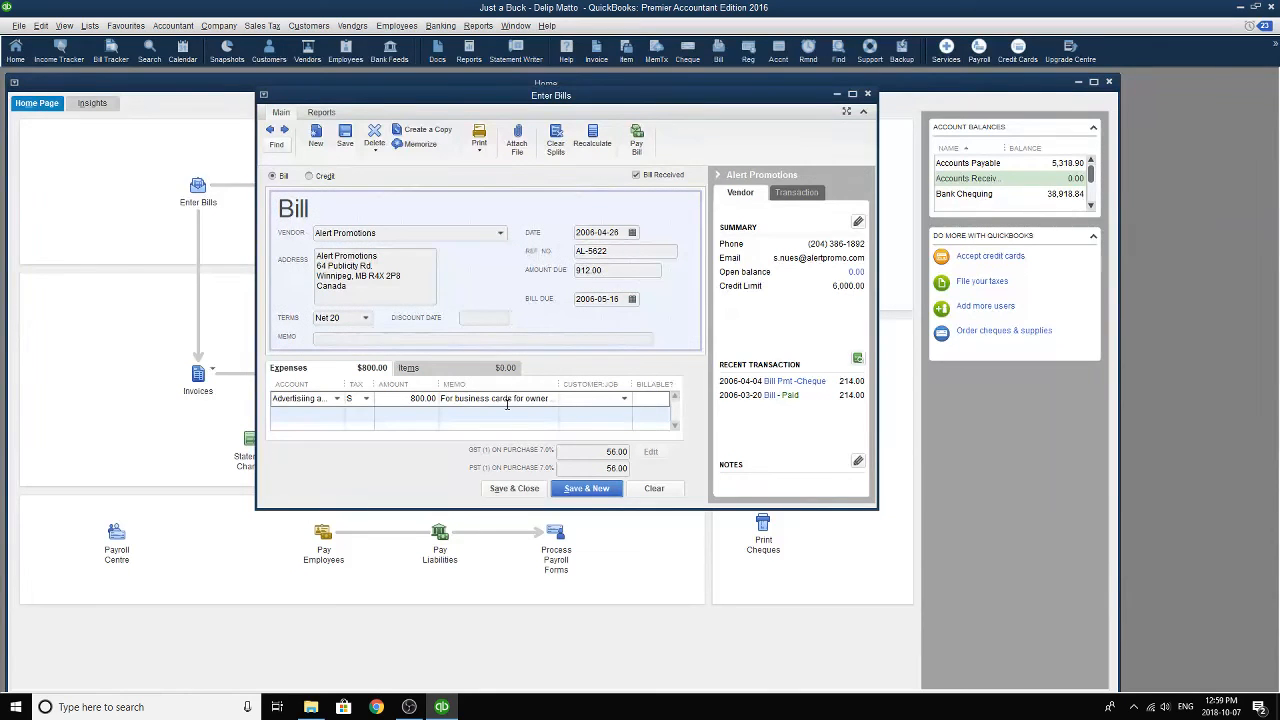
{"action": "left_click", "coordinate": [514, 488]}
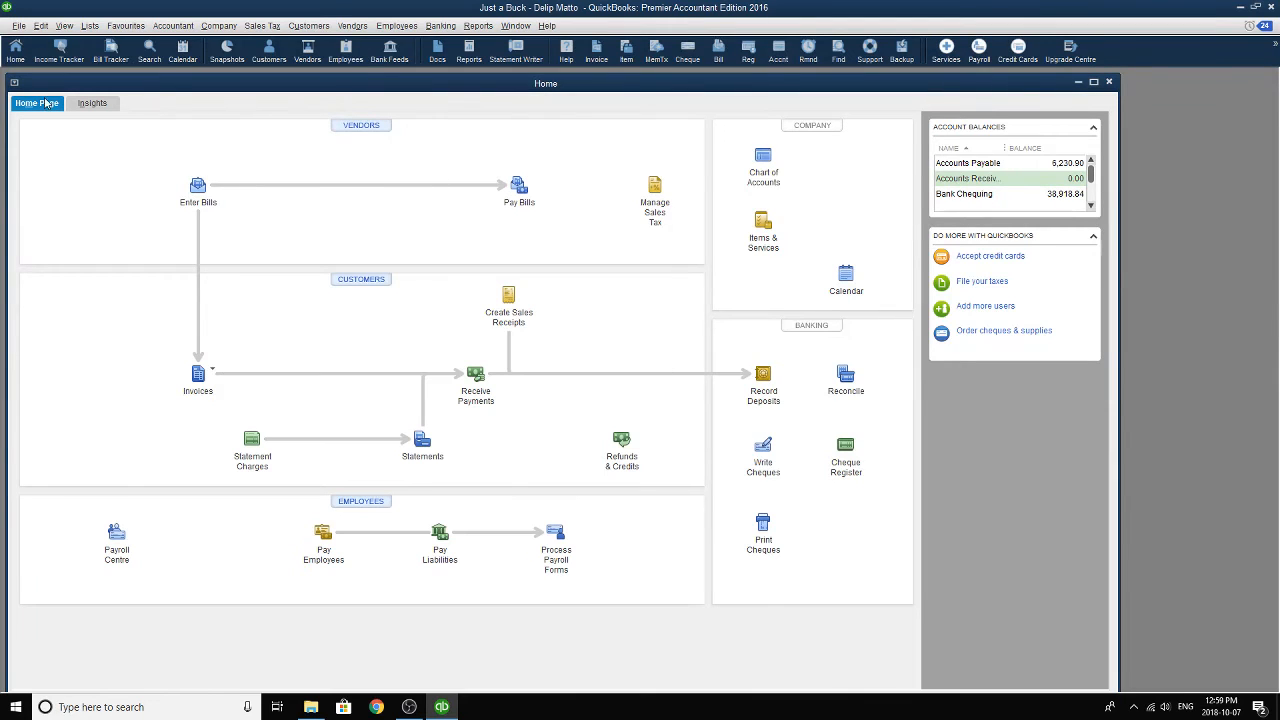
- Delete the Hold All Containers cheque from the memorized transaction list
{"action": "left_click", "coordinate": [89, 26]}
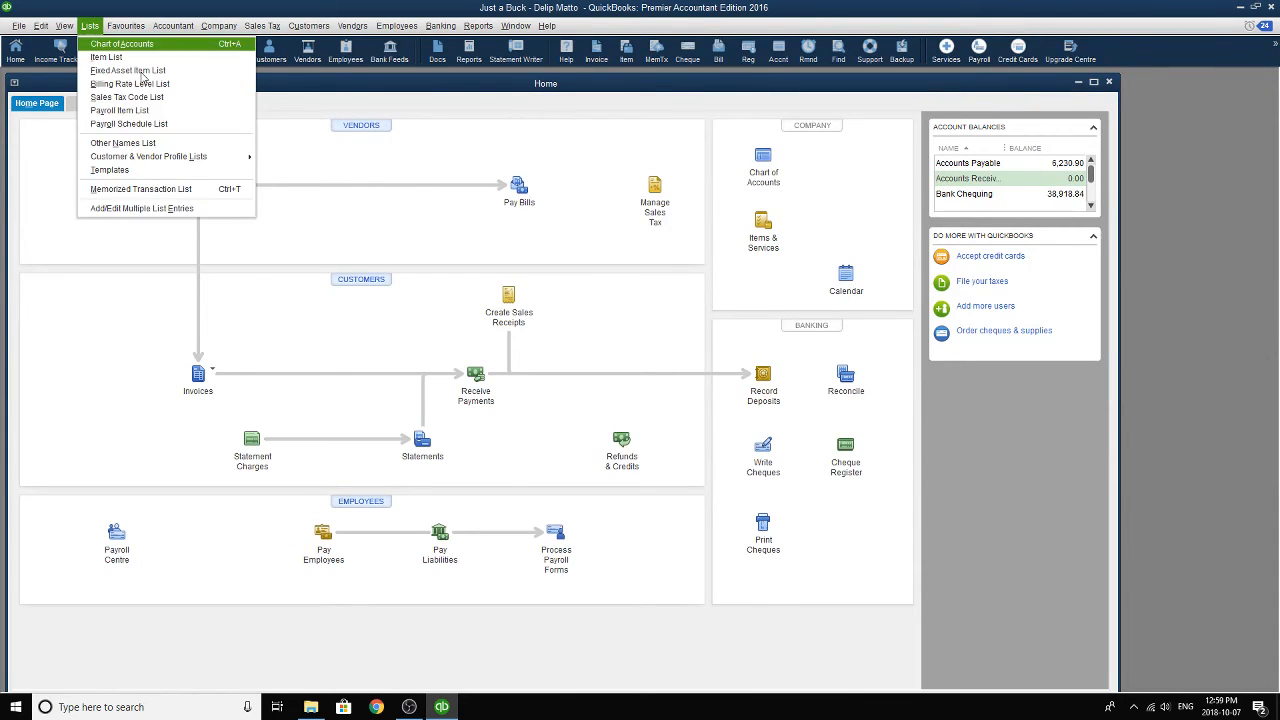
{"action": "left_click", "coordinate": [150, 186]}
{"action": "left_click", "coordinate": [78, 146]}
{"action": "left_click", "coordinate": [76, 175]}
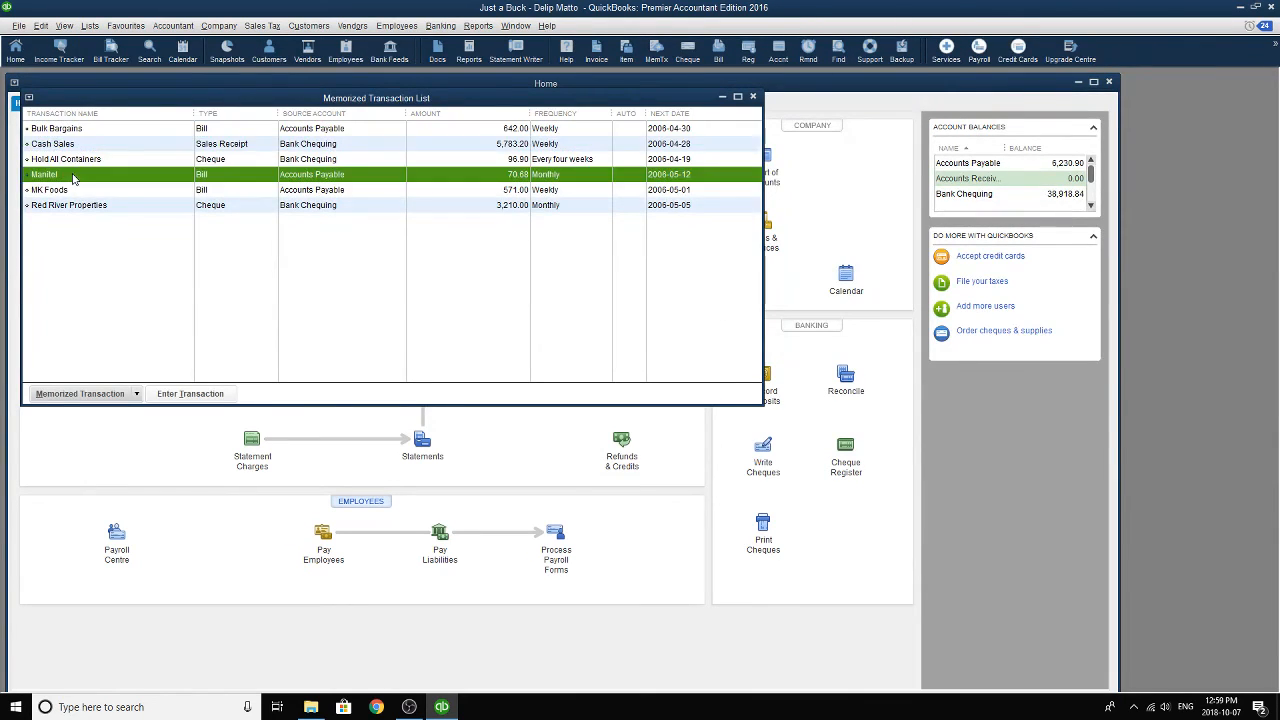
{"action": "left_click", "coordinate": [70, 205]}
{"action": "left_click", "coordinate": [75, 145]}
{"action": "left_click", "coordinate": [78, 162]}
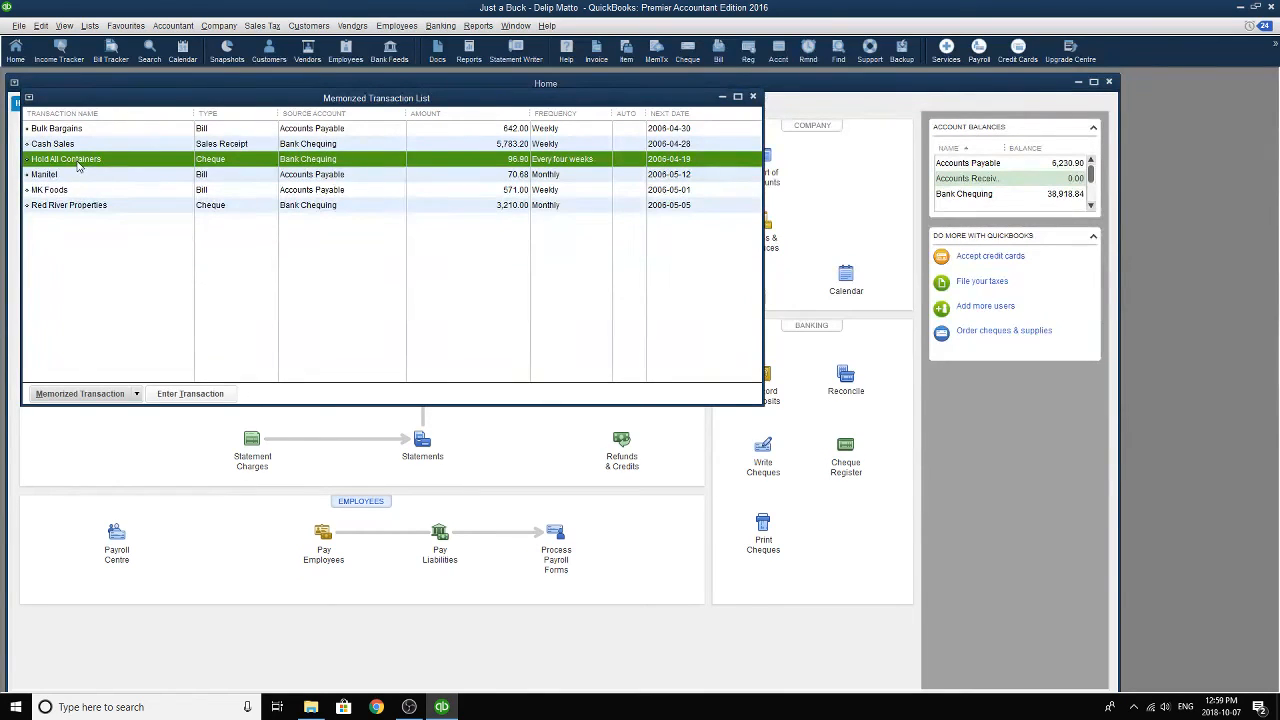
{"action": "right_click", "coordinate": [78, 164]}
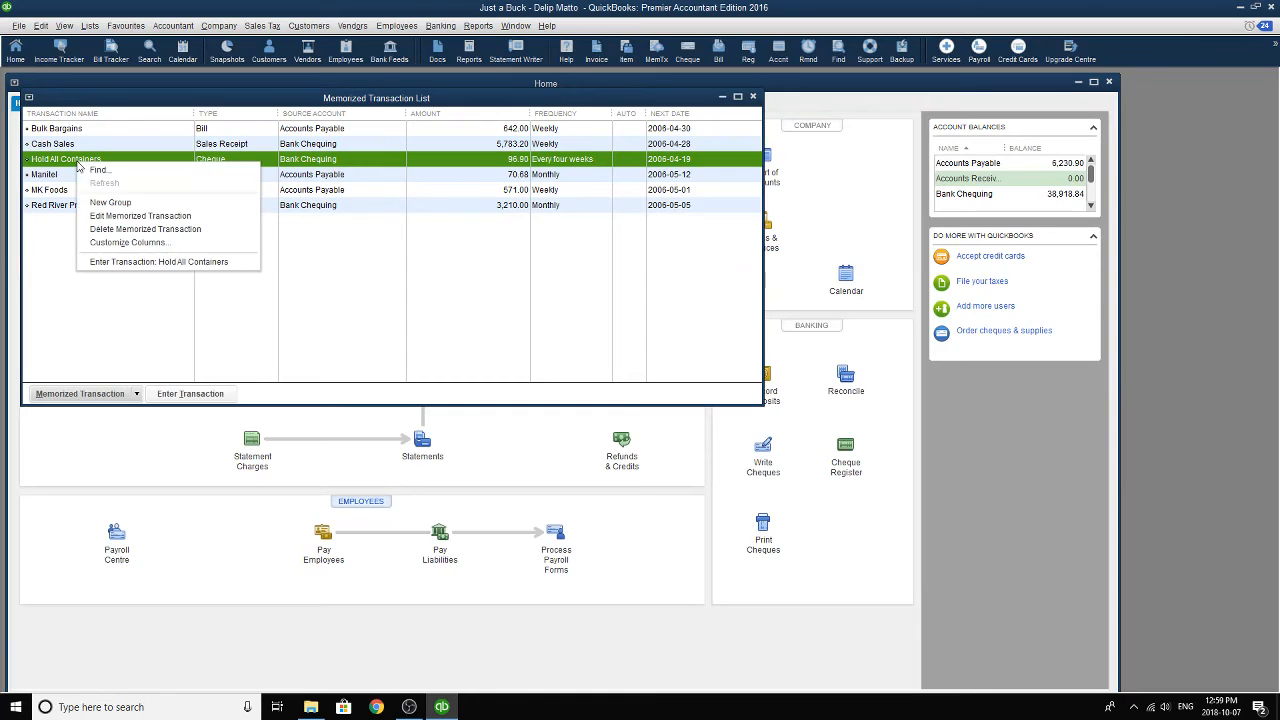
{"action": "left_click", "coordinate": [130, 234]}
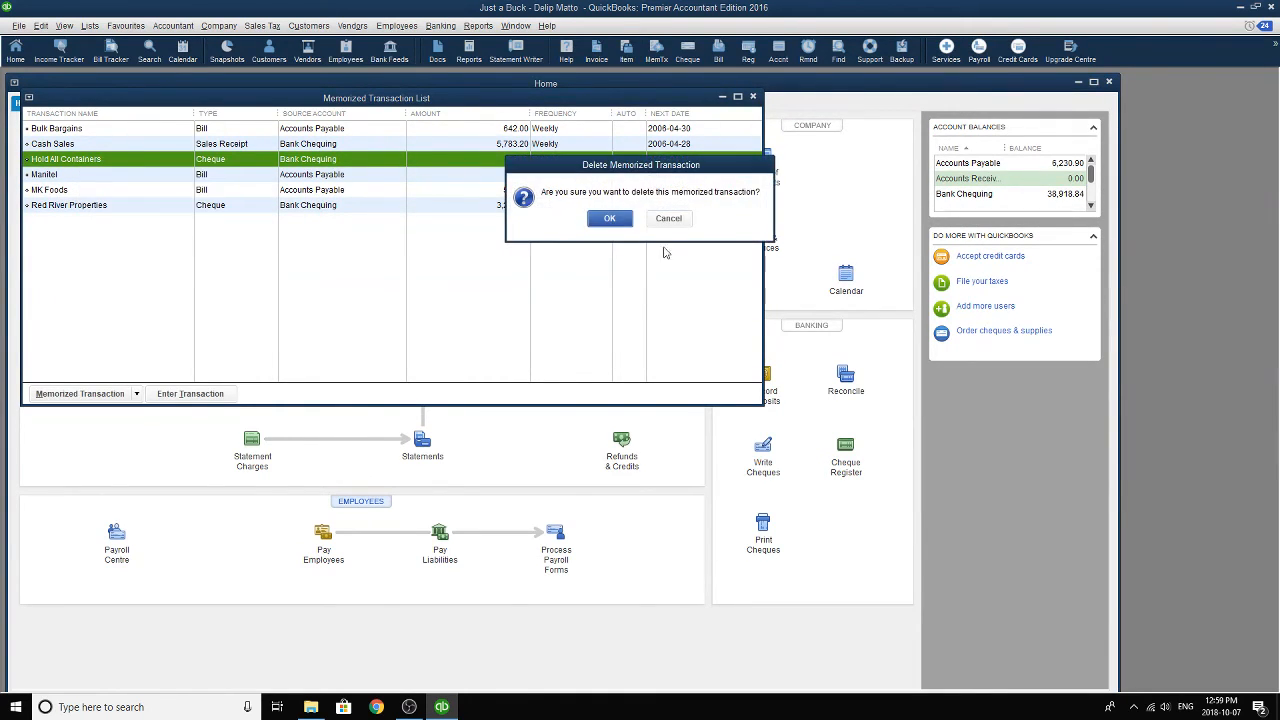
{"action": "left_click", "coordinate": [632, 218]}
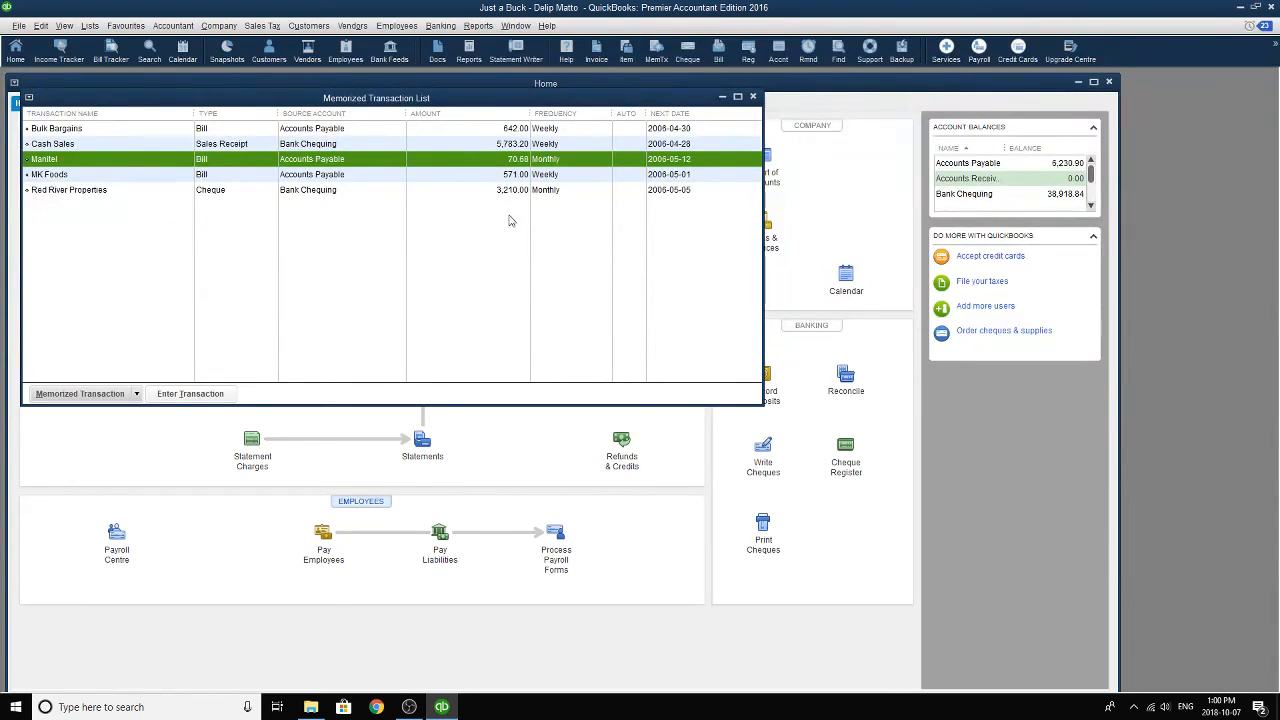
- Open the memorized Cash Sales receipt and set the Food - Taxable amount to 470.00
{"action": "left_click", "coordinate": [94, 177]}
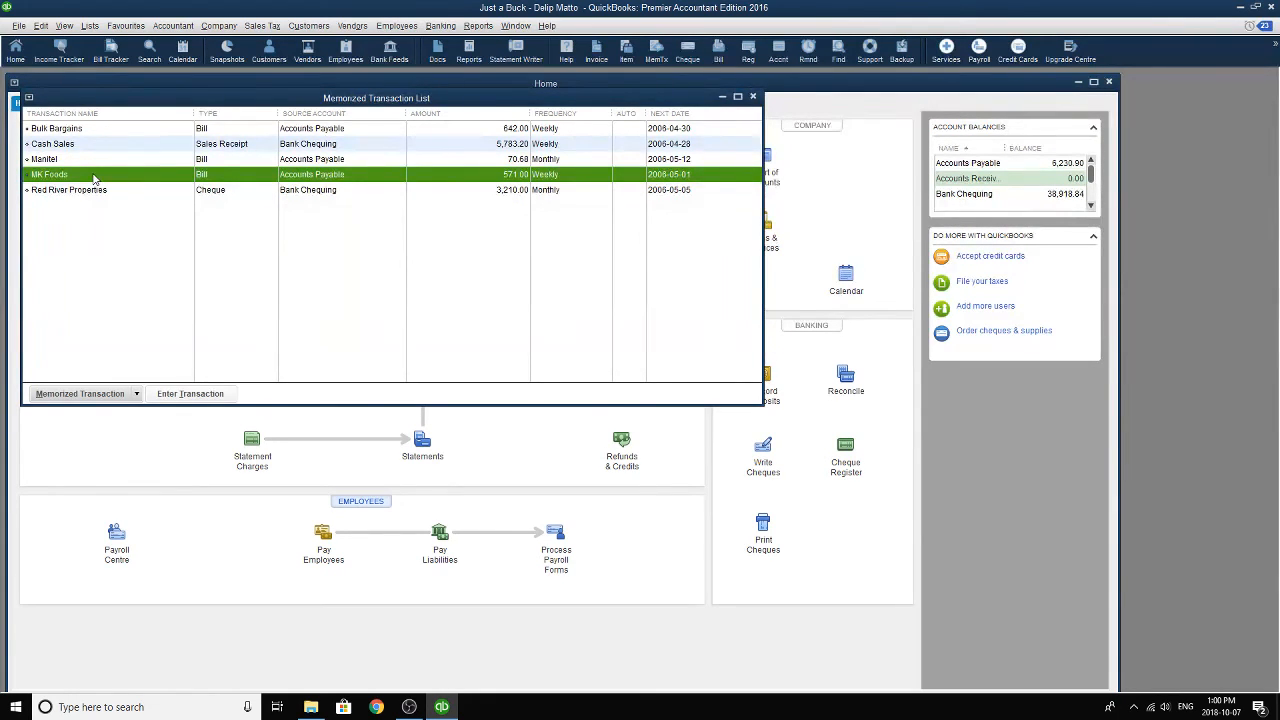
{"action": "double_click", "coordinate": [45, 147]}
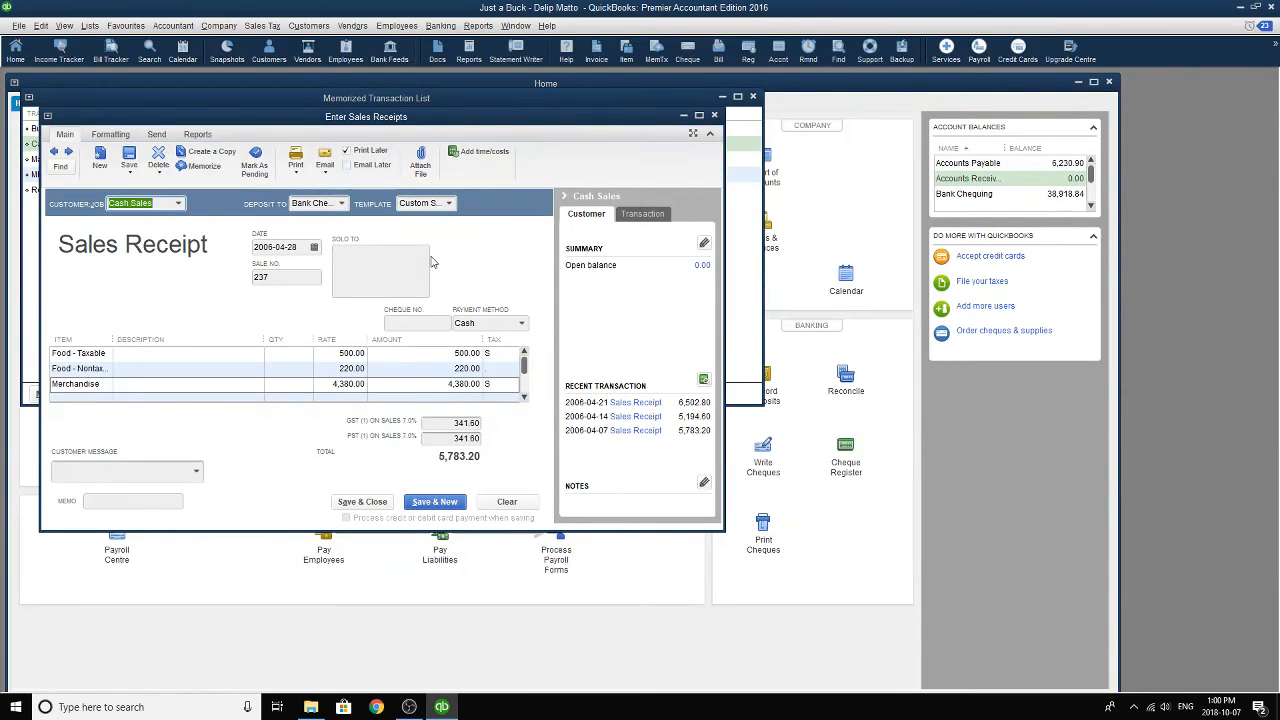
{"action": "left_click", "coordinate": [477, 353]}
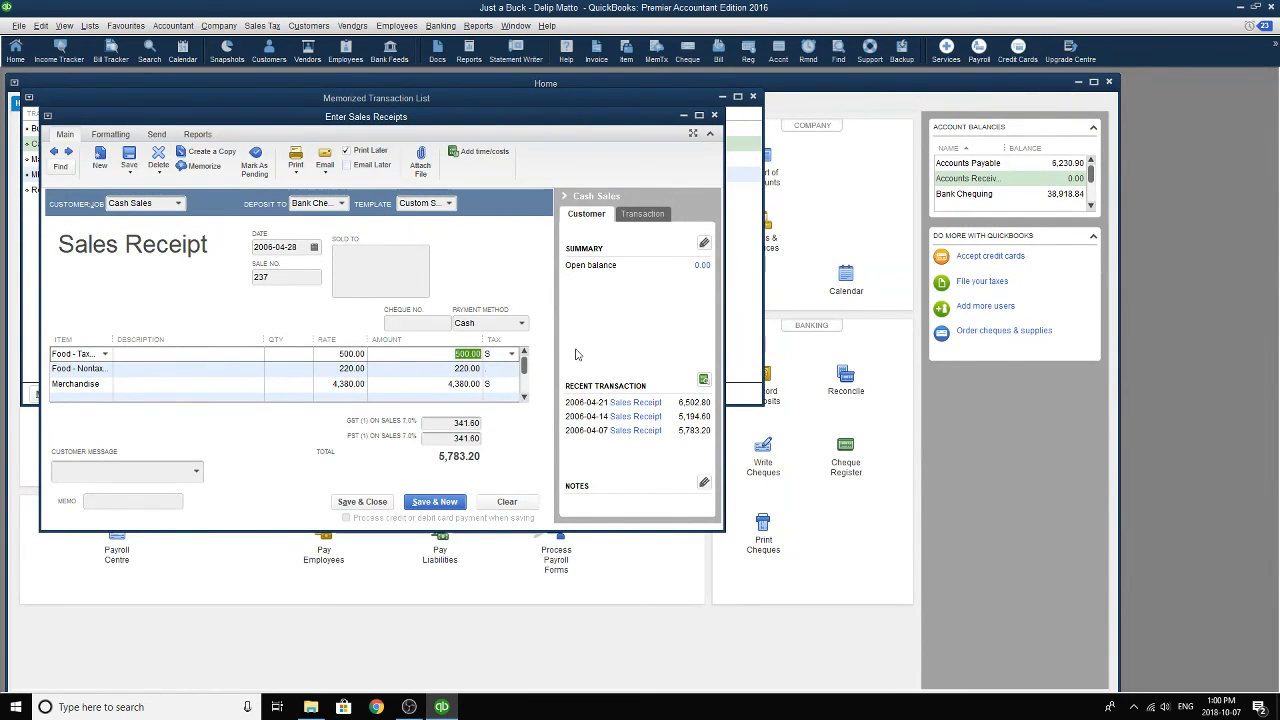
{"action": "type", "text": "470"}
{"action": "key", "text": "Tab"}
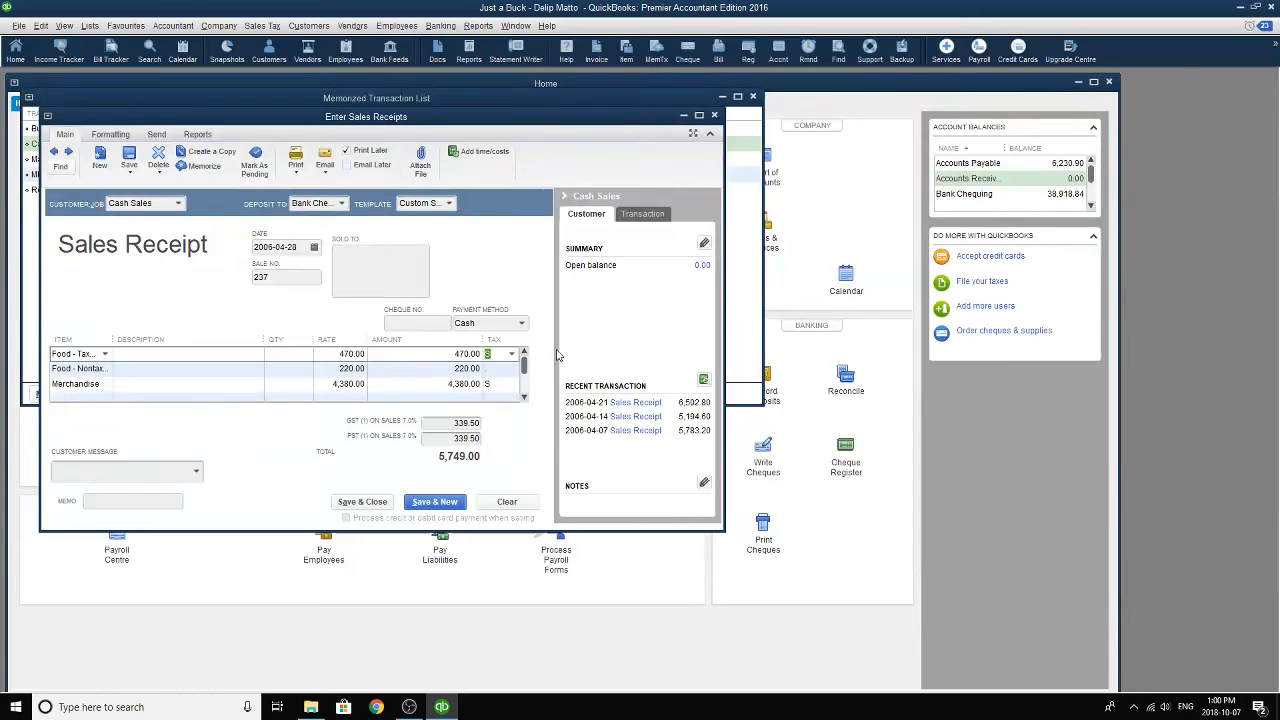
- Set the nontaxable food amount to 180.00 and the Merchandise amount to 5,330.00 on the sales receipt
{"action": "key", "text": "Tab"}
{"action": "key", "text": "Tab"}
{"action": "key", "text": "Tab"}
{"action": "key", "text": "Tab"}
{"action": "key", "text": "Tab"}
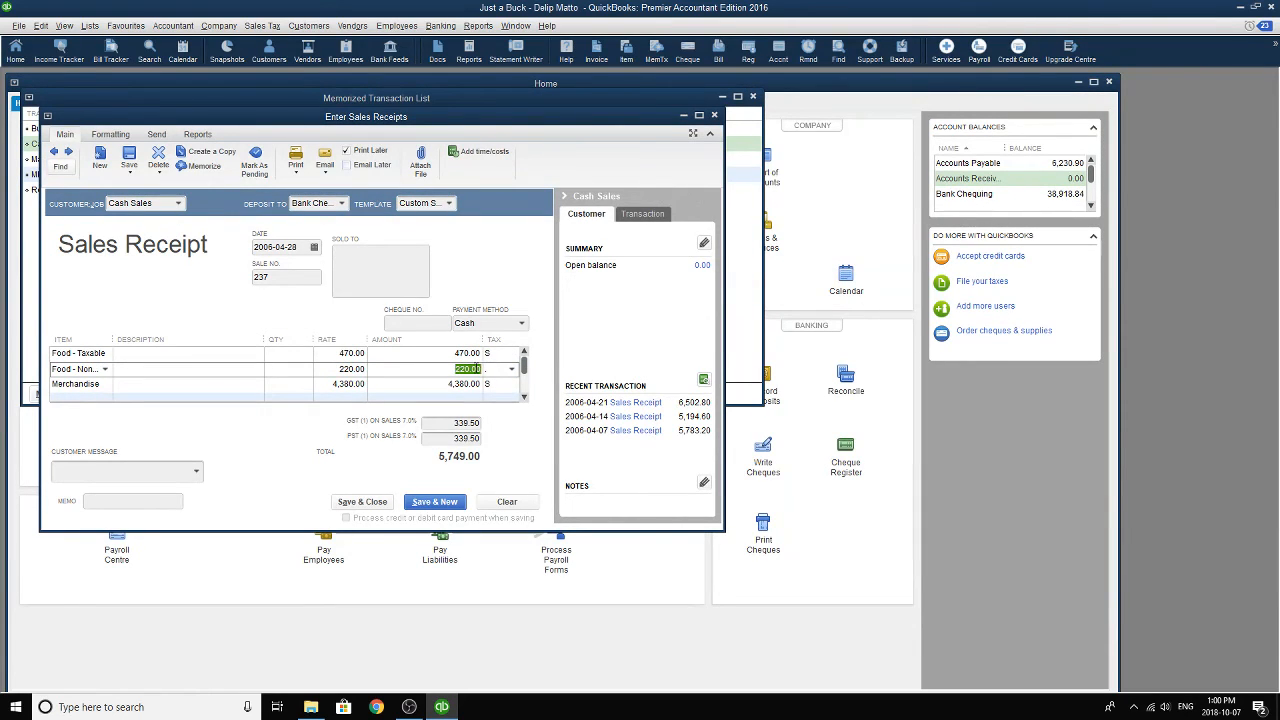
{"action": "type", "text": "180"}
{"action": "left_click", "coordinate": [468, 385]}
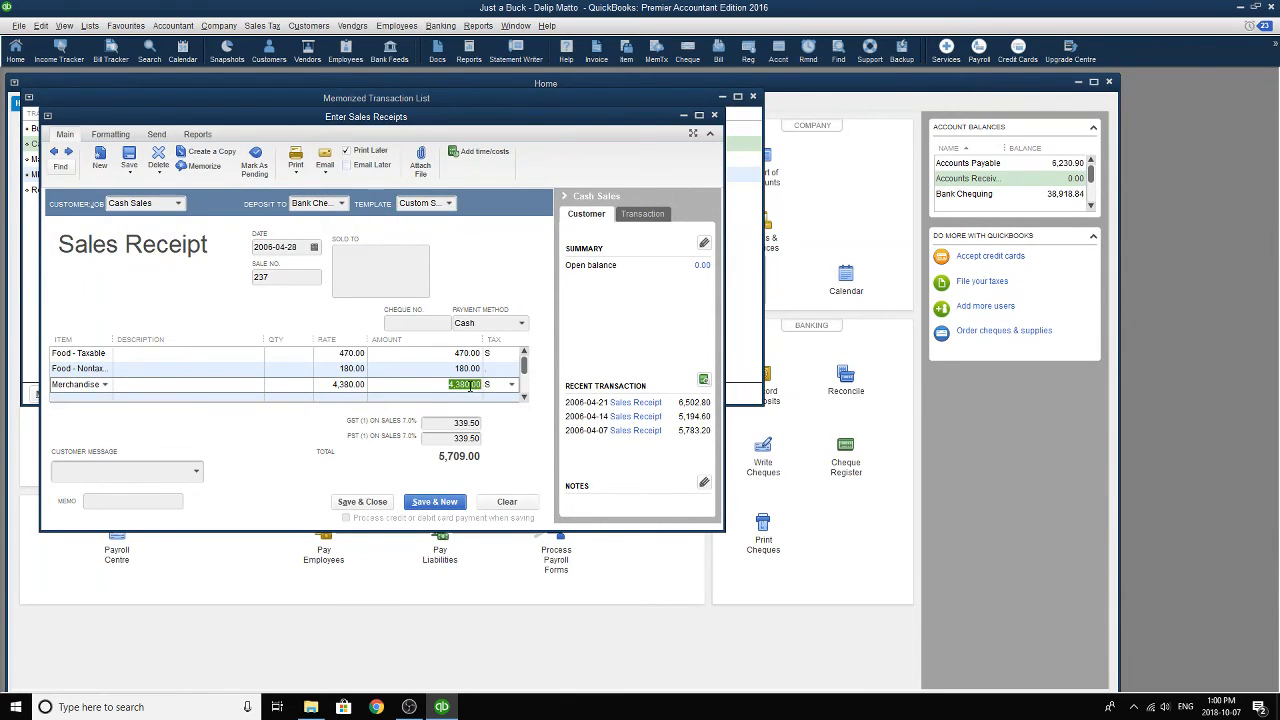
{"action": "type", "text": "5330"}
{"action": "key", "text": "Tab"}
- Date the Cash Sales receipt 2006-04-28, choose a customer message, then save and close it
{"action": "left_click", "coordinate": [314, 248]}
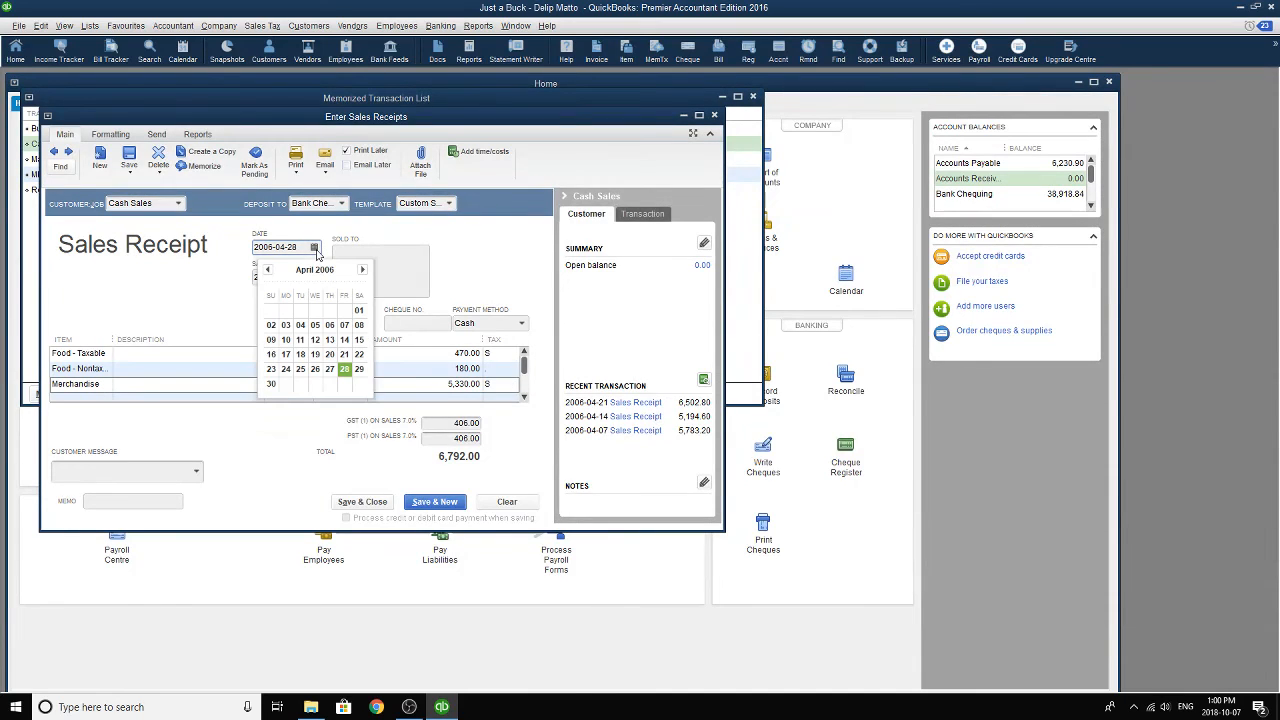
{"action": "left_click", "coordinate": [344, 369]}
{"action": "left_click", "coordinate": [287, 279]}
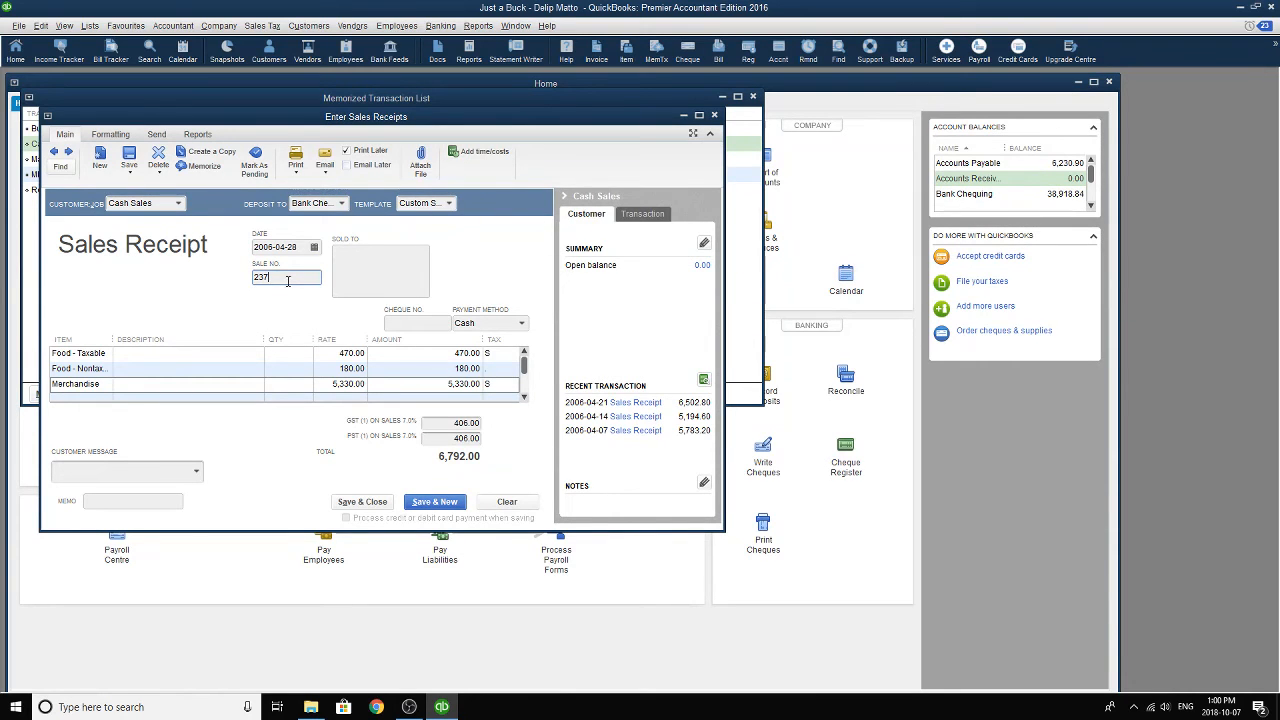
{"action": "left_click", "coordinate": [197, 471]}
{"action": "left_click", "coordinate": [127, 524]}
{"action": "left_click", "coordinate": [350, 501]}
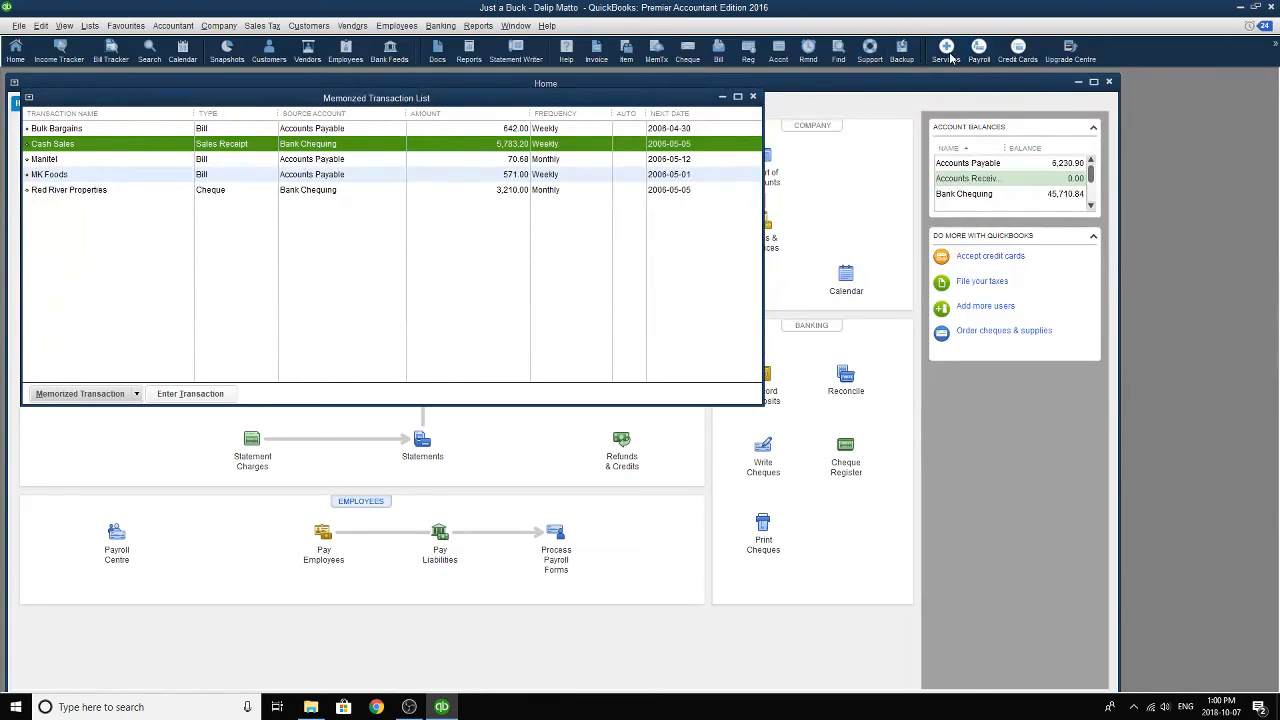
- Record the memorized Bulk Bargains bill with reference number BB-1624, save it, and close the memorized transaction list
{"action": "double_click", "coordinate": [66, 130]}
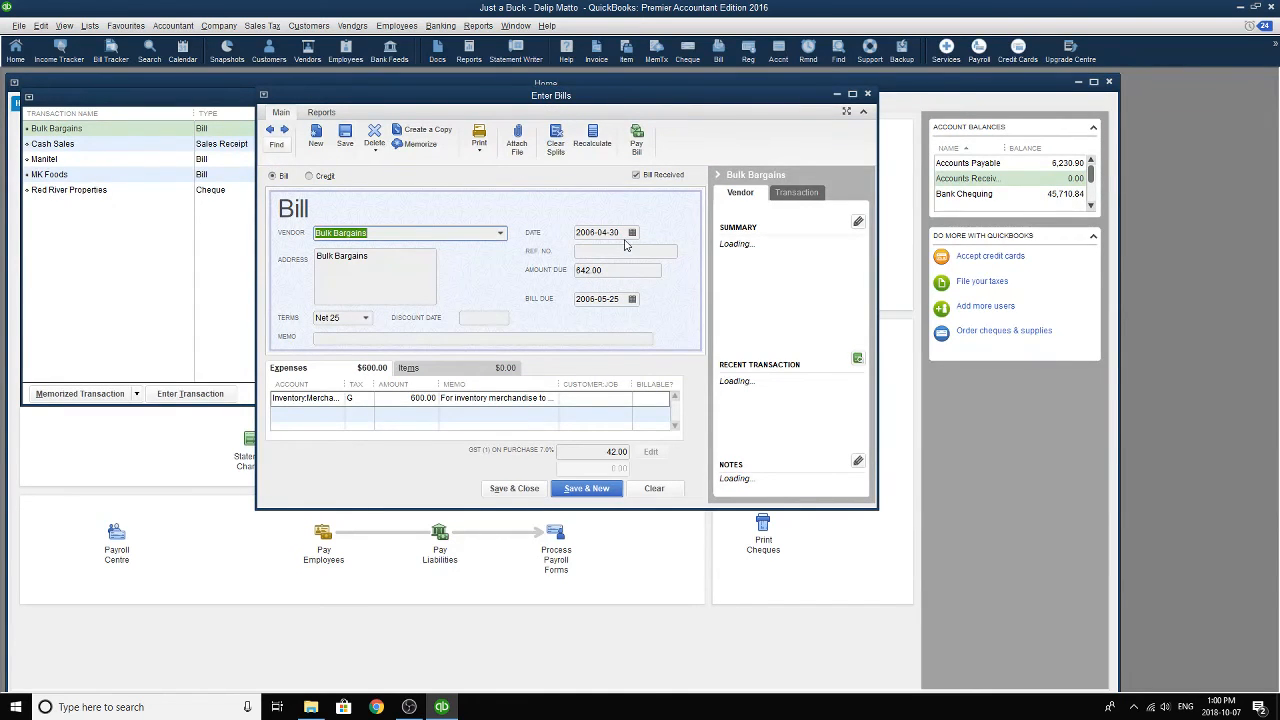
{"action": "left_click", "coordinate": [631, 251]}
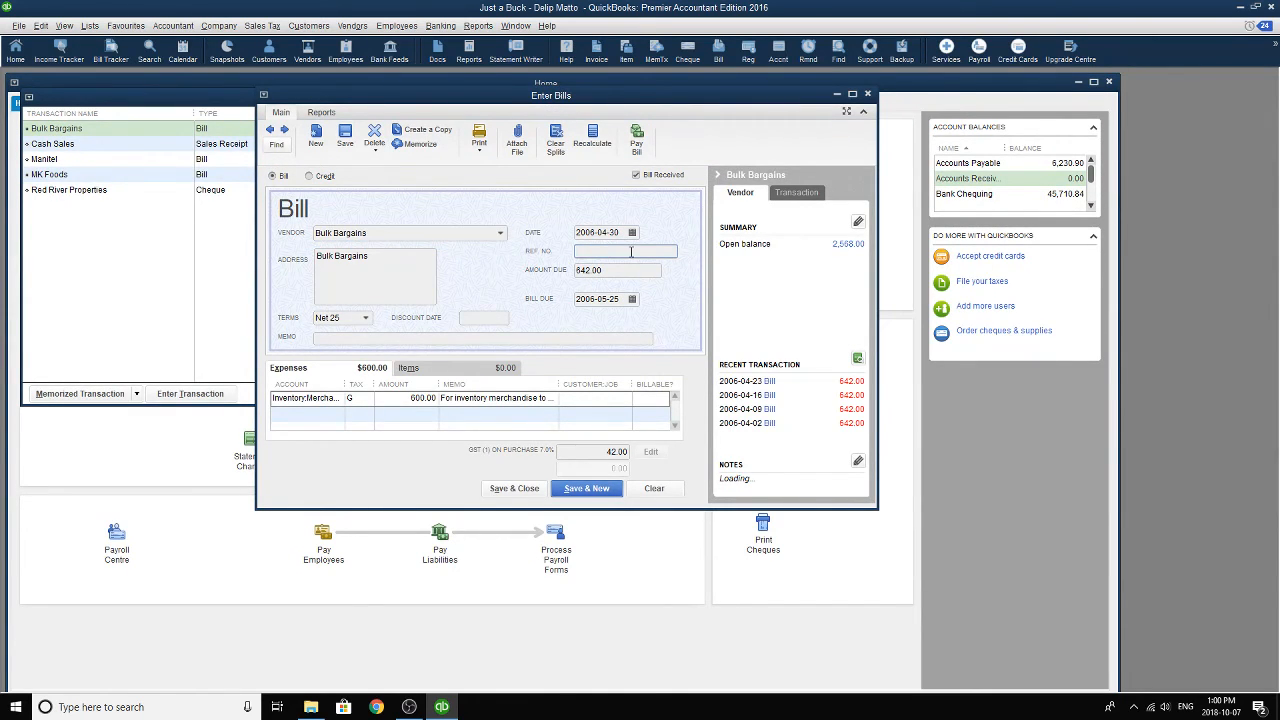
{"action": "type", "text": "BB-1524"}
{"action": "key", "text": "Tab"}
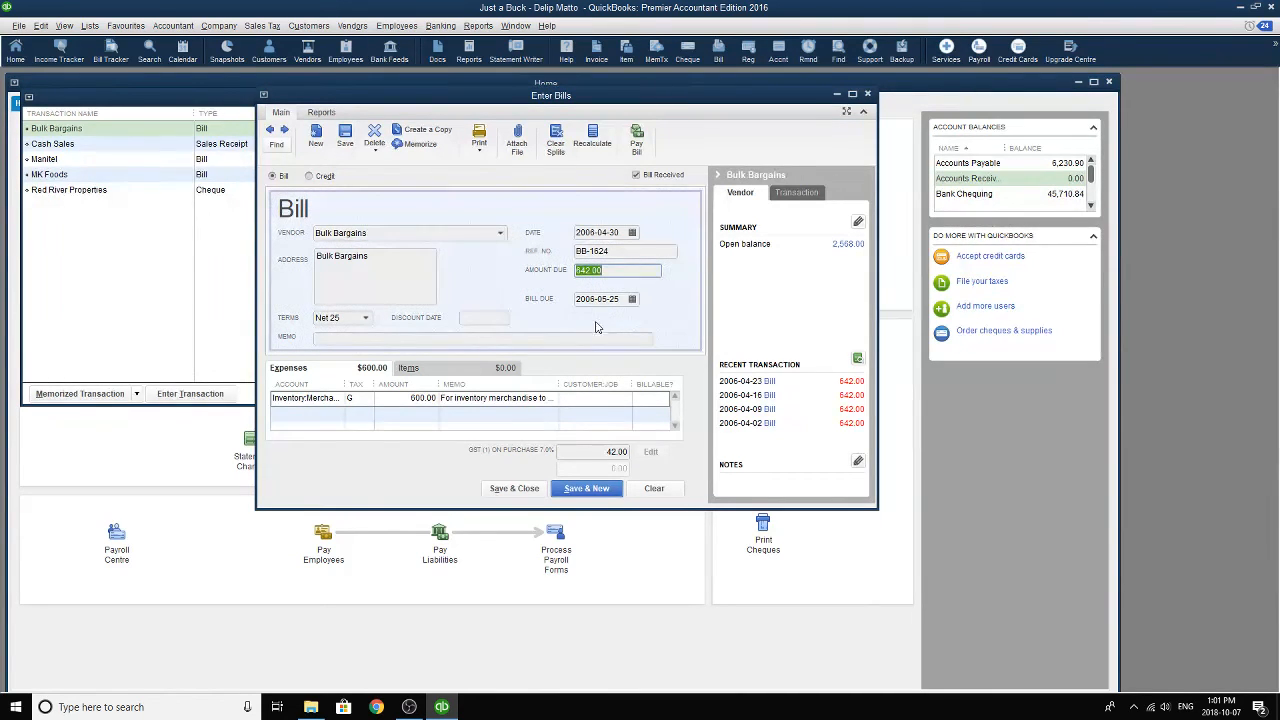
{"action": "left_click", "coordinate": [516, 488]}
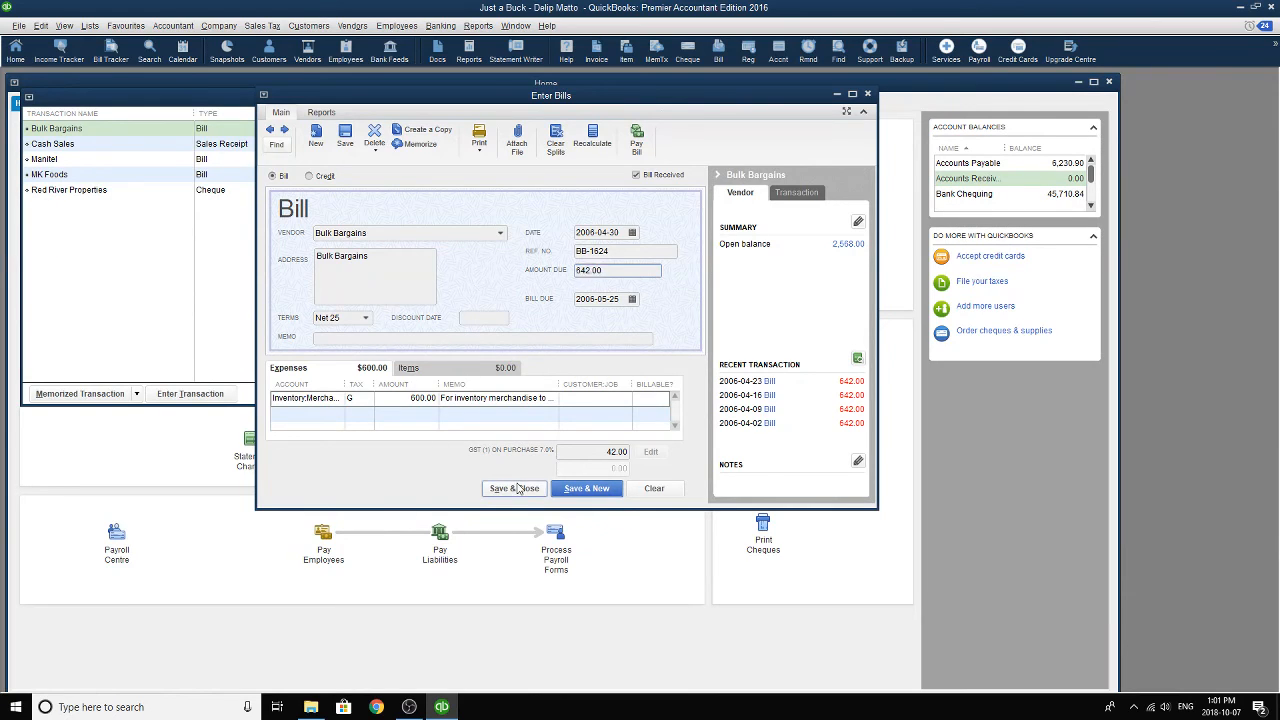
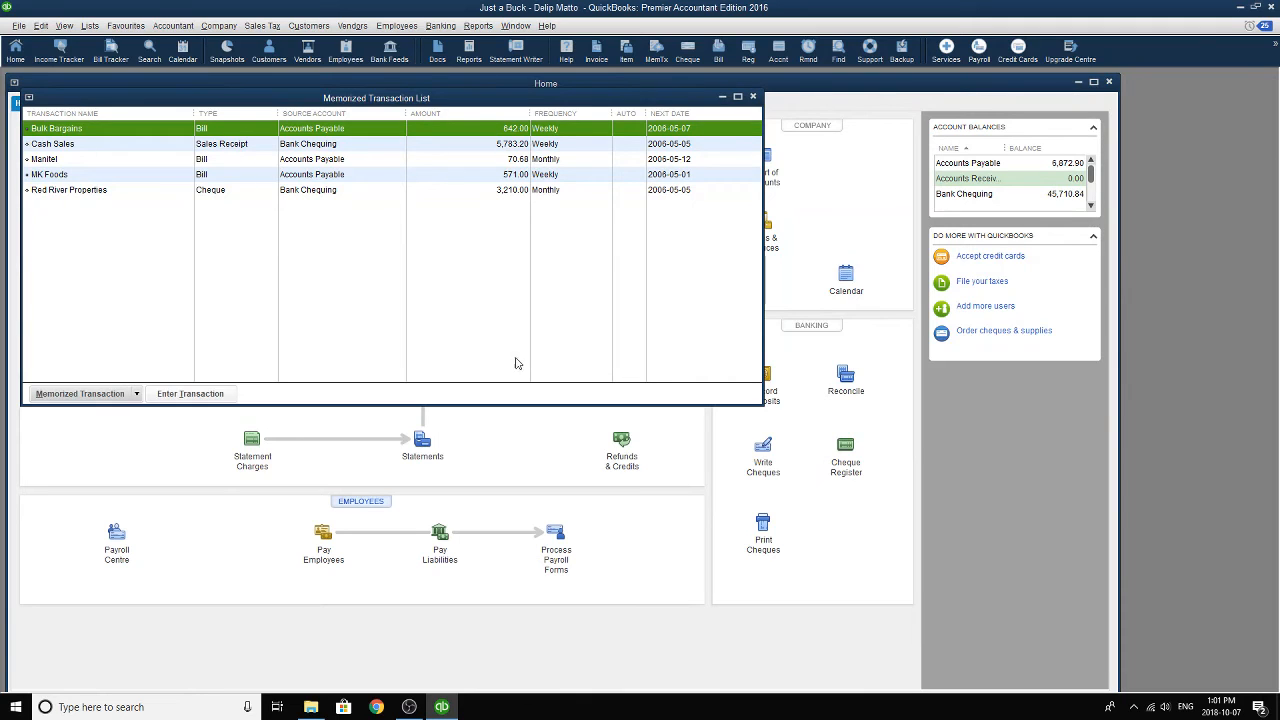
{"action": "left_click", "coordinate": [753, 96]}
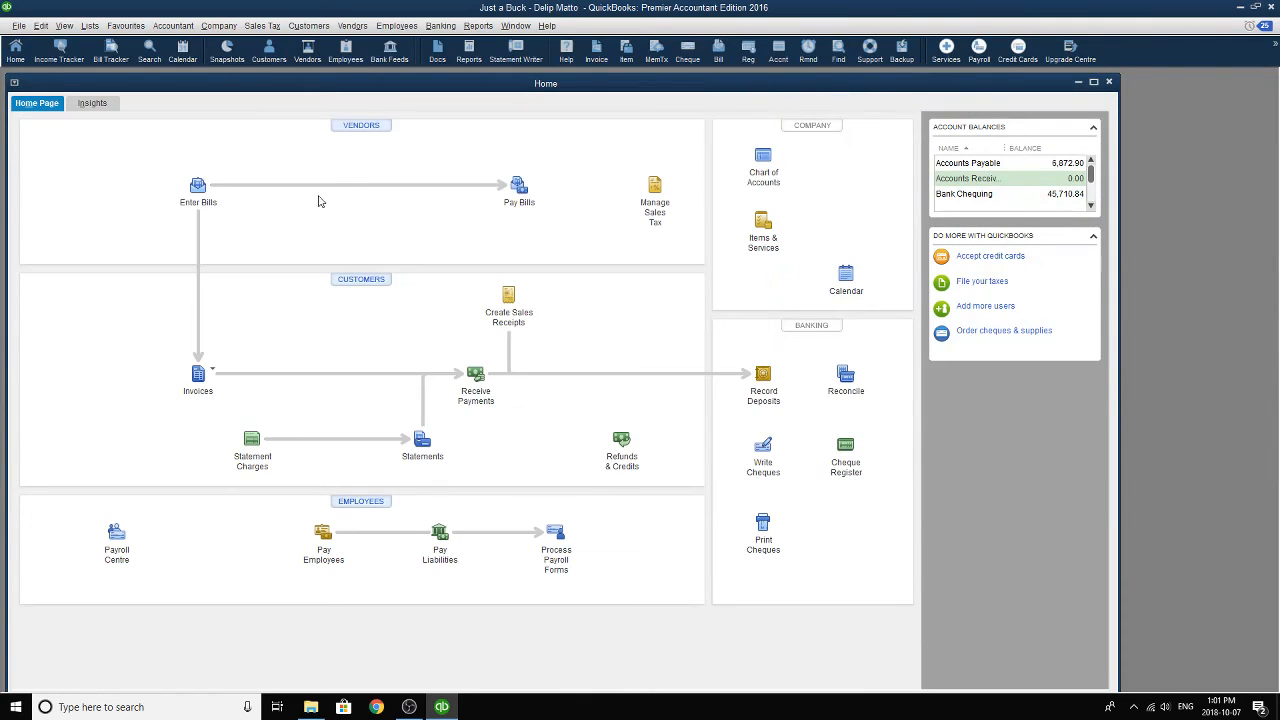
- Select only the Bulk Bargains bill BB-451 for payment, with the payment dated 2006-04-30
{"action": "left_click", "coordinate": [518, 187]}
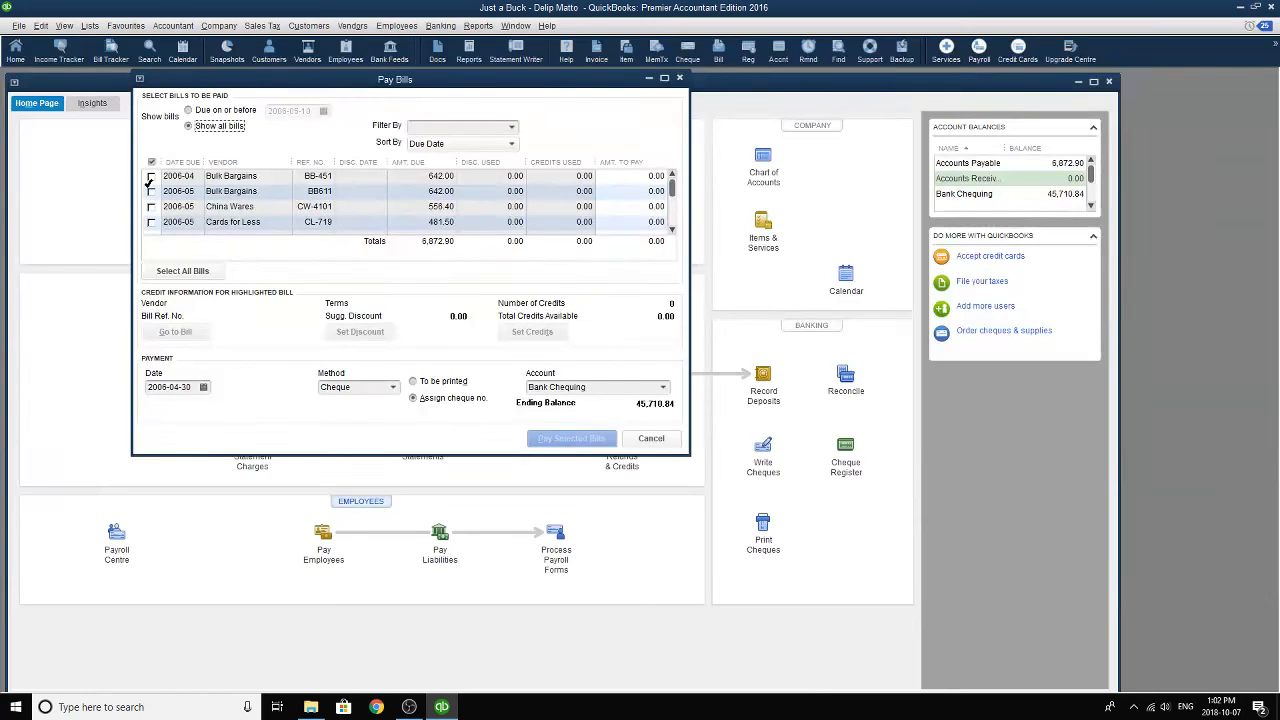
{"action": "left_click", "coordinate": [150, 177]}
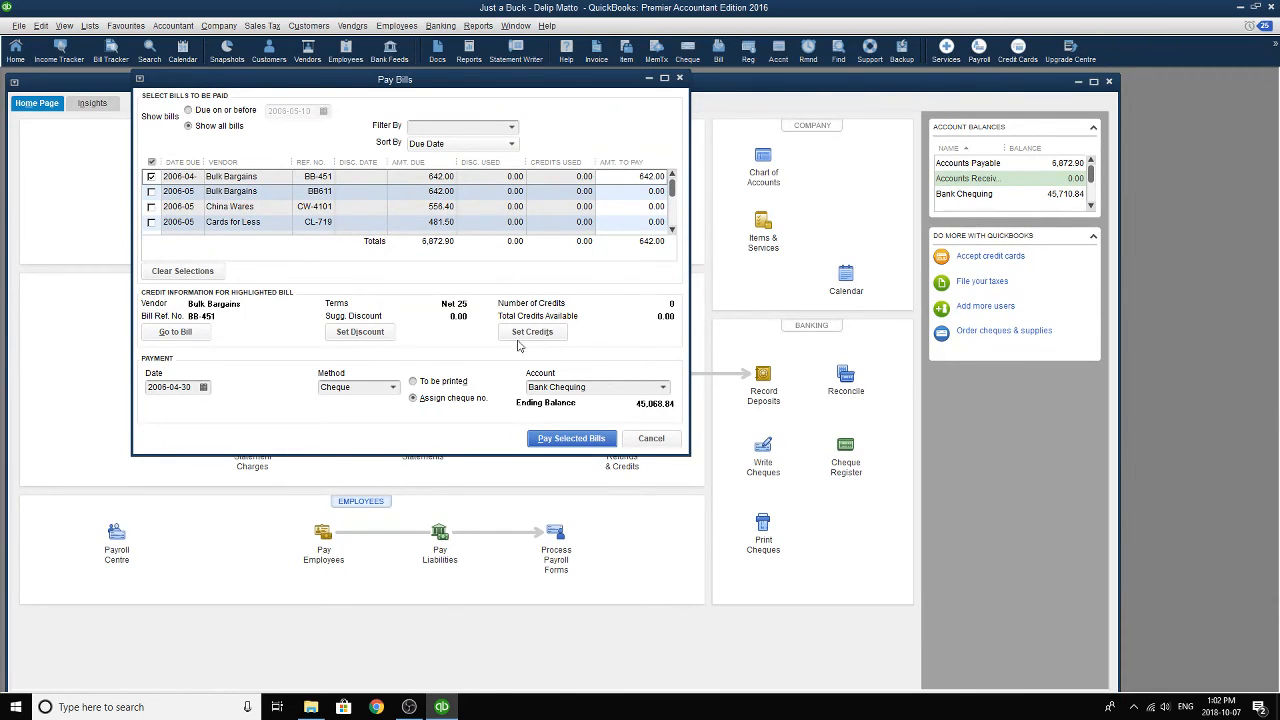
{"action": "left_click", "coordinate": [151, 207]}
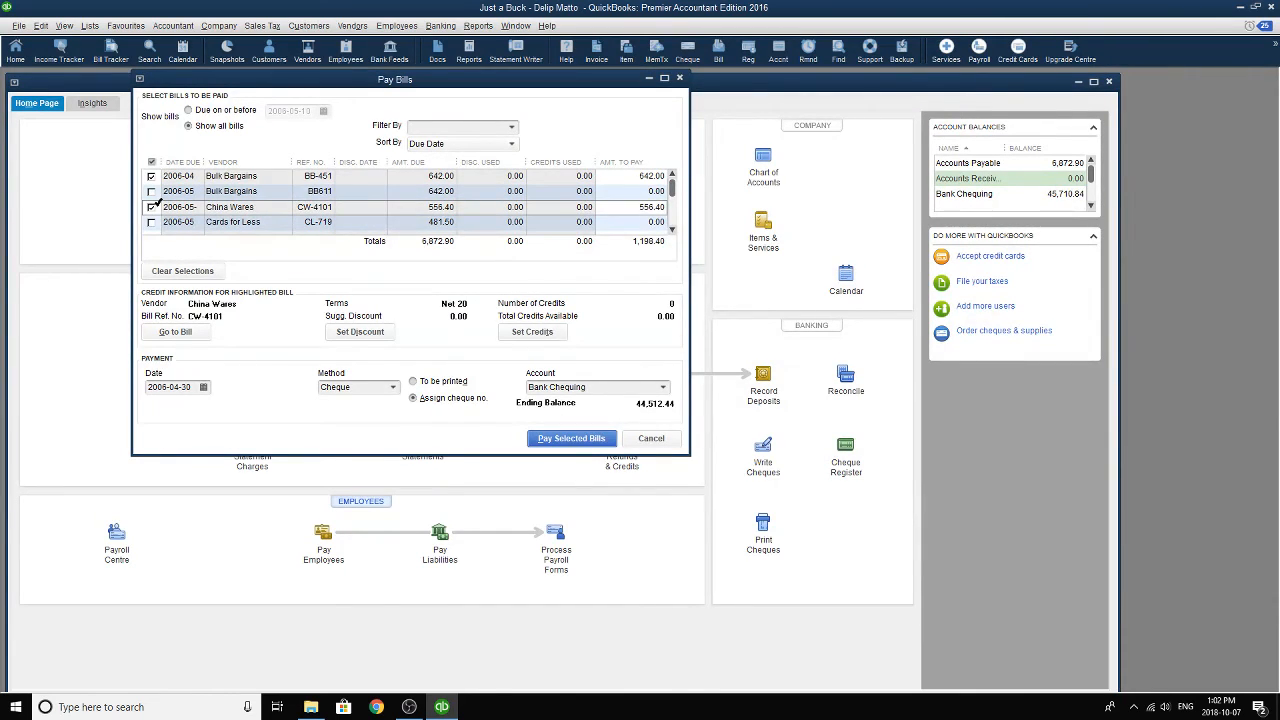
{"action": "left_click", "coordinate": [151, 207]}
{"action": "left_click", "coordinate": [203, 387]}
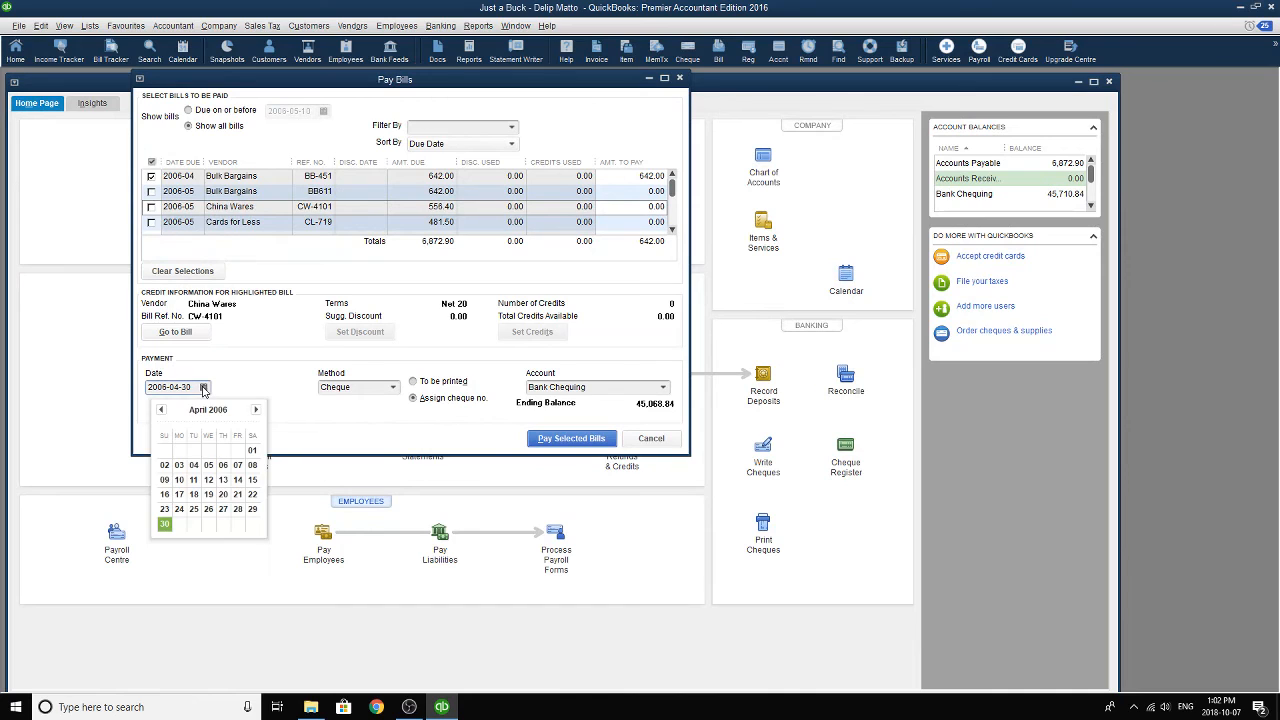
{"action": "left_click", "coordinate": [166, 526]}
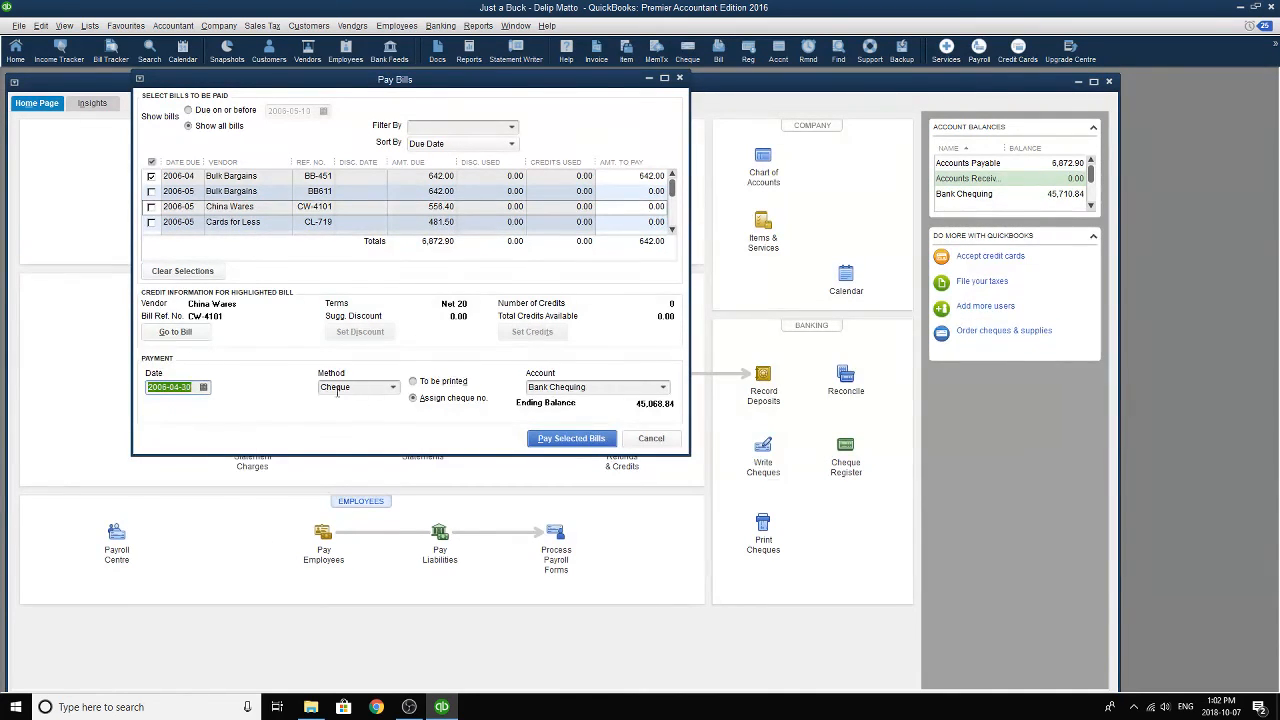
- Pay the selected Bulk Bargains bill with cheque number 207 and finish the payment
{"action": "left_click", "coordinate": [567, 441]}
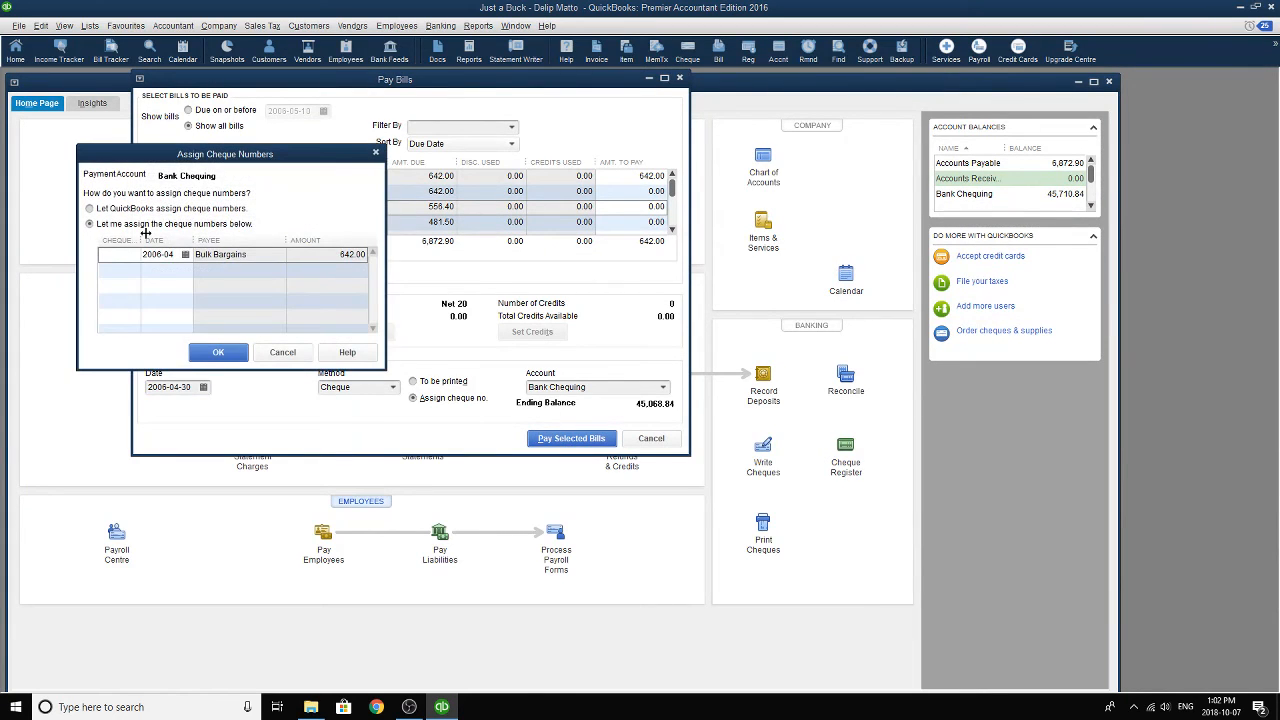
{"action": "type", "text": "201"}
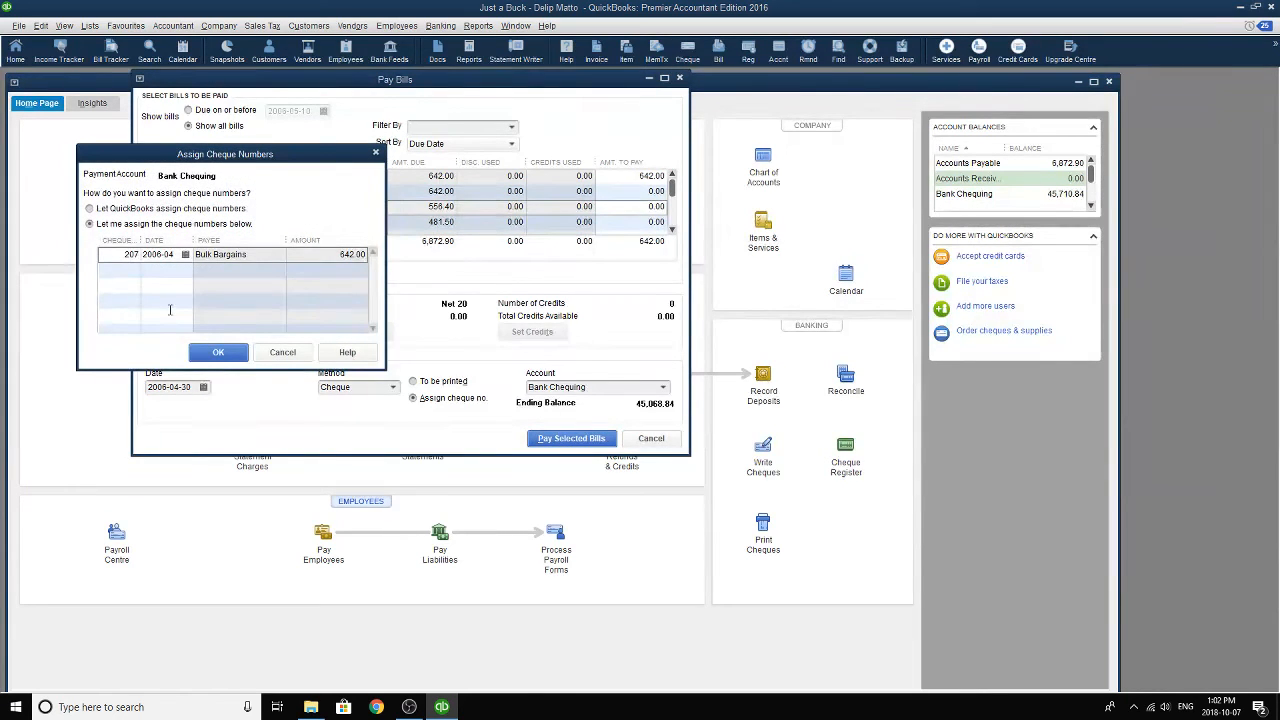
{"action": "left_click", "coordinate": [218, 352]}
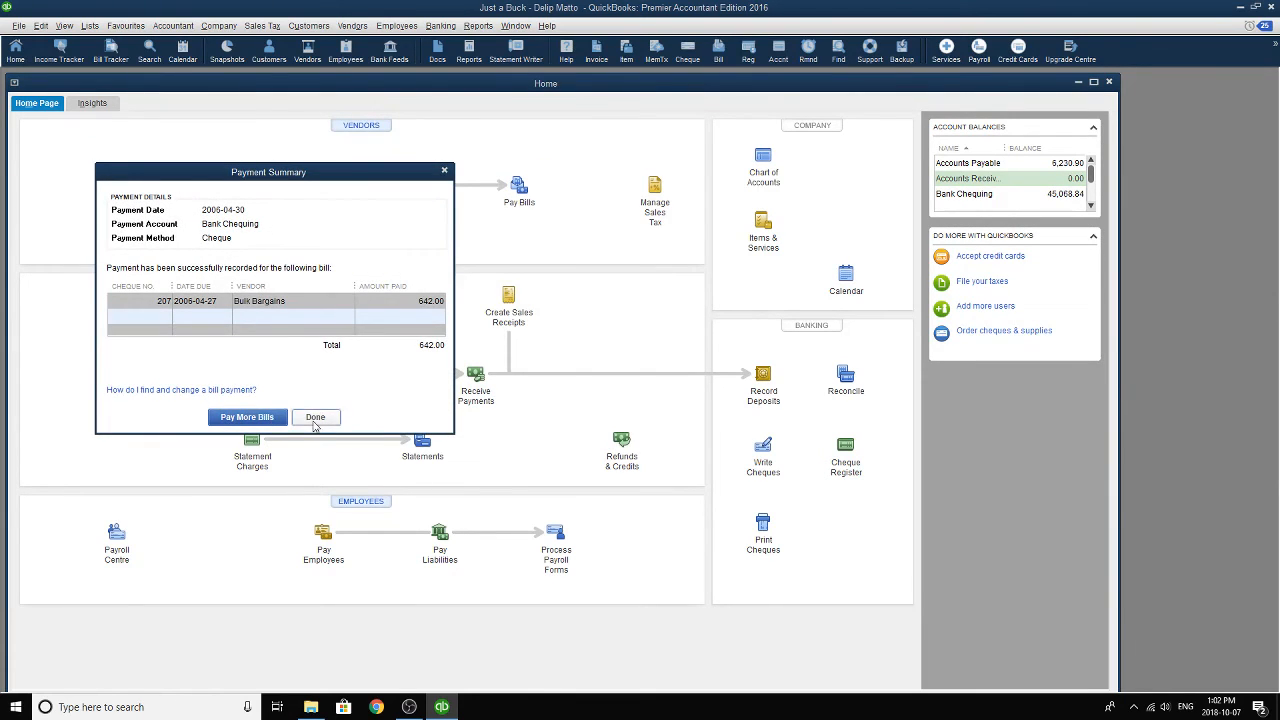
{"action": "left_click", "coordinate": [312, 420]}
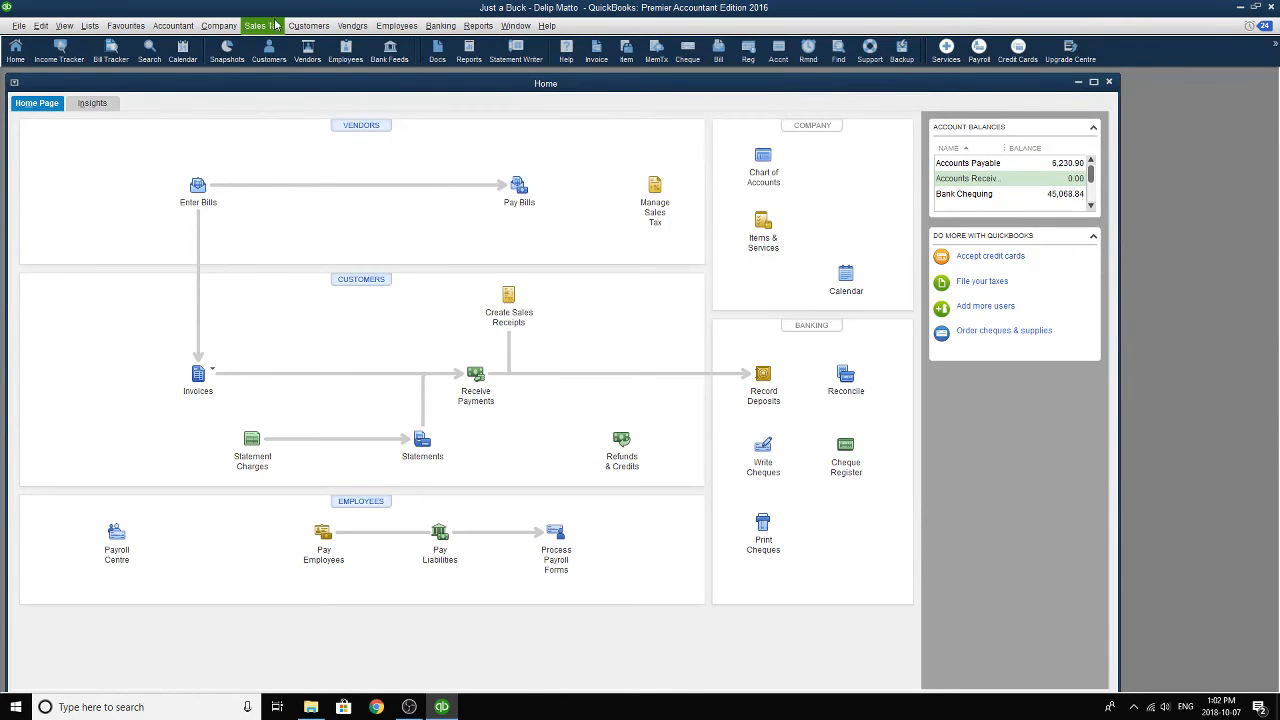
- Start a general journal entry in a maximized window, keeping the date 2006-04-30
{"action": "left_click", "coordinate": [219, 26]}
{"action": "left_click", "coordinate": [266, 281]}
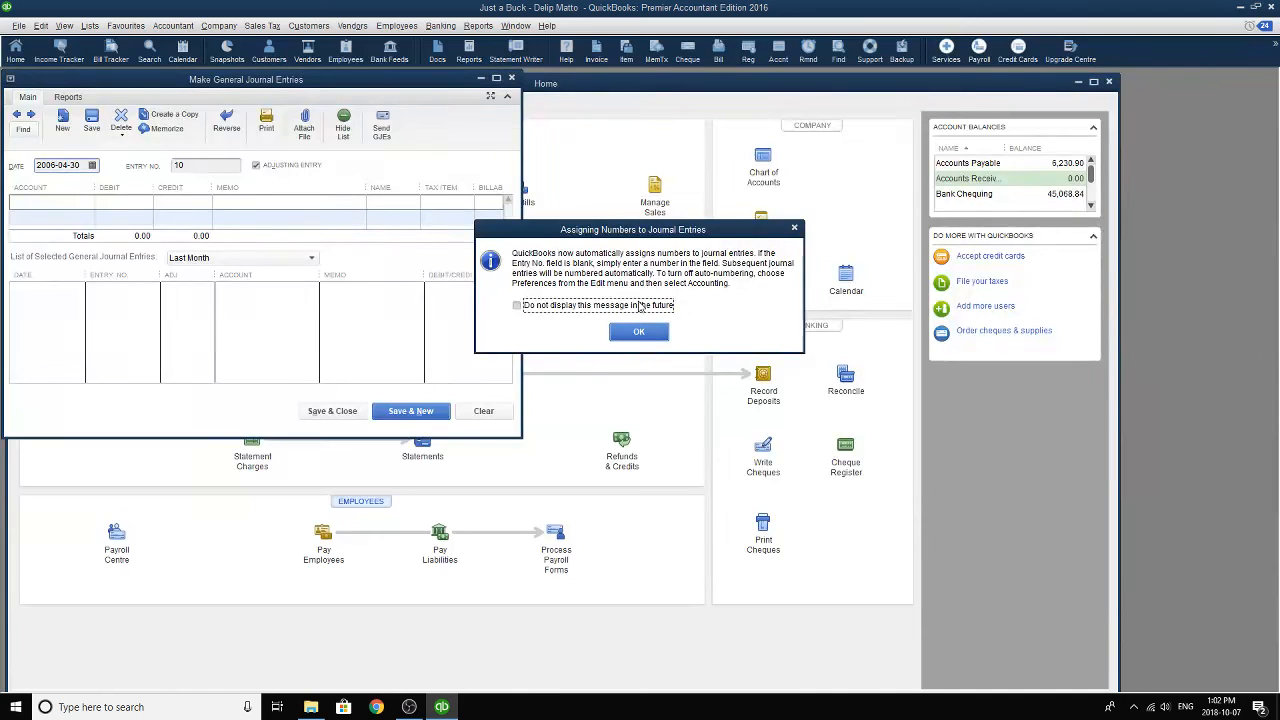
{"action": "left_click", "coordinate": [640, 331]}
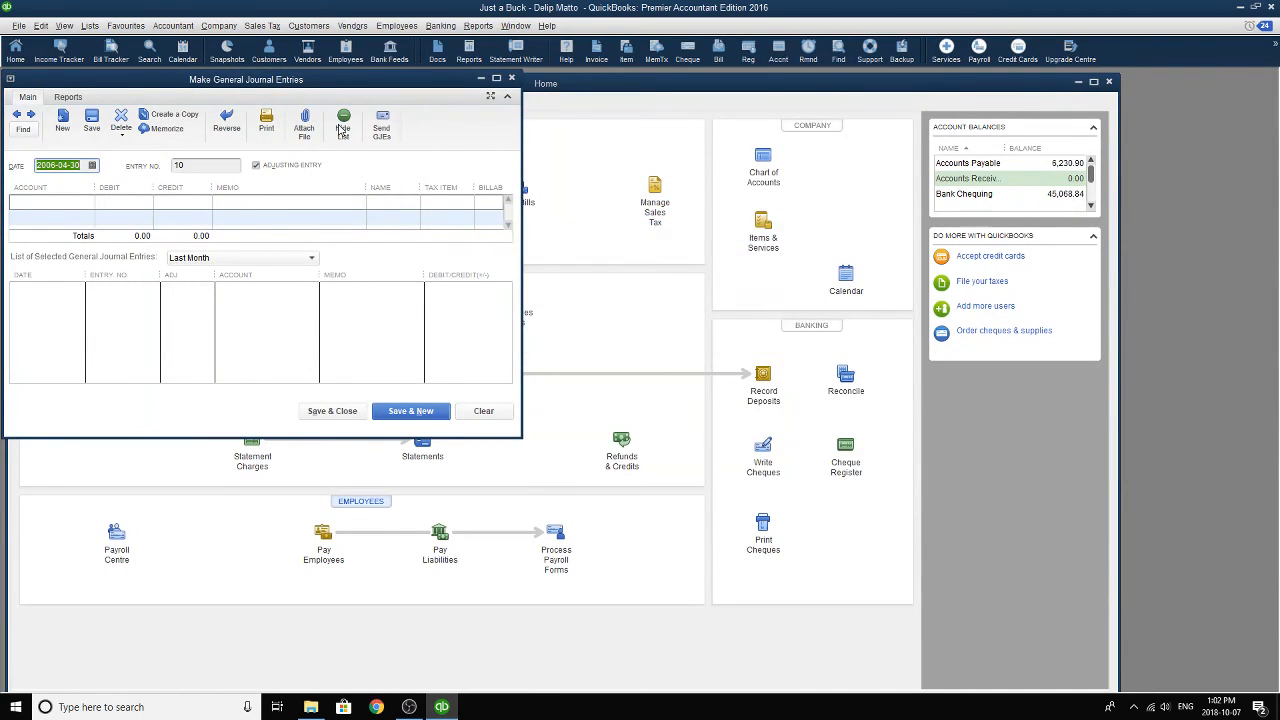
{"action": "left_click", "coordinate": [496, 77]}
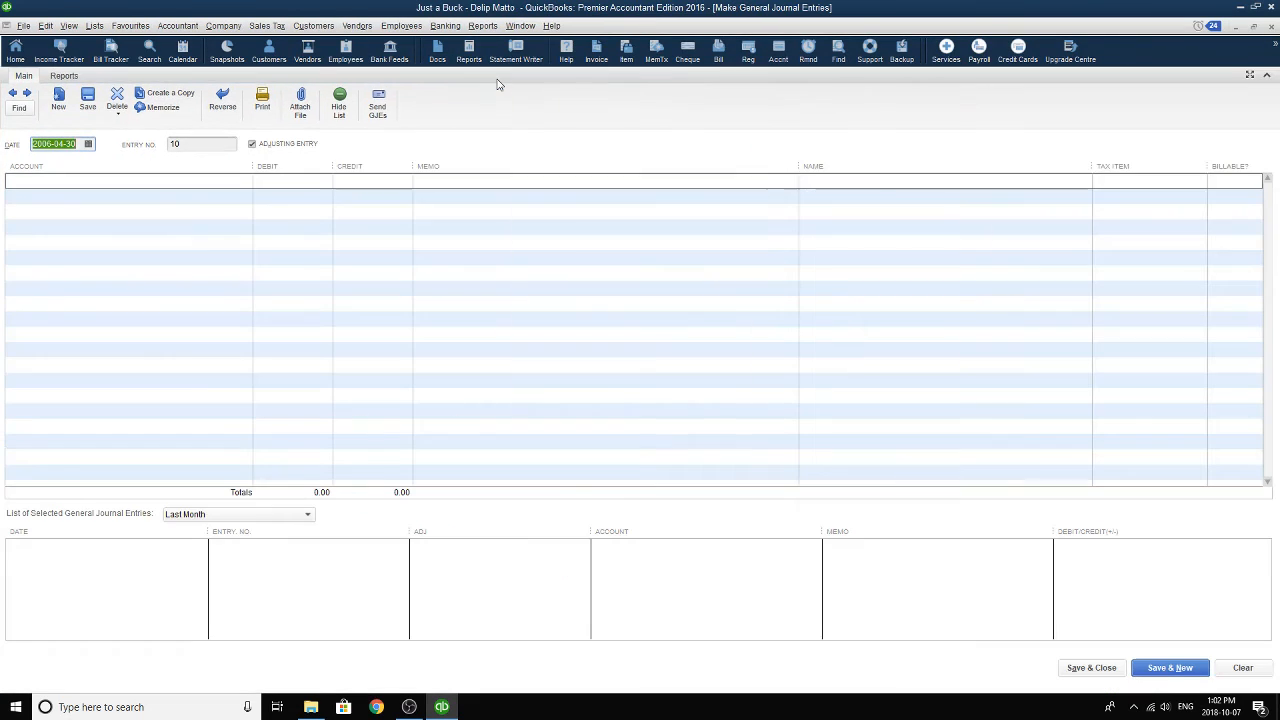
{"action": "left_click", "coordinate": [88, 144]}
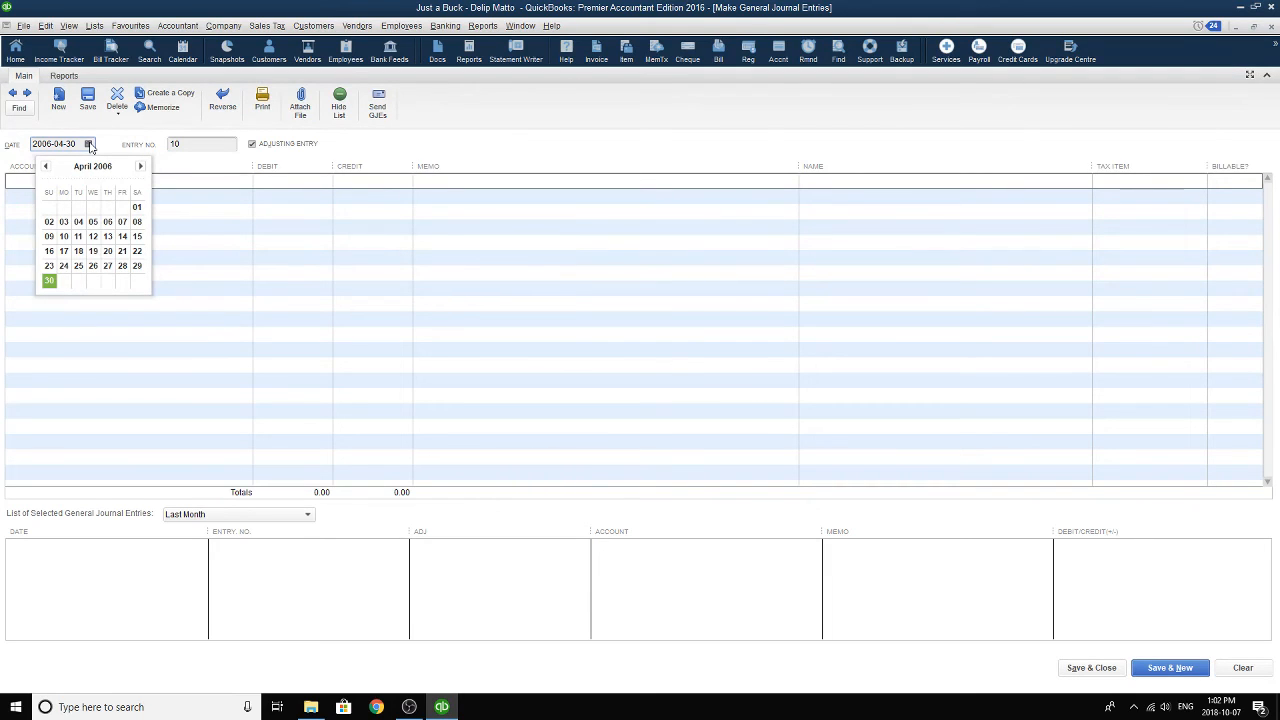
{"action": "left_click", "coordinate": [97, 194]}
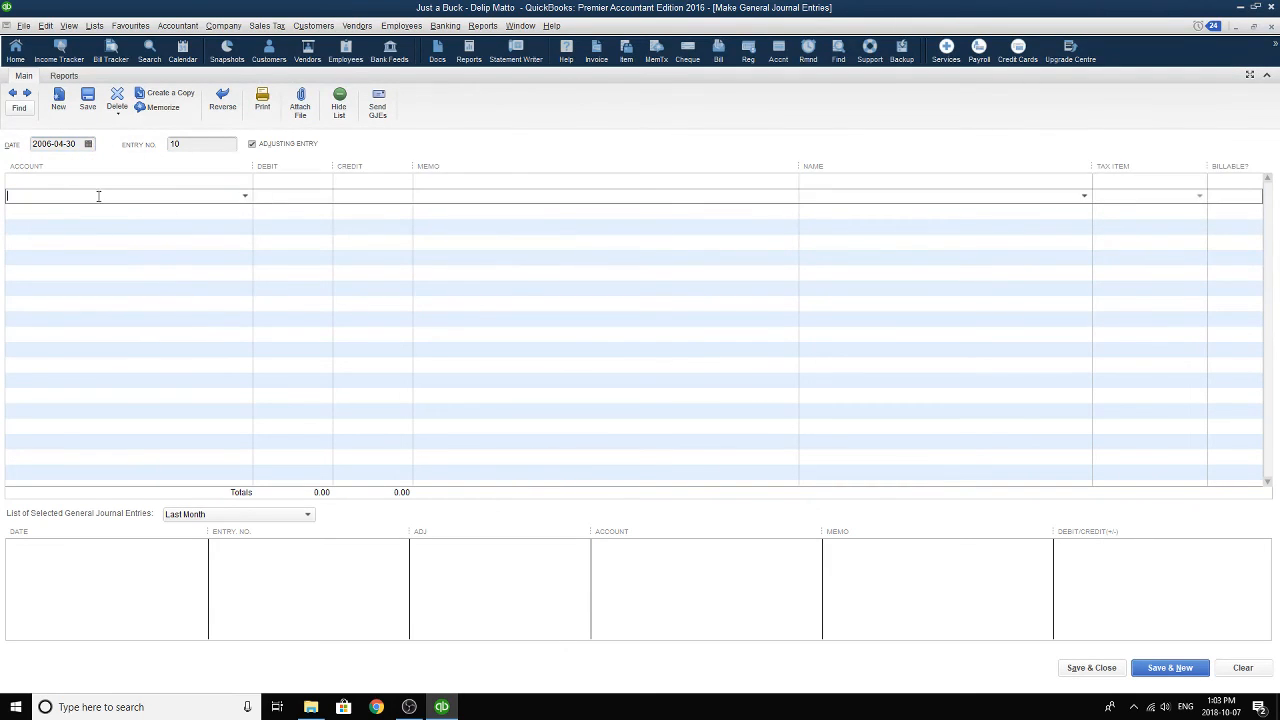
- Choose Cost of Goods Sold as the account on the first line of the journal entry
{"action": "left_click", "coordinate": [245, 193]}
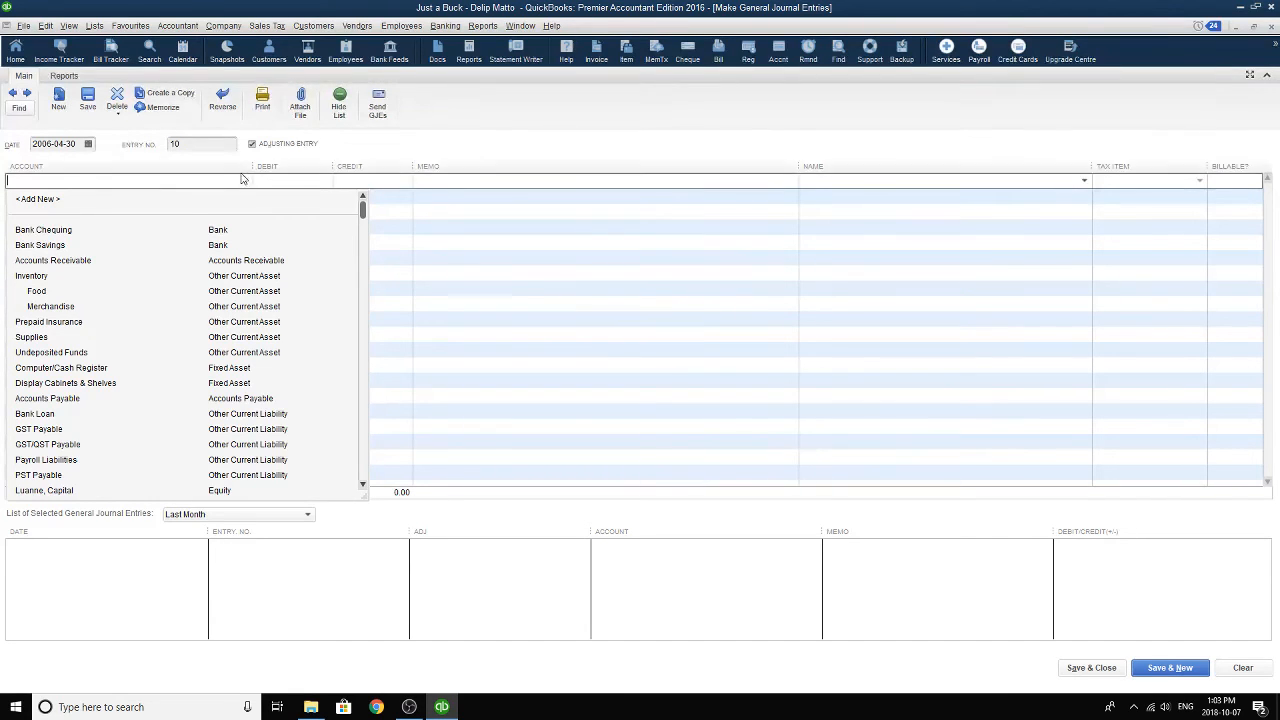
{"action": "scroll", "coordinate": [112, 396], "scroll_direction": "down", "scroll_amount": 2}
{"action": "scroll", "coordinate": [112, 396], "scroll_direction": "down", "scroll_amount": 3}
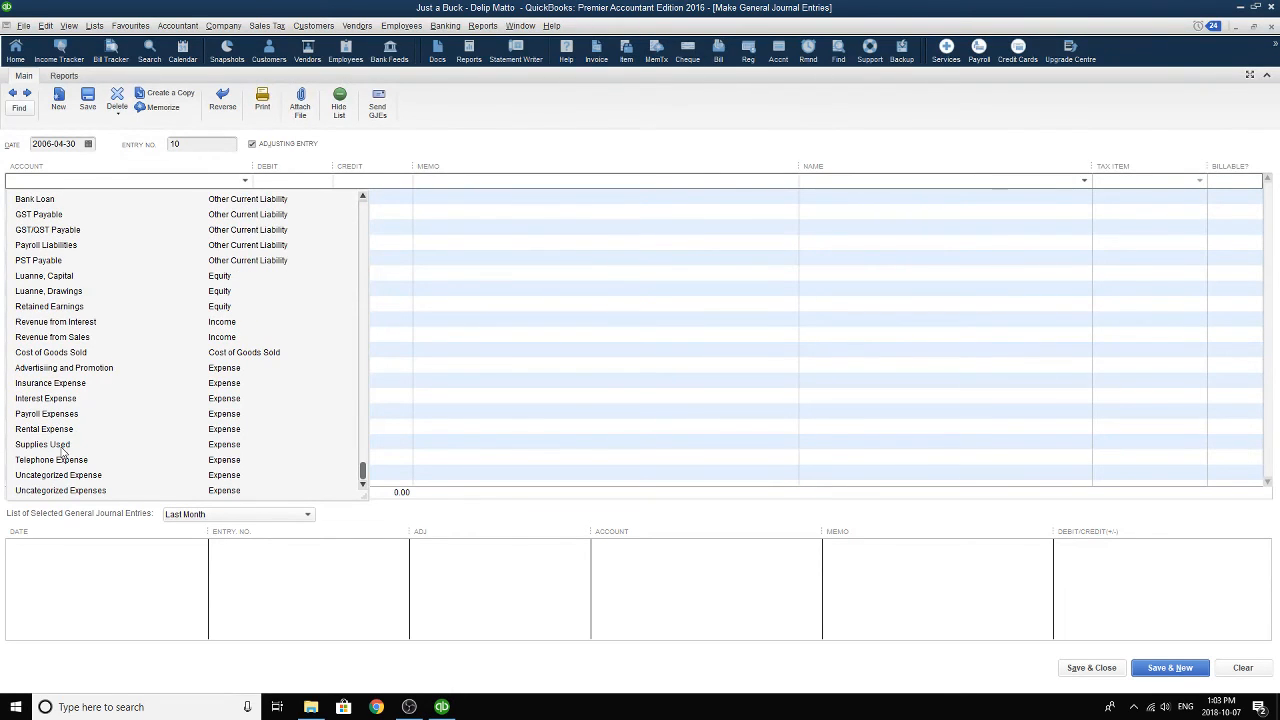
{"action": "scroll", "coordinate": [72, 322], "scroll_direction": "up", "scroll_amount": 3}
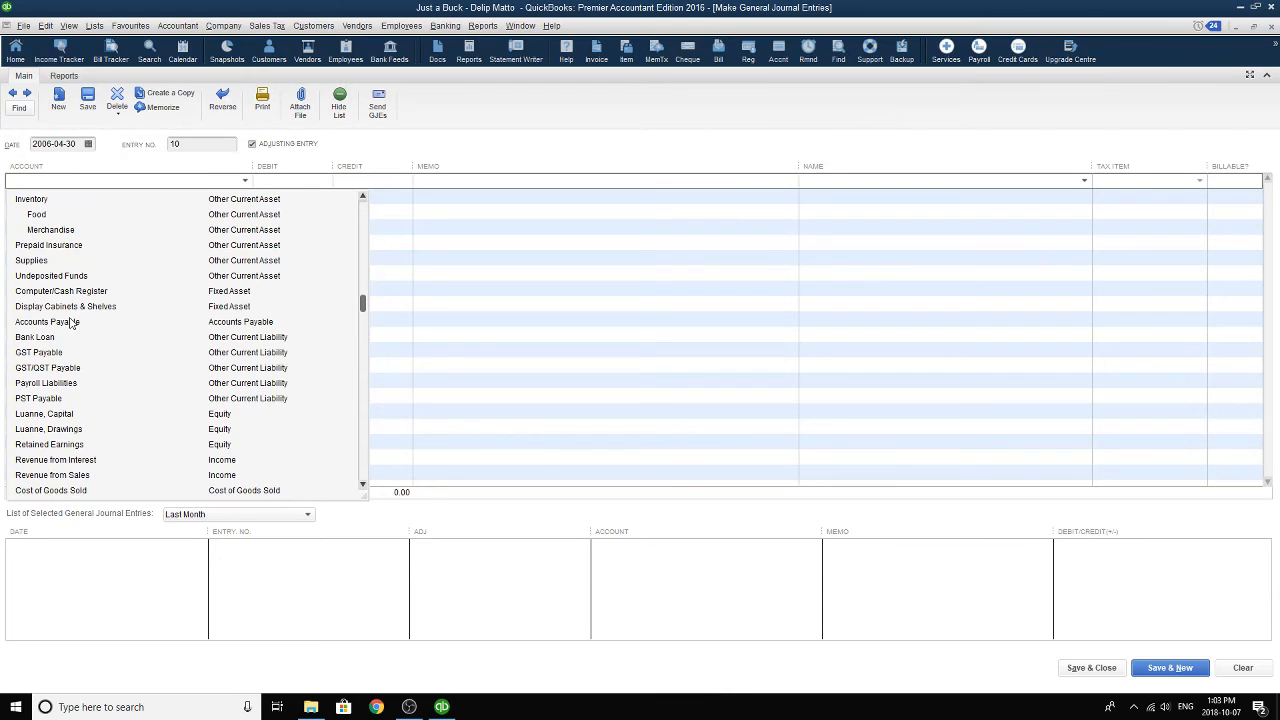
{"action": "scroll", "coordinate": [86, 334], "scroll_direction": "down", "scroll_amount": 2}
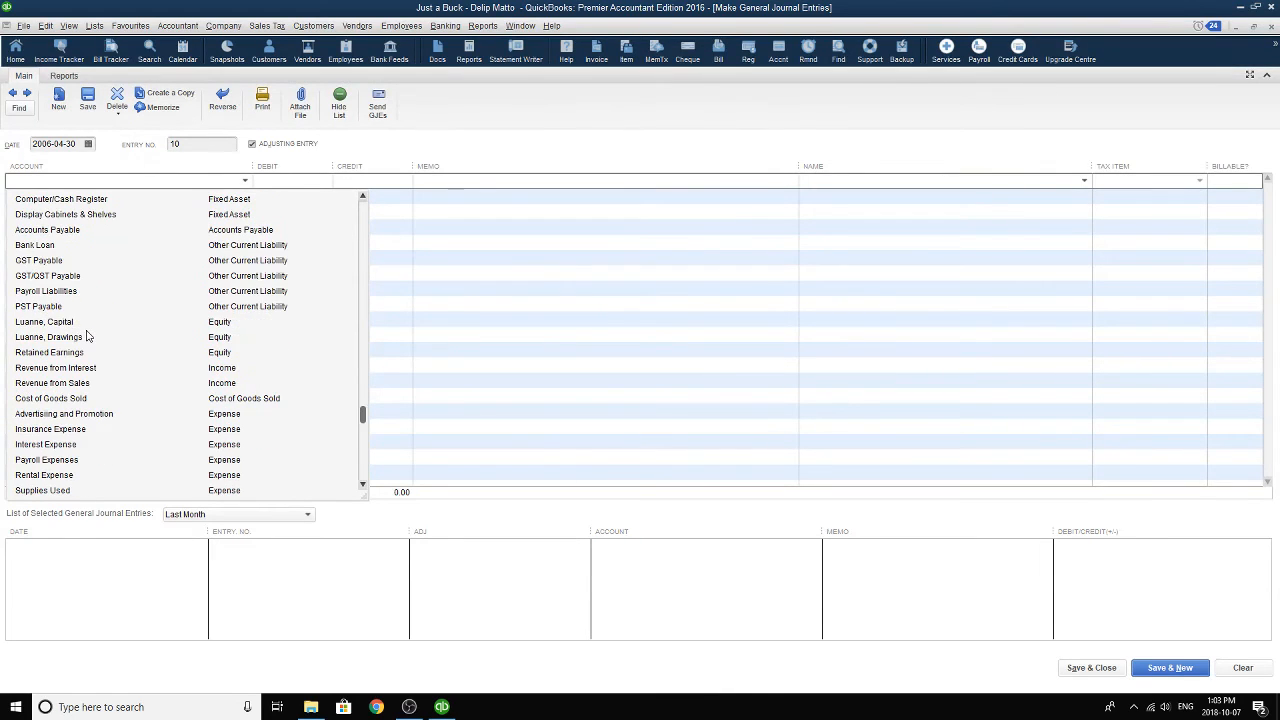
{"action": "scroll", "coordinate": [86, 334], "scroll_direction": "up", "scroll_amount": 4}
{"action": "scroll", "coordinate": [86, 334], "scroll_direction": "down", "scroll_amount": 5}
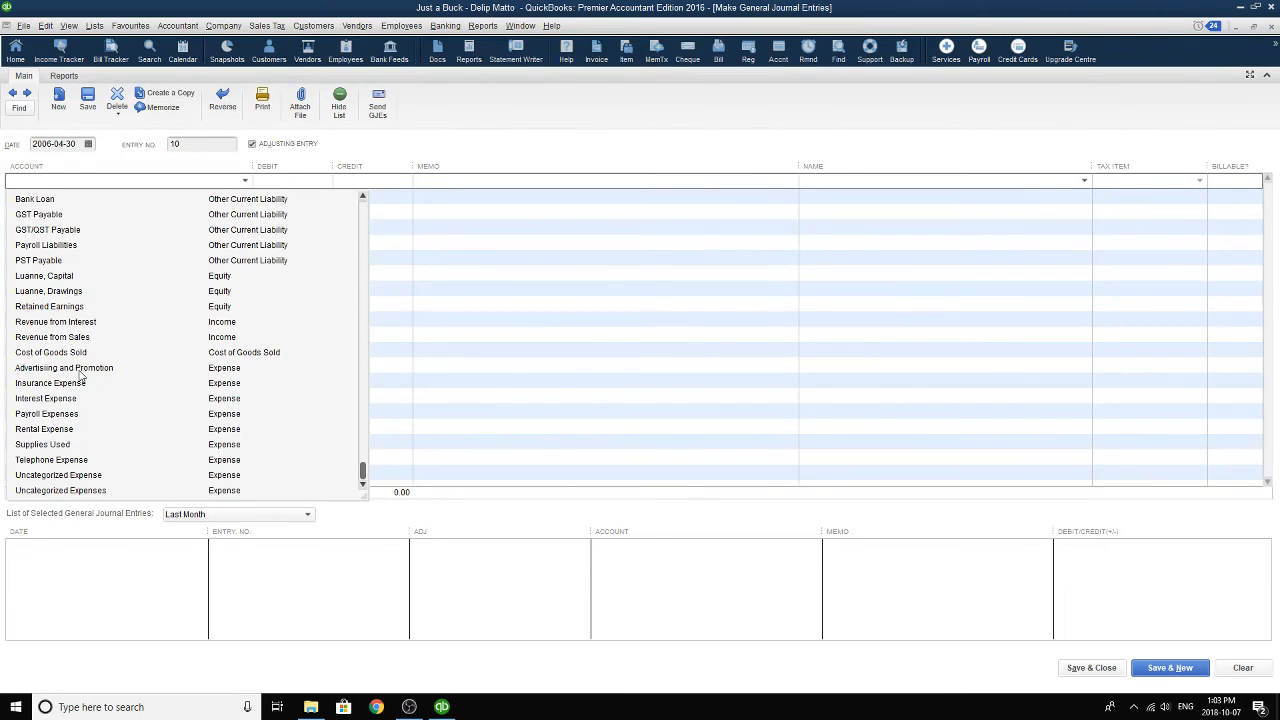
{"action": "scroll", "coordinate": [82, 372], "scroll_direction": "up", "scroll_amount": 5}
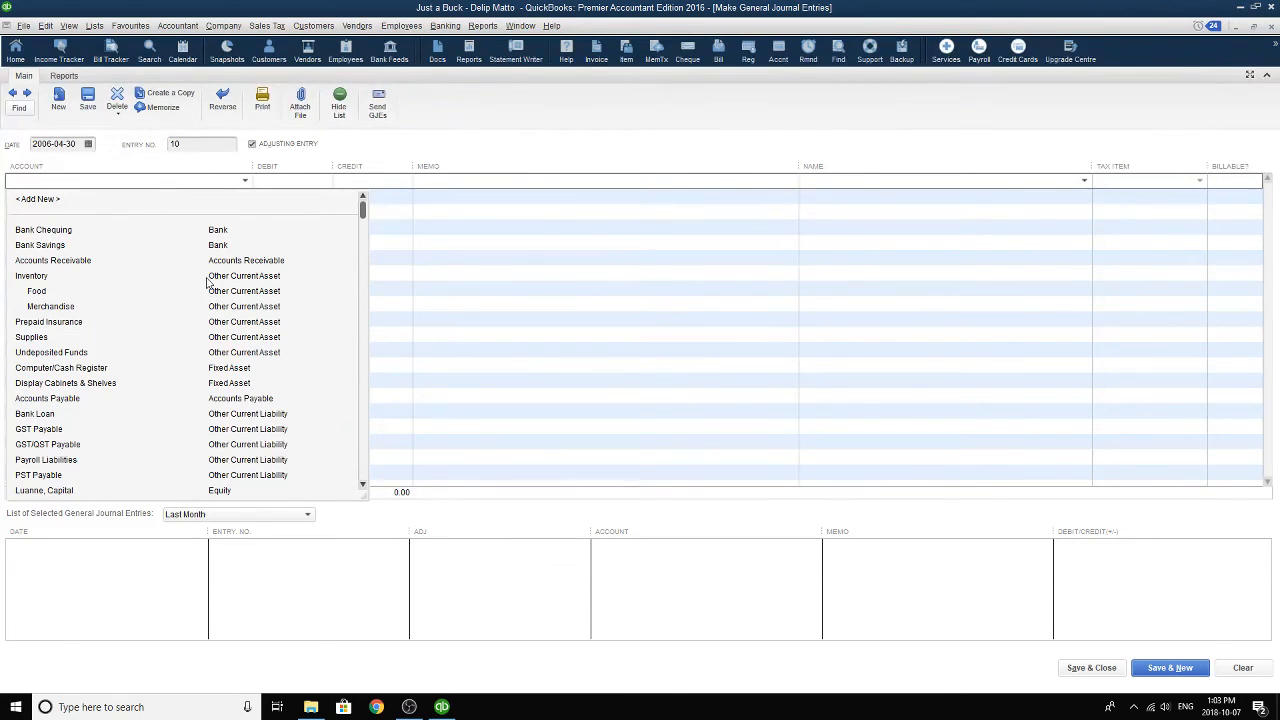
{"action": "scroll", "coordinate": [207, 283], "scroll_direction": "down", "scroll_amount": 5}
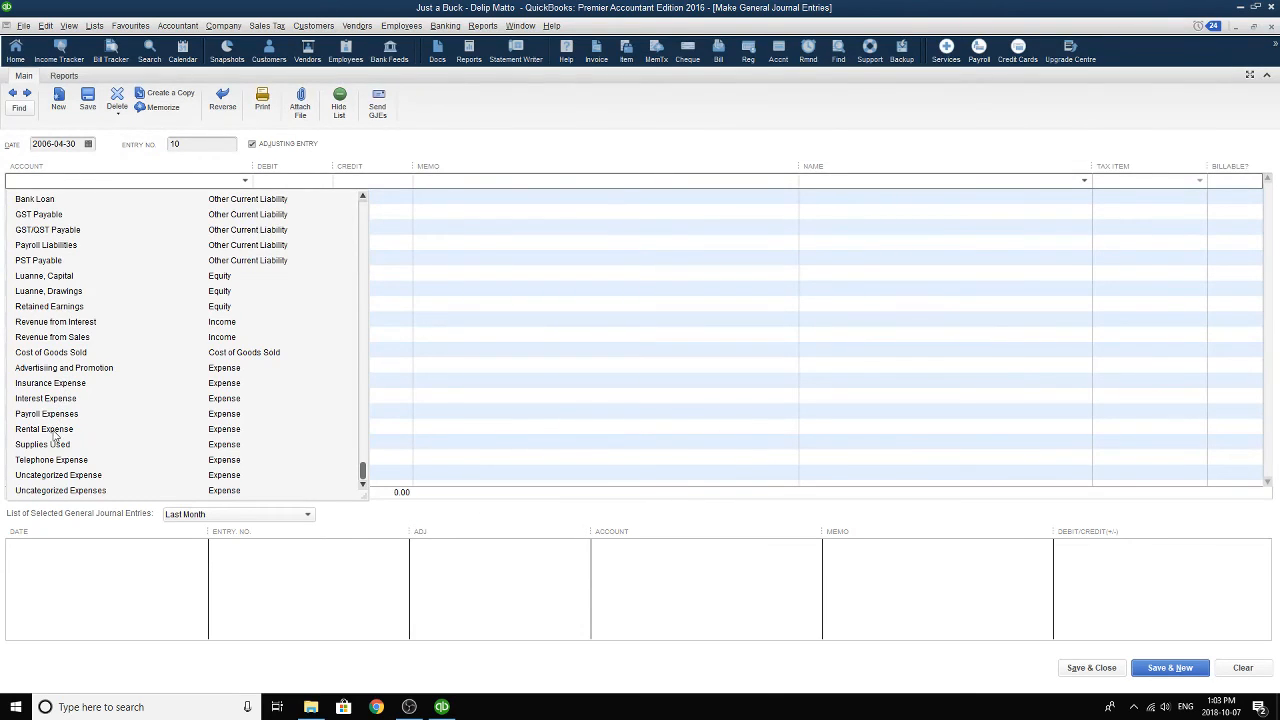
{"action": "left_click", "coordinate": [58, 352]}
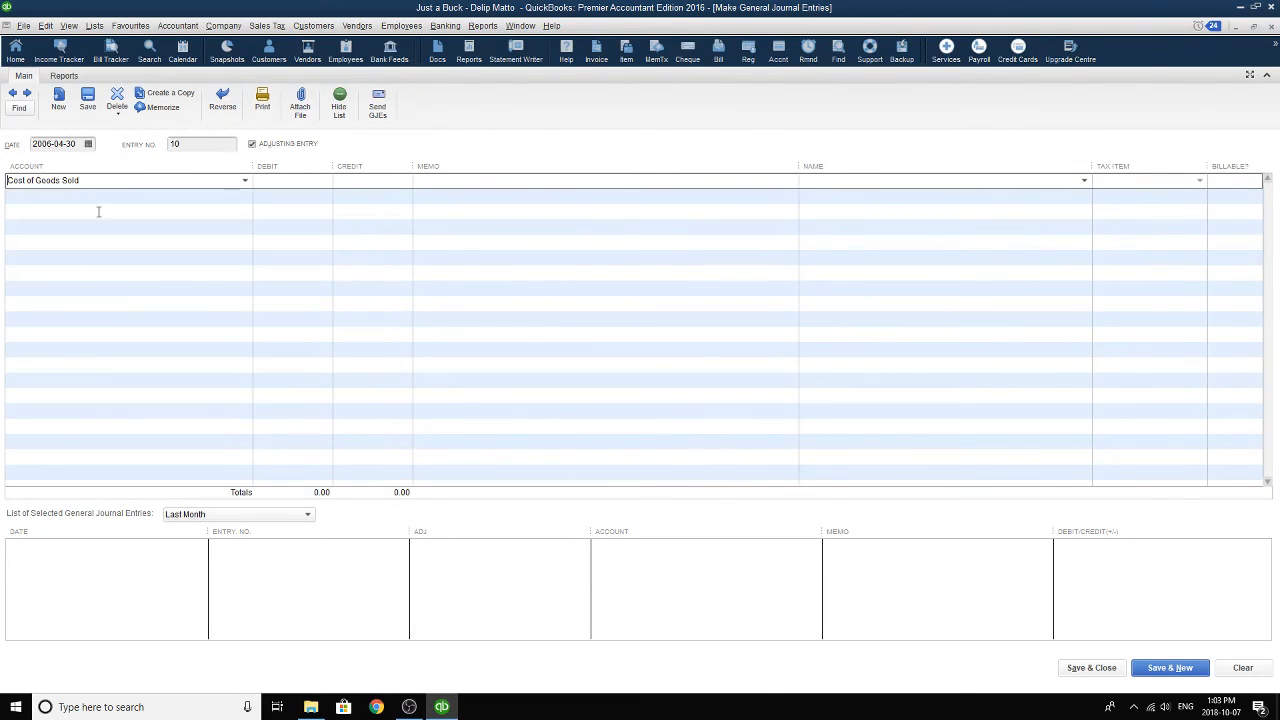
{"action": "left_click", "coordinate": [245, 180]}
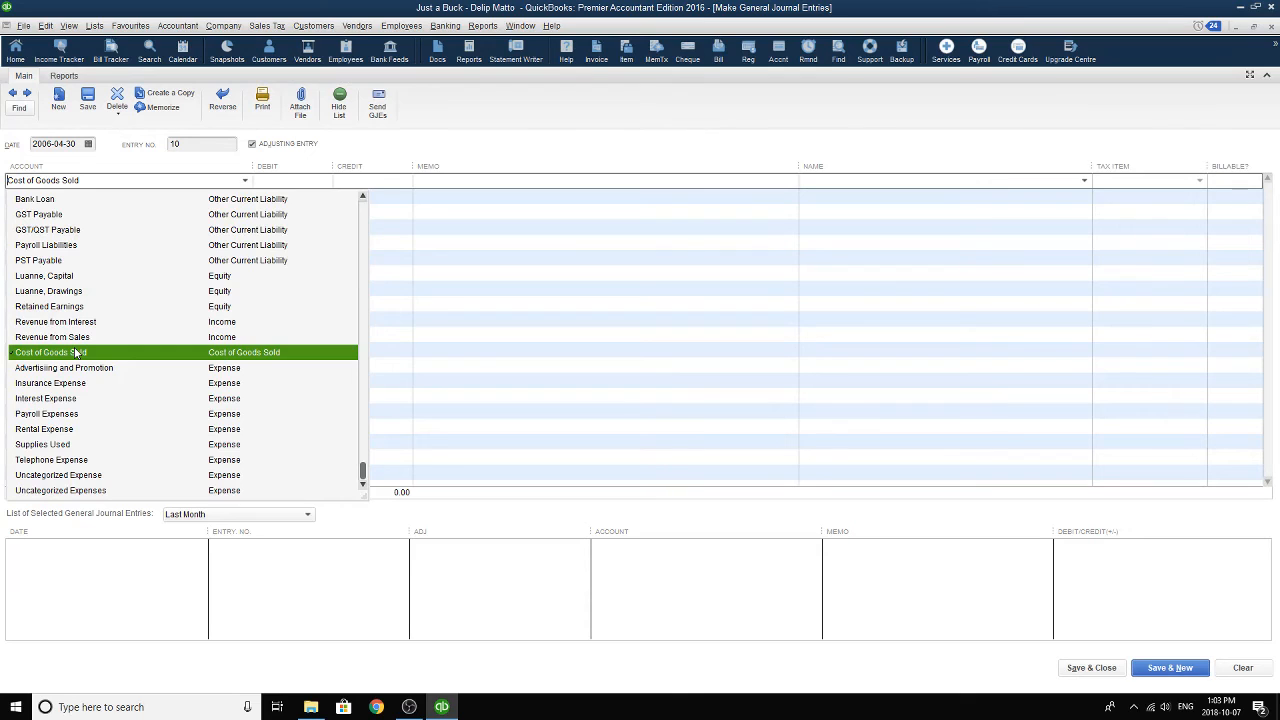
{"action": "left_click", "coordinate": [75, 352]}
- Add Supplies Used as the account on the second journal line
{"action": "left_click", "coordinate": [244, 200]}
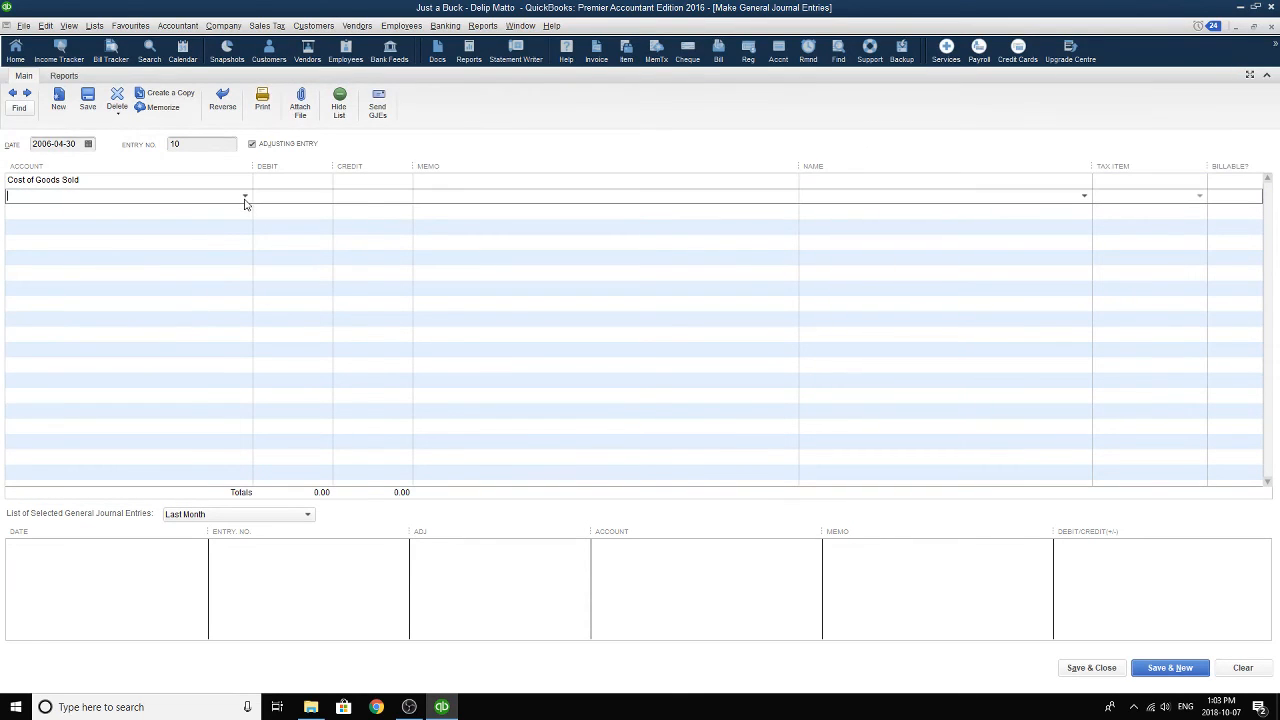
{"action": "left_click", "coordinate": [244, 200]}
{"action": "scroll", "coordinate": [42, 500], "scroll_direction": "down", "scroll_amount": 6}
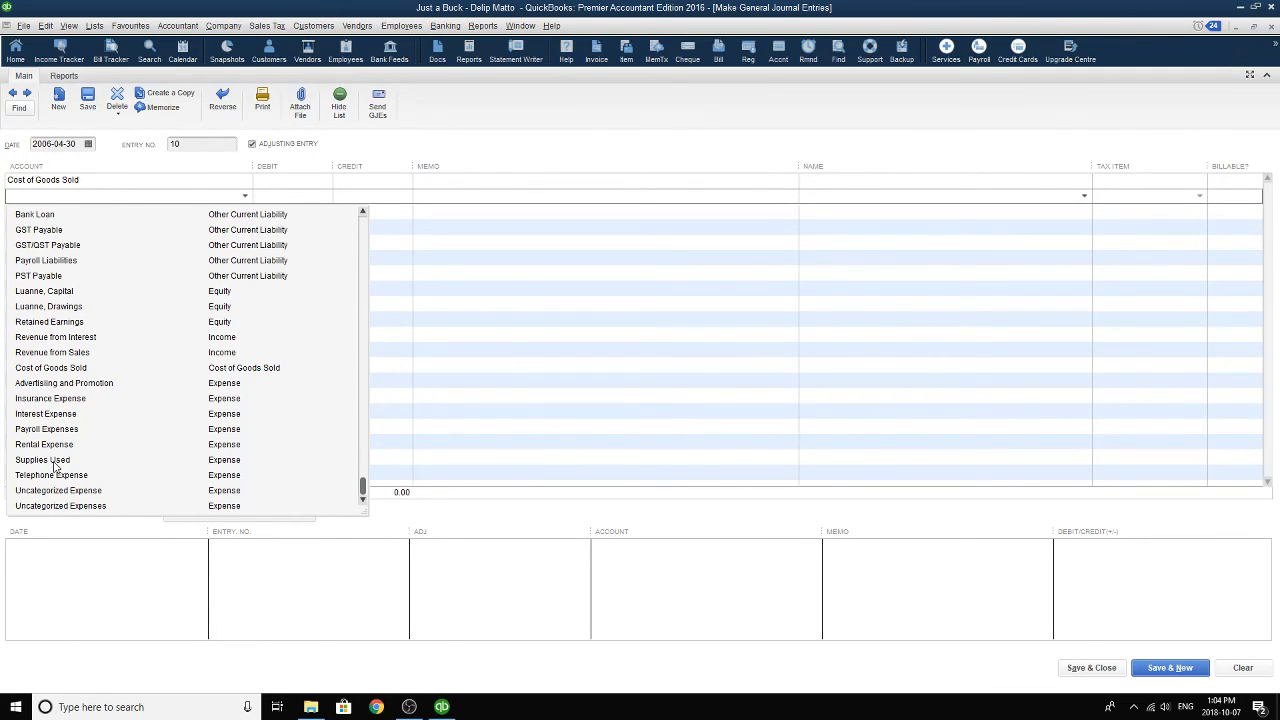
{"action": "left_click", "coordinate": [54, 462]}
- Add the Inventory Food, Inventory Merchandise and Supplies accounts on the third to fifth journal lines
{"action": "left_click", "coordinate": [245, 213]}
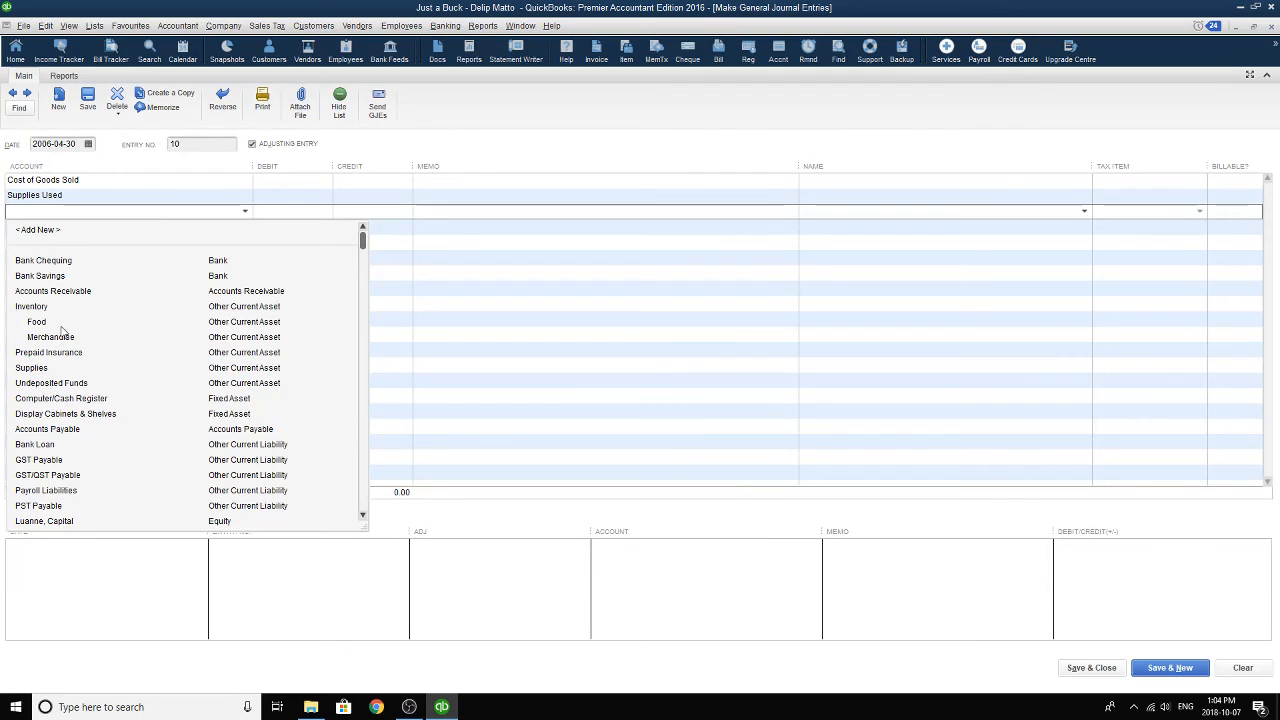
{"action": "left_click", "coordinate": [60, 323]}
{"action": "left_click", "coordinate": [245, 227]}
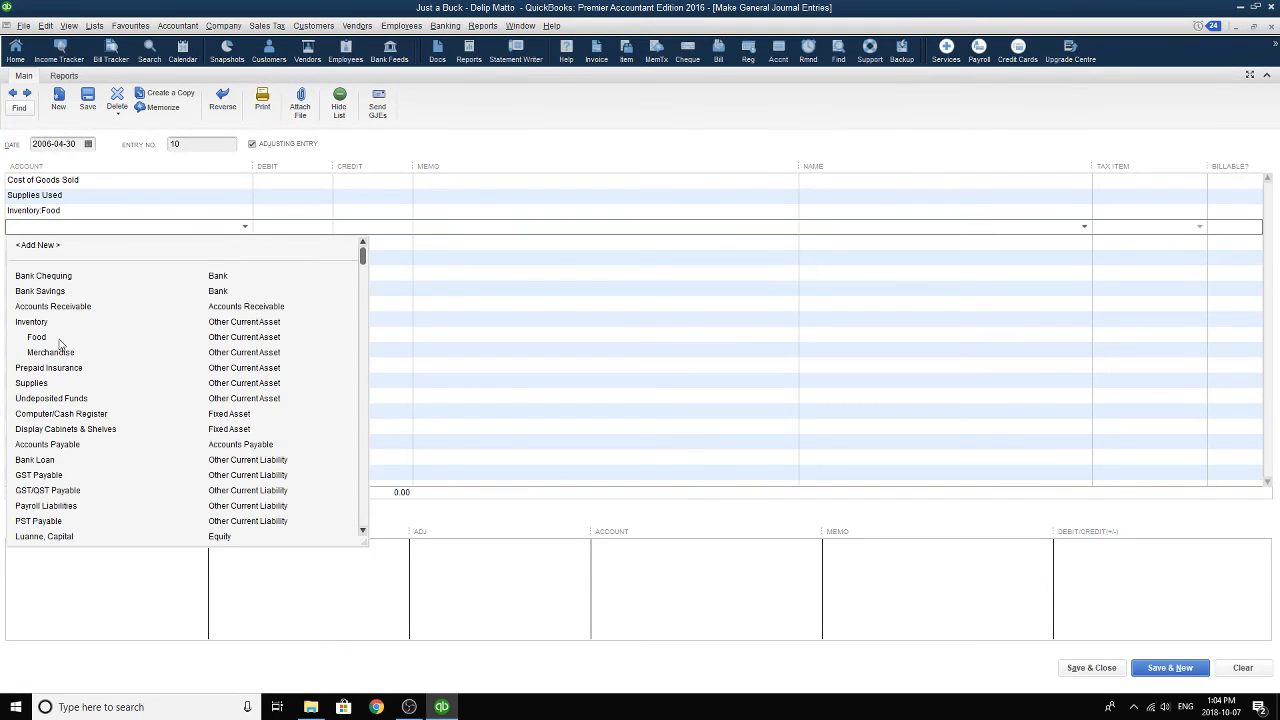
{"action": "left_click", "coordinate": [60, 353]}
{"action": "left_click", "coordinate": [245, 242]}
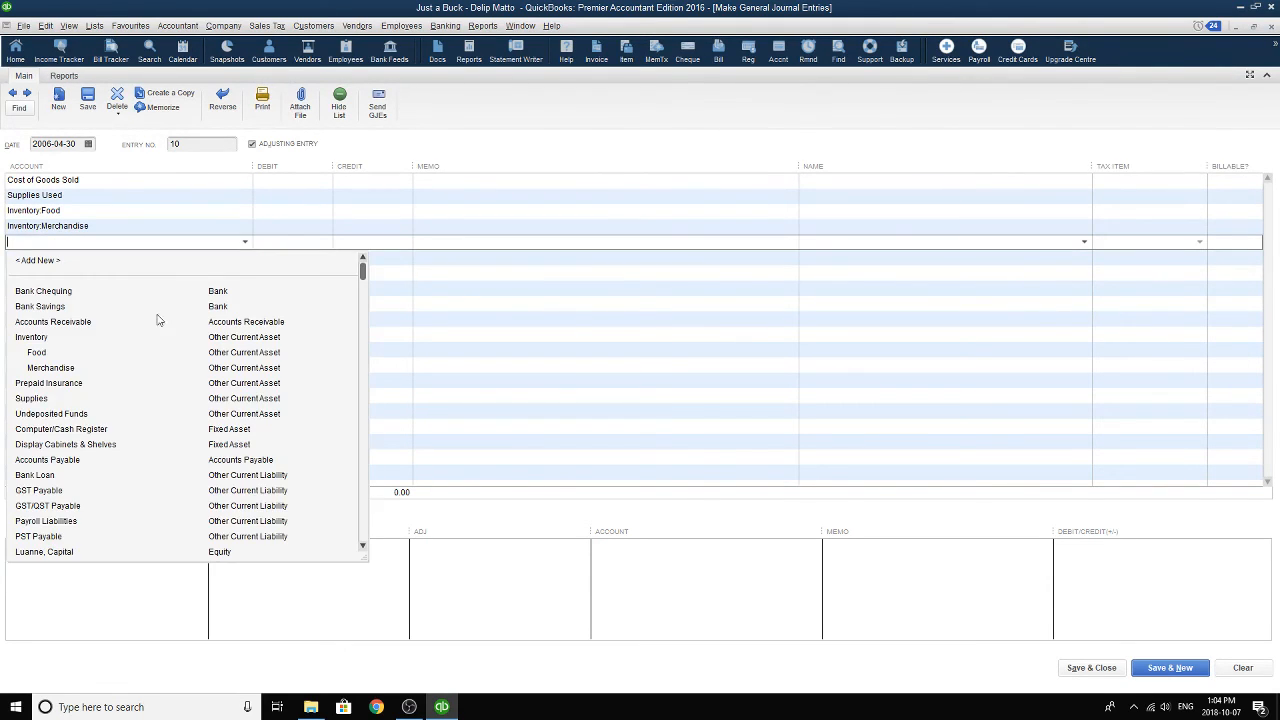
{"action": "left_click", "coordinate": [51, 397]}
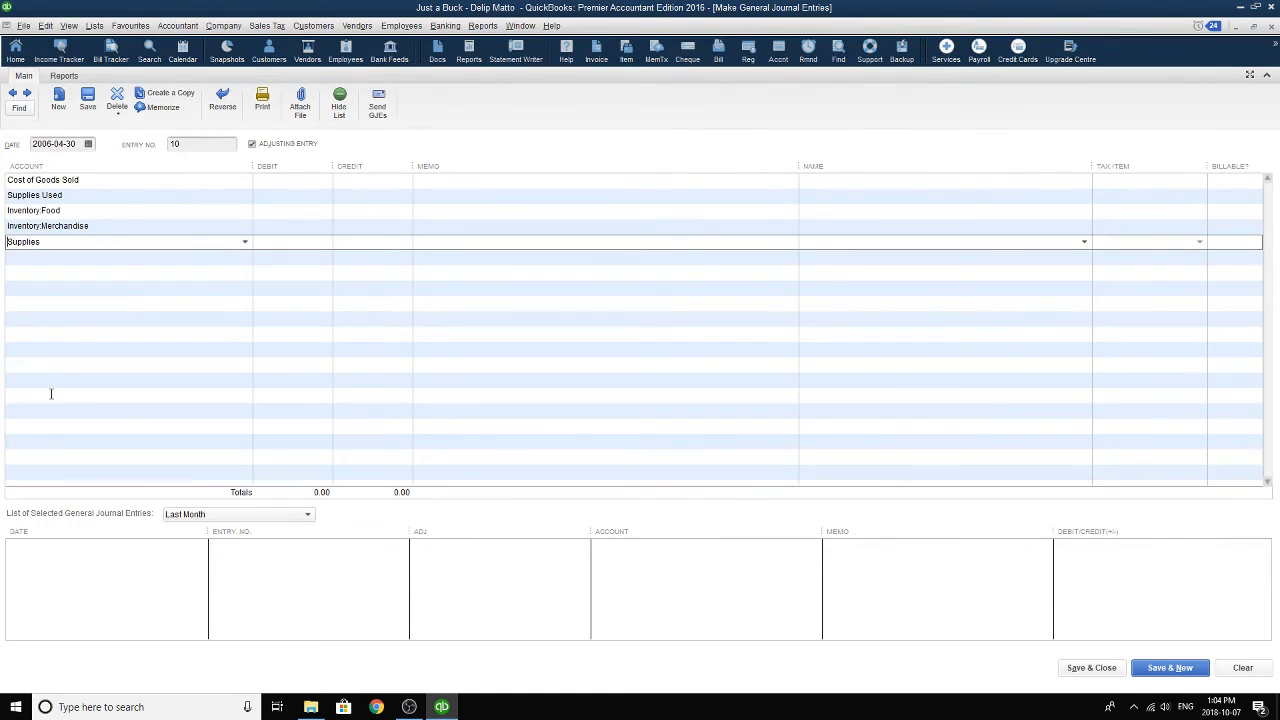
- Enter a debit of 1,600.00 on the Cost of Goods Sold line
{"action": "left_click", "coordinate": [283, 182]}
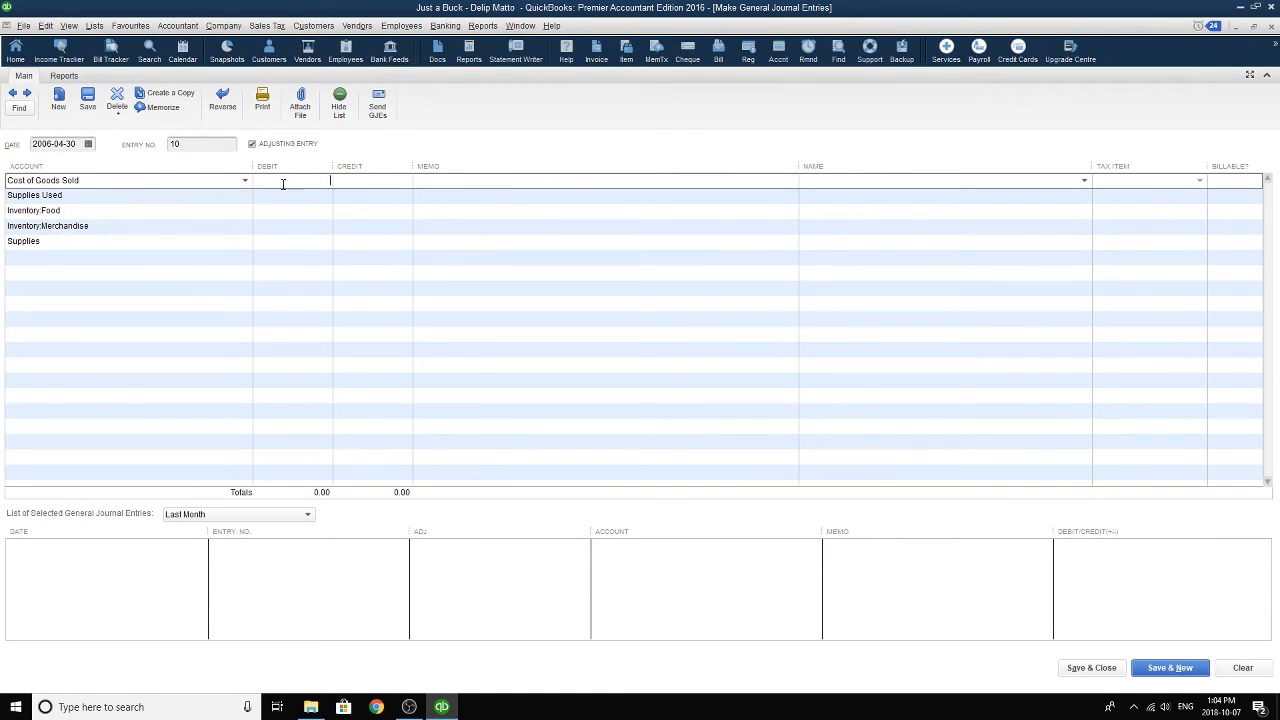
{"action": "type", "text": "1,6"}
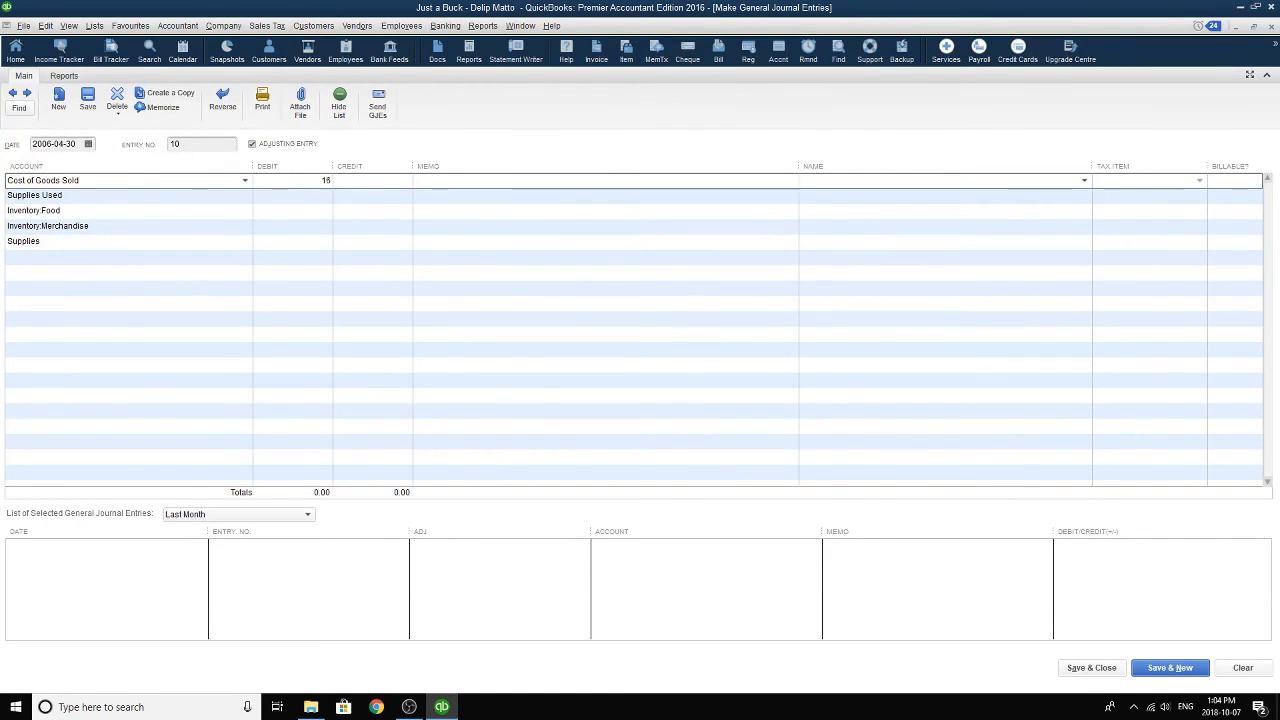
{"action": "type", "text": "00"}
{"action": "left_click", "coordinate": [320, 197]}
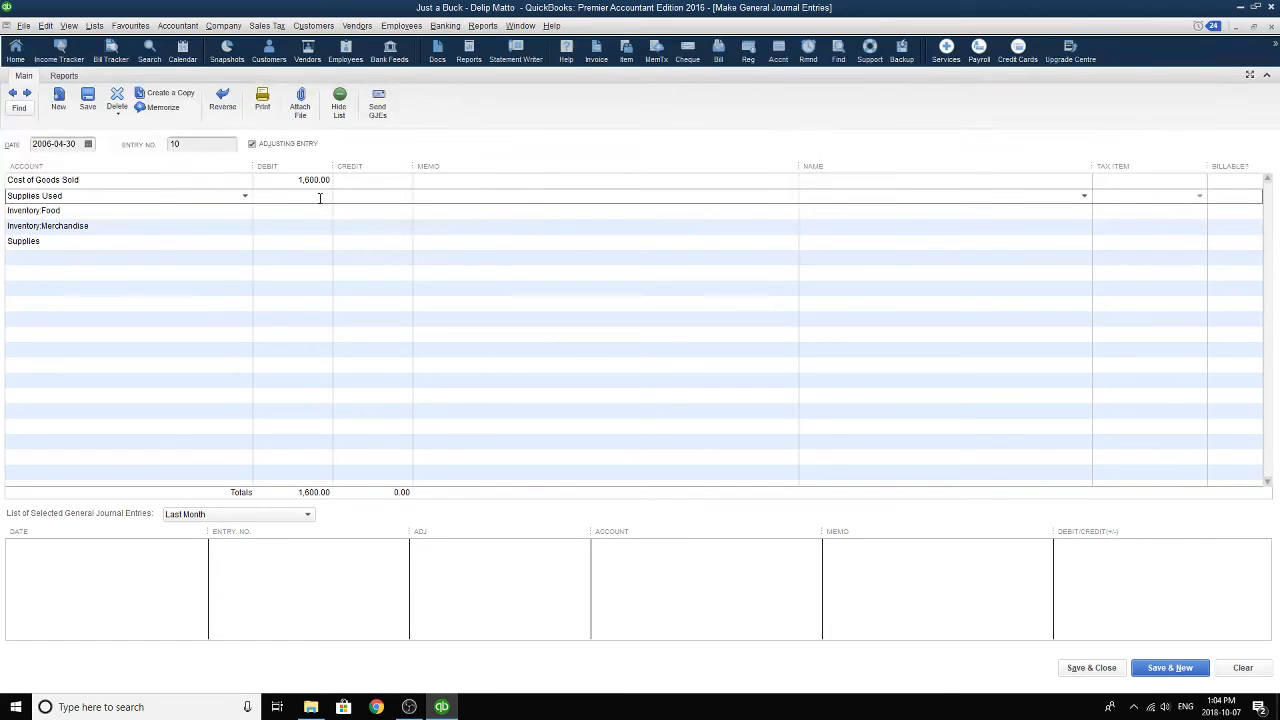
{"action": "left_click", "coordinate": [291, 183]}
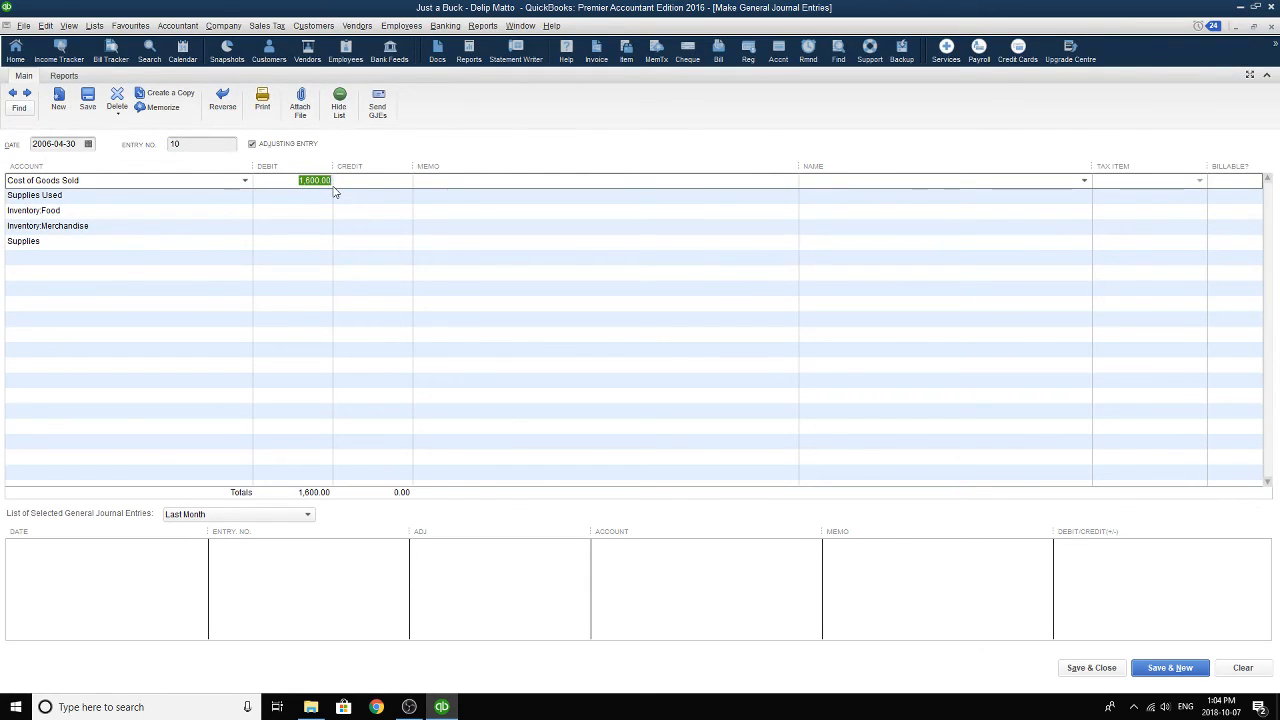
{"action": "left_click", "coordinate": [365, 199]}
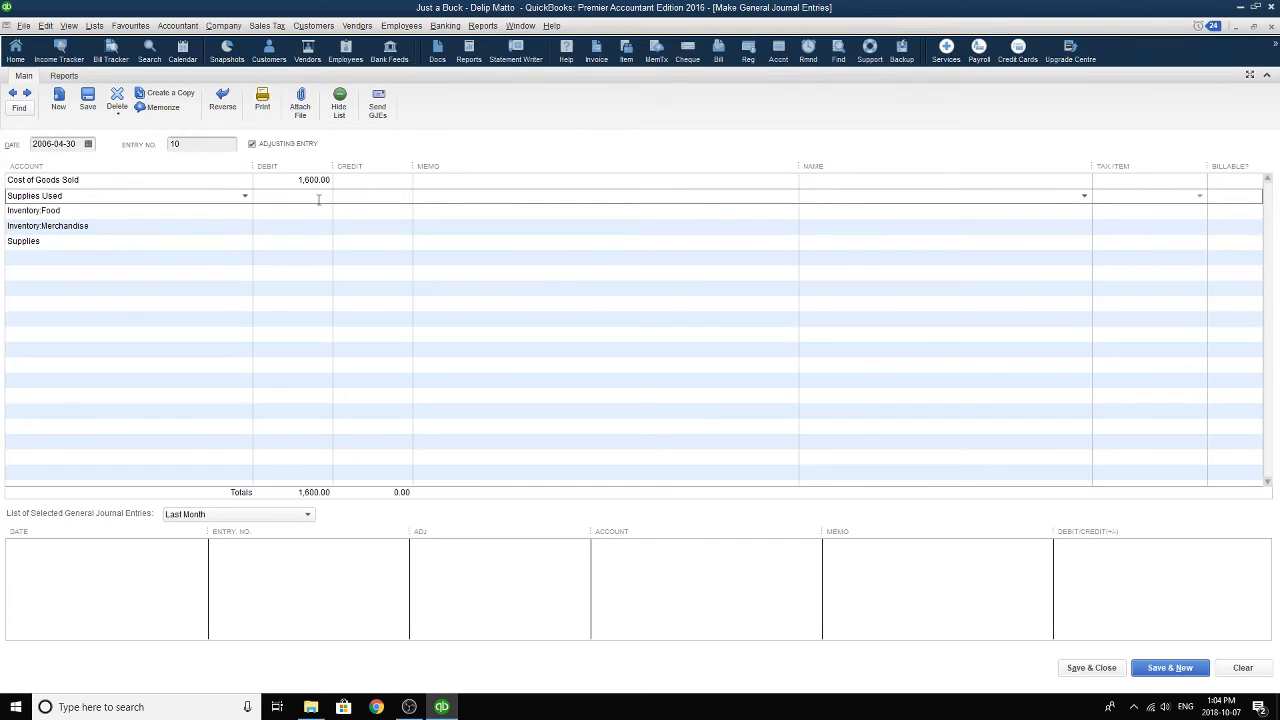
- Review the accounts chosen on the five journal lines, from Cost of Goods Sold down to Supplies
{"action": "left_click", "coordinate": [244, 197]}
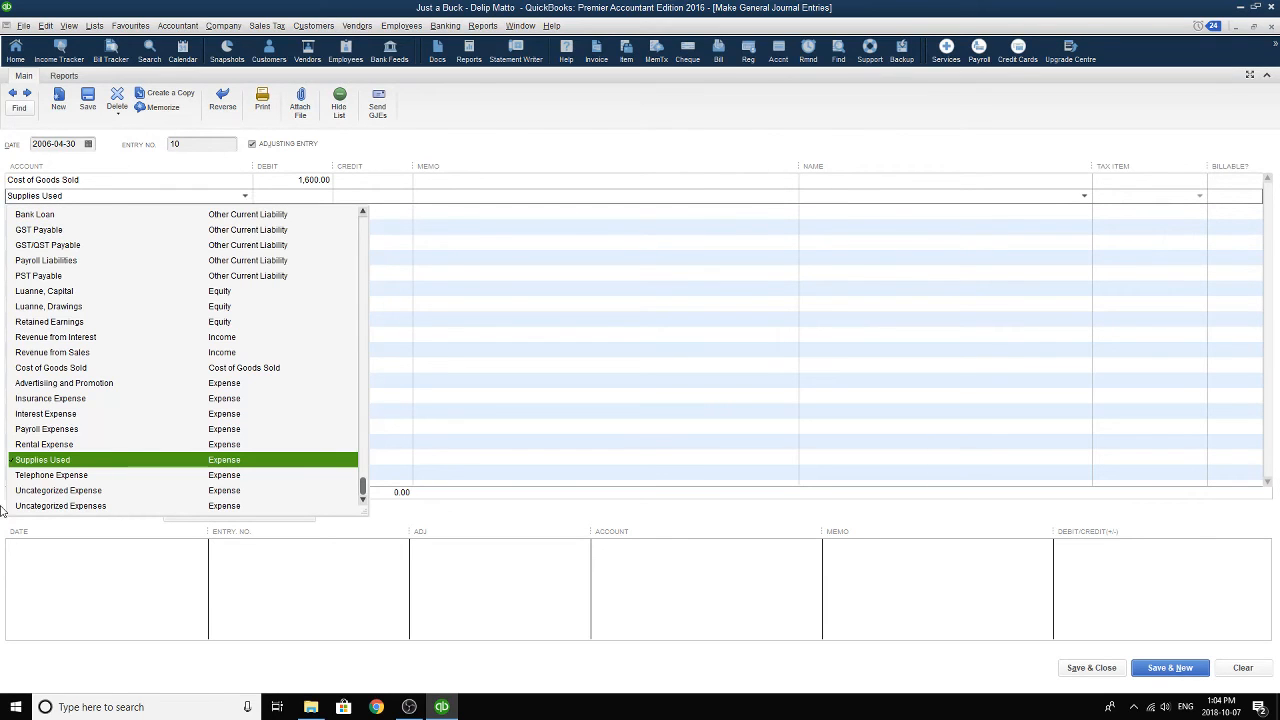
{"action": "left_click", "coordinate": [72, 463]}
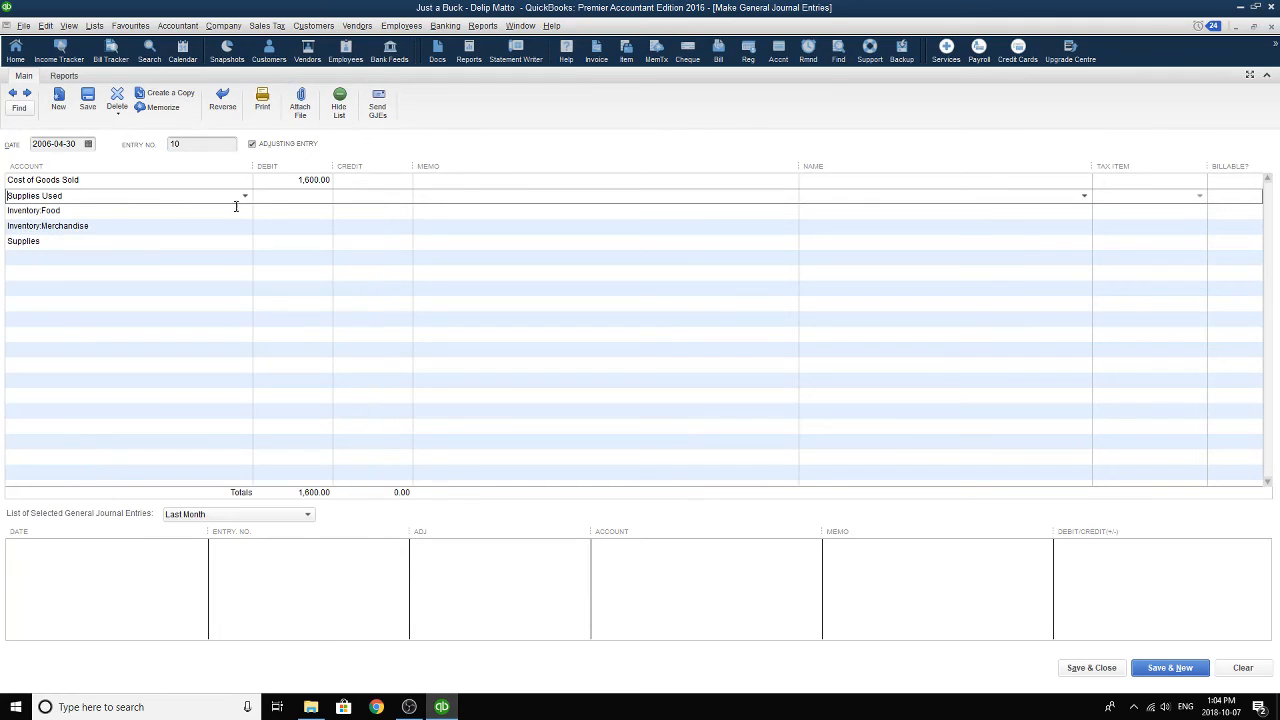
{"action": "left_click", "coordinate": [271, 194]}
{"action": "left_click", "coordinate": [284, 208]}
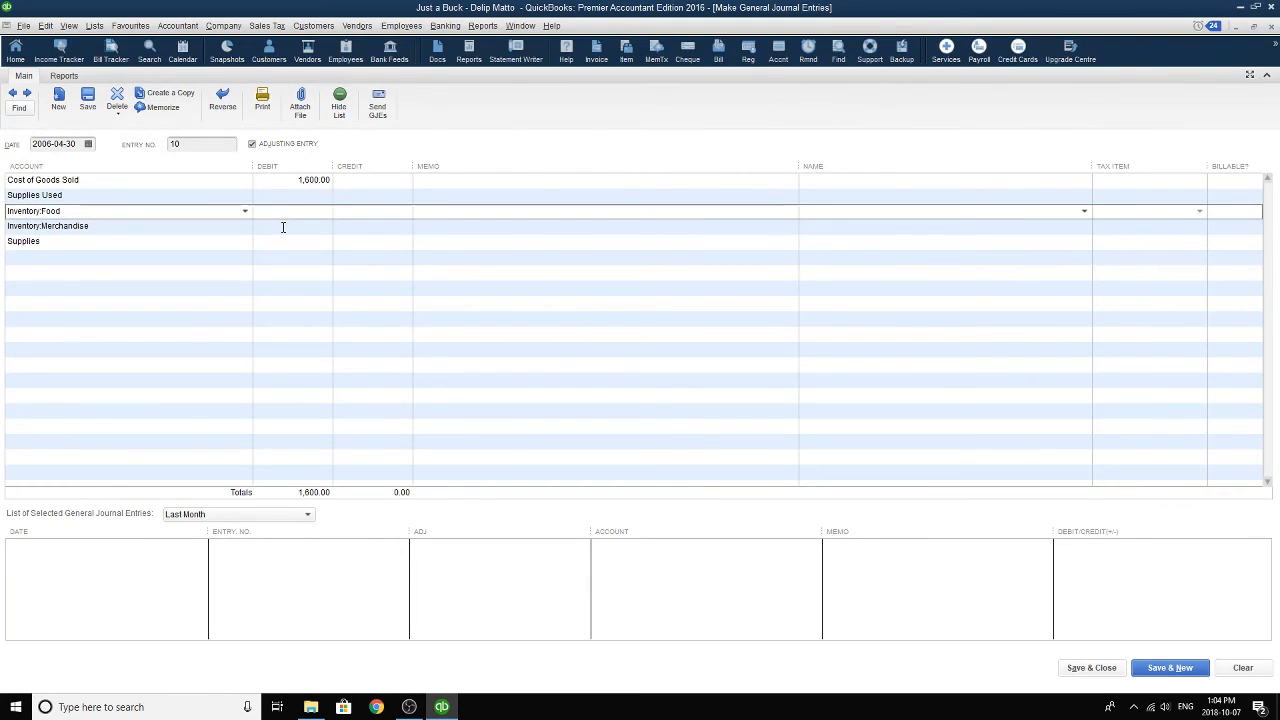
{"action": "left_click", "coordinate": [281, 226]}
{"action": "left_click", "coordinate": [281, 240]}
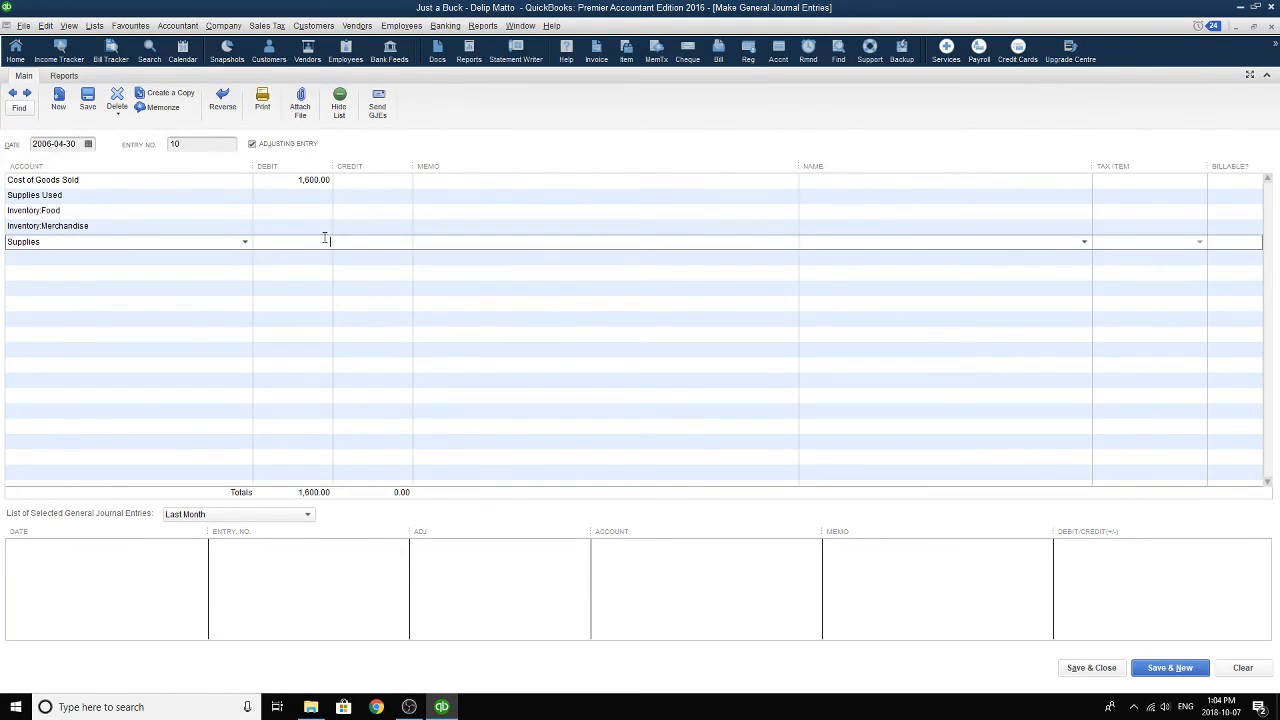
{"action": "left_click", "coordinate": [122, 181]}
{"action": "left_click", "coordinate": [118, 194]}
{"action": "left_click", "coordinate": [120, 182]}
{"action": "left_click", "coordinate": [120, 195]}
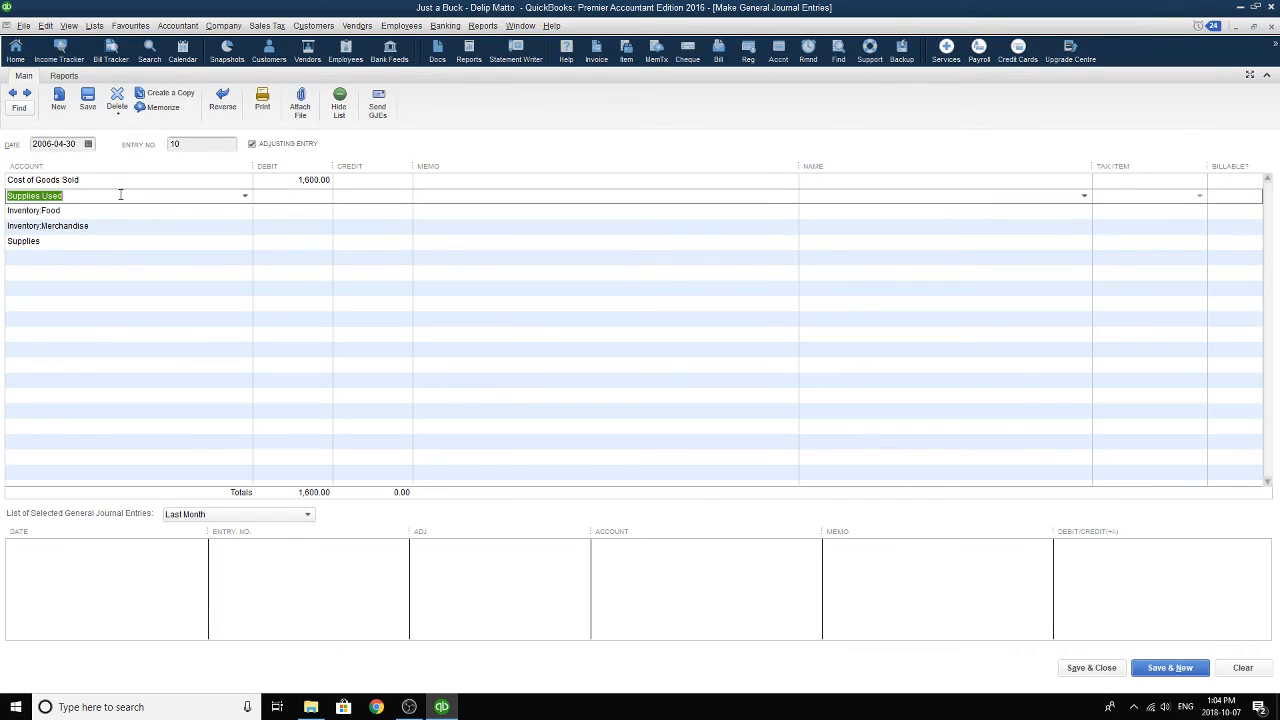
{"action": "left_click", "coordinate": [86, 209]}
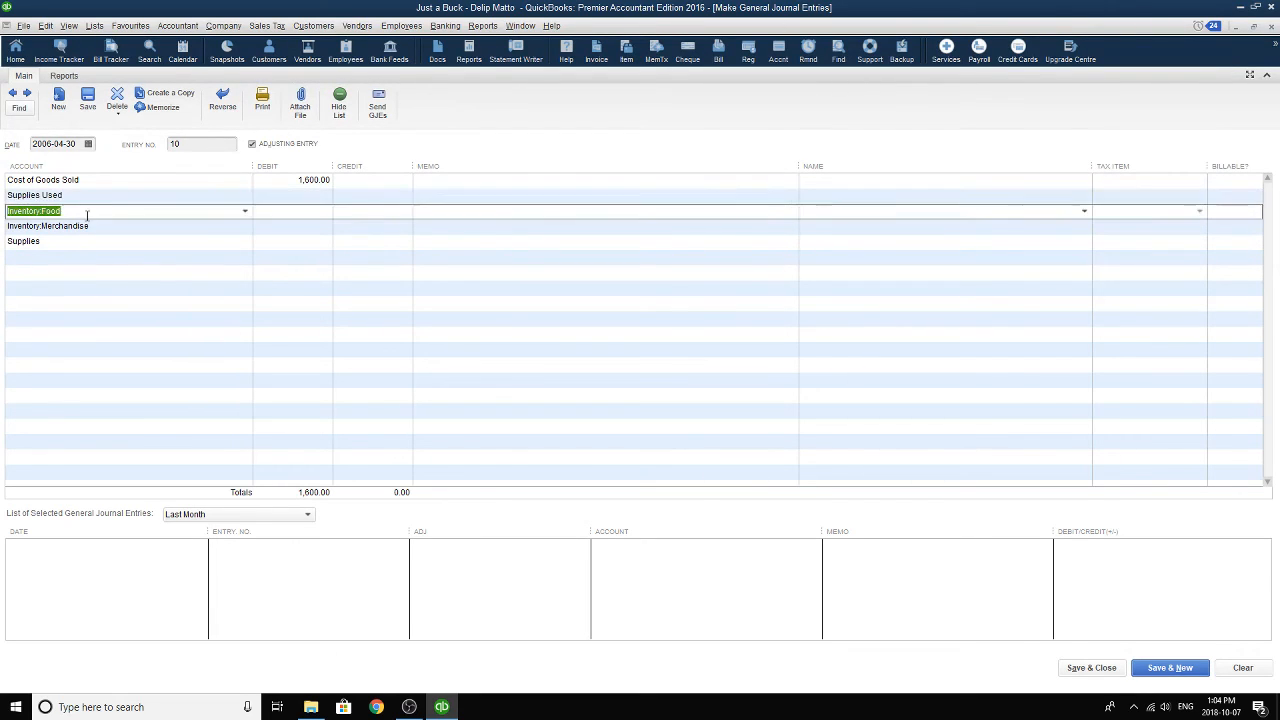
{"action": "left_click", "coordinate": [106, 227]}
{"action": "left_click", "coordinate": [104, 241]}
{"action": "left_click", "coordinate": [108, 228]}
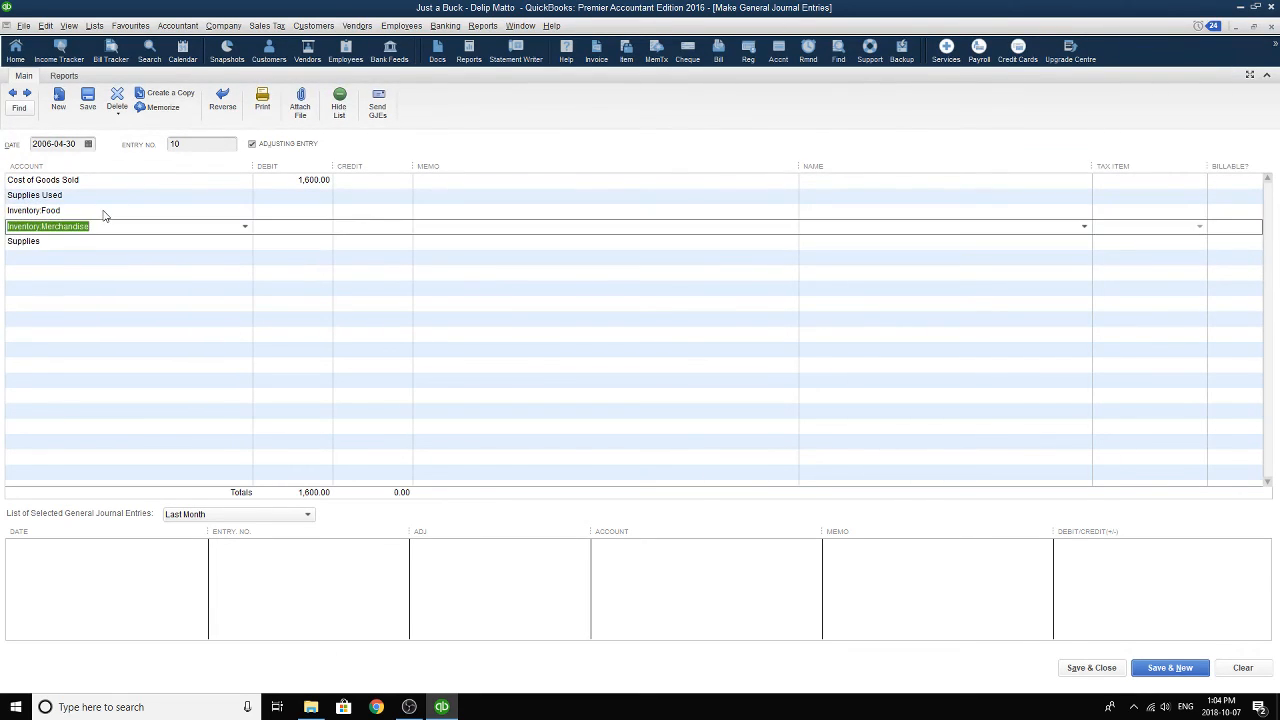
{"action": "left_click", "coordinate": [103, 211]}
{"action": "left_click", "coordinate": [106, 224]}
{"action": "left_click", "coordinate": [83, 242]}
- Enter debits of 285 for Supplies Used and the sum of 1,600 and 8,200 for Cost of Goods Sold
{"action": "left_click", "coordinate": [291, 194]}
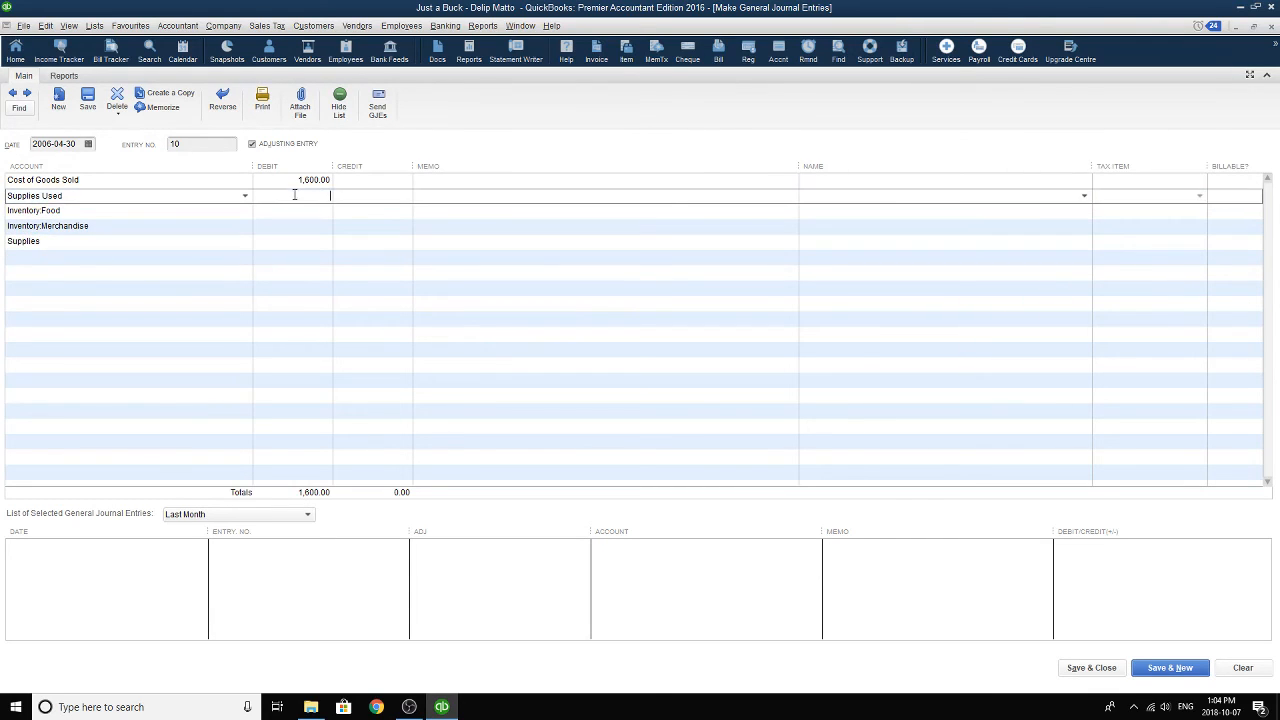
{"action": "left_click", "coordinate": [306, 180]}
{"action": "key", "text": "Delete"}
{"action": "left_click", "coordinate": [328, 195]}
{"action": "type", "text": "285"}
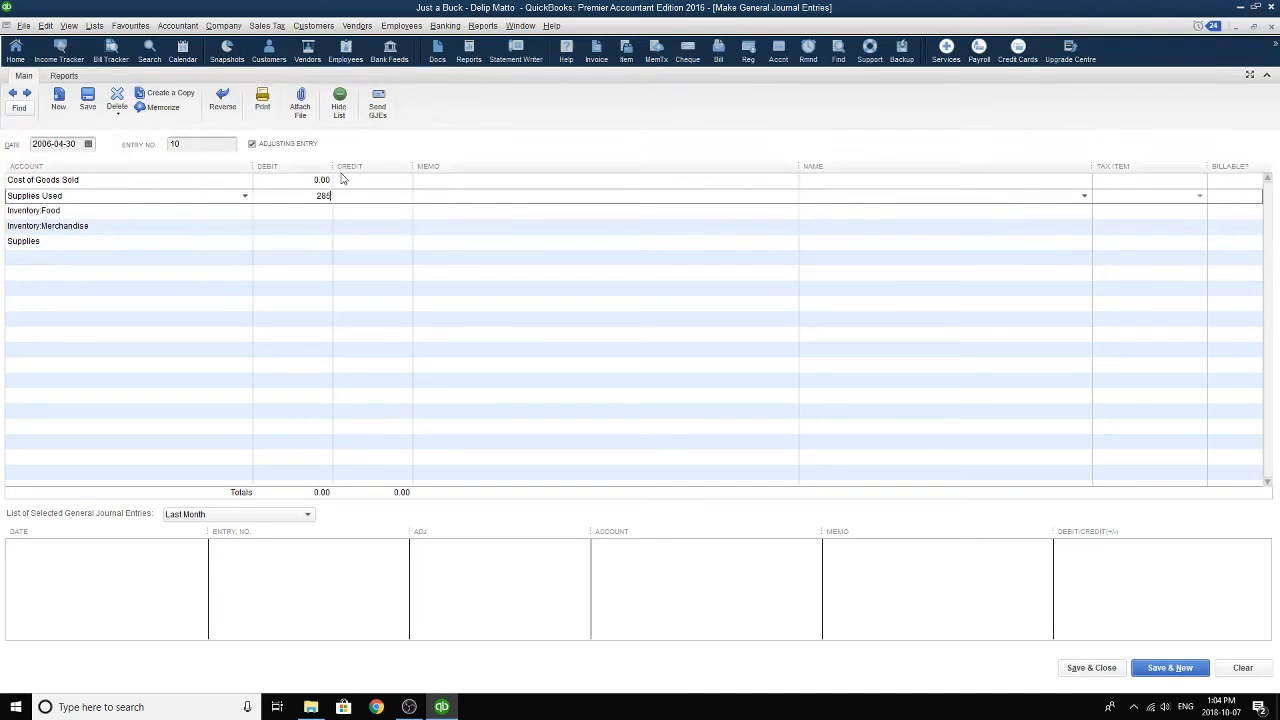
{"action": "left_click", "coordinate": [340, 178]}
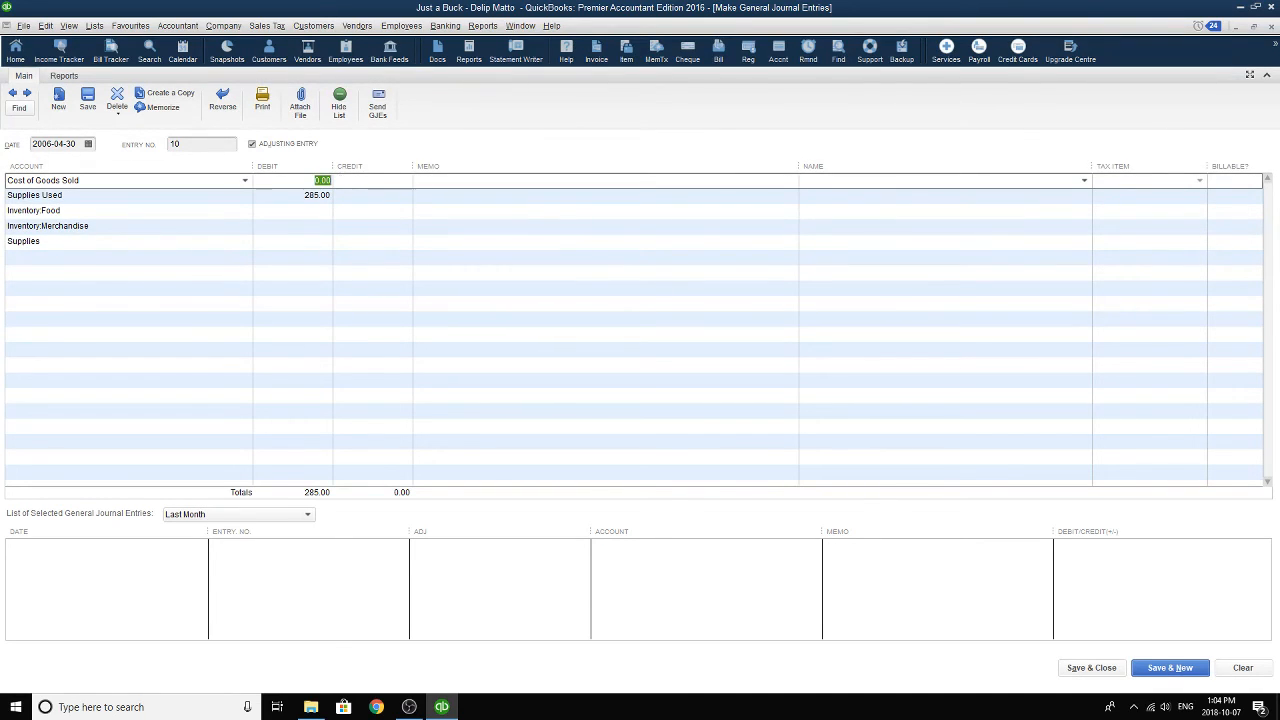
{"action": "type", "text": "1,600.00 + "}
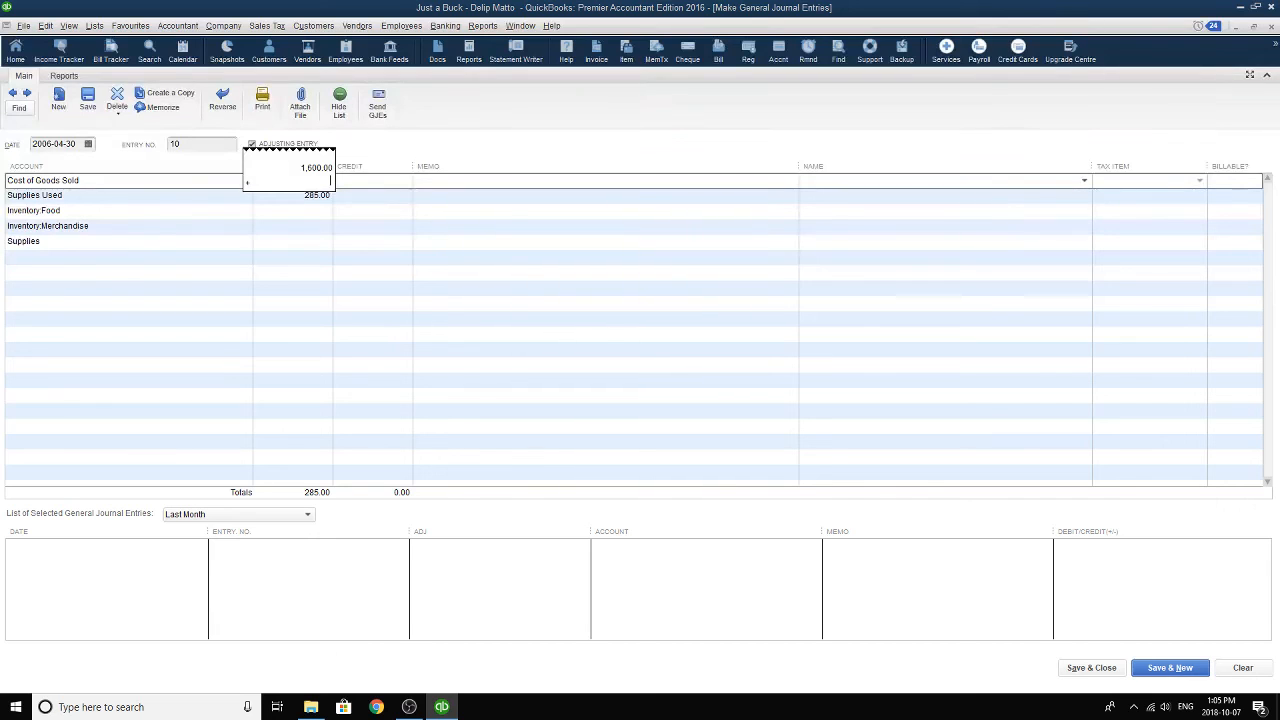
{"action": "type", "text": "8200"}
{"action": "key", "text": "Return"}
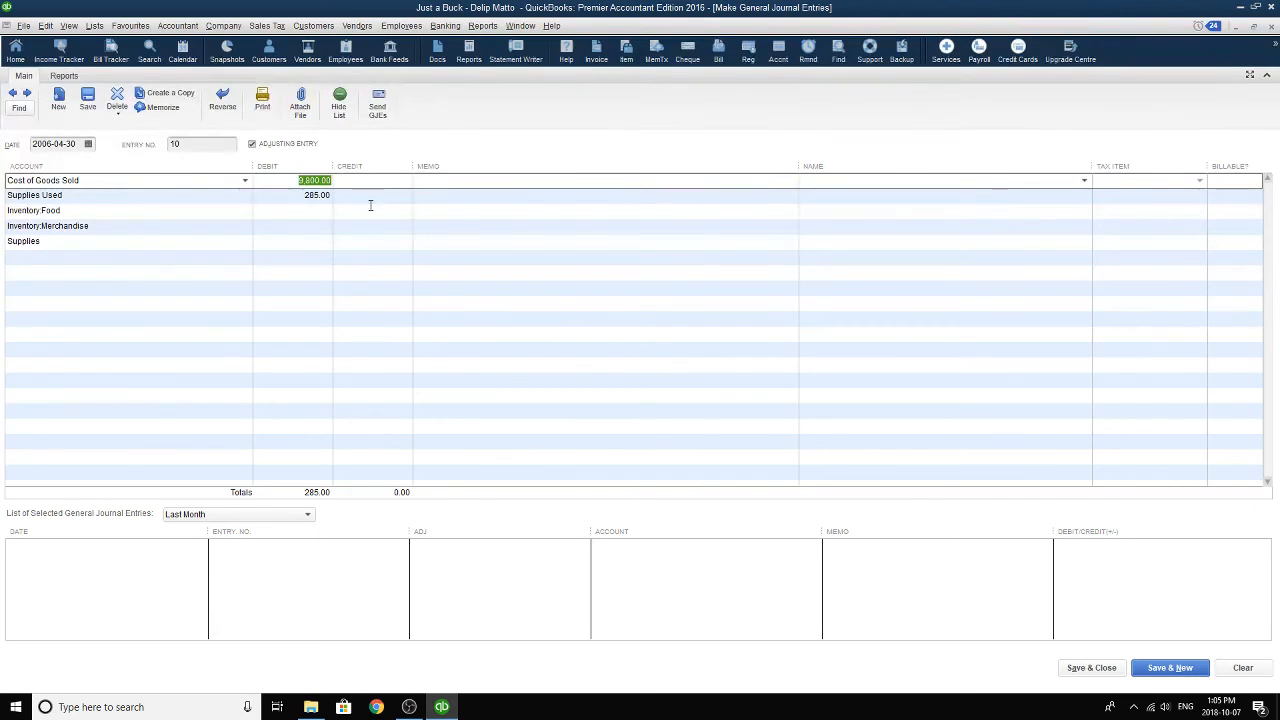
- Enter credits of 1,600 for Inventory Food, 8,200 for Inventory Merchandise and 285 for Supplies
{"action": "left_click", "coordinate": [371, 211]}
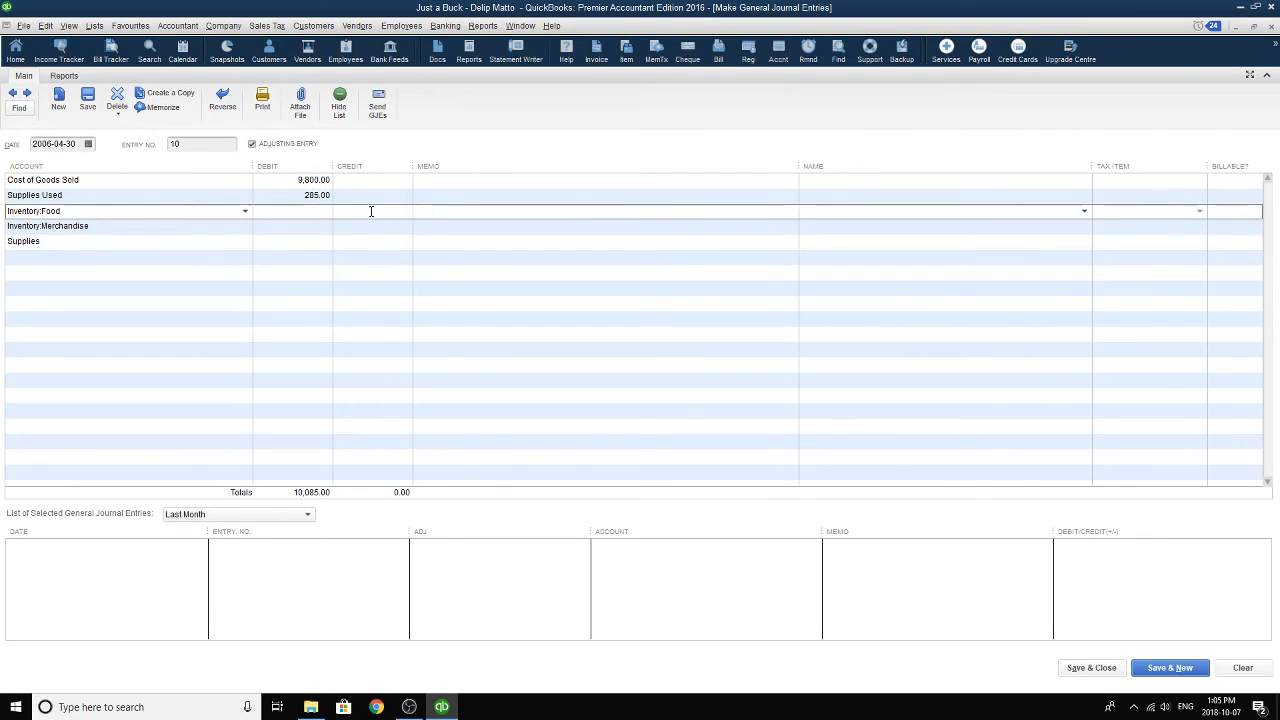
{"action": "type", "text": "1600"}
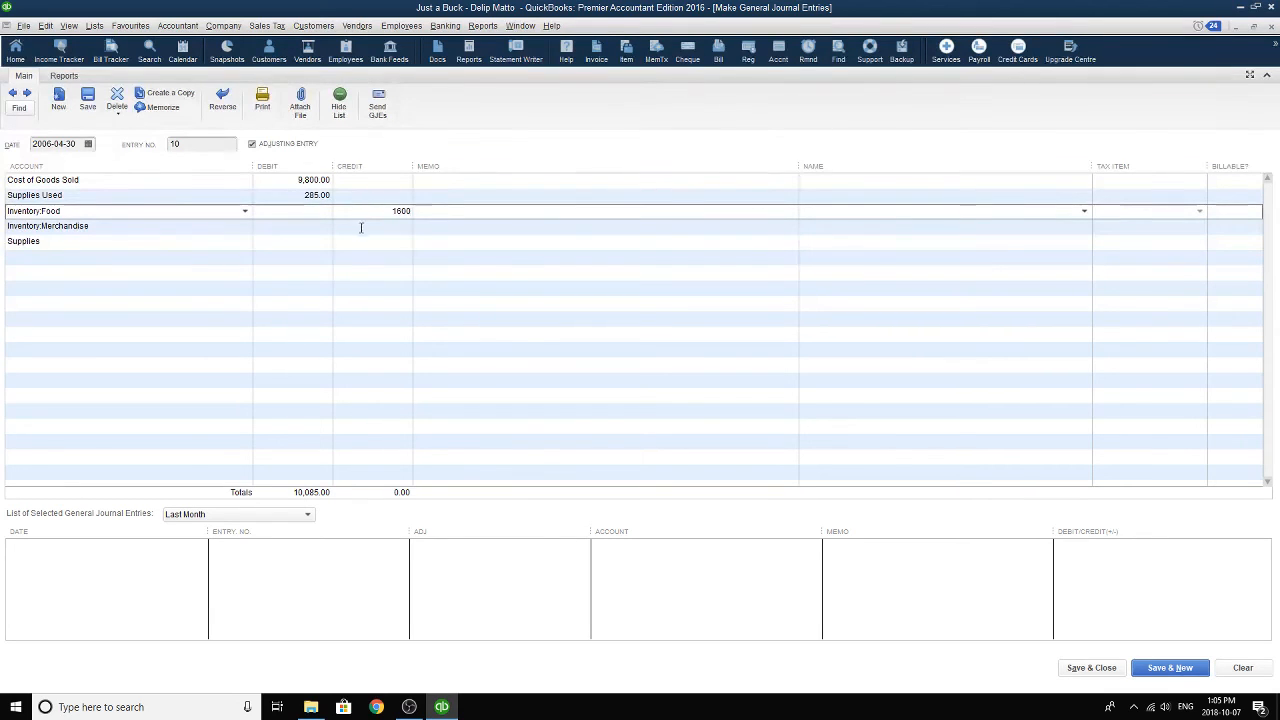
{"action": "left_click", "coordinate": [374, 227]}
{"action": "type", "text": "8"}
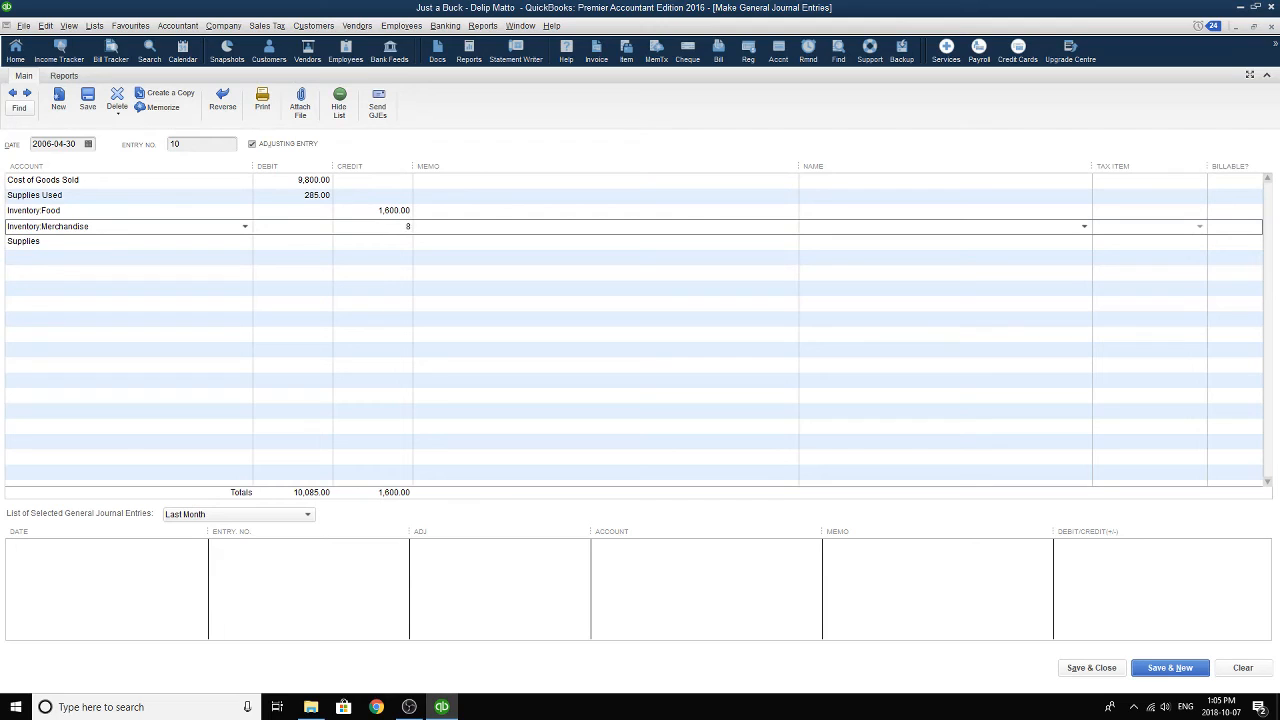
{"action": "type", "text": "200"}
{"action": "left_click", "coordinate": [392, 238]}
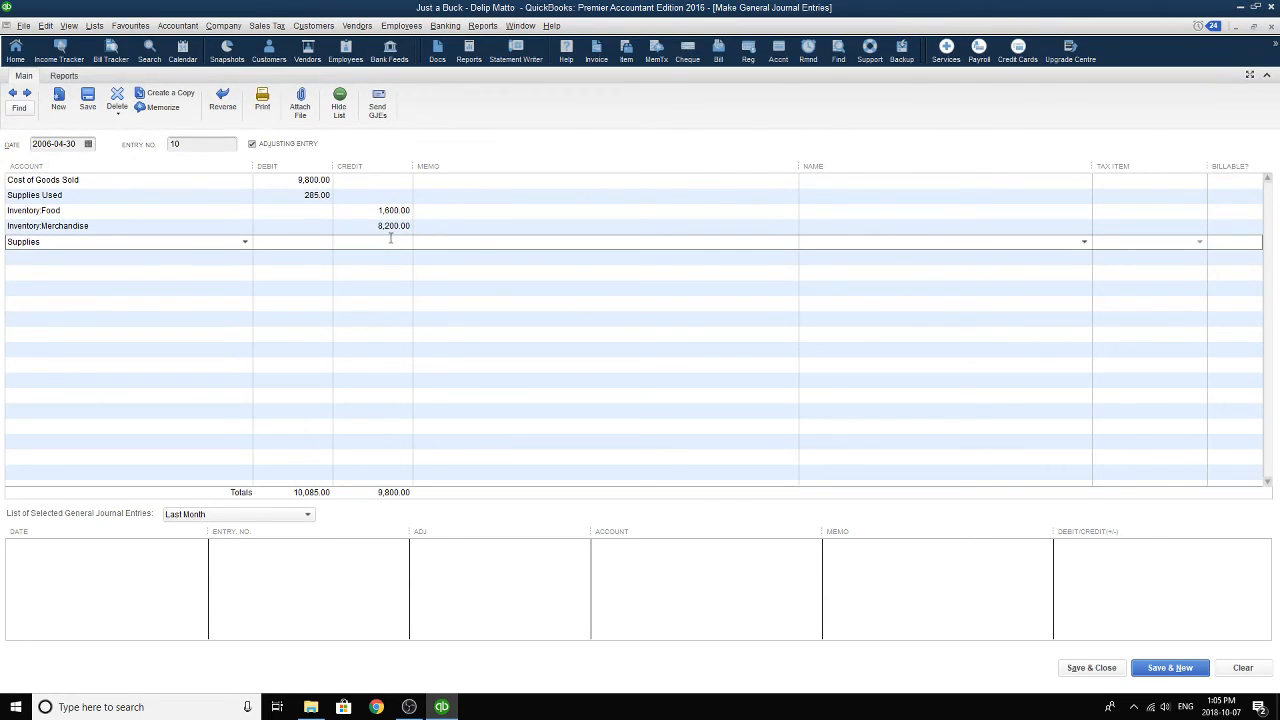
{"action": "type", "text": "285"}
{"action": "left_click", "coordinate": [393, 254]}
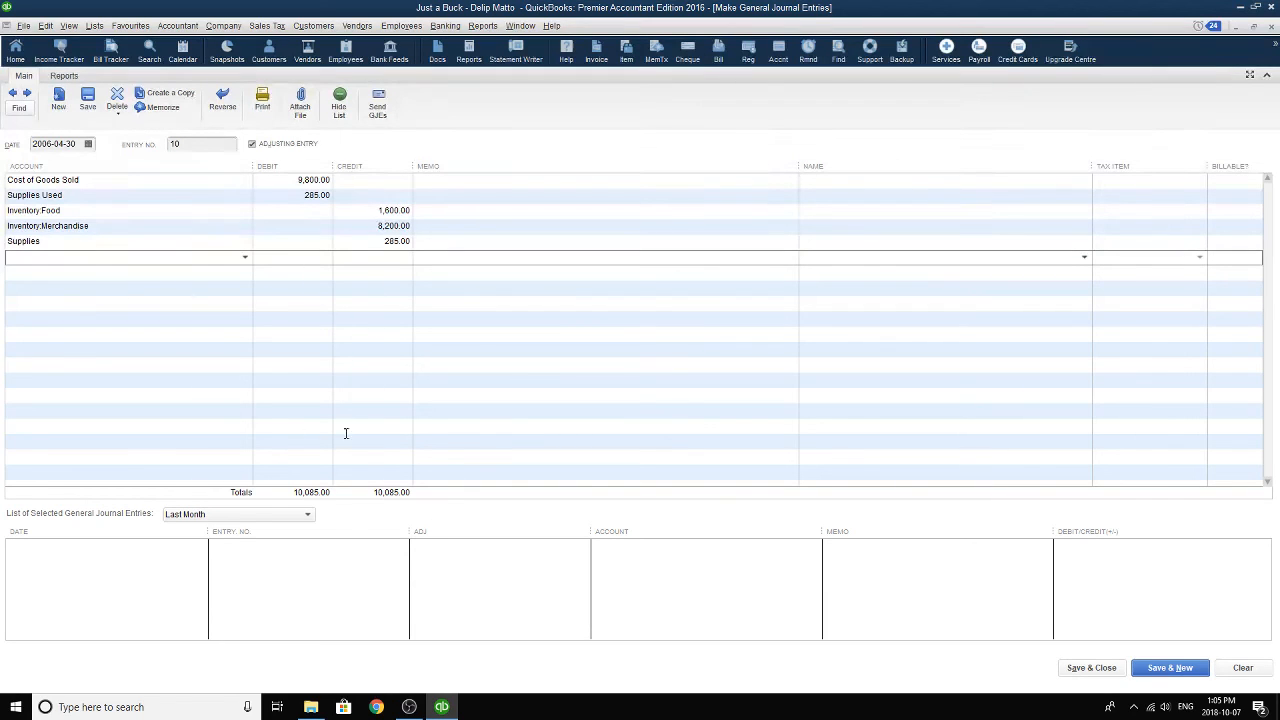
- Enter the memo "Memo # 11 (Adjusting Entry)." on the Cost of Goods Sold line
{"action": "left_click", "coordinate": [466, 180]}
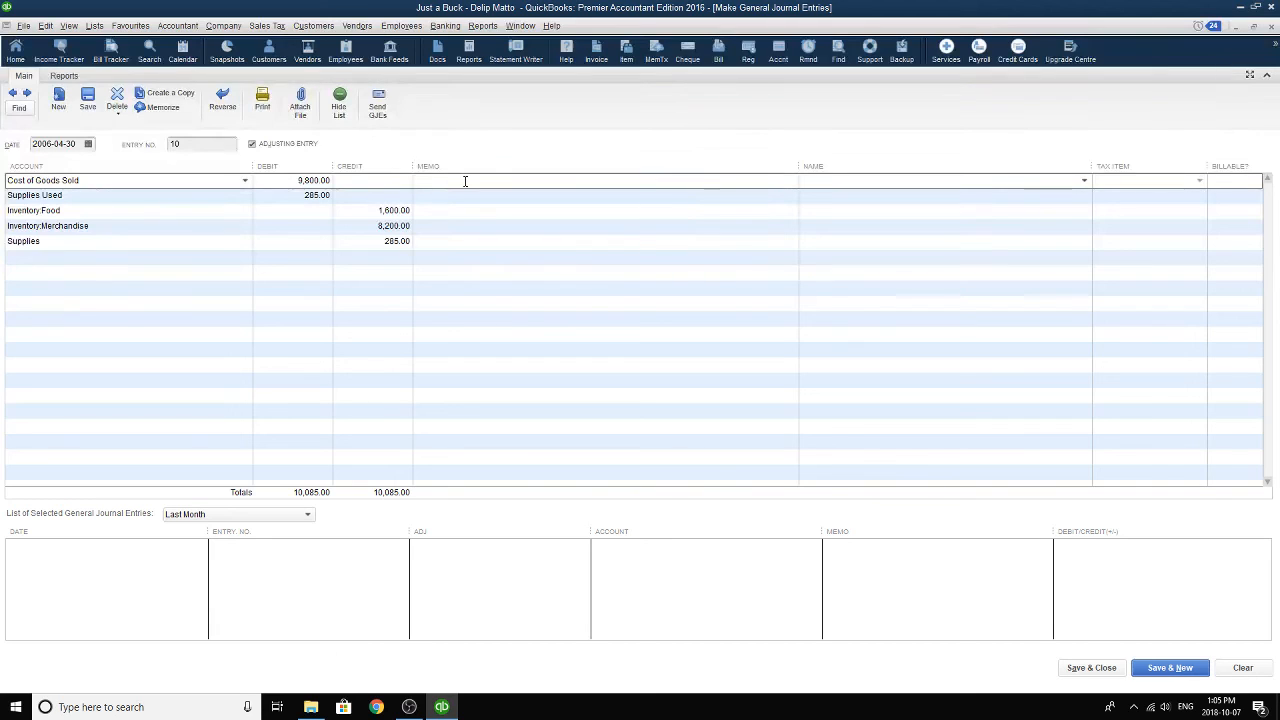
{"action": "type", "text": "Adjusting Entry"}
{"action": "left_click", "coordinate": [415, 180]}
{"action": "type", "text": "Memo # 11 ("}
{"action": "left_click", "coordinate": [512, 180]}
{"action": "type", "text": ")"}
- Copy the Cost of Goods Sold memo to the other four journal lines, and save and close the entry
{"action": "left_click_drag", "start_coordinate": [563, 181], "coordinate": [364, 163]}
{"action": "key", "text": "ctrl+c"}
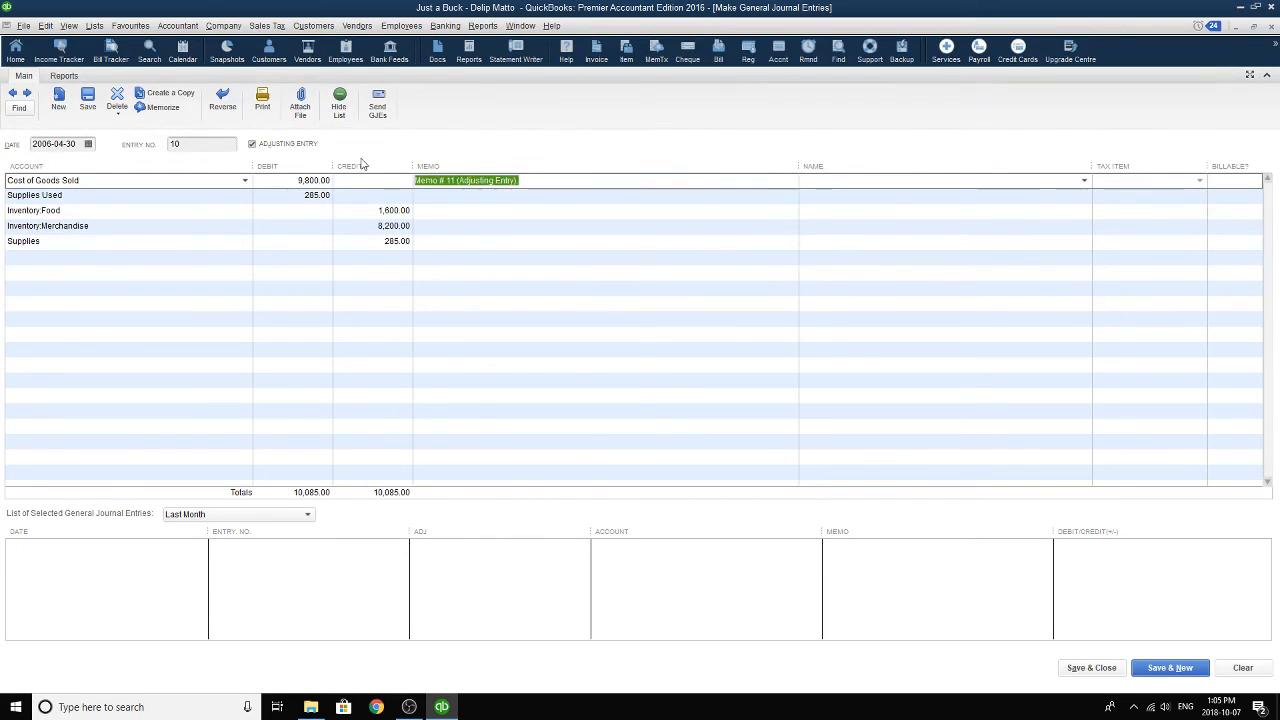
{"action": "left_click", "coordinate": [440, 195]}
{"action": "key", "text": "ctrl+v"}
{"action": "left_click", "coordinate": [441, 210]}
{"action": "key", "text": "ctrl+v"}
{"action": "left_click", "coordinate": [443, 226]}
{"action": "key", "text": "ctrl+v"}
{"action": "left_click", "coordinate": [440, 241]}
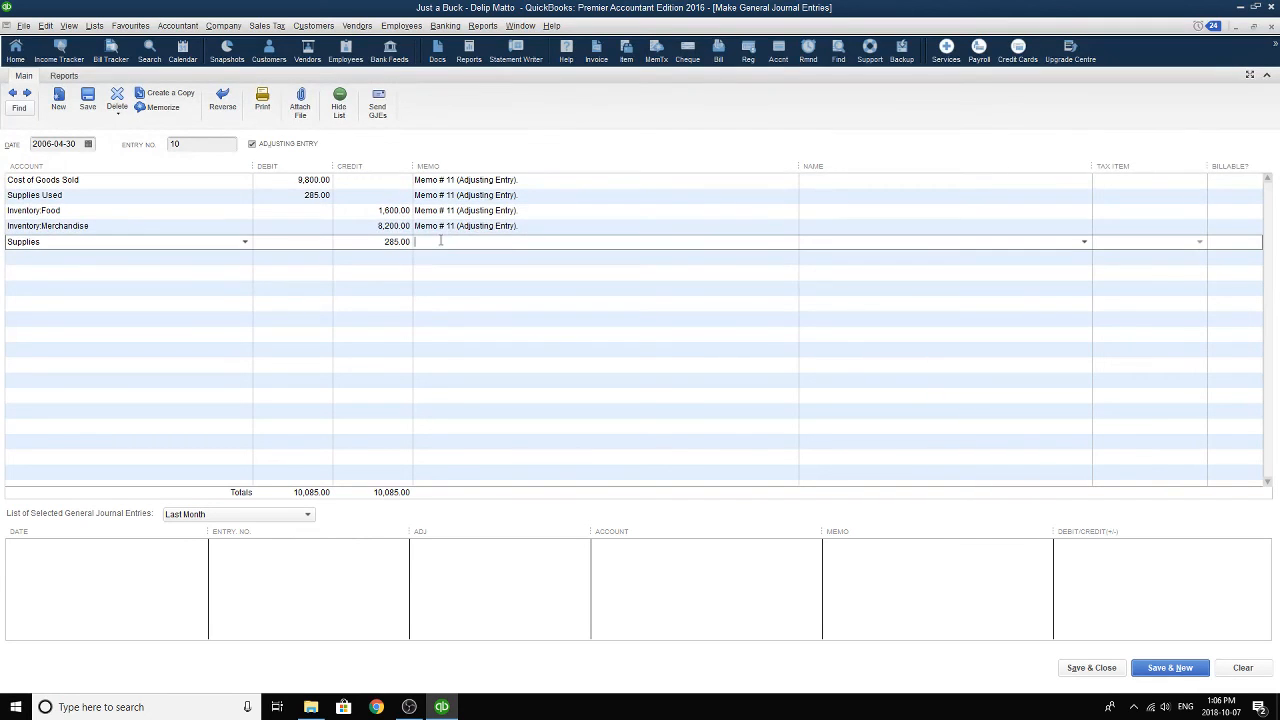
{"action": "type", "text": "Memo # 11 (Adjusting Entry)."}
{"action": "left_click", "coordinate": [1092, 668]}
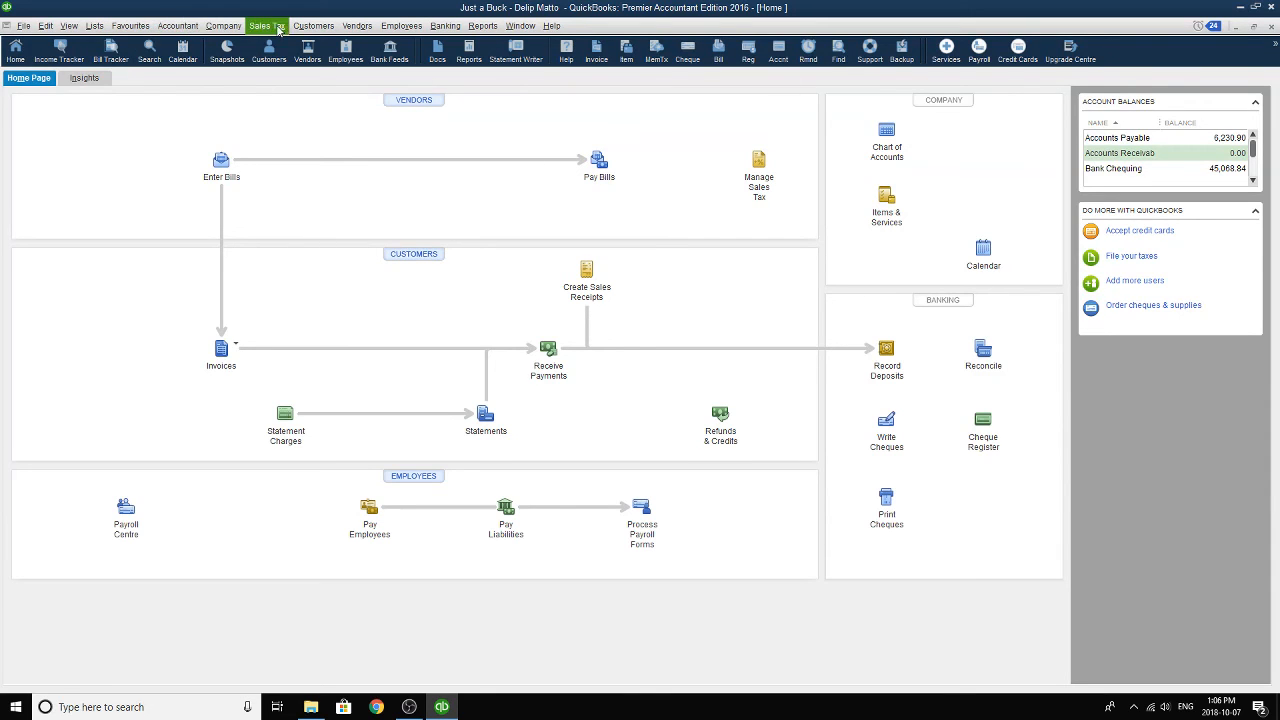
- Start a new general journal entry with Insurance Expense on the first line and Prepaid Insurance on the second
{"action": "left_click", "coordinate": [170, 27]}
{"action": "left_click", "coordinate": [215, 137]}
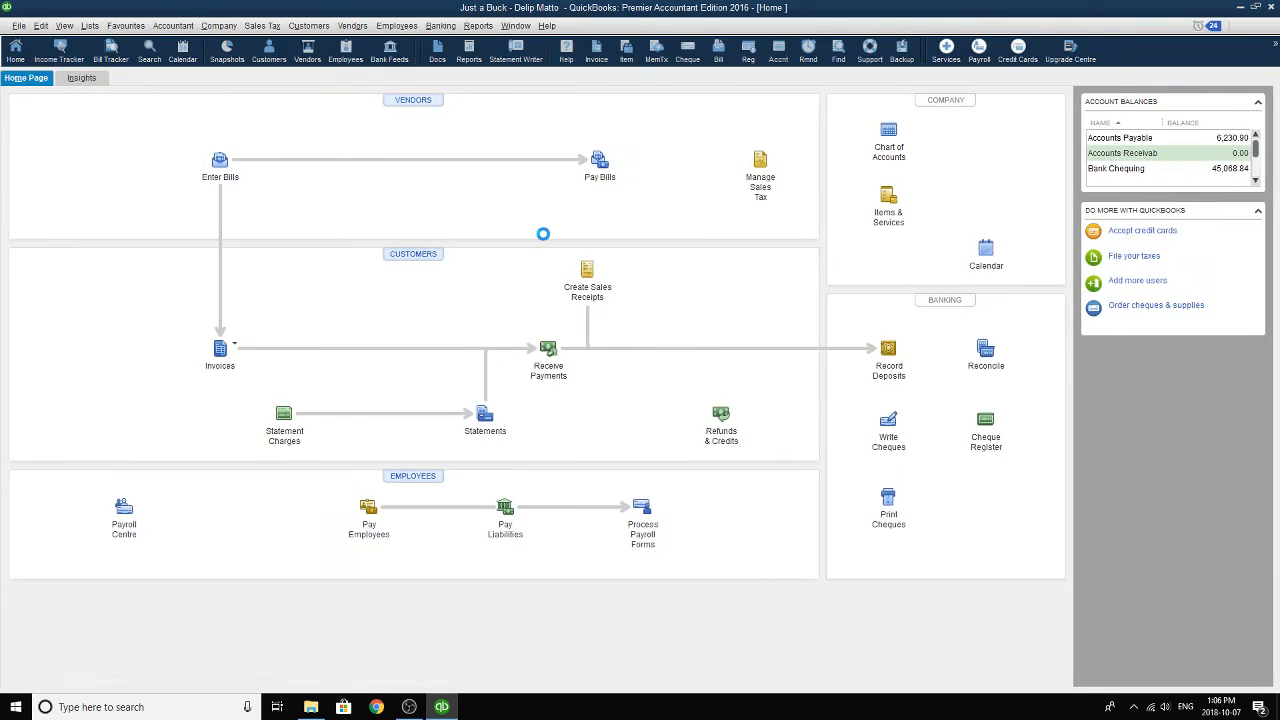
{"action": "left_click", "coordinate": [640, 331]}
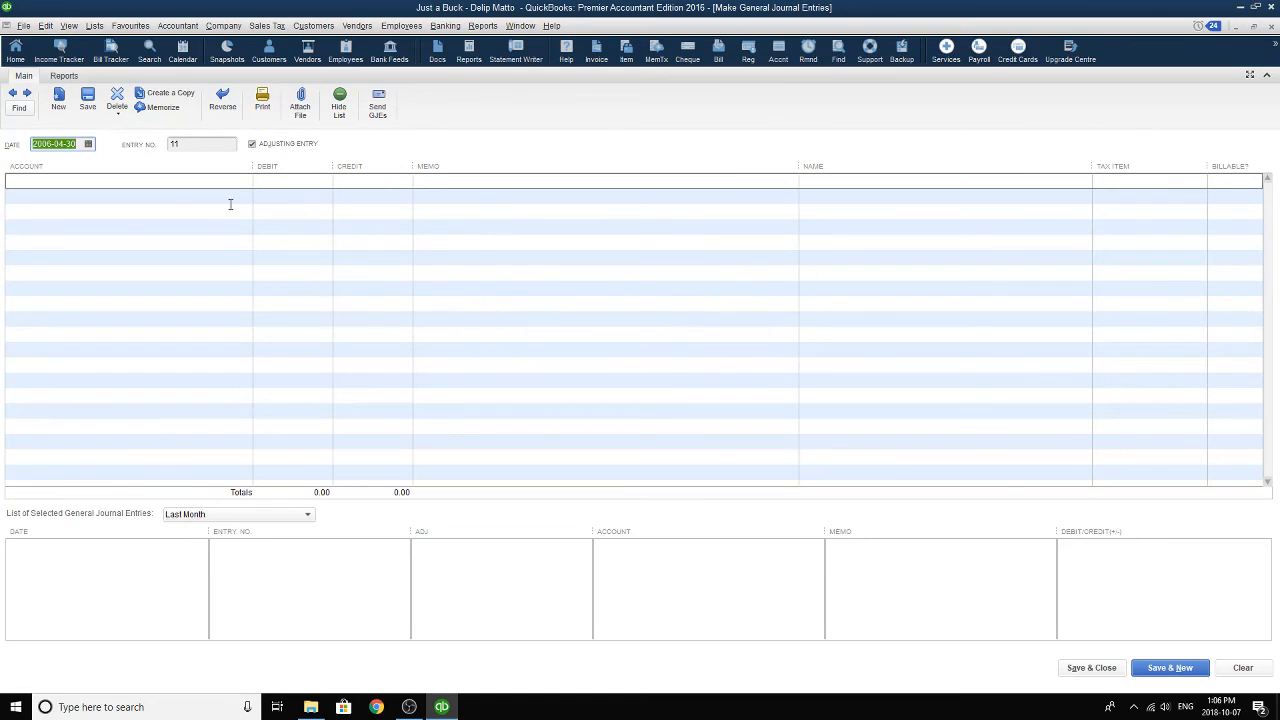
{"action": "left_click", "coordinate": [219, 180]}
{"action": "left_click", "coordinate": [244, 182]}
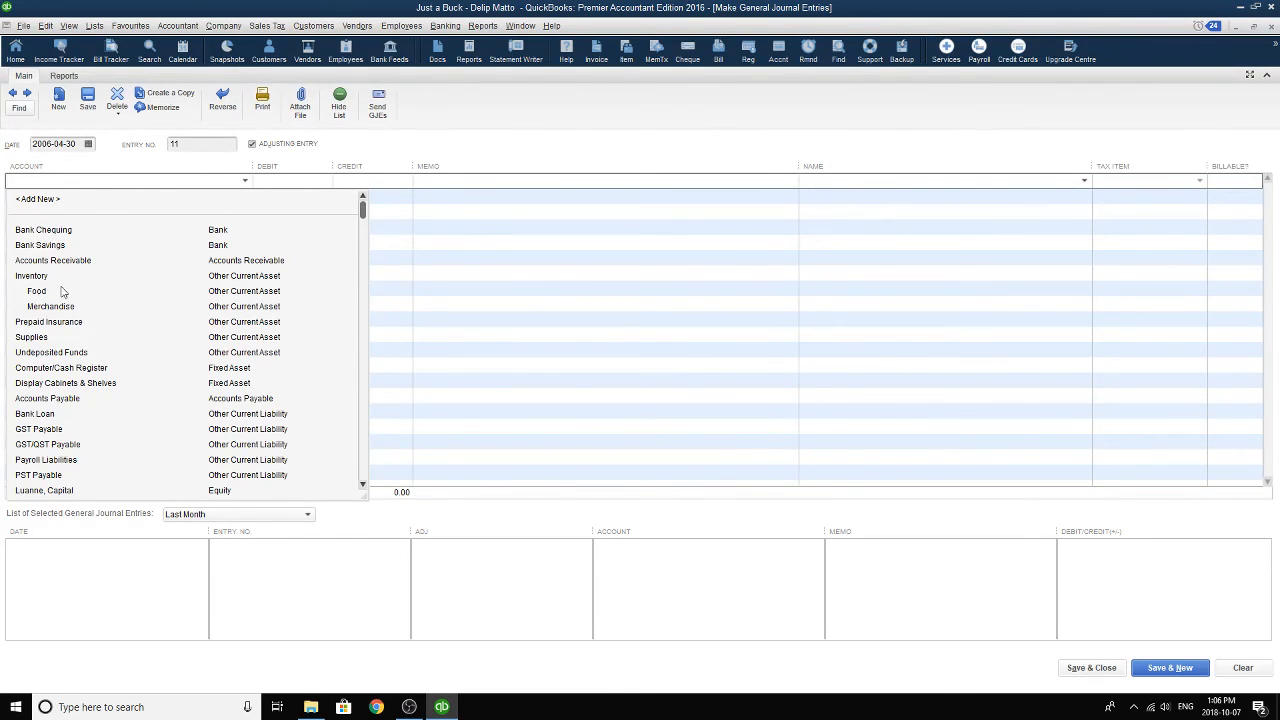
{"action": "scroll", "coordinate": [76, 403], "scroll_direction": "down", "scroll_amount": 5}
{"action": "left_click", "coordinate": [63, 383]}
{"action": "left_click", "coordinate": [246, 196]}
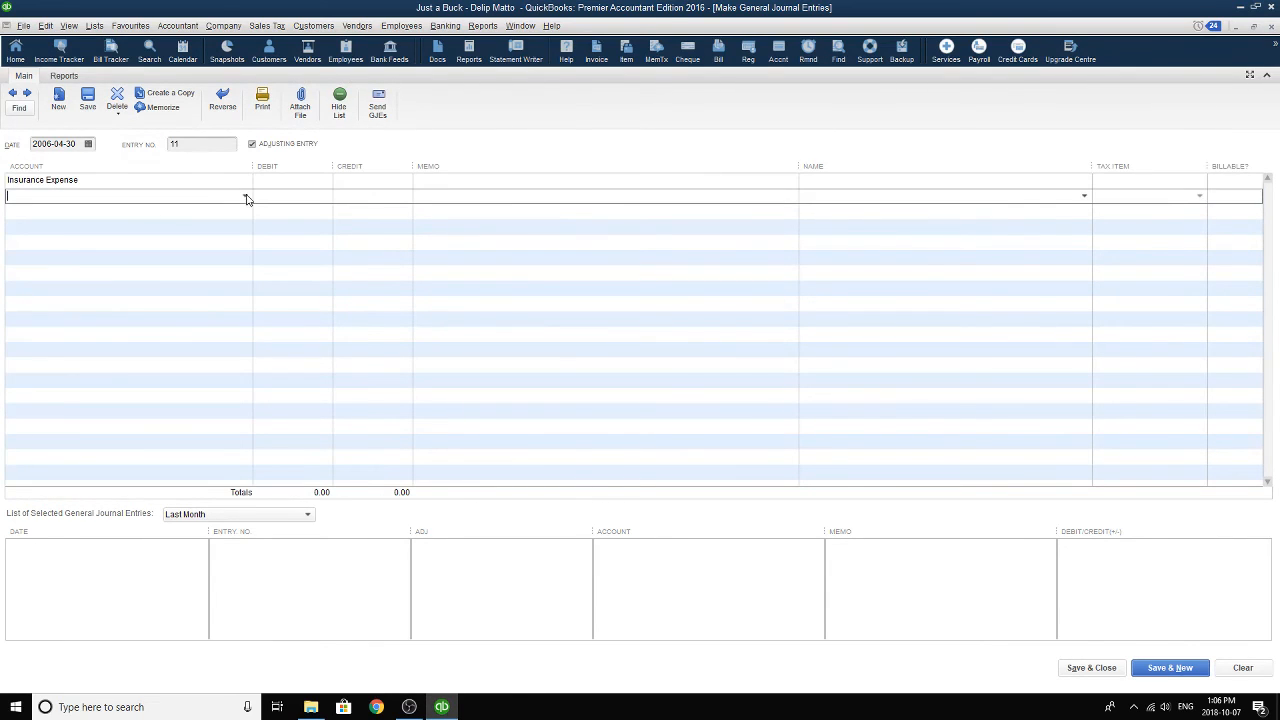
{"action": "left_click", "coordinate": [246, 196]}
{"action": "left_click", "coordinate": [47, 337]}
- Enter a debit of 2,300 for Insurance Expense and a credit of 2,300 for Prepaid Insurance
{"action": "left_click", "coordinate": [286, 179]}
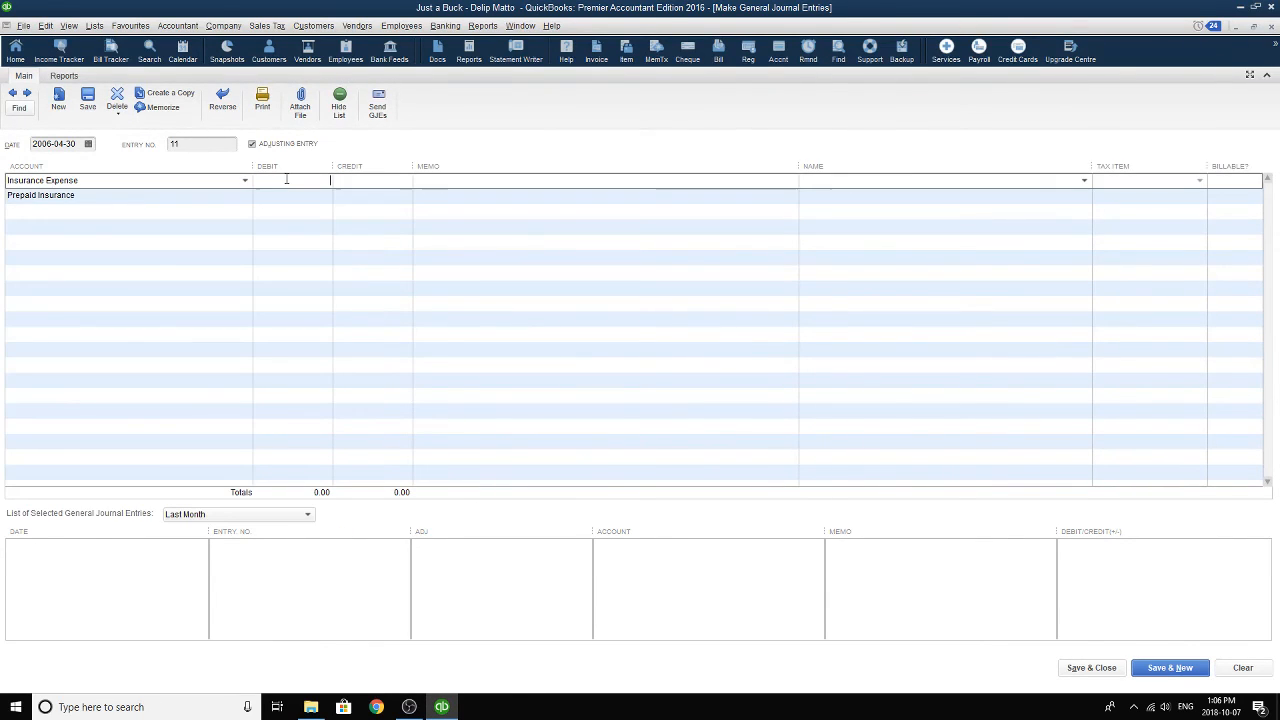
{"action": "type", "text": "2300"}
{"action": "left_click", "coordinate": [366, 200]}
{"action": "type", "text": "23"}
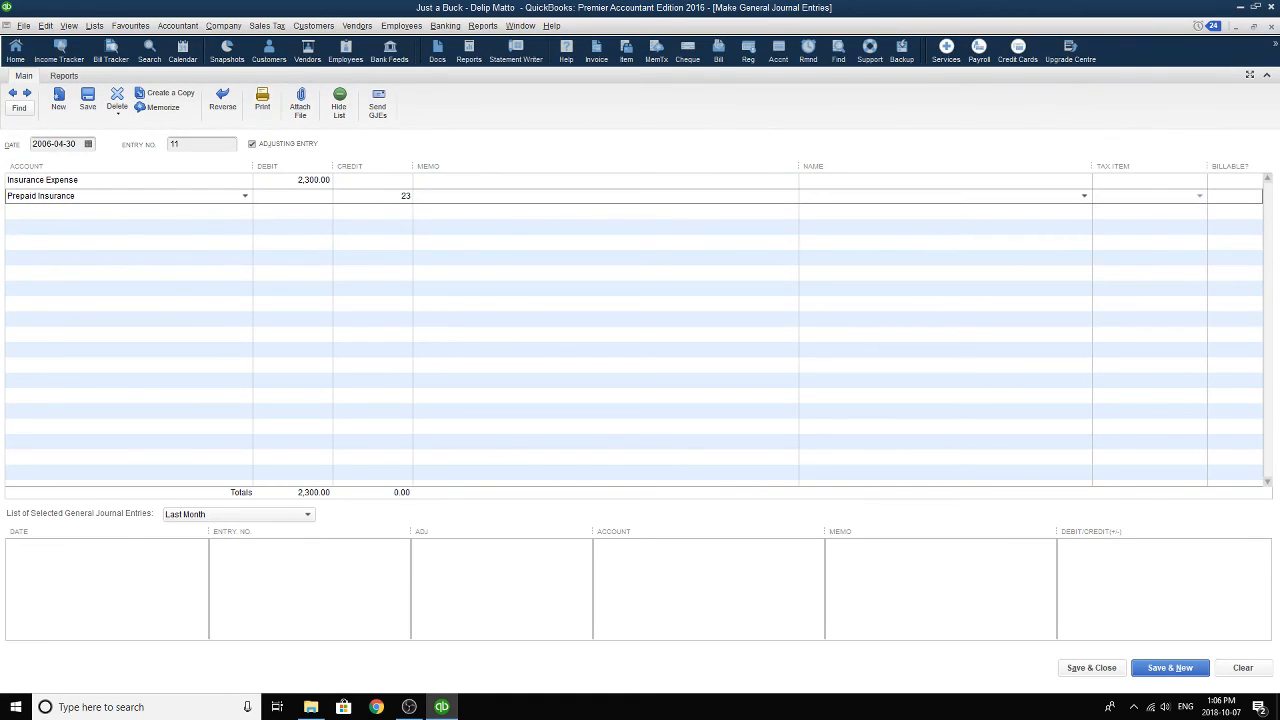
{"action": "type", "text": "00"}
- Enter the memo "Memo #12 (Adjusting Entry)." on the Insurance Expense line
{"action": "left_click", "coordinate": [433, 179]}
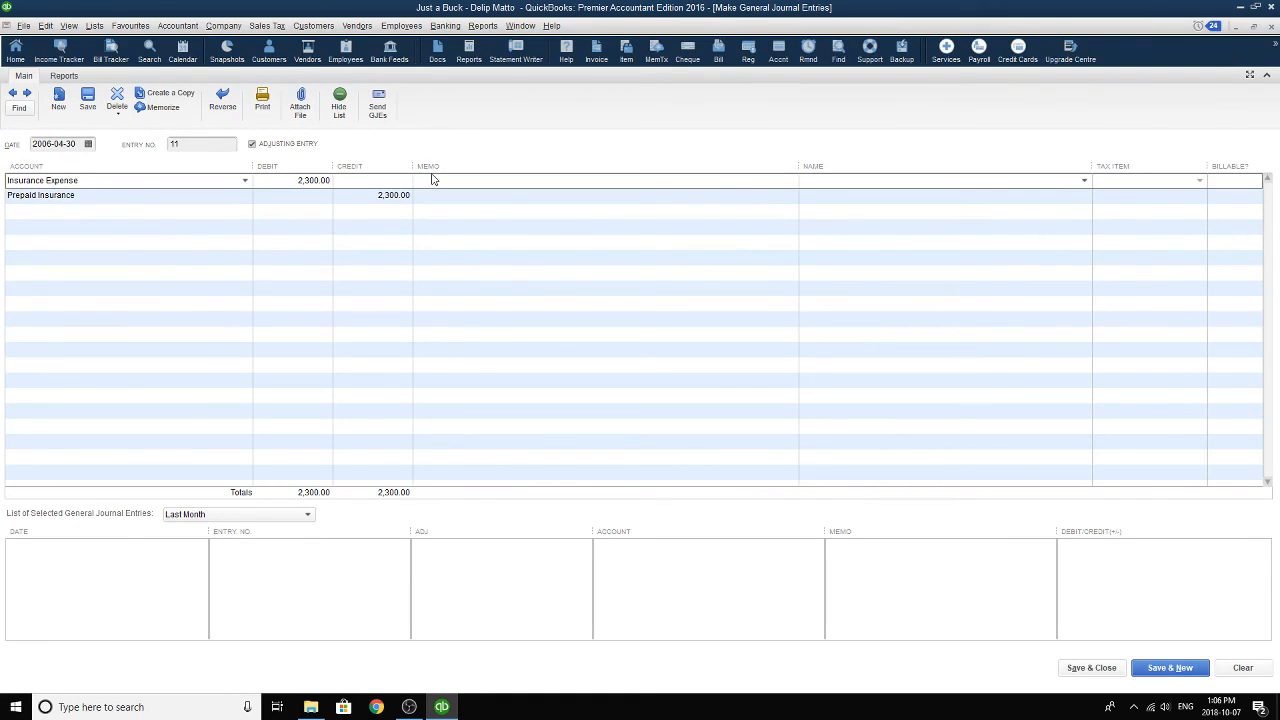
{"action": "type", "text": "Memo #12 (S"}
{"action": "type", "text": "djusting Entry"}
{"action": "double_click", "coordinate": [510, 180]}
{"action": "left_click", "coordinate": [534, 179]}
- Copy the Insurance Expense memo to the Prepaid Insurance line
{"action": "left_click_drag", "start_coordinate": [534, 179], "coordinate": [328, 167]}
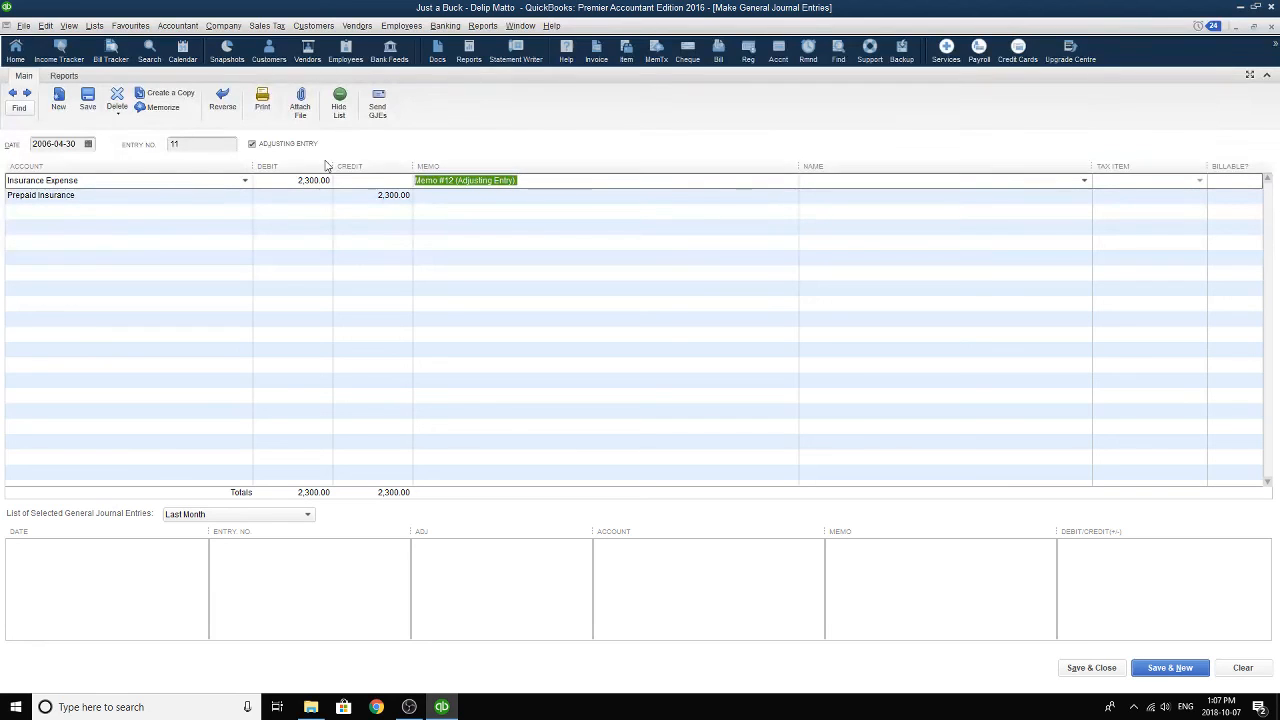
{"action": "key", "text": "ctrl+c"}
{"action": "left_click", "coordinate": [431, 195]}
{"action": "key", "text": "ctrl+v"}
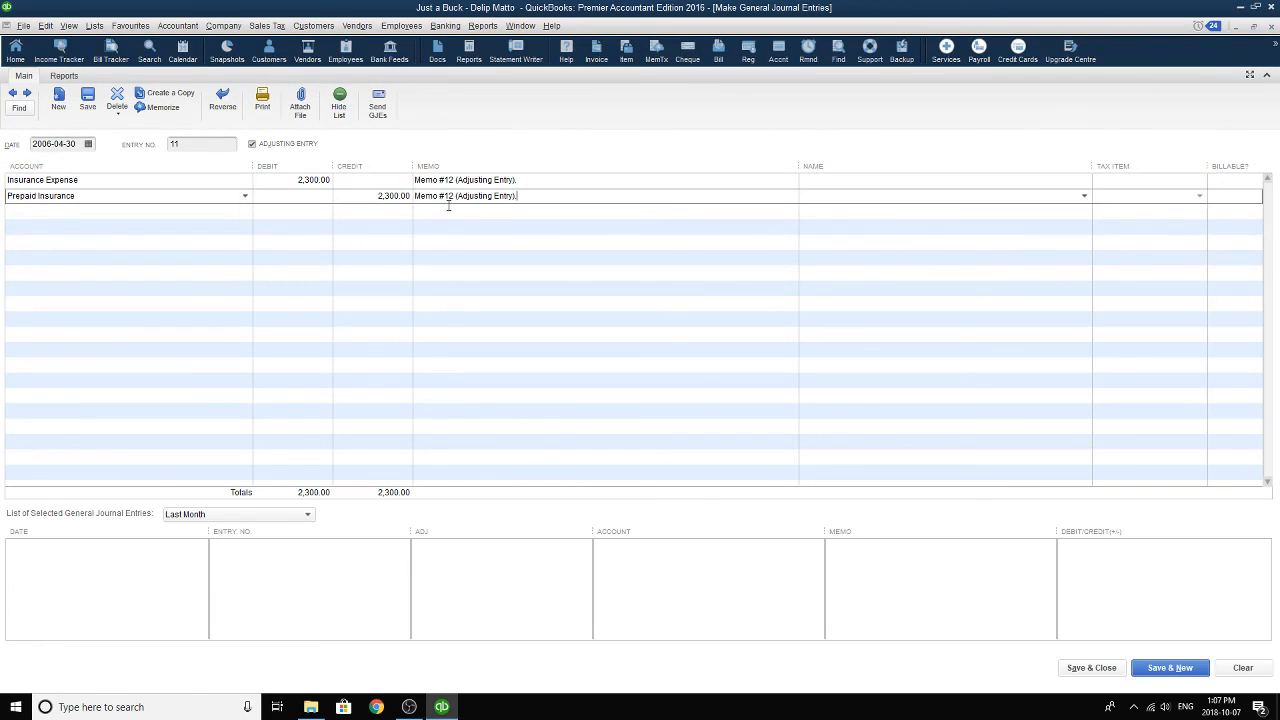
- Save and close the Insurance Expense and Prepaid Insurance adjusting entry
{"action": "left_click", "coordinate": [452, 208]}
{"action": "left_click", "coordinate": [505, 198]}
{"action": "left_click", "coordinate": [516, 179]}
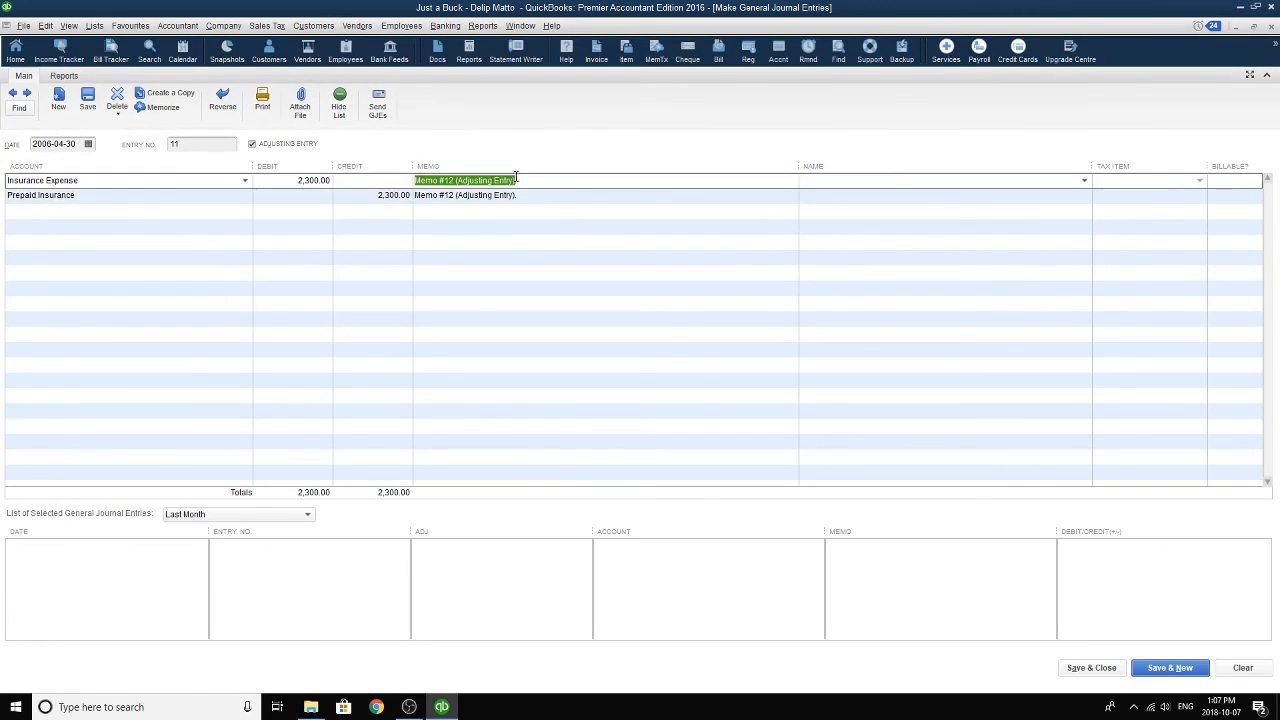
{"action": "double_click", "coordinate": [526, 180]}
{"action": "left_click", "coordinate": [560, 182]}
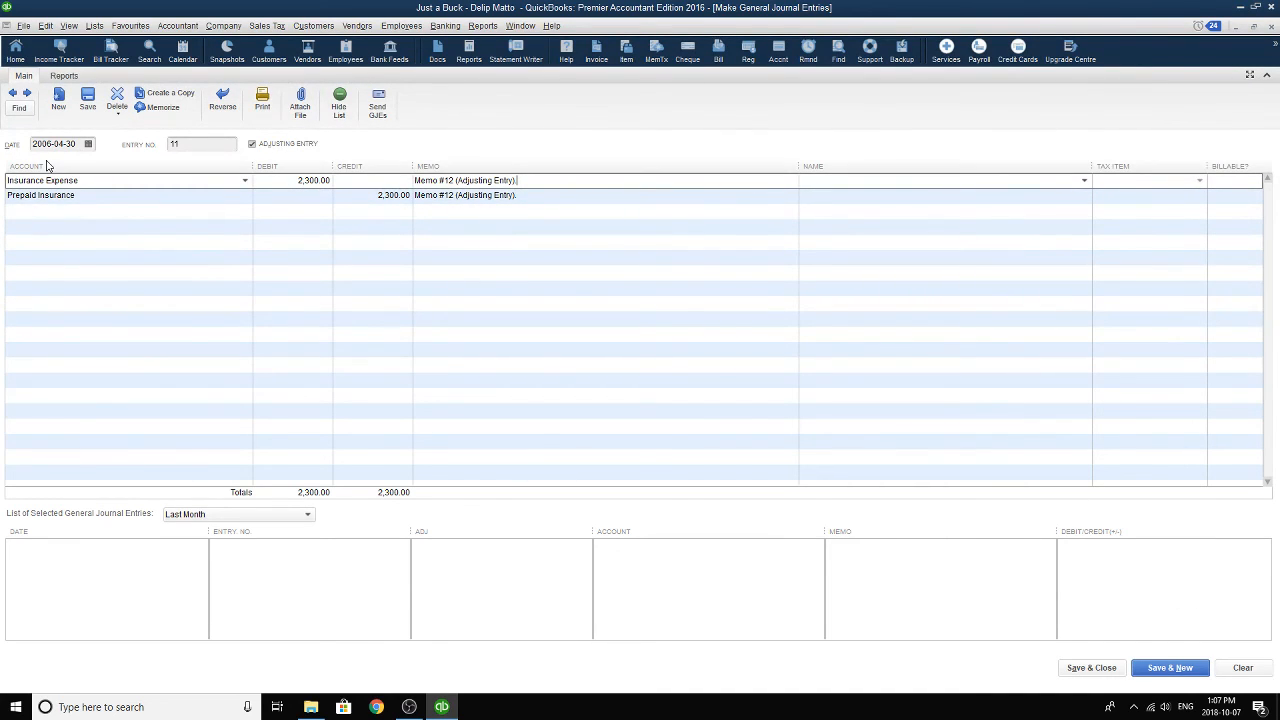
{"action": "left_click", "coordinate": [1090, 669]}
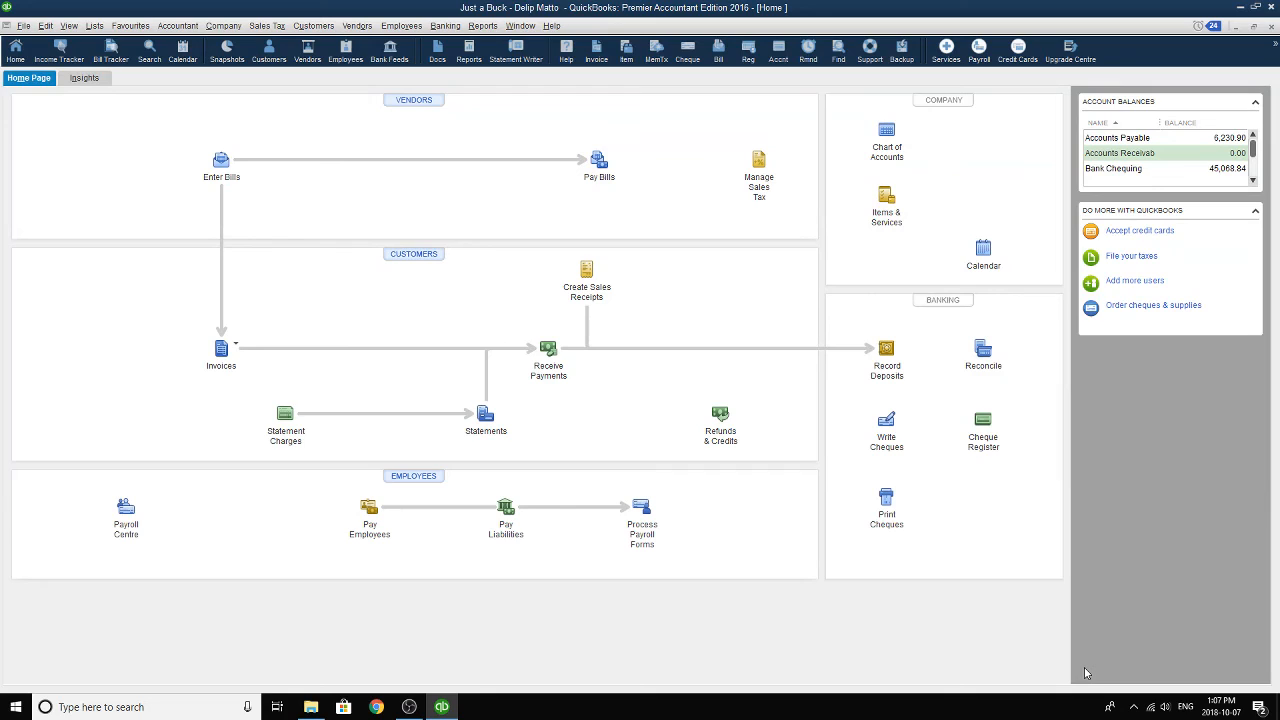
- Start a new general journal entry with Bank Loan as the account on the first line
{"action": "left_click", "coordinate": [172, 27]}
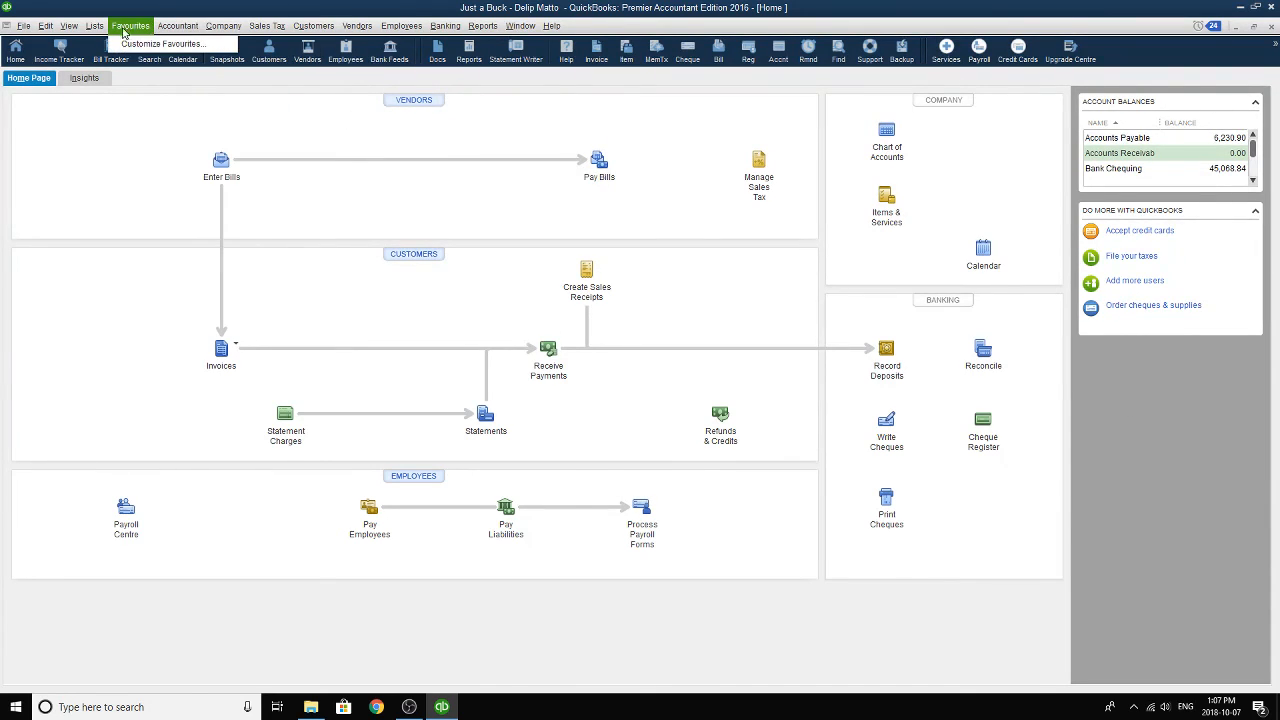
{"action": "mouse_move", "coordinate": [68, 25]}
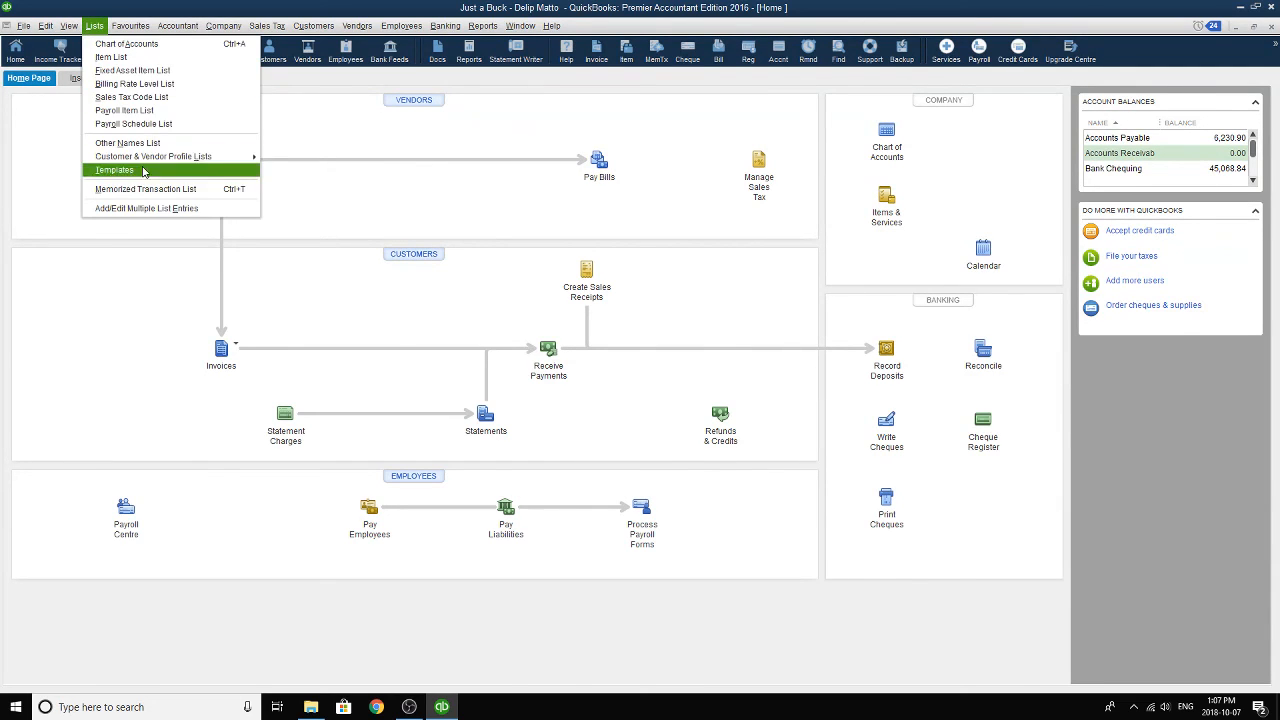
{"action": "left_click", "coordinate": [222, 27]}
{"action": "left_click", "coordinate": [222, 27]}
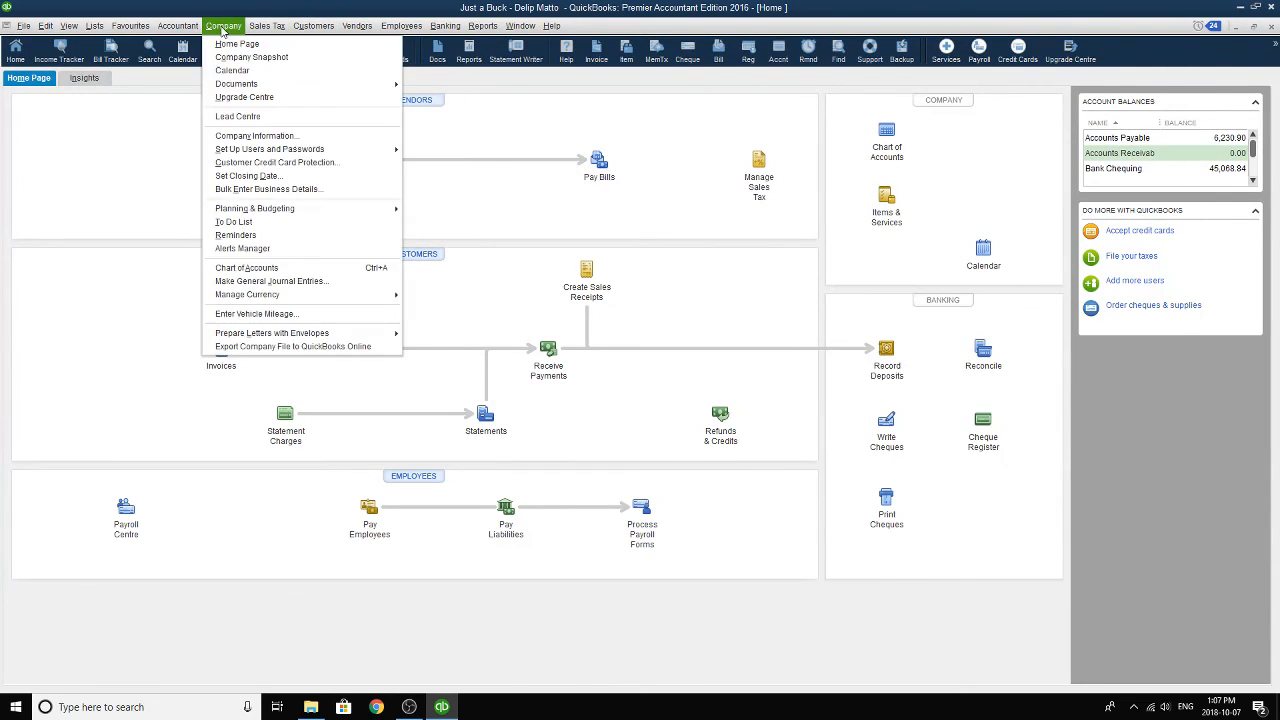
{"action": "left_click", "coordinate": [268, 282]}
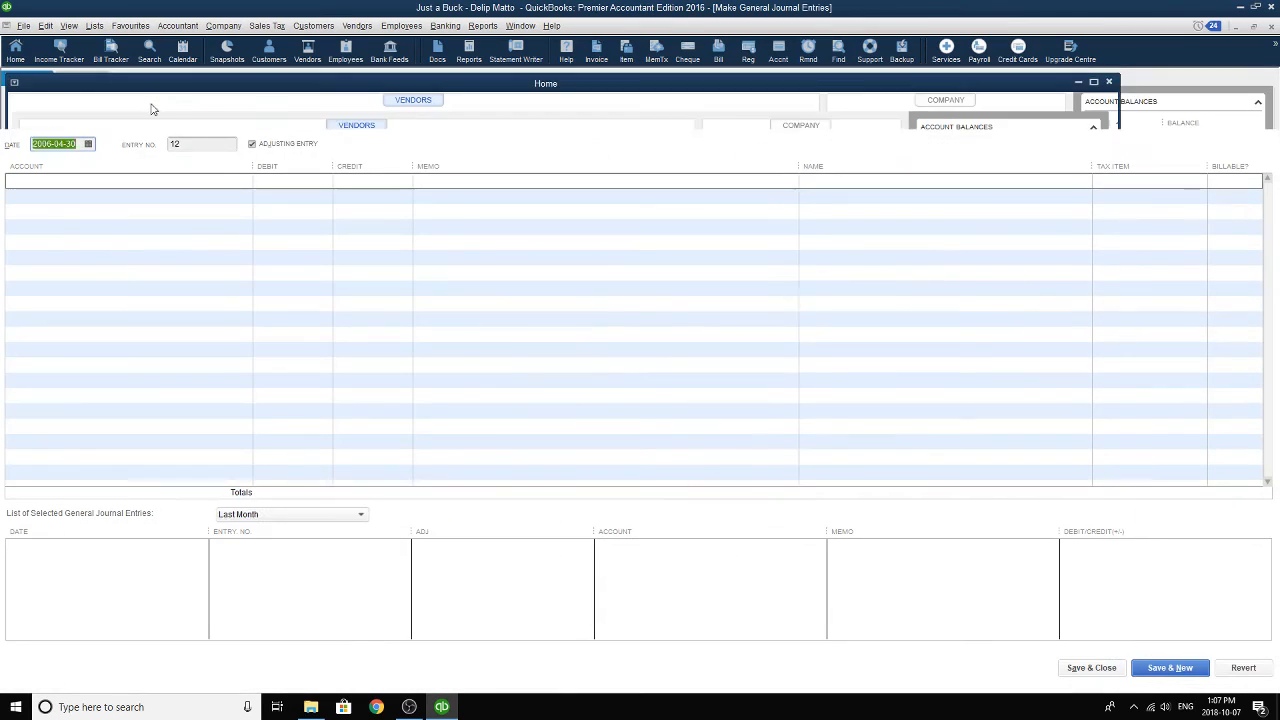
{"action": "left_click", "coordinate": [650, 333]}
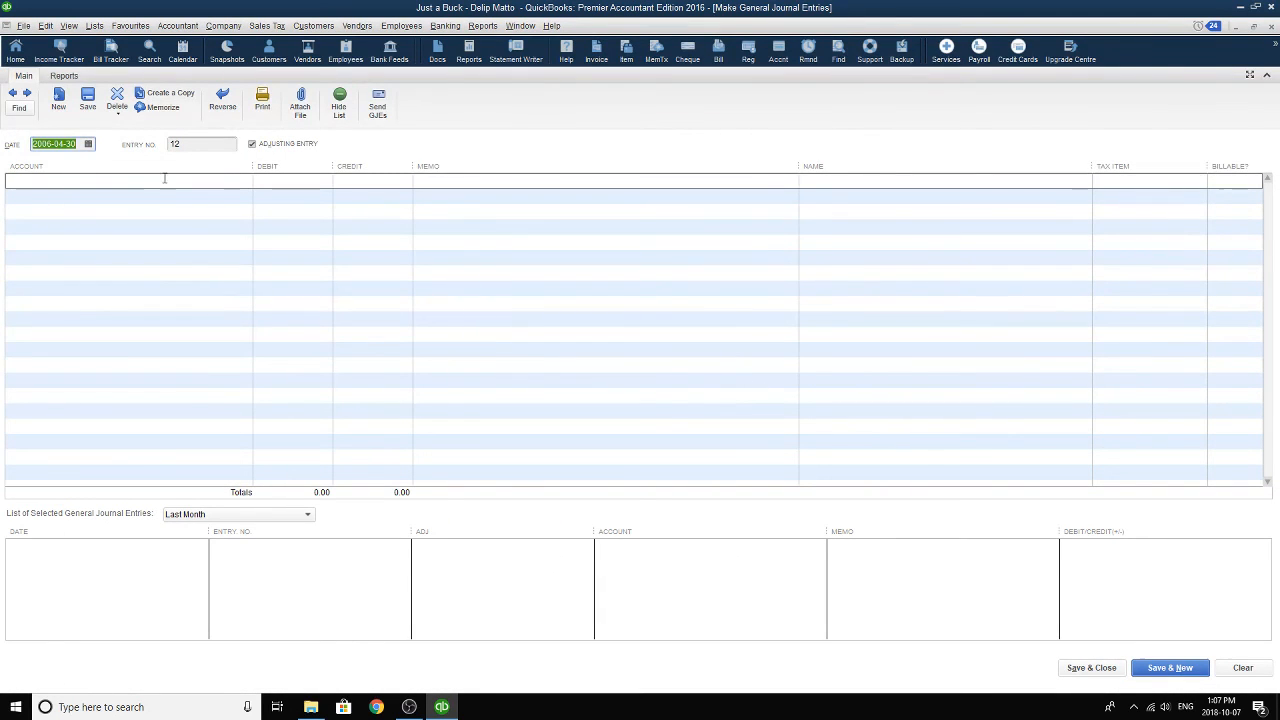
{"action": "left_click", "coordinate": [165, 180]}
{"action": "left_click", "coordinate": [244, 183]}
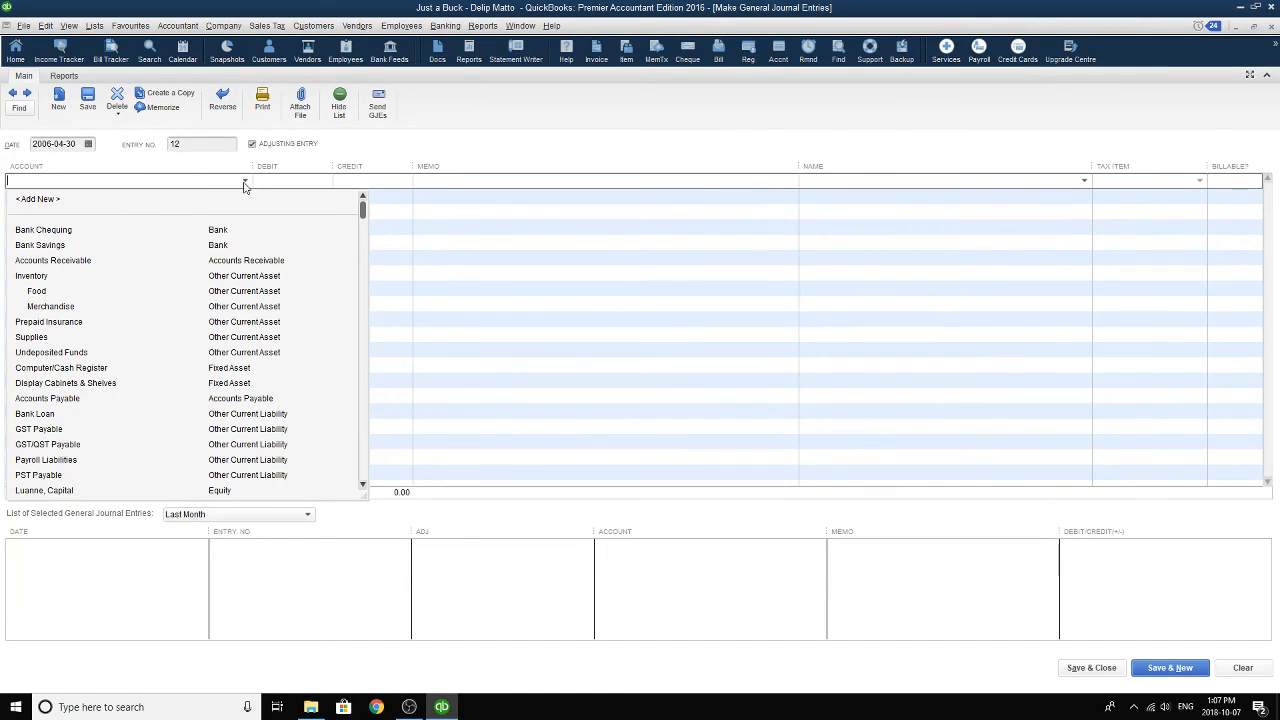
{"action": "scroll", "coordinate": [58, 385], "scroll_direction": "down", "scroll_amount": 5}
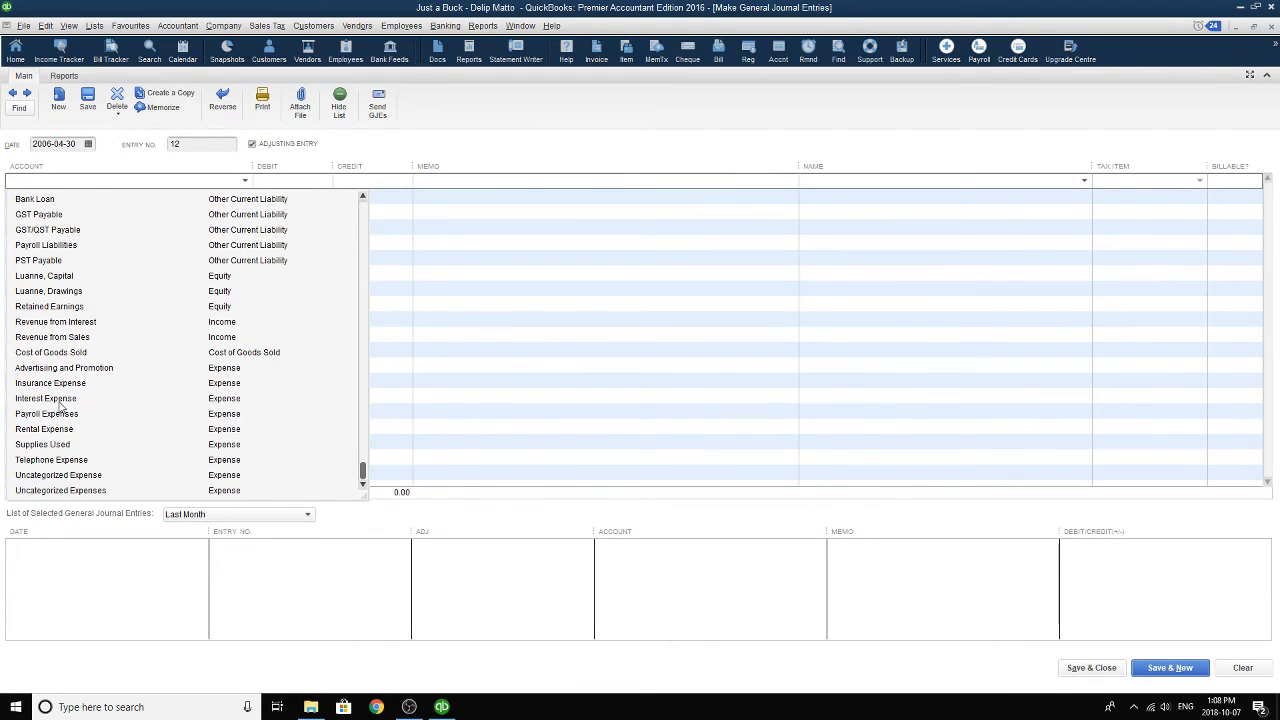
{"action": "scroll", "coordinate": [60, 404], "scroll_direction": "up", "scroll_amount": 5}
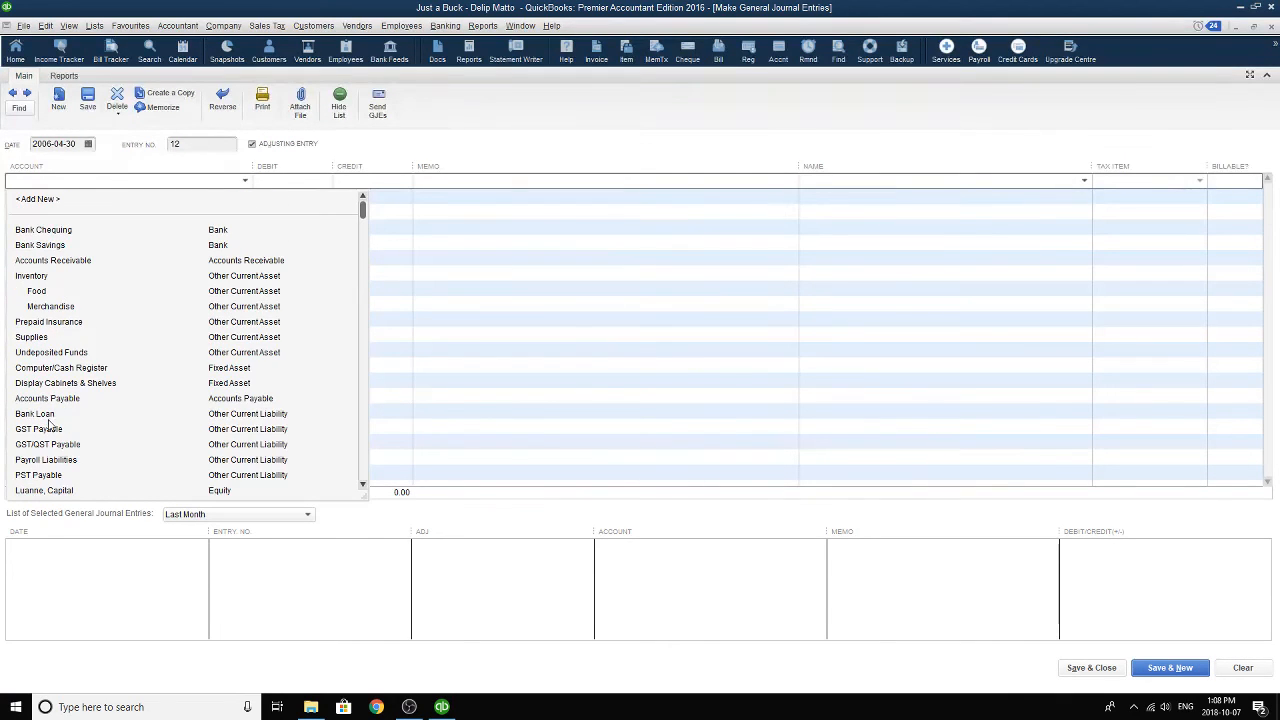
{"action": "left_click", "coordinate": [48, 414]}
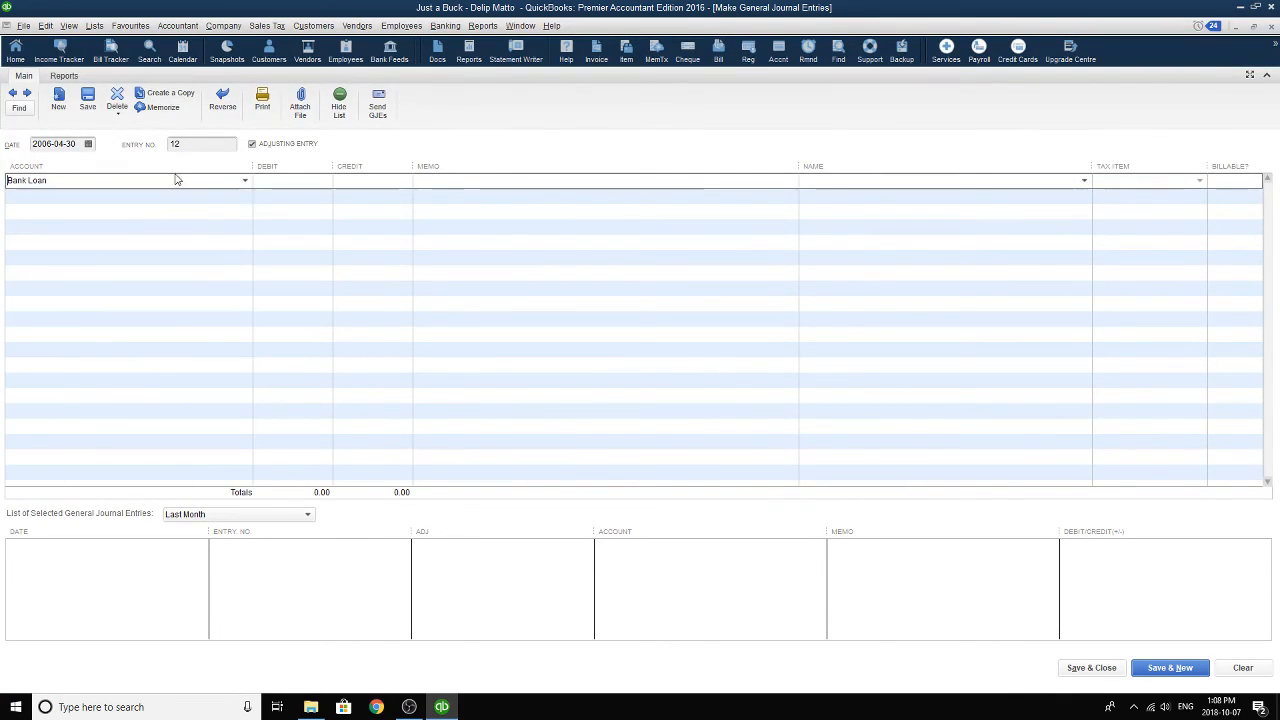
- Add Interest Expense on the second line and Bank Chequing on the third line of the journal entry
{"action": "left_click", "coordinate": [245, 199]}
{"action": "left_click", "coordinate": [245, 199]}
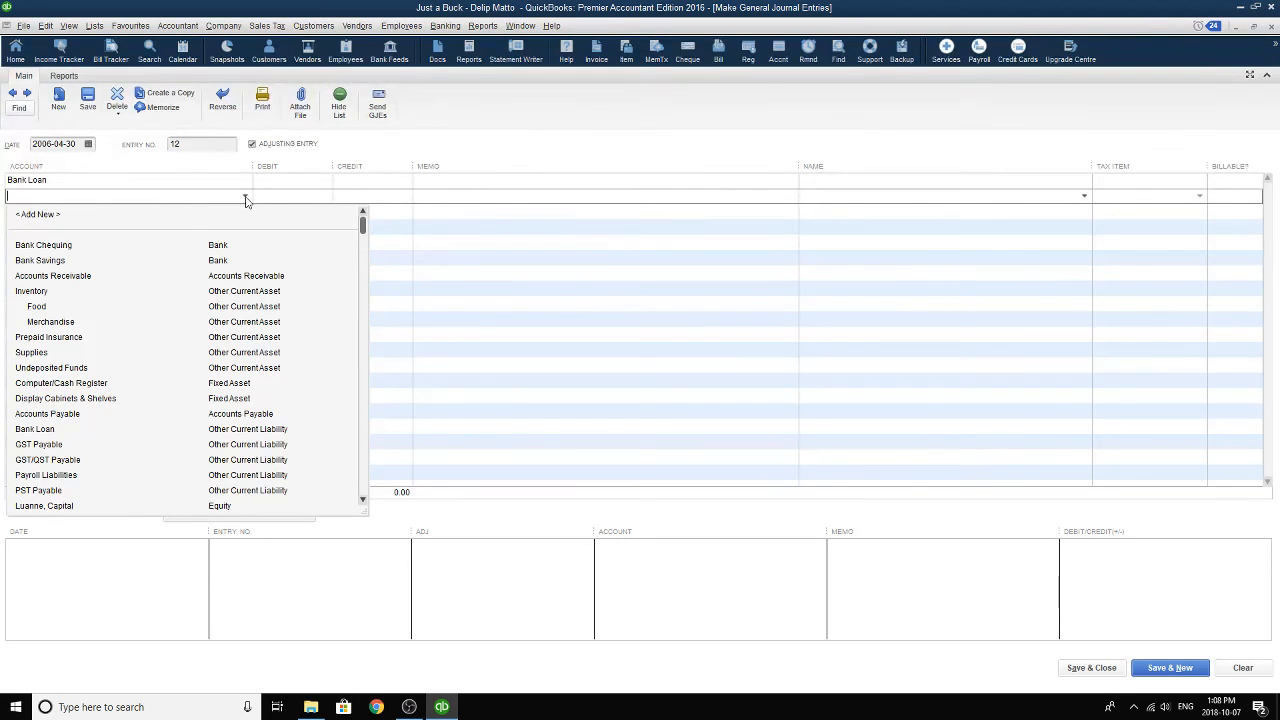
{"action": "scroll", "coordinate": [167, 259], "scroll_direction": "down", "scroll_amount": 5}
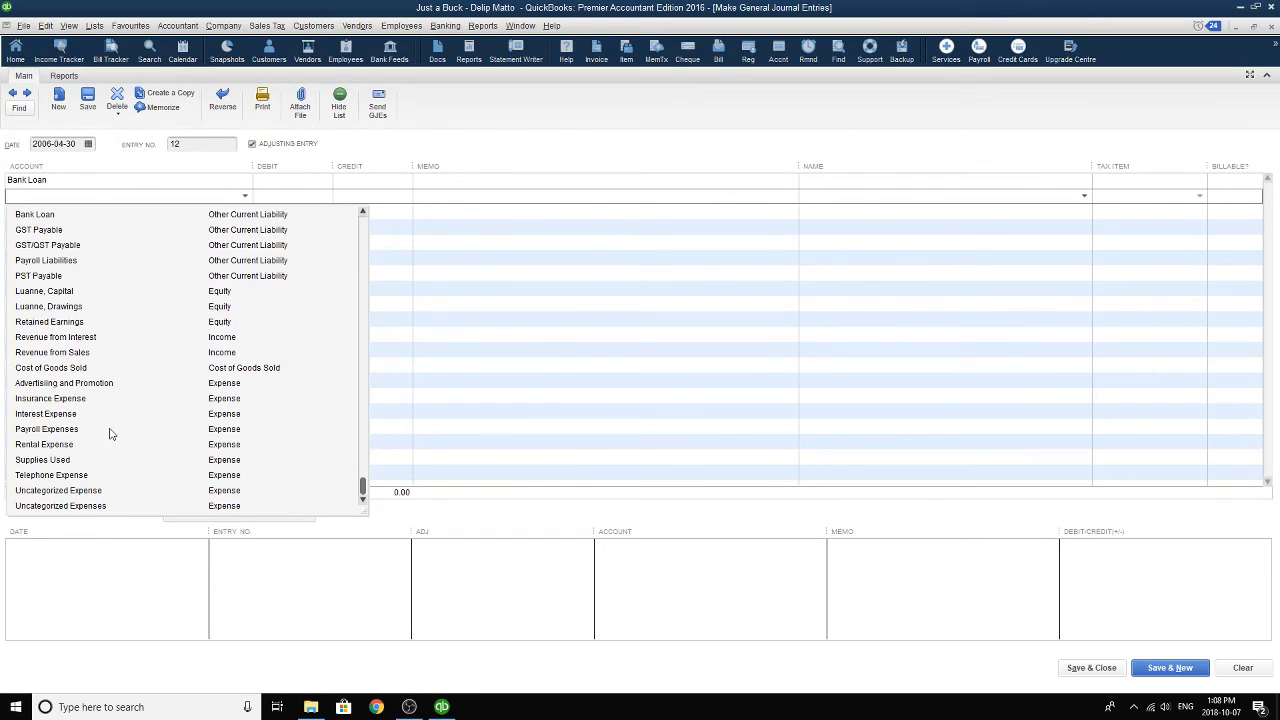
{"action": "left_click", "coordinate": [47, 410]}
{"action": "left_click", "coordinate": [244, 211]}
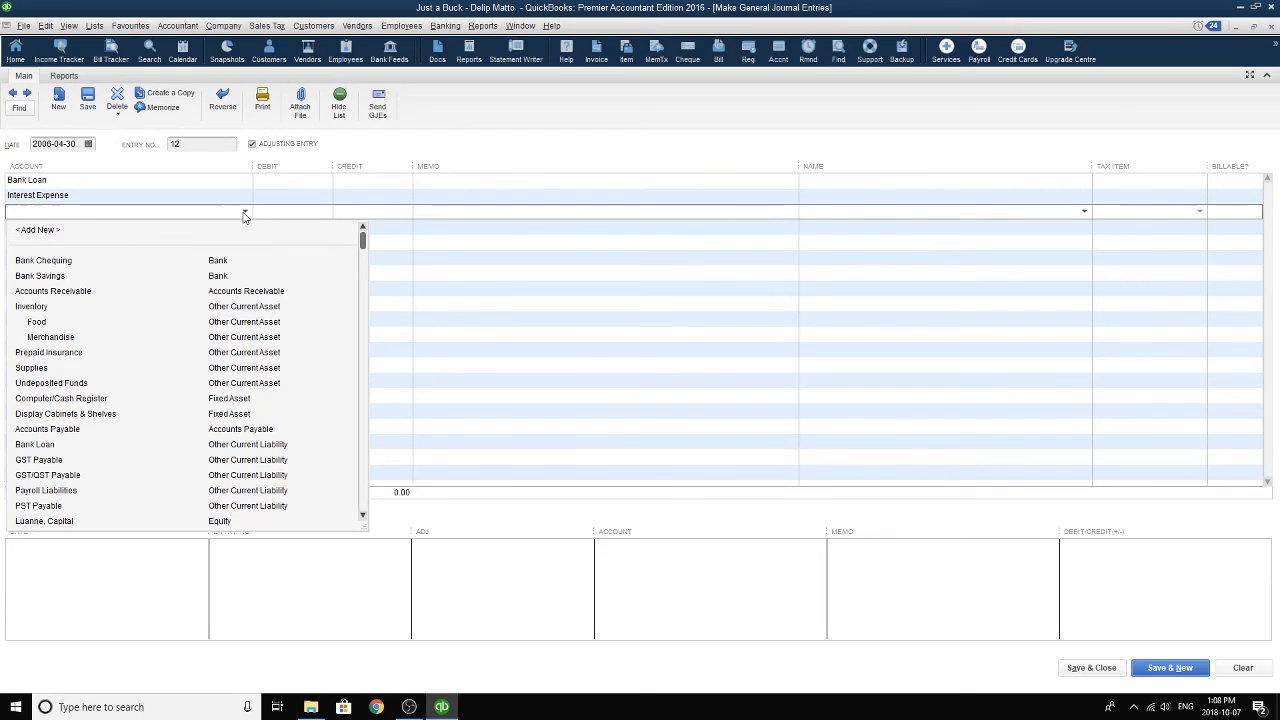
{"action": "left_click", "coordinate": [60, 260]}
{"action": "left_click", "coordinate": [318, 181]}
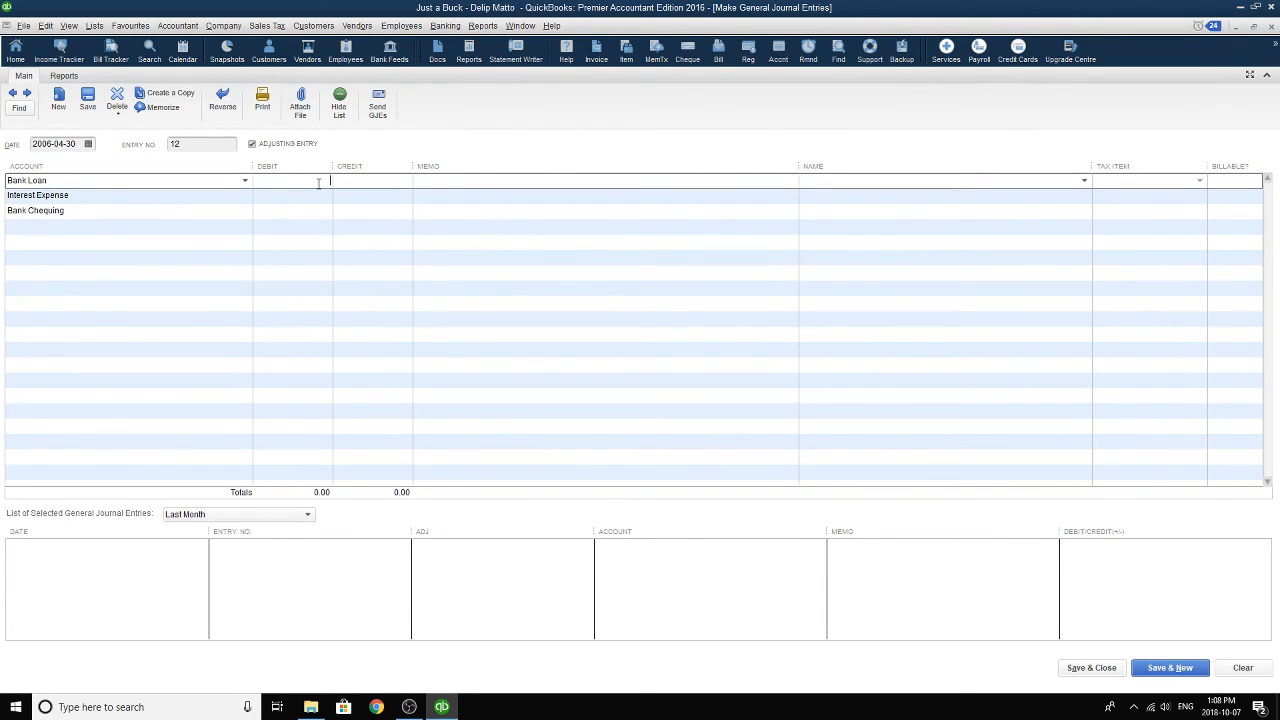
{"action": "type", "text": "1000"}
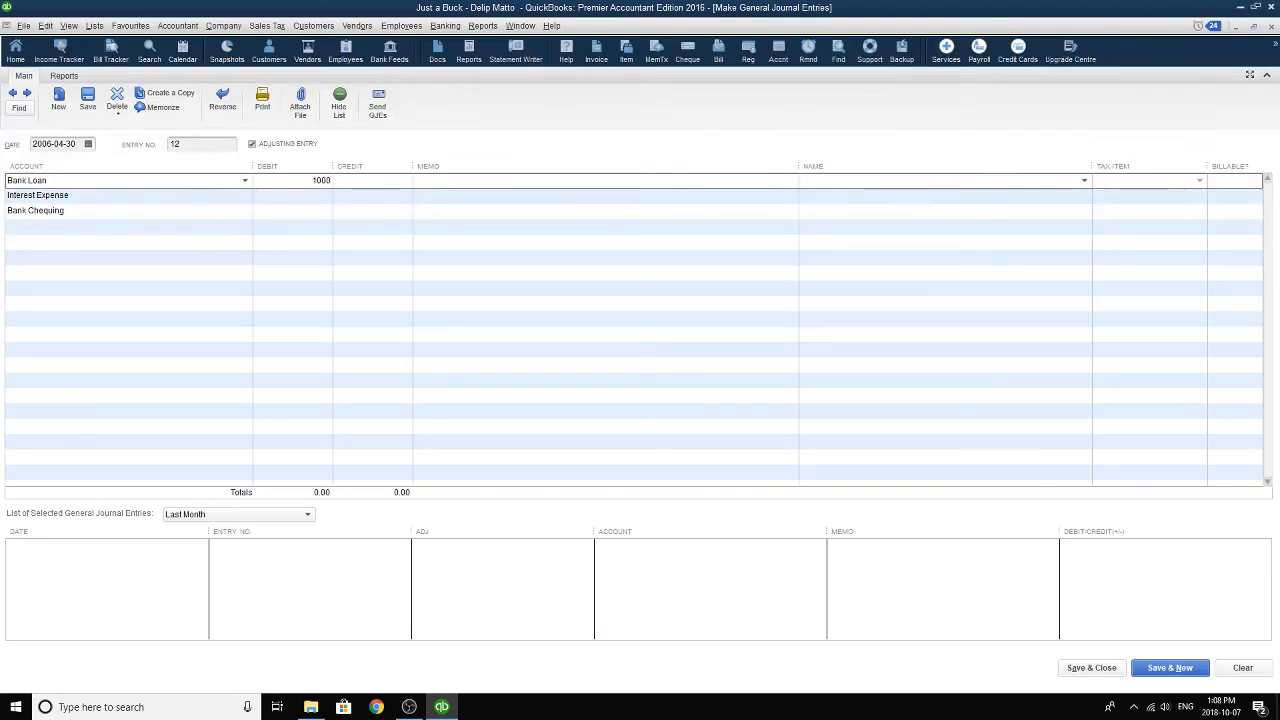
{"action": "left_click", "coordinate": [327, 196]}
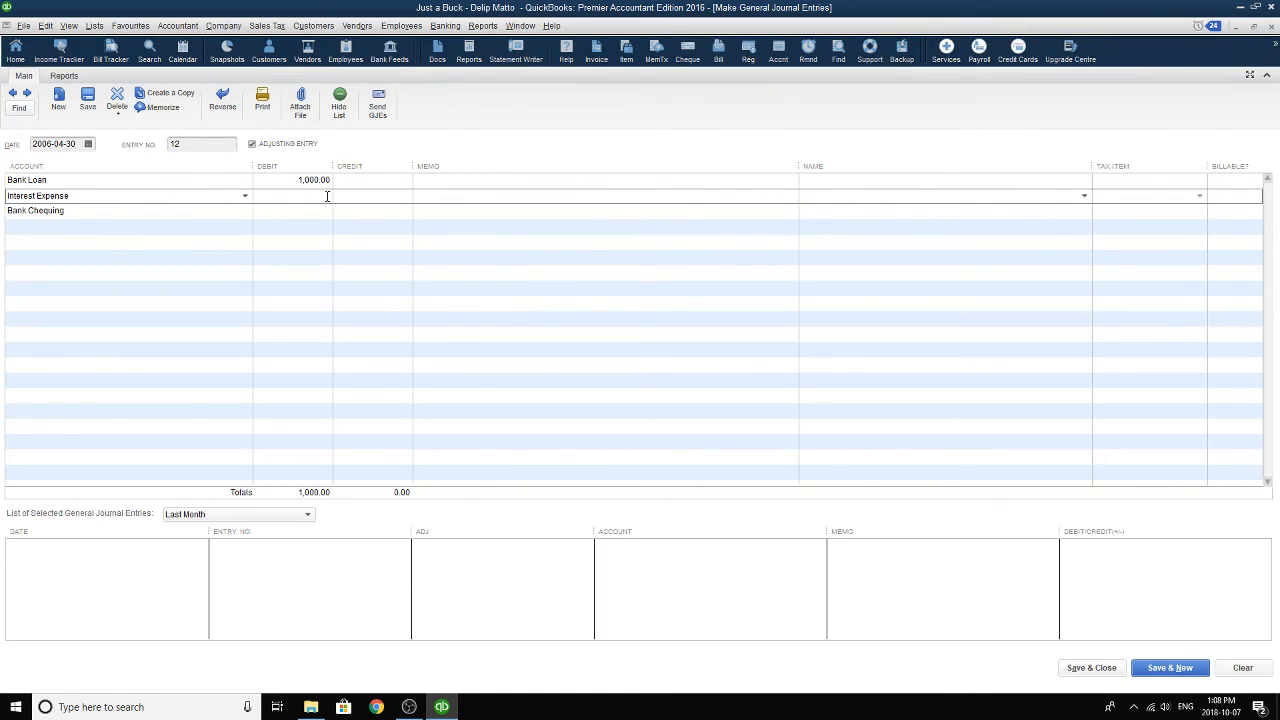
{"action": "left_click", "coordinate": [323, 181]}
{"action": "key", "text": "BackSpace"}
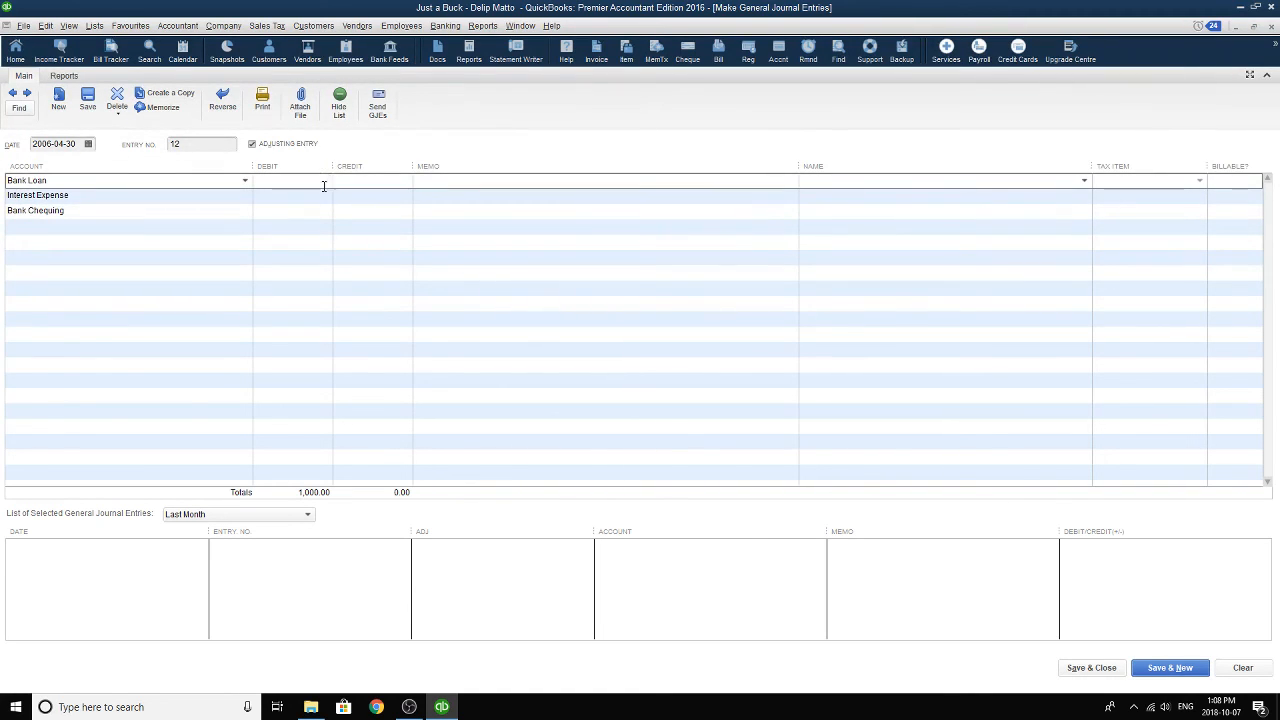
- Enter a credit of 1,140 for Bank Chequing and debits of 140 for Interest Expense and 1,000 for Bank Loan
{"action": "left_click", "coordinate": [334, 210]}
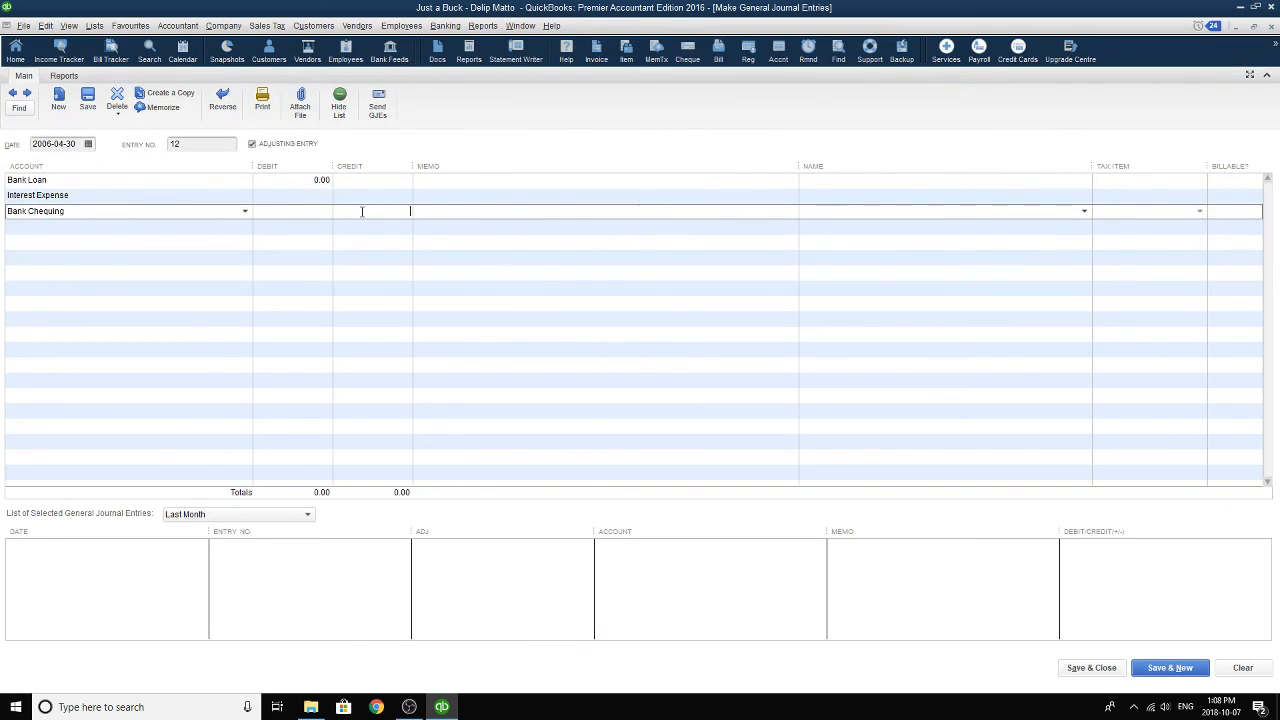
{"action": "type", "text": "1140"}
{"action": "left_click", "coordinate": [348, 199]}
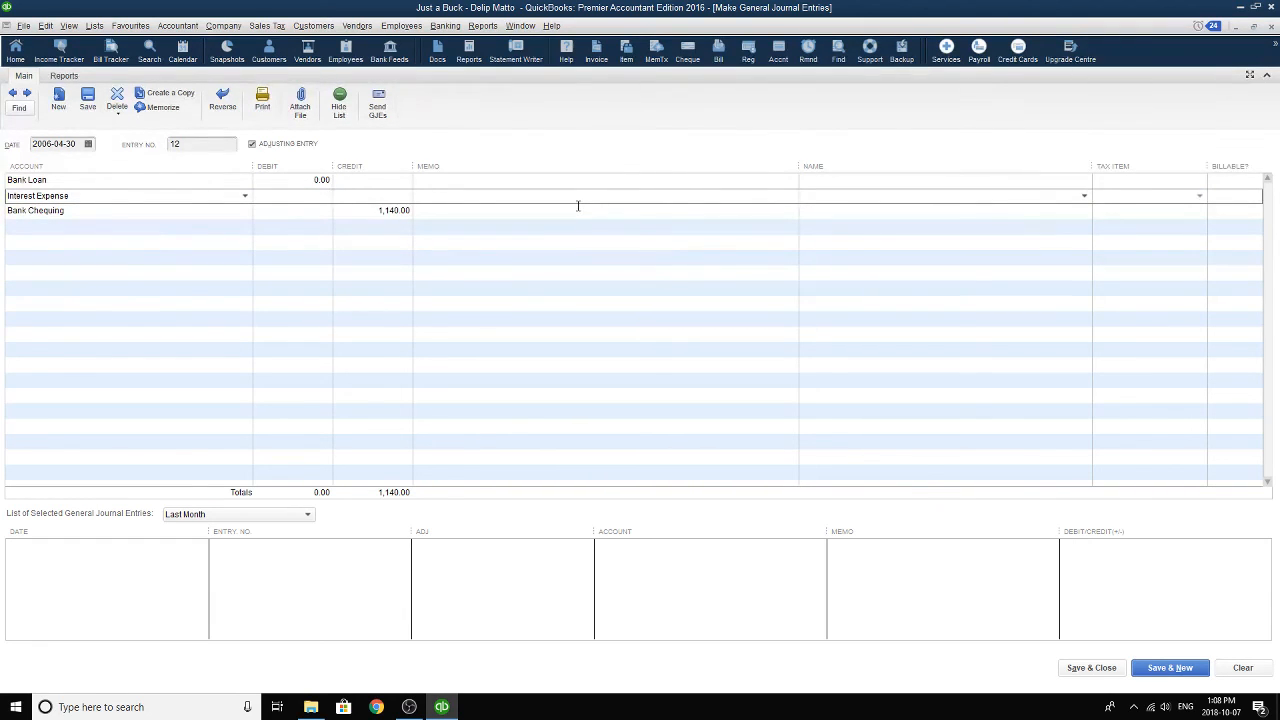
{"action": "type", "text": "140"}
{"action": "left_click", "coordinate": [301, 211]}
{"action": "double_click", "coordinate": [318, 180]}
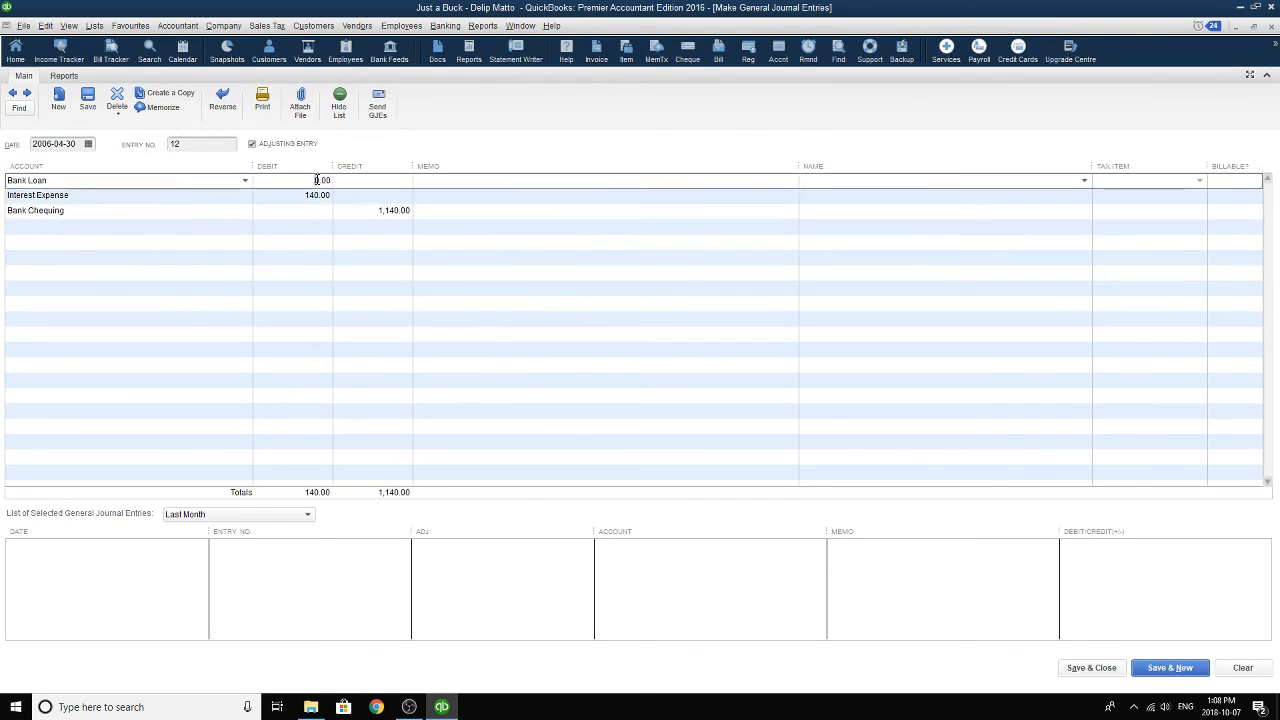
{"action": "type", "text": "1000"}
{"action": "left_click", "coordinate": [329, 210]}
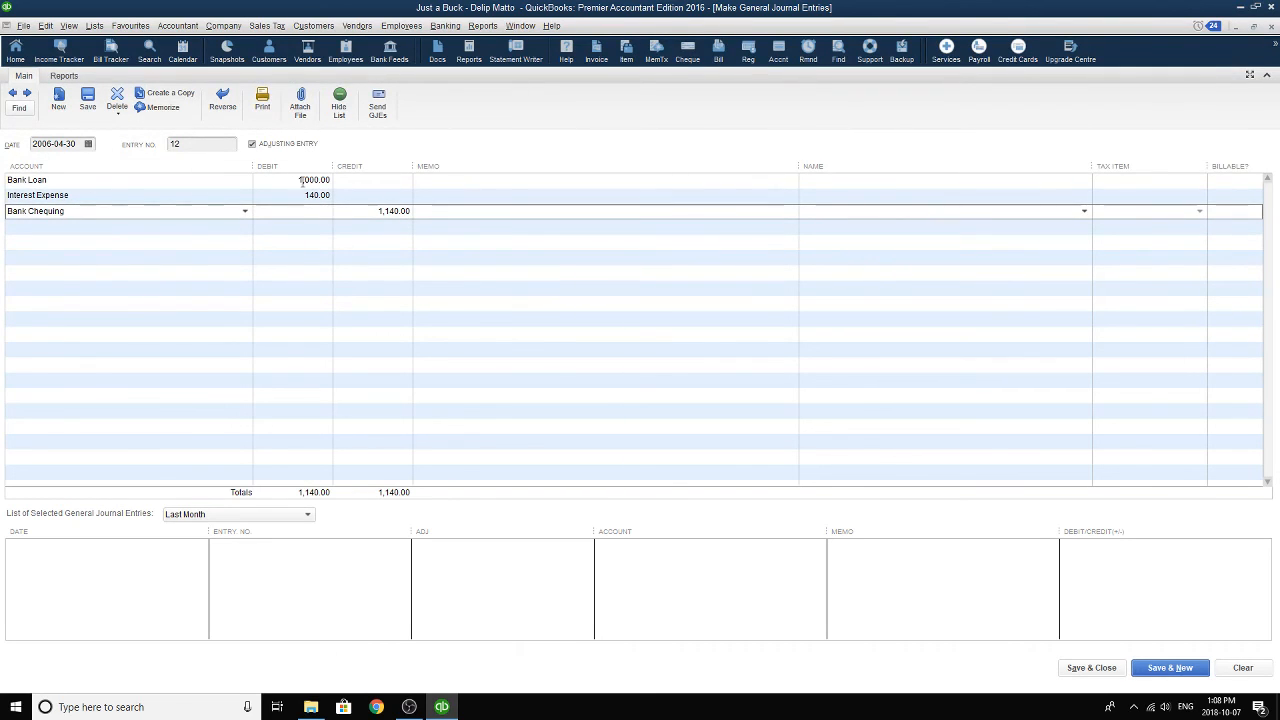
{"action": "left_click", "coordinate": [301, 181]}
{"action": "left_click", "coordinate": [395, 211]}
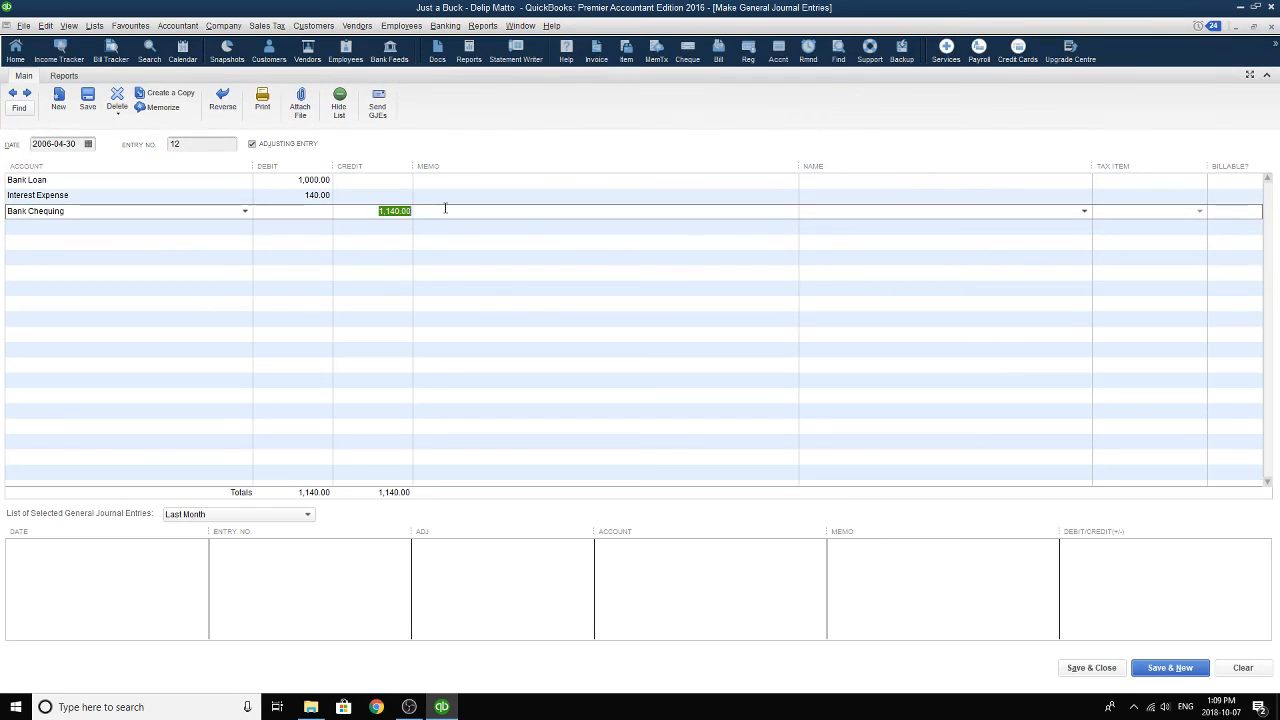
{"action": "left_click", "coordinate": [372, 212]}
{"action": "left_click", "coordinate": [305, 197]}
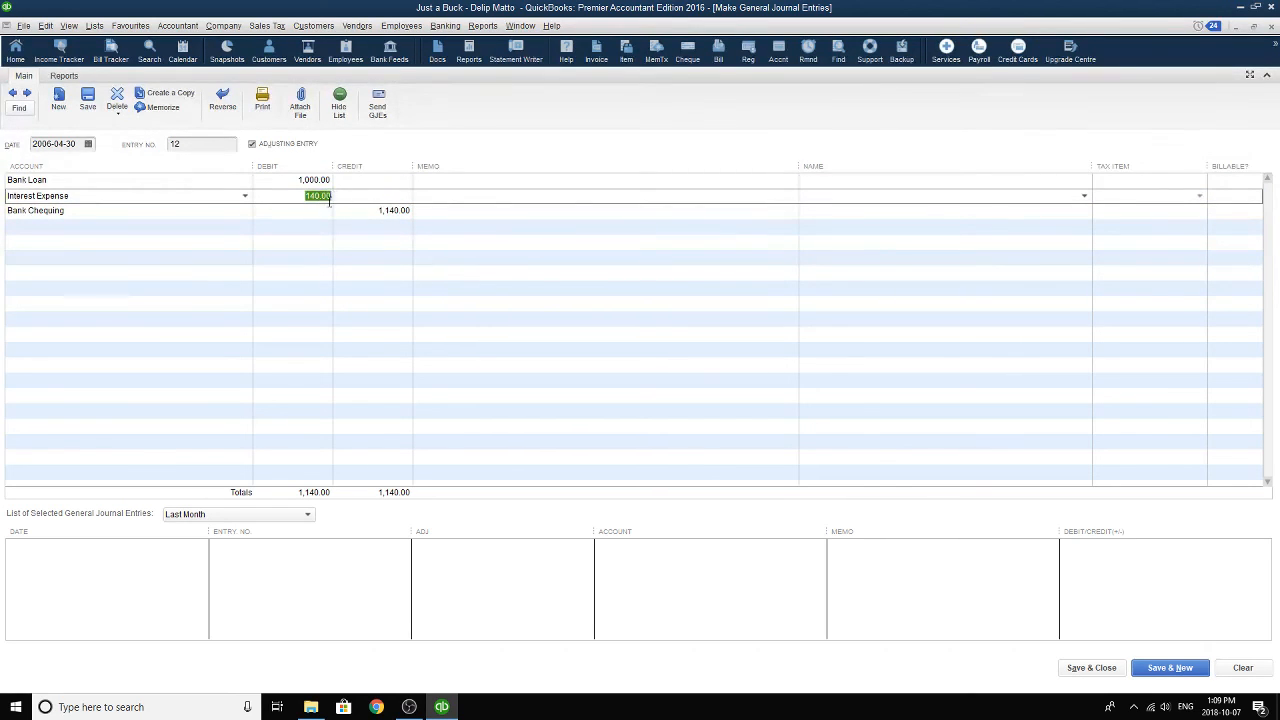
{"action": "left_click", "coordinate": [321, 195]}
{"action": "left_click", "coordinate": [372, 210]}
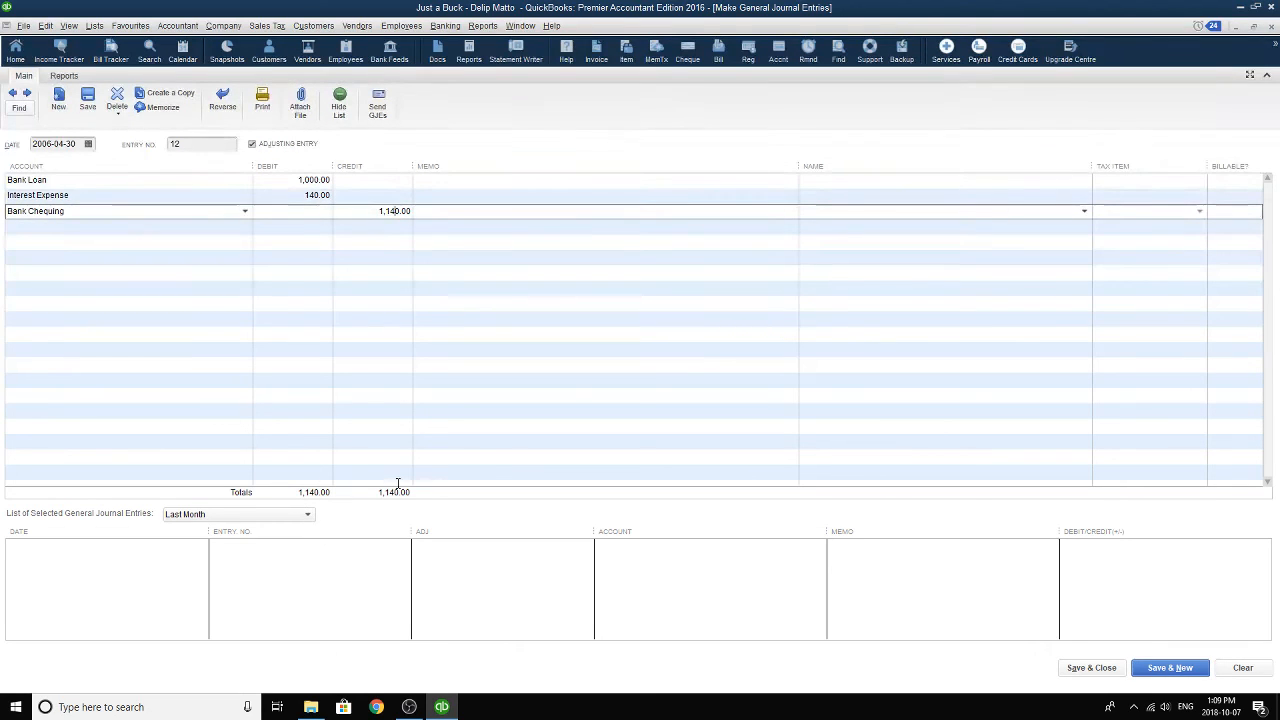
- Enter the memo "Memo #DM-56621 (Bank Debit Memo)." on the Bank Loan line
{"action": "left_click", "coordinate": [454, 181]}
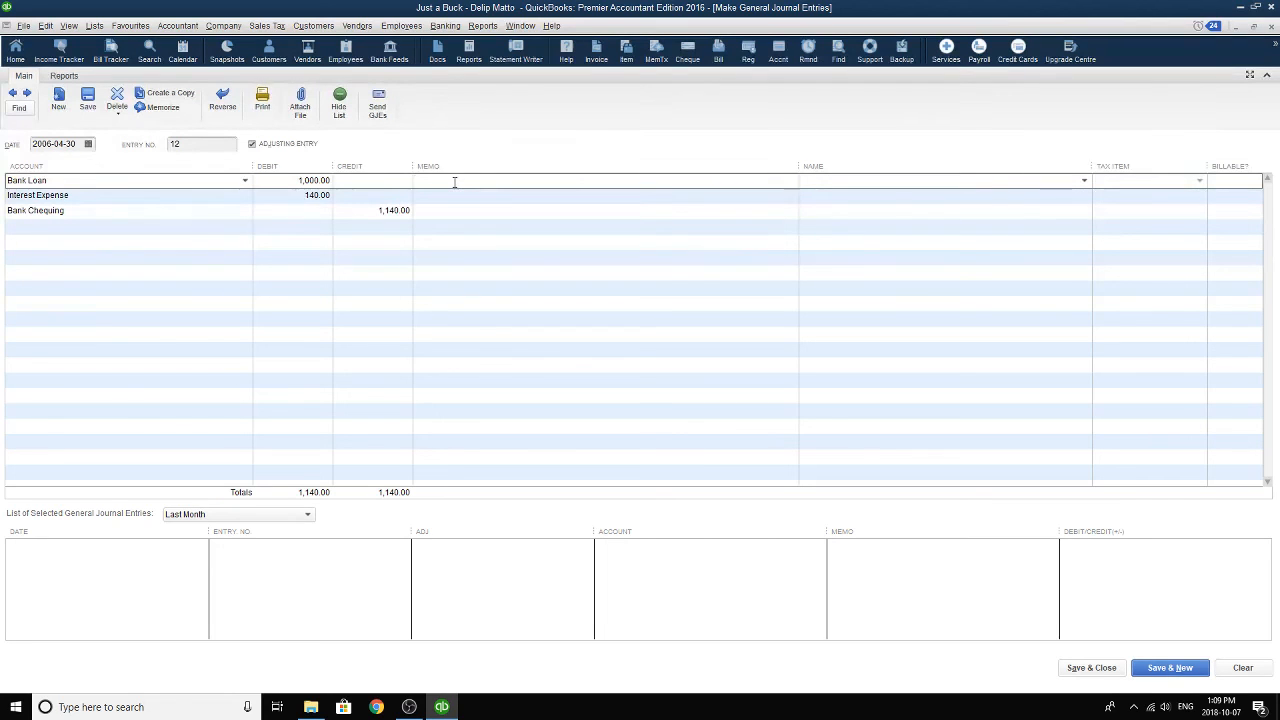
{"action": "type", "text": "DM-"}
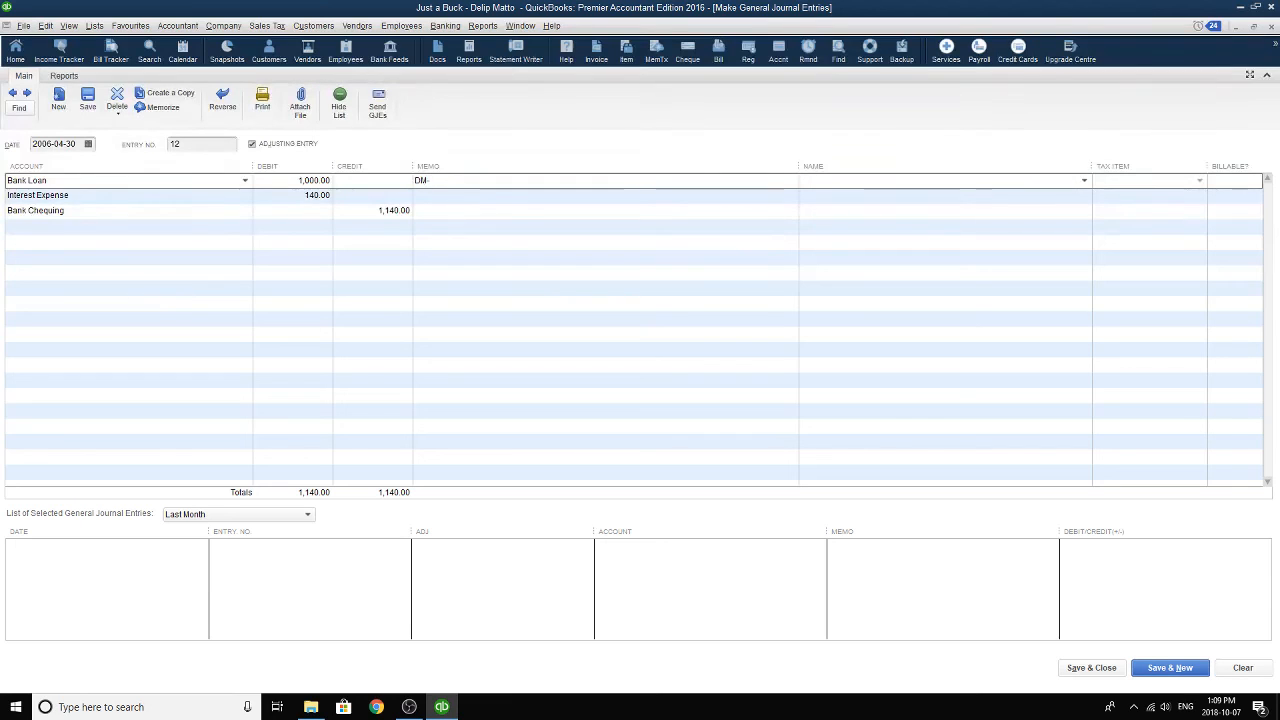
{"action": "type", "text": "56621"}
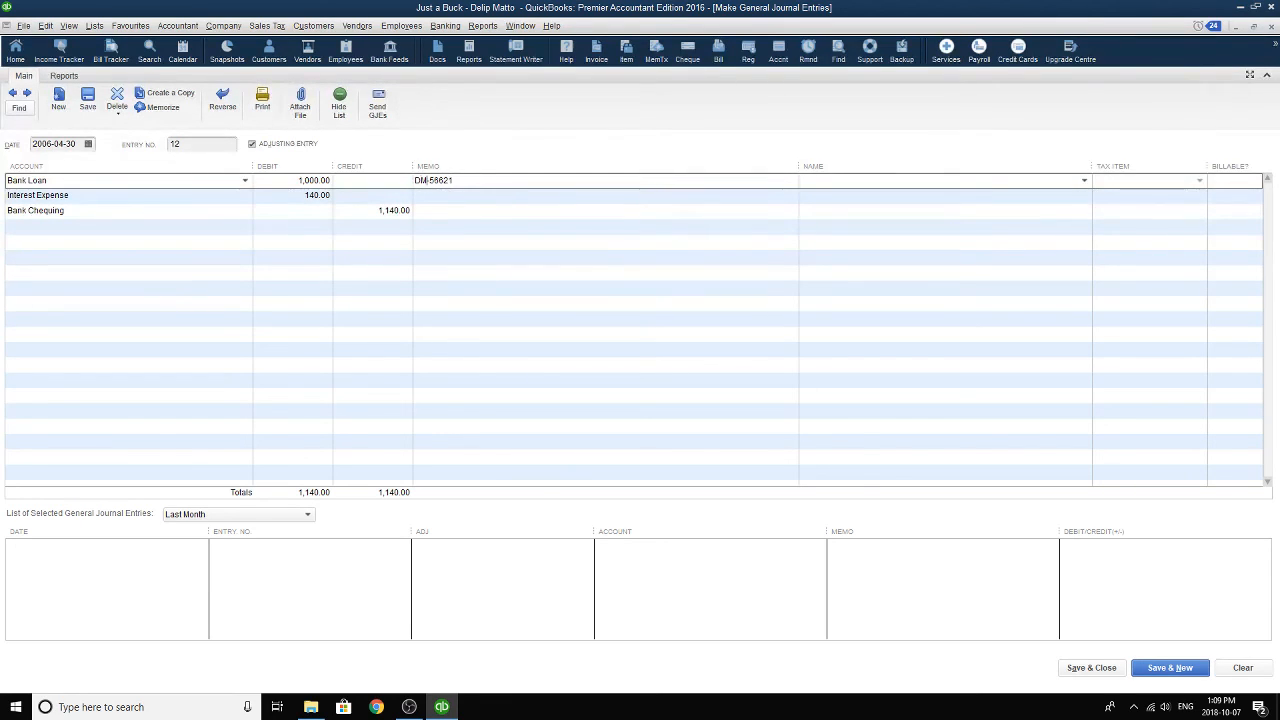
{"action": "type", "text": "Memo #("}
{"action": "type", "text": "Bank Debit Memo"}
{"action": "key", "text": "BackSpace"}
{"action": "key", "text": "BackSpace"}
{"action": "key", "text": "BackSpace"}
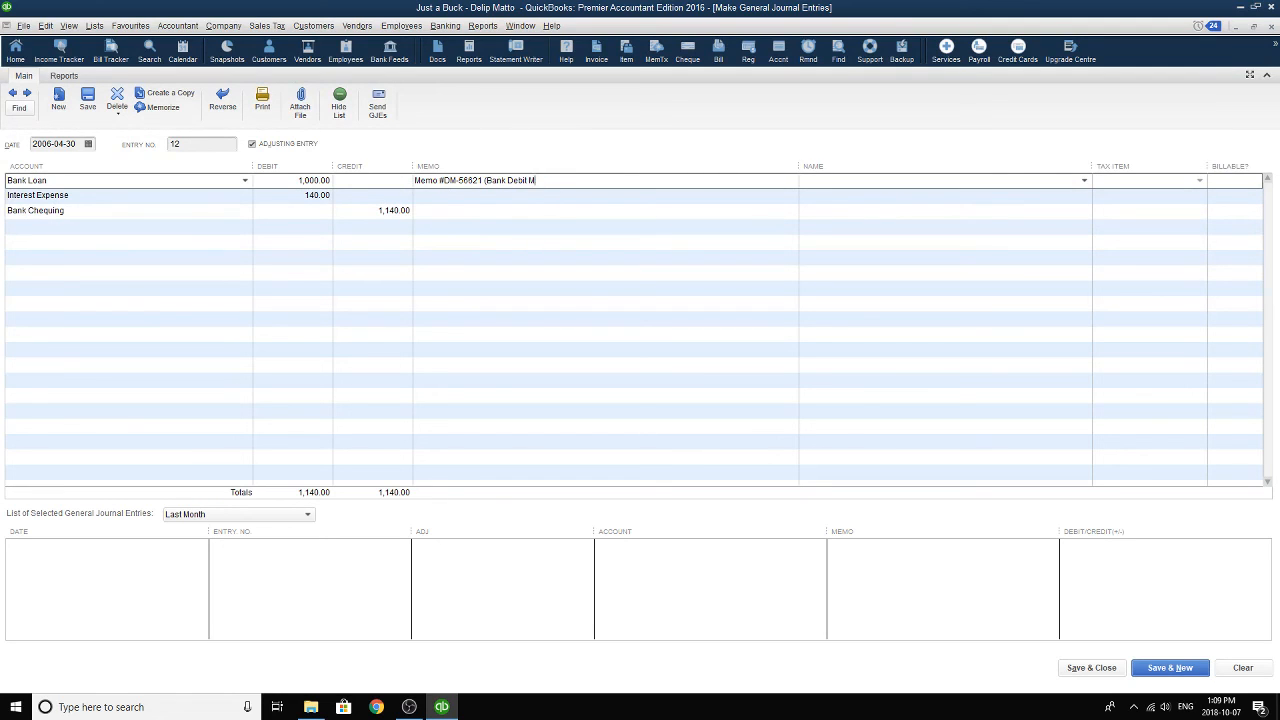
{"action": "type", "text": "emo)"}
- Copy the Bank Loan memo to the Interest Expense and Bank Chequing lines, and save and close the entry
{"action": "left_click_drag", "start_coordinate": [563, 183], "coordinate": [301, 180]}
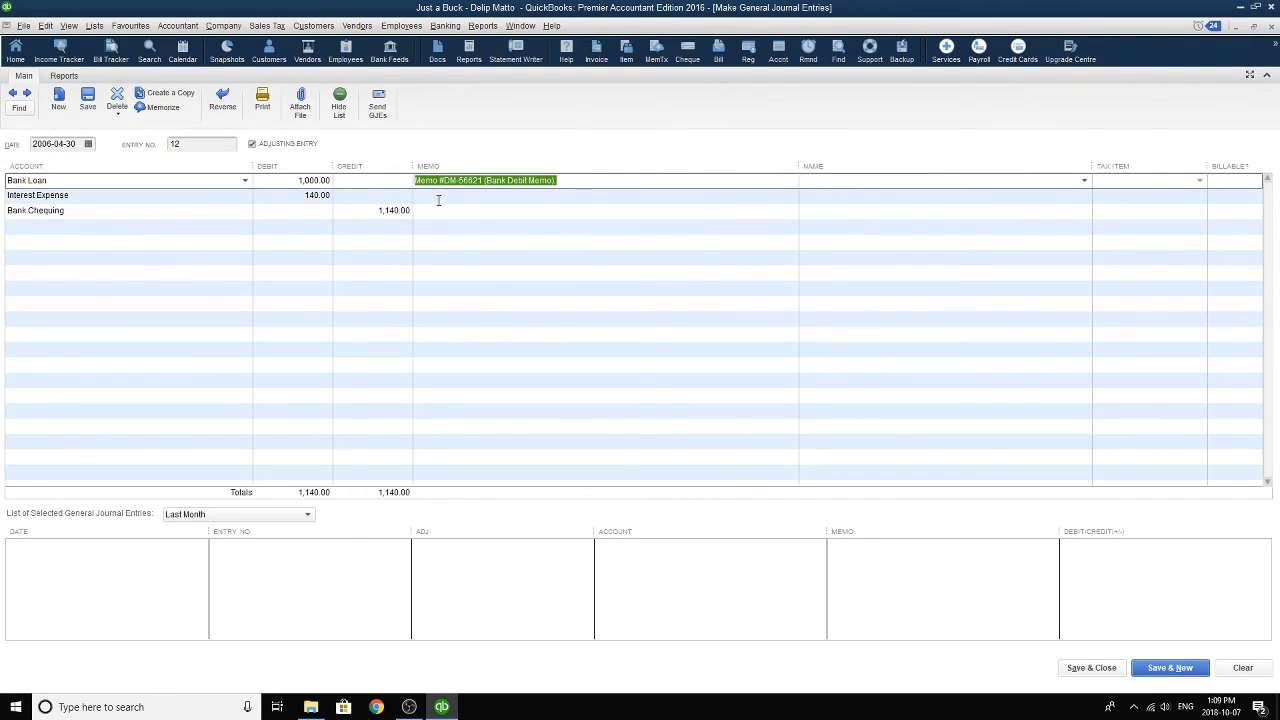
{"action": "left_click", "coordinate": [439, 198]}
{"action": "type", "text": "Memo #DM-56621 (Bank Debit Memo)."}
{"action": "left_click", "coordinate": [446, 212]}
{"action": "type", "text": "Memo #DM-56621 (Bank Debit Memo)."}
{"action": "left_click", "coordinate": [516, 252]}
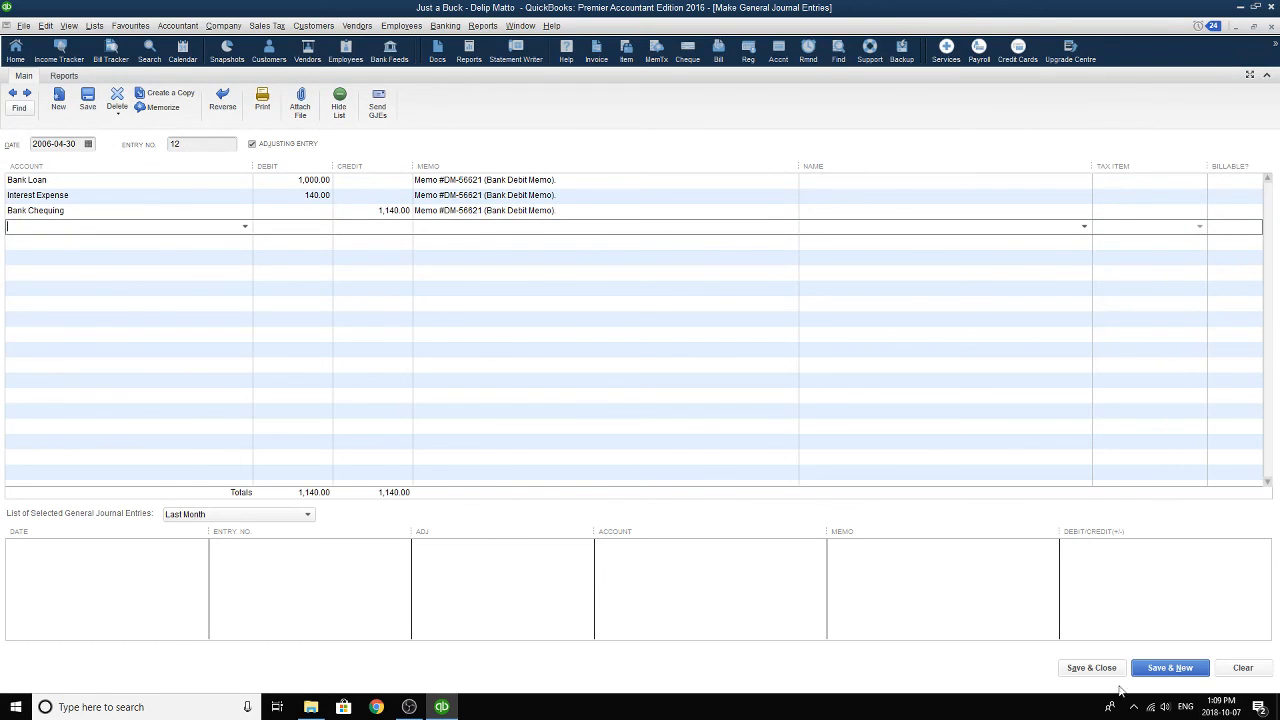
{"action": "left_click", "coordinate": [1091, 667]}
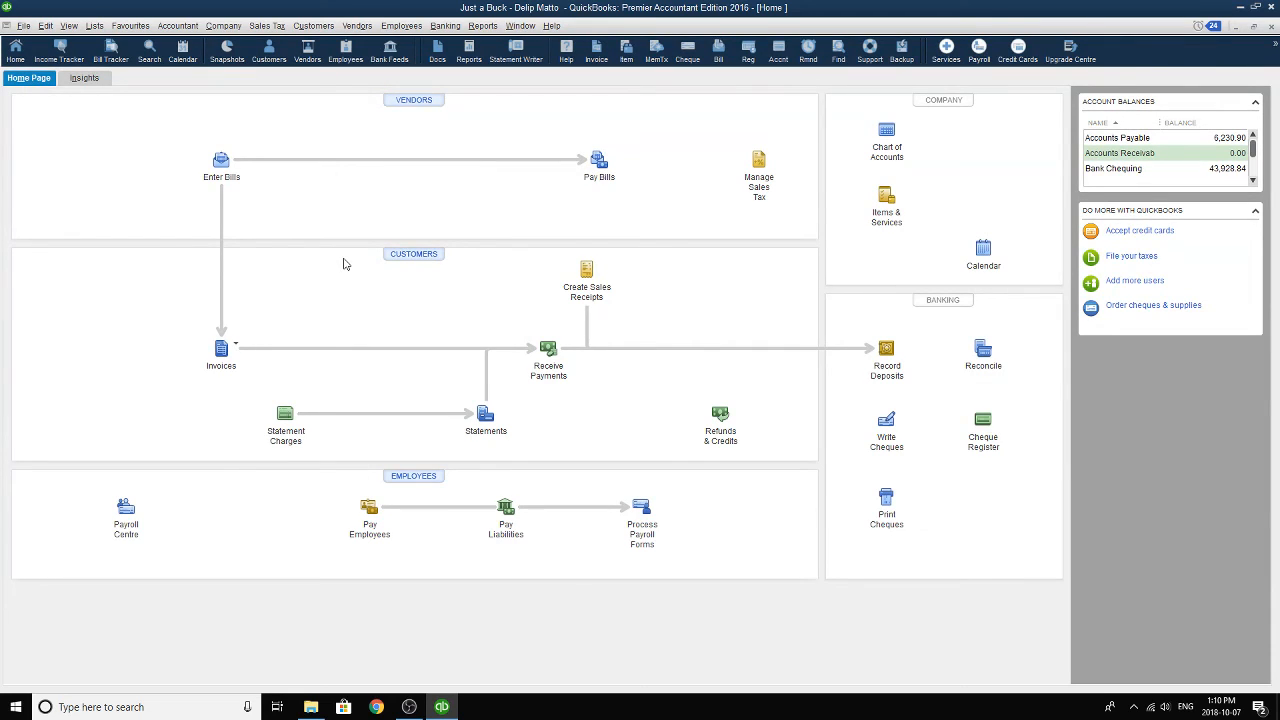
- Open the Balance Sheet Standard report from the Company & Financial reports
{"action": "left_click", "coordinate": [484, 28]}
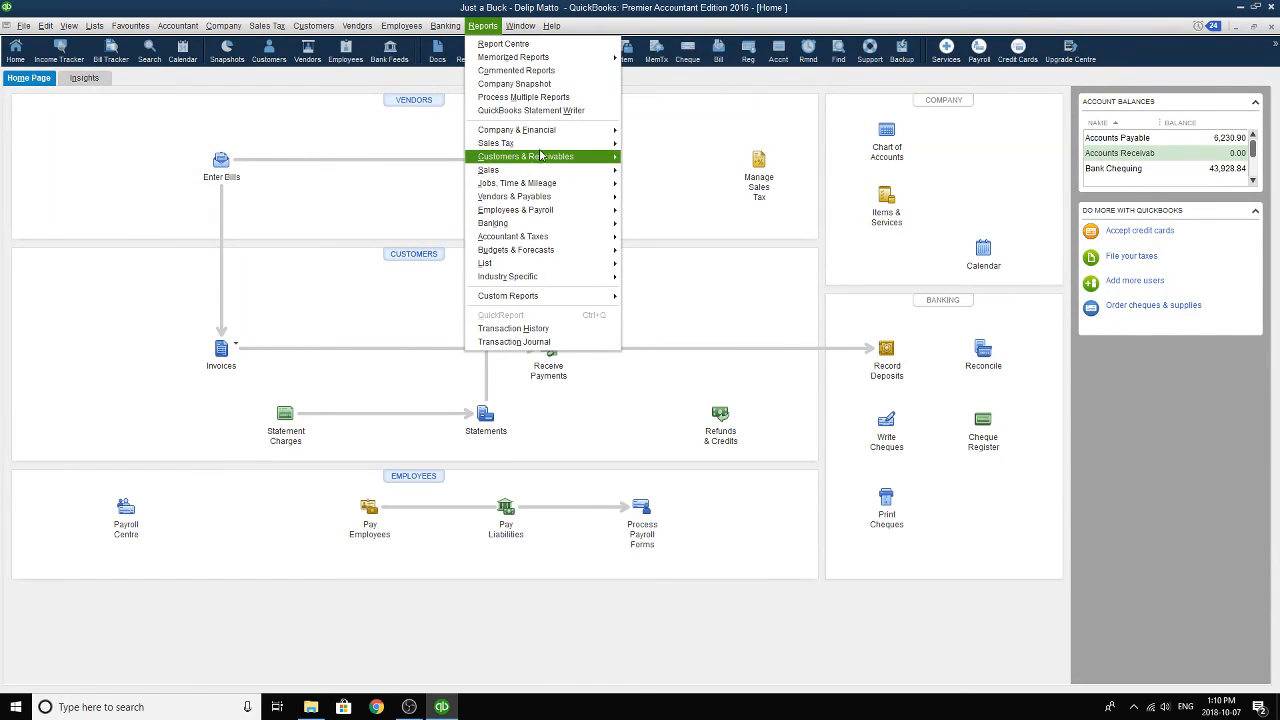
{"action": "mouse_move", "coordinate": [552, 131]}
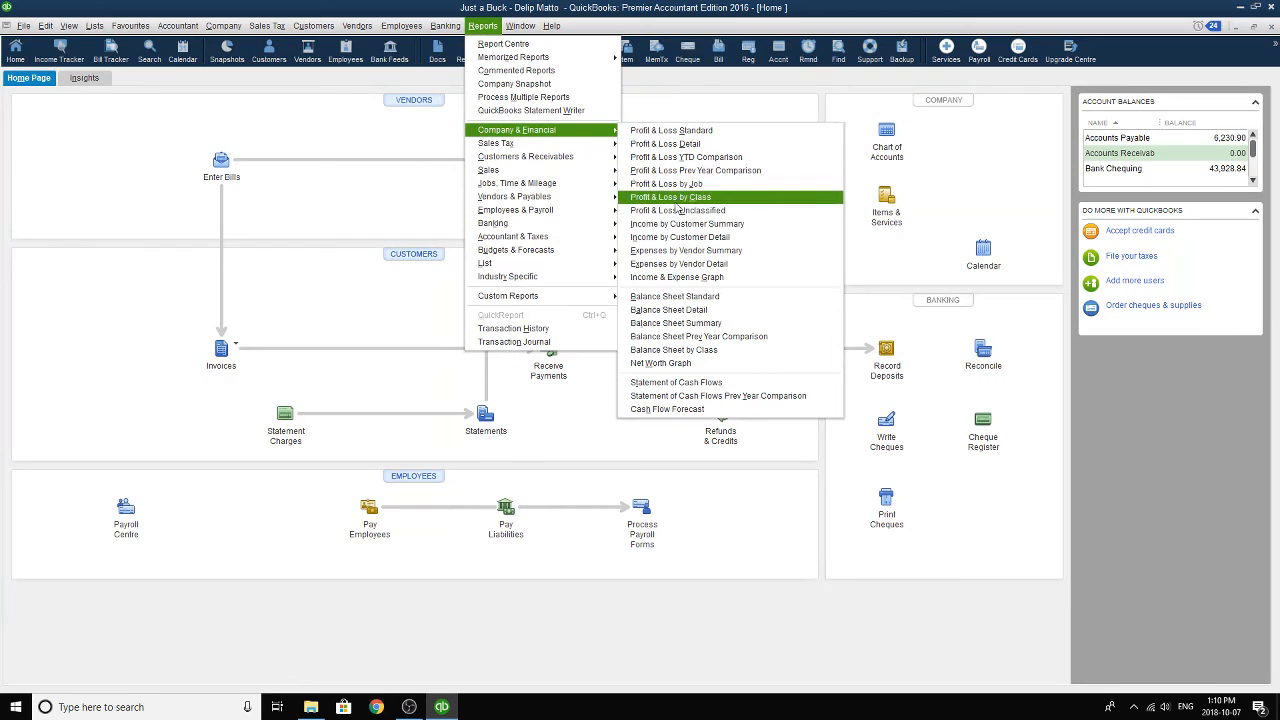
{"action": "left_click", "coordinate": [674, 296]}
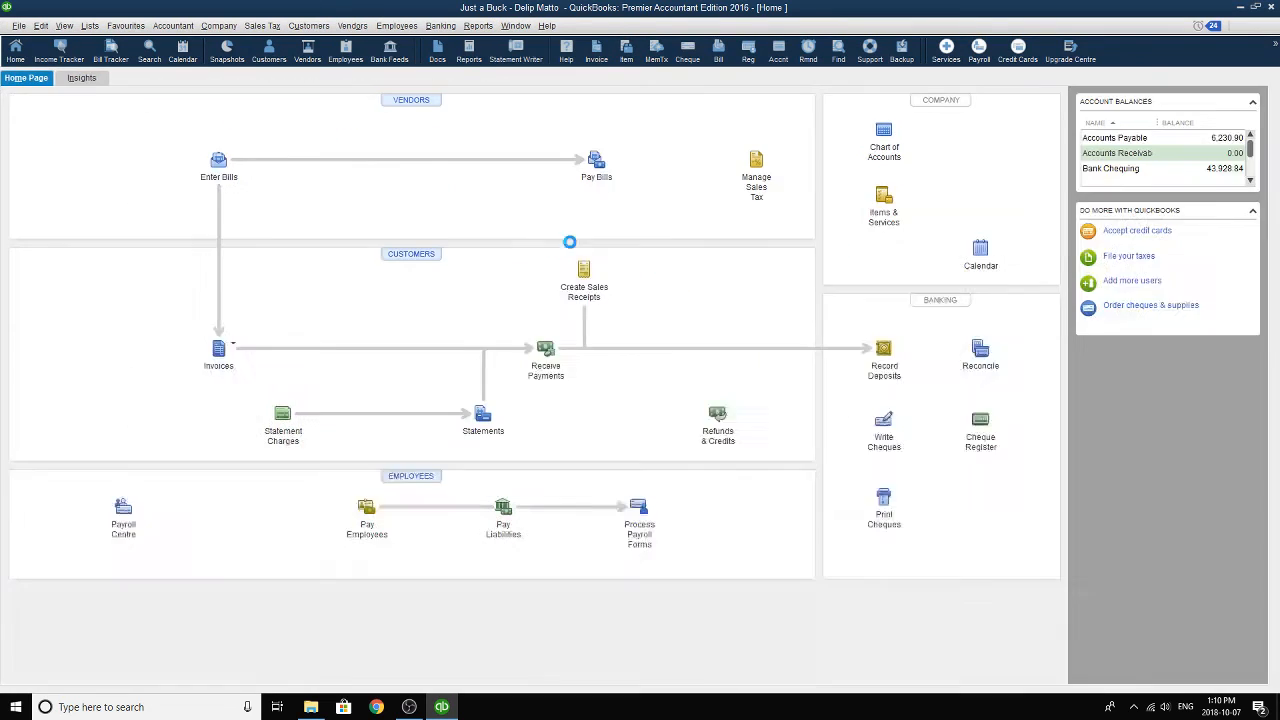
- Set the Balance Sheet's as-of date to 2006-04-30
{"action": "left_click", "coordinate": [254, 98]}
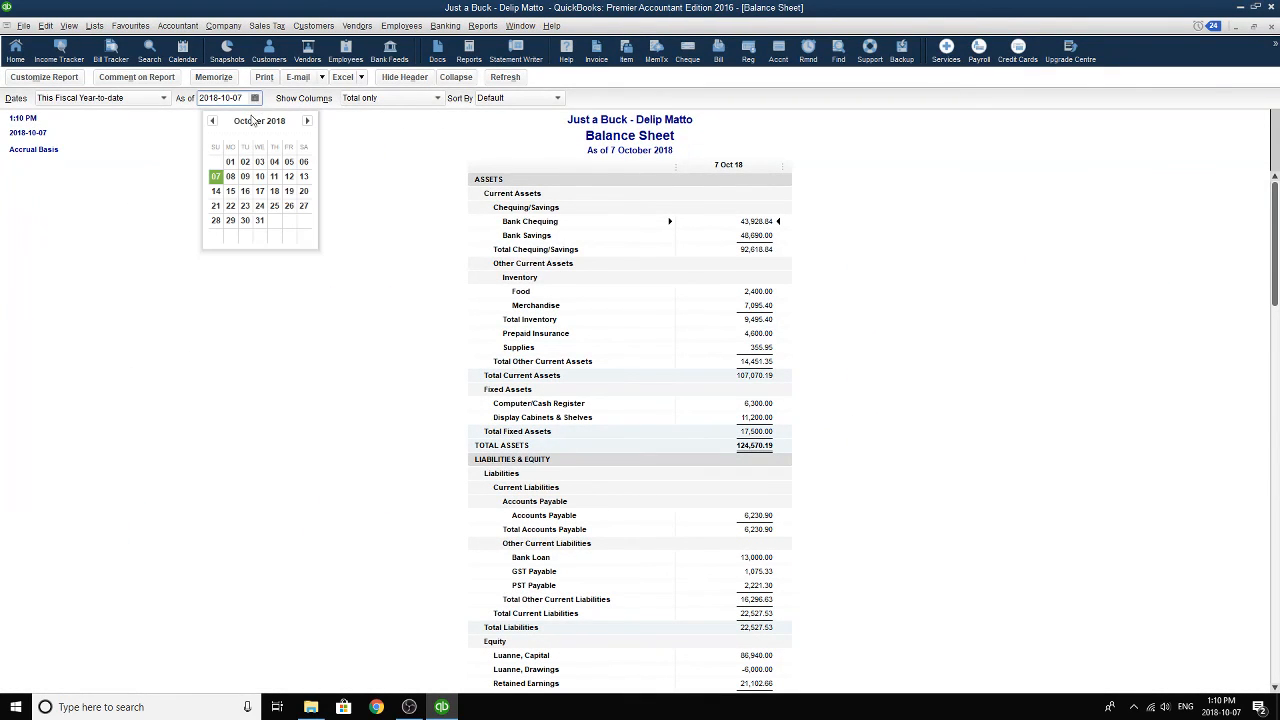
{"action": "left_click", "coordinate": [220, 97]}
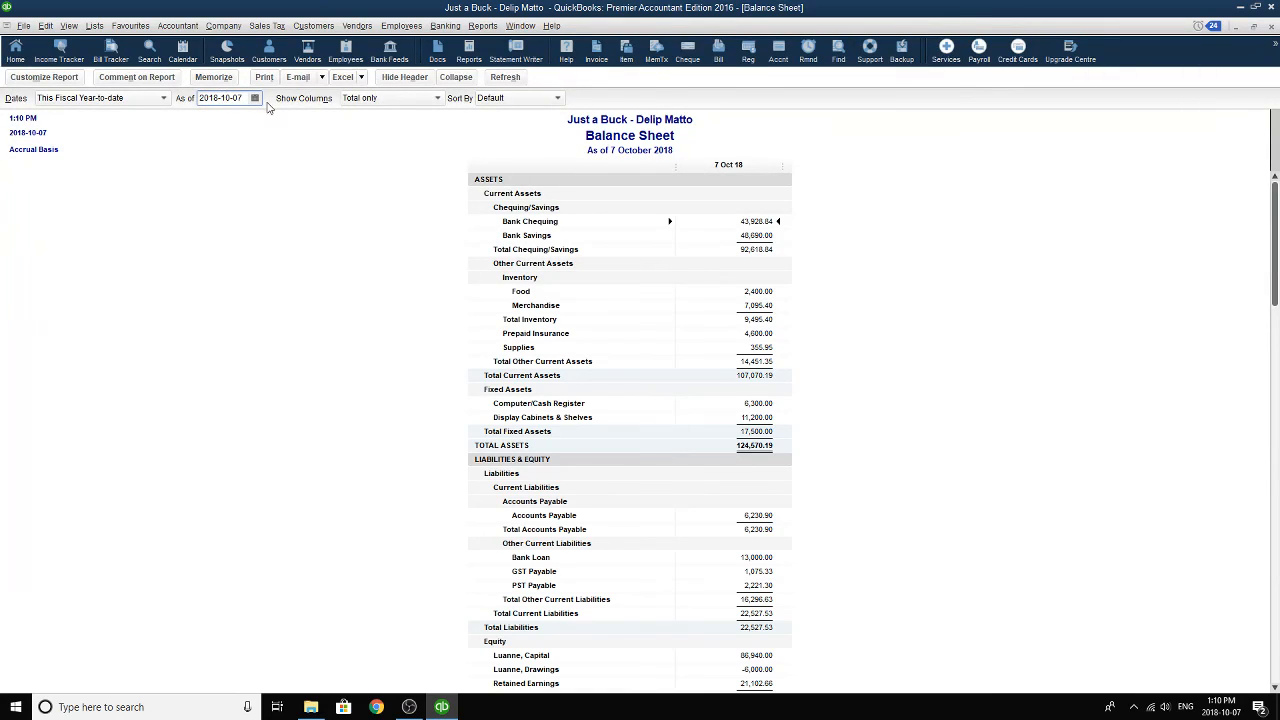
{"action": "key", "text": "BackSpace"}
{"action": "type", "text": "06"}
{"action": "key", "text": "plus"}
{"action": "left_click", "coordinate": [254, 98]}
{"action": "left_click", "coordinate": [212, 121]}
{"action": "left_click", "coordinate": [212, 121]}
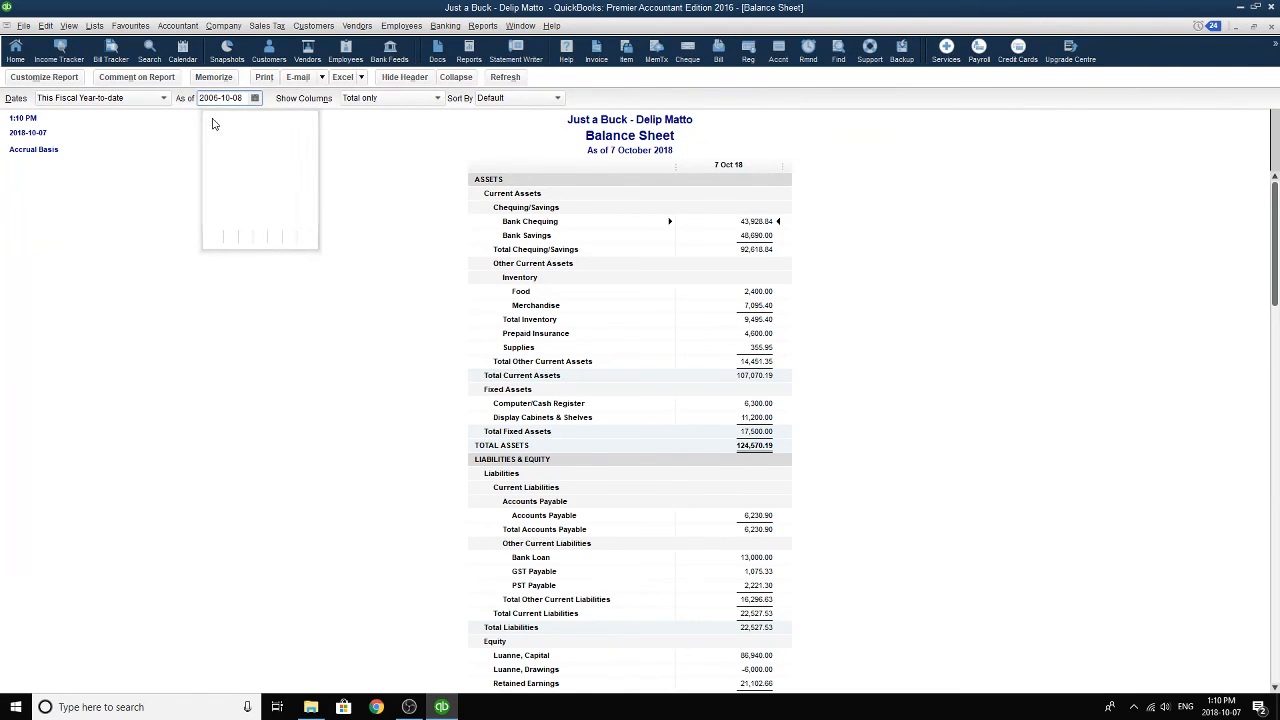
{"action": "left_click", "coordinate": [212, 121]}
{"action": "left_click", "coordinate": [212, 121]}
{"action": "left_click", "coordinate": [212, 121]}
{"action": "left_click", "coordinate": [212, 121]}
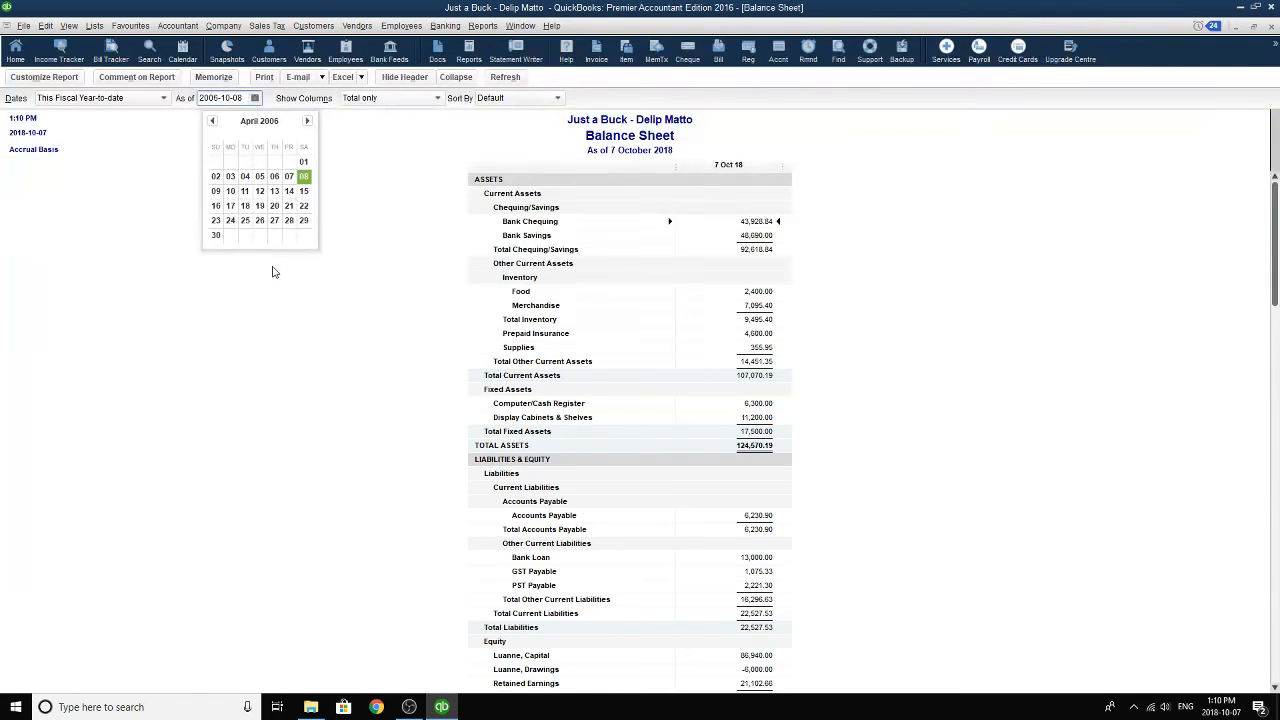
{"action": "left_click", "coordinate": [214, 235]}
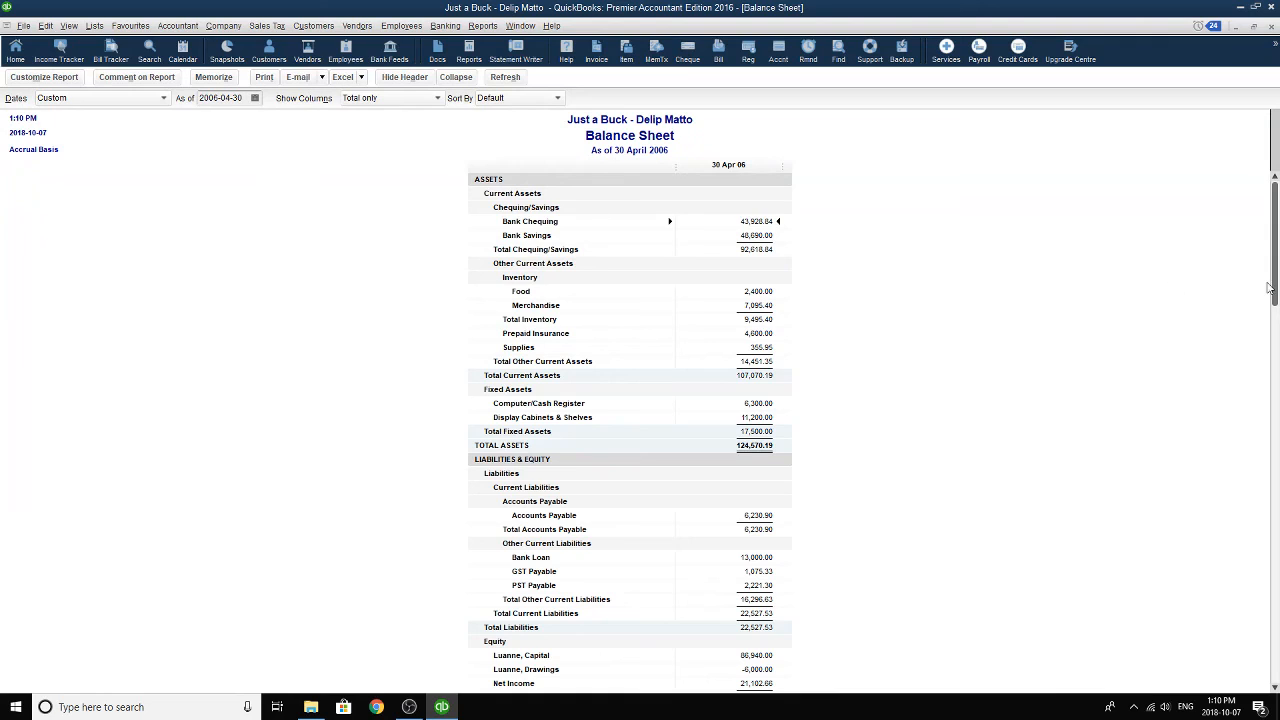
- Customize the Balance Sheet to show negative numbers in parentheses and in bright red
{"action": "scroll", "coordinate": [1128, 302], "scroll_direction": "down", "scroll_amount": 1}
{"action": "scroll", "coordinate": [1128, 302], "scroll_direction": "up", "scroll_amount": 1}
{"action": "left_click", "coordinate": [55, 83]}
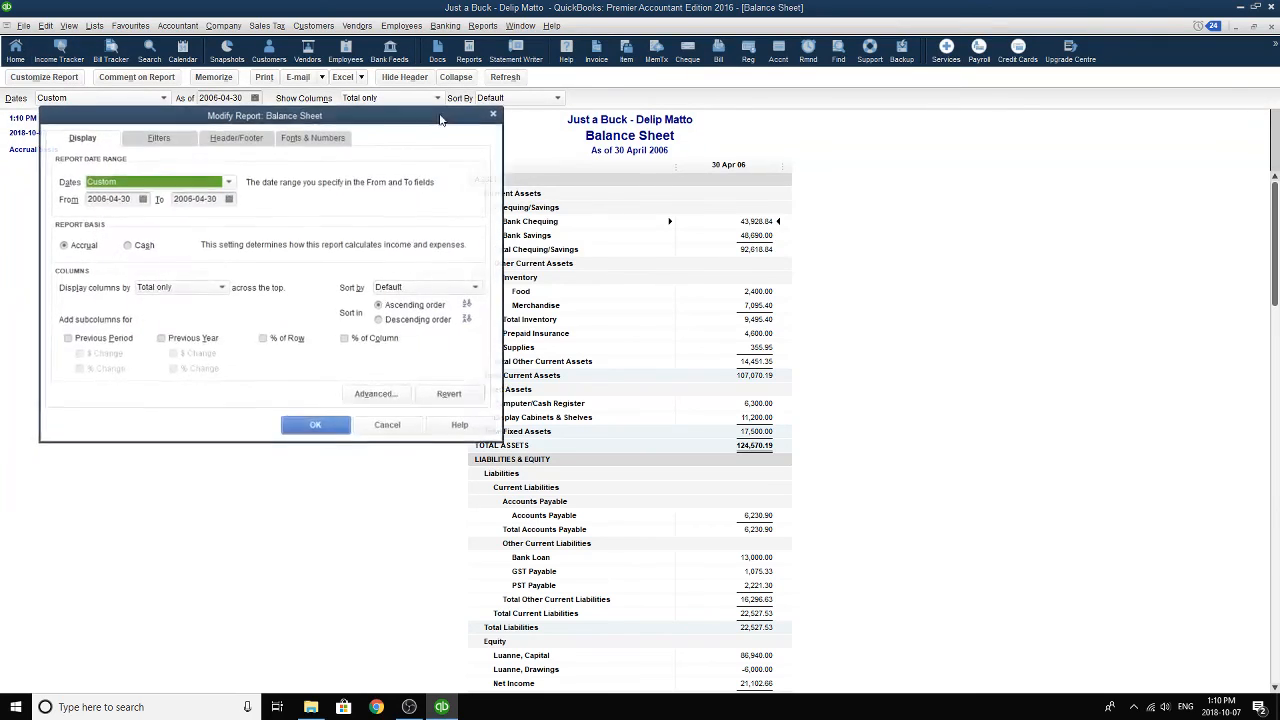
{"action": "left_click", "coordinate": [340, 137]}
{"action": "left_click", "coordinate": [183, 139]}
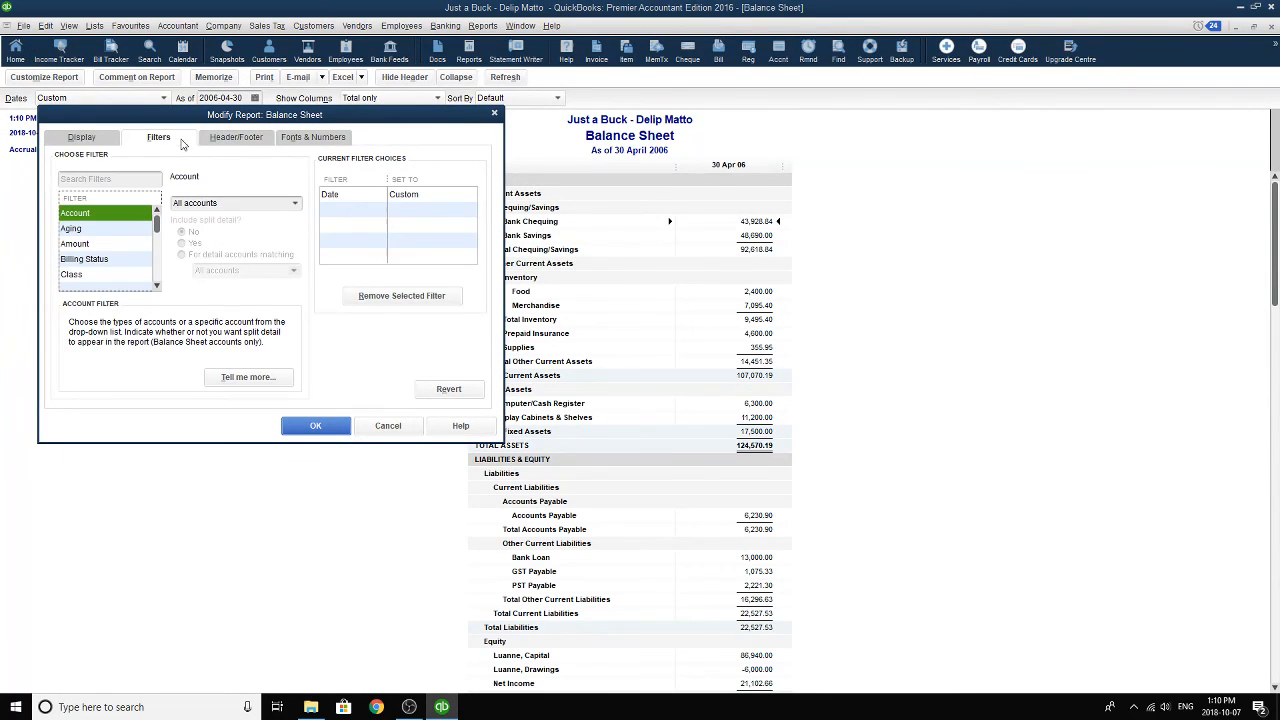
{"action": "left_click", "coordinate": [94, 138]}
{"action": "left_click", "coordinate": [325, 138]}
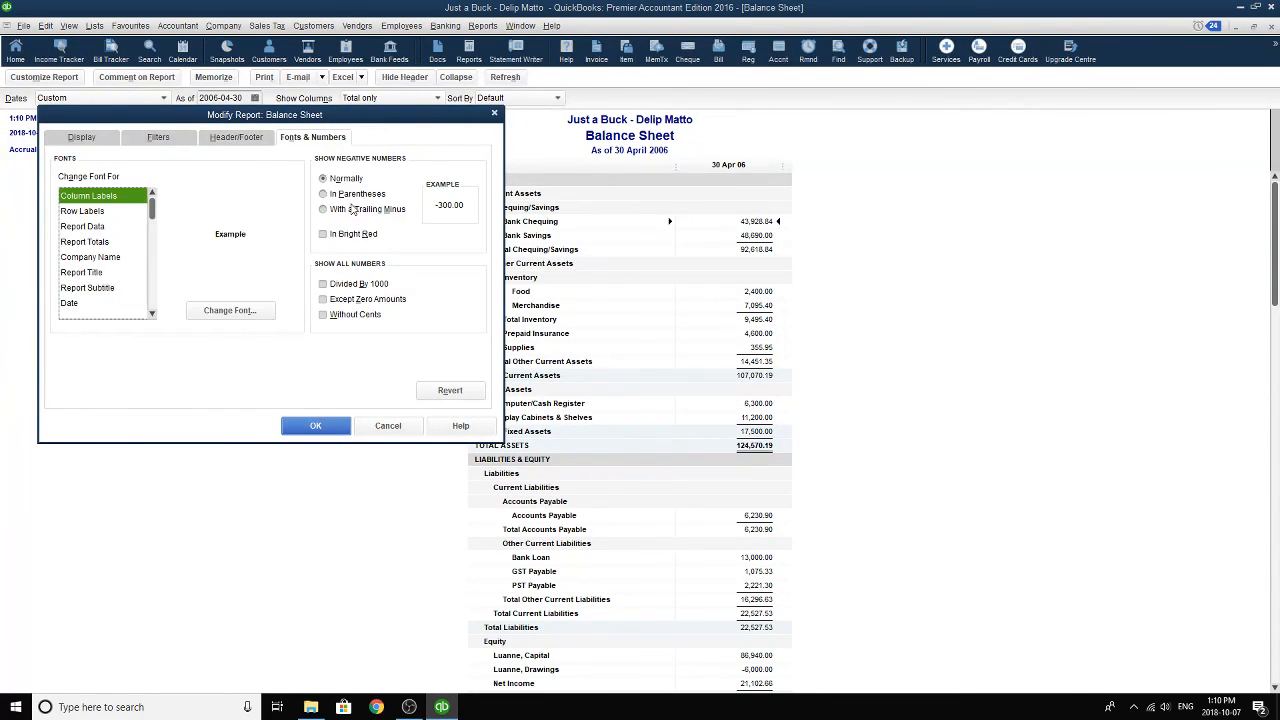
{"action": "left_click", "coordinate": [343, 234]}
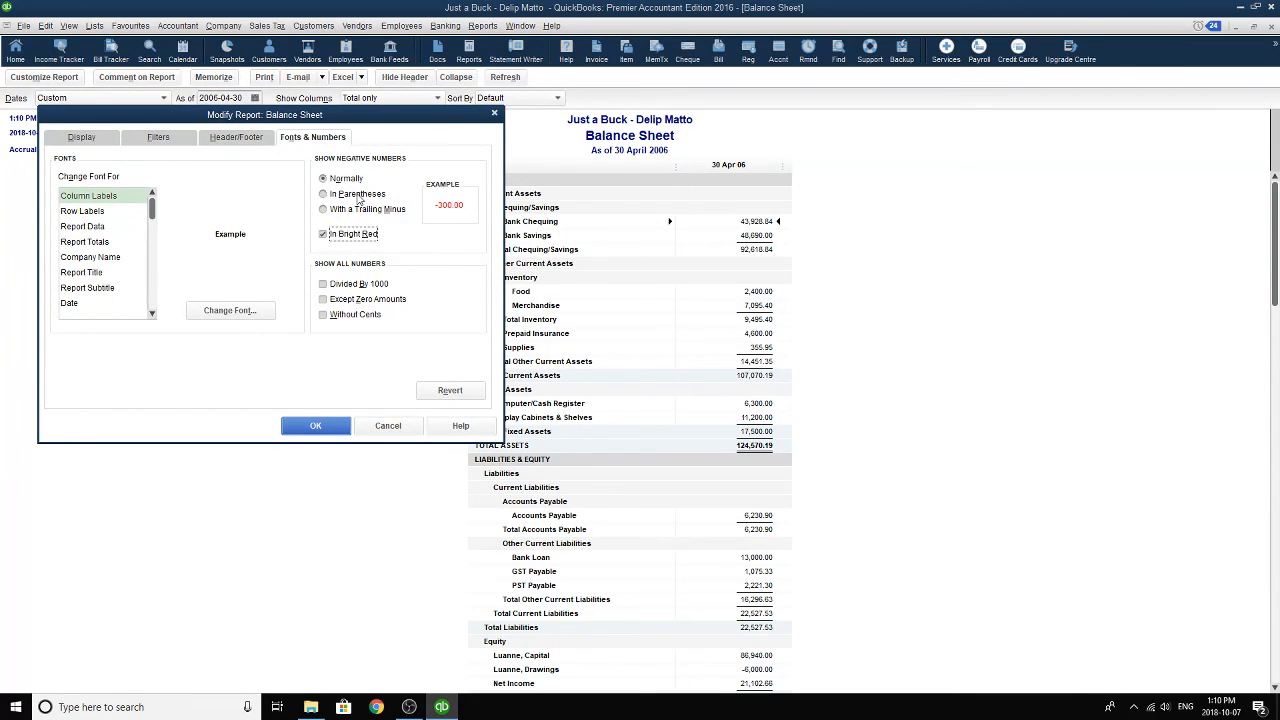
{"action": "left_click", "coordinate": [358, 194]}
{"action": "left_click", "coordinate": [315, 426]}
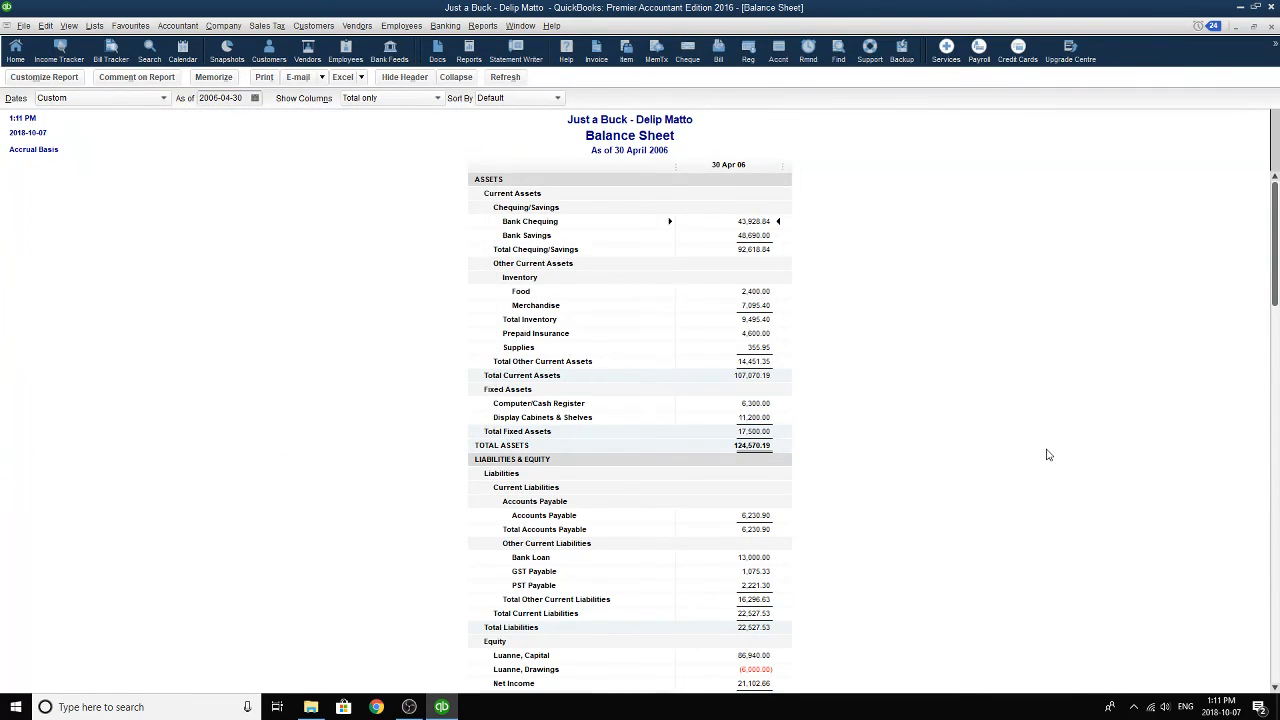
- Change the Balance Sheet's negative number format to a trailing minus
{"action": "scroll", "coordinate": [1020, 454], "scroll_direction": "down", "scroll_amount": 1}
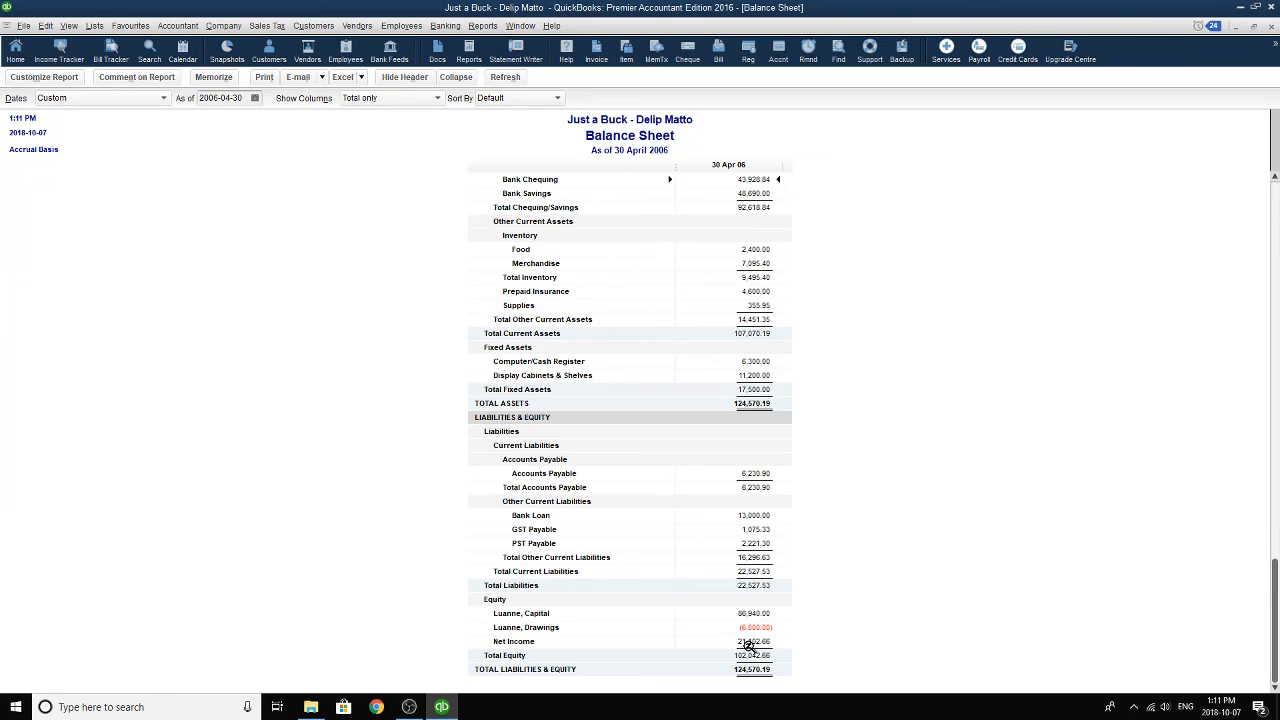
{"action": "left_click", "coordinate": [44, 77]}
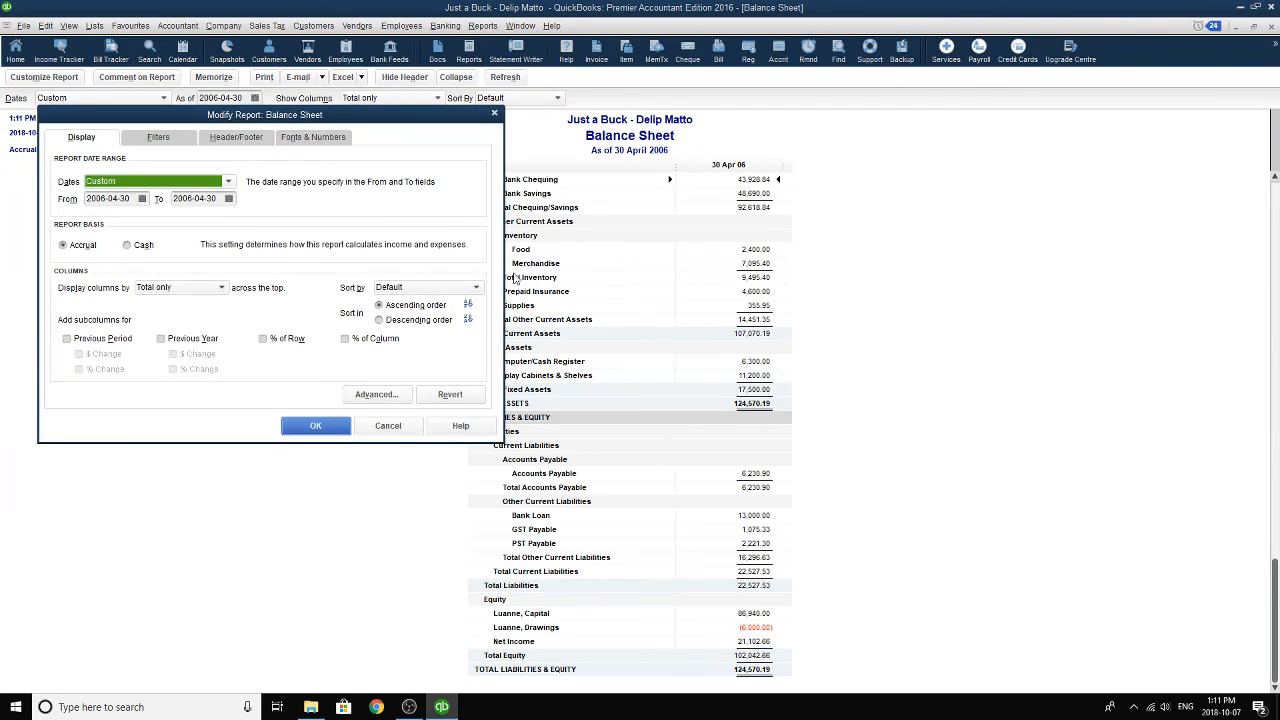
{"action": "left_click", "coordinate": [322, 142]}
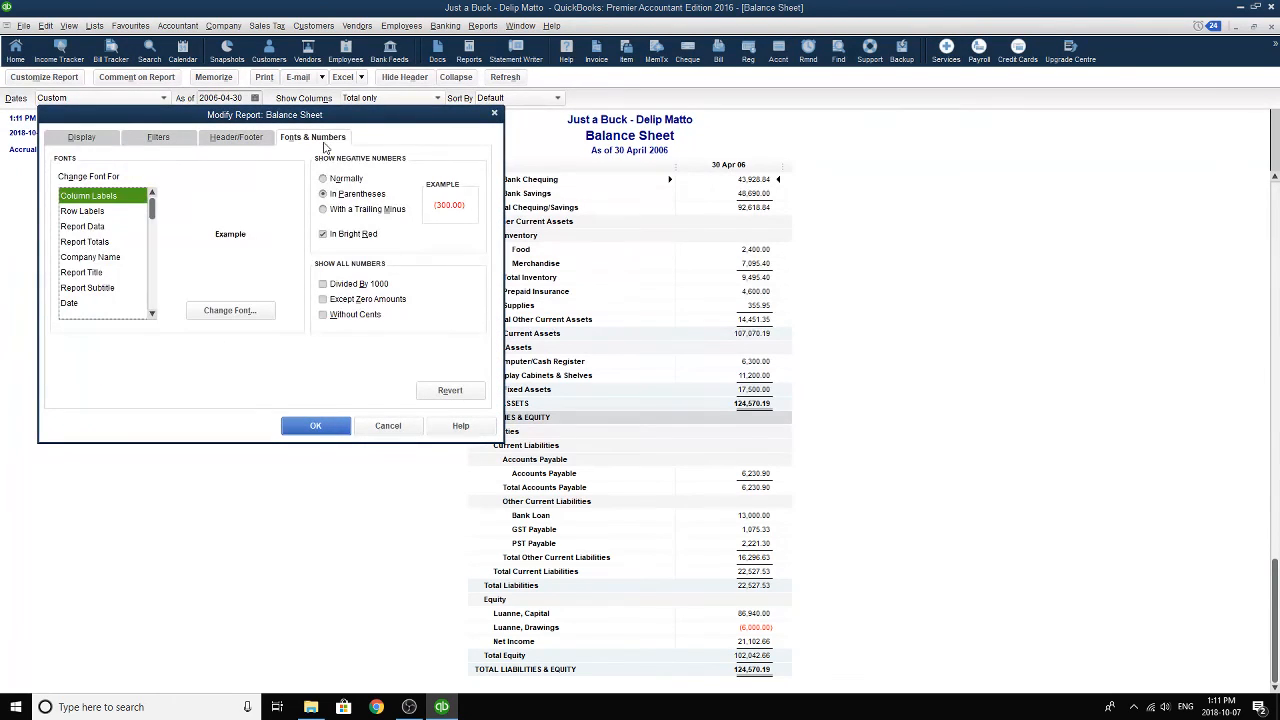
{"action": "left_click", "coordinate": [344, 210]}
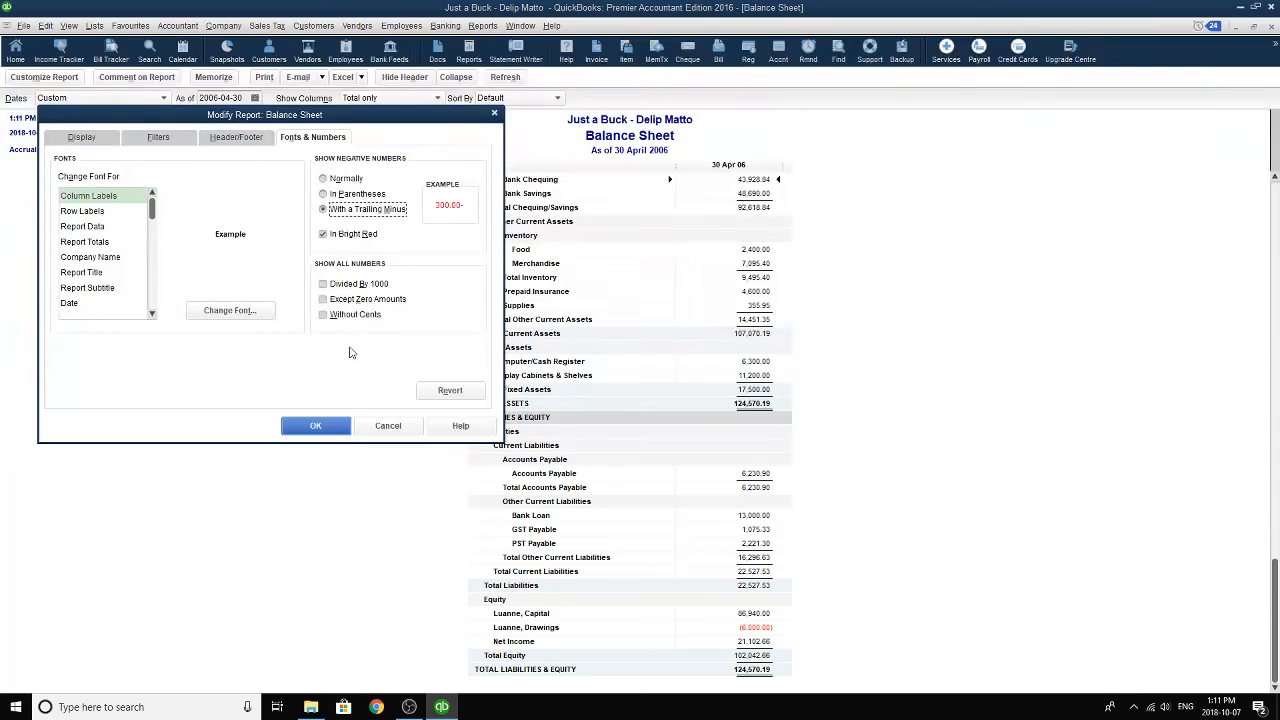
{"action": "left_click", "coordinate": [315, 426]}
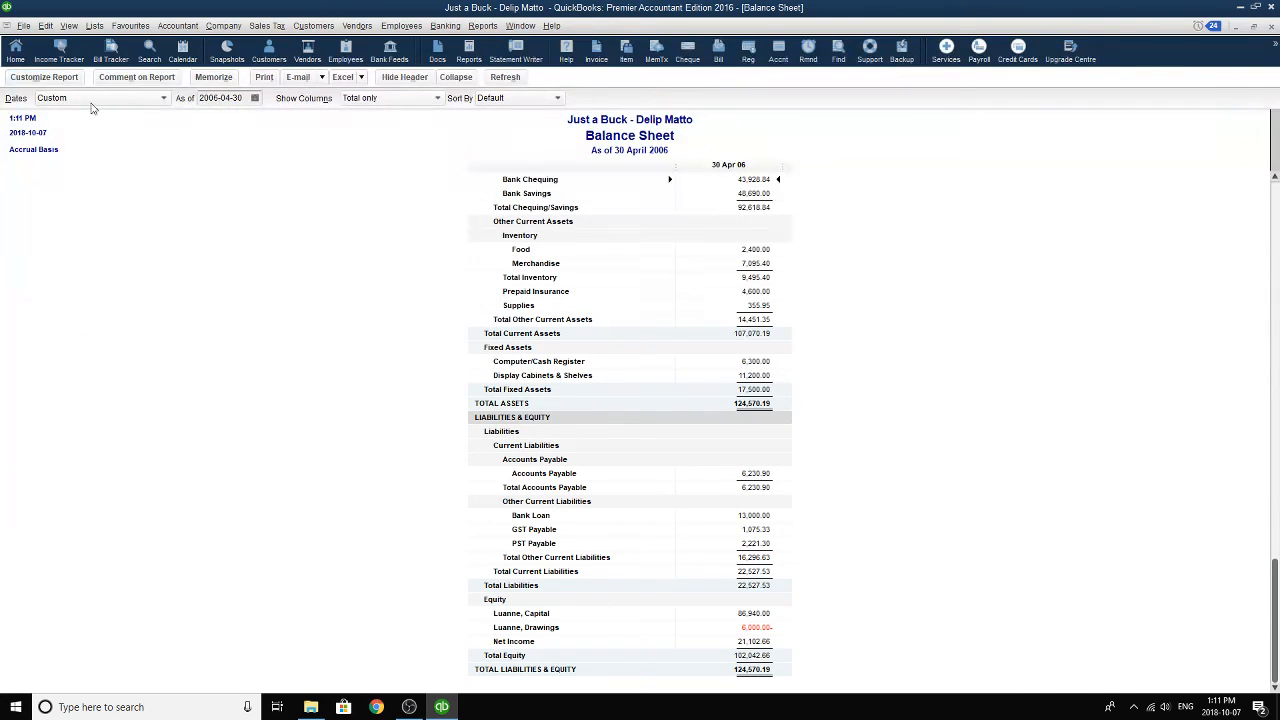
- Set the Balance Sheet's negative numbers back to the parentheses format
{"action": "left_click", "coordinate": [44, 77]}
{"action": "left_click", "coordinate": [314, 140]}
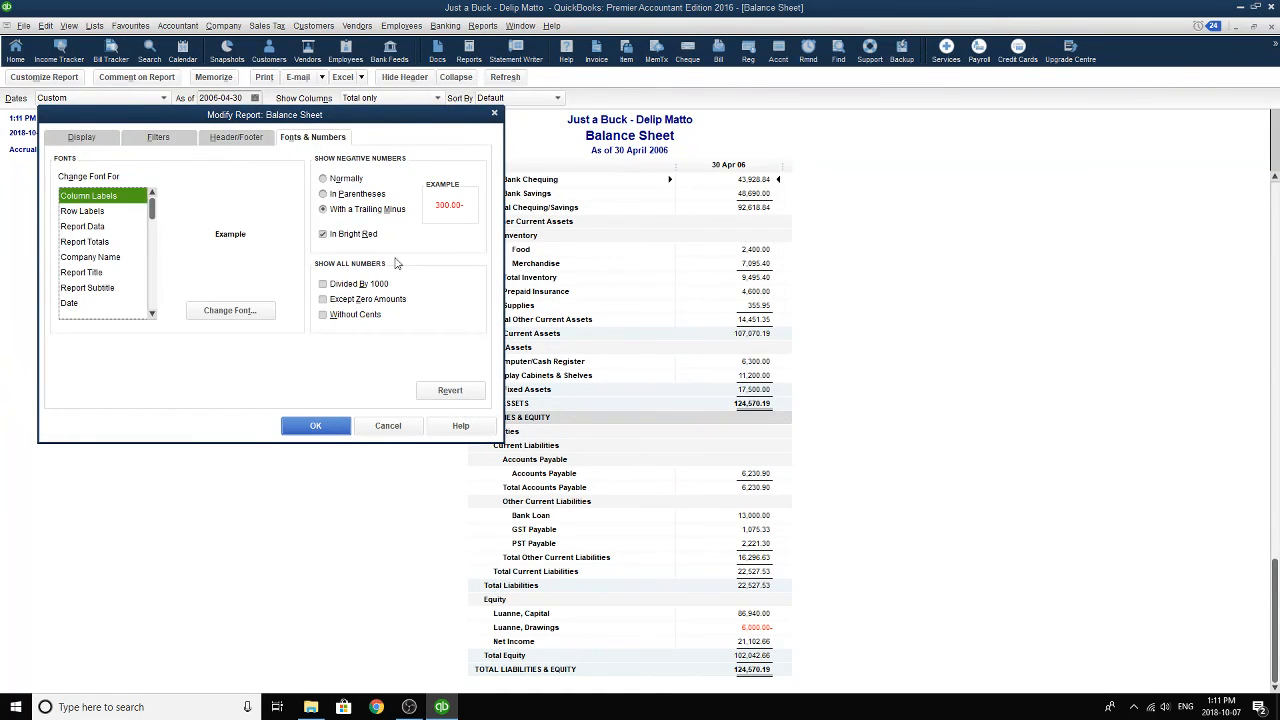
{"action": "left_click", "coordinate": [350, 196]}
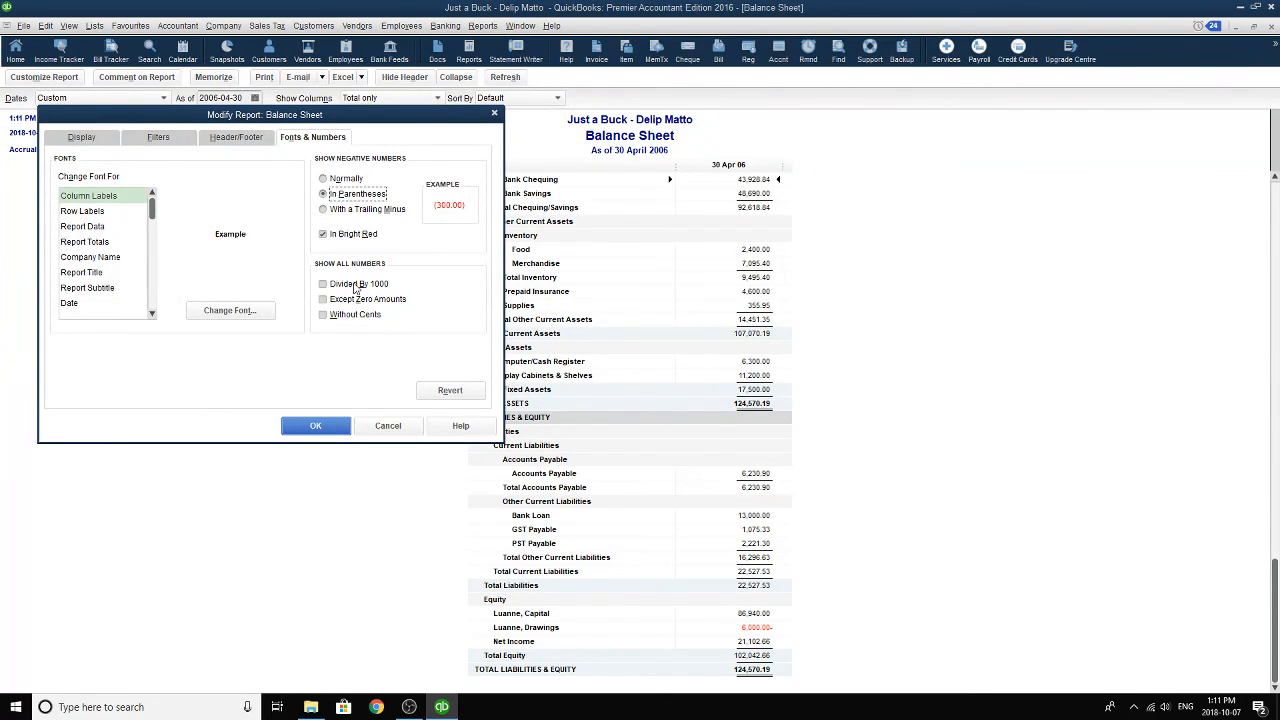
{"action": "left_click", "coordinate": [332, 425]}
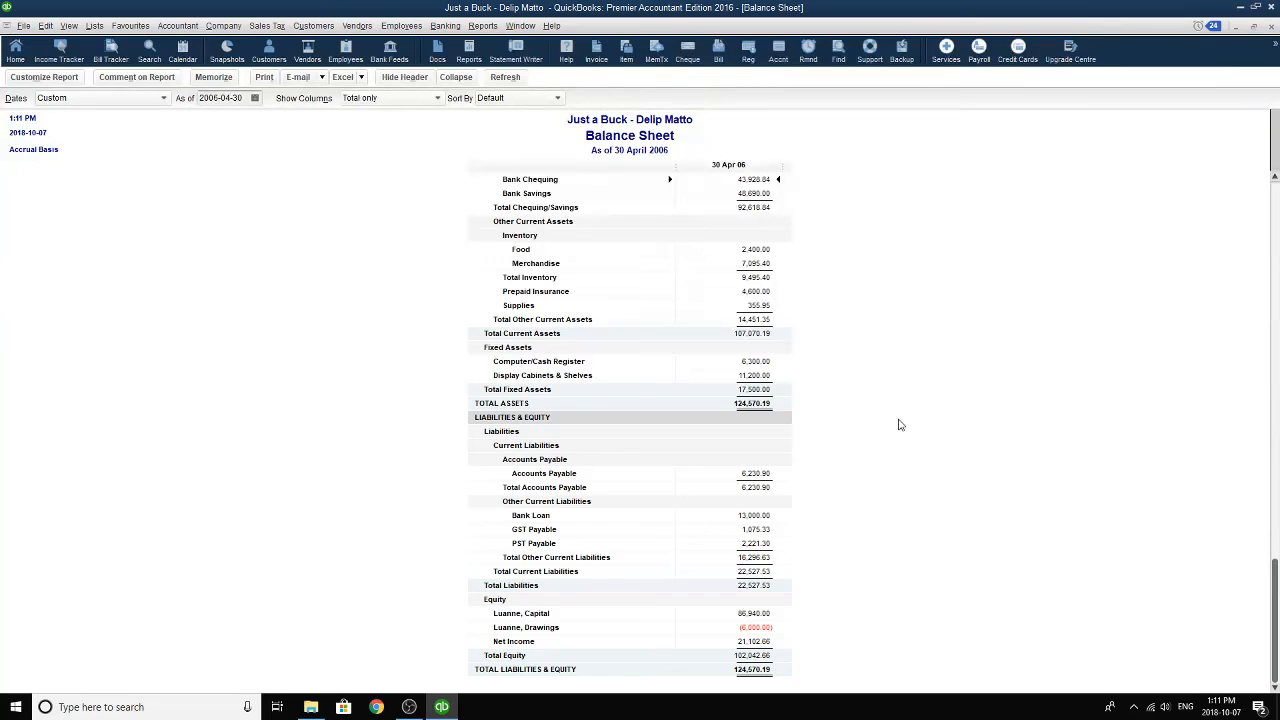
- Review the Balance Sheet, memorize it with the person's full name added after "Balance Sheet", and close the report
{"action": "scroll", "coordinate": [817, 403], "scroll_direction": "up", "scroll_amount": 1}
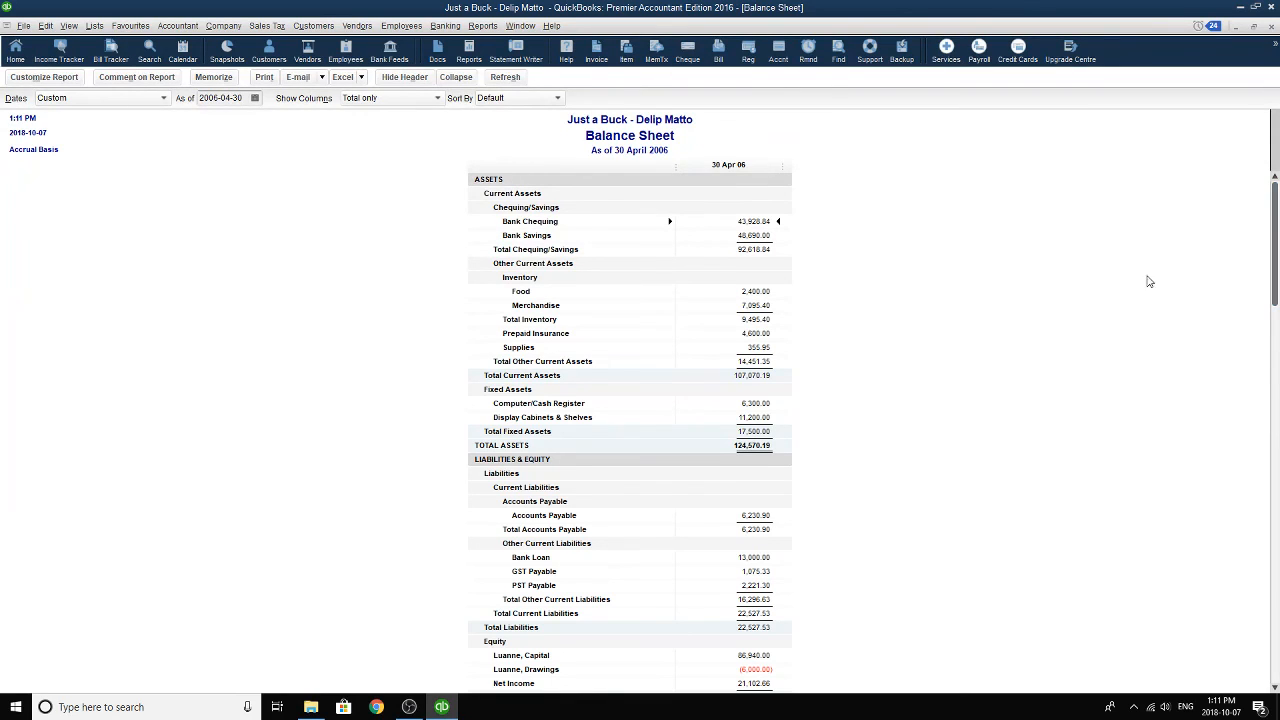
{"action": "scroll", "coordinate": [1073, 262], "scroll_direction": "down", "scroll_amount": 1}
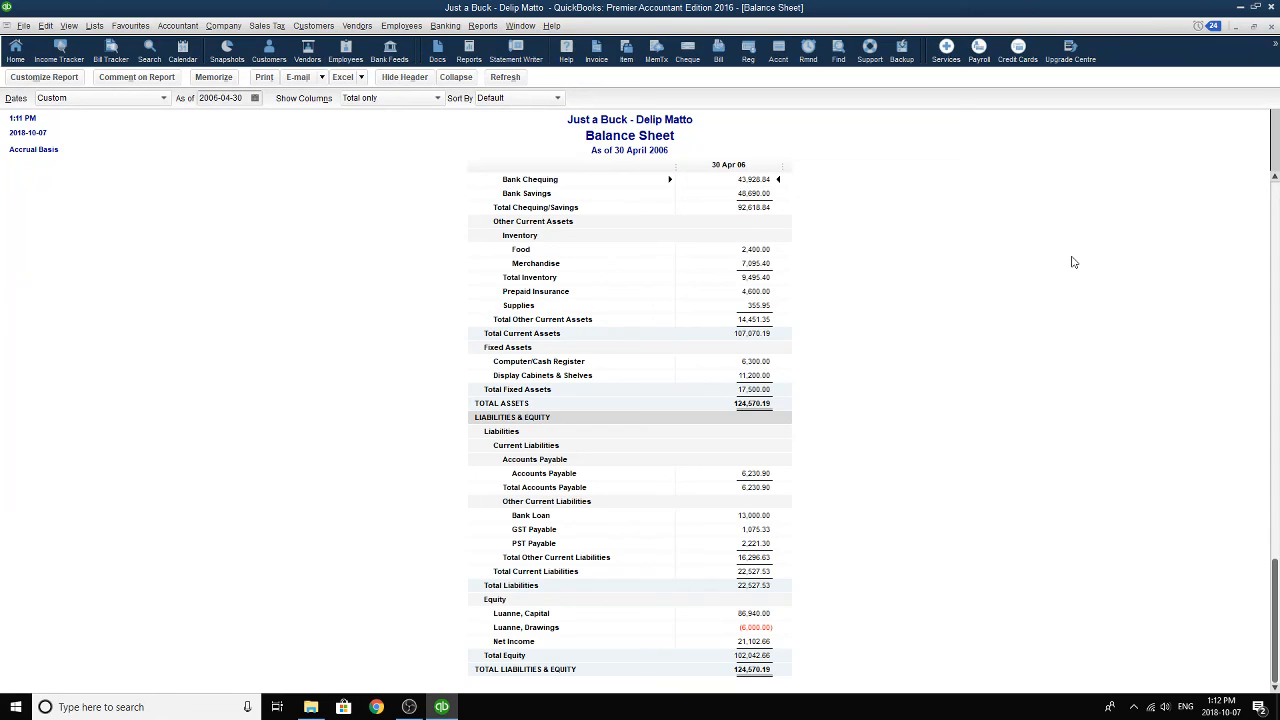
{"action": "scroll", "coordinate": [991, 303], "scroll_direction": "up", "scroll_amount": 1}
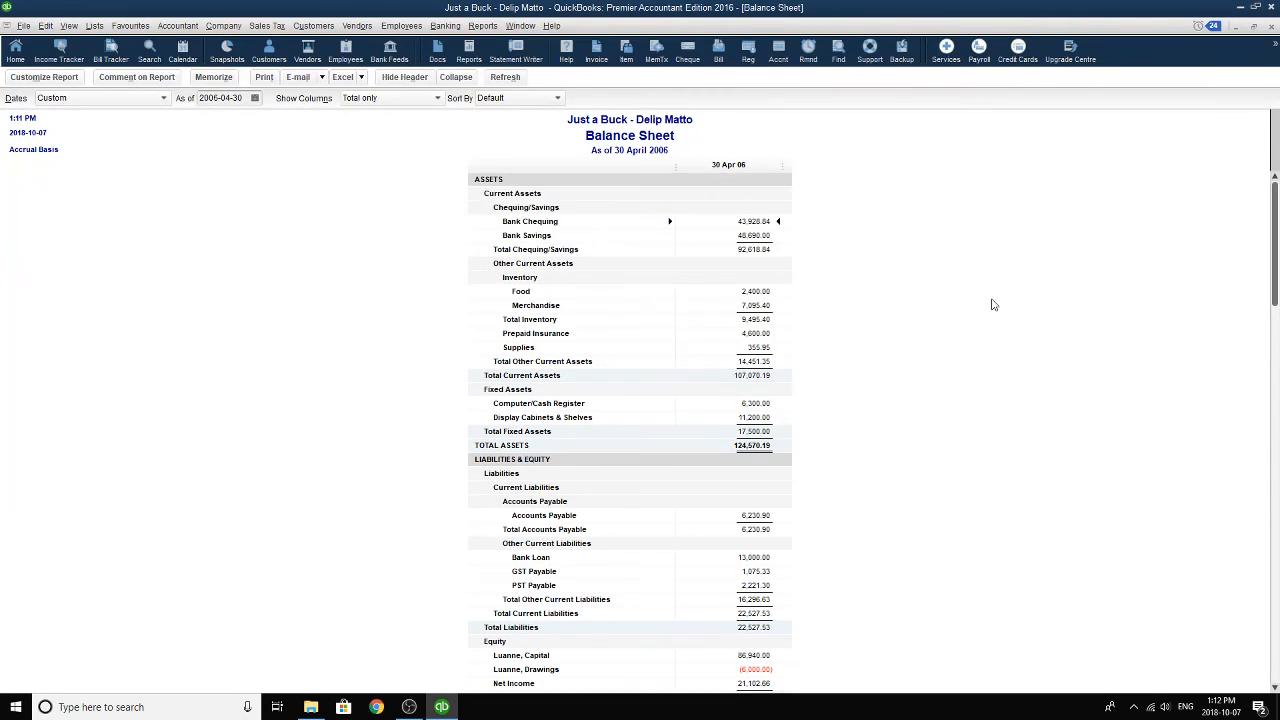
{"action": "scroll", "coordinate": [988, 318], "scroll_direction": "down", "scroll_amount": 1}
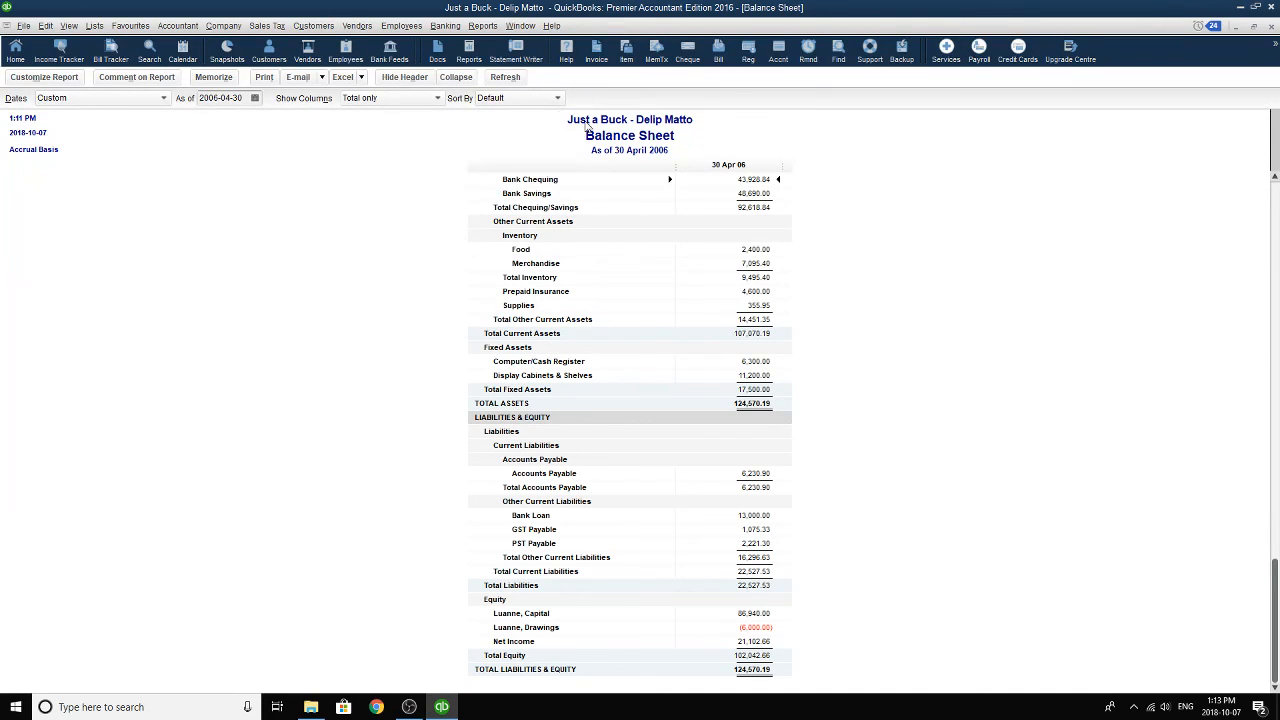
{"action": "left_click", "coordinate": [214, 77]}
{"action": "left_click", "coordinate": [224, 196]}
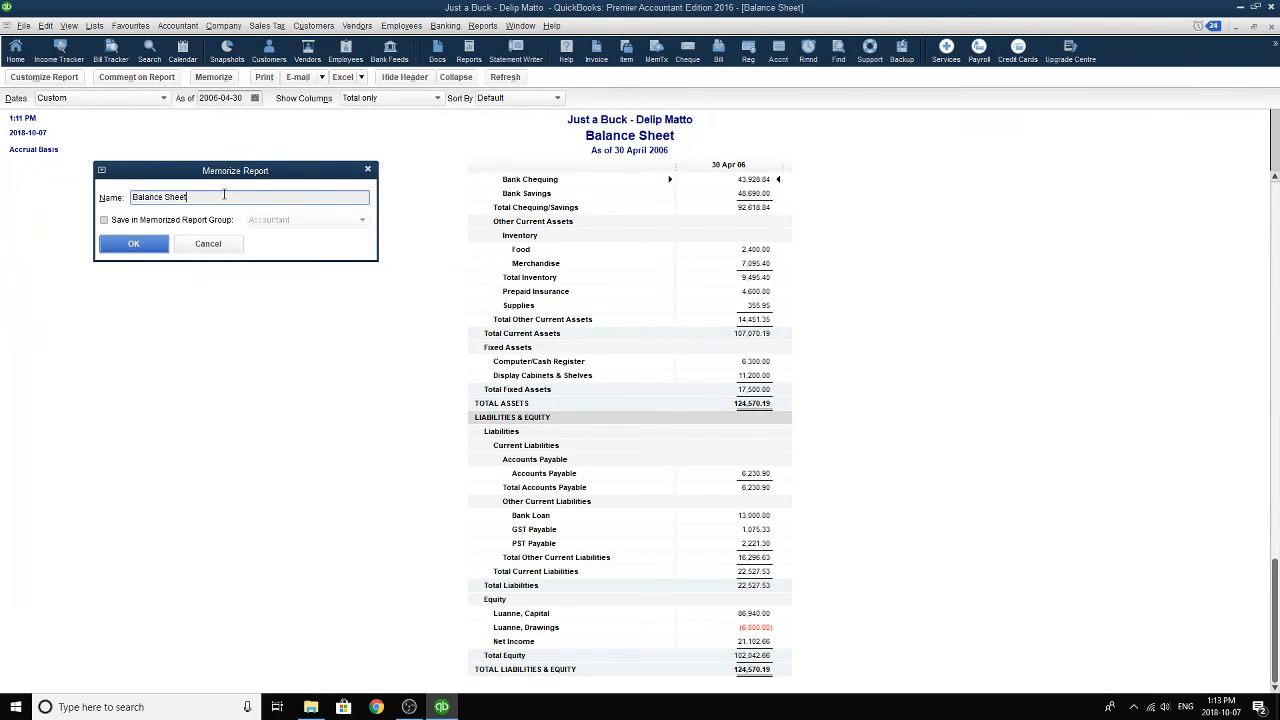
{"action": "type", "text": "- Delip Matto"}
{"action": "left_click", "coordinate": [140, 243]}
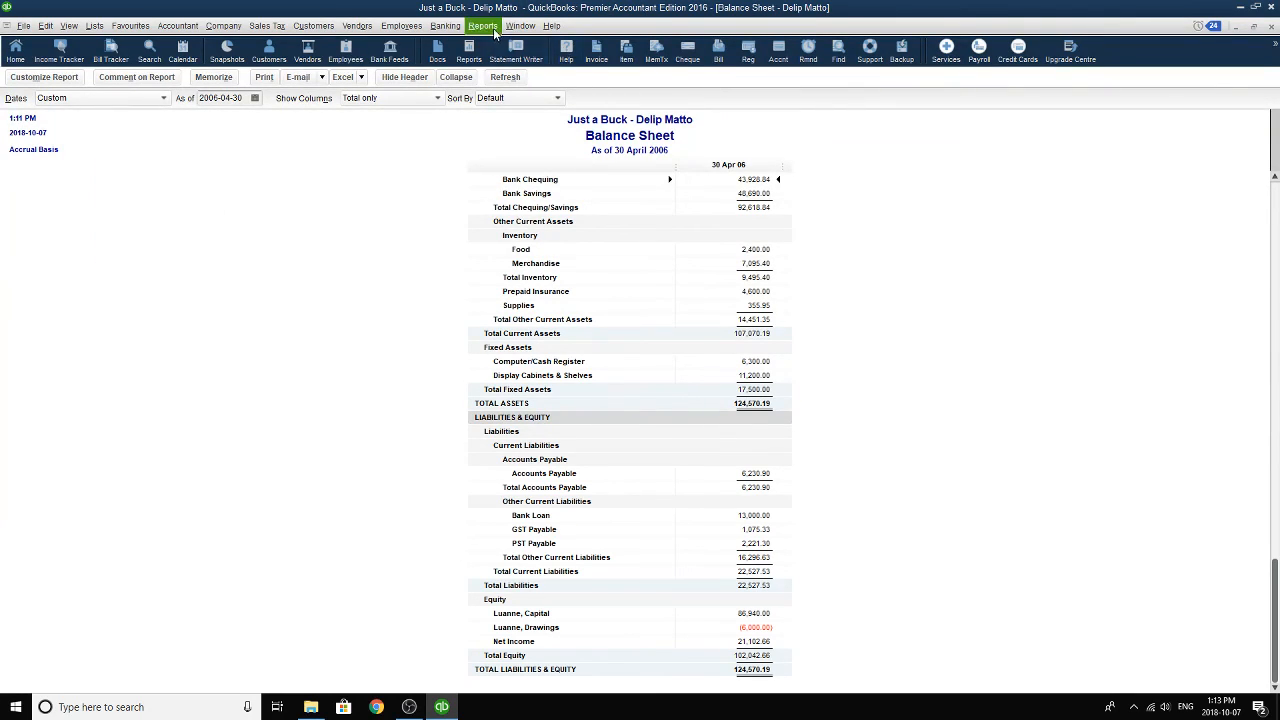
{"action": "left_click", "coordinate": [1271, 27]}
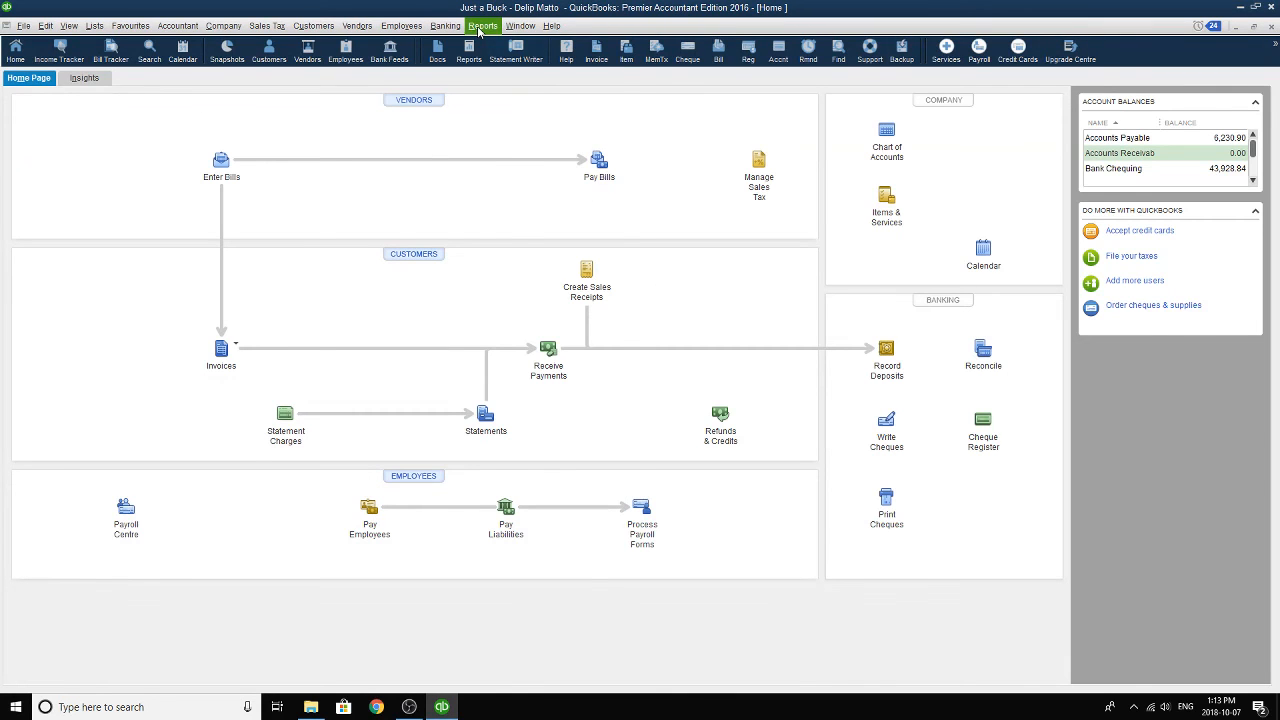
- Open the Profit & Loss Standard report from the Company & Financial reports
{"action": "left_click", "coordinate": [482, 25]}
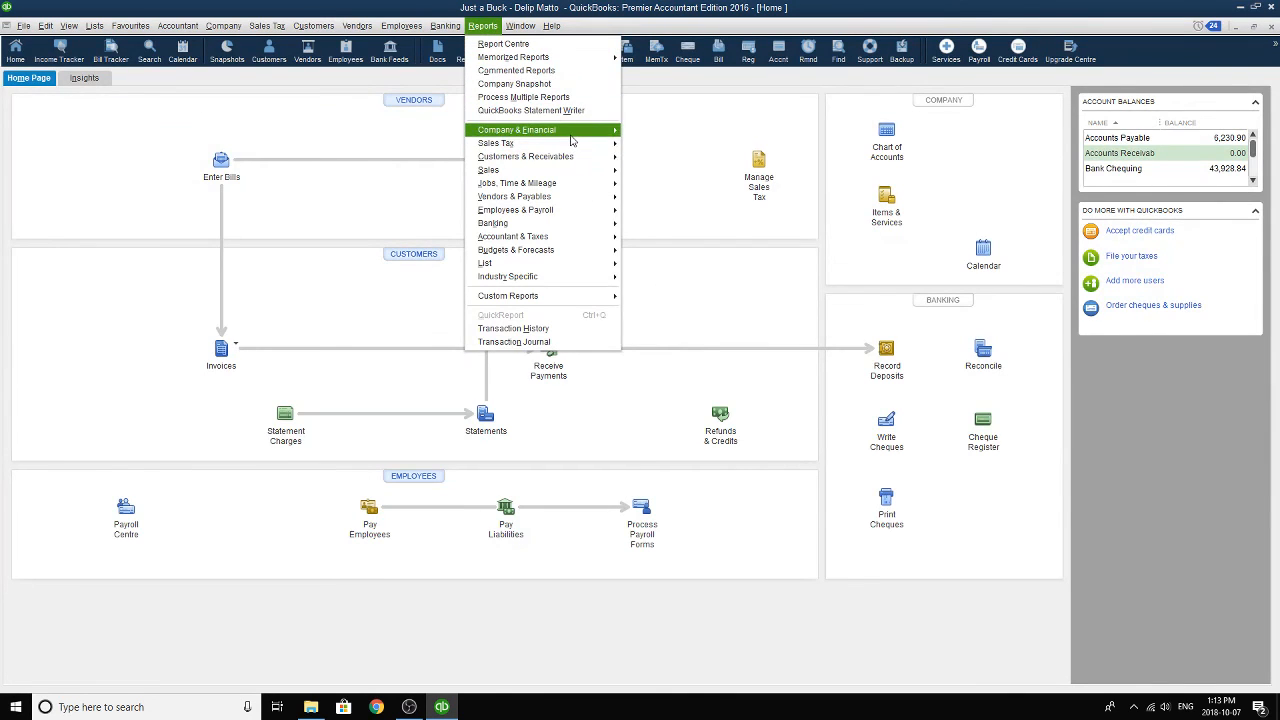
{"action": "mouse_move", "coordinate": [573, 138]}
{"action": "left_click", "coordinate": [689, 136]}
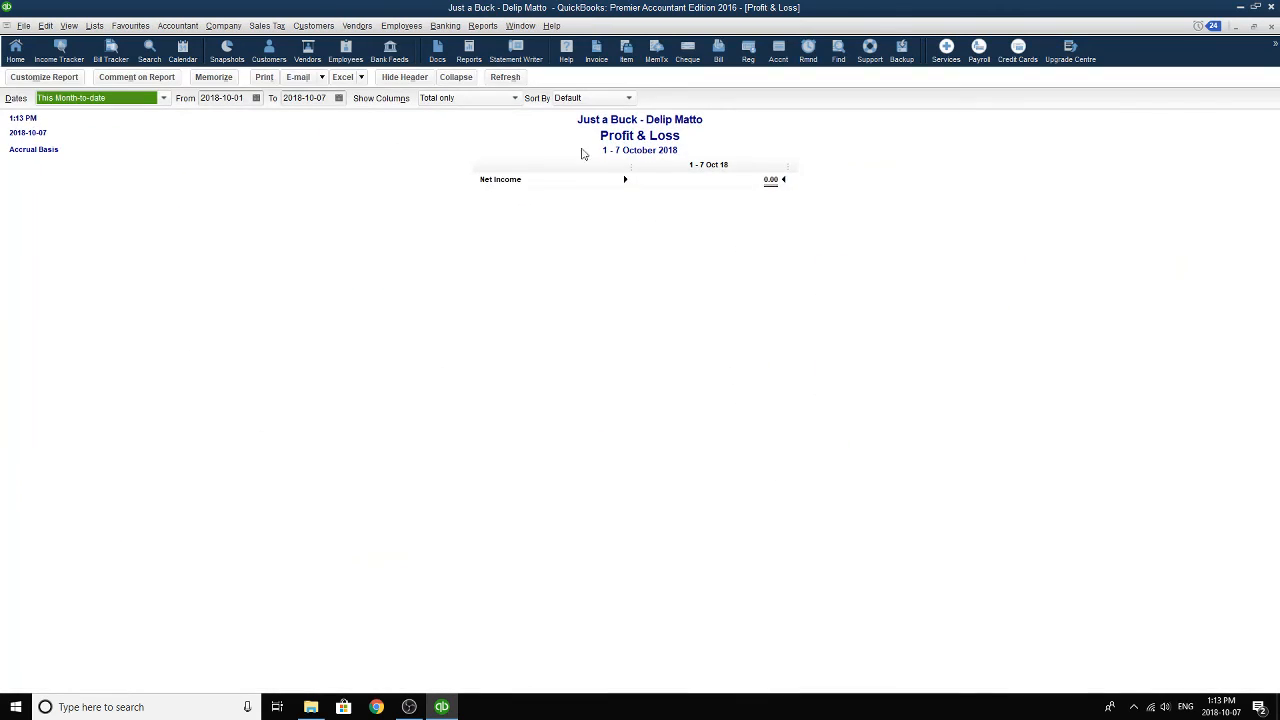
{"action": "left_click", "coordinate": [222, 97]}
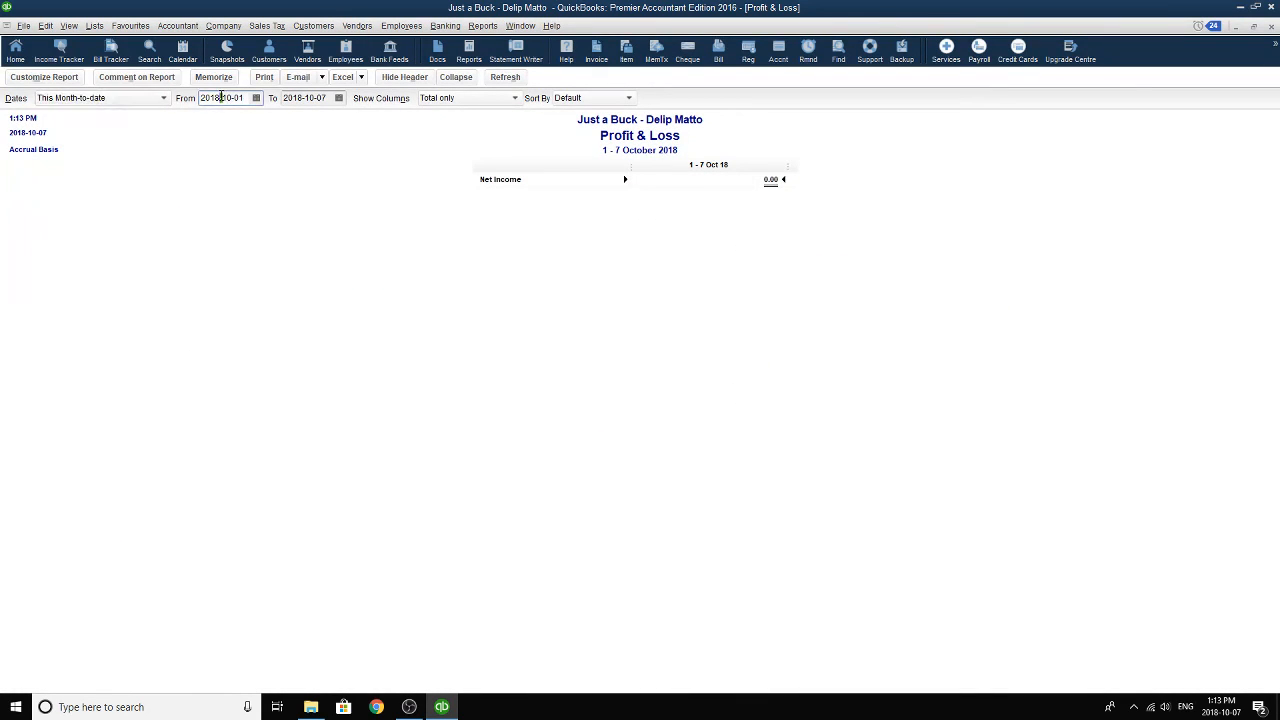
{"action": "type", "text": "6"}
{"action": "left_click", "coordinate": [256, 97]}
{"action": "left_click", "coordinate": [214, 121]}
{"action": "left_click", "coordinate": [214, 121]}
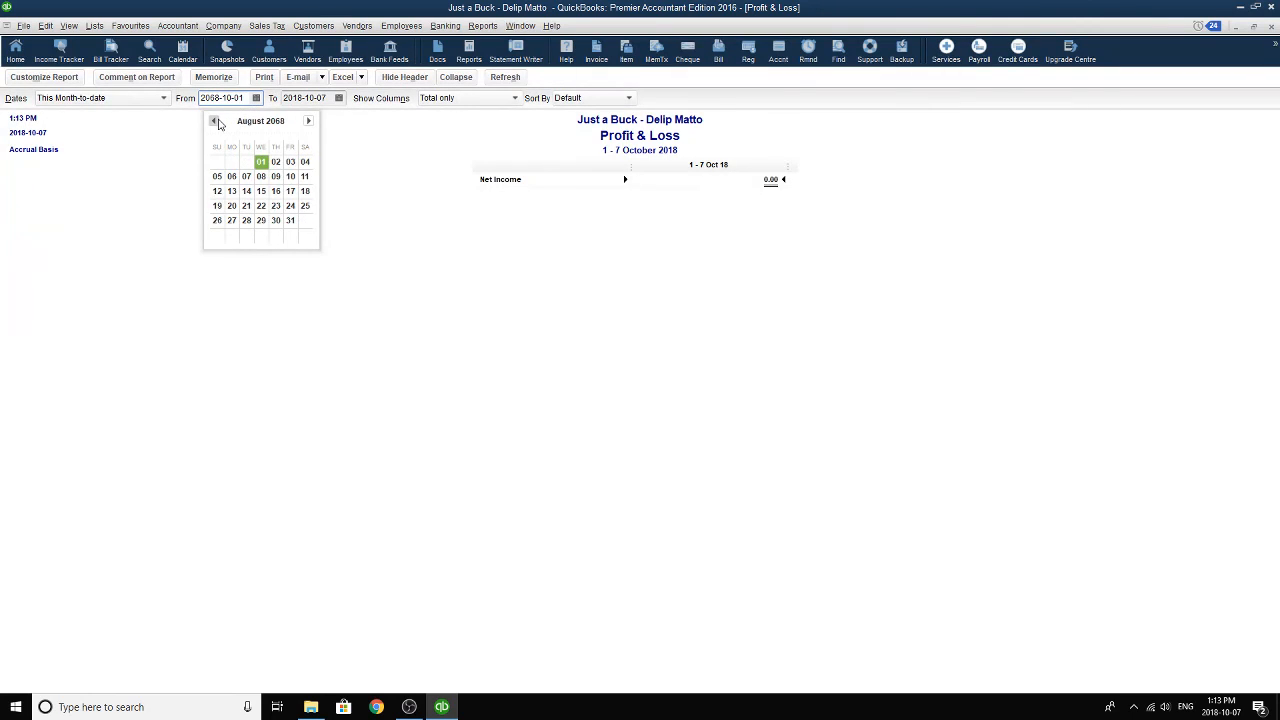
{"action": "left_click", "coordinate": [214, 121]}
{"action": "left_click", "coordinate": [214, 121]}
{"action": "left_click", "coordinate": [214, 121]}
{"action": "left_click", "coordinate": [214, 121]}
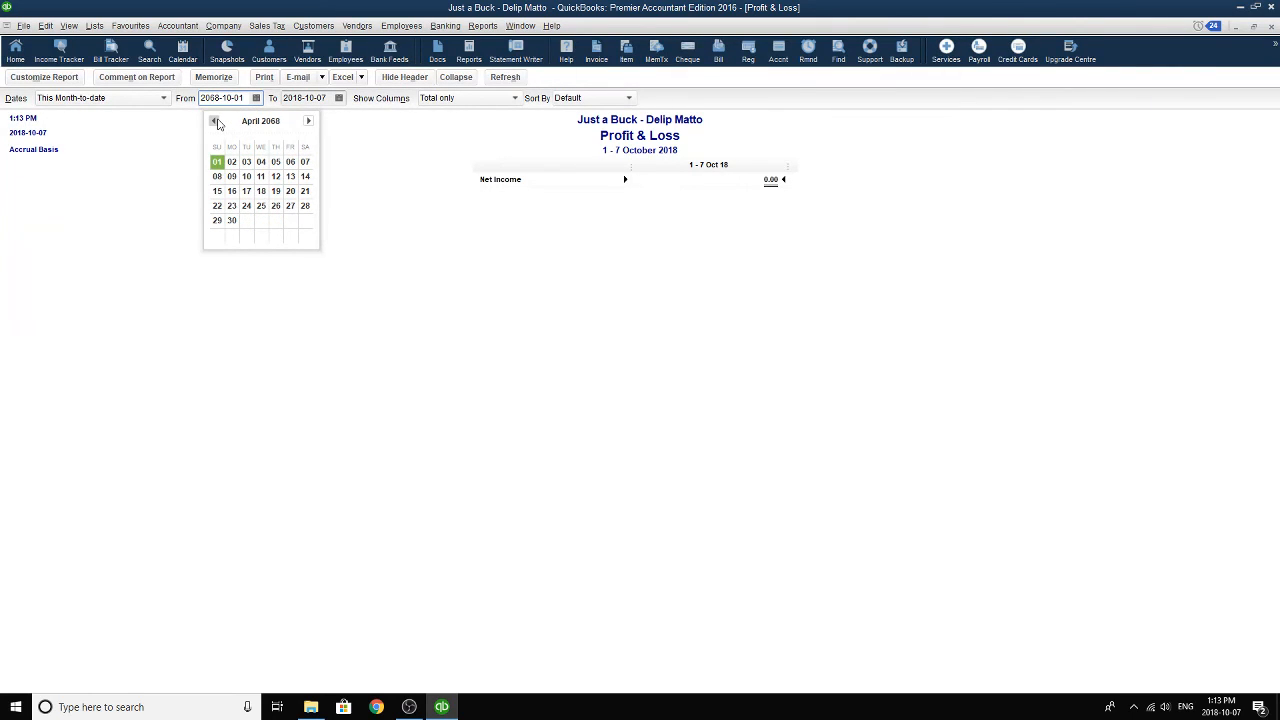
{"action": "left_click", "coordinate": [216, 121]}
{"action": "left_click", "coordinate": [216, 121]}
{"action": "left_click", "coordinate": [216, 121]}
{"action": "left_click", "coordinate": [216, 121]}
{"action": "left_click", "coordinate": [216, 121]}
{"action": "left_click", "coordinate": [216, 121]}
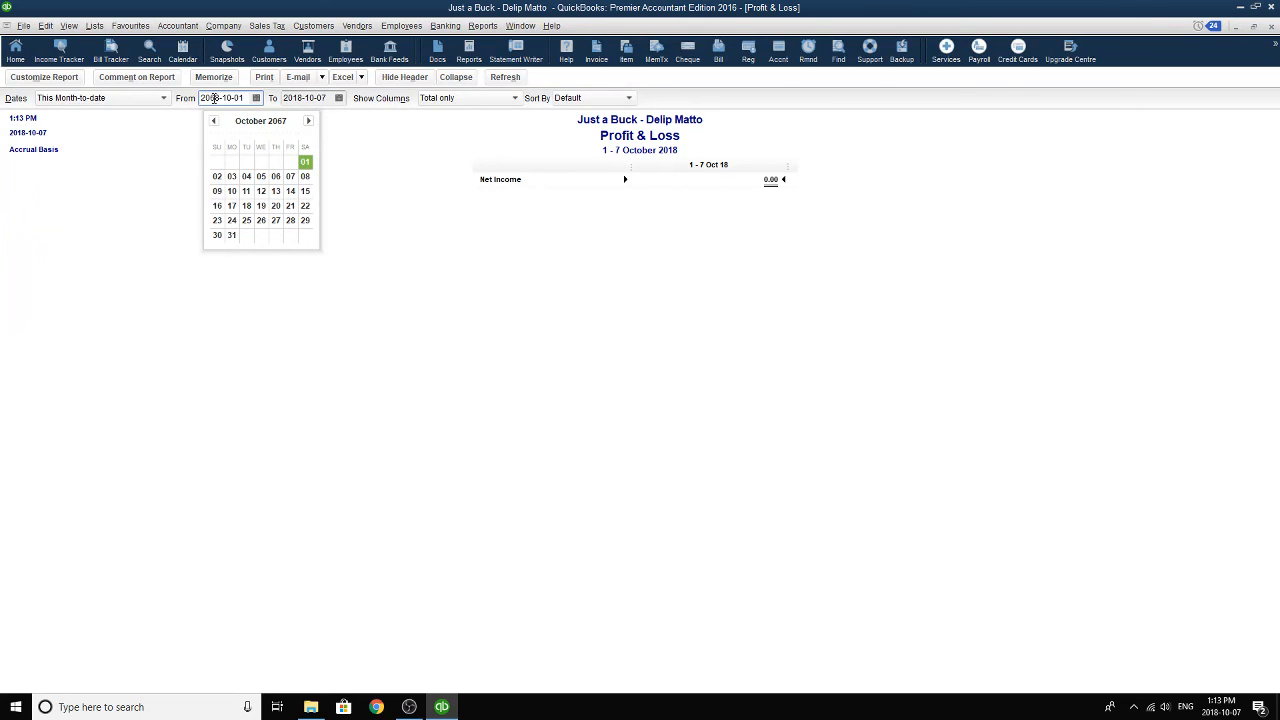
- Set the start date of the Profit & Loss report to 2006-01-01
{"action": "left_click", "coordinate": [214, 98]}
{"action": "left_click", "coordinate": [220, 98]}
{"action": "key", "text": "BackSpace"}
{"action": "key", "text": "BackSpace"}
{"action": "type", "text": "06"}
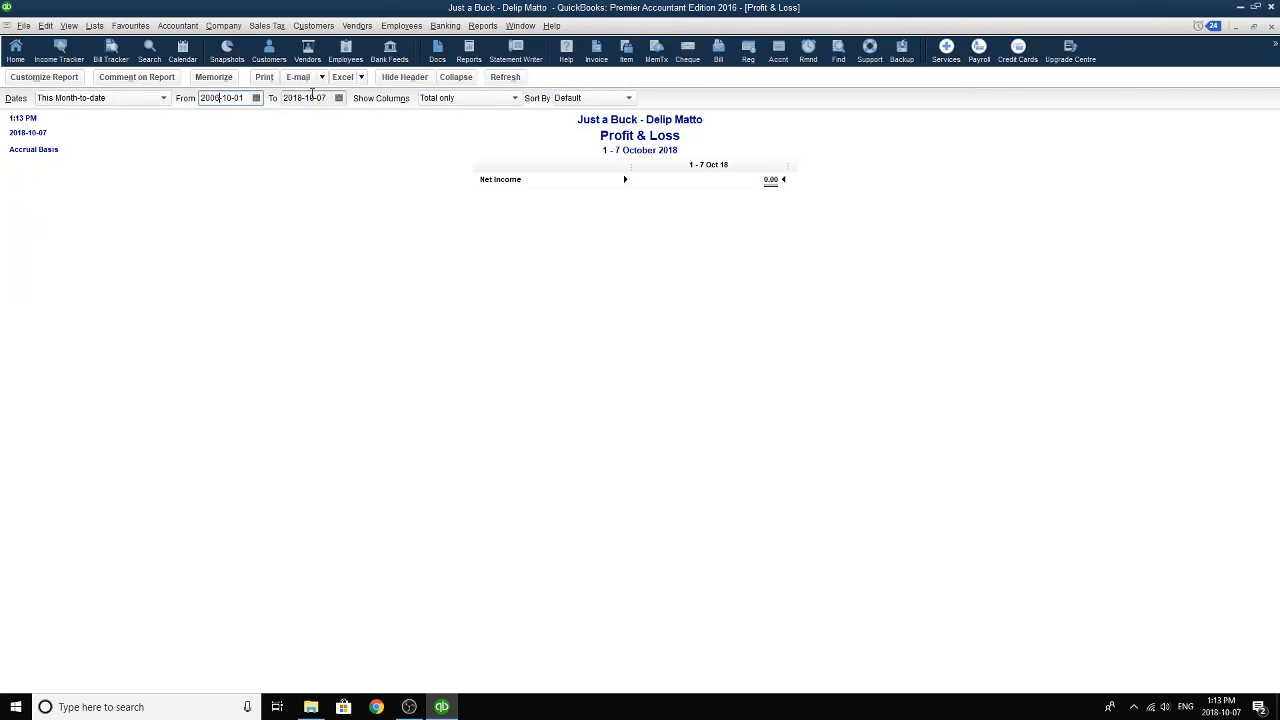
{"action": "left_click", "coordinate": [213, 121]}
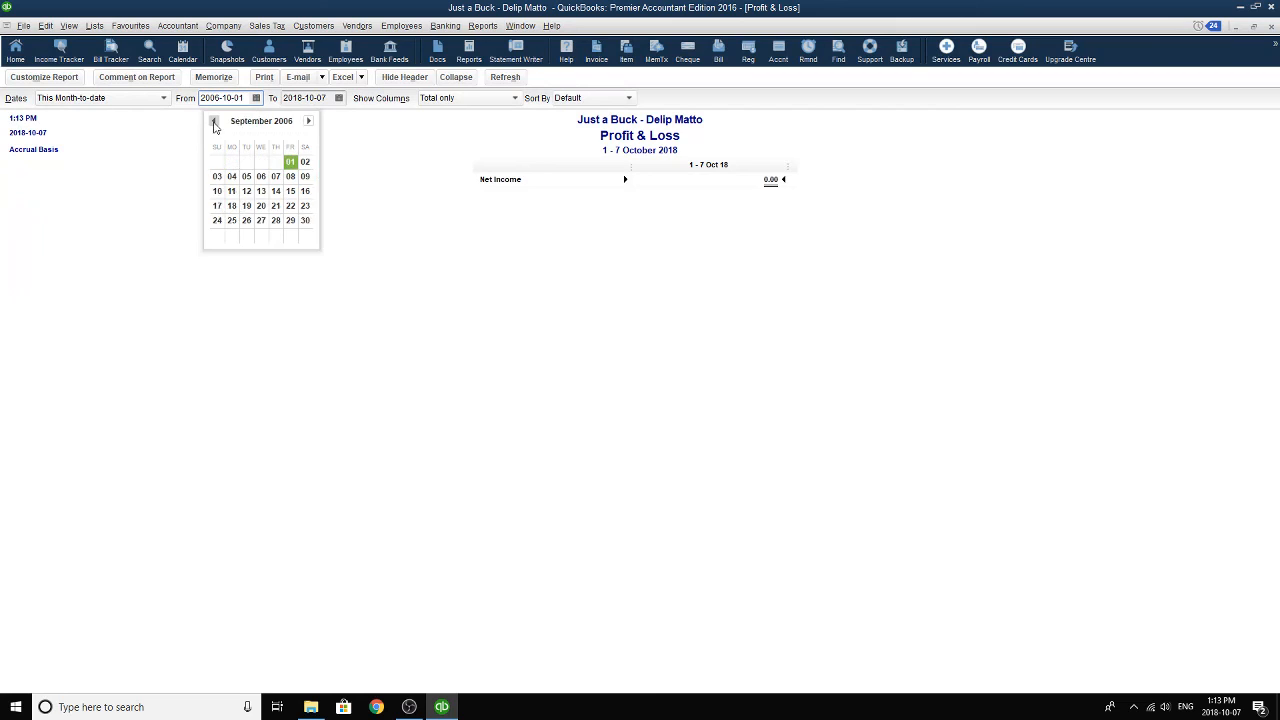
{"action": "left_click", "coordinate": [213, 121]}
{"action": "left_click", "coordinate": [213, 121]}
{"action": "left_click", "coordinate": [213, 121]}
{"action": "left_click", "coordinate": [213, 121]}
{"action": "left_click", "coordinate": [213, 121]}
{"action": "left_click", "coordinate": [213, 121]}
{"action": "left_click", "coordinate": [213, 121]}
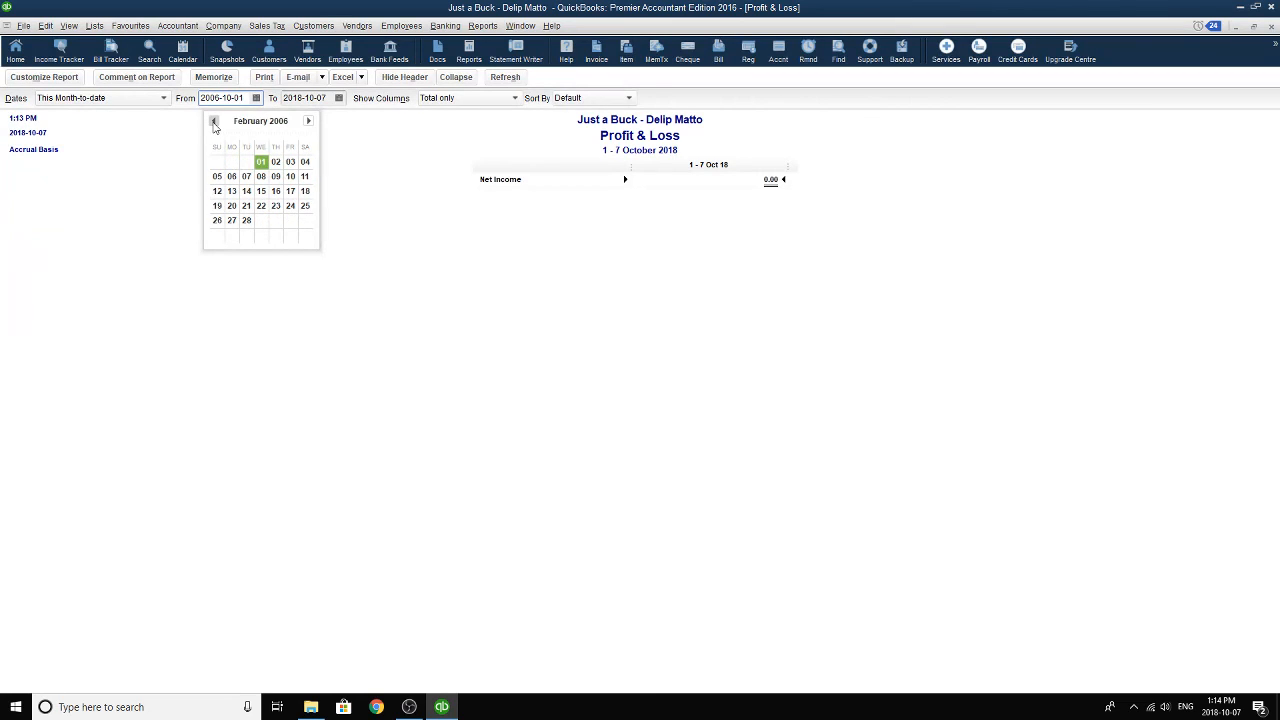
{"action": "left_click", "coordinate": [213, 121]}
{"action": "left_click", "coordinate": [213, 121]}
{"action": "left_click", "coordinate": [308, 121]}
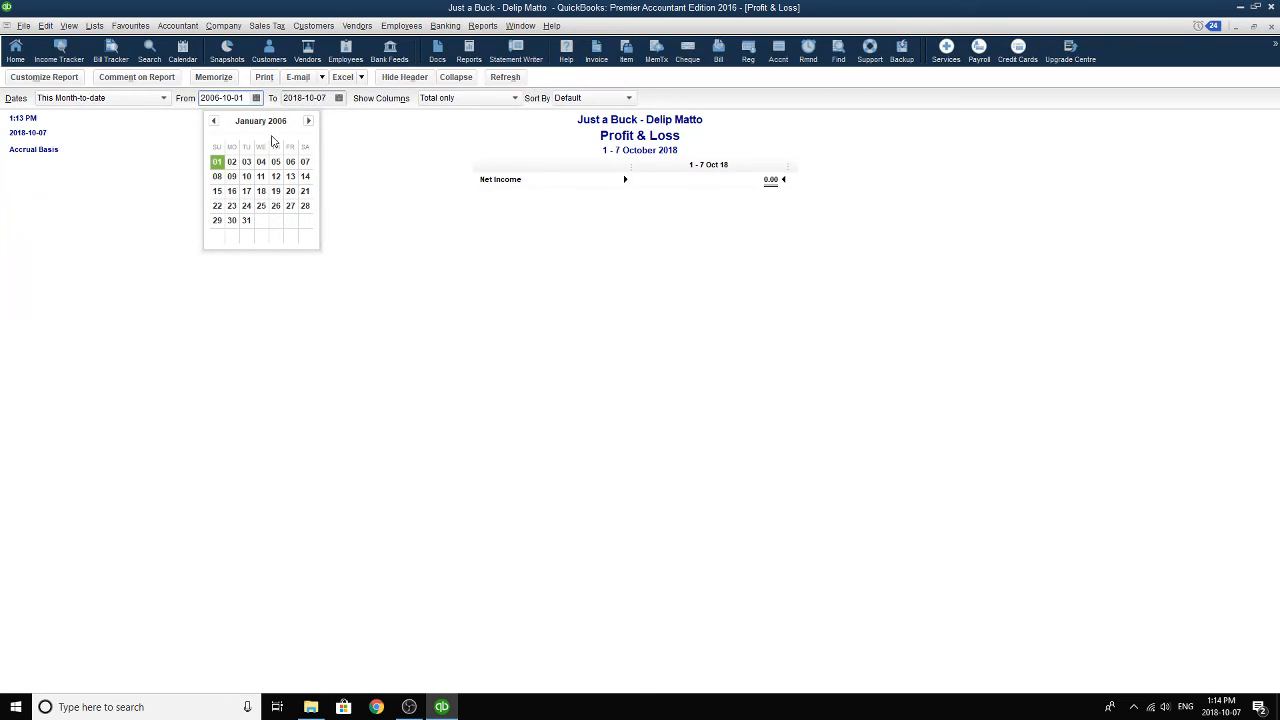
{"action": "left_click", "coordinate": [217, 162]}
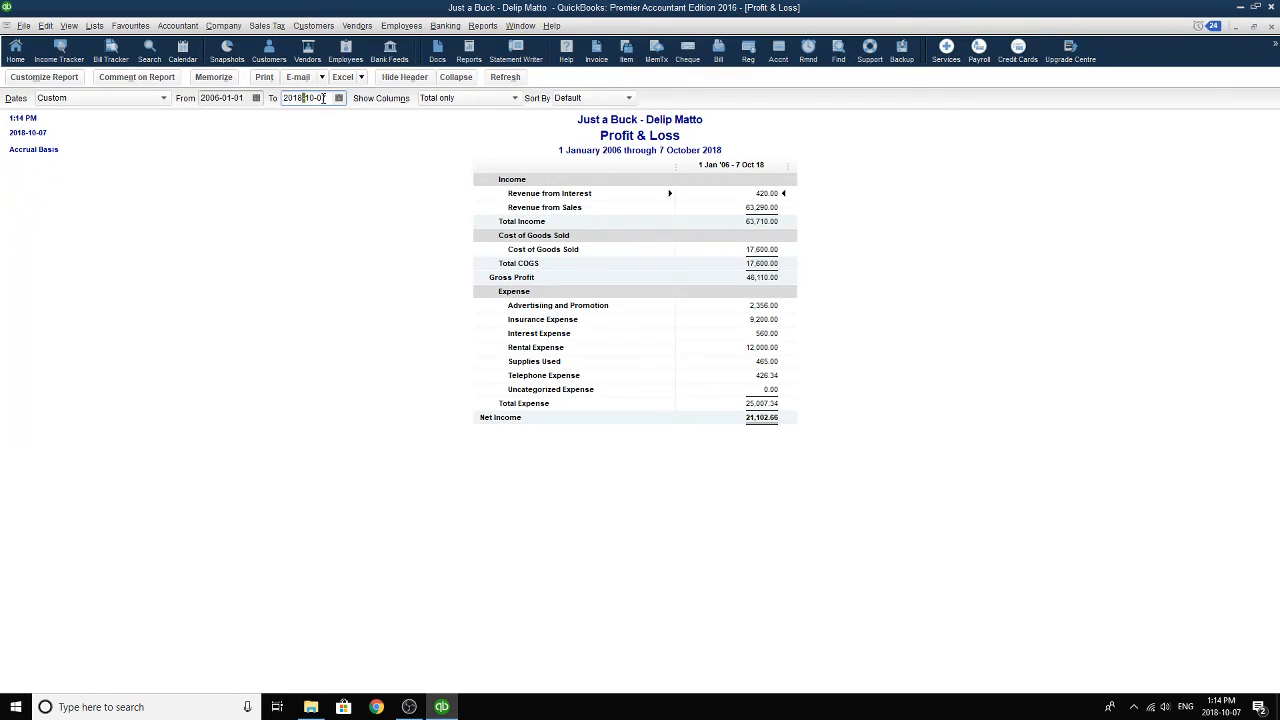
- Set the end date of the Profit & Loss report to 2018-04-30
{"action": "key", "text": "Left"}
{"action": "key", "text": "Left"}
{"action": "key", "text": "BackSpace"}
{"action": "key", "text": "BackSpace"}
{"action": "key", "text": "BackSpace"}
{"action": "type", "text": "06"}
{"action": "left_click", "coordinate": [341, 99]}
{"action": "left_click", "coordinate": [298, 121]}
{"action": "left_click", "coordinate": [297, 121]}
{"action": "left_click", "coordinate": [297, 121]}
{"action": "left_click", "coordinate": [297, 121]}
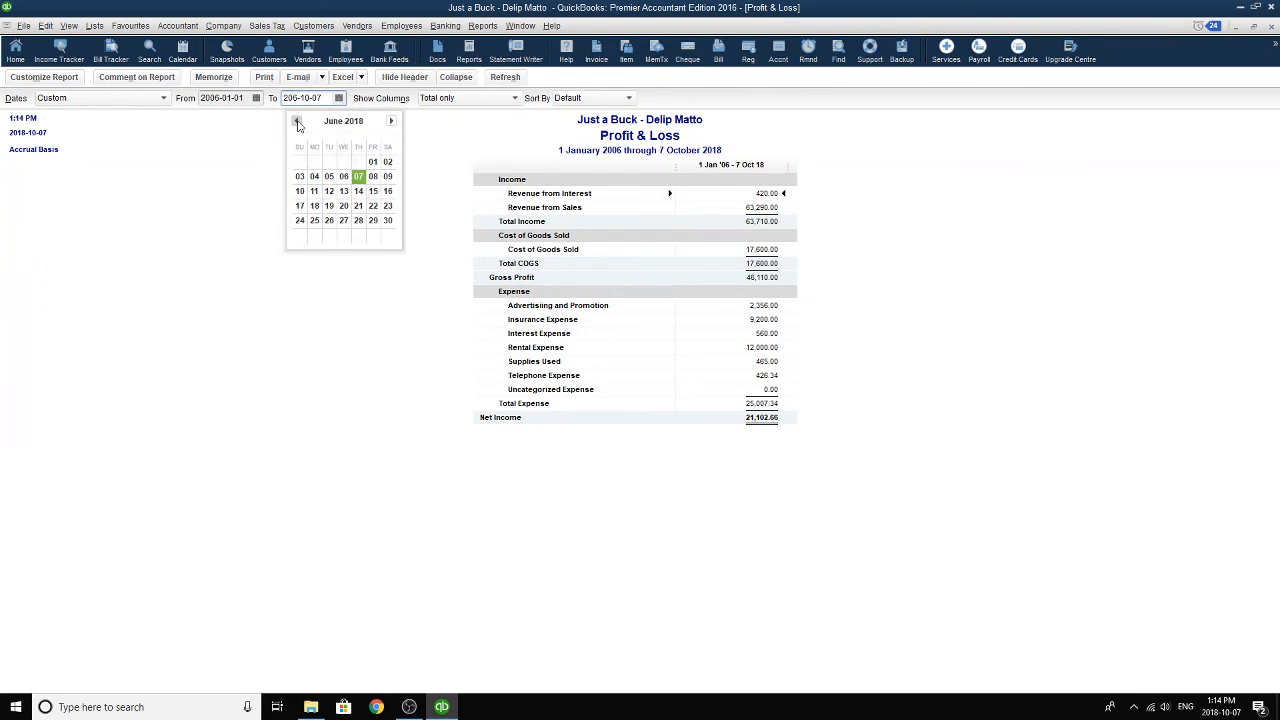
{"action": "left_click", "coordinate": [297, 121]}
{"action": "left_click", "coordinate": [297, 121]}
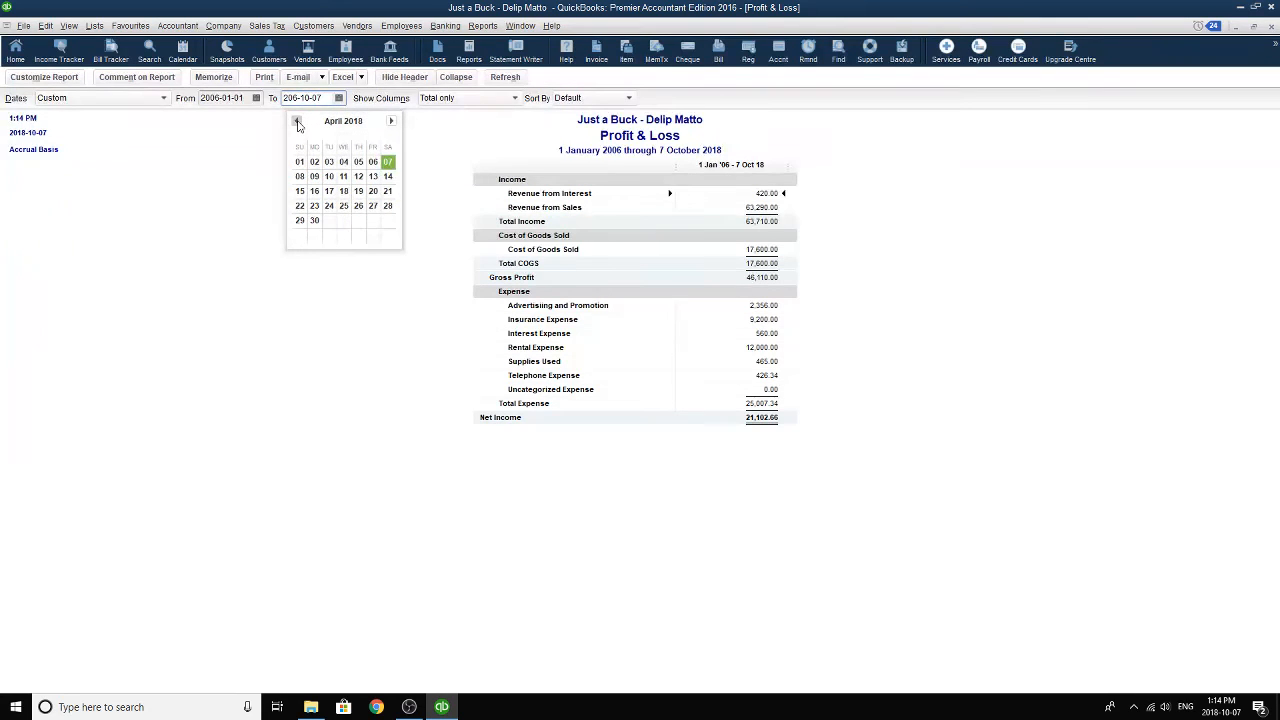
{"action": "left_click", "coordinate": [318, 221]}
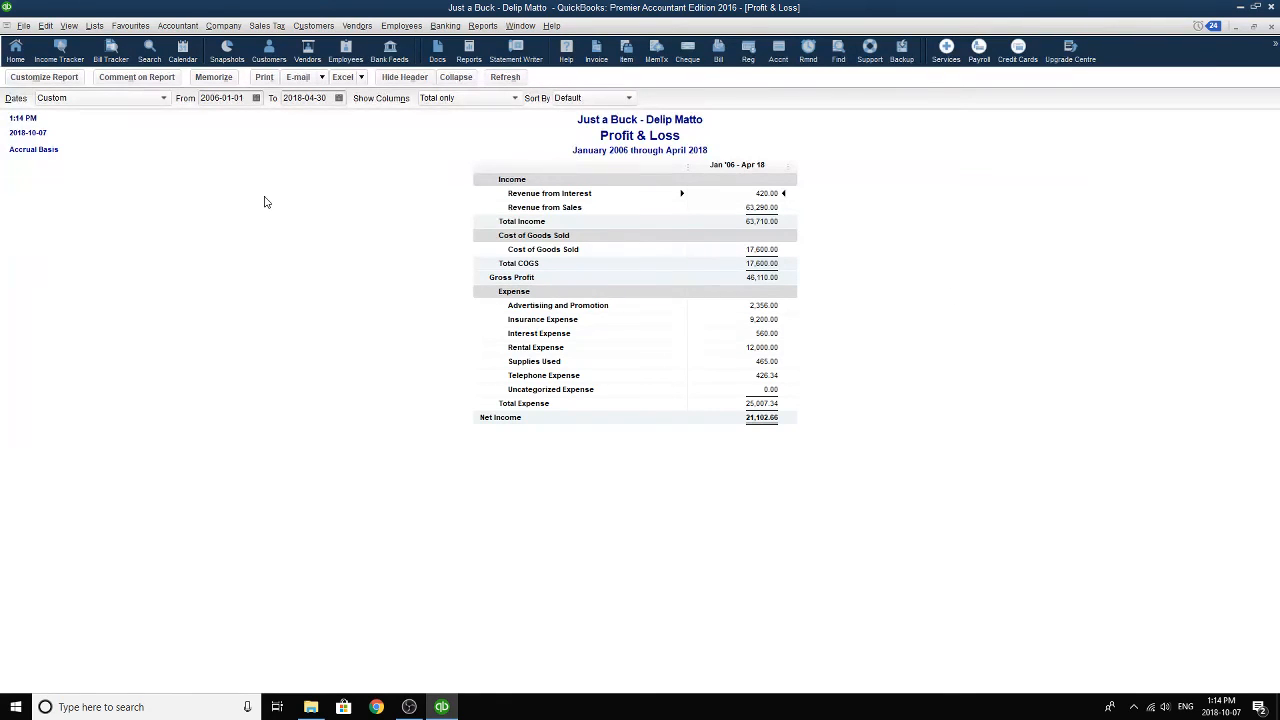
- Customize the Profit & Loss report to show negative numbers in parentheses and in bright red
{"action": "left_click", "coordinate": [70, 88]}
{"action": "left_click", "coordinate": [334, 140]}
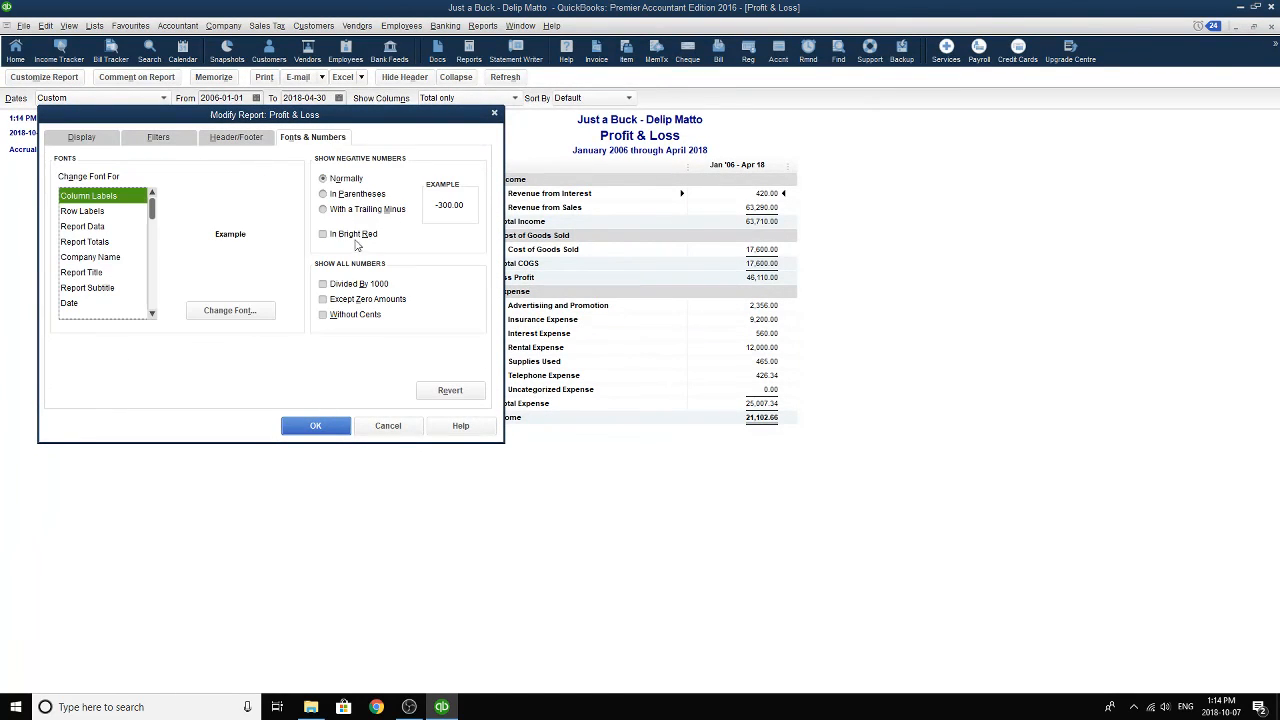
{"action": "left_click", "coordinate": [354, 238]}
{"action": "left_click", "coordinate": [362, 194]}
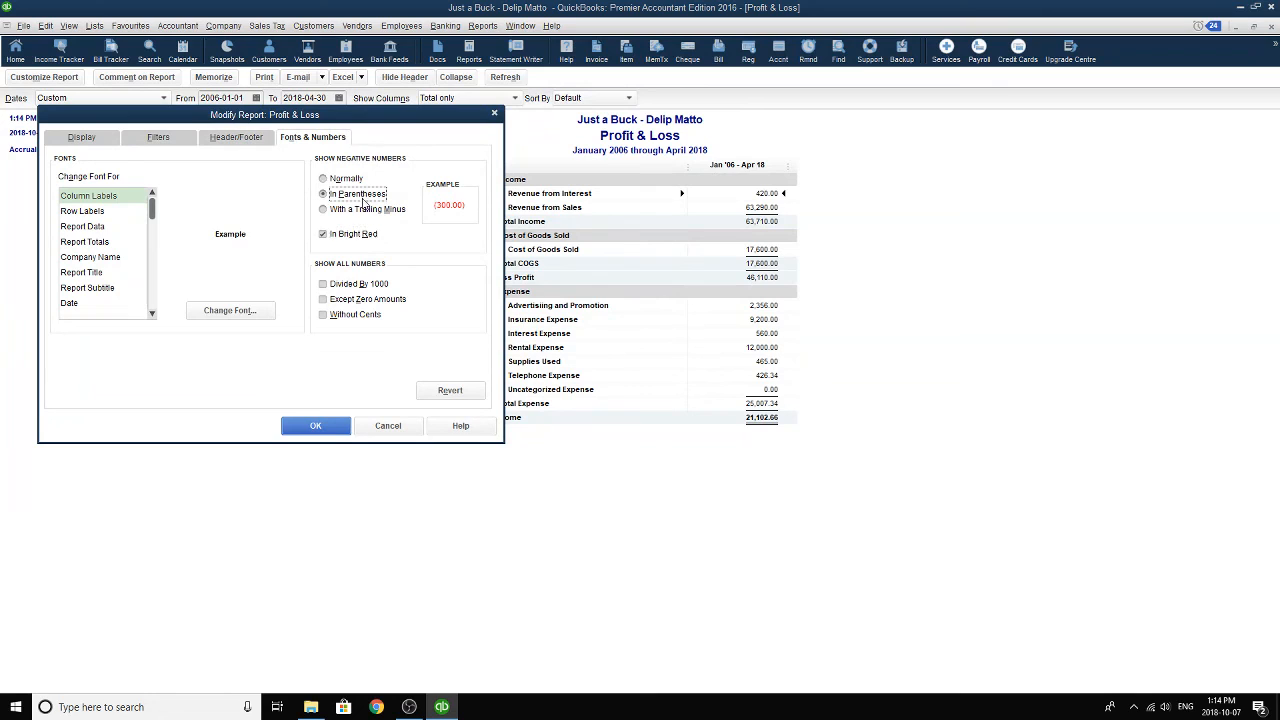
{"action": "left_click", "coordinate": [322, 428]}
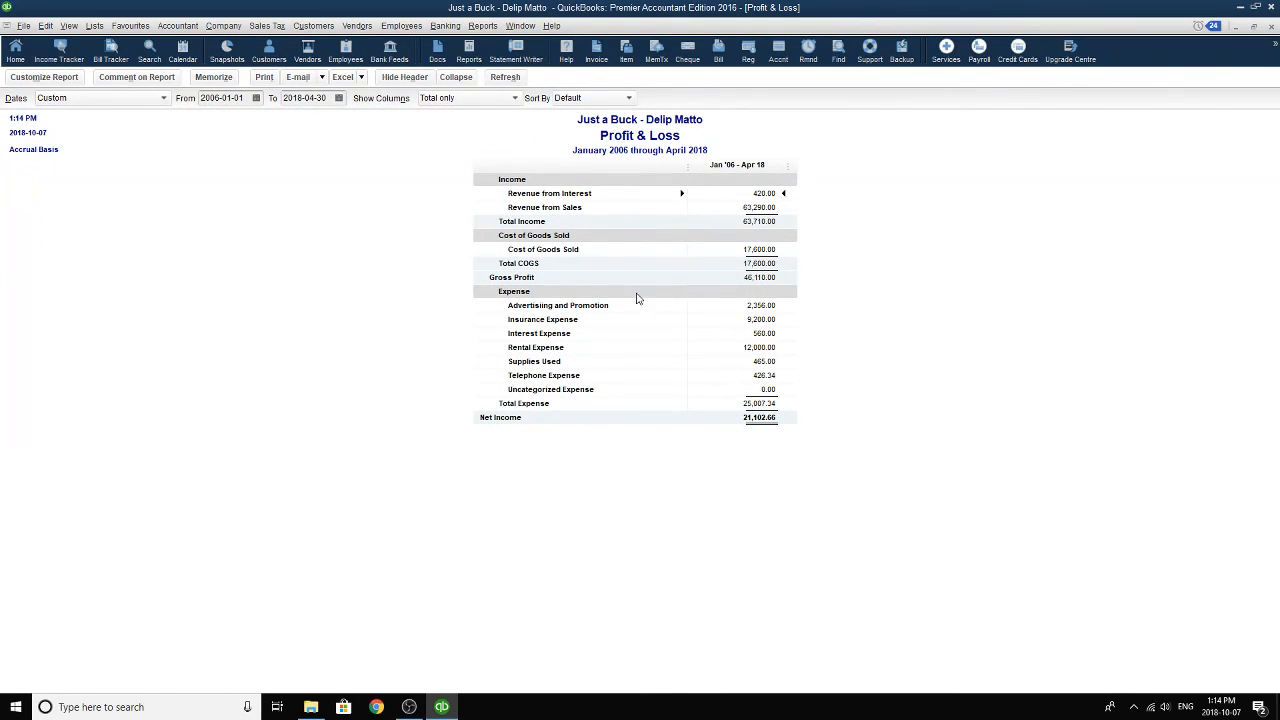
- Memorize the report with the person's full name added after "Profit & Loss", and return to the Home page
{"action": "left_click", "coordinate": [213, 77]}
{"action": "left_click", "coordinate": [251, 196]}
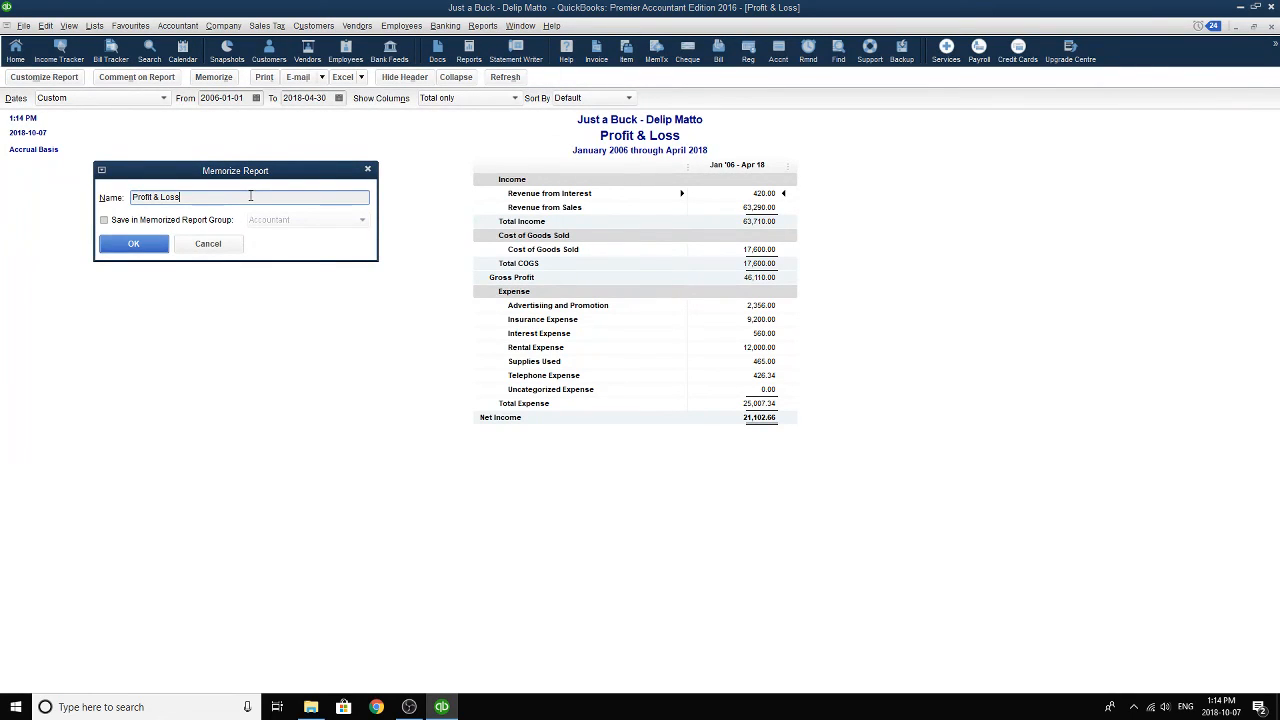
{"action": "type", "text": "- Delip Matto"}
{"action": "left_click", "coordinate": [128, 242]}
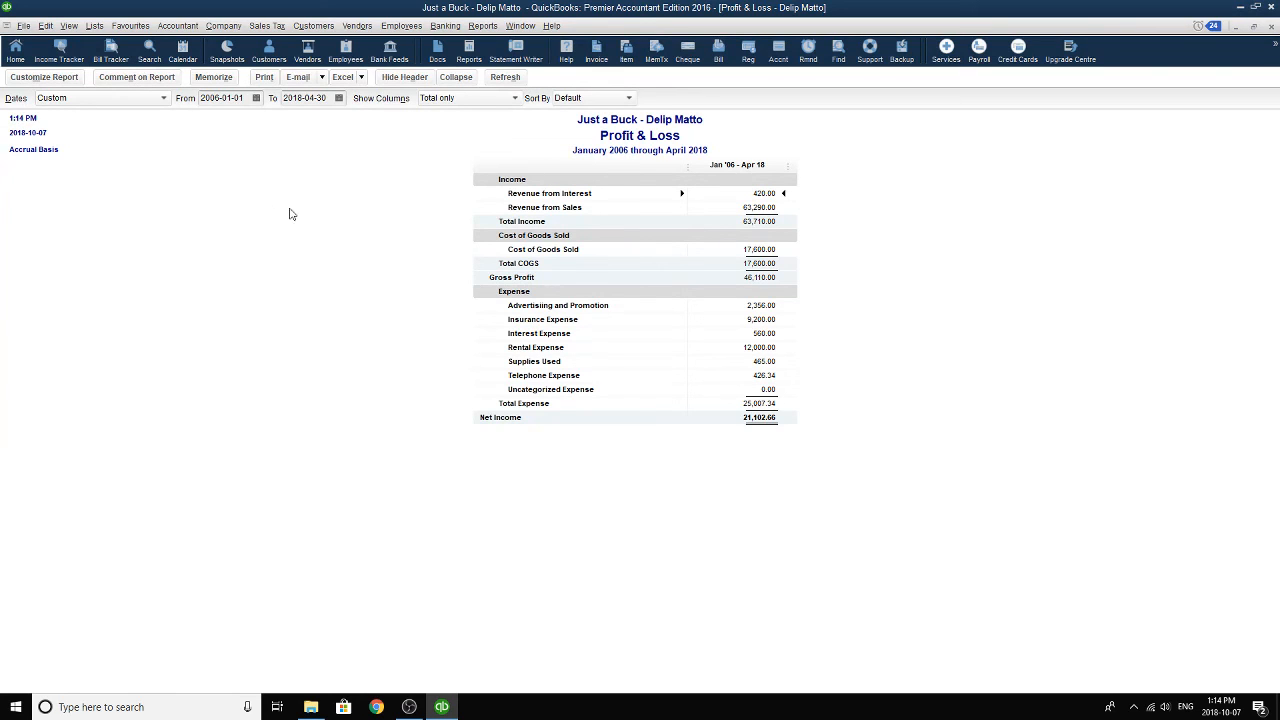
{"action": "left_click", "coordinate": [16, 50]}
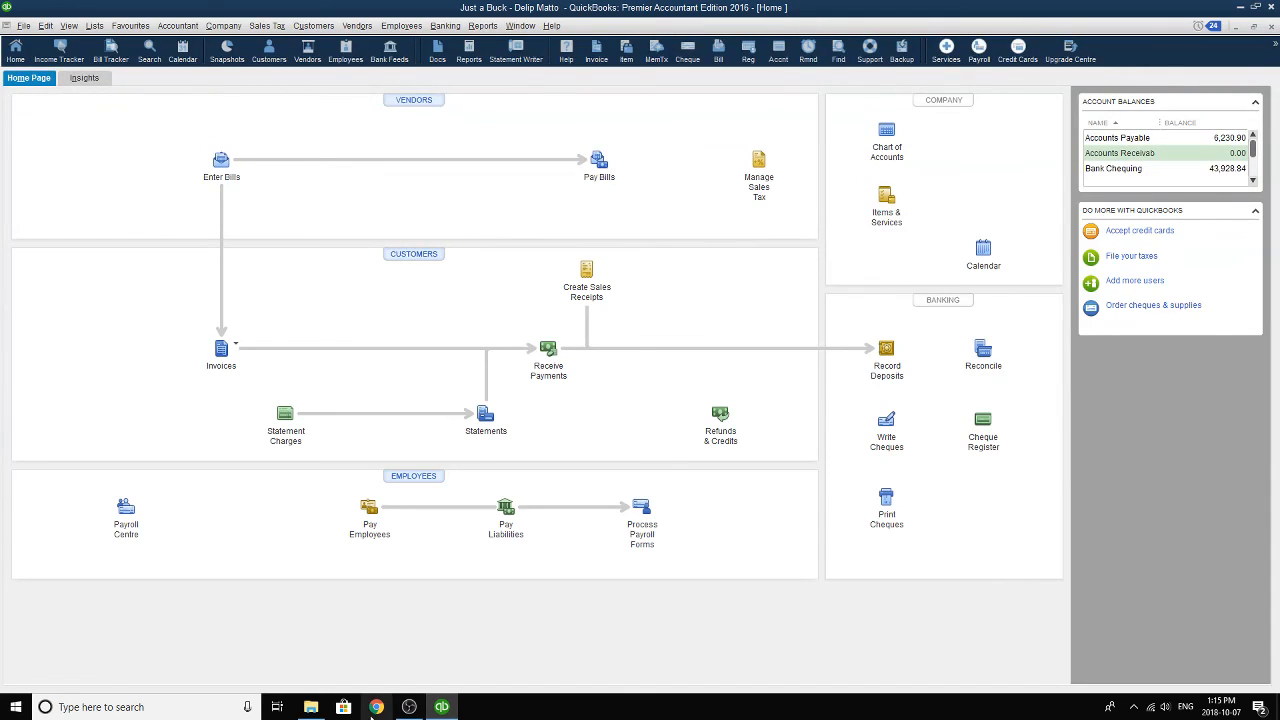
{"action": "left_click", "coordinate": [407, 707]}
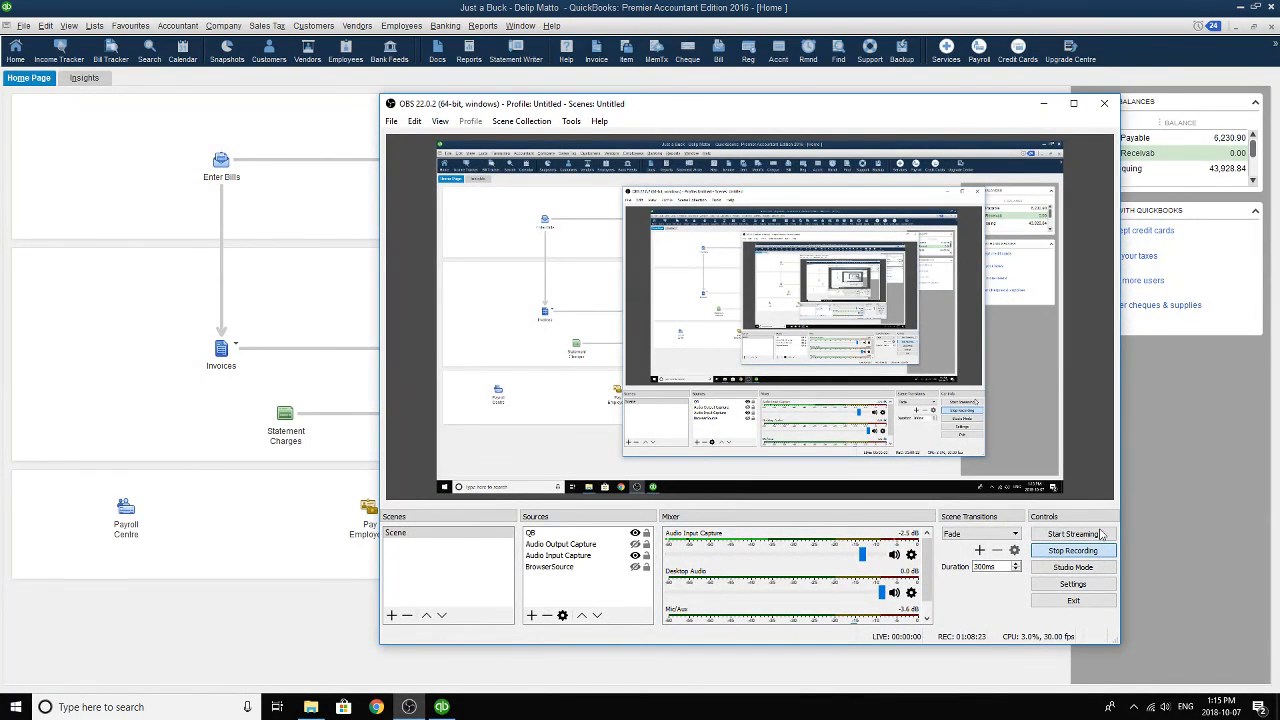